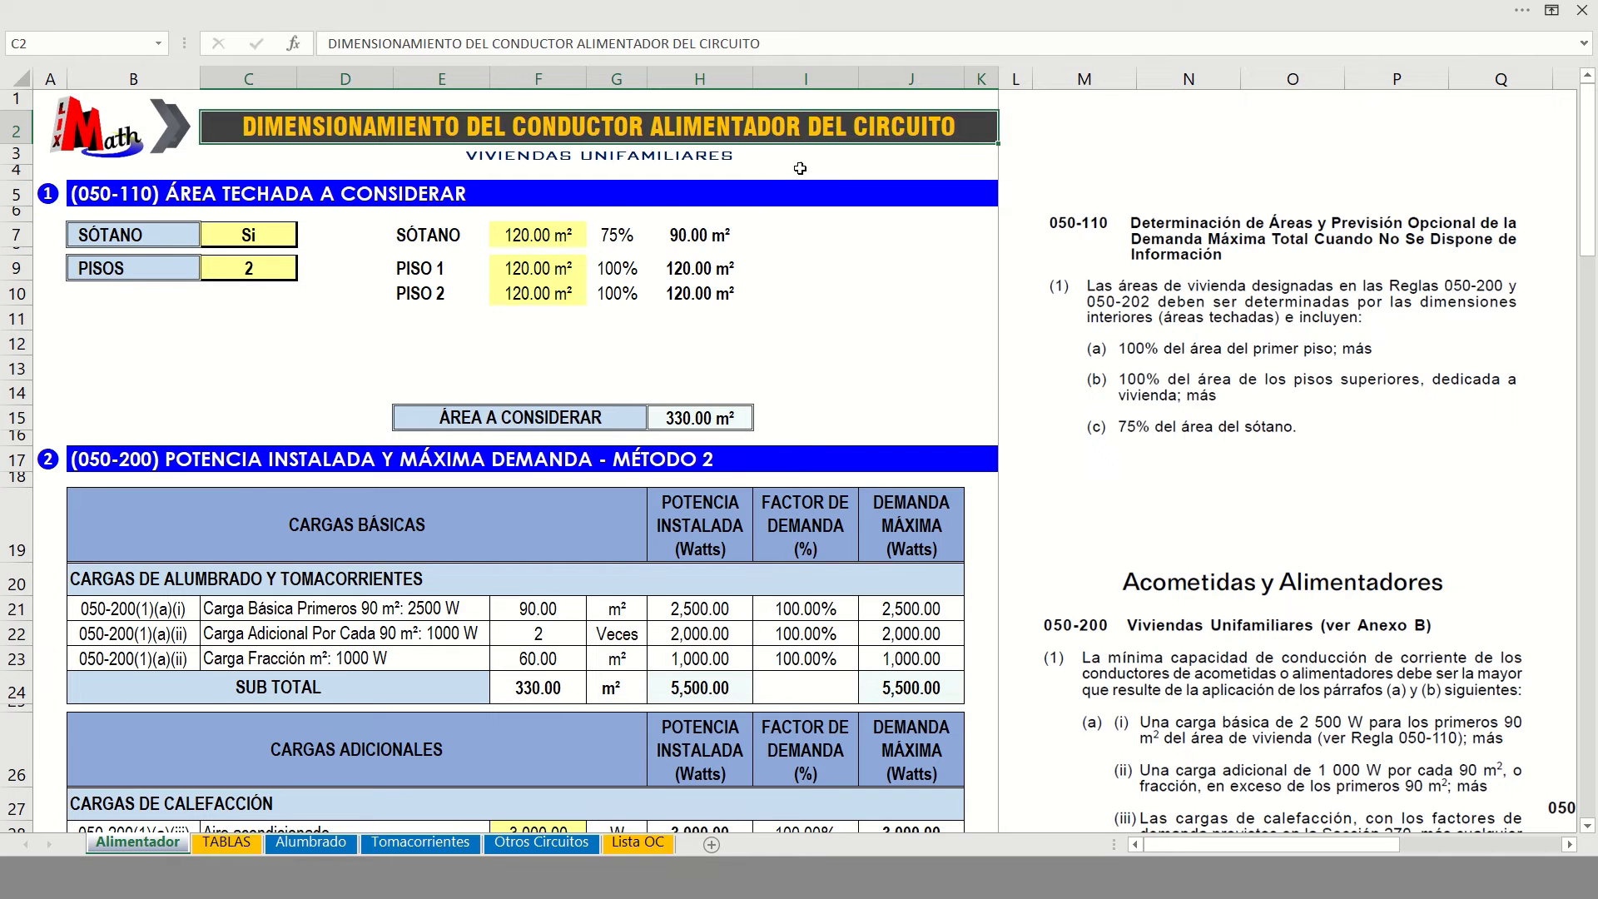
# Switch the SÓTANO option in the roofed-area section to No and back to Si
pyautogui.click(55, 196)
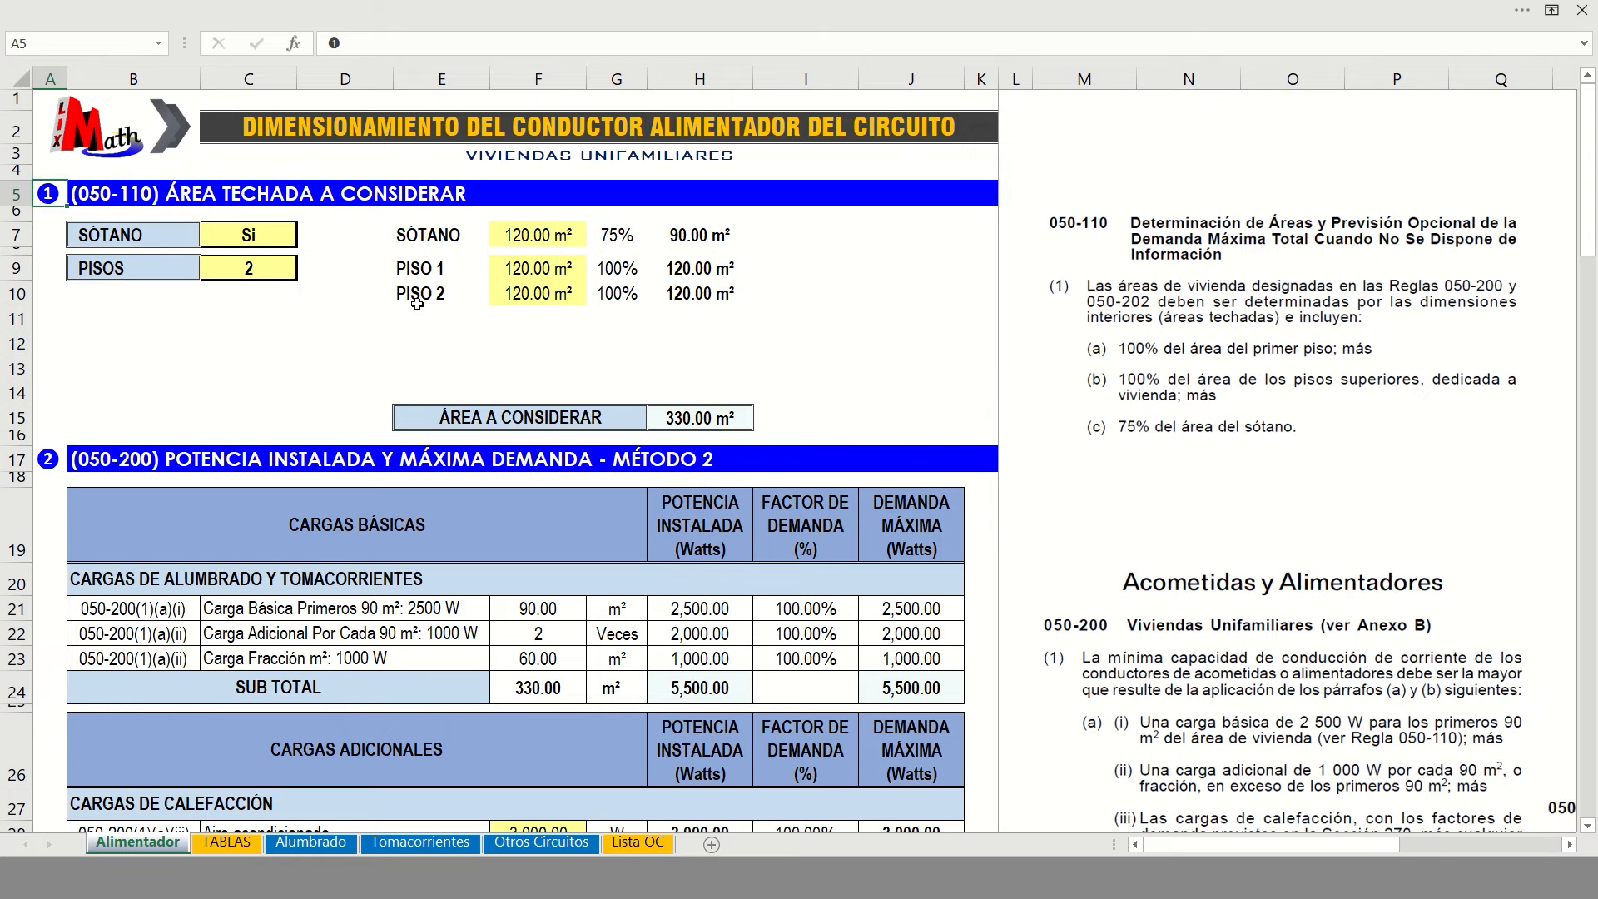
pyautogui.click(167, 234)
pyautogui.click(286, 236)
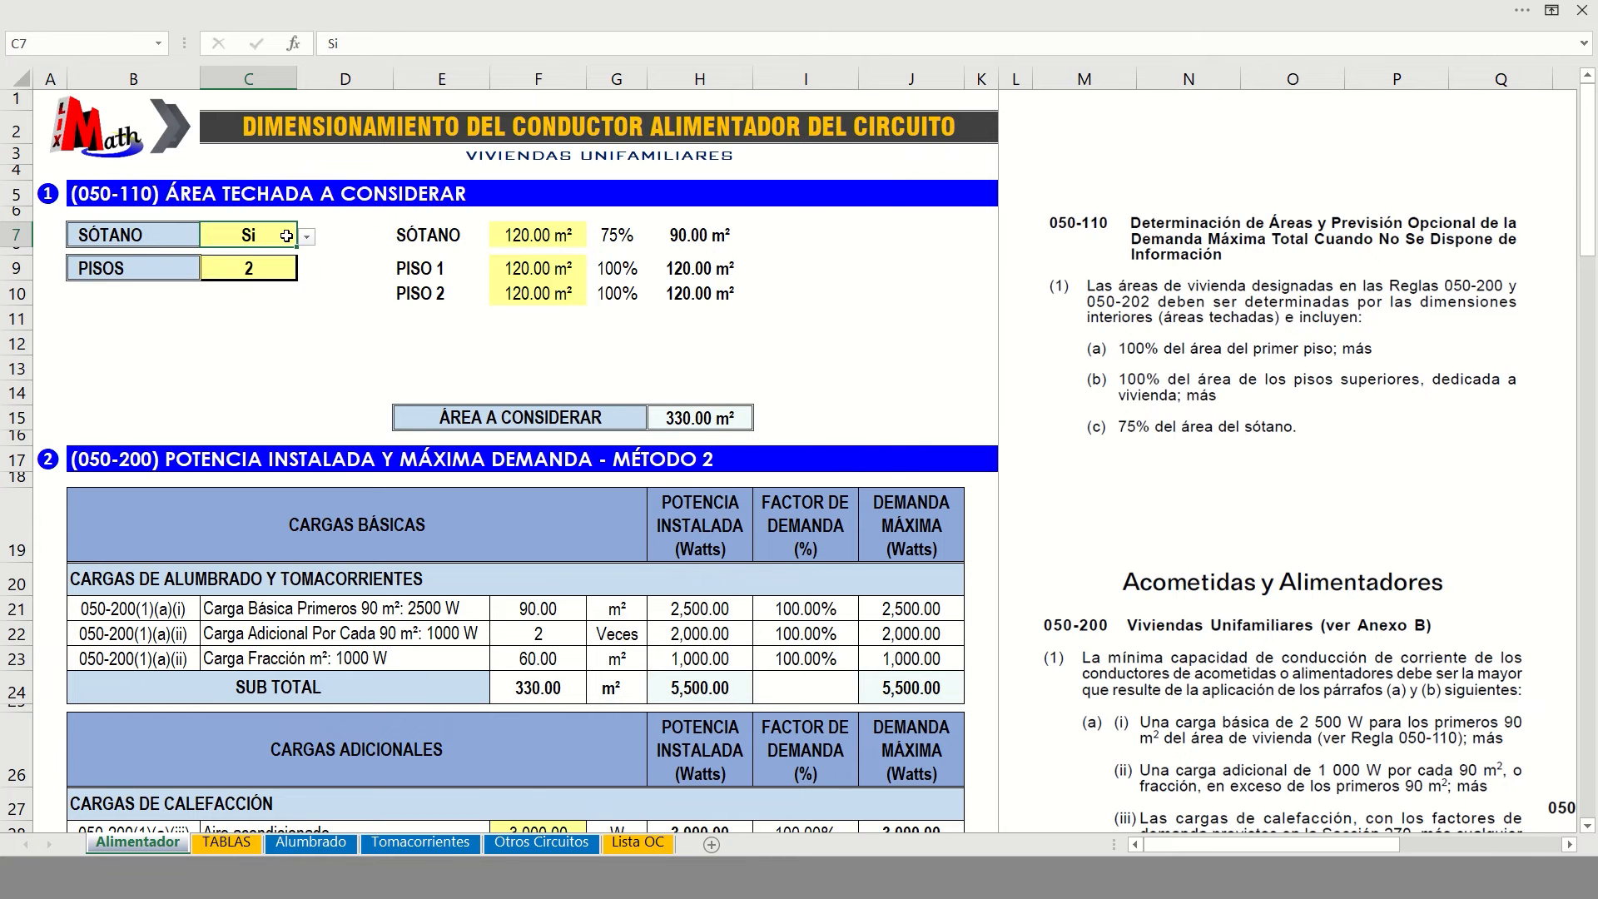
pyautogui.click(306, 238)
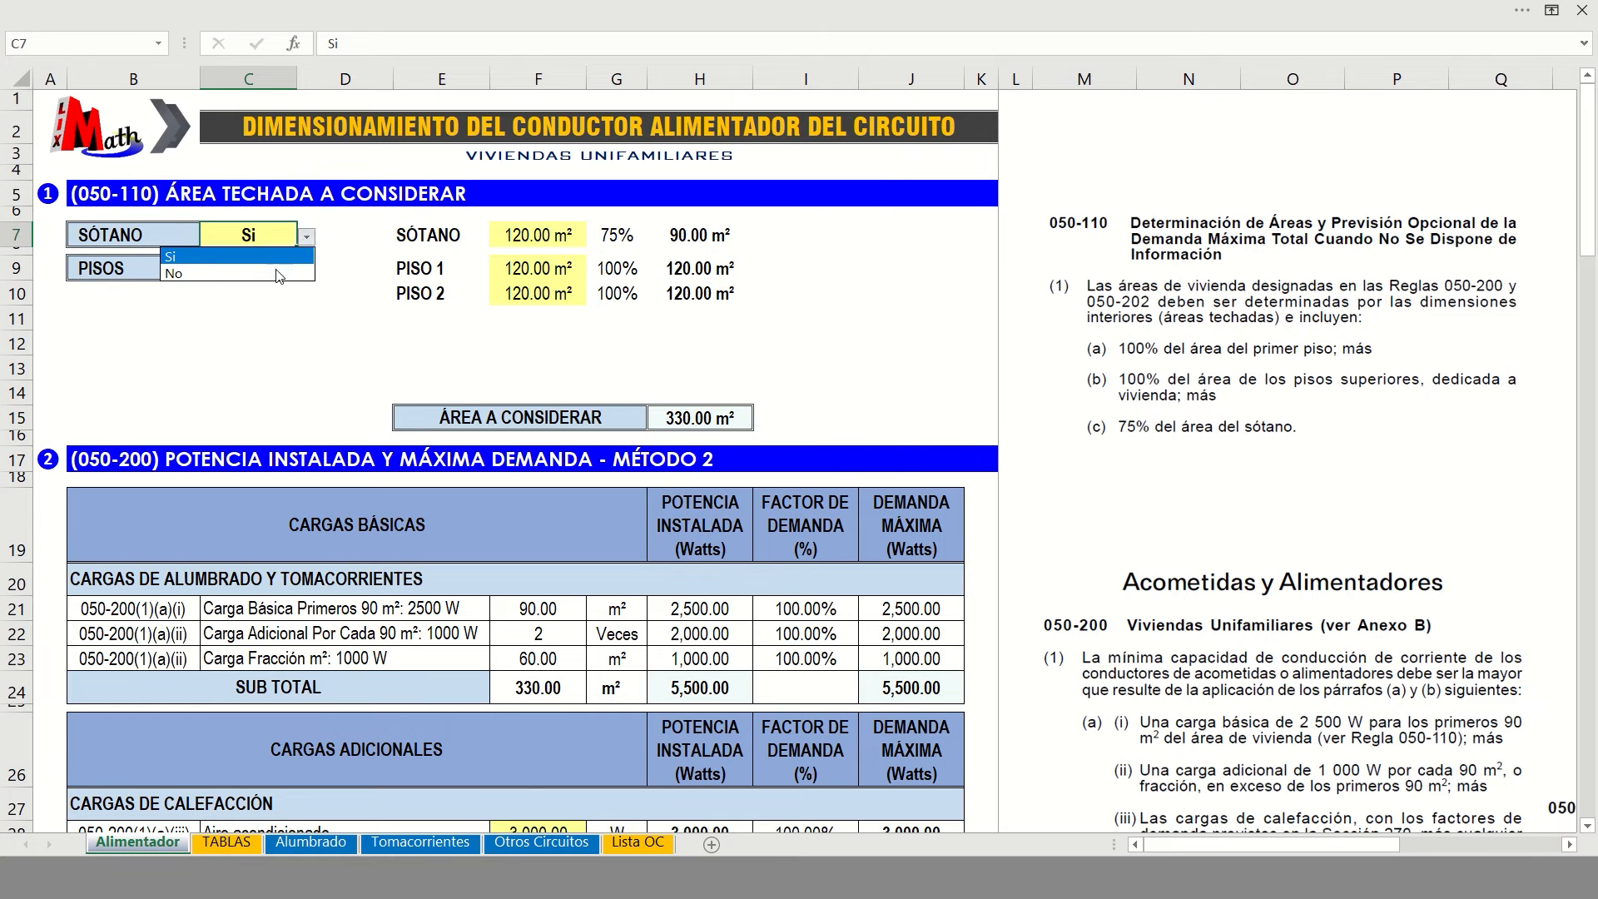
pyautogui.click(279, 274)
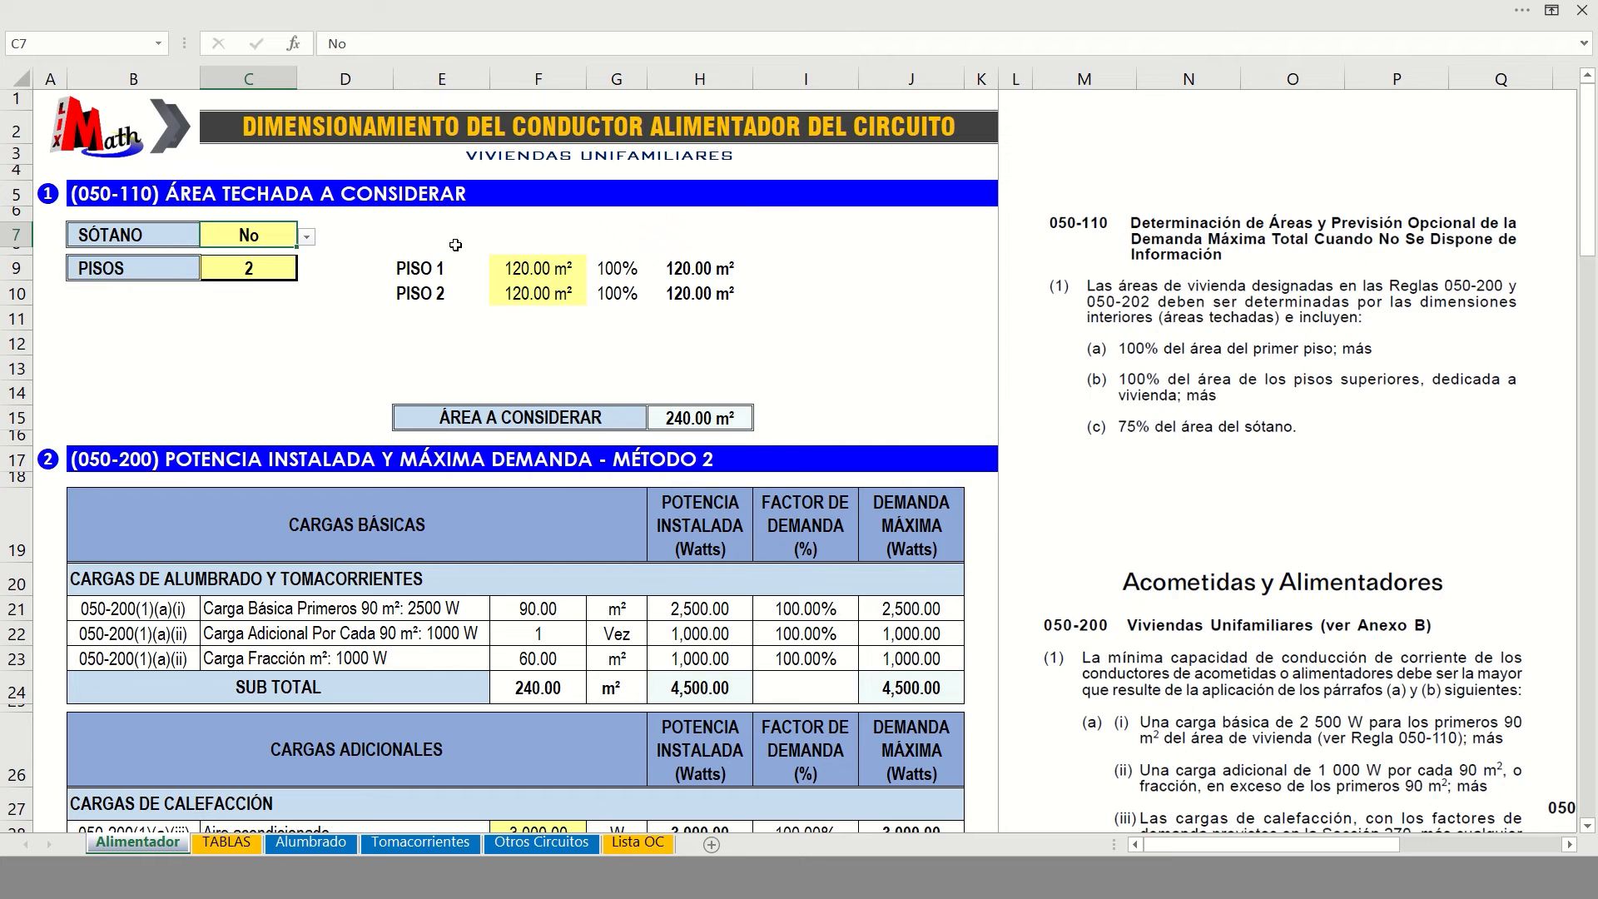
pyautogui.click(306, 238)
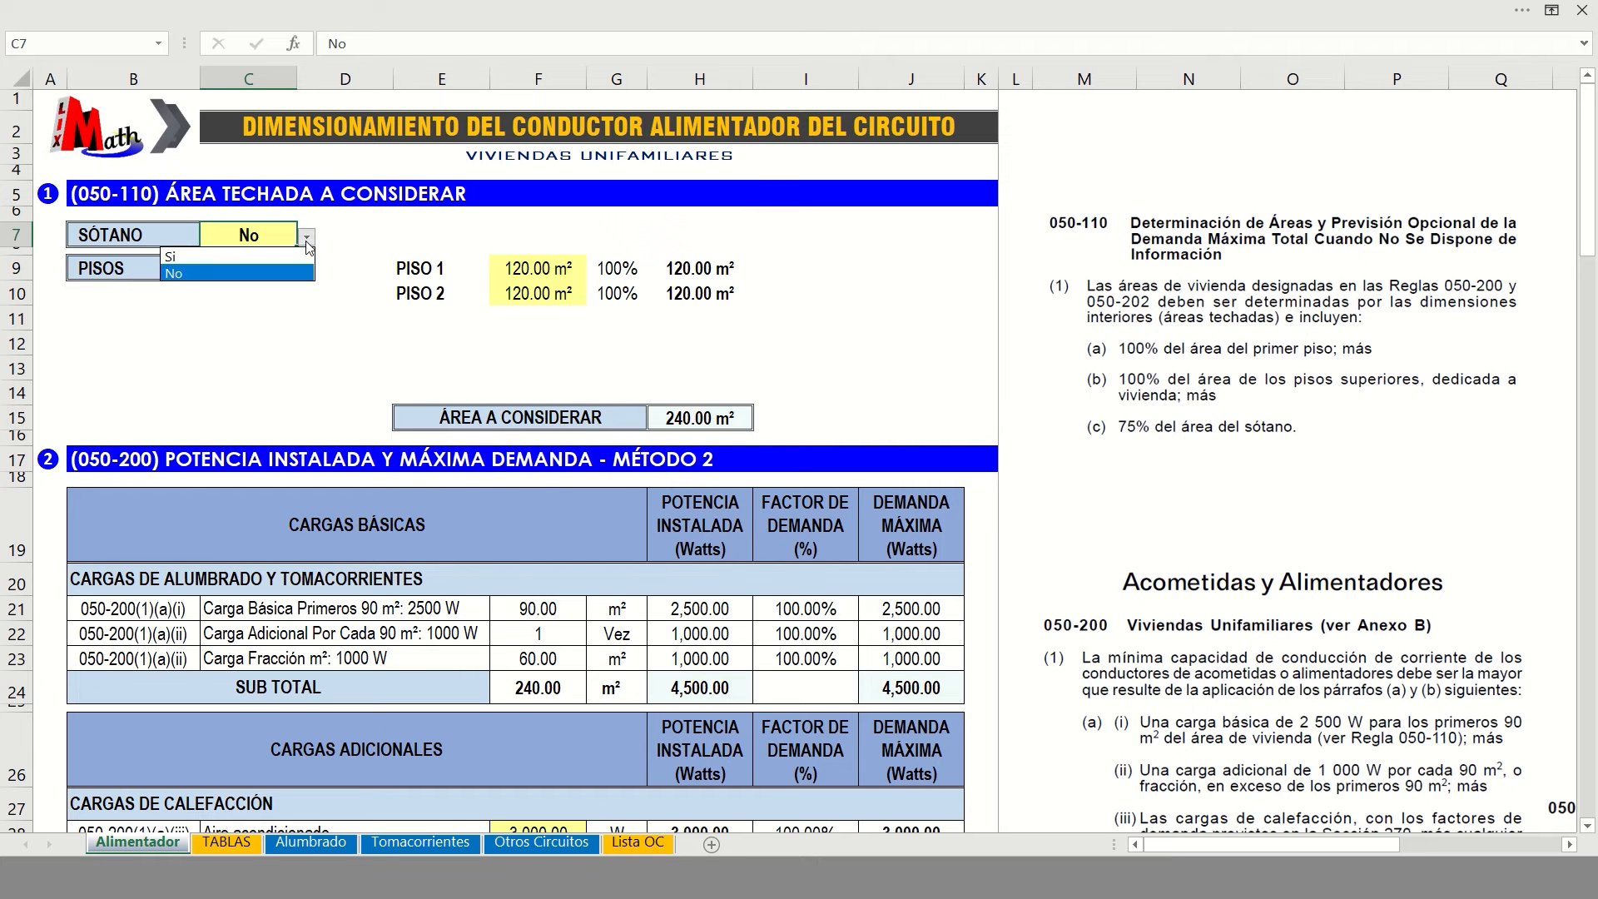
pyautogui.click(287, 257)
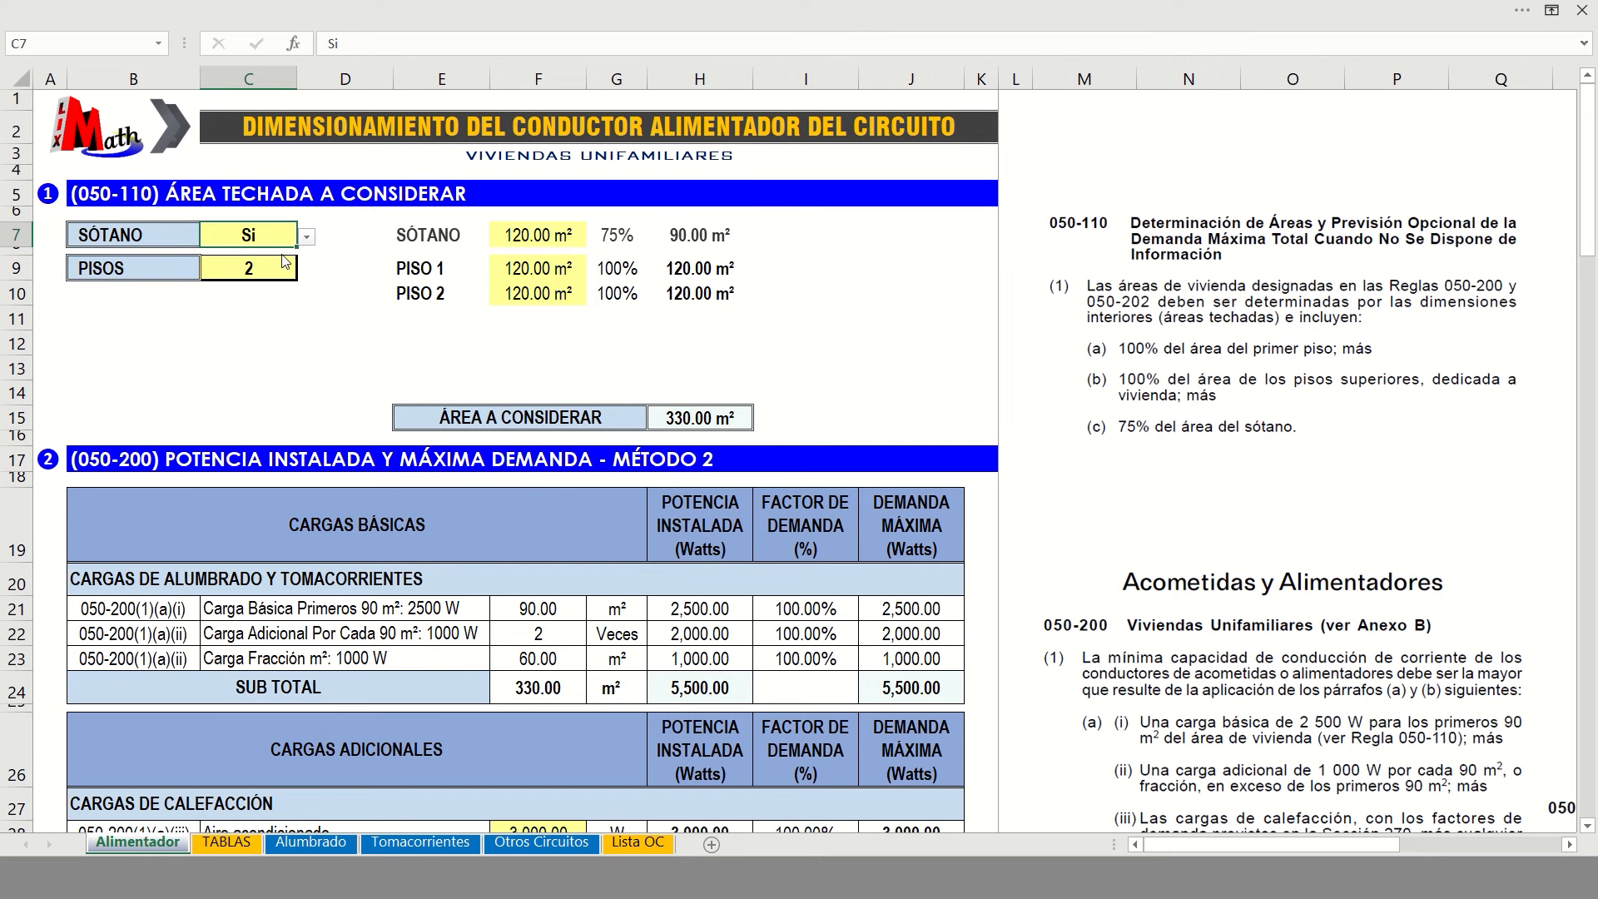
# Examine the basement's area, its percentage formula and its resulting considered area
pyautogui.click(534, 234)
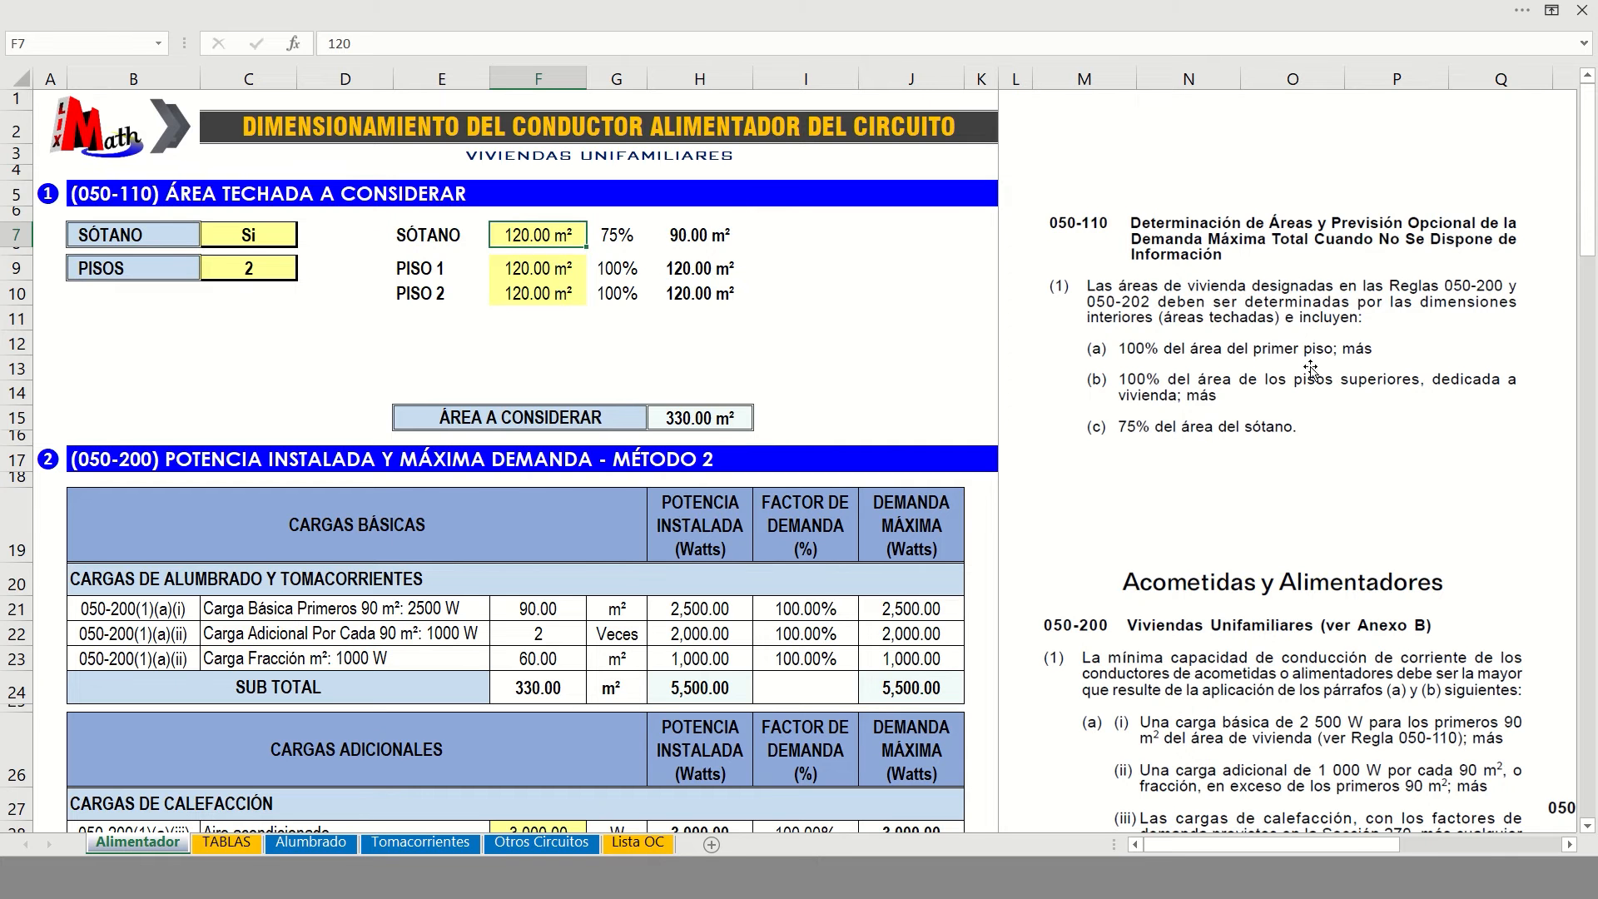
pyautogui.click(616, 238)
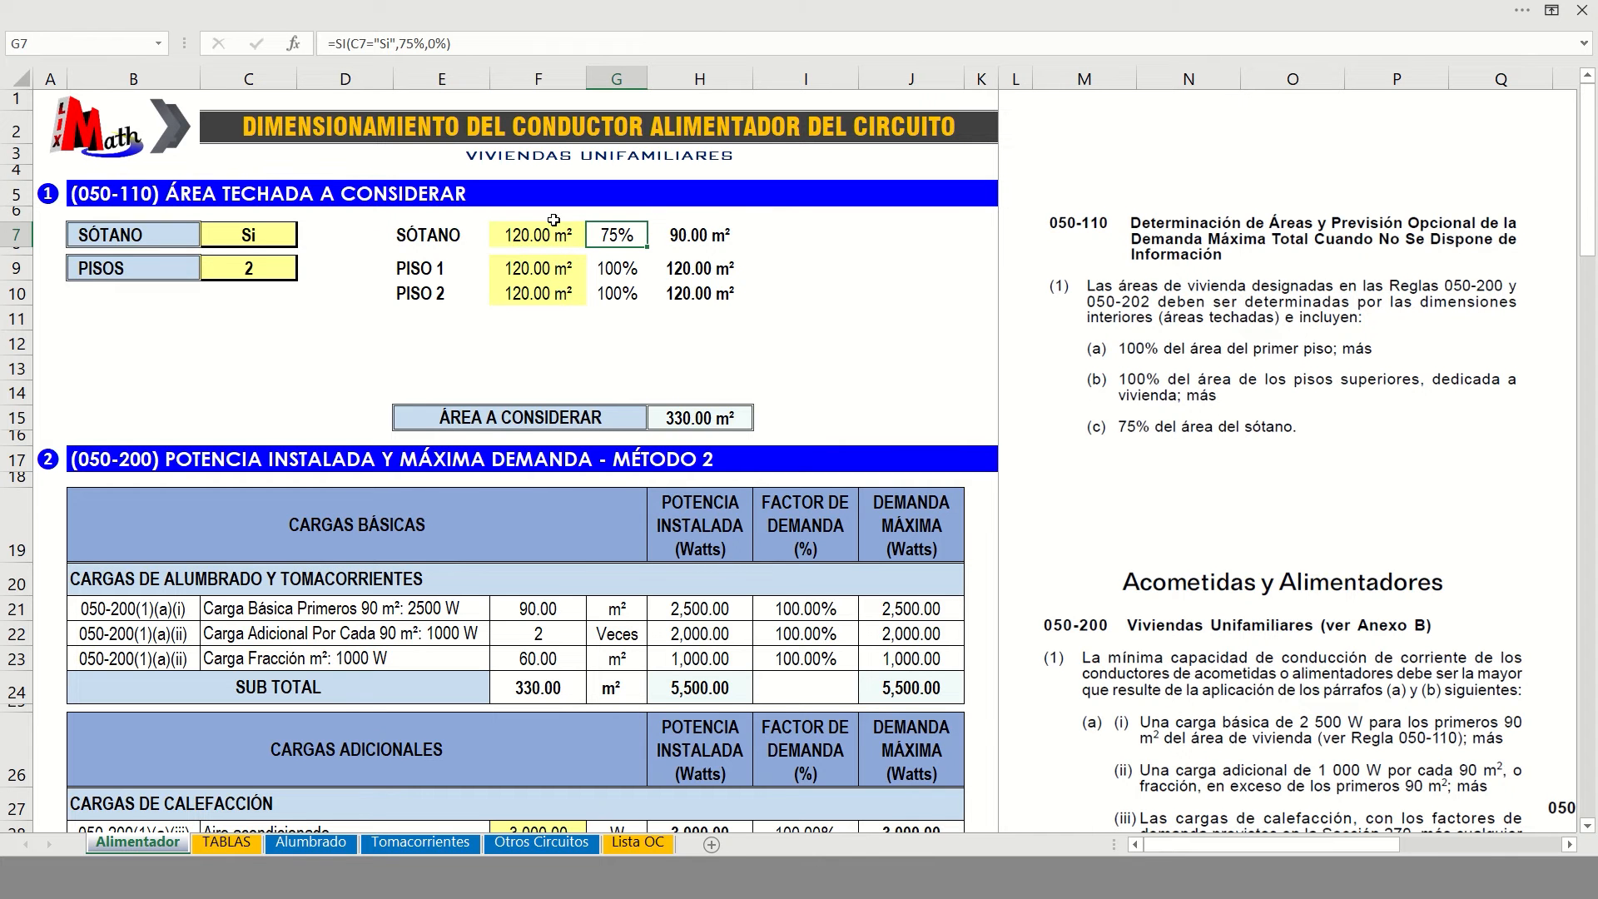
pyautogui.click(687, 240)
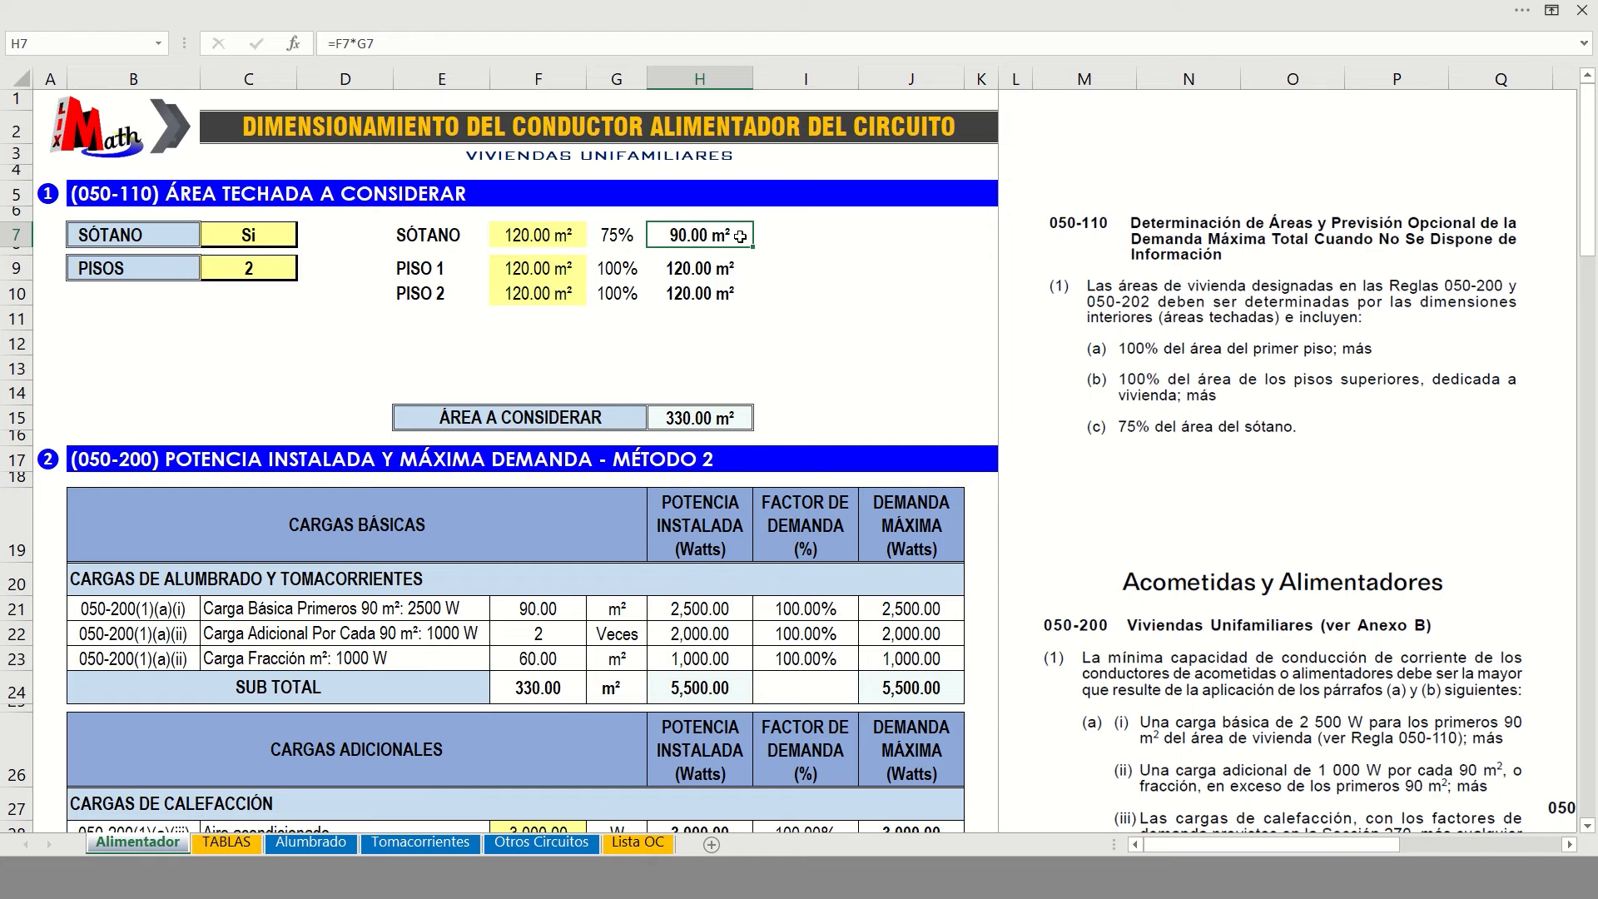
# Switch the PISOS count to 3, check the floor area cells, and set it back to 2
pyautogui.click(163, 260)
pyautogui.click(280, 263)
pyautogui.click(306, 271)
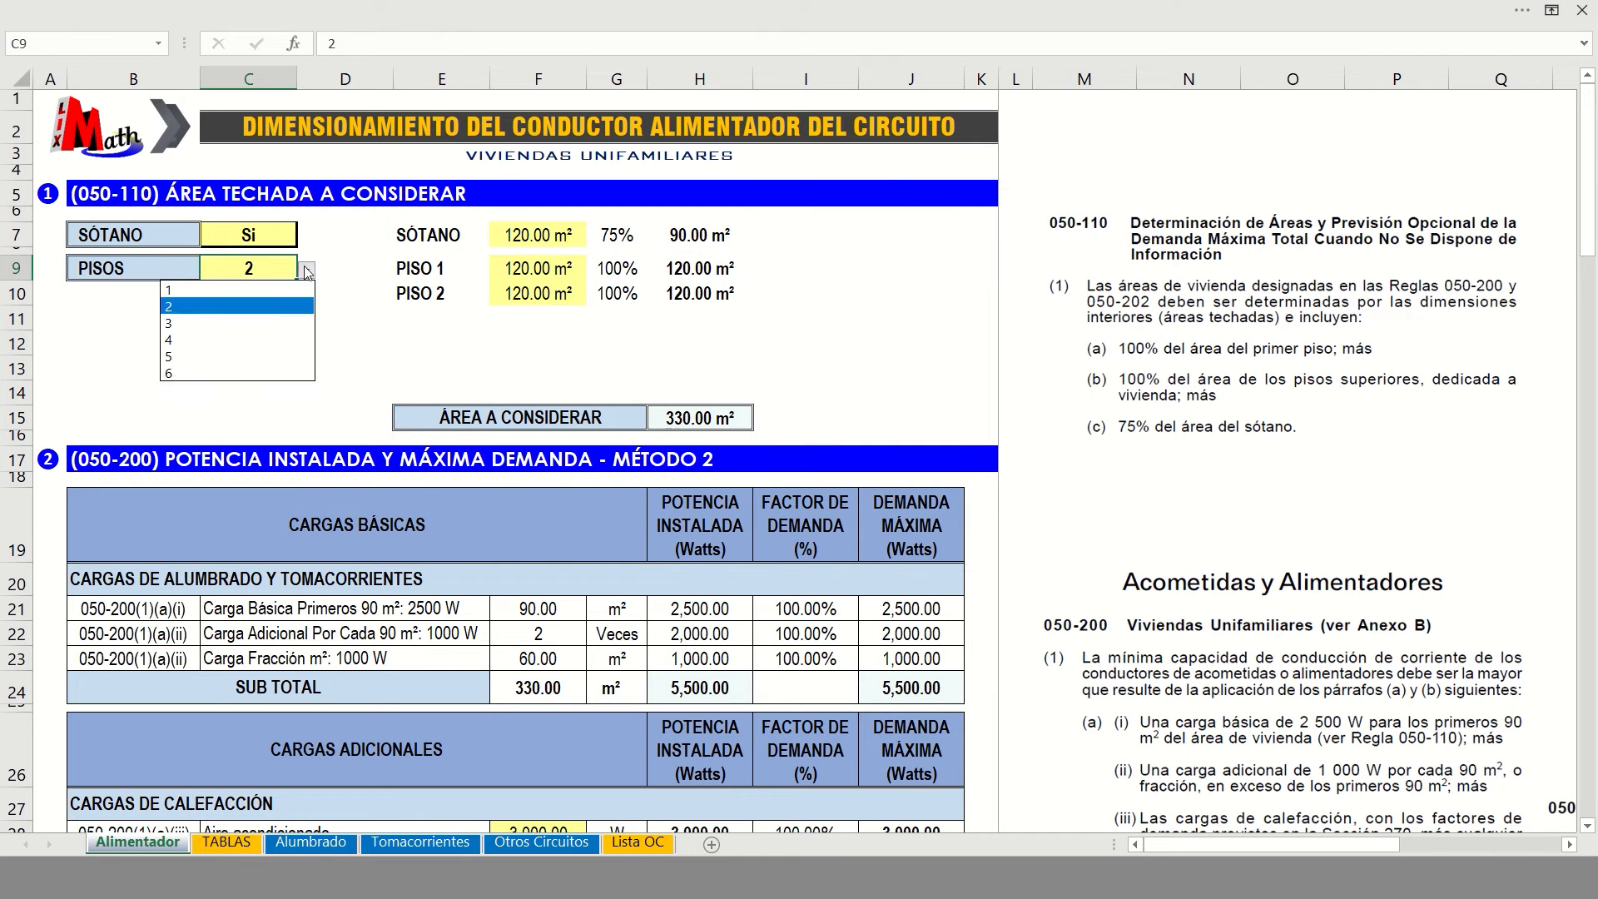
pyautogui.click(231, 322)
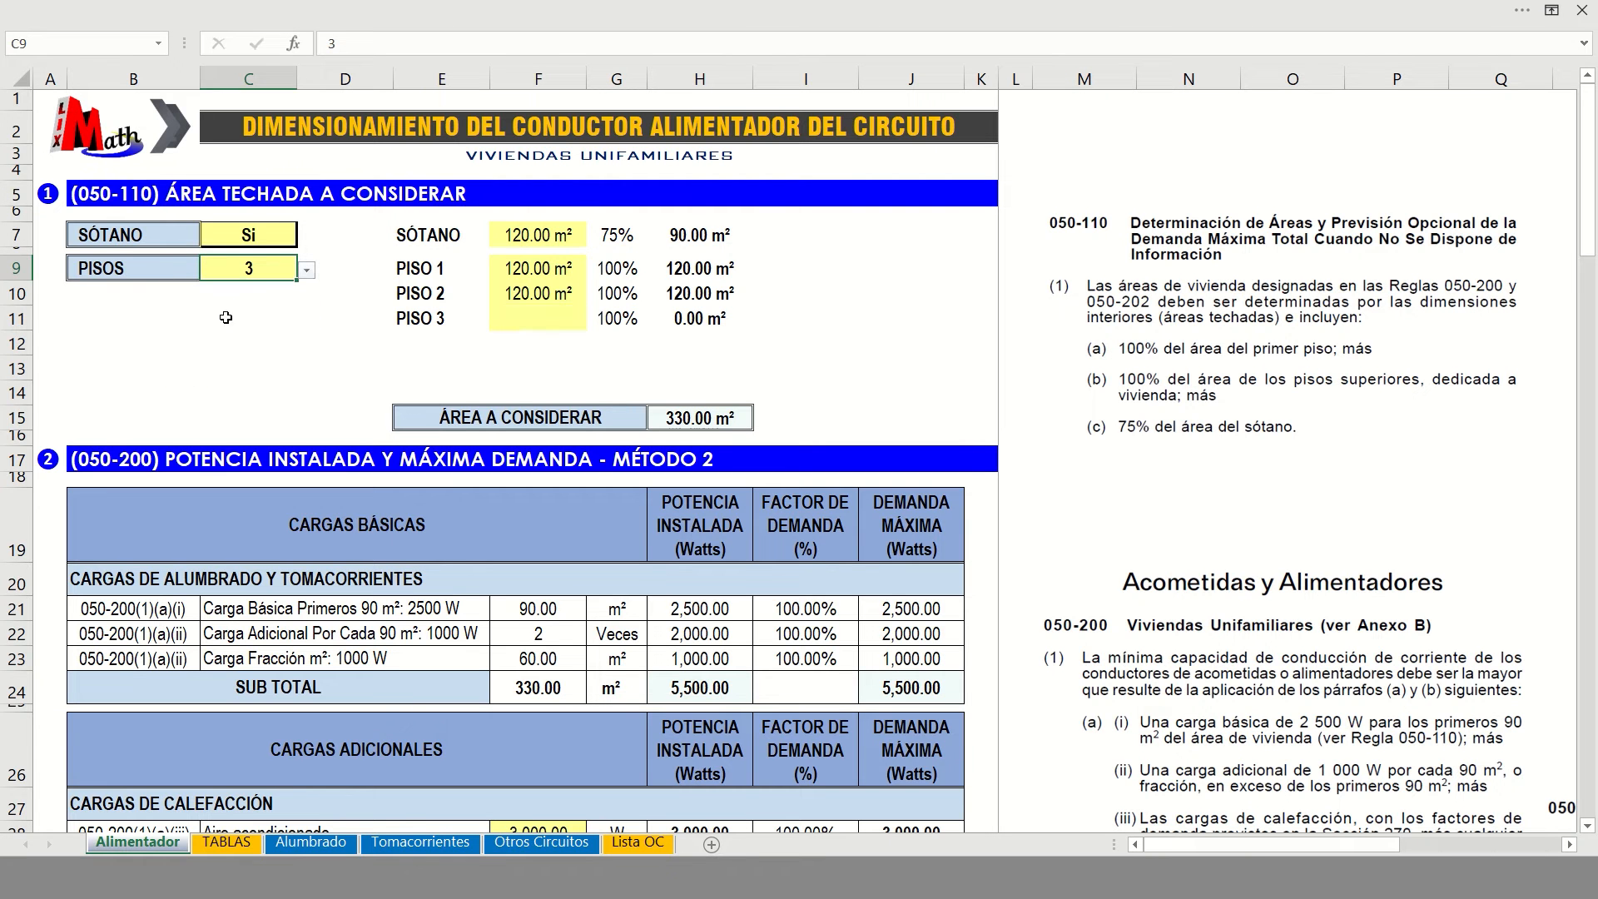
pyautogui.moveTo(537, 268); pyautogui.dragTo(537, 318)
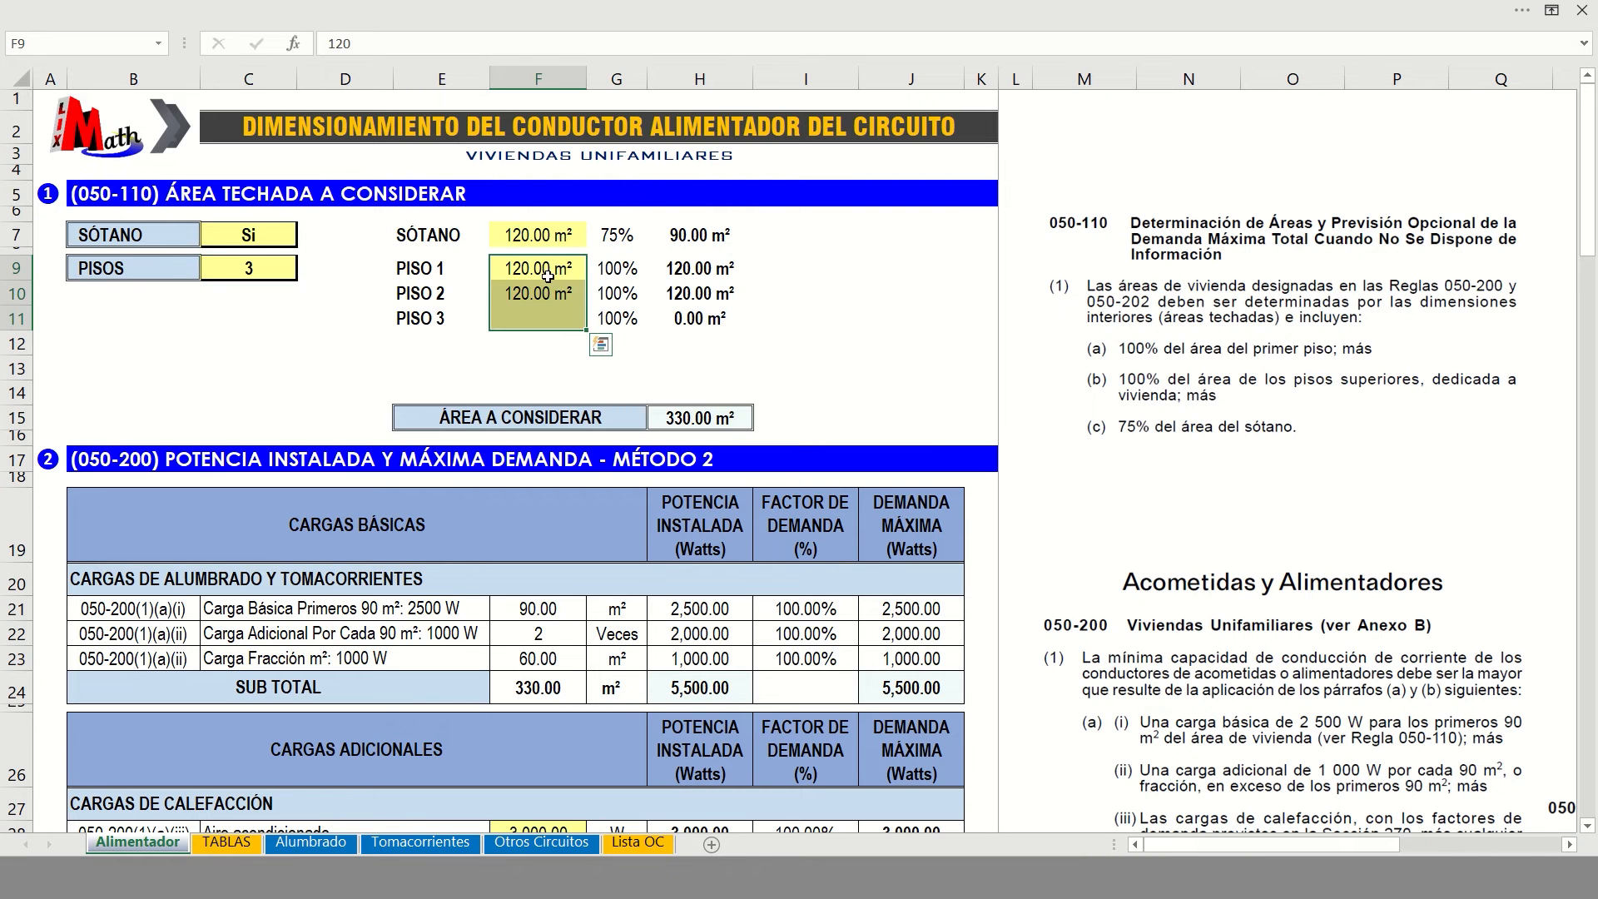
pyautogui.click(278, 270)
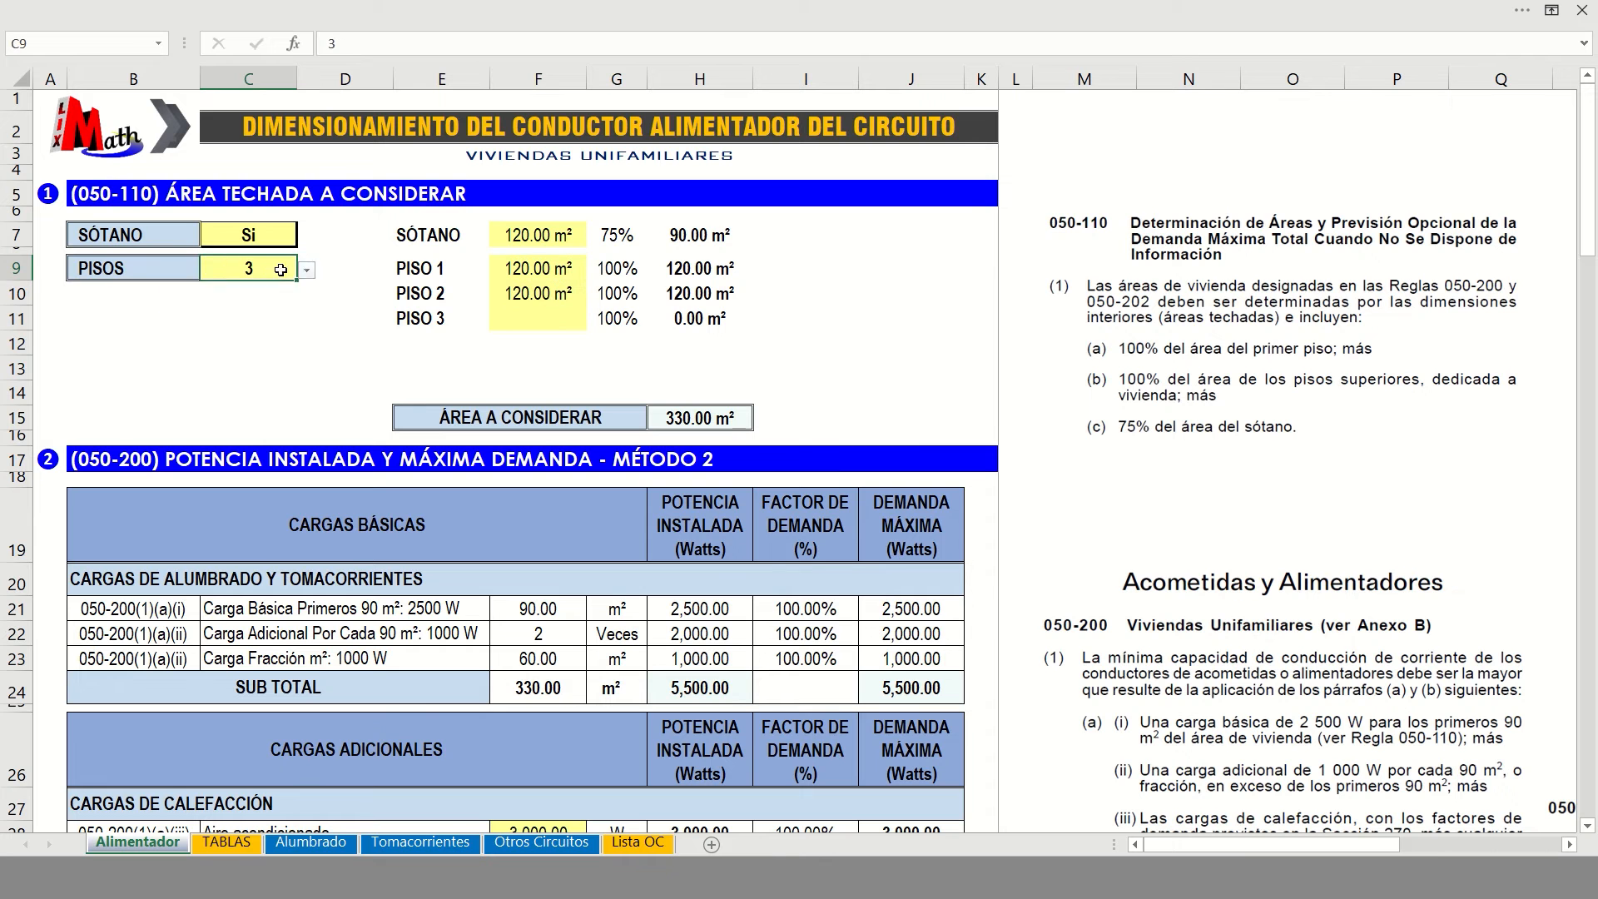
pyautogui.click(307, 271)
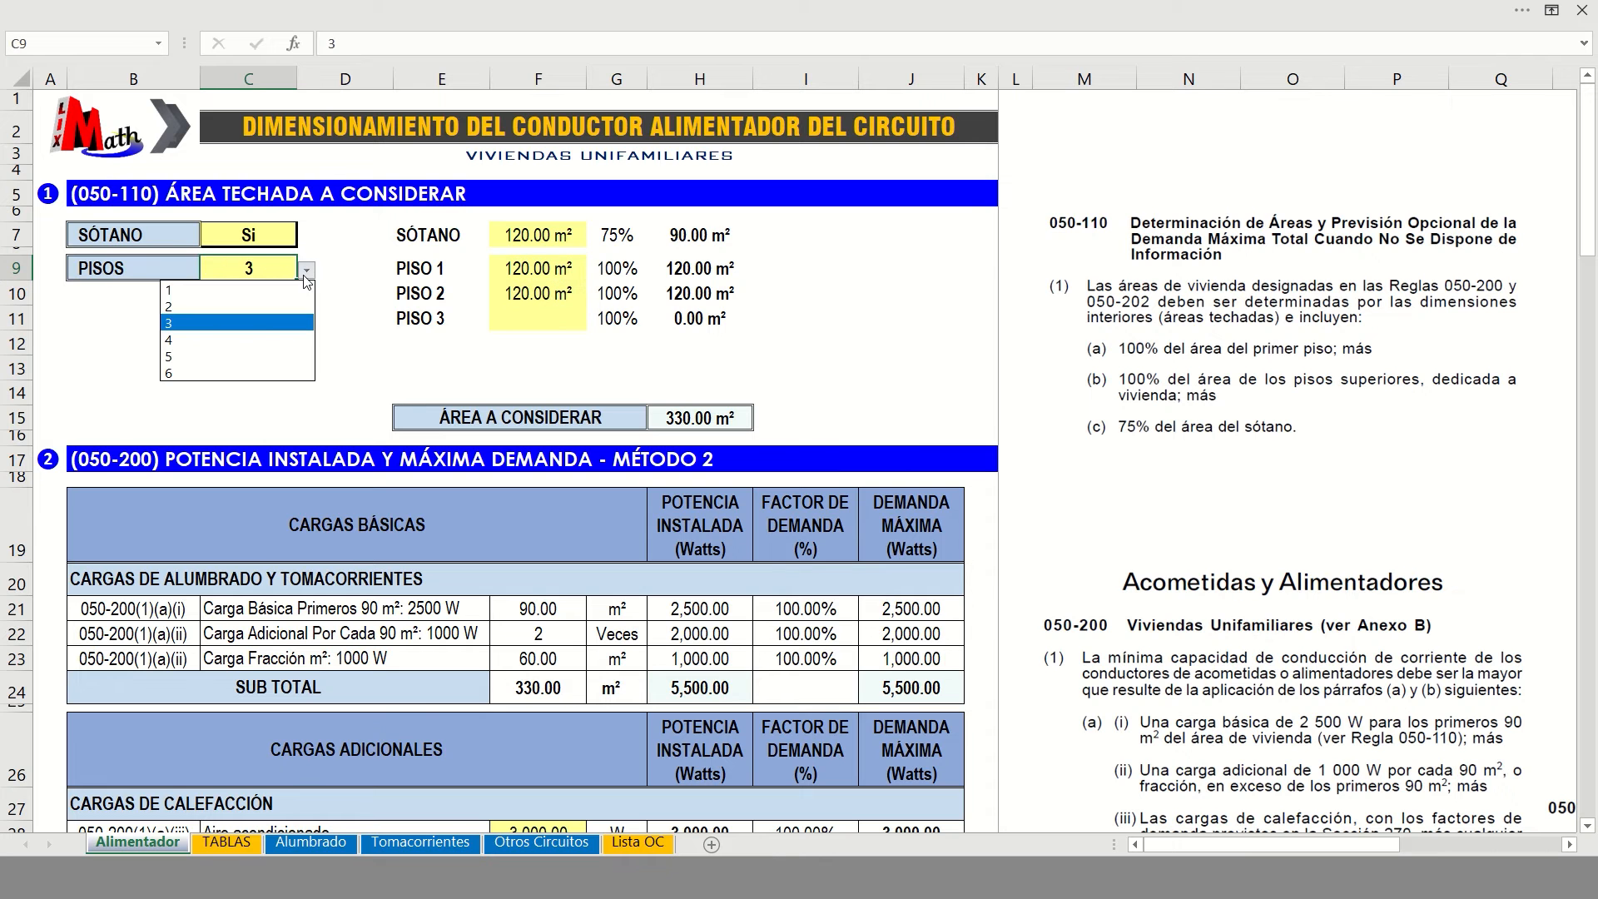
pyautogui.click(263, 315)
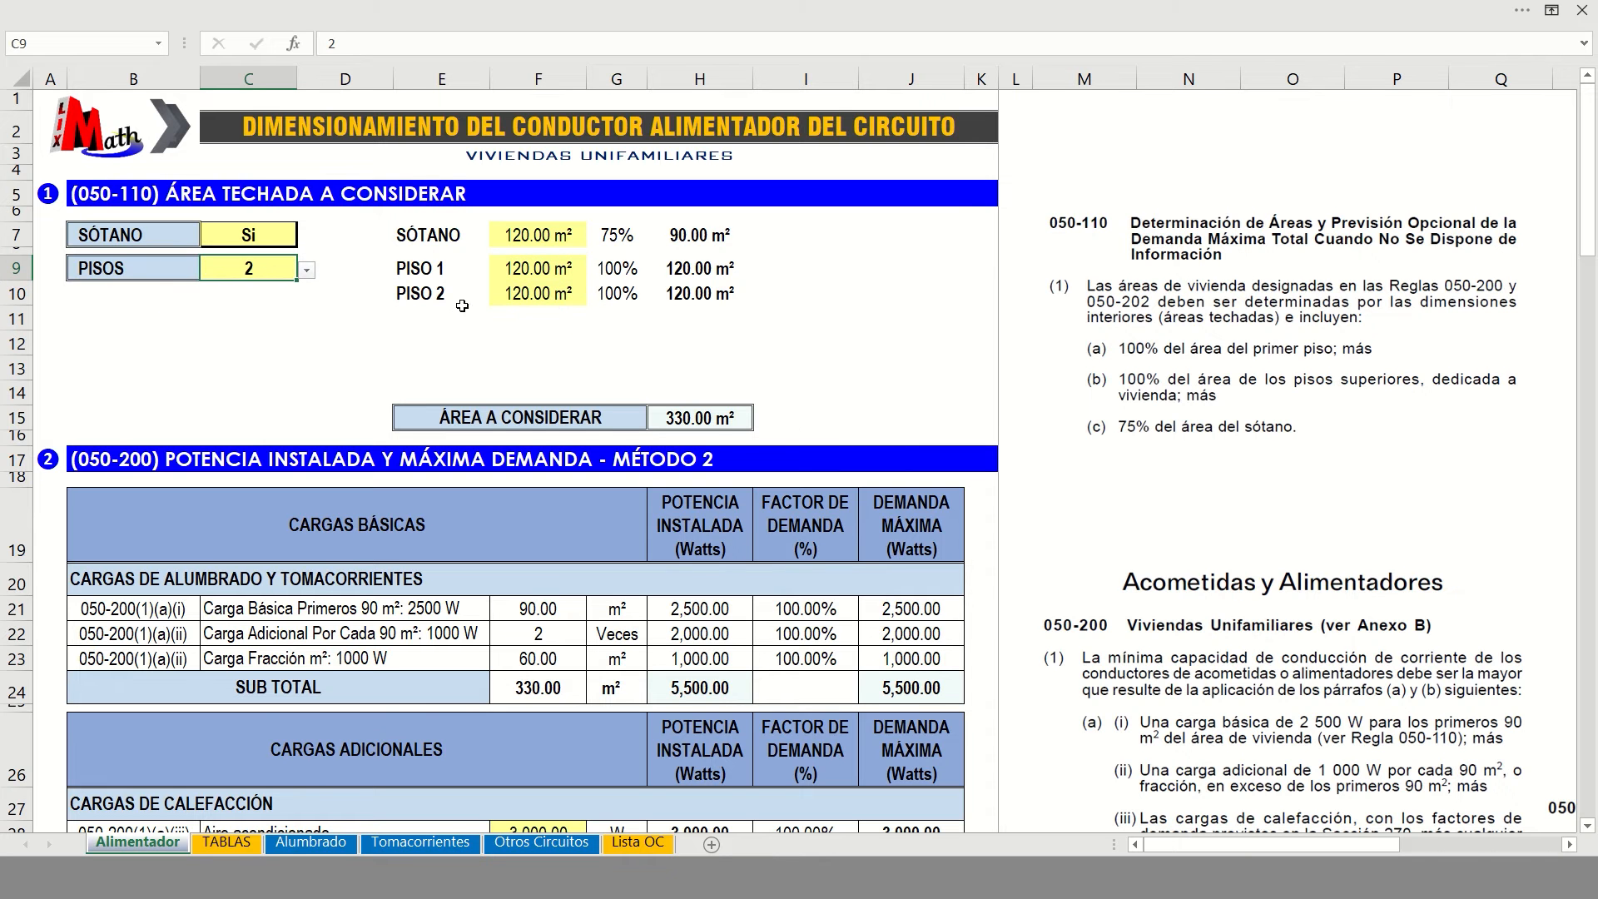
# Examine the areas and percentages of PISO 1 and PISO 2 and the PISO 2 considered-area formula
pyautogui.click(525, 272)
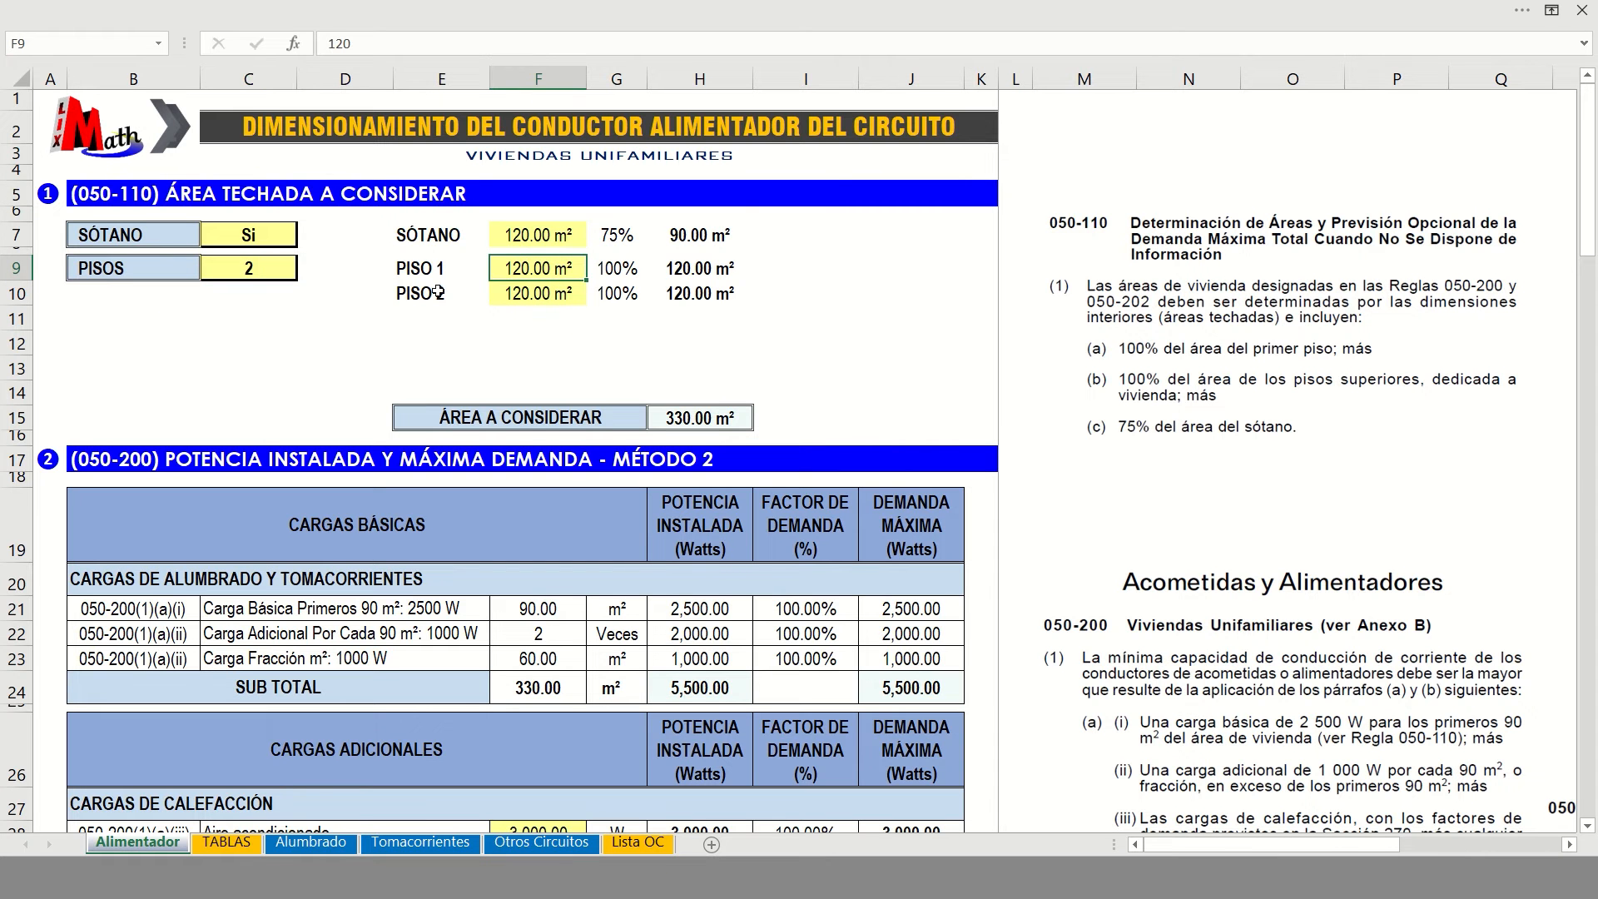
pyautogui.click(523, 292)
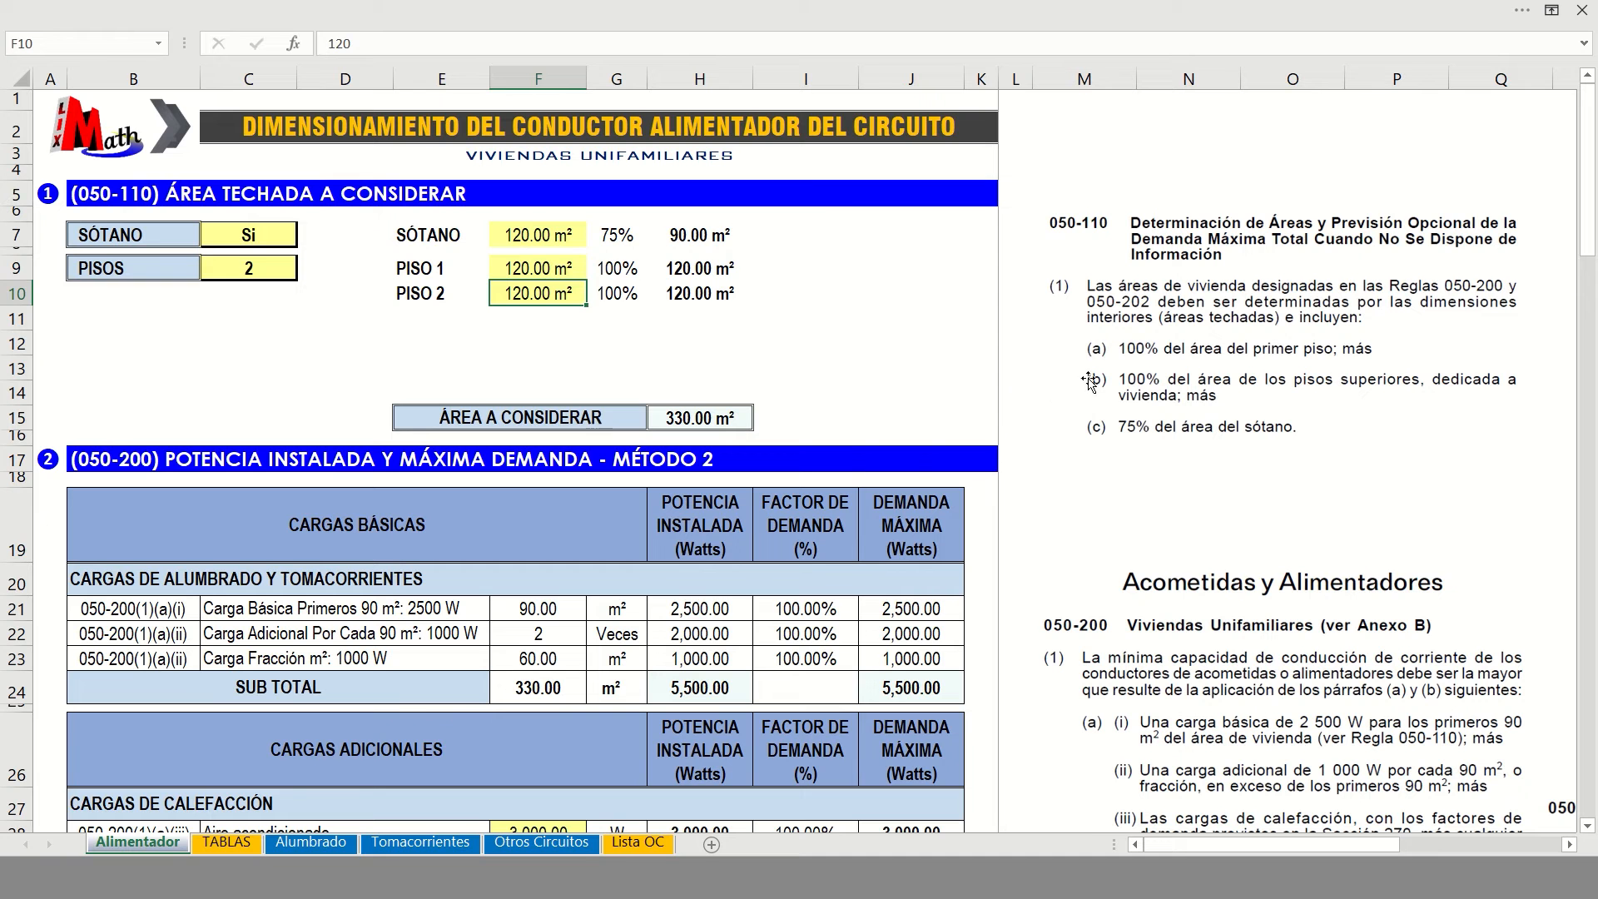
pyautogui.click(624, 293)
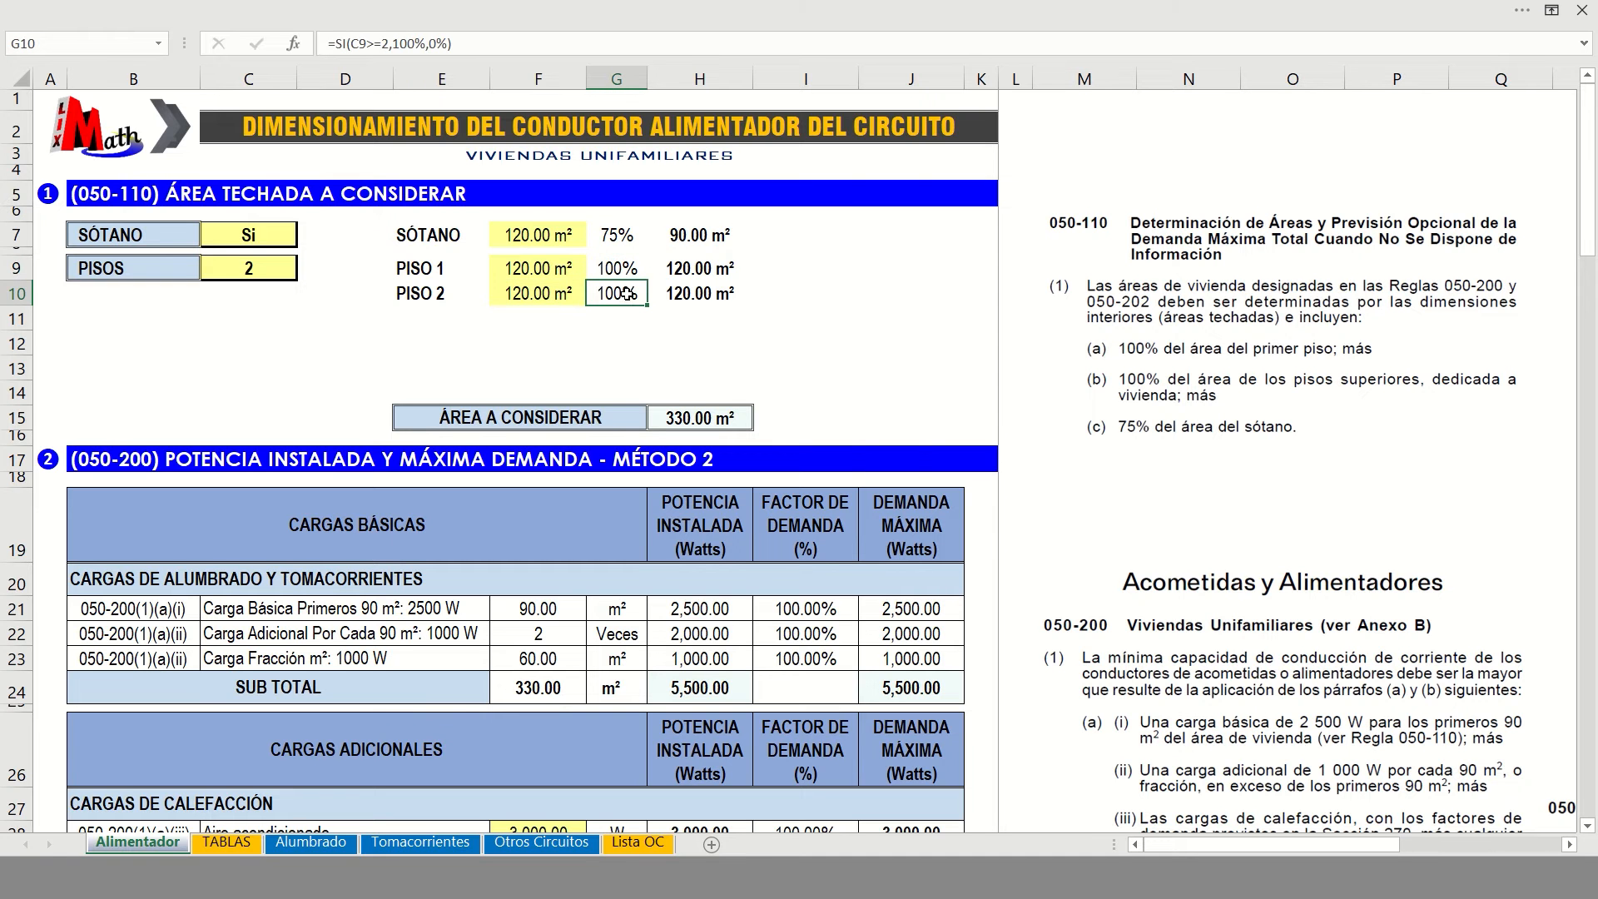
pyautogui.click(620, 268)
pyautogui.click(624, 291)
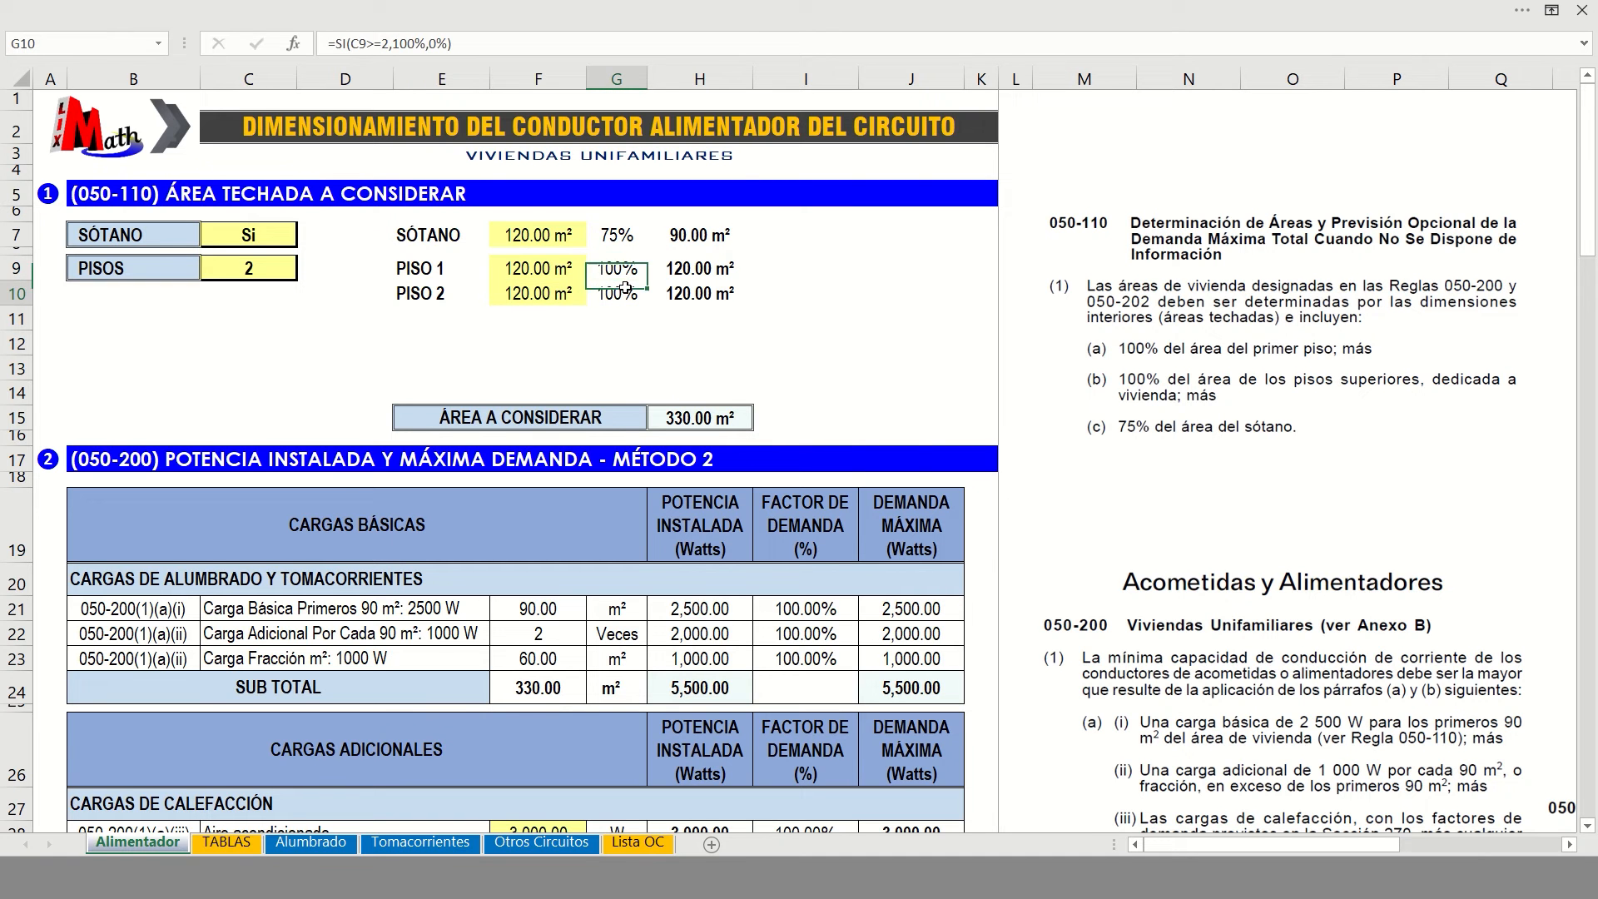
pyautogui.click(698, 293)
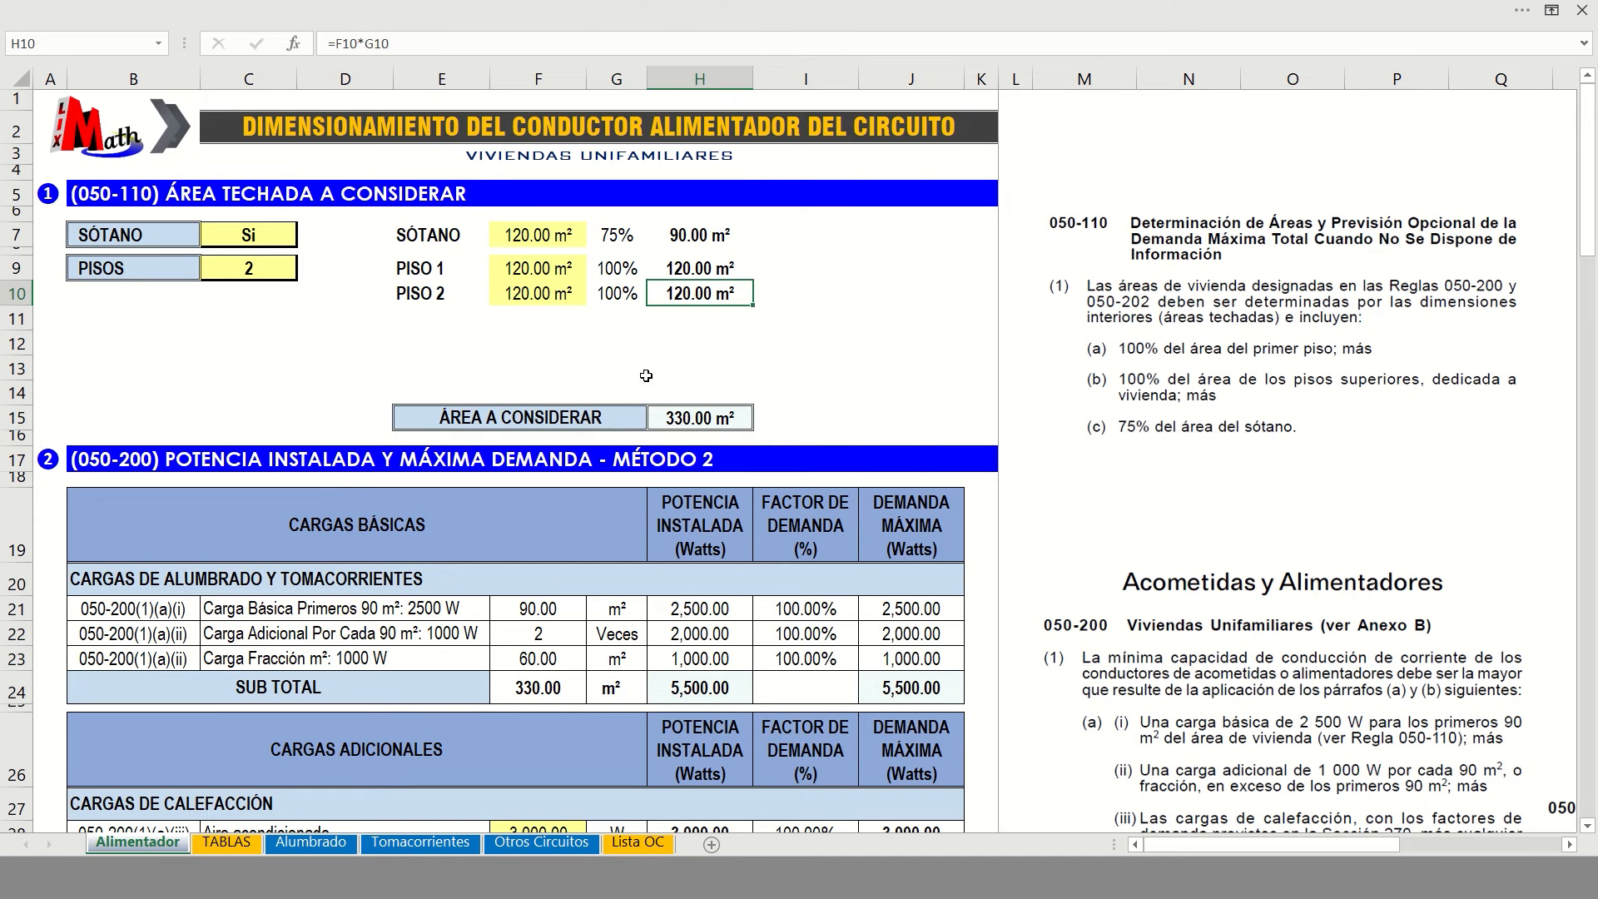
# Inspect the sum formula behind the ÁREA A CONSIDERAR total without changing it
pyautogui.click(542, 417)
pyautogui.click(721, 418)
pyautogui.doubleClick(726, 416)
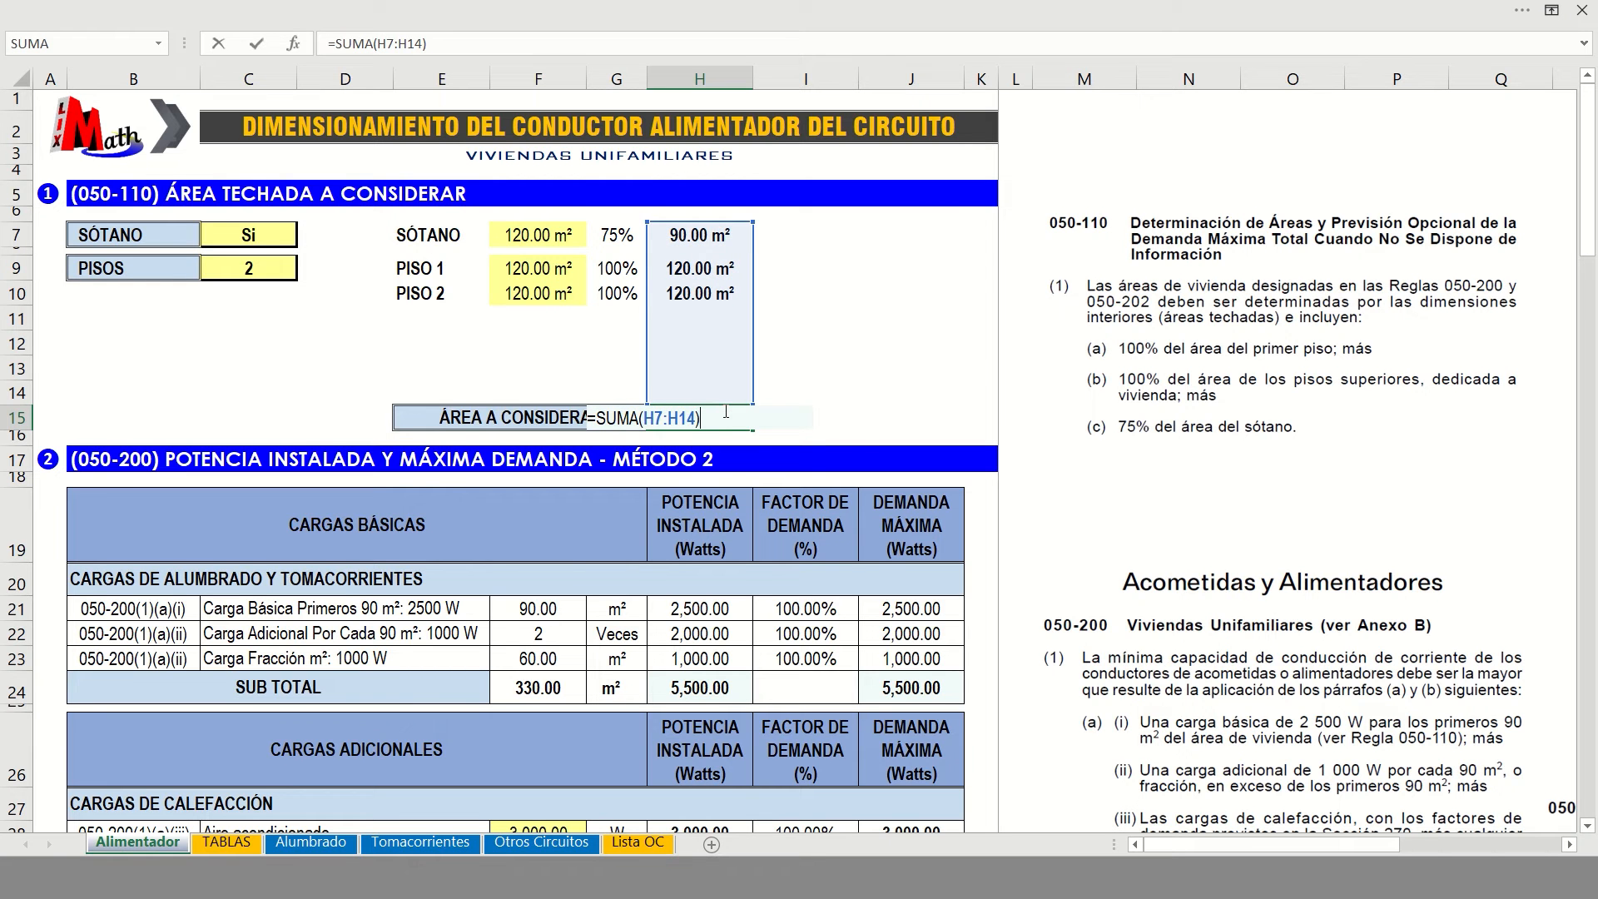
pyautogui.press('Return')
pyautogui.click(725, 416)
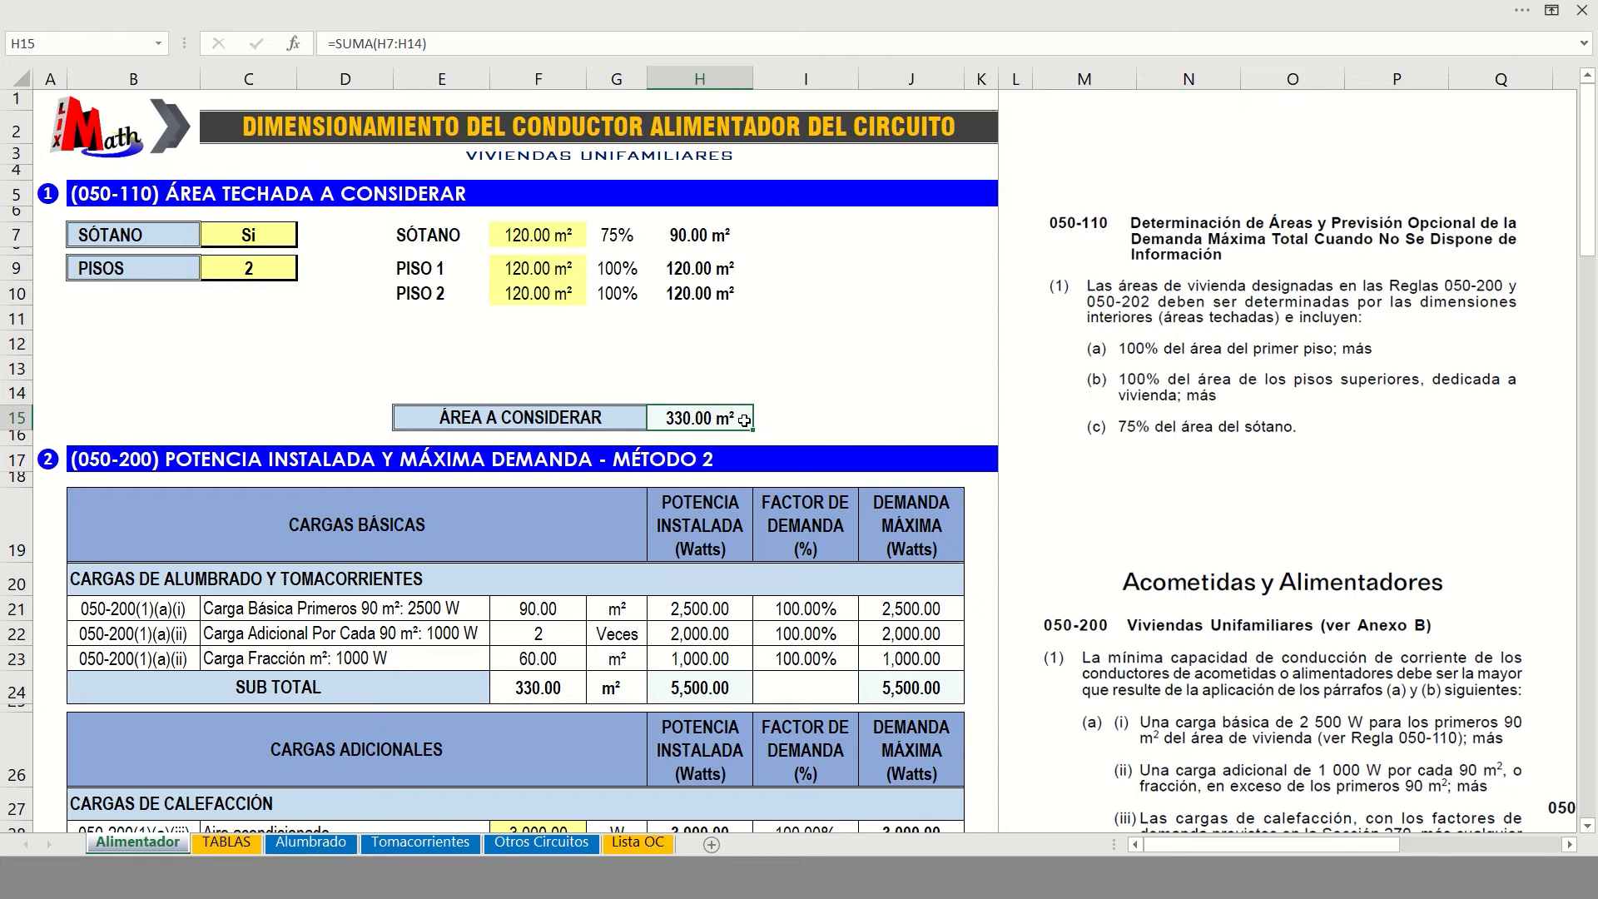
# Review section 2's basic loads, examining the first 90 m² row's installed power, demand factor and maximum demand
pyautogui.click(48, 459)
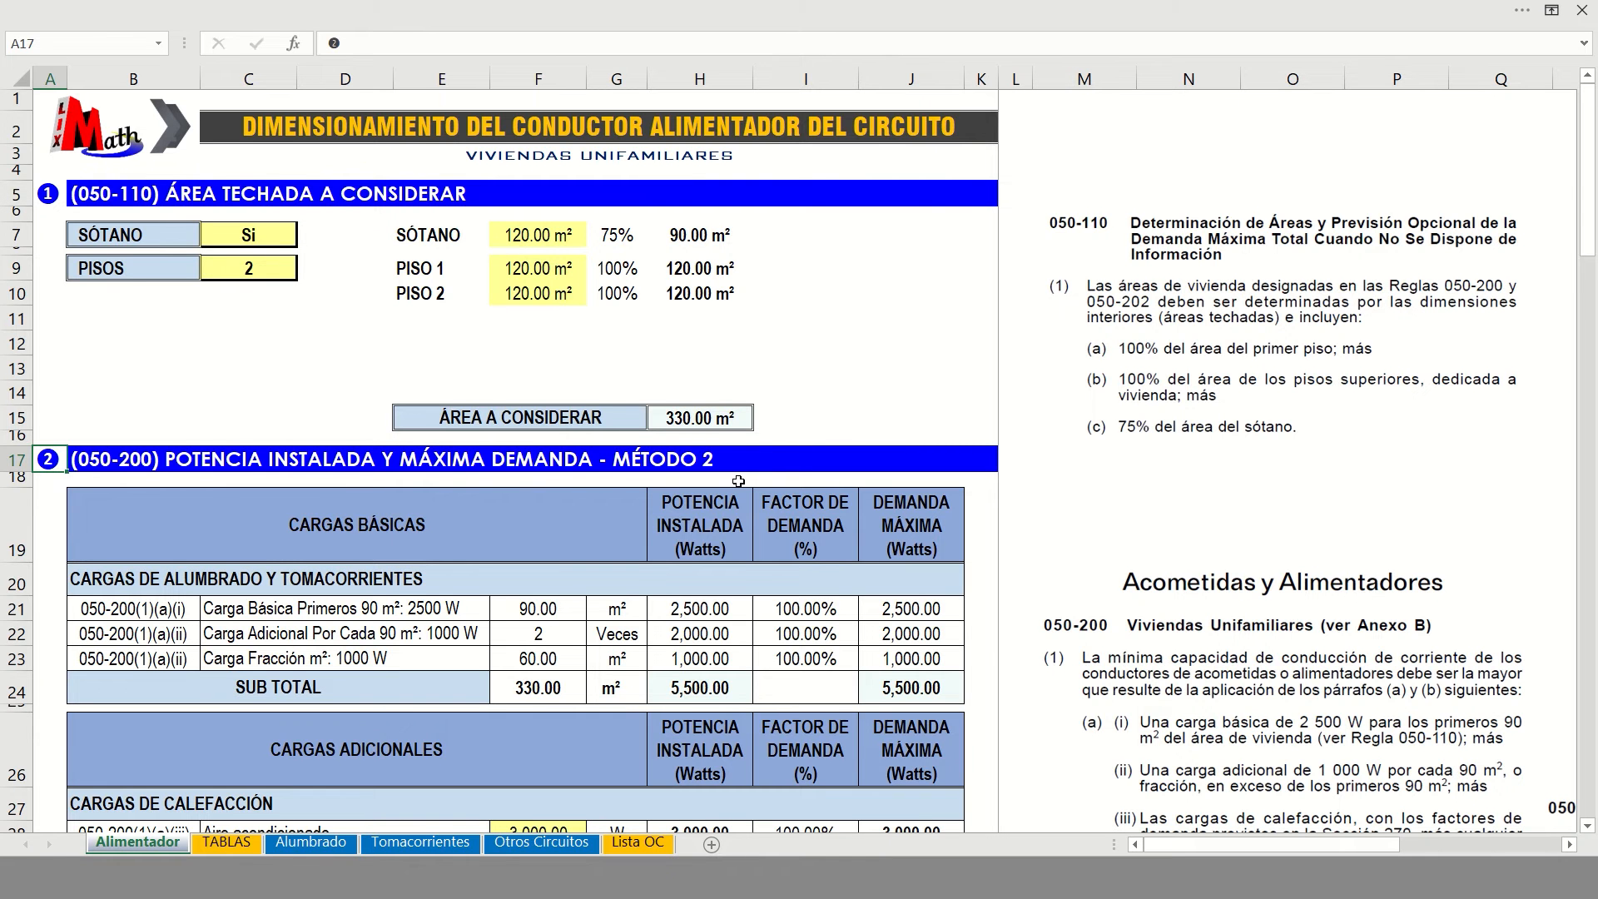
pyautogui.scroll(-5, 739, 481)
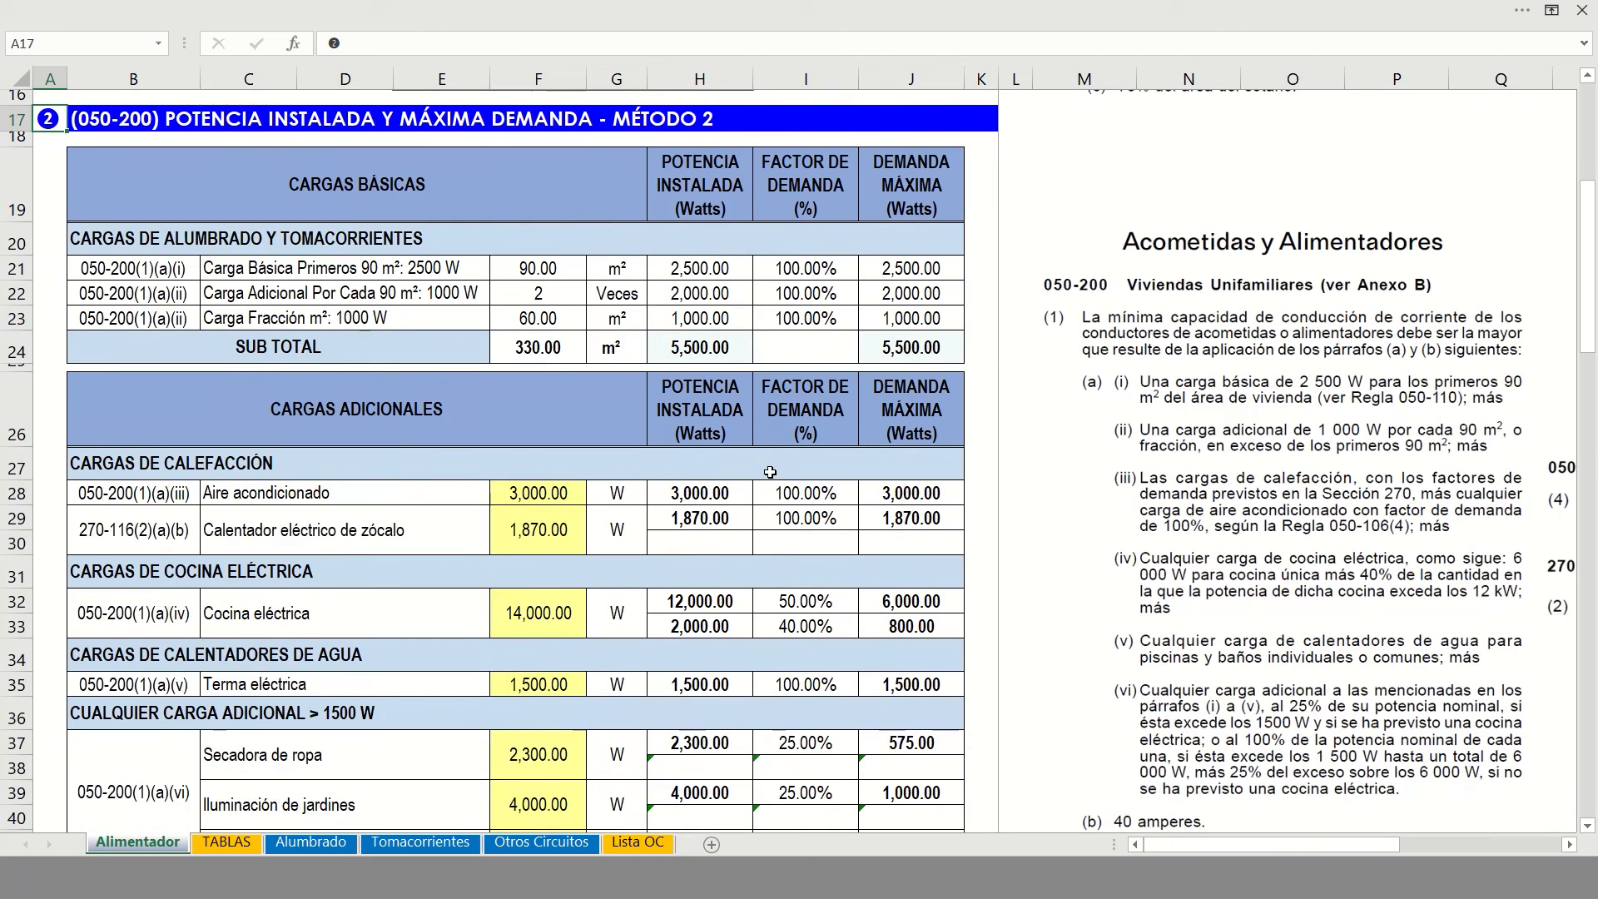
pyautogui.scroll(1, 773, 473)
pyautogui.scroll(-1, 563, 354)
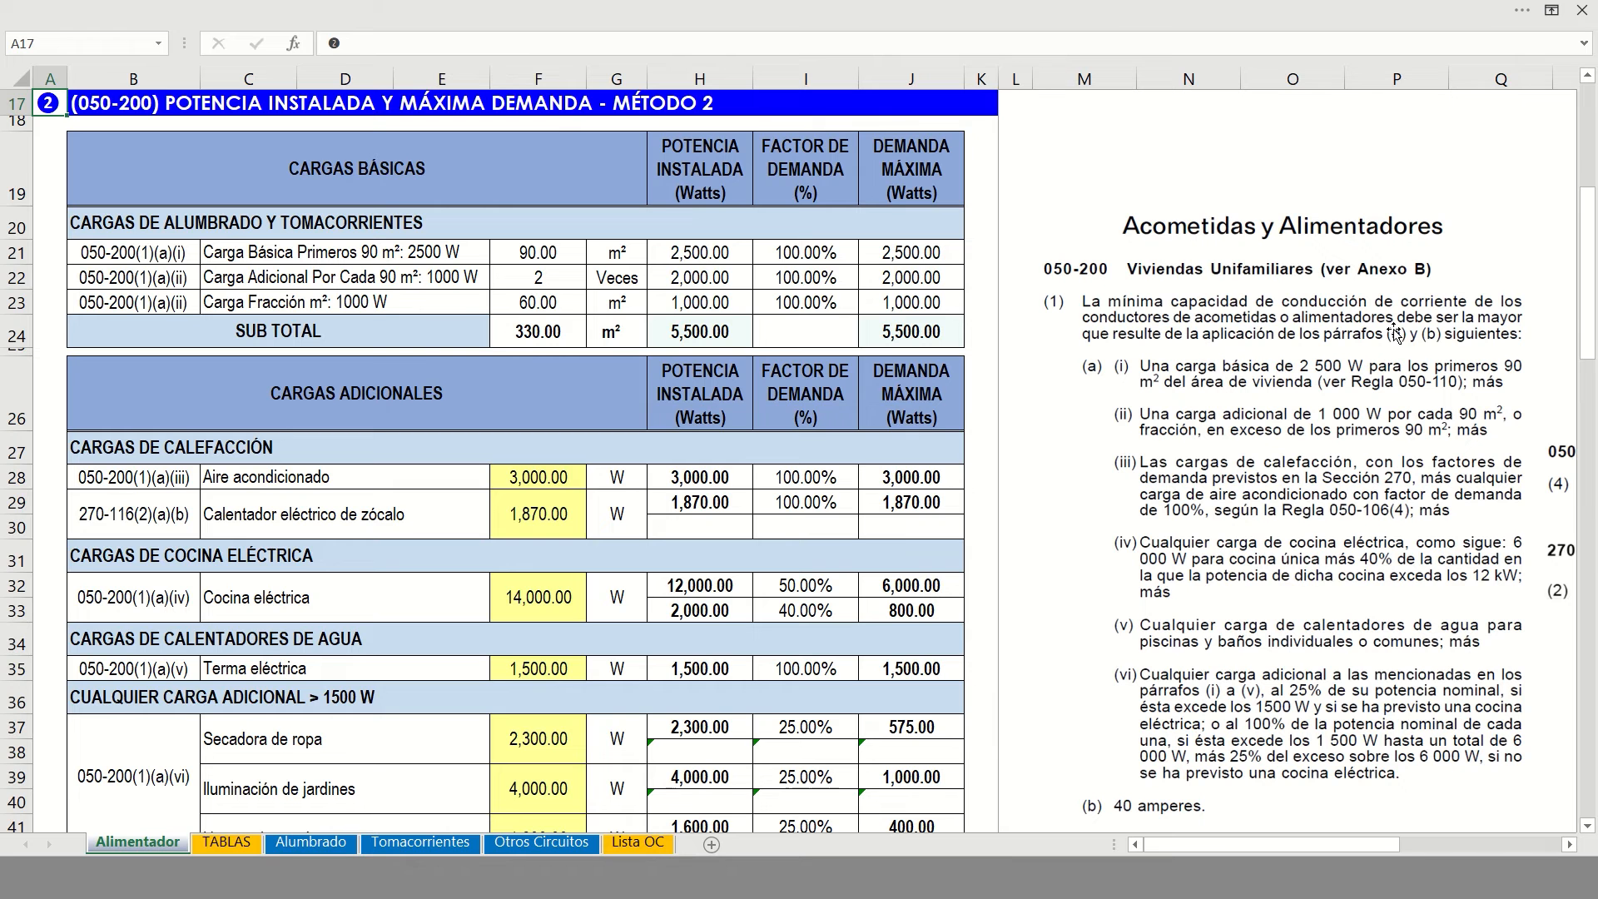
pyautogui.click(365, 179)
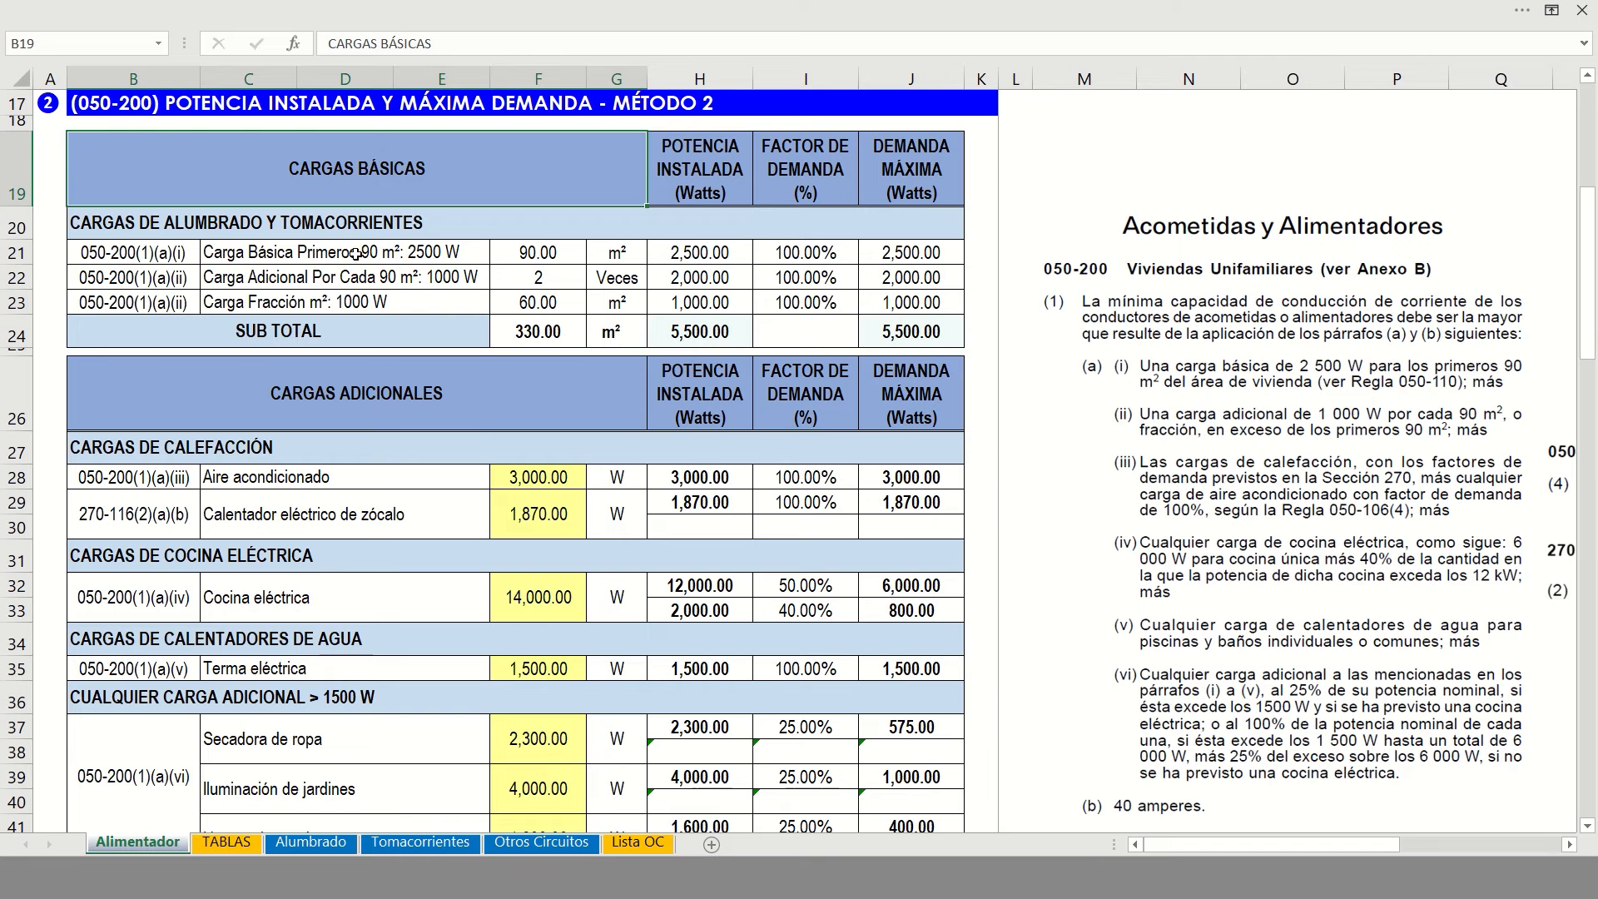
pyautogui.click(313, 250)
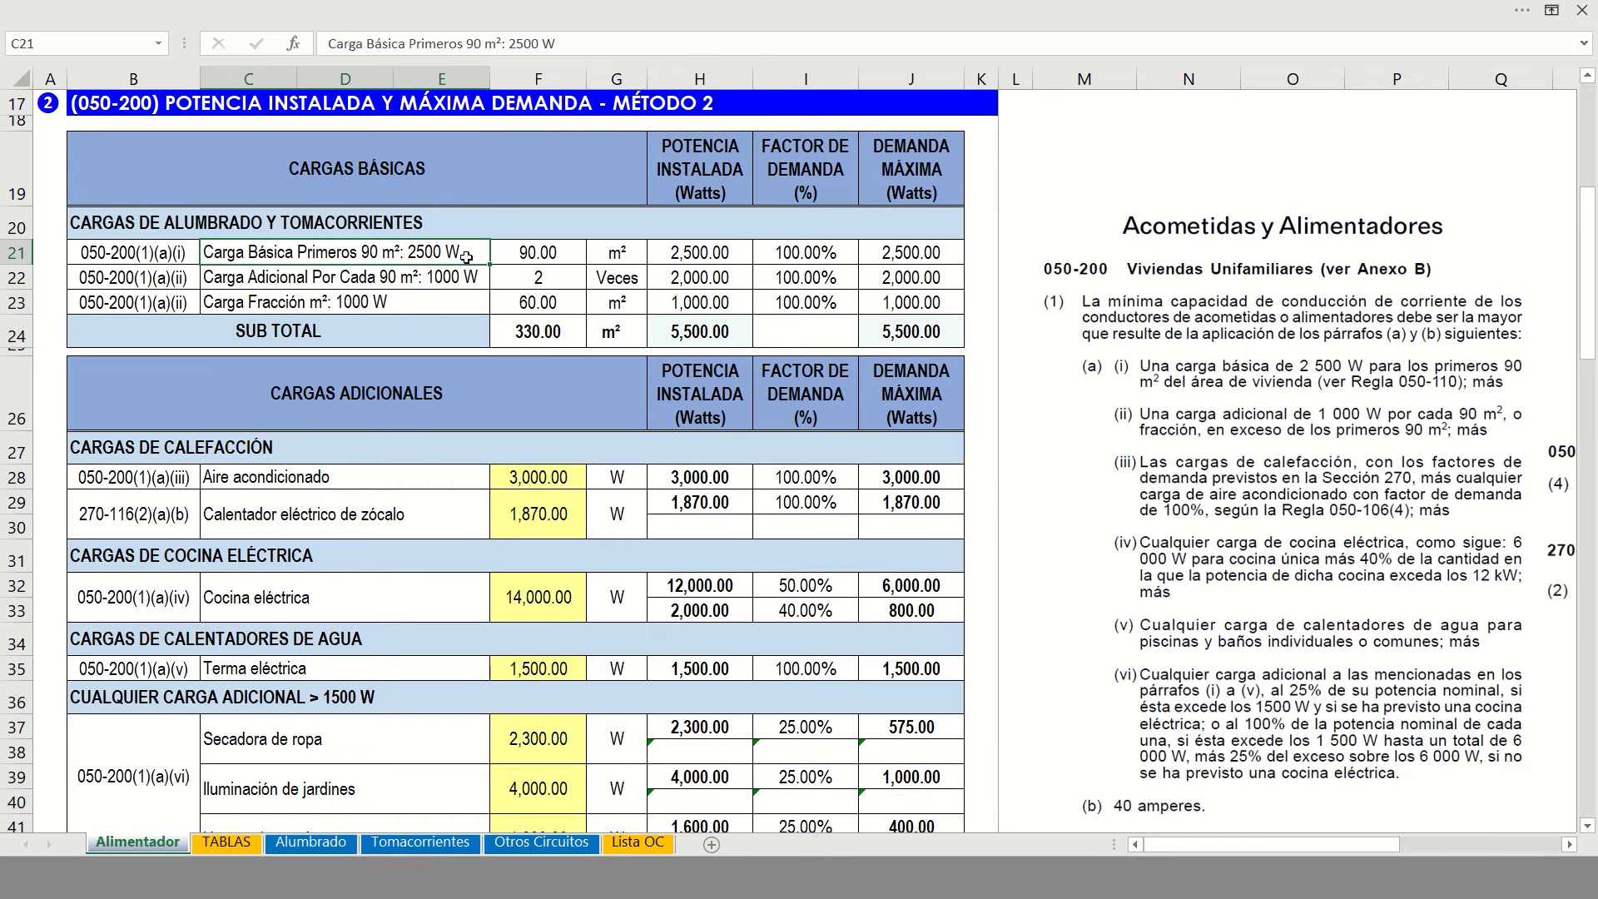
pyautogui.click(716, 255)
pyautogui.click(782, 256)
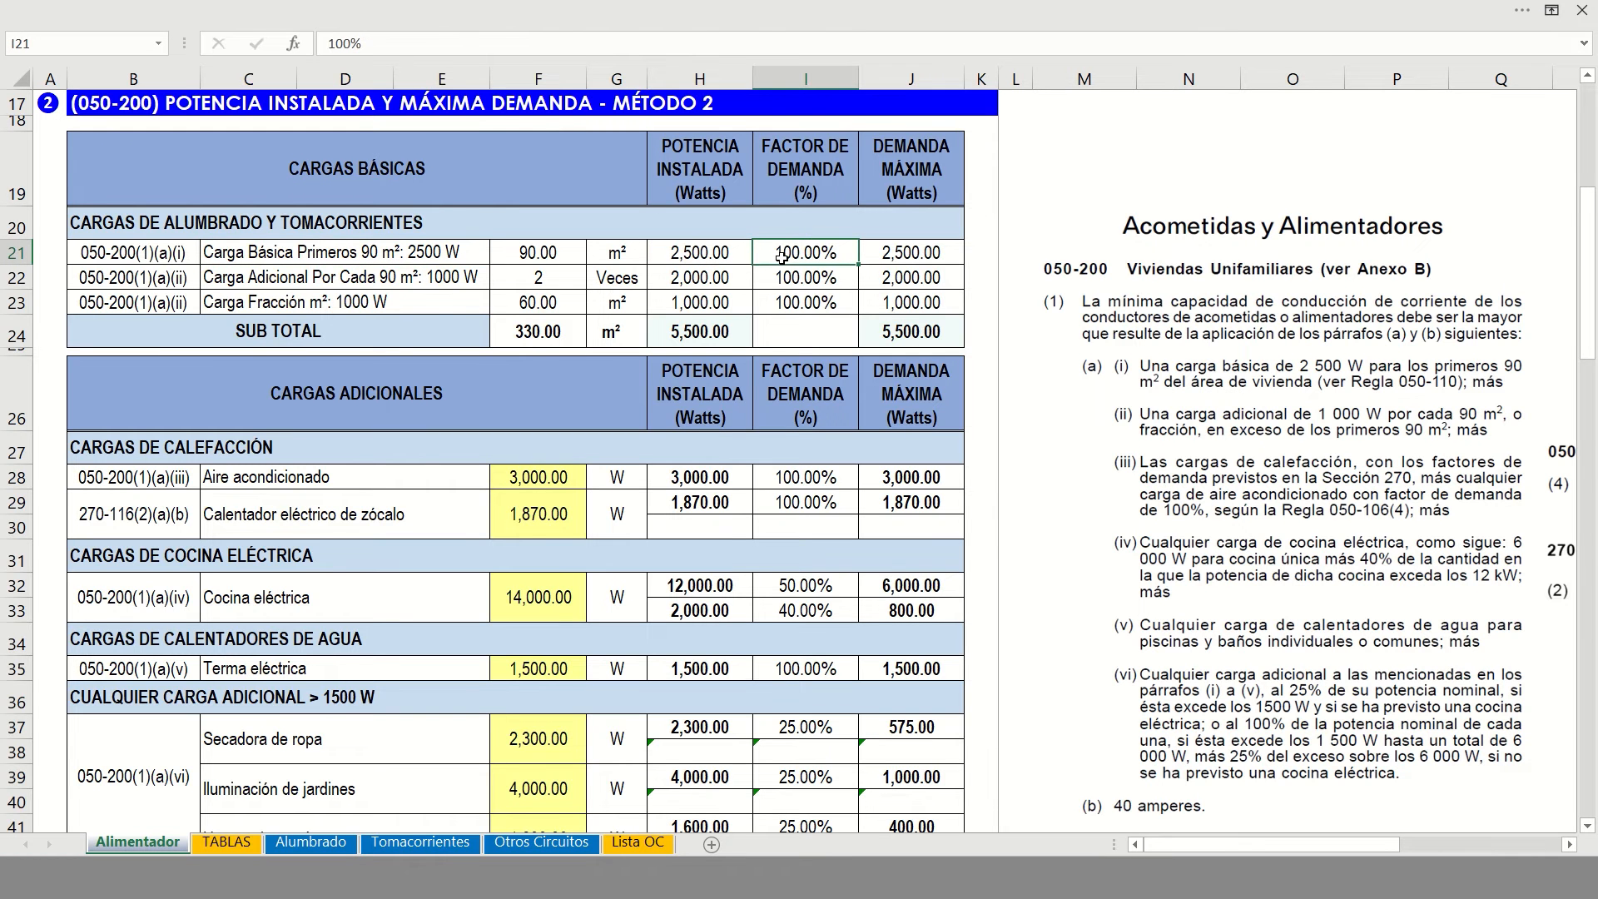
pyautogui.click(887, 258)
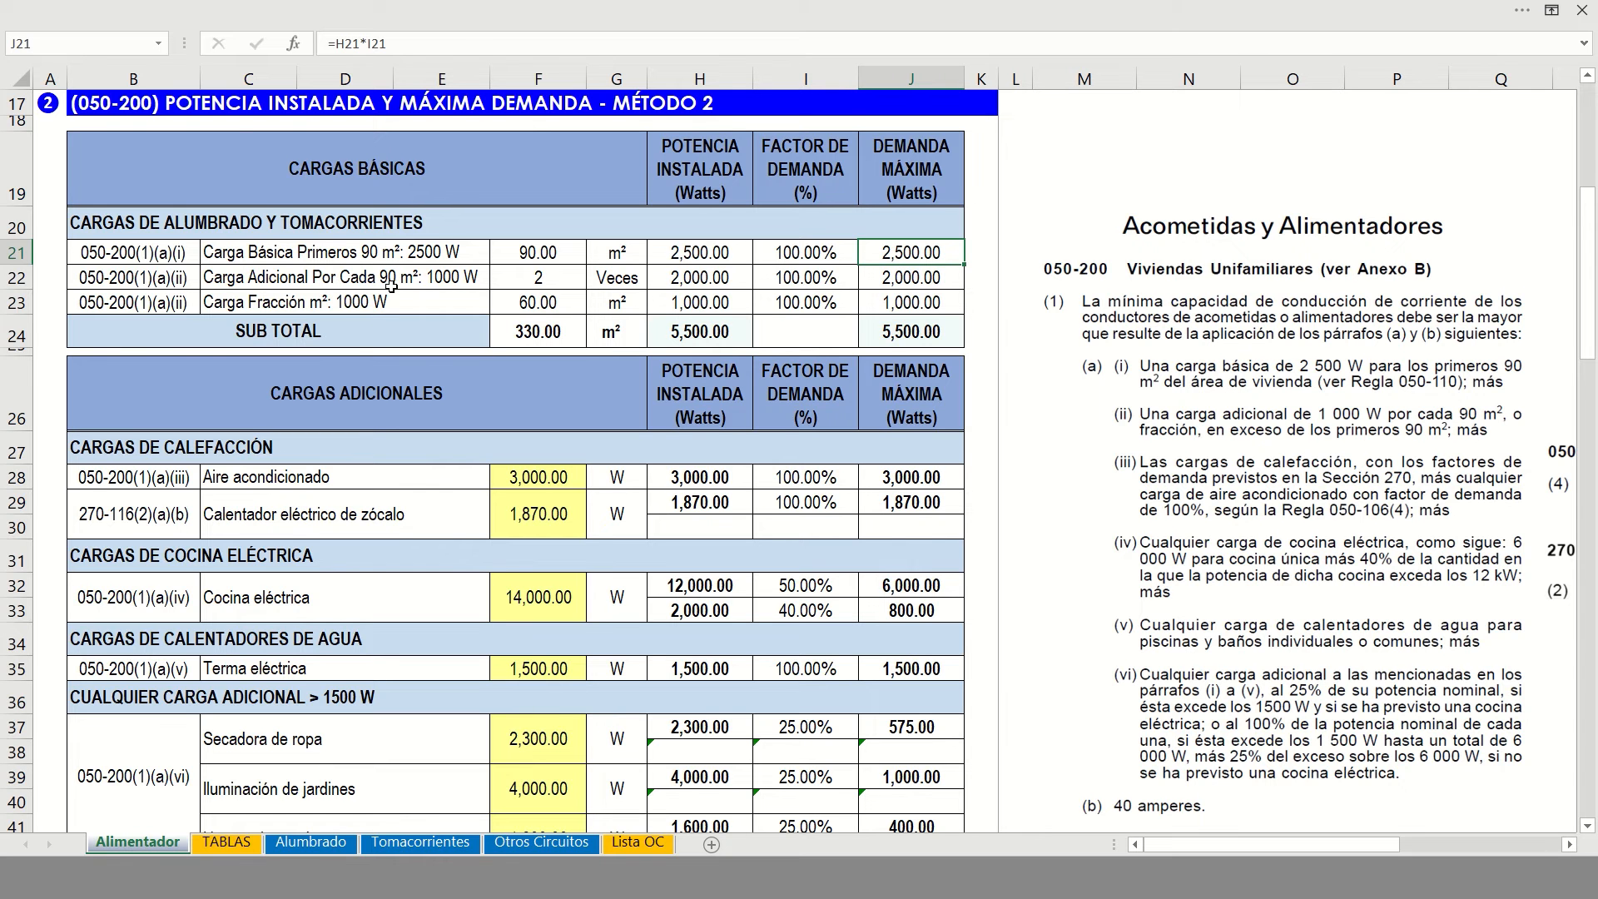
# Examine the additional load per 90 m² row: its multiple, unit label, installed power, demand factor and maximum demand formulas
pyautogui.click(544, 282)
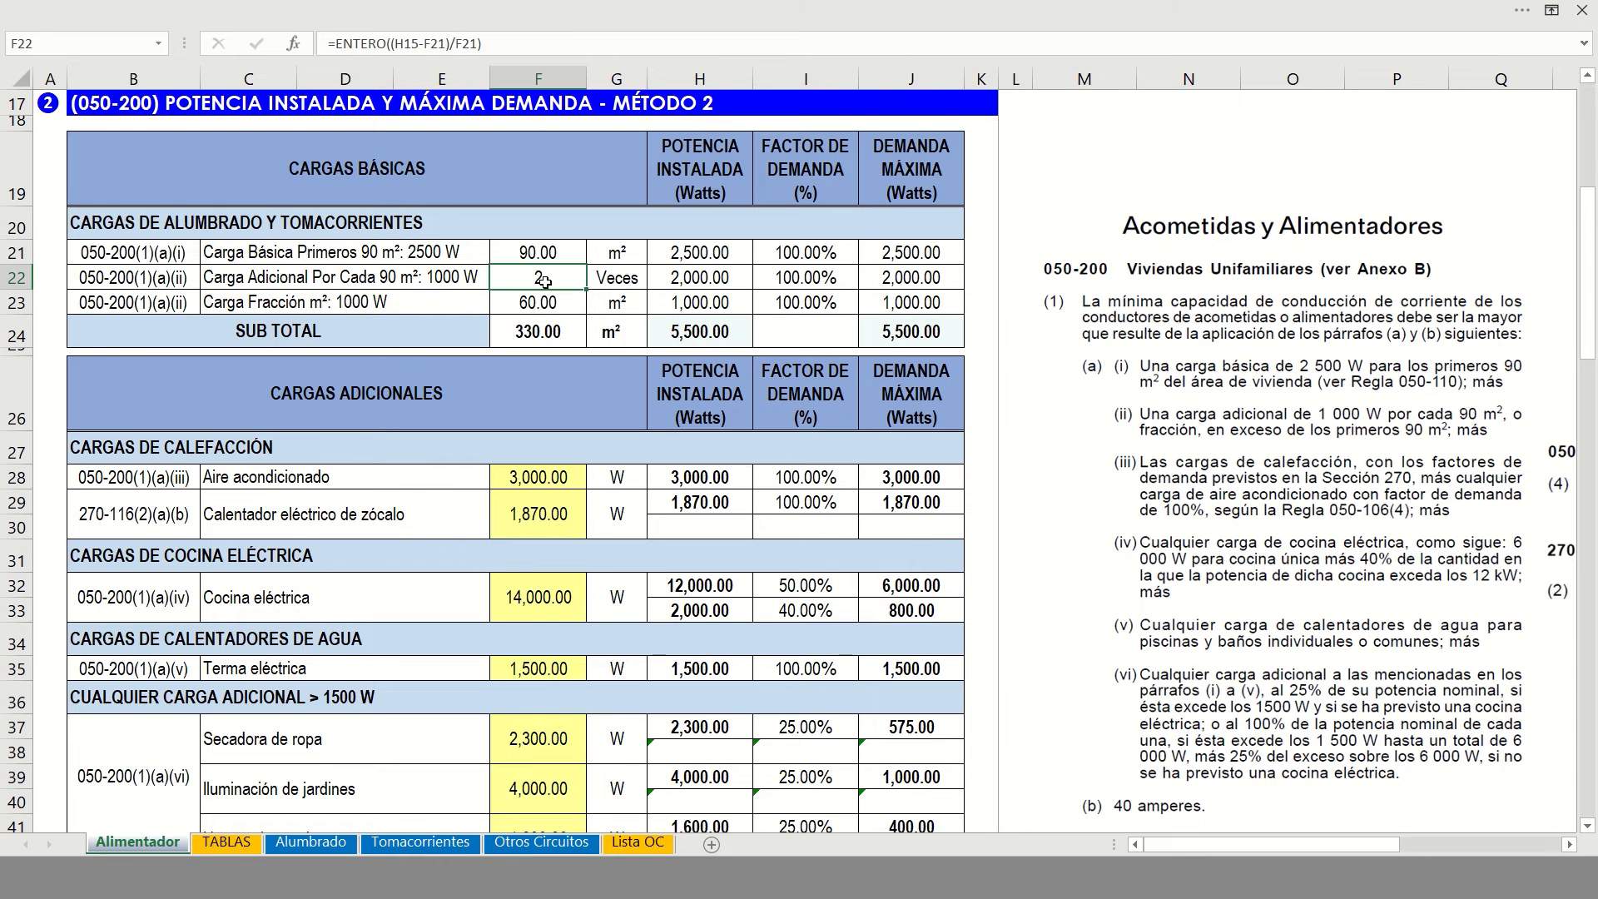
pyautogui.click(617, 279)
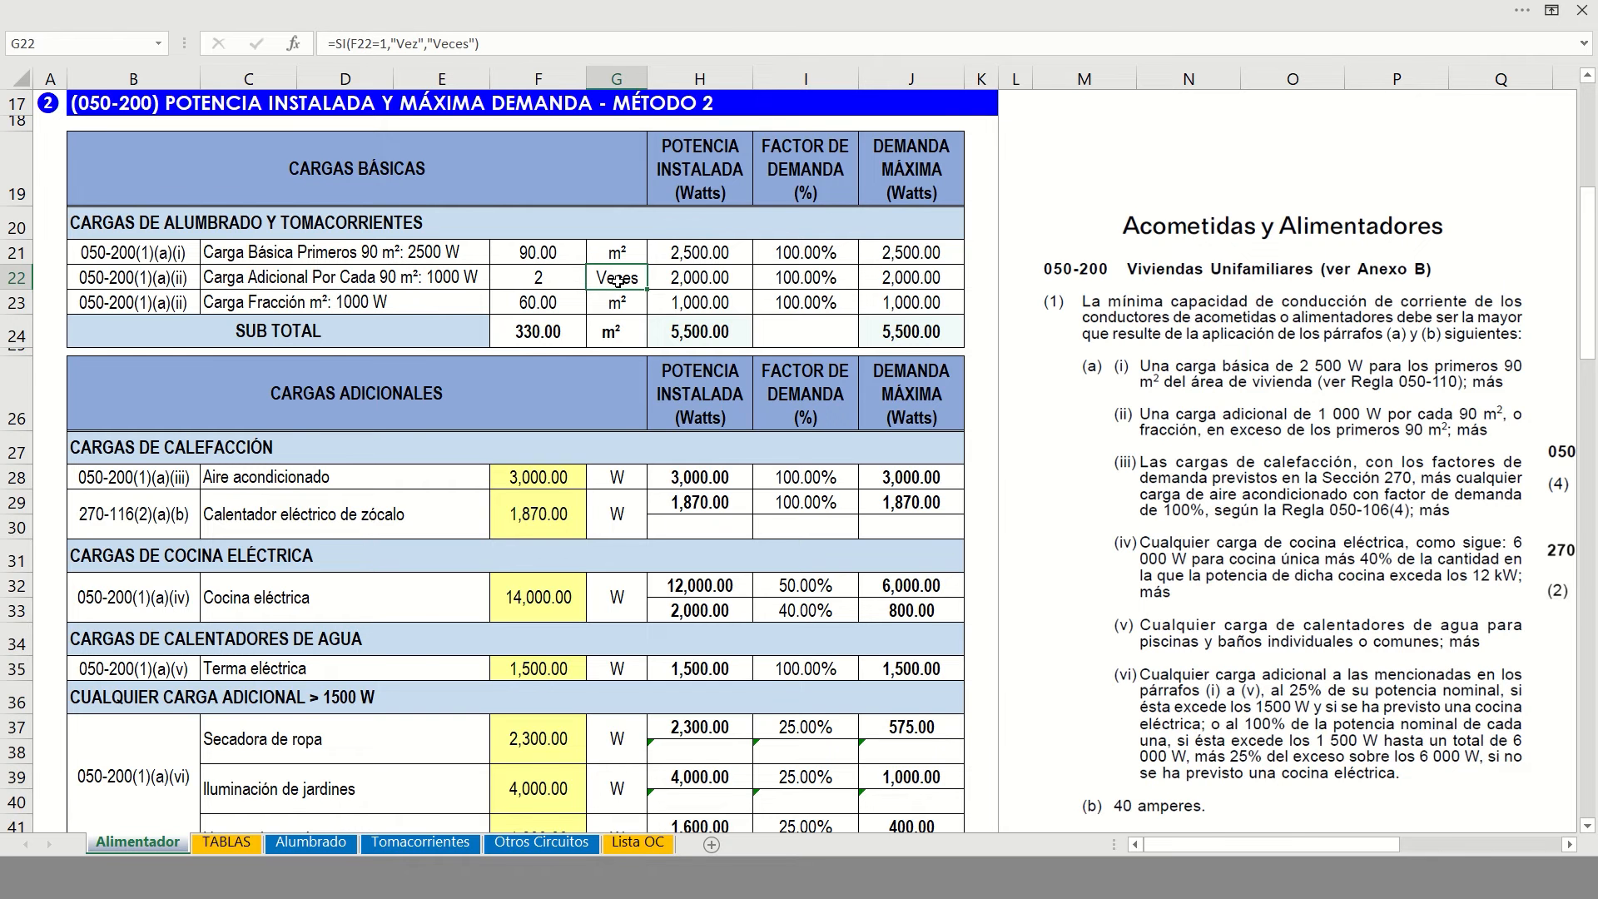
pyautogui.press('Left')
pyautogui.scroll(3, 658, 280)
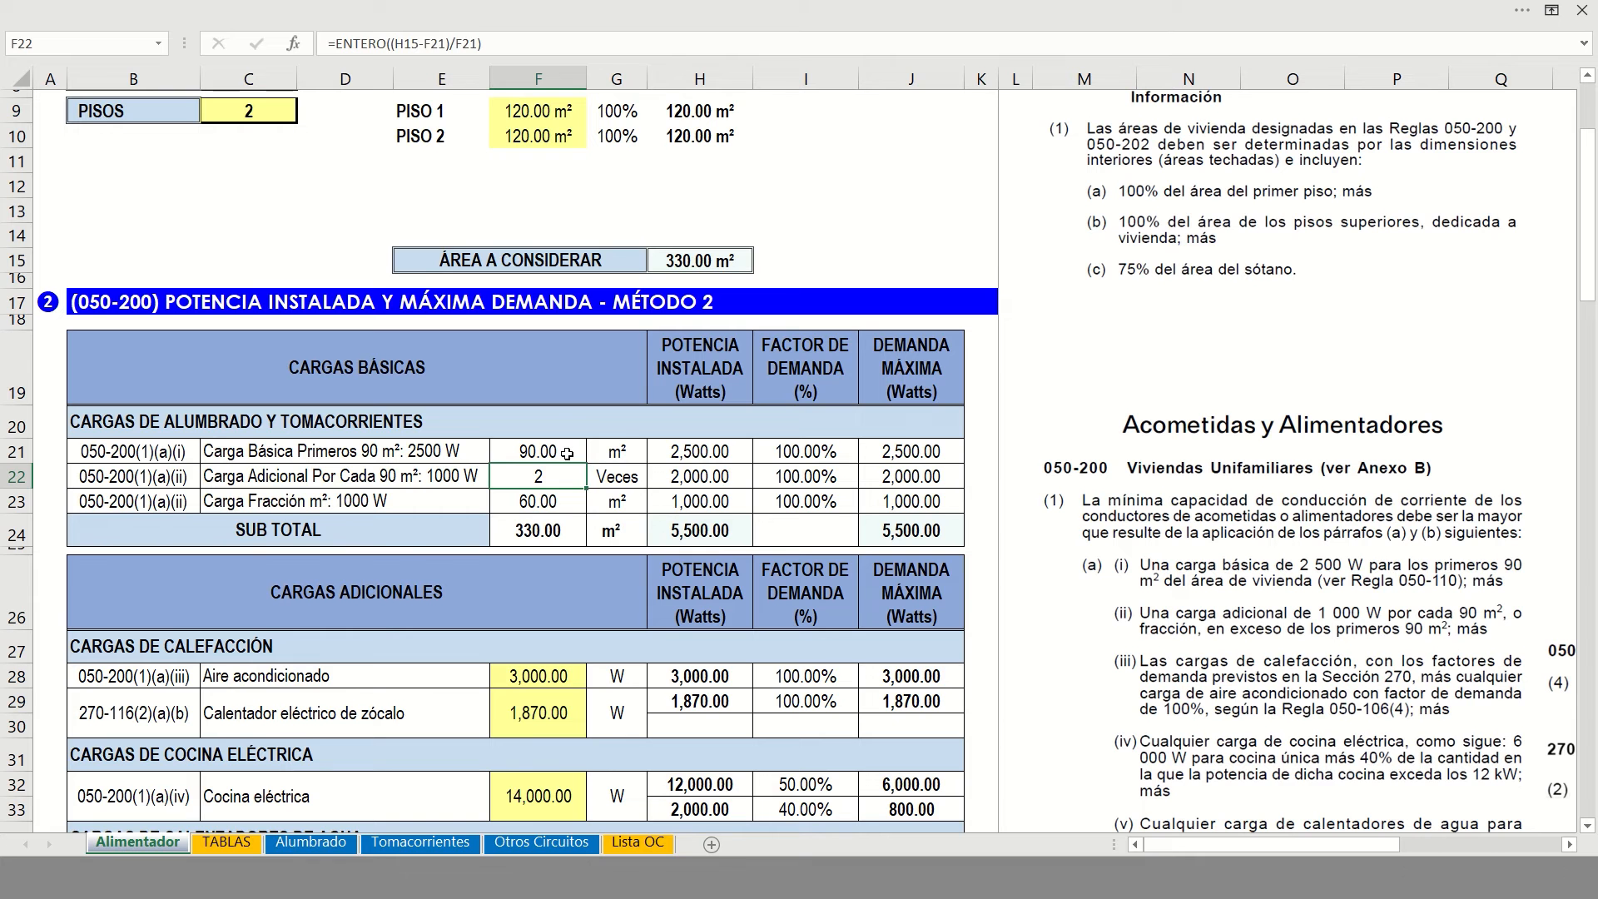
pyautogui.click(606, 475)
pyautogui.click(581, 478)
pyautogui.click(609, 478)
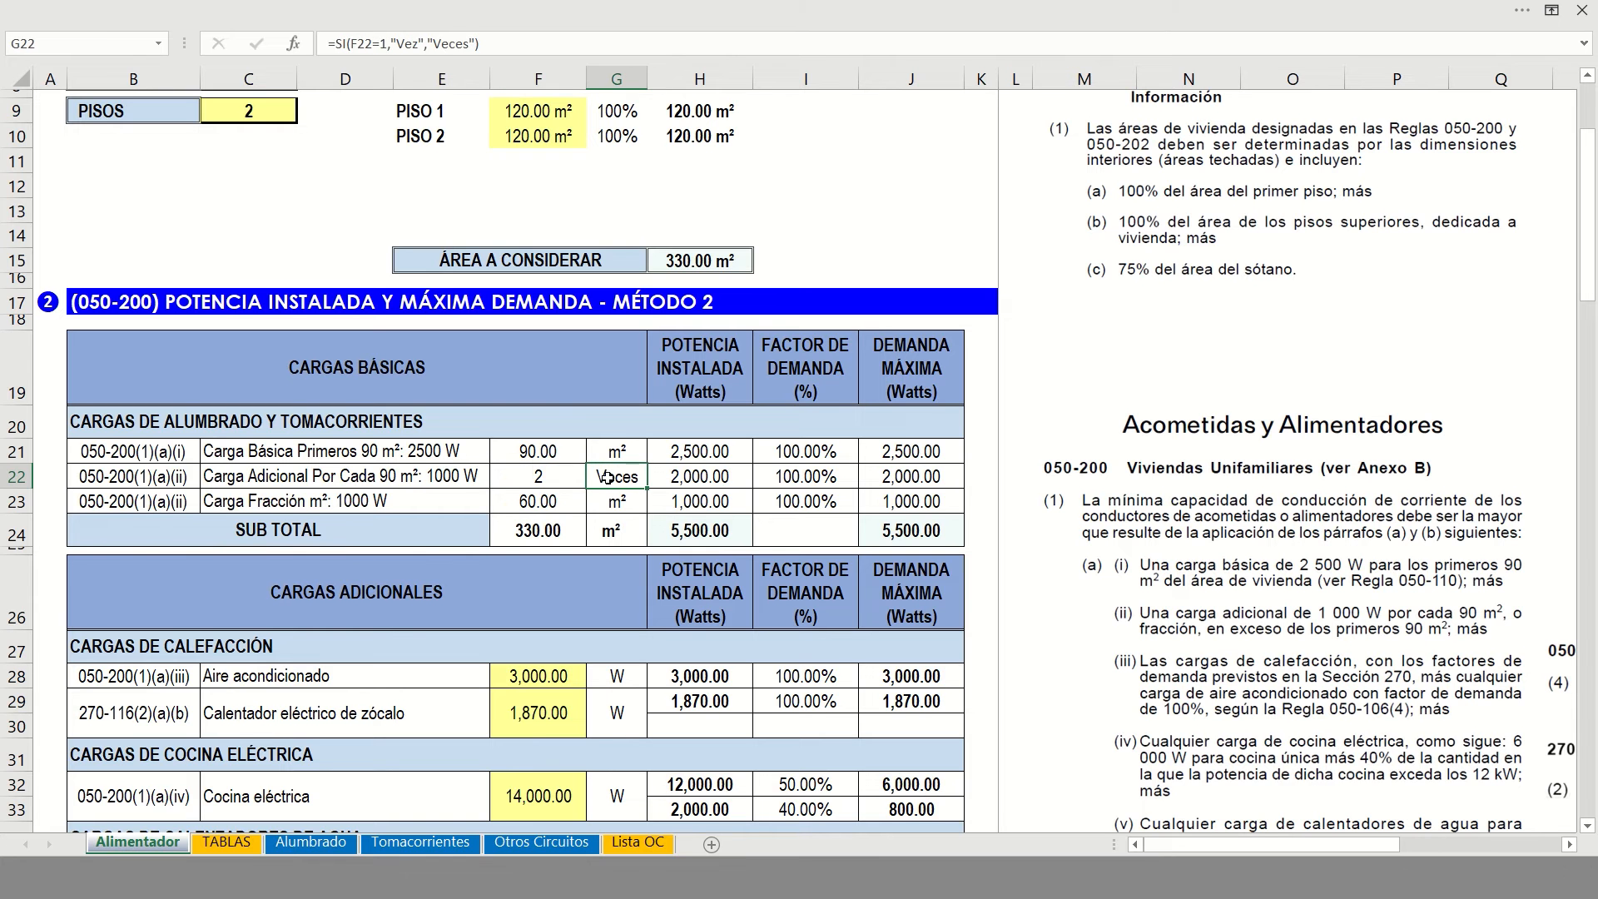
pyautogui.click(568, 476)
pyautogui.click(601, 477)
pyautogui.click(698, 476)
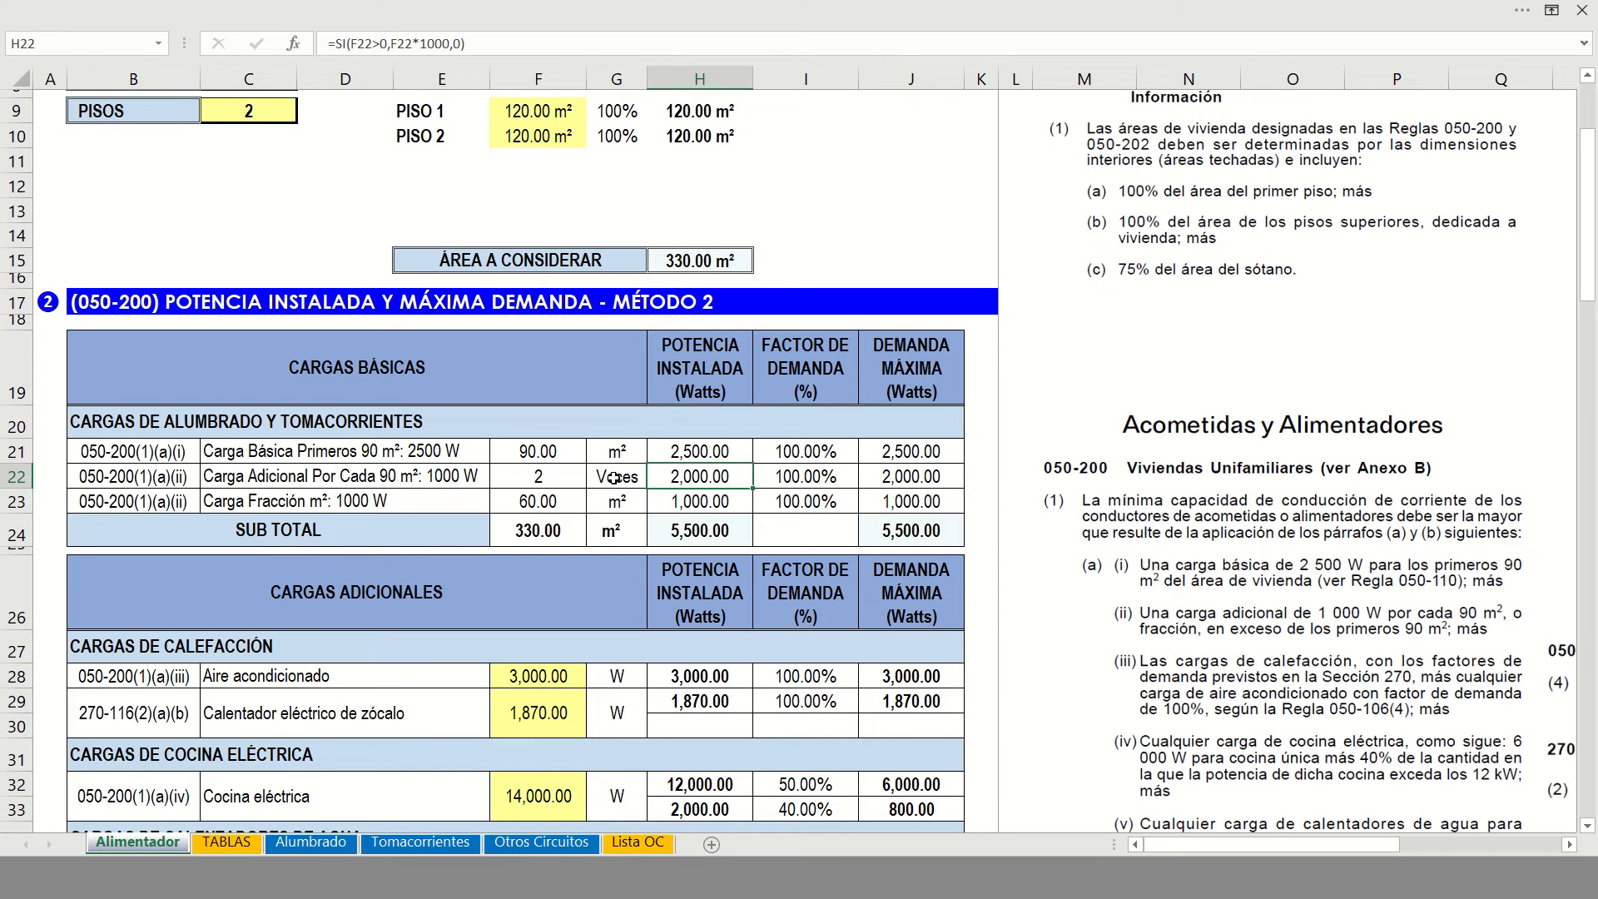
pyautogui.click(797, 483)
pyautogui.click(915, 481)
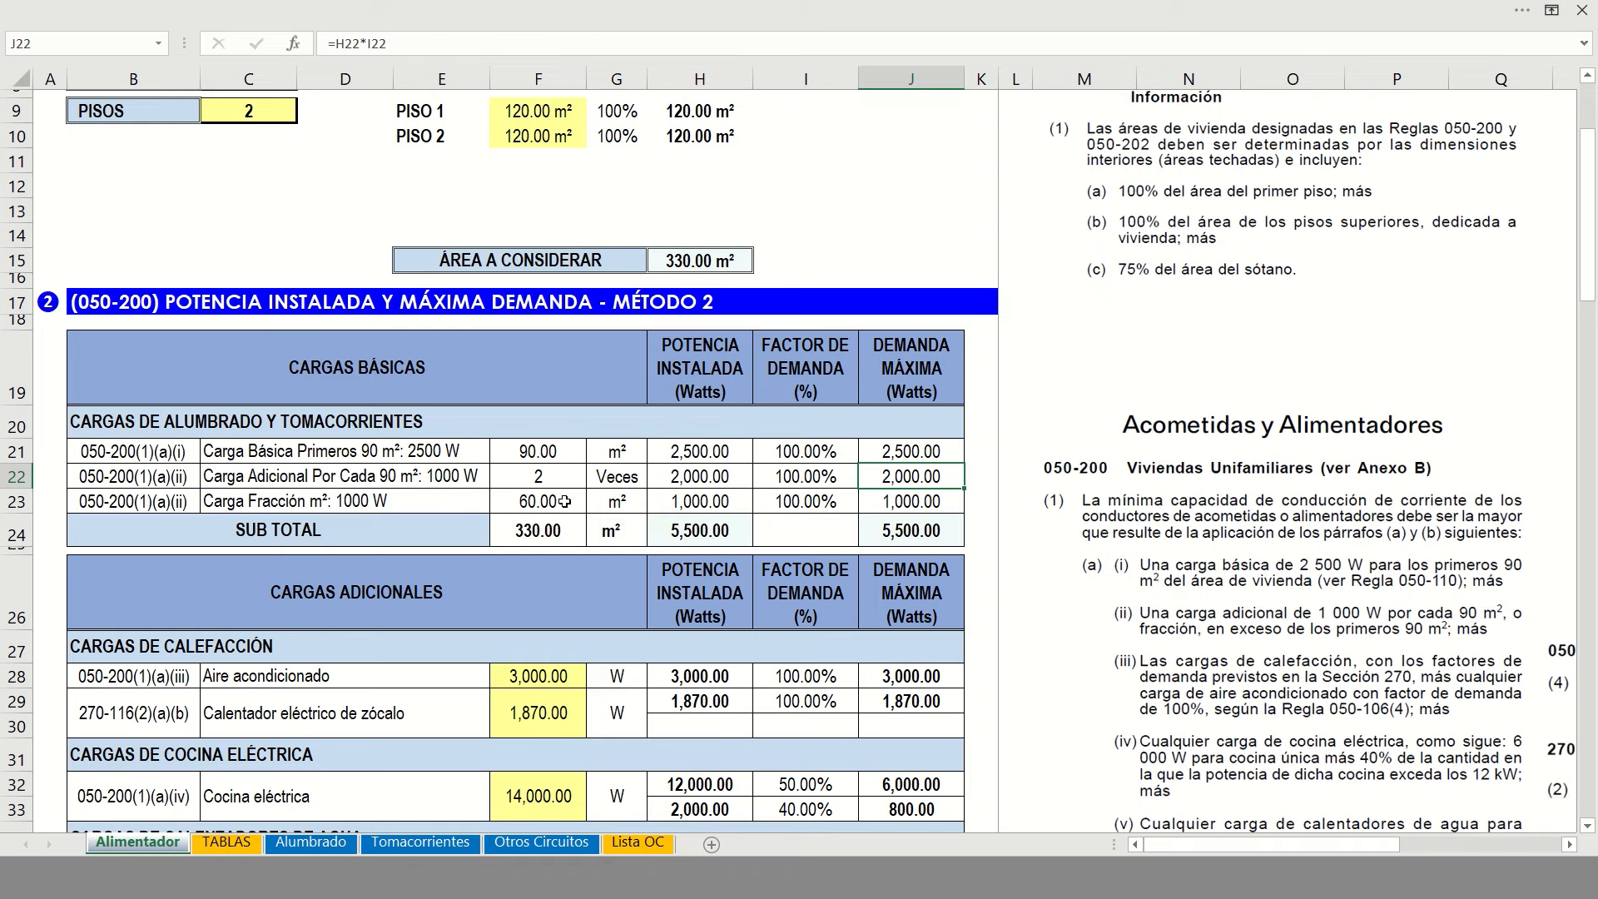
# Examine the fractional area load row's remaining area, installed power, demand factor and maximum demand formulas
pyautogui.click(572, 501)
pyautogui.press('Right')
pyautogui.click(572, 501)
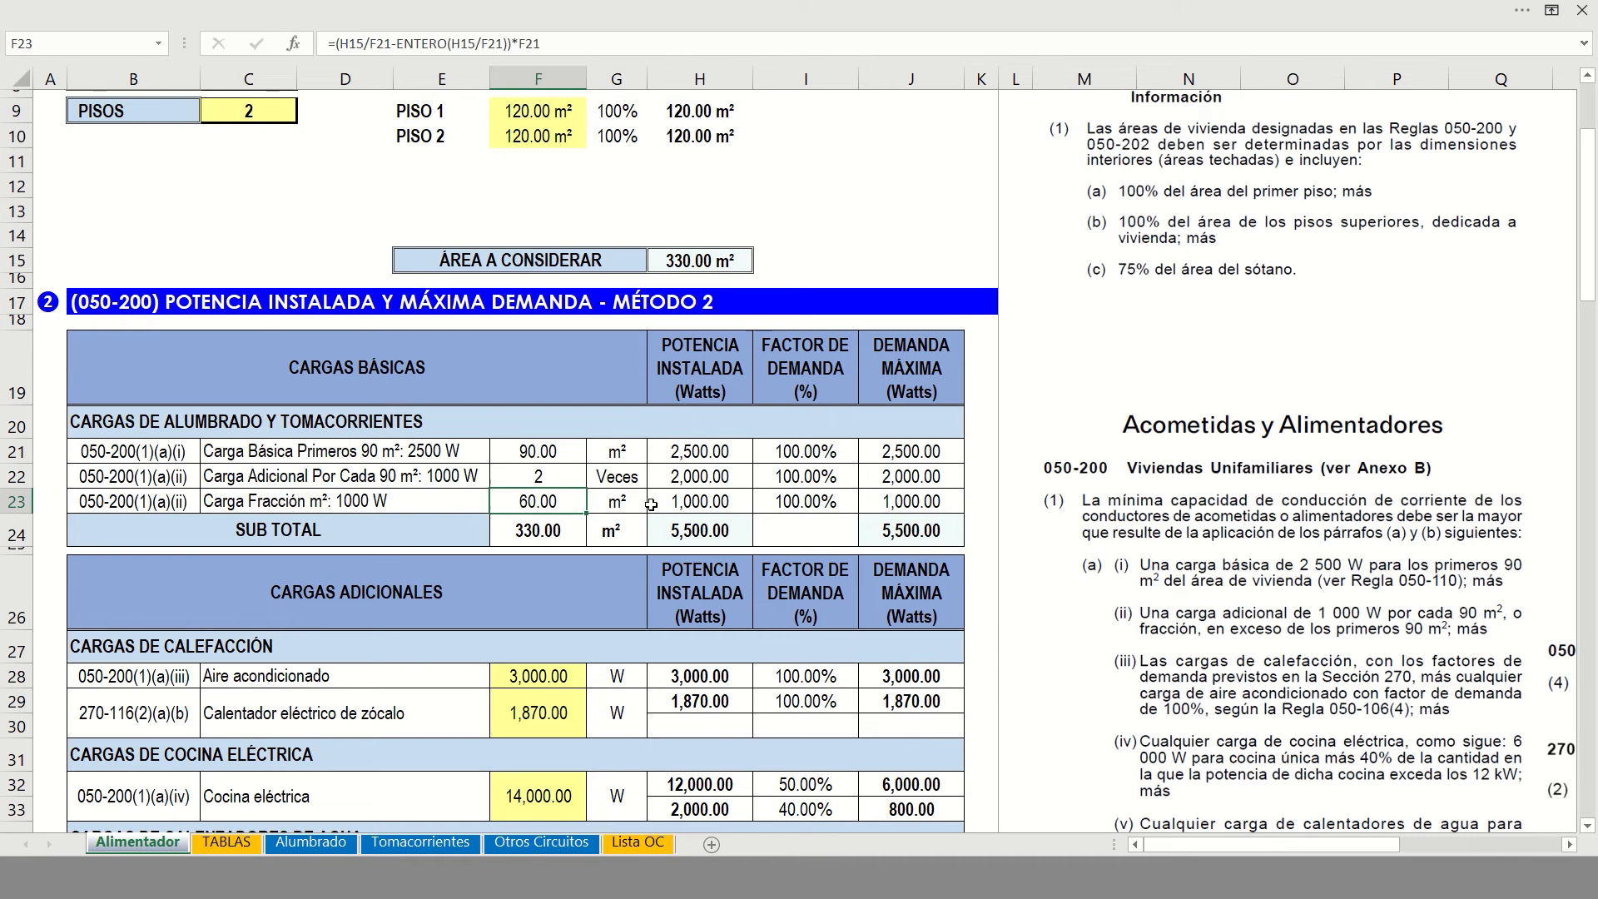
pyautogui.click(681, 501)
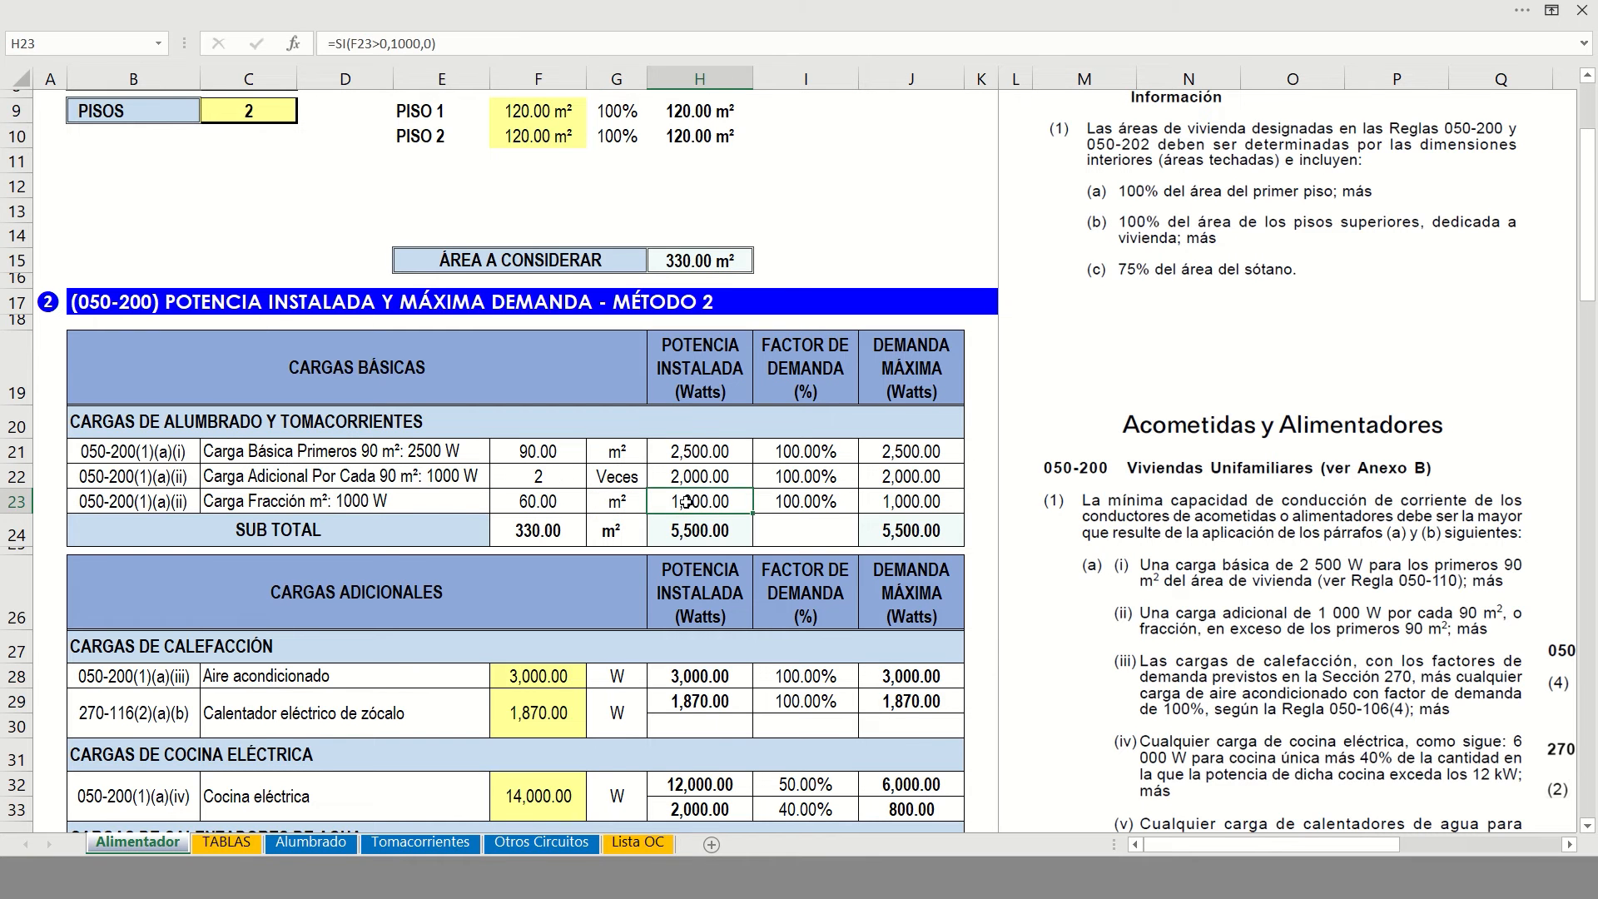
pyautogui.click(809, 502)
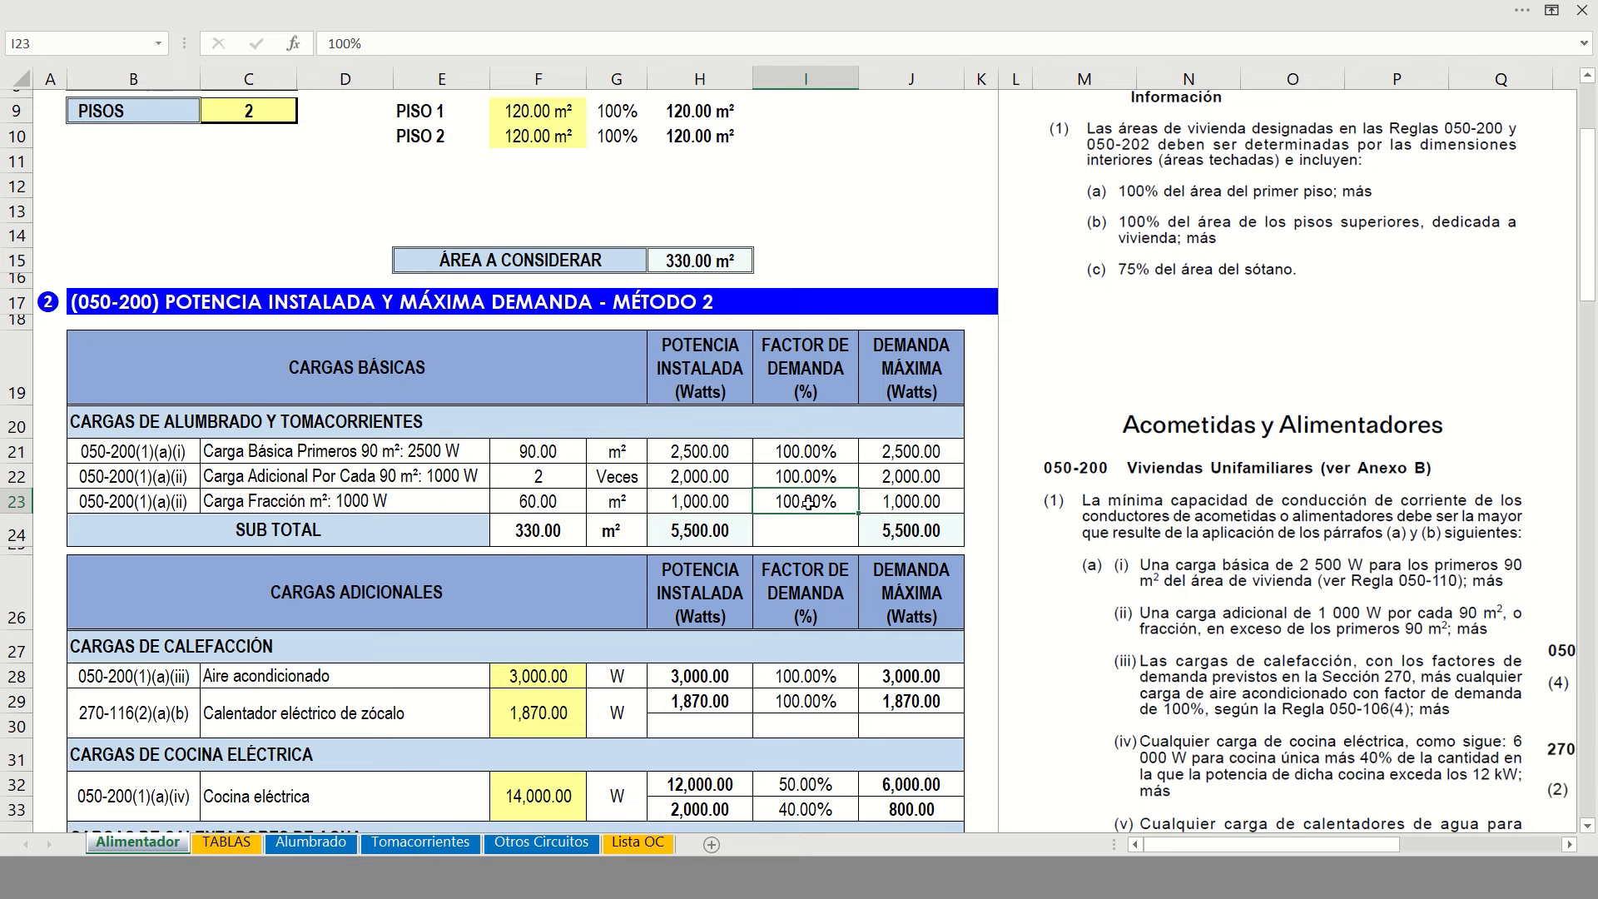
pyautogui.click(937, 503)
# Inspect the basic loads' area SUB TOTAL formula without changing it and compare it with ÁREA A CONSIDERAR
pyautogui.scroll(-3, 937, 503)
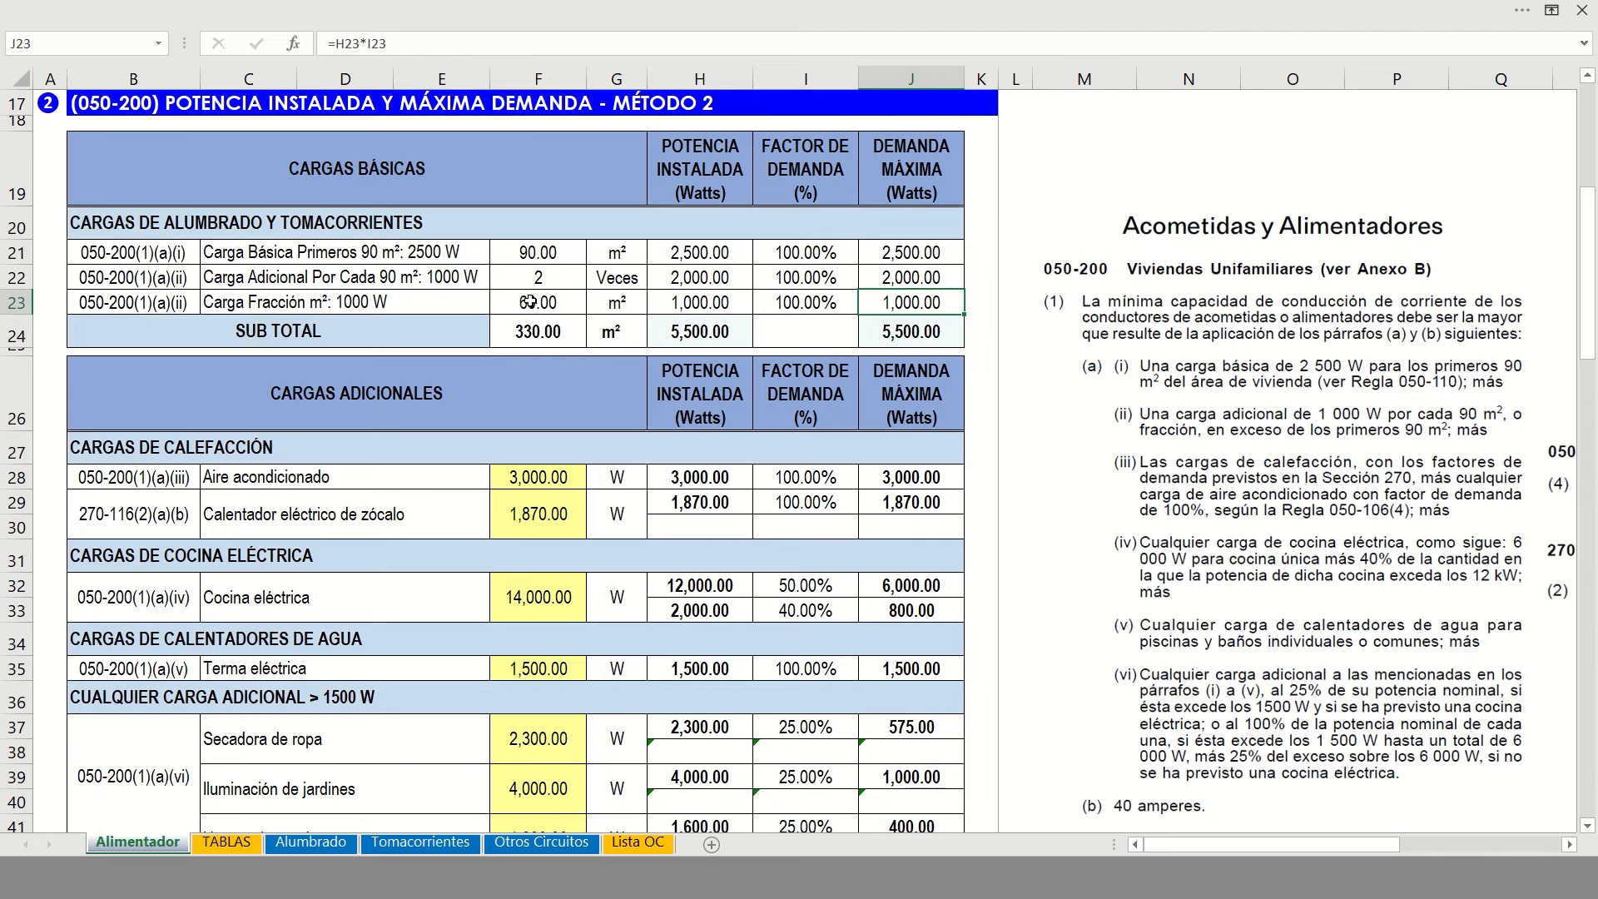
pyautogui.click(552, 331)
pyautogui.doubleClick(551, 331)
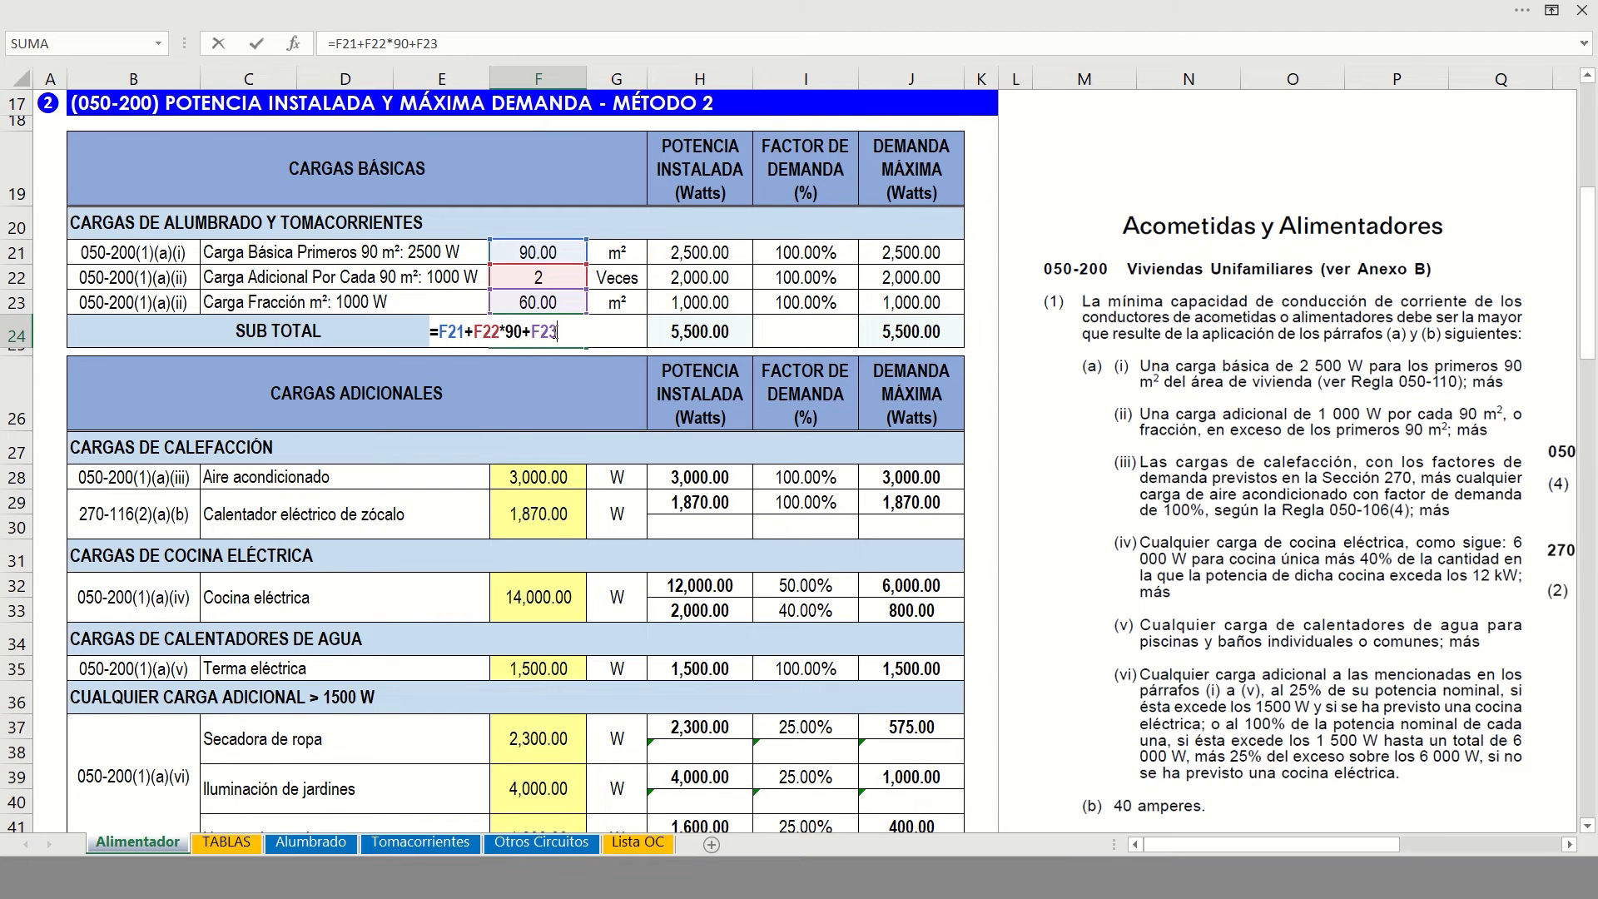
pyautogui.press('Return')
pyautogui.scroll(3, 673, 319)
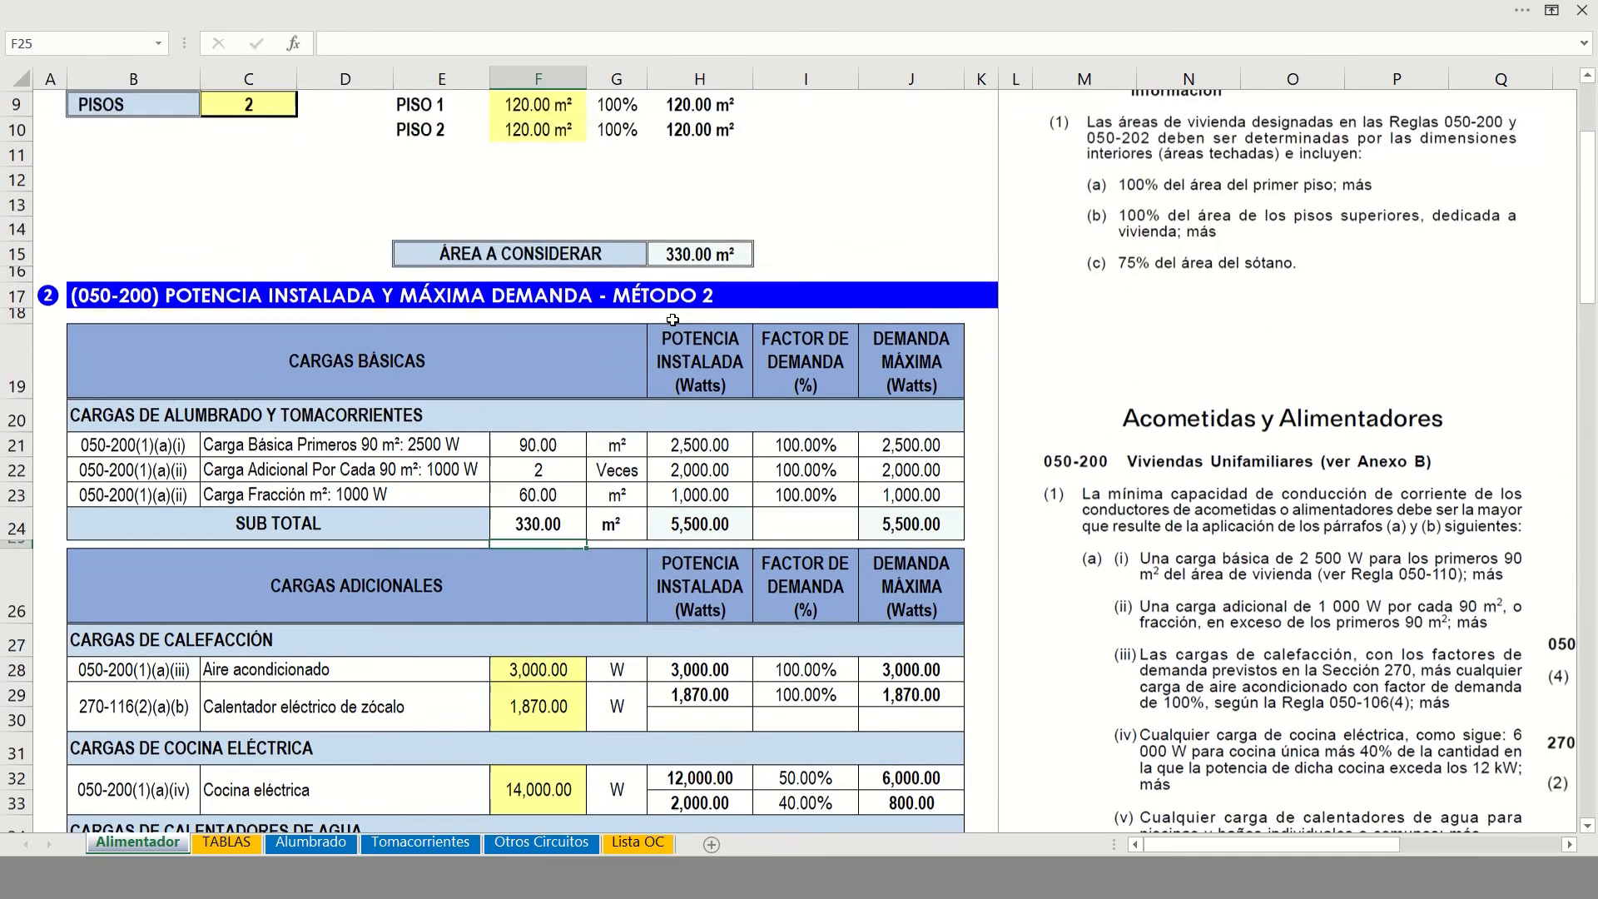
# Inspect the basic loads' SUB TOTAL formulas for installed power and maximum demand without changing them
pyautogui.scroll(-3, 710, 387)
pyautogui.doubleClick(713, 333)
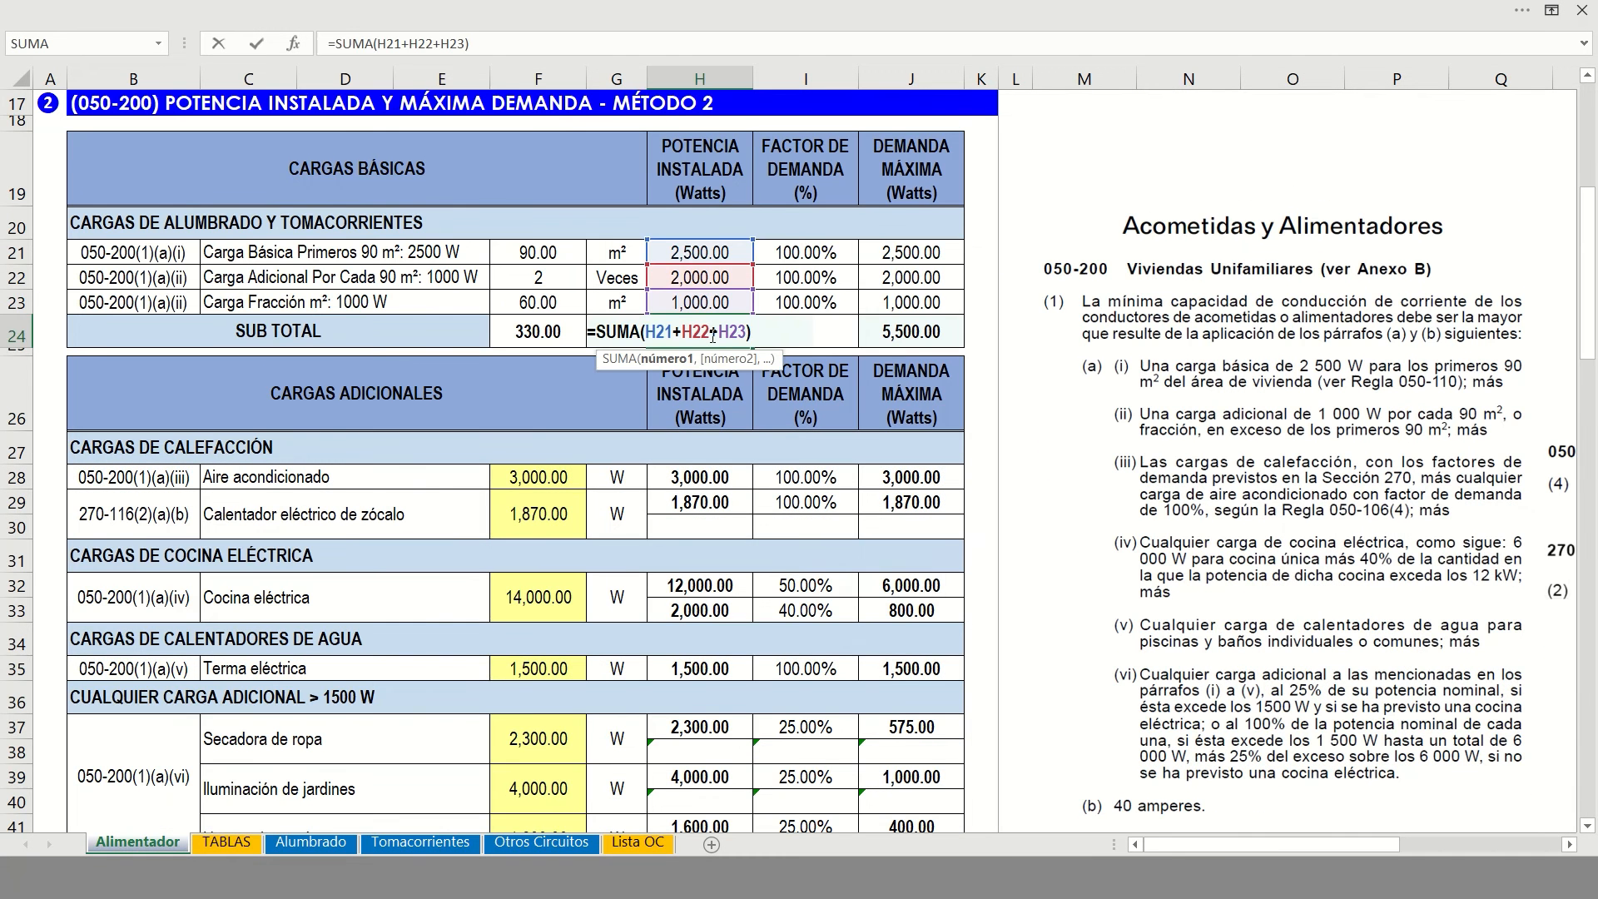
pyautogui.press('Return')
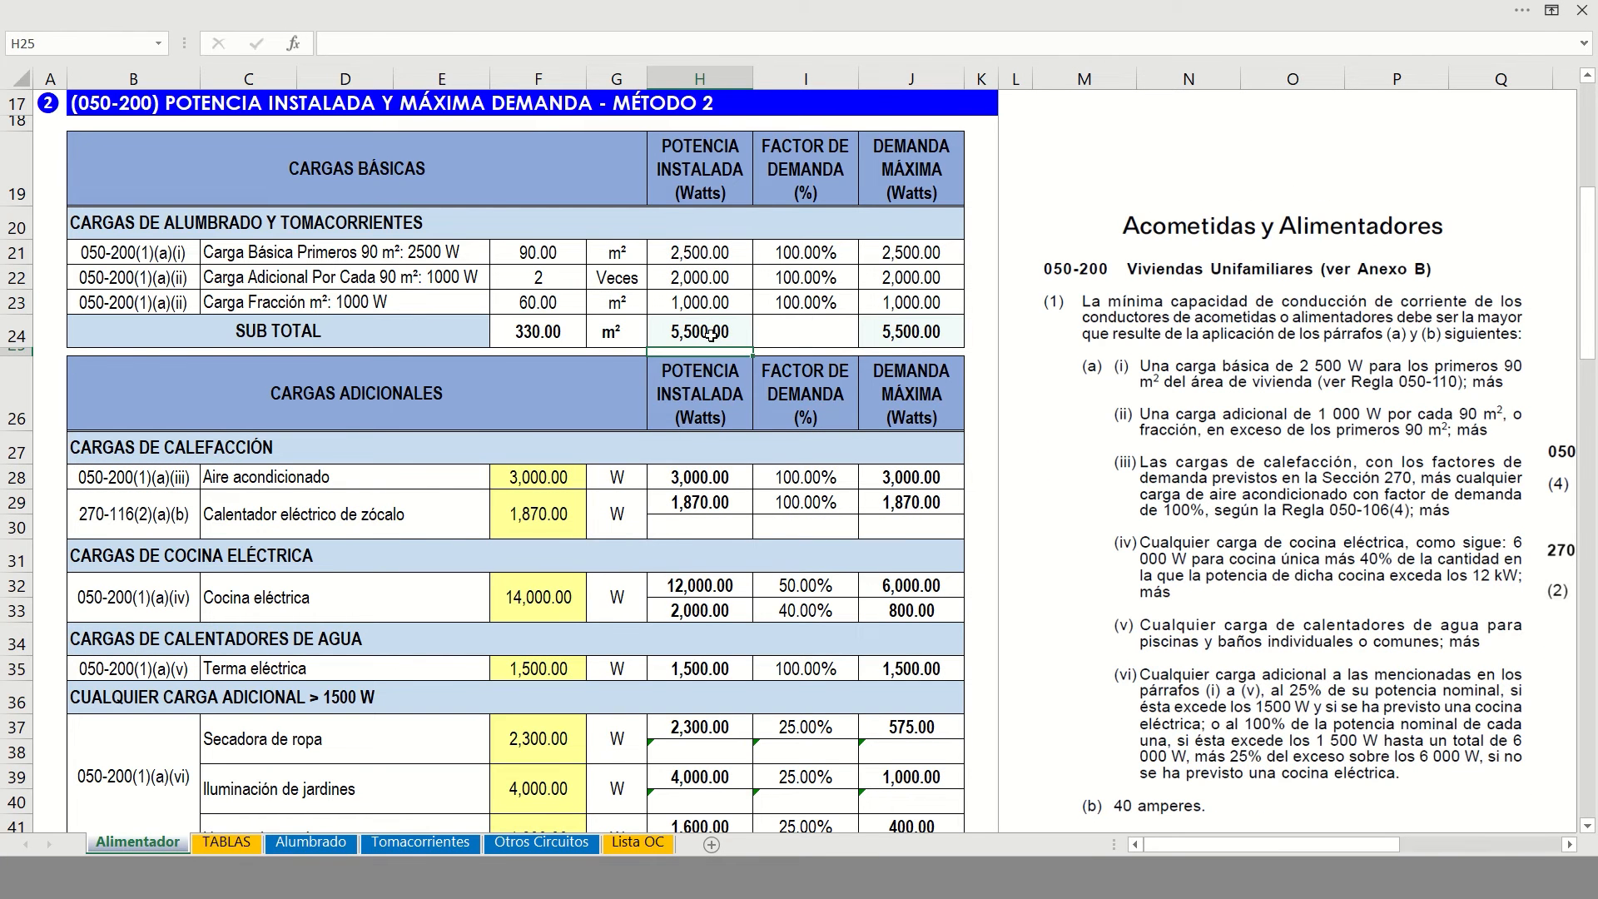
pyautogui.click(741, 338)
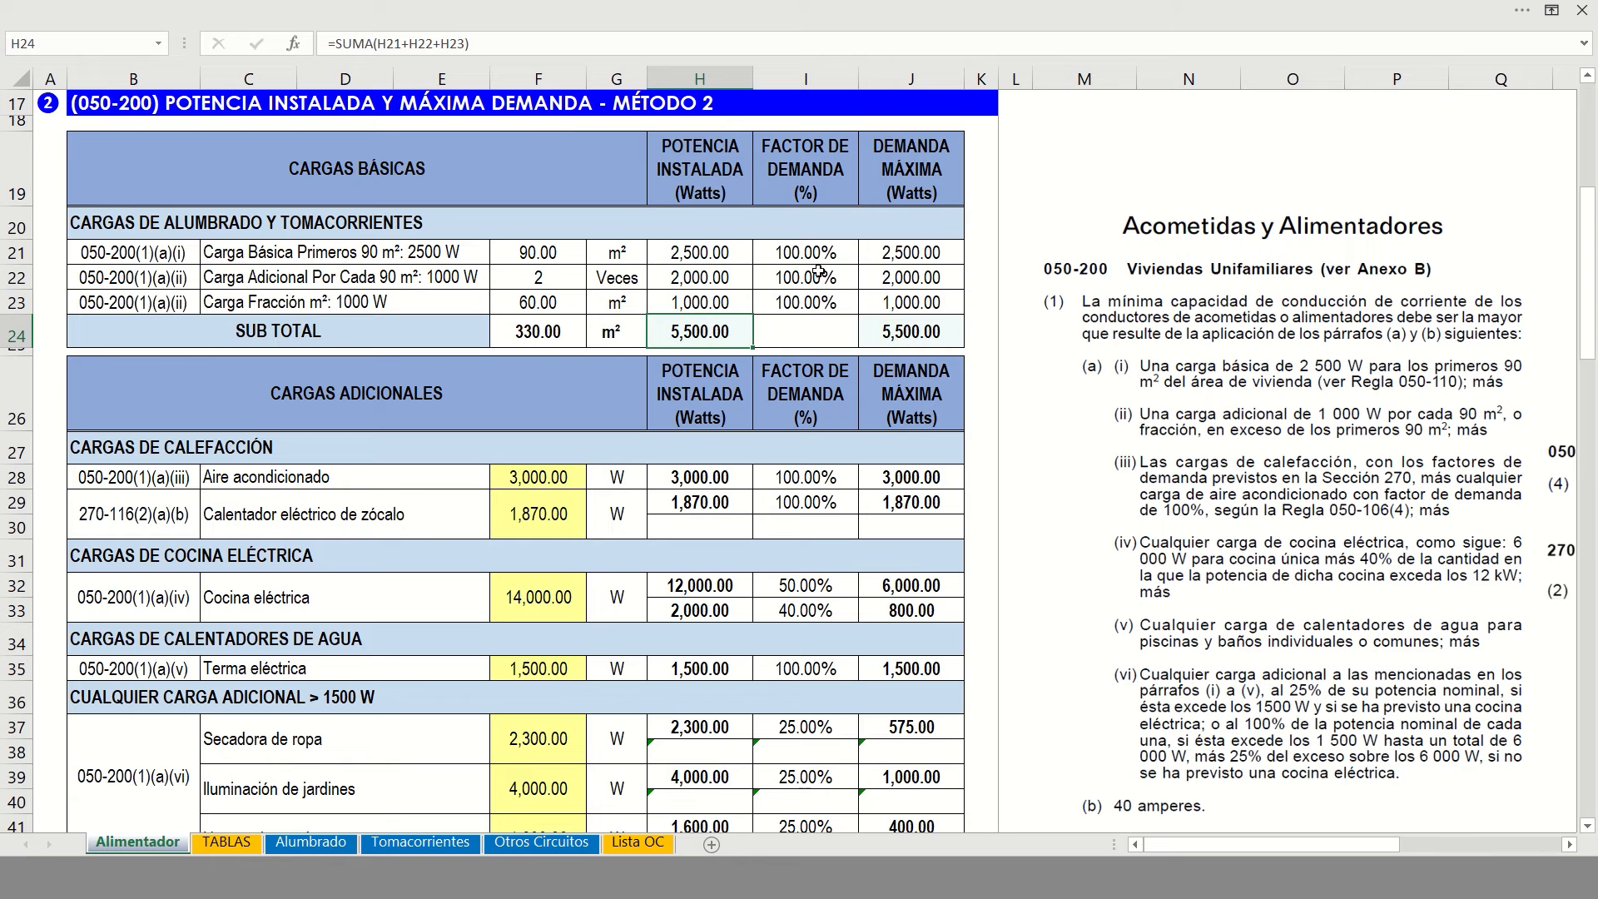
pyautogui.click(892, 333)
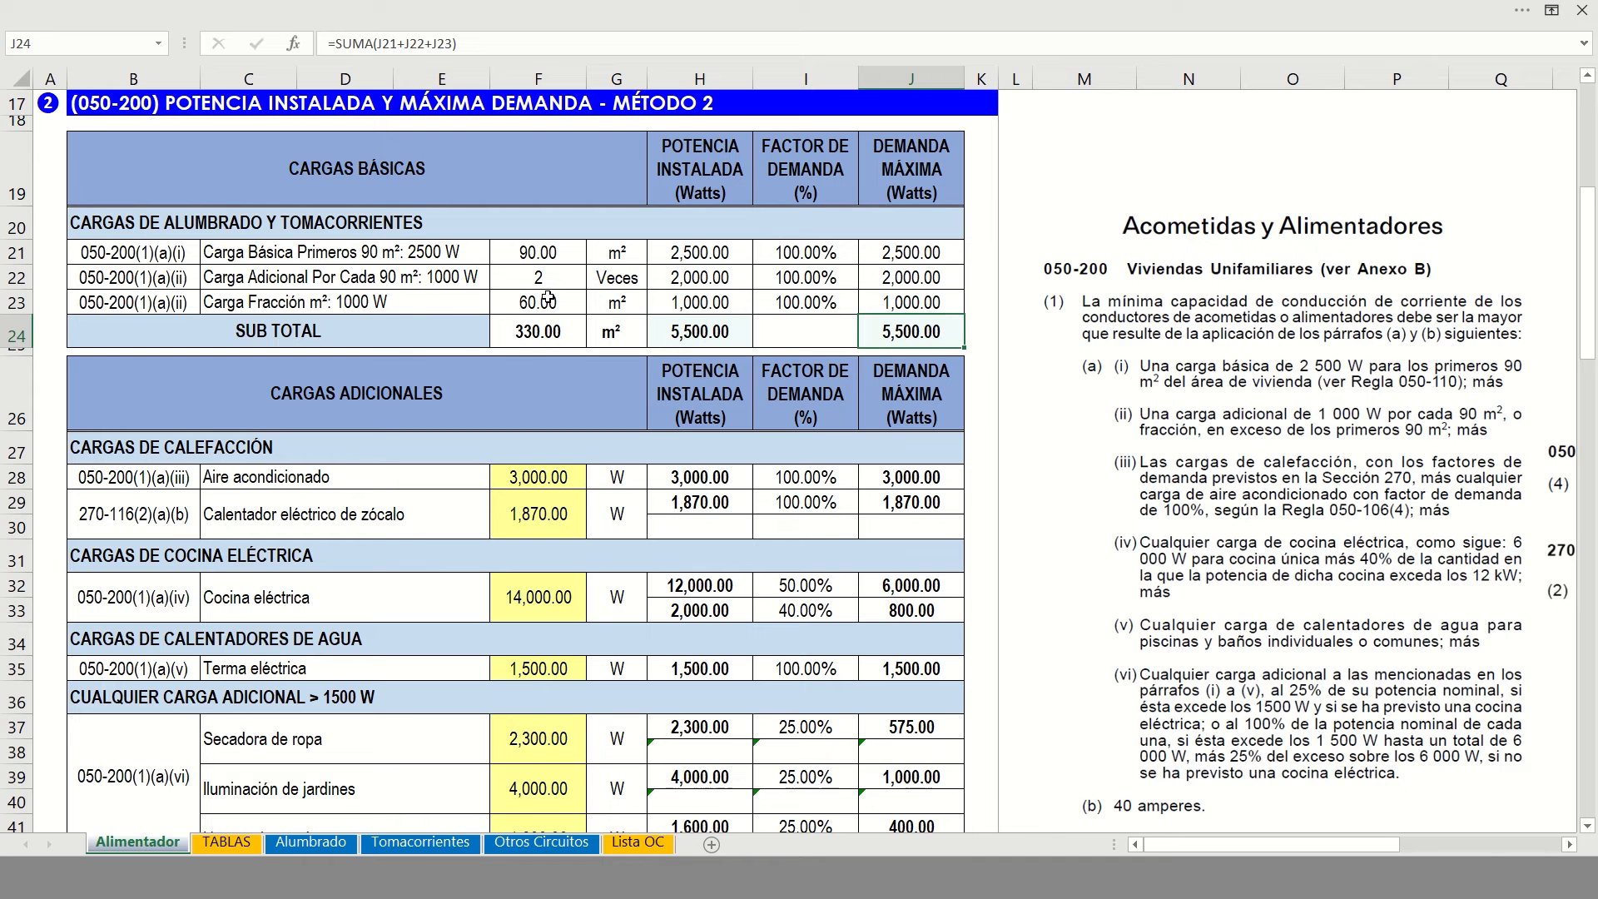
# Review the CARGAS ADICIONALES categories: heating, electric cooking, water heaters, and additional loads above and up to 1500 W
pyautogui.click(471, 400)
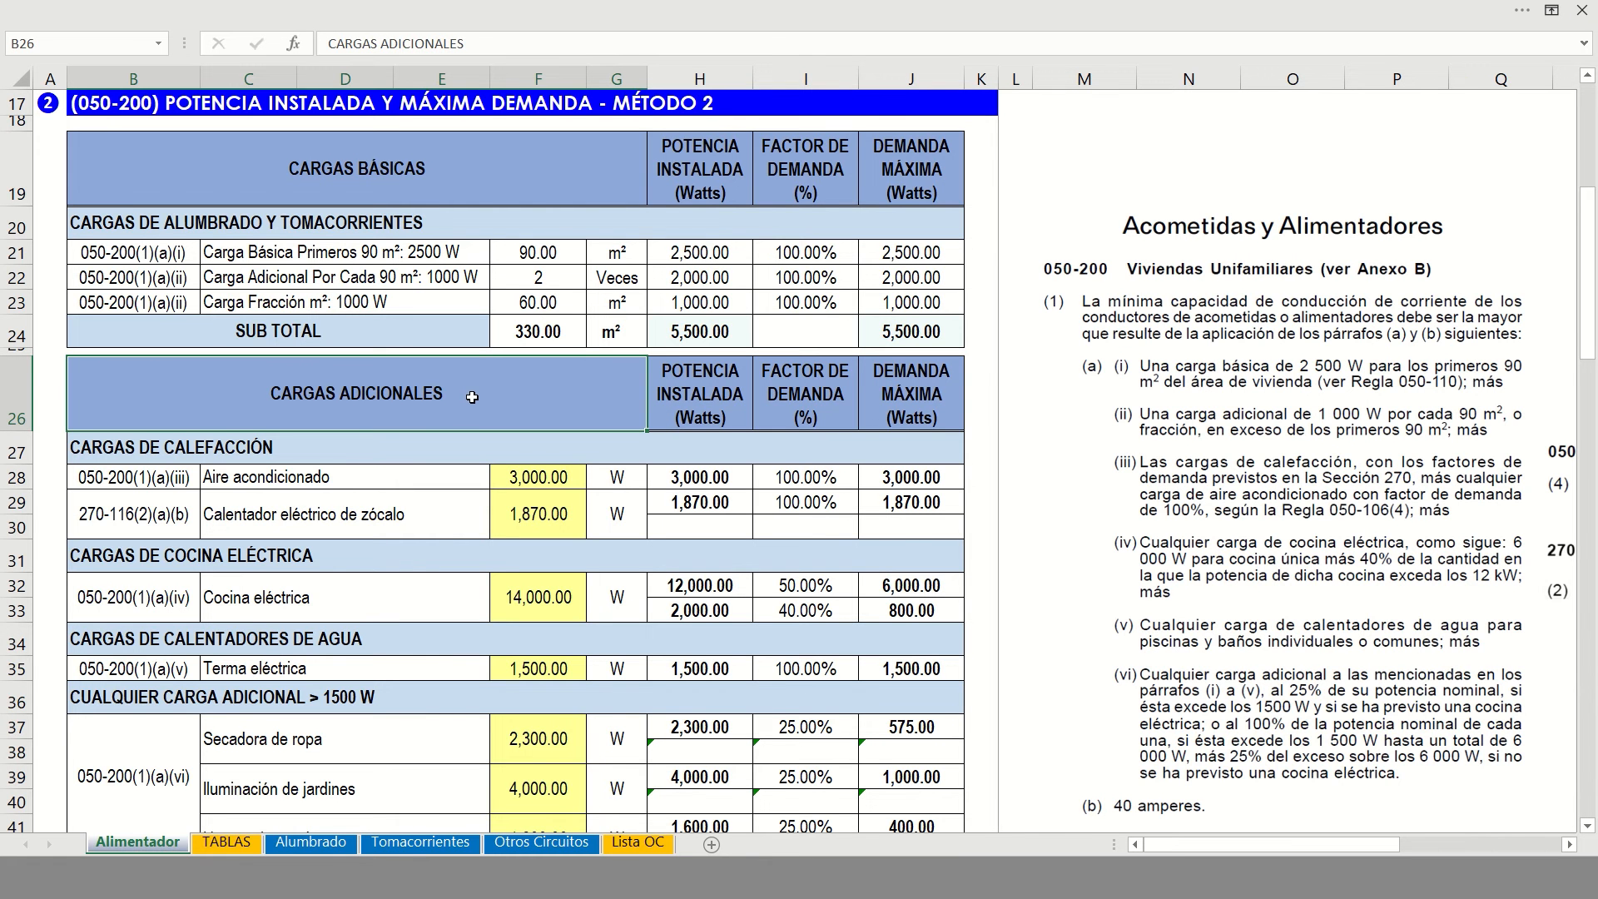
pyautogui.scroll(-2, 472, 397)
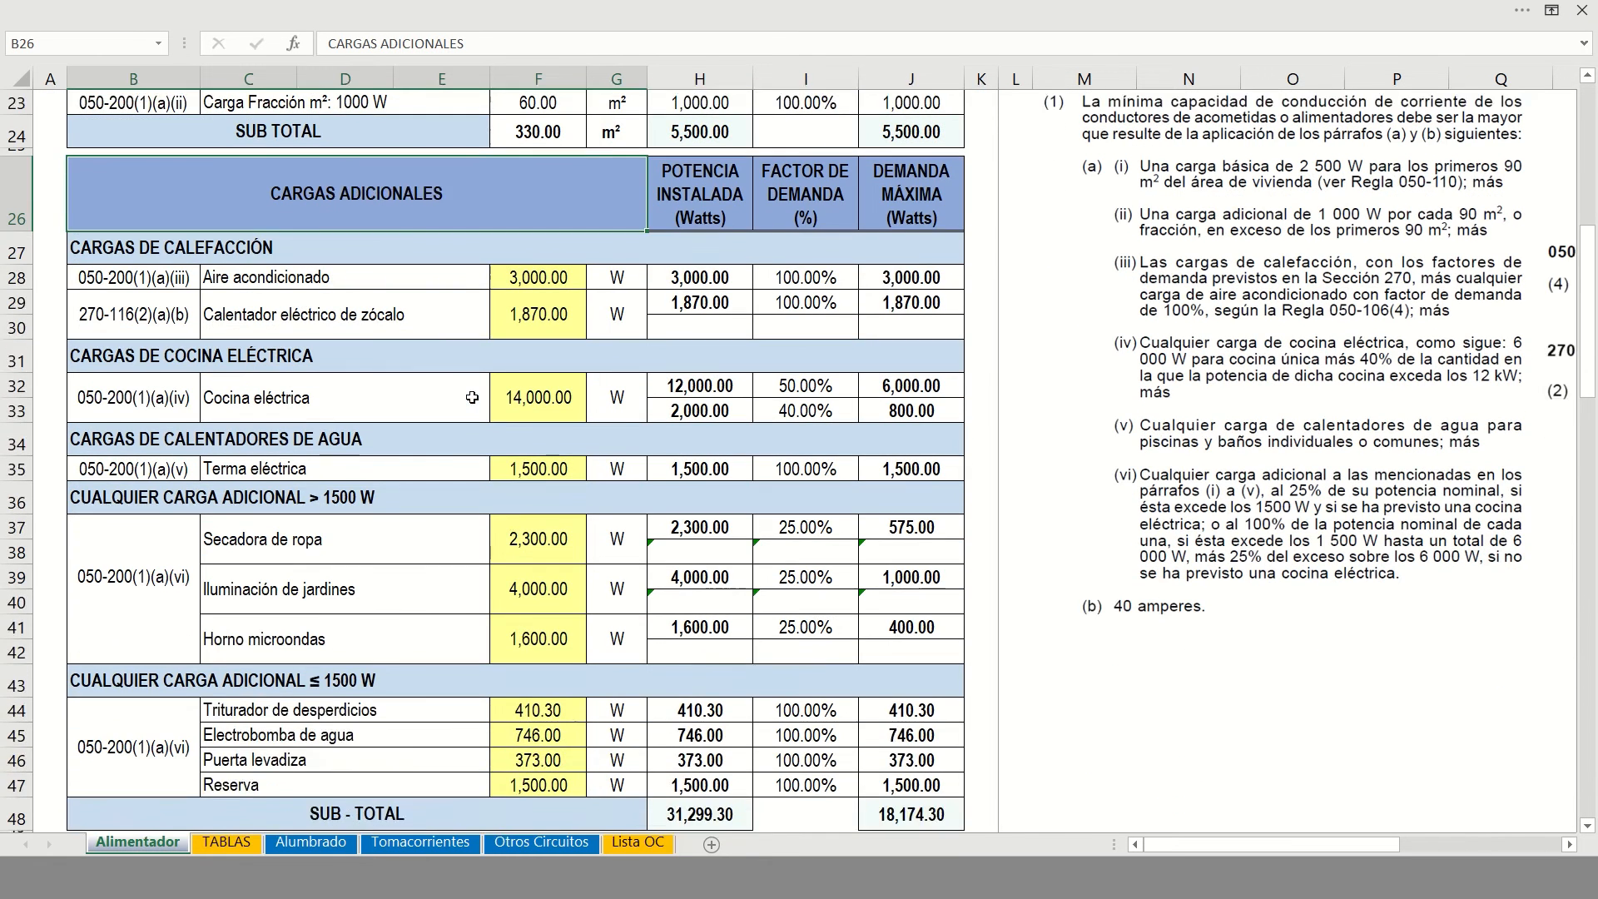
pyautogui.click(135, 250)
pyautogui.click(166, 356)
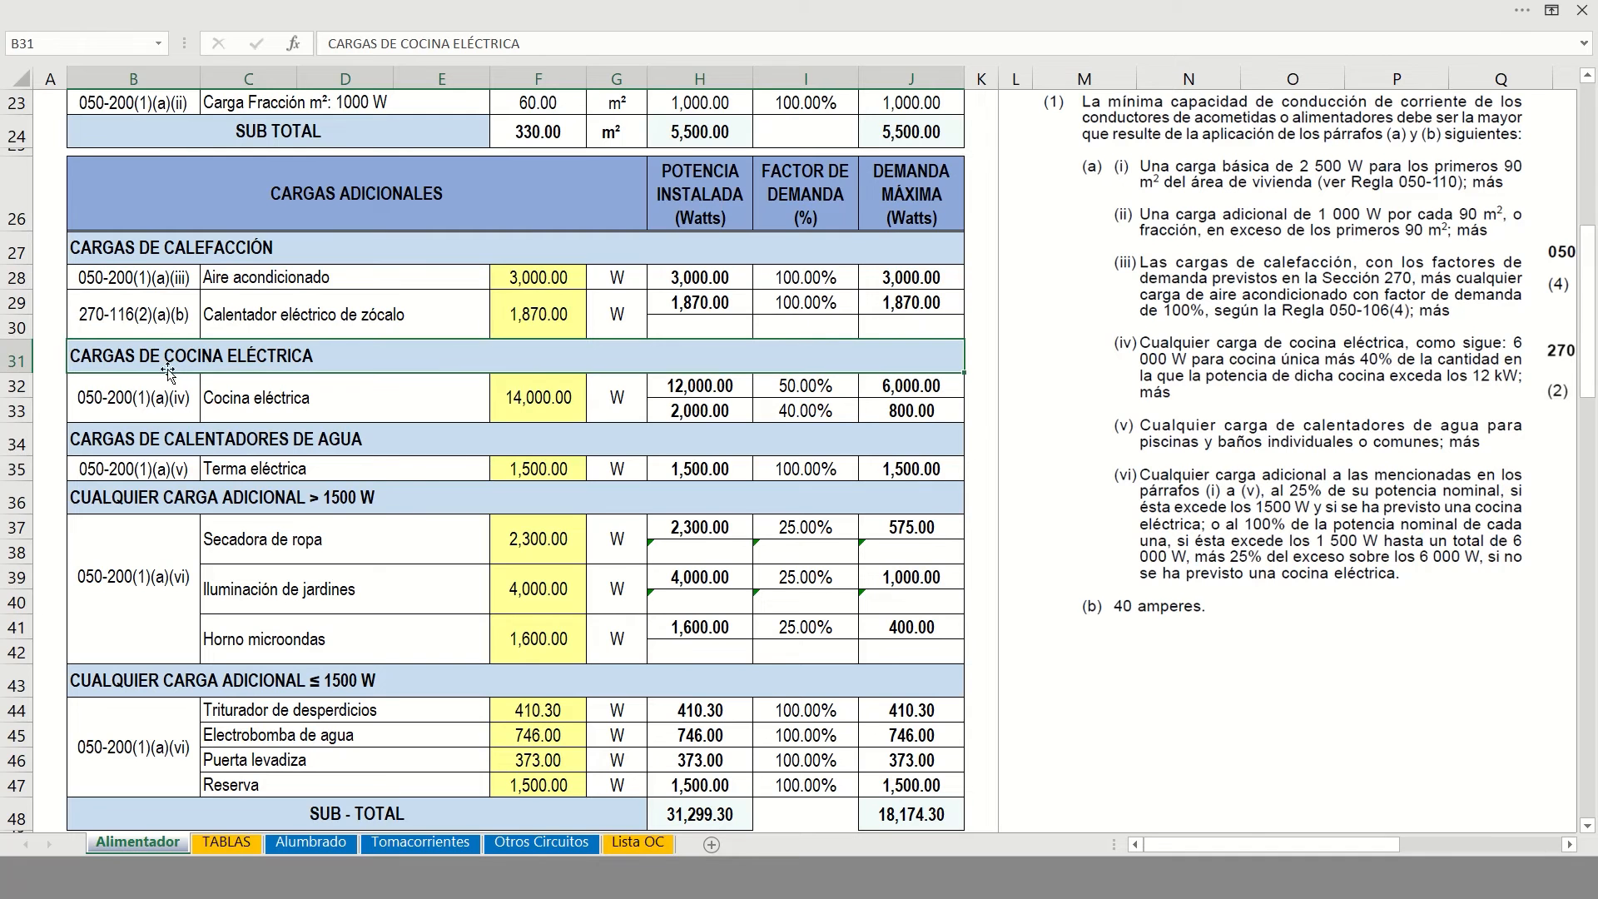
pyautogui.click(141, 439)
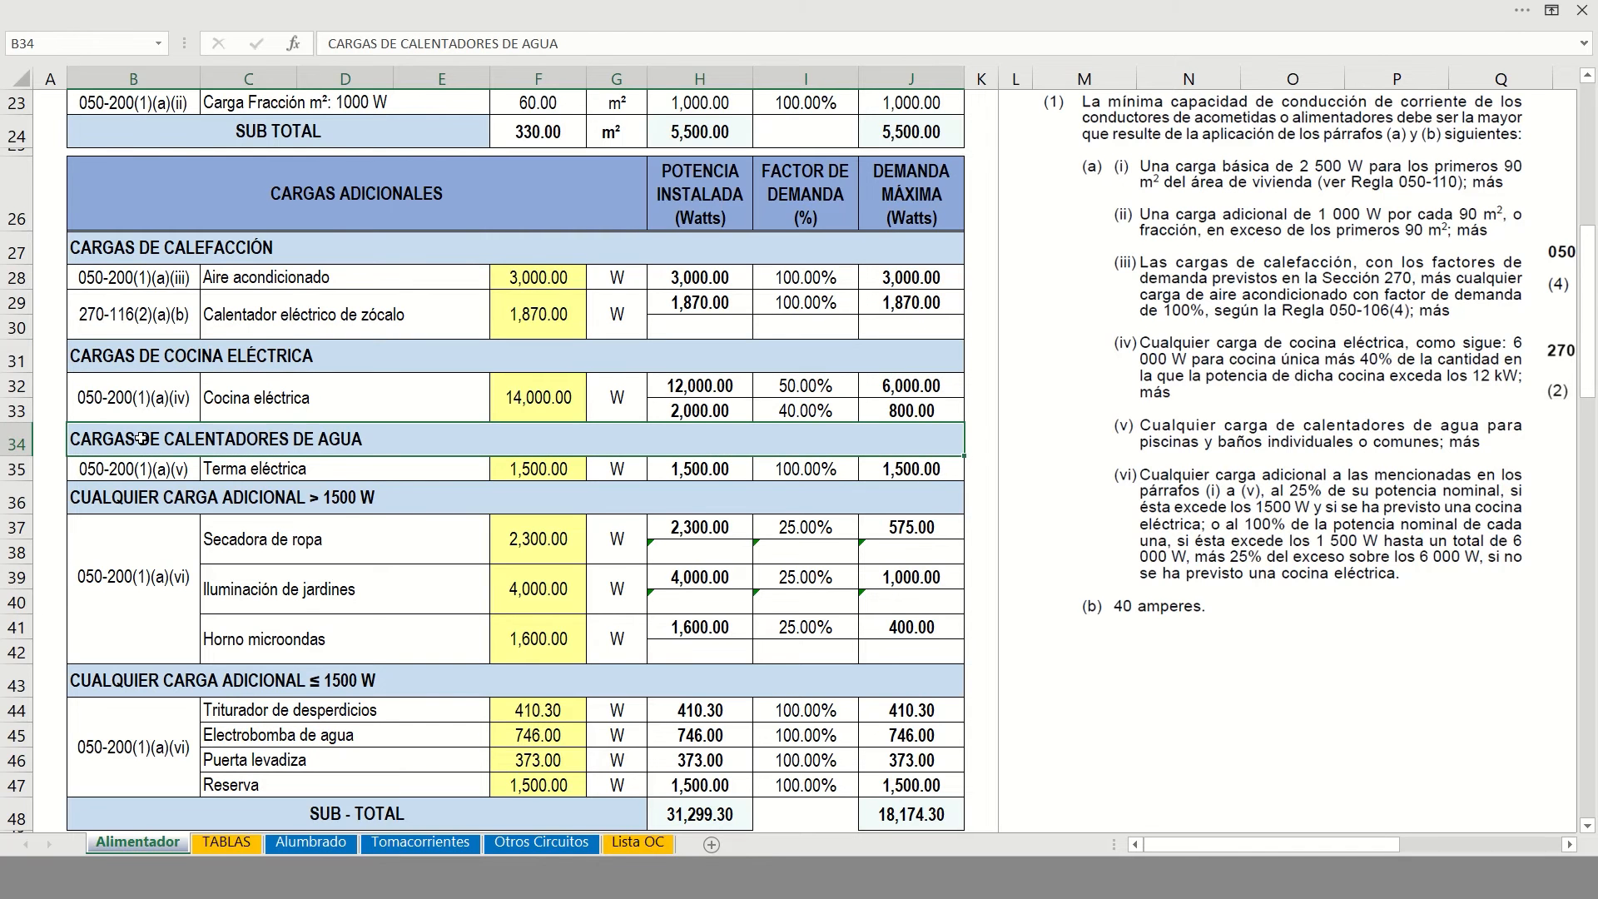
pyautogui.click(121, 498)
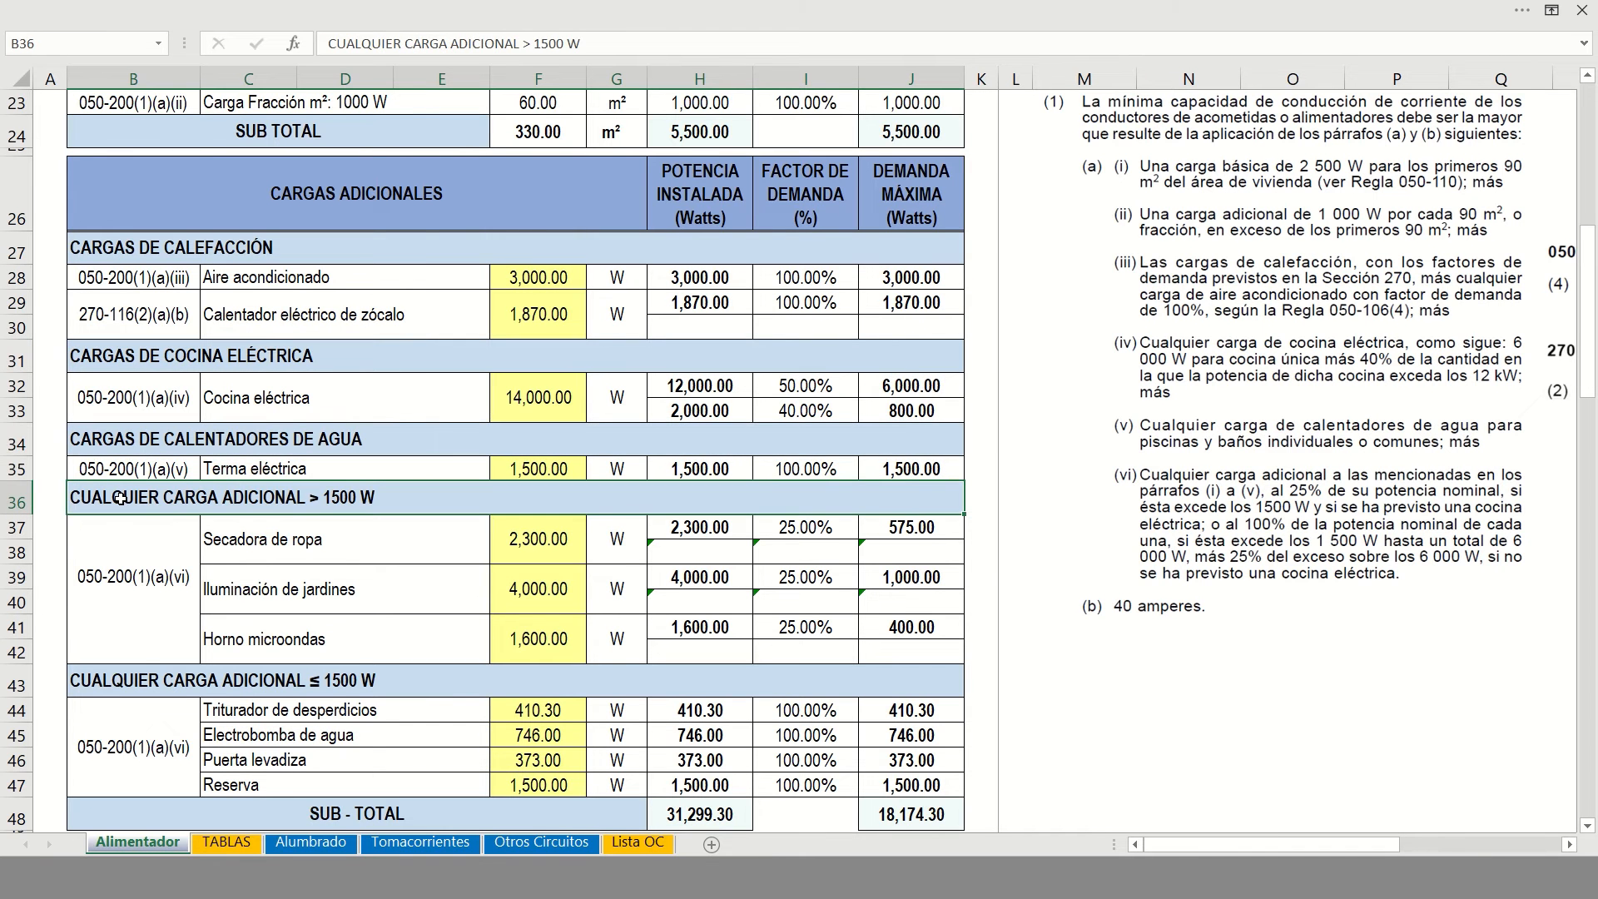
pyautogui.click(146, 675)
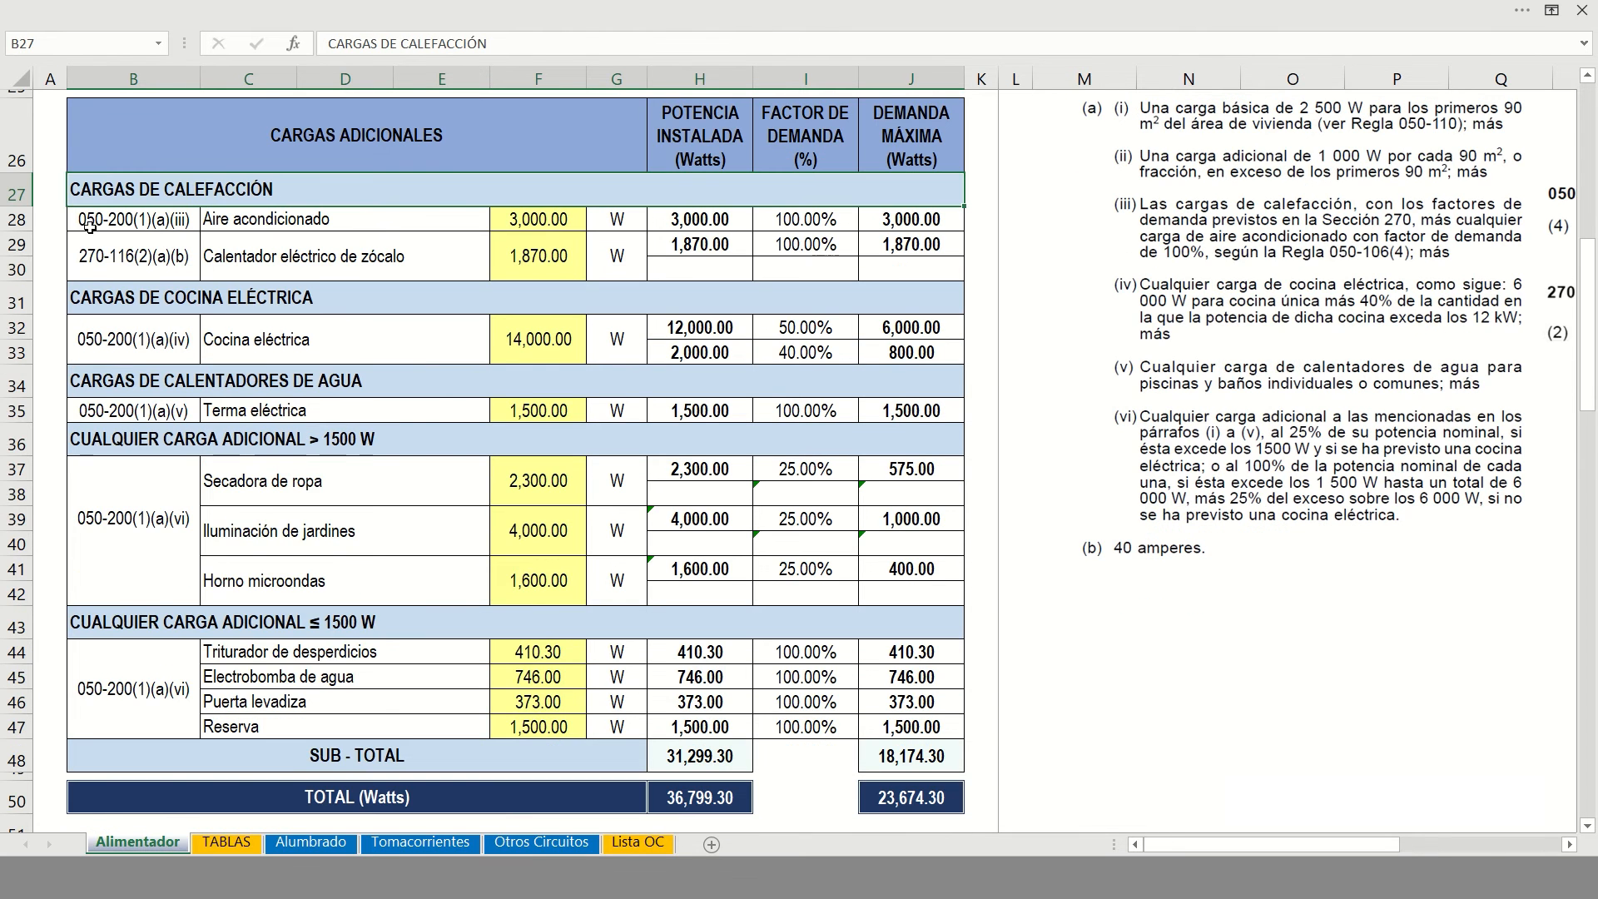
# Review the two heating loads listed, Aire acondicionado and Calentador eléctrico de zócalo
pyautogui.click(298, 220)
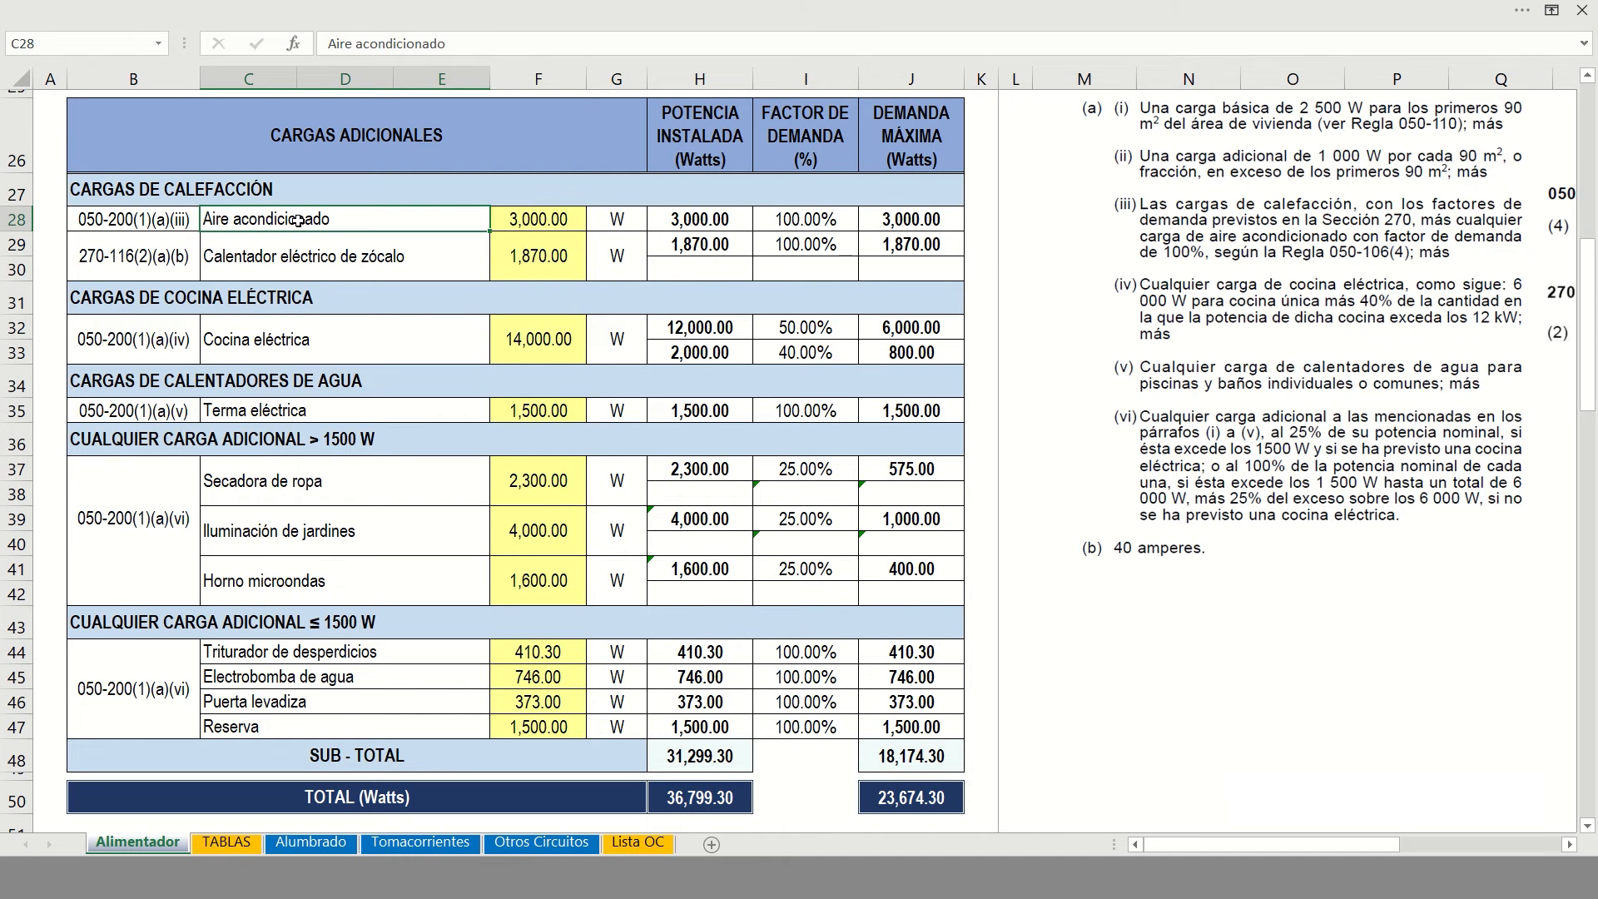
pyautogui.click(310, 259)
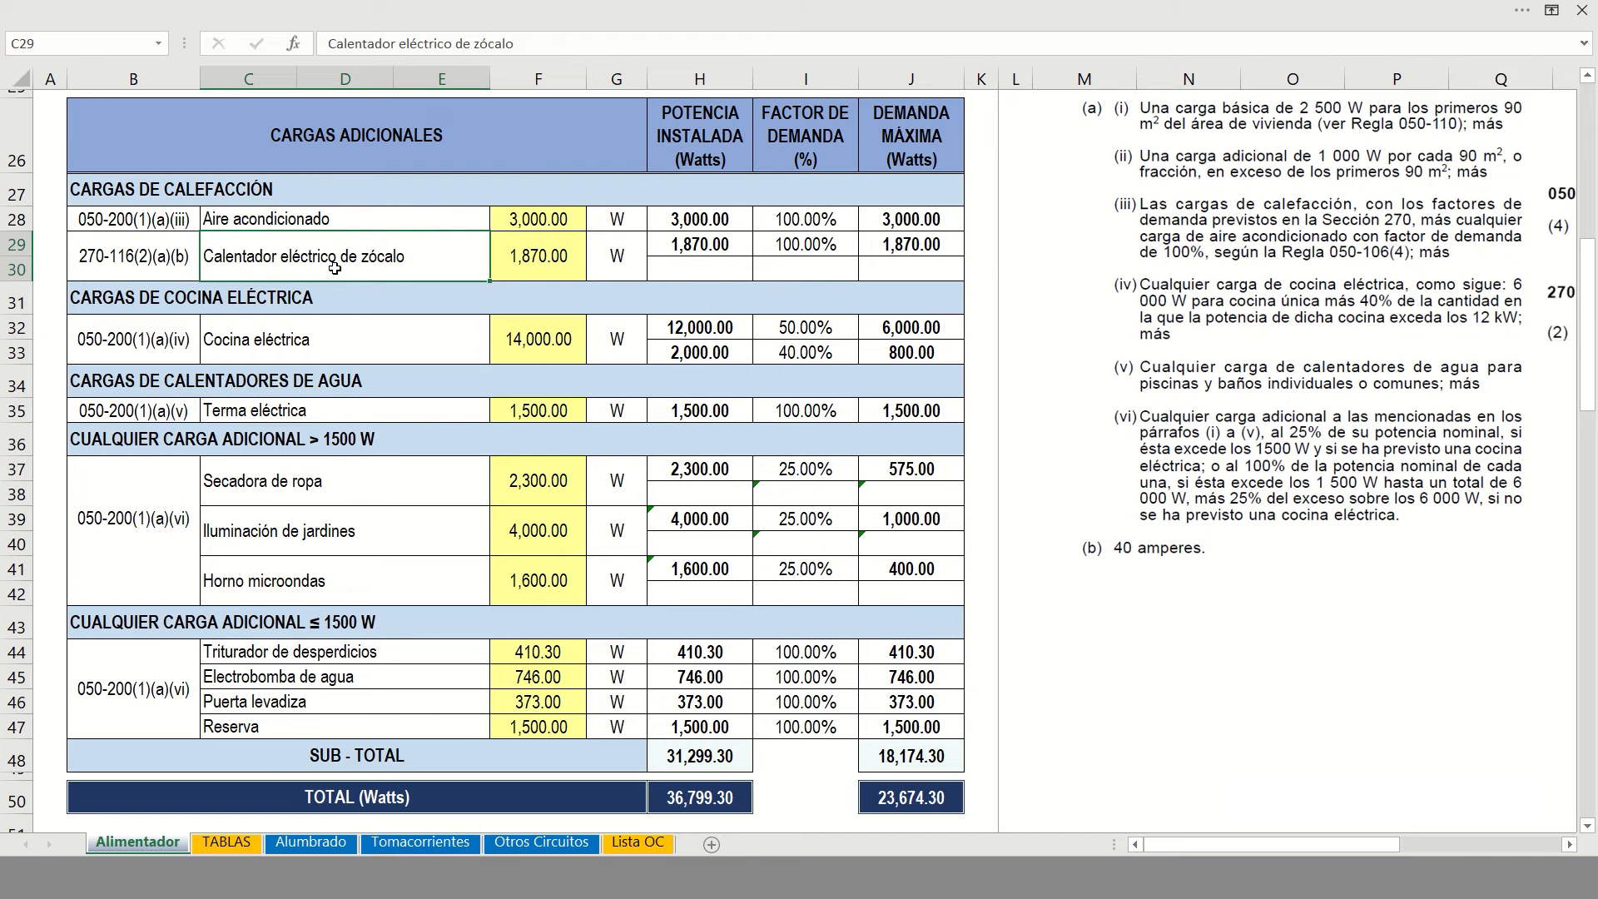
pyautogui.click(333, 222)
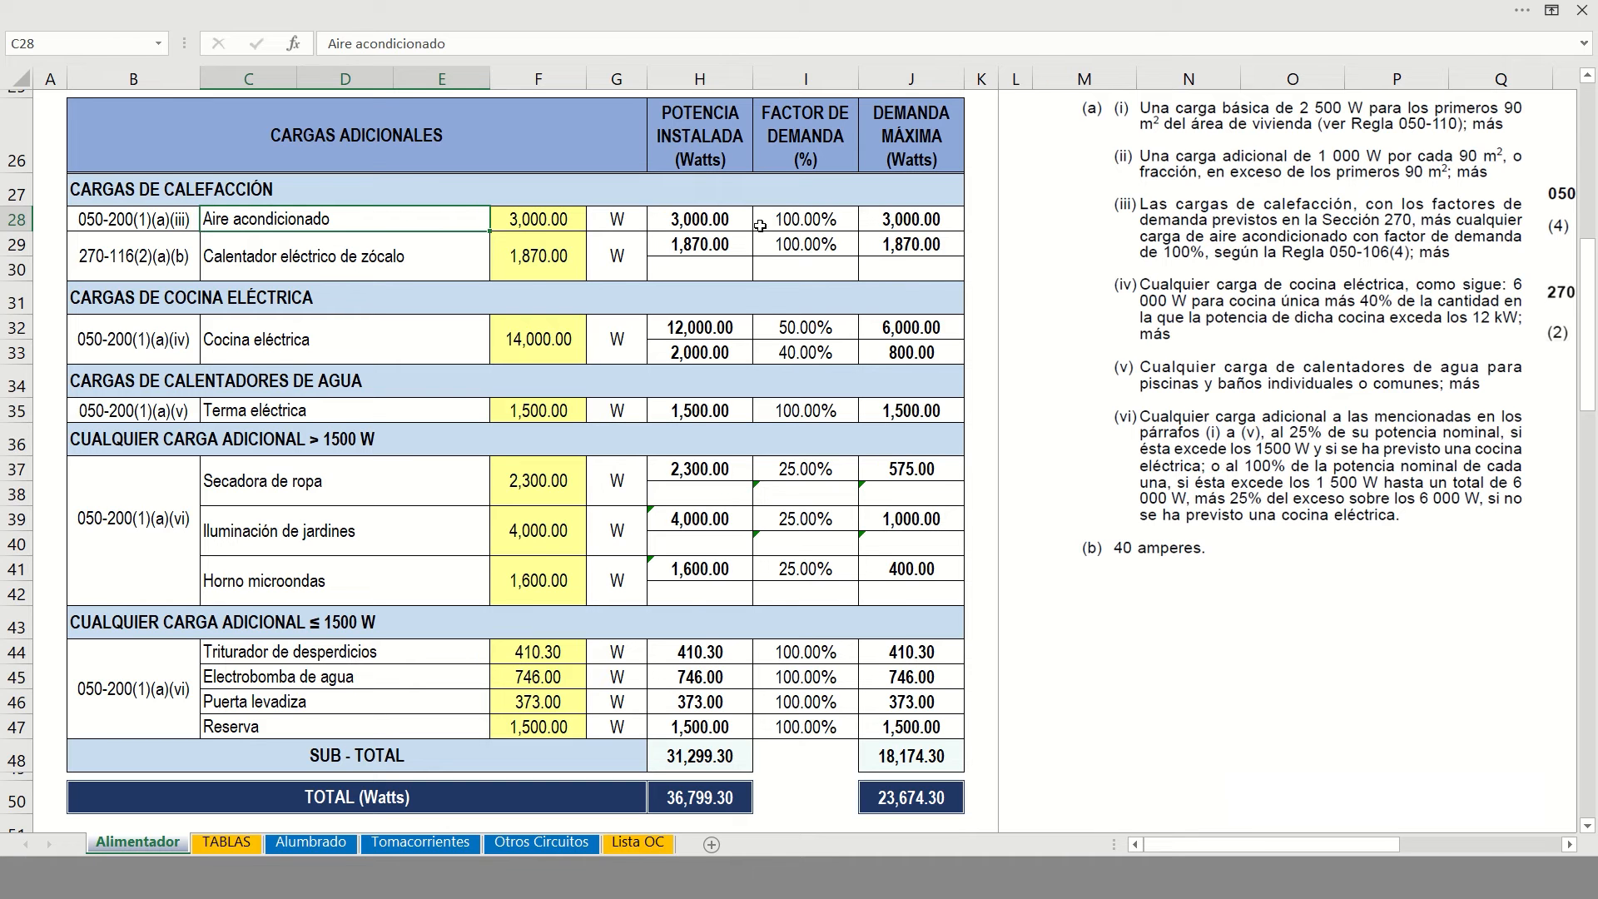
# Examine the Aire acondicionado row's entered load and its installed power, demand factor and maximum demand formulas
pyautogui.click(806, 218)
pyautogui.click(708, 218)
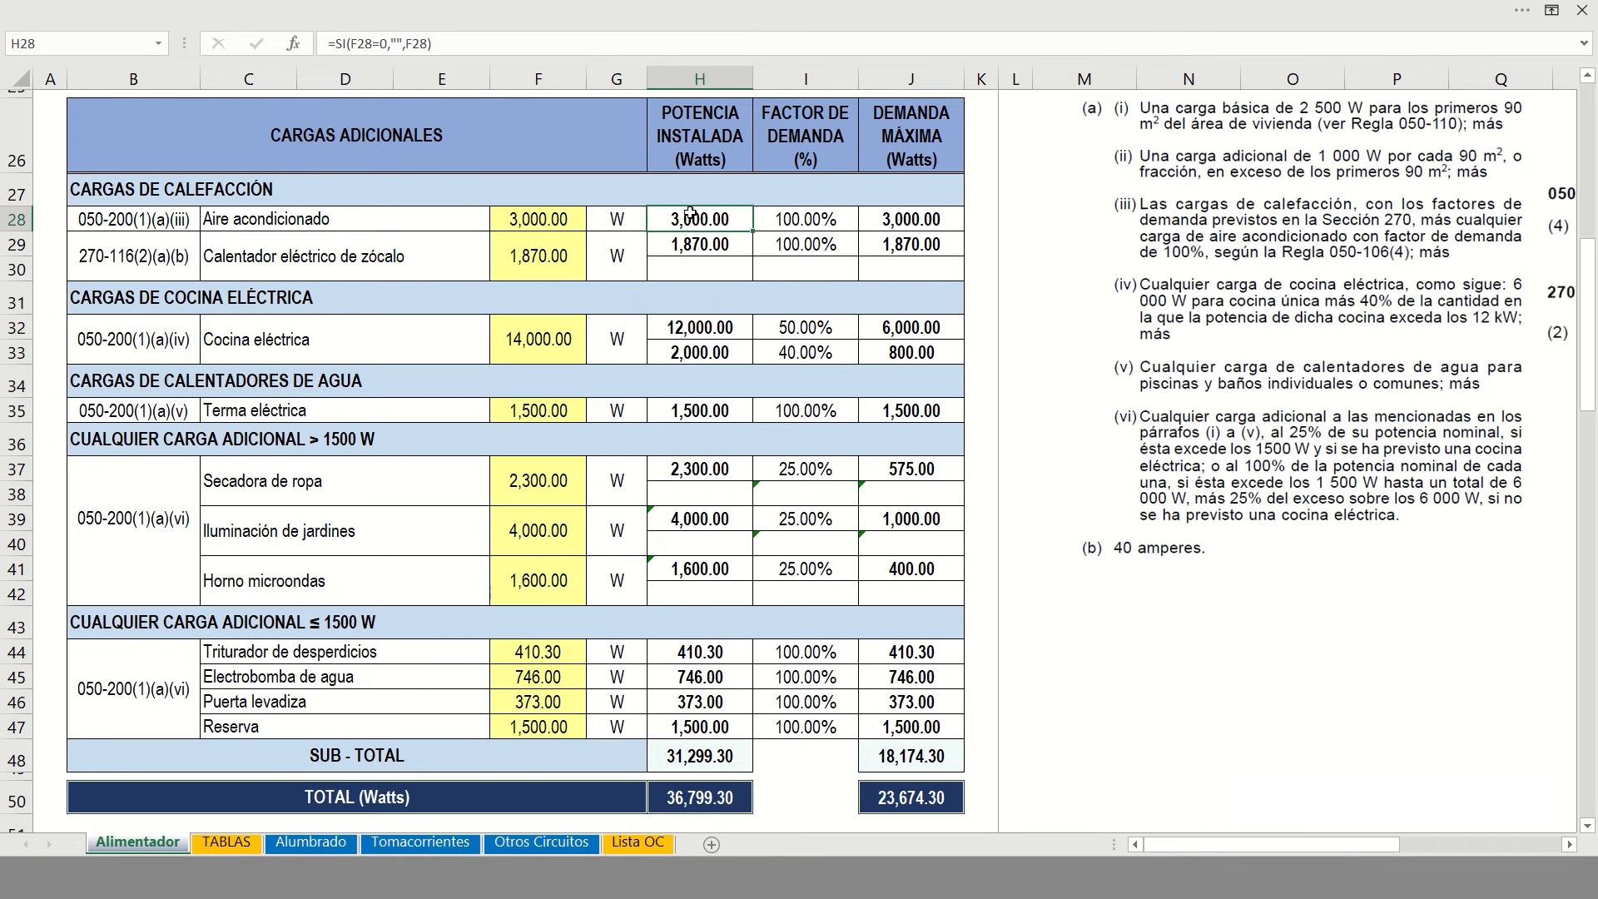
pyautogui.click(508, 220)
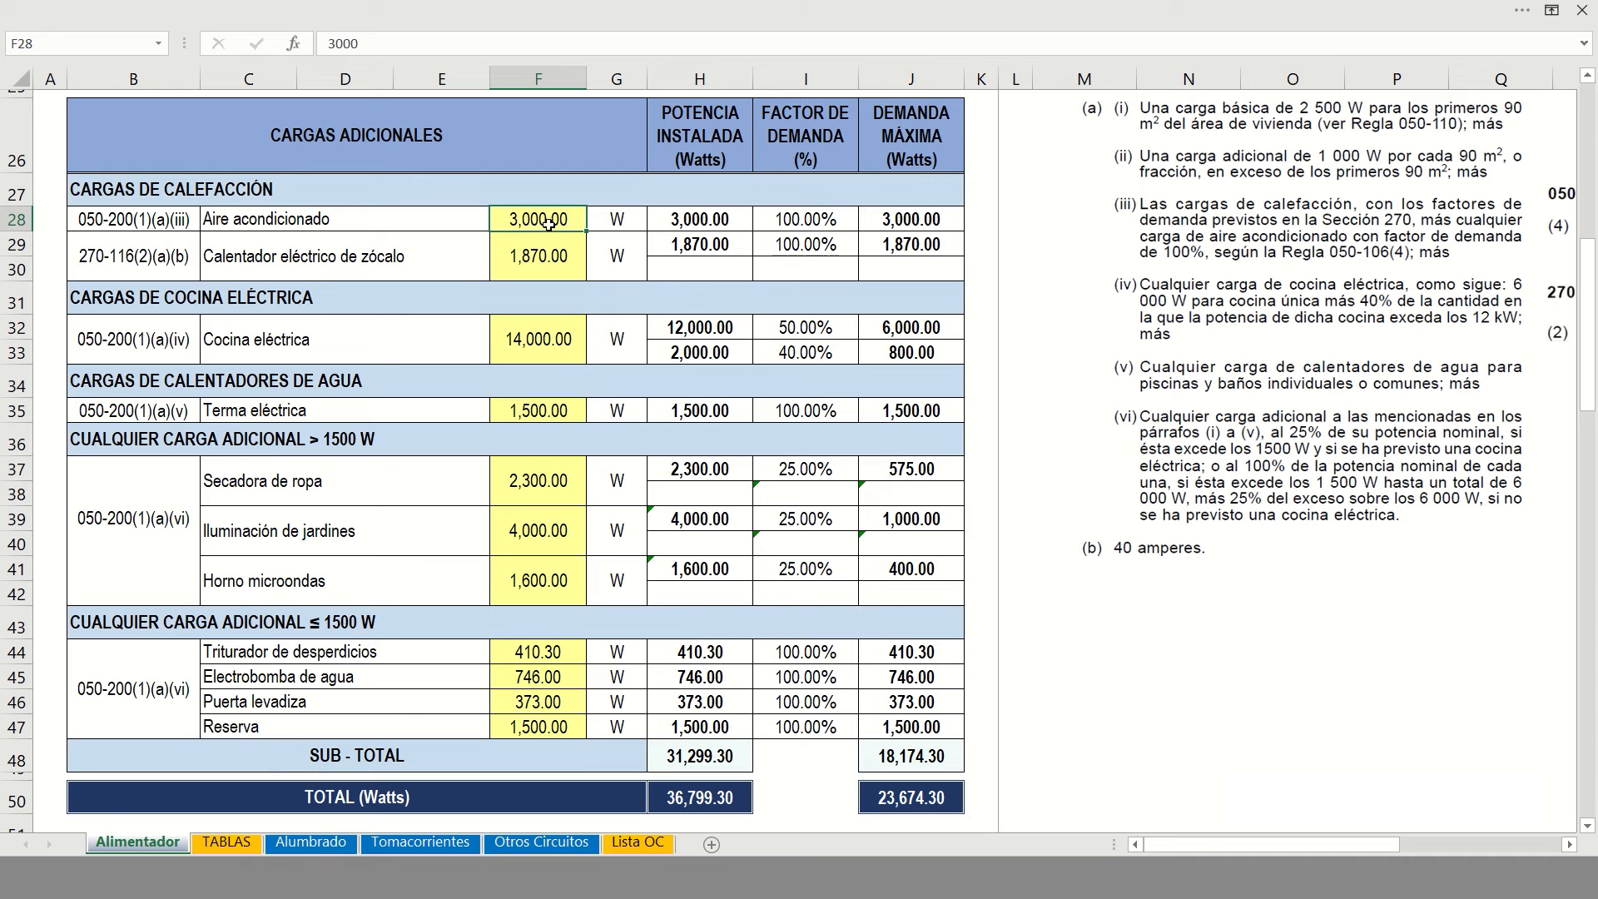
pyautogui.click(666, 221)
pyautogui.click(817, 219)
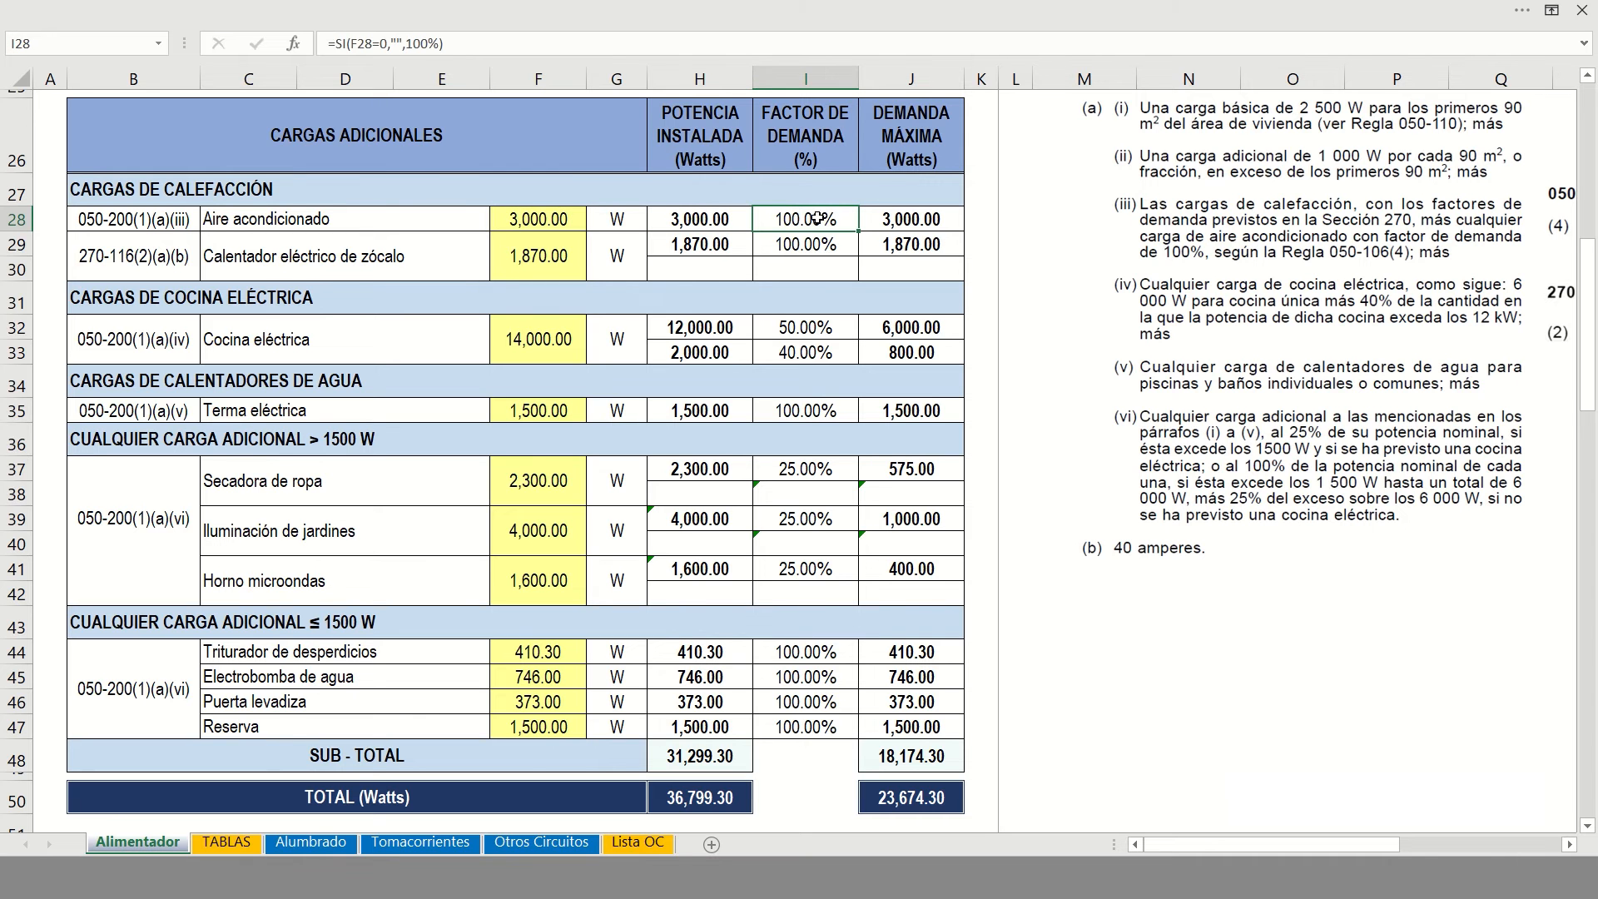
pyautogui.click(925, 220)
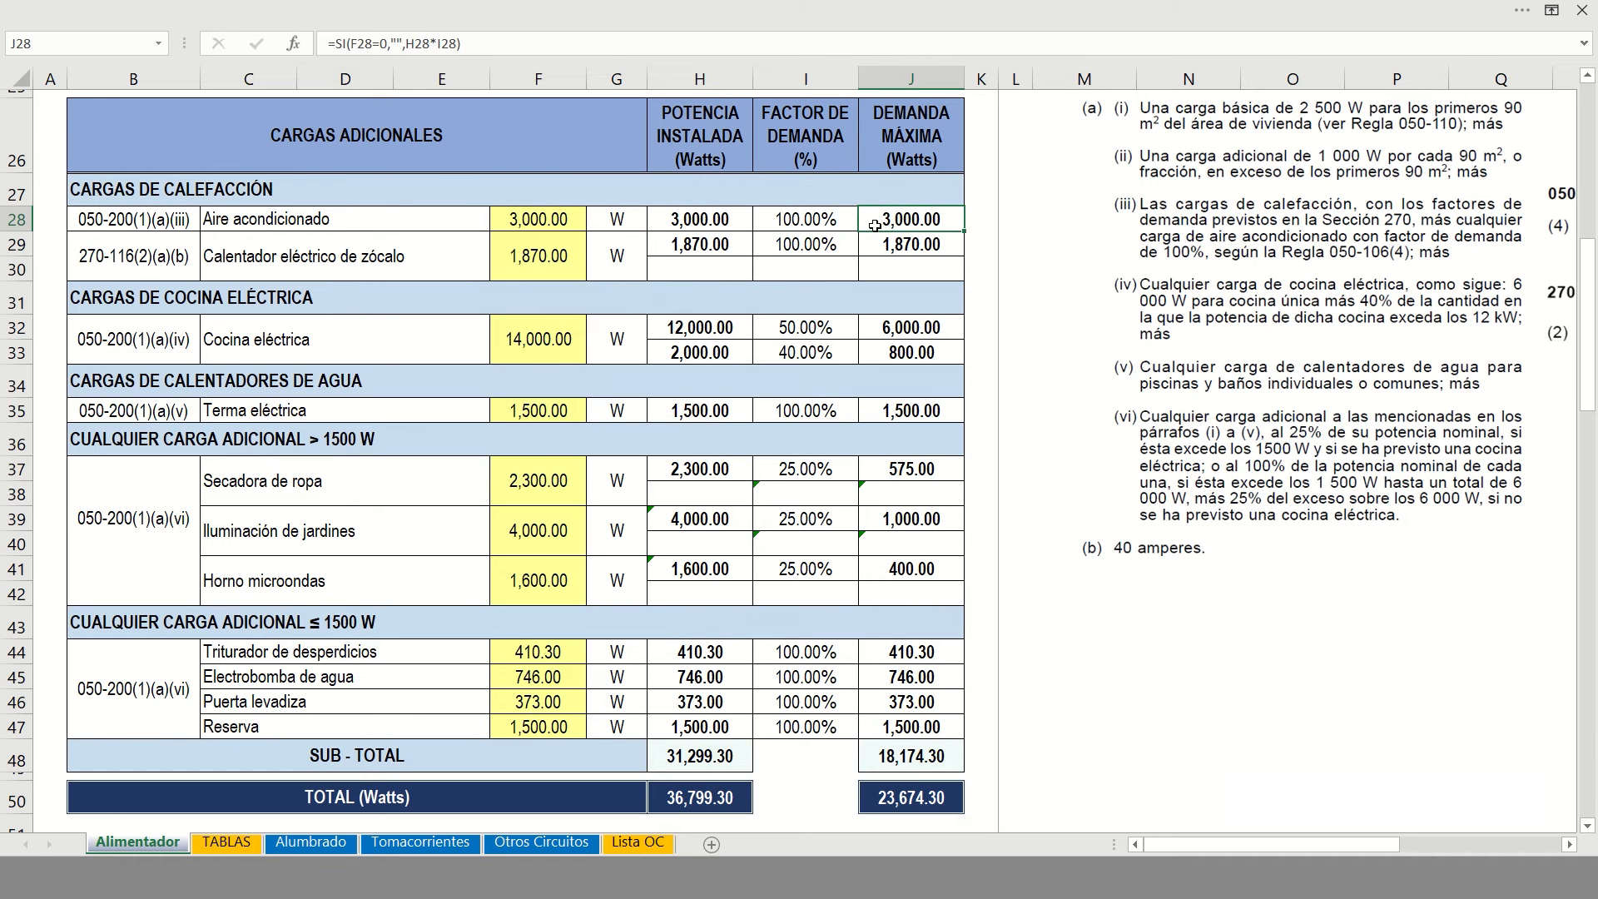
# Examine the Calentador eléctrico de zócalo row's entered load and its demand factor formula
pyautogui.click(467, 255)
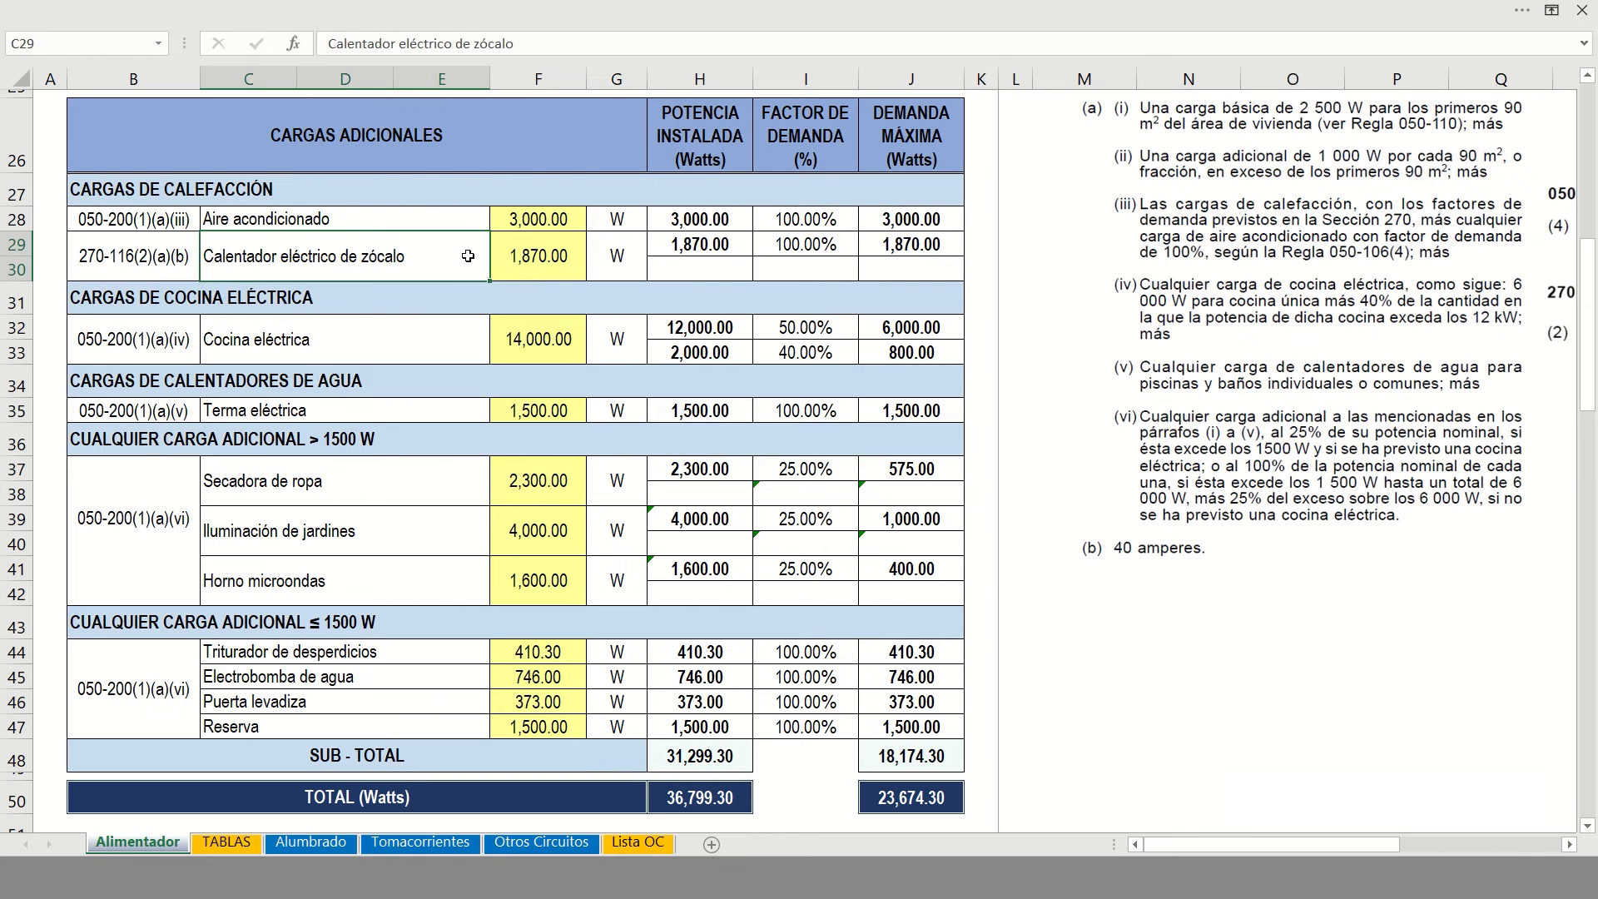
pyautogui.click(541, 270)
pyautogui.click(797, 246)
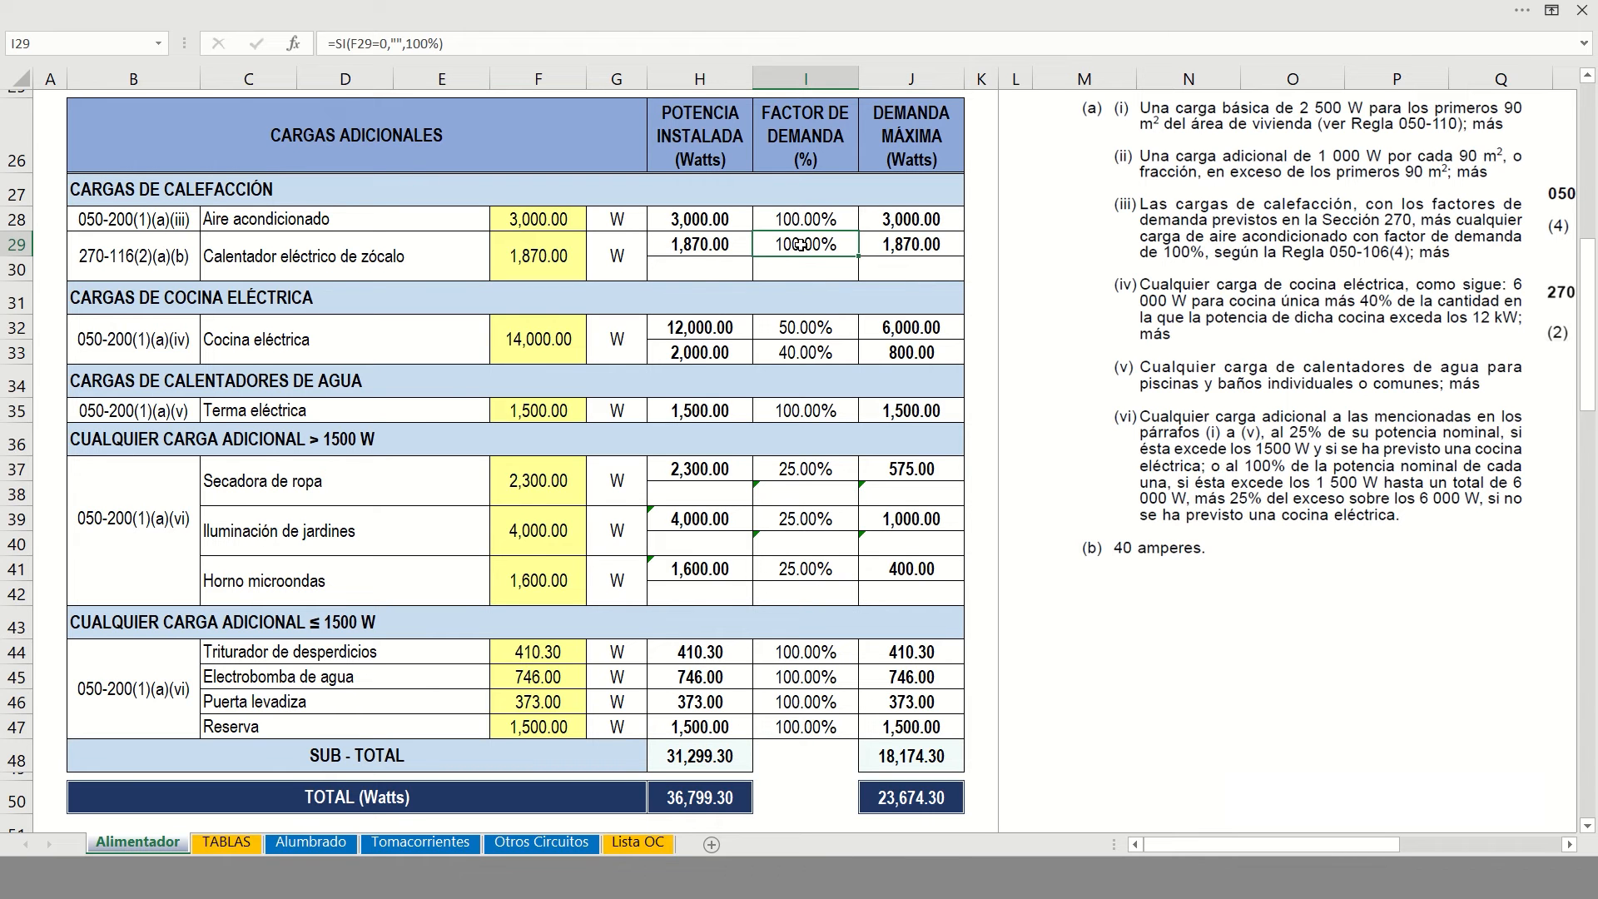
# Try a 12000 W load for Calentador eléctrico de zócalo and examine how its two rows split the power and apply demand factors
pyautogui.click(533, 262)
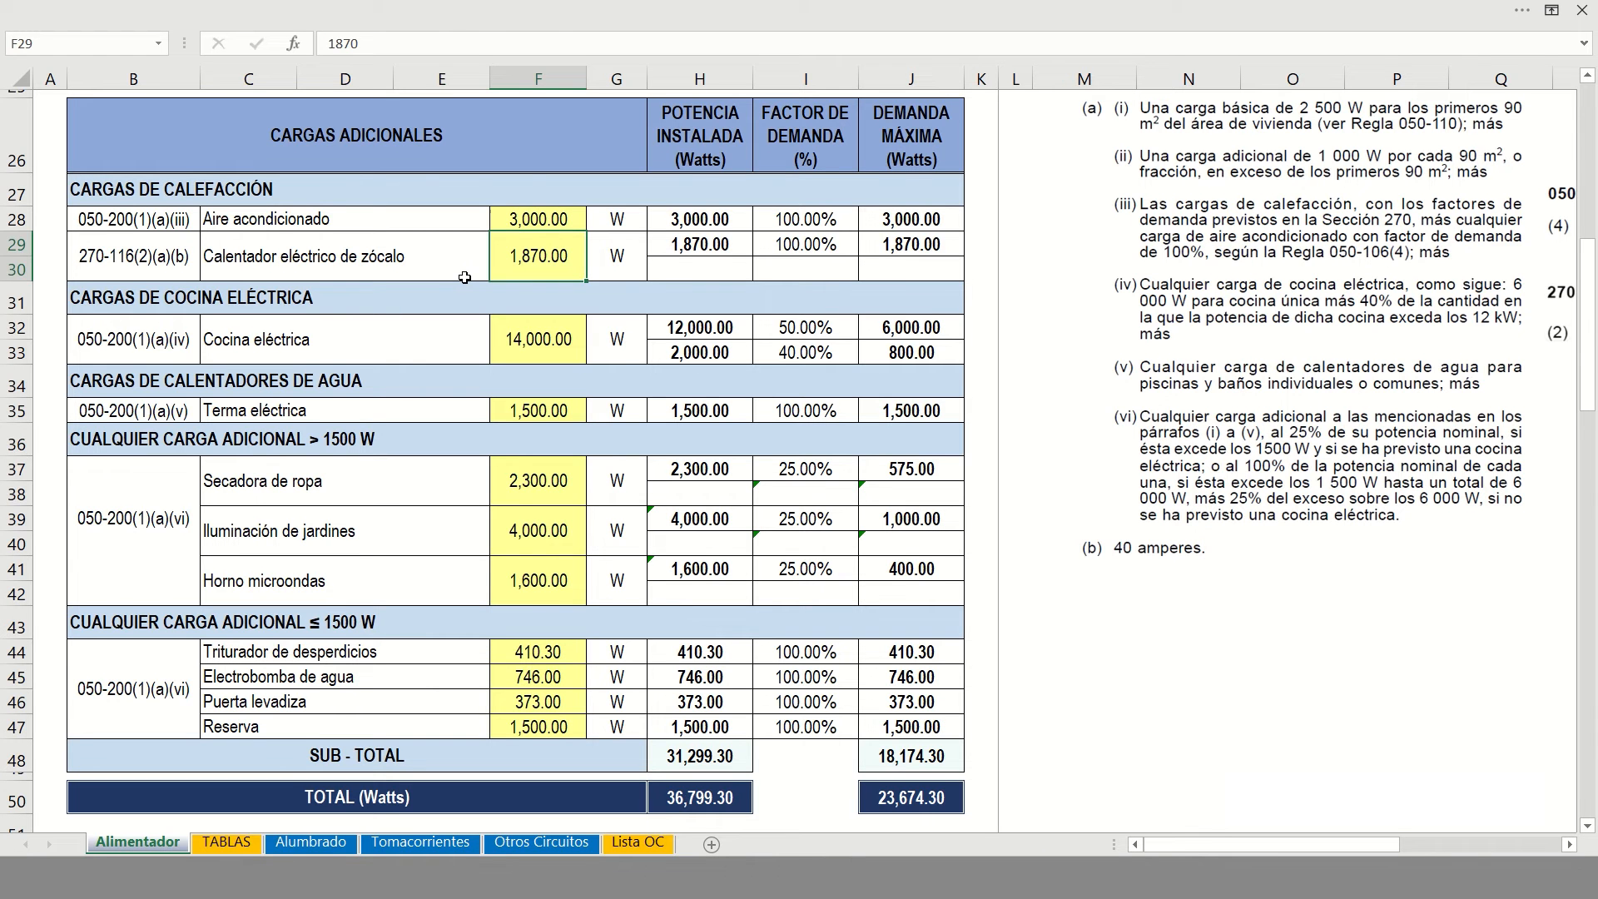
pyautogui.write('12000')
pyautogui.click(716, 242)
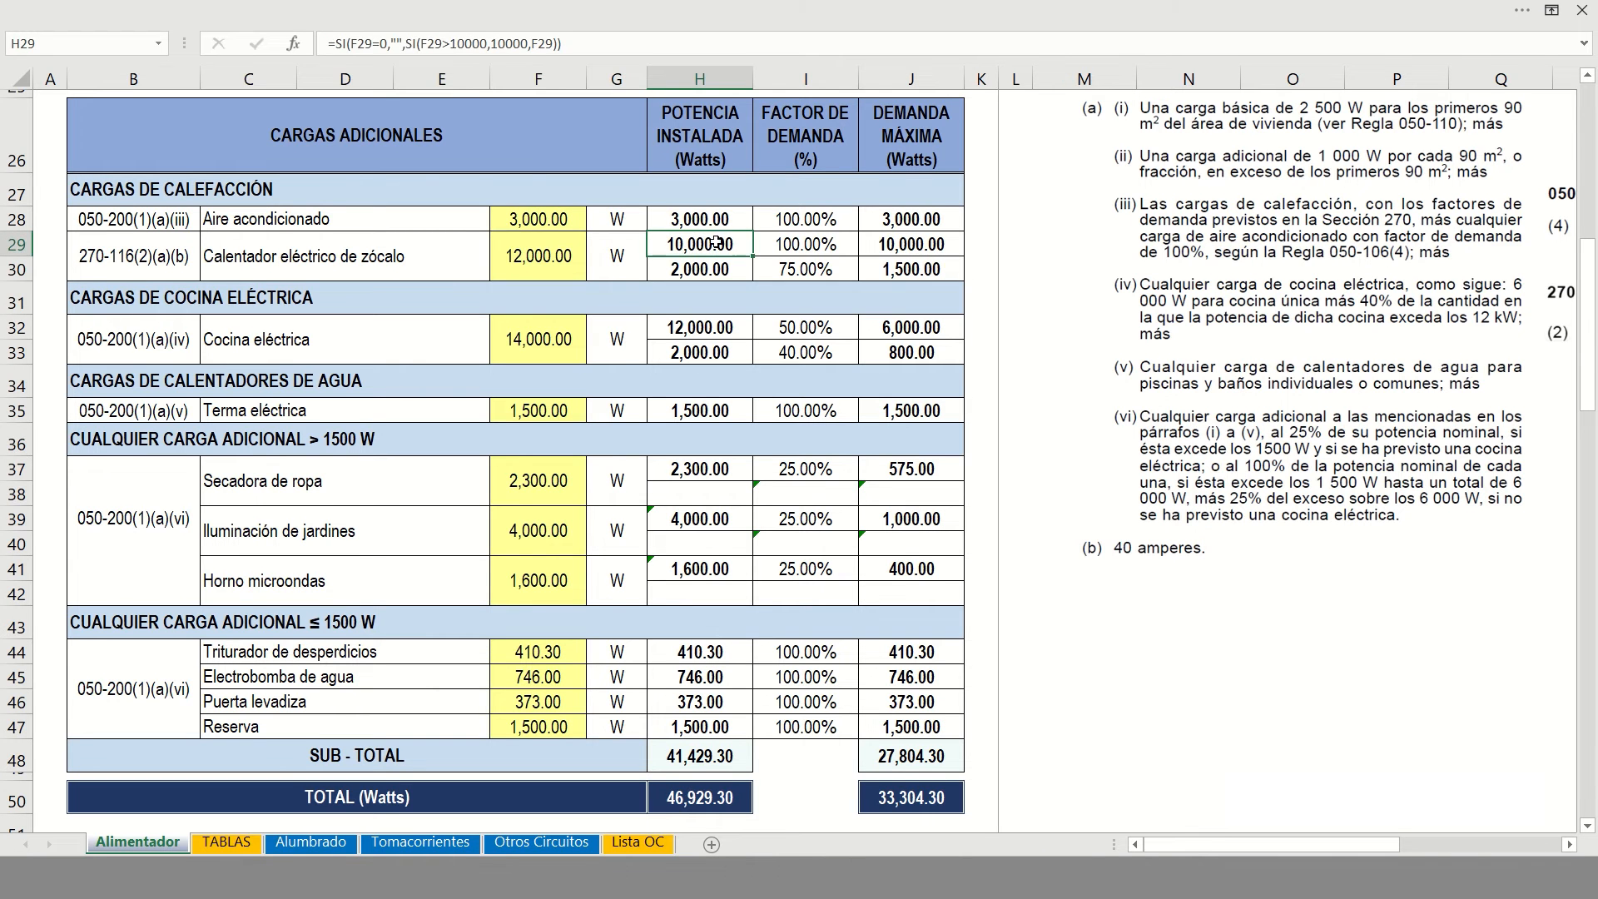
pyautogui.click(806, 246)
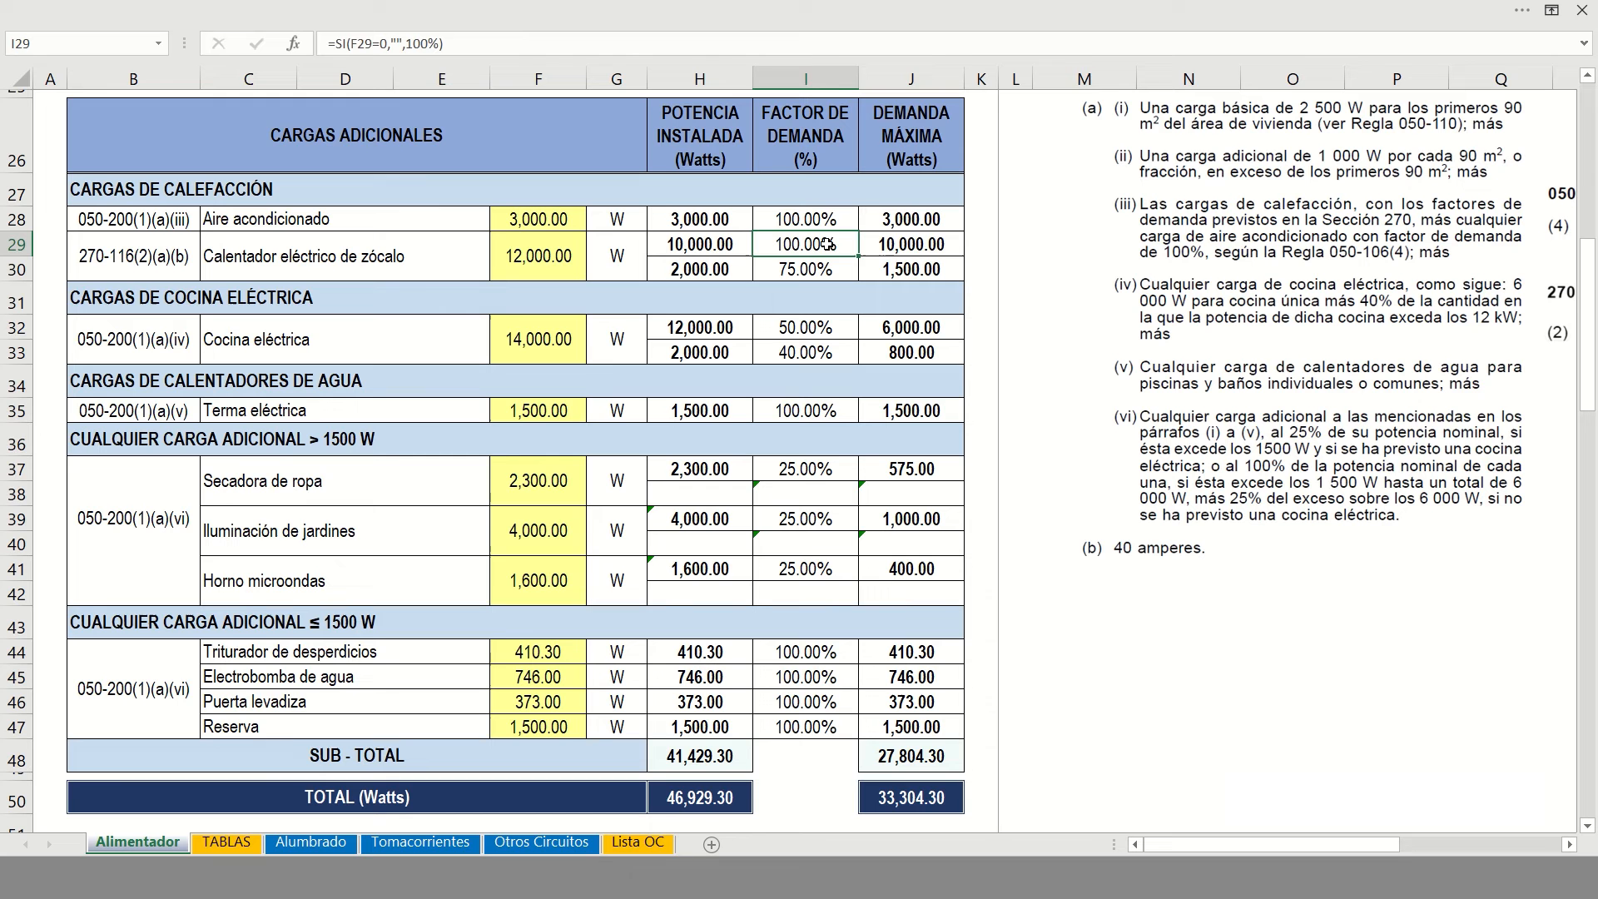
pyautogui.click(894, 243)
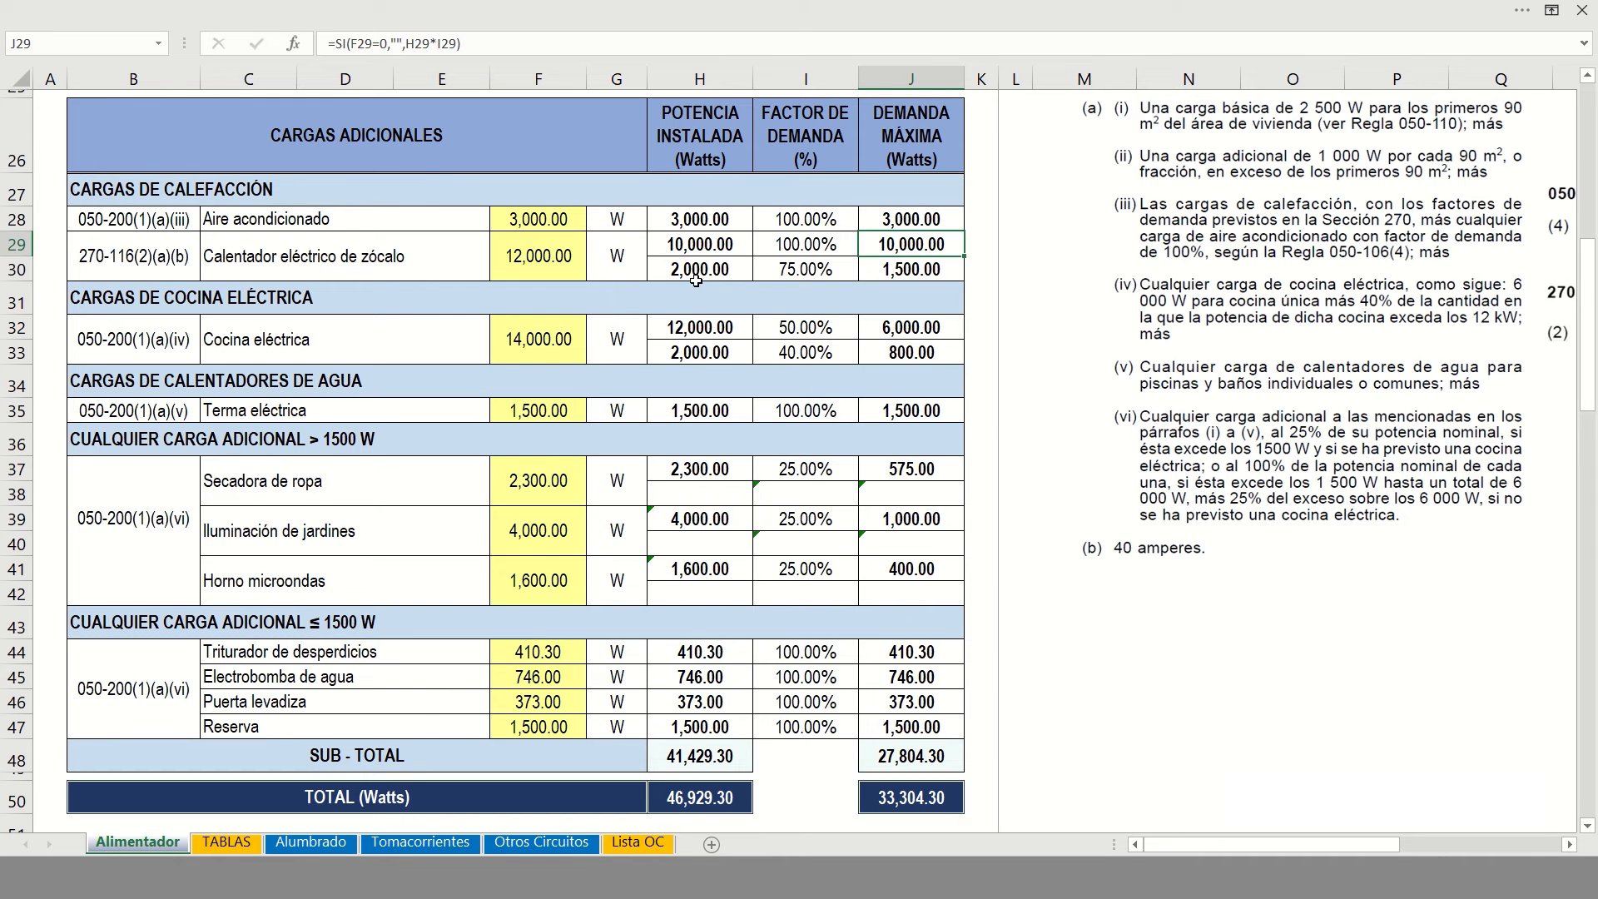
pyautogui.click(794, 273)
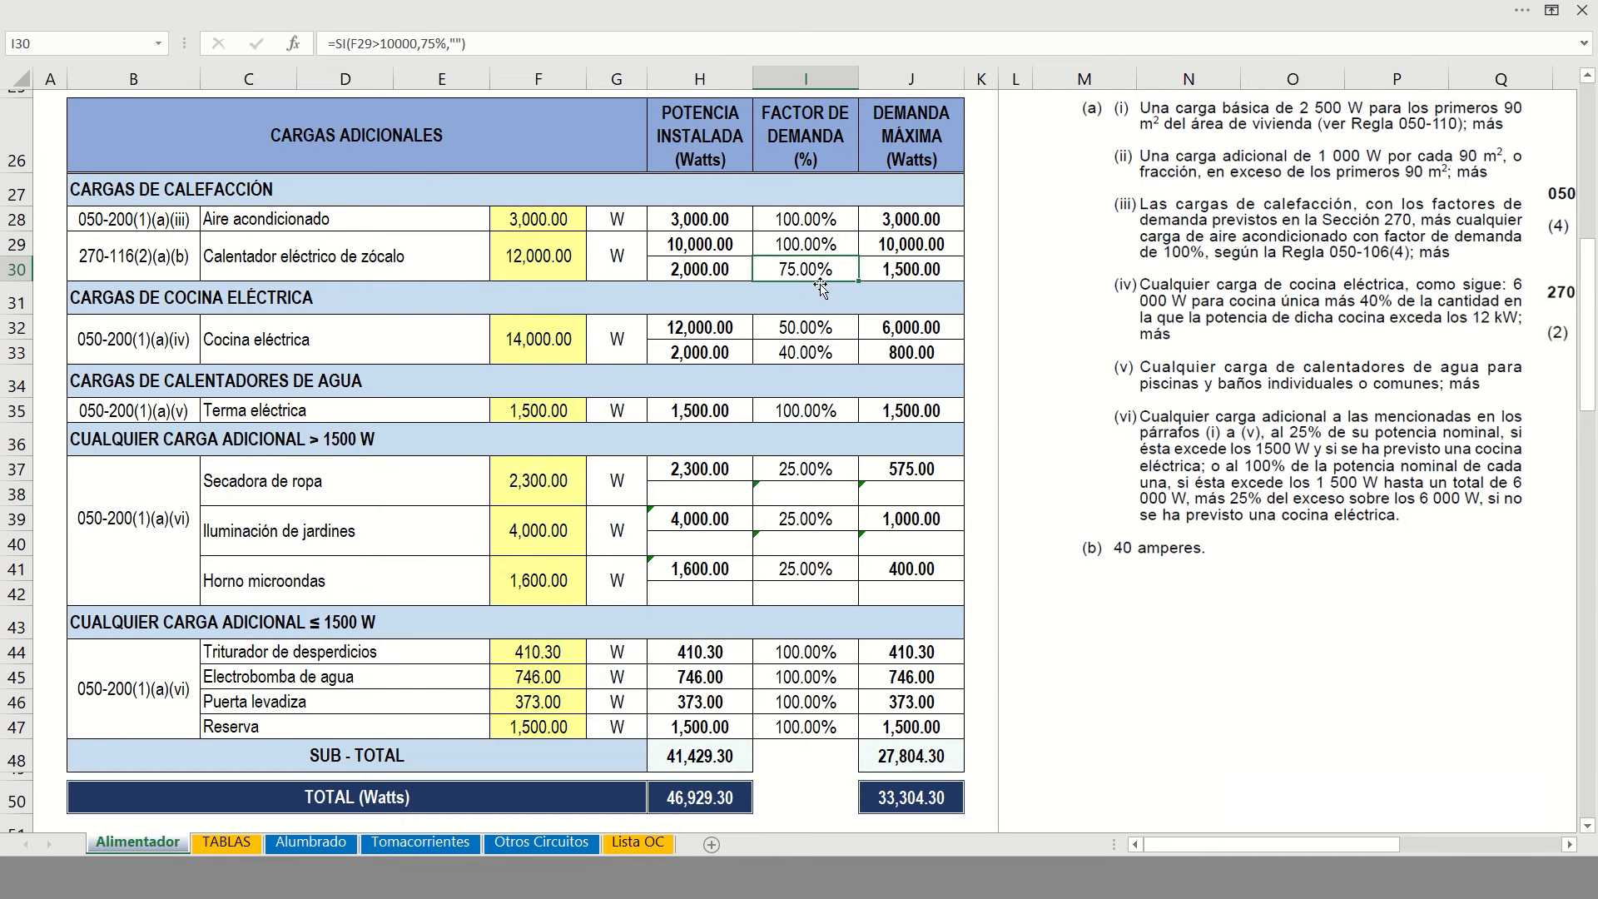
pyautogui.click(903, 272)
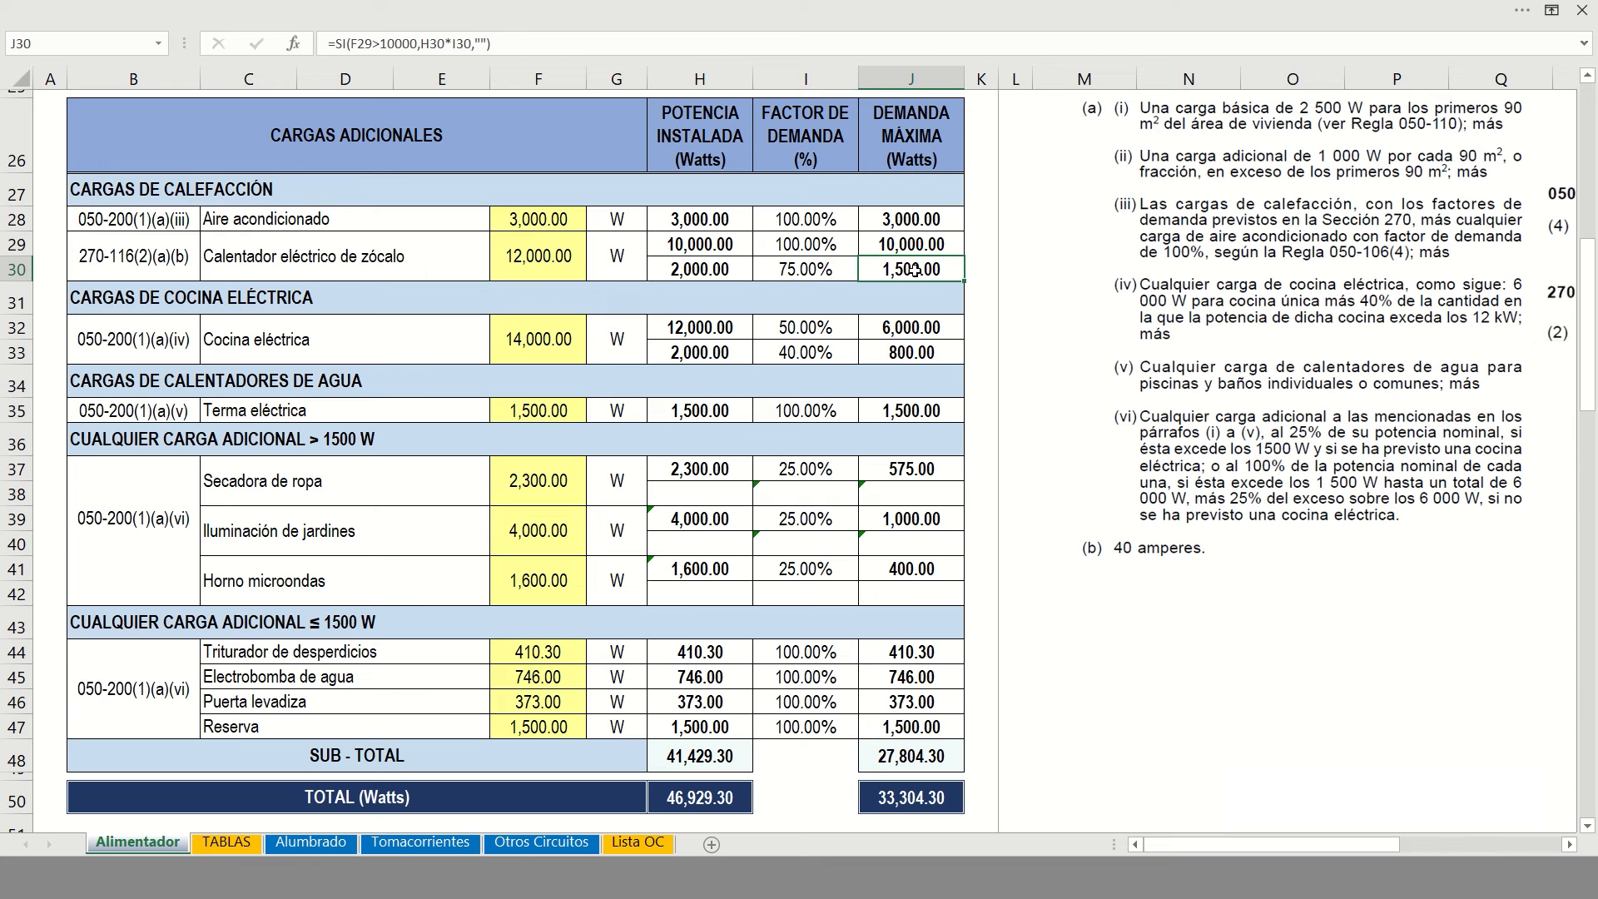
# Undo the trial load for Calentador eléctrico de zócalo and recheck its installed power, demand factor and maximum demand
pyautogui.click(560, 266)
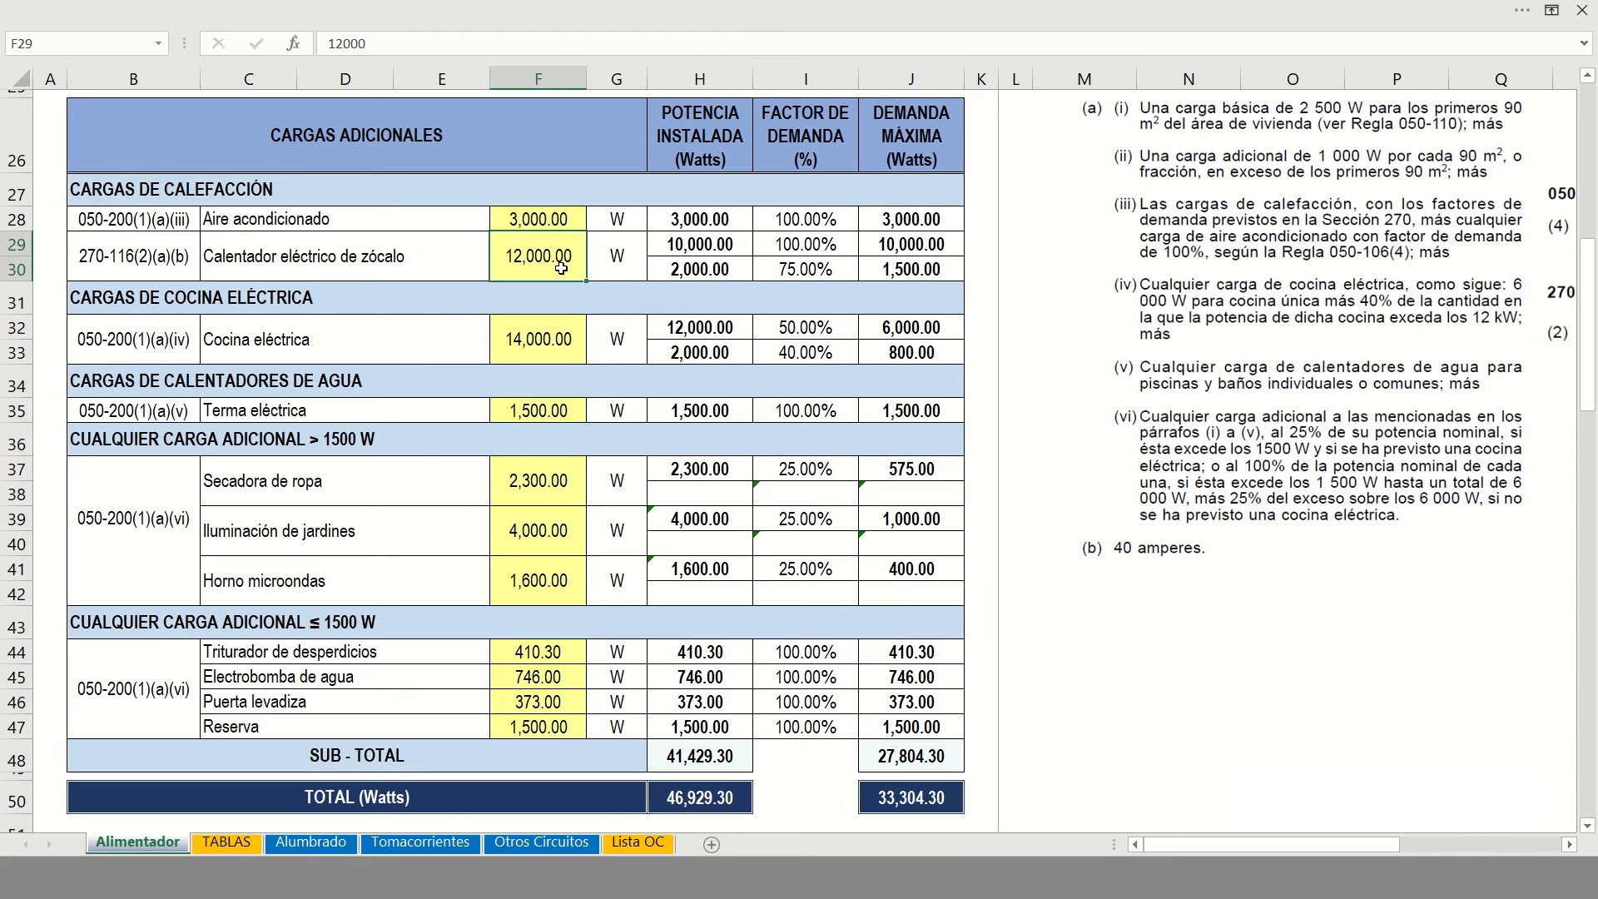
pyautogui.hotkey('ctrl', 'z')
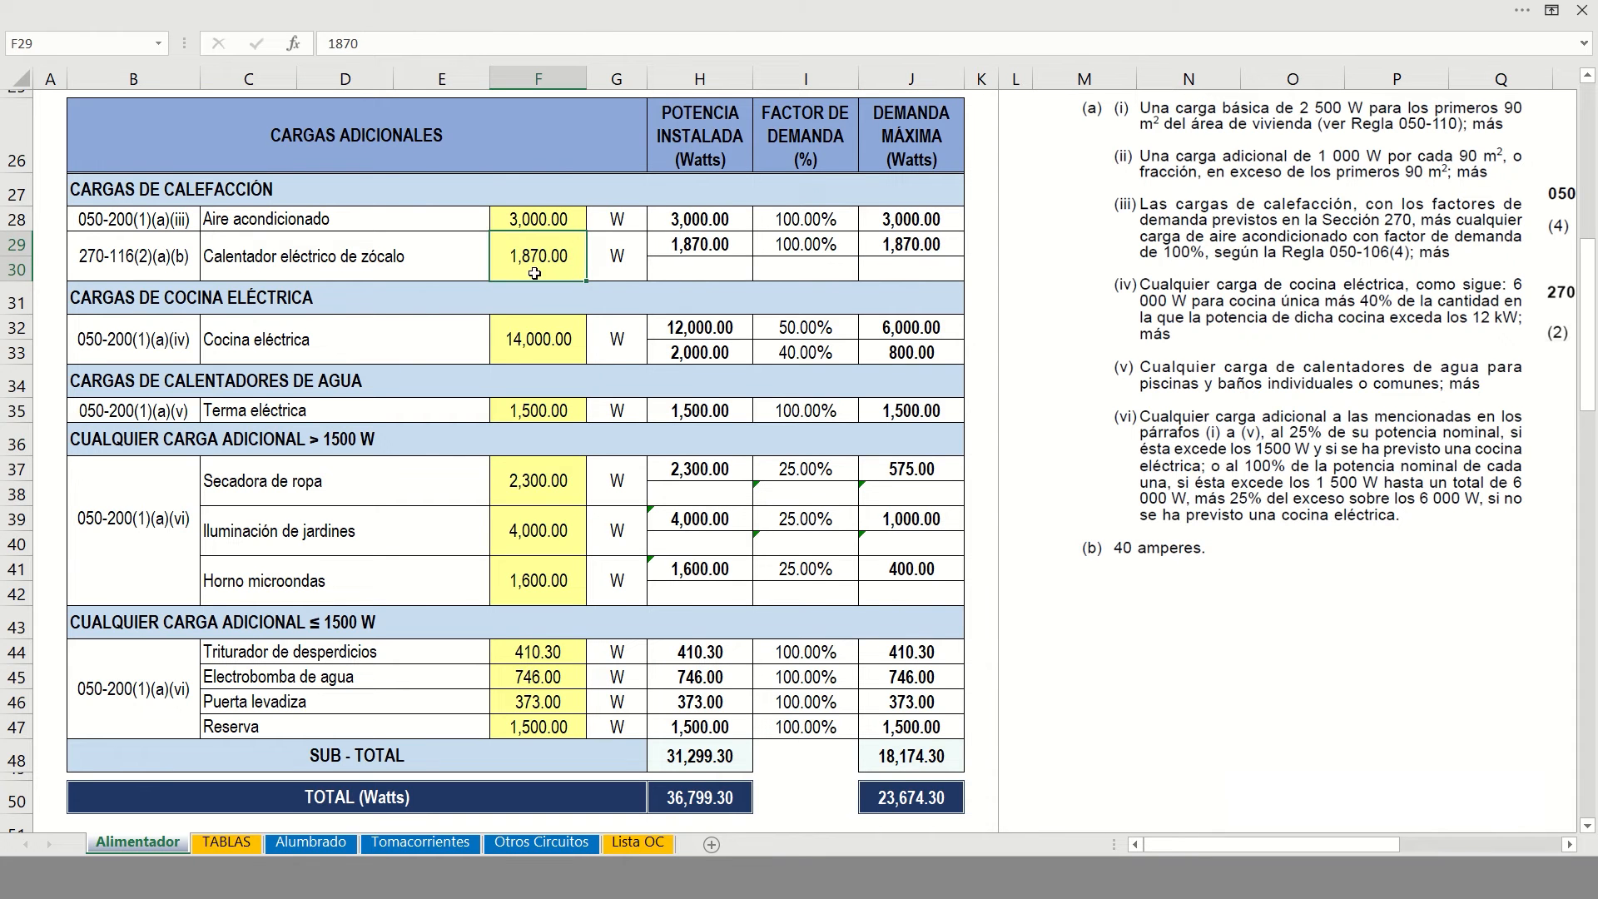
pyautogui.click(706, 248)
pyautogui.click(781, 251)
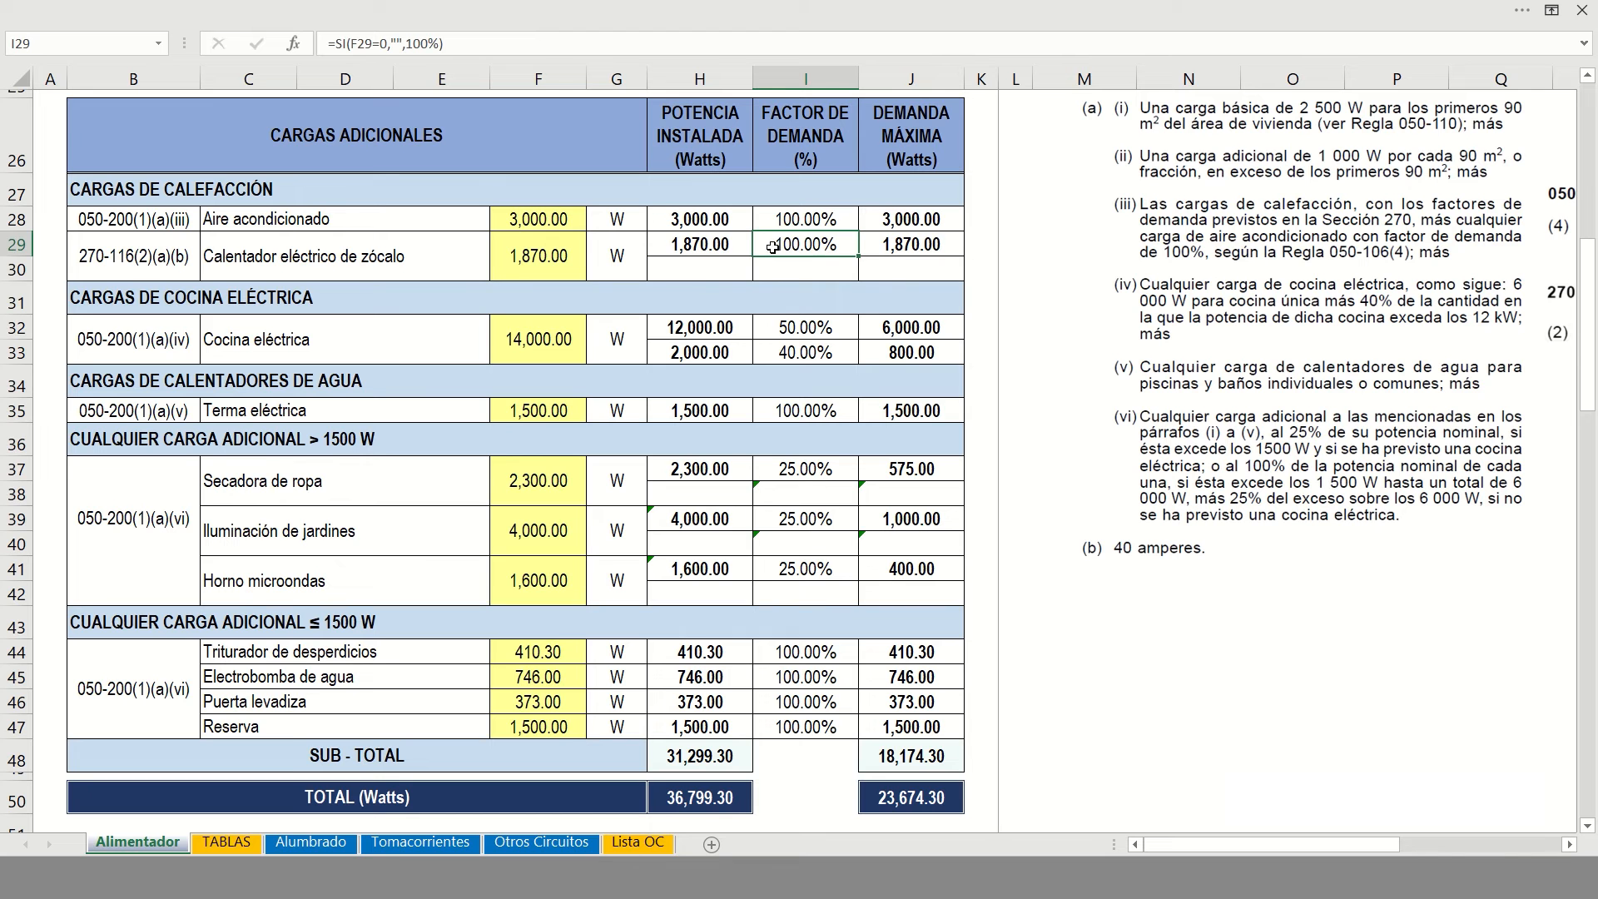
pyautogui.click(901, 251)
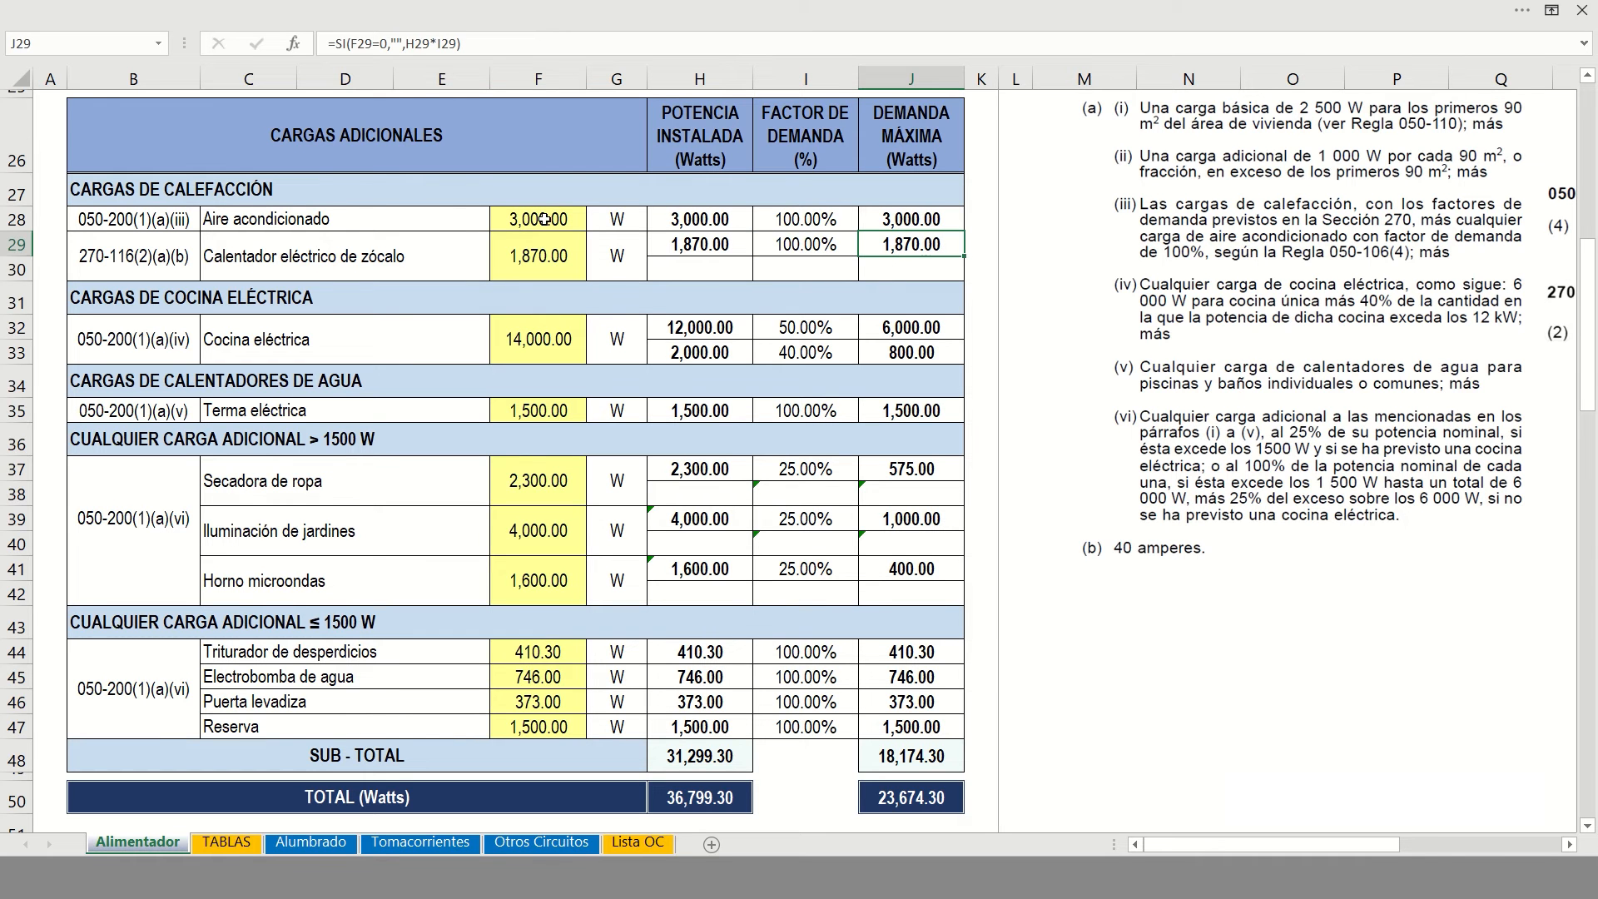
# Compare the entered loads for Aire acondicionado and Calentador eléctrico de zócalo under the heating loads
pyautogui.click(547, 250)
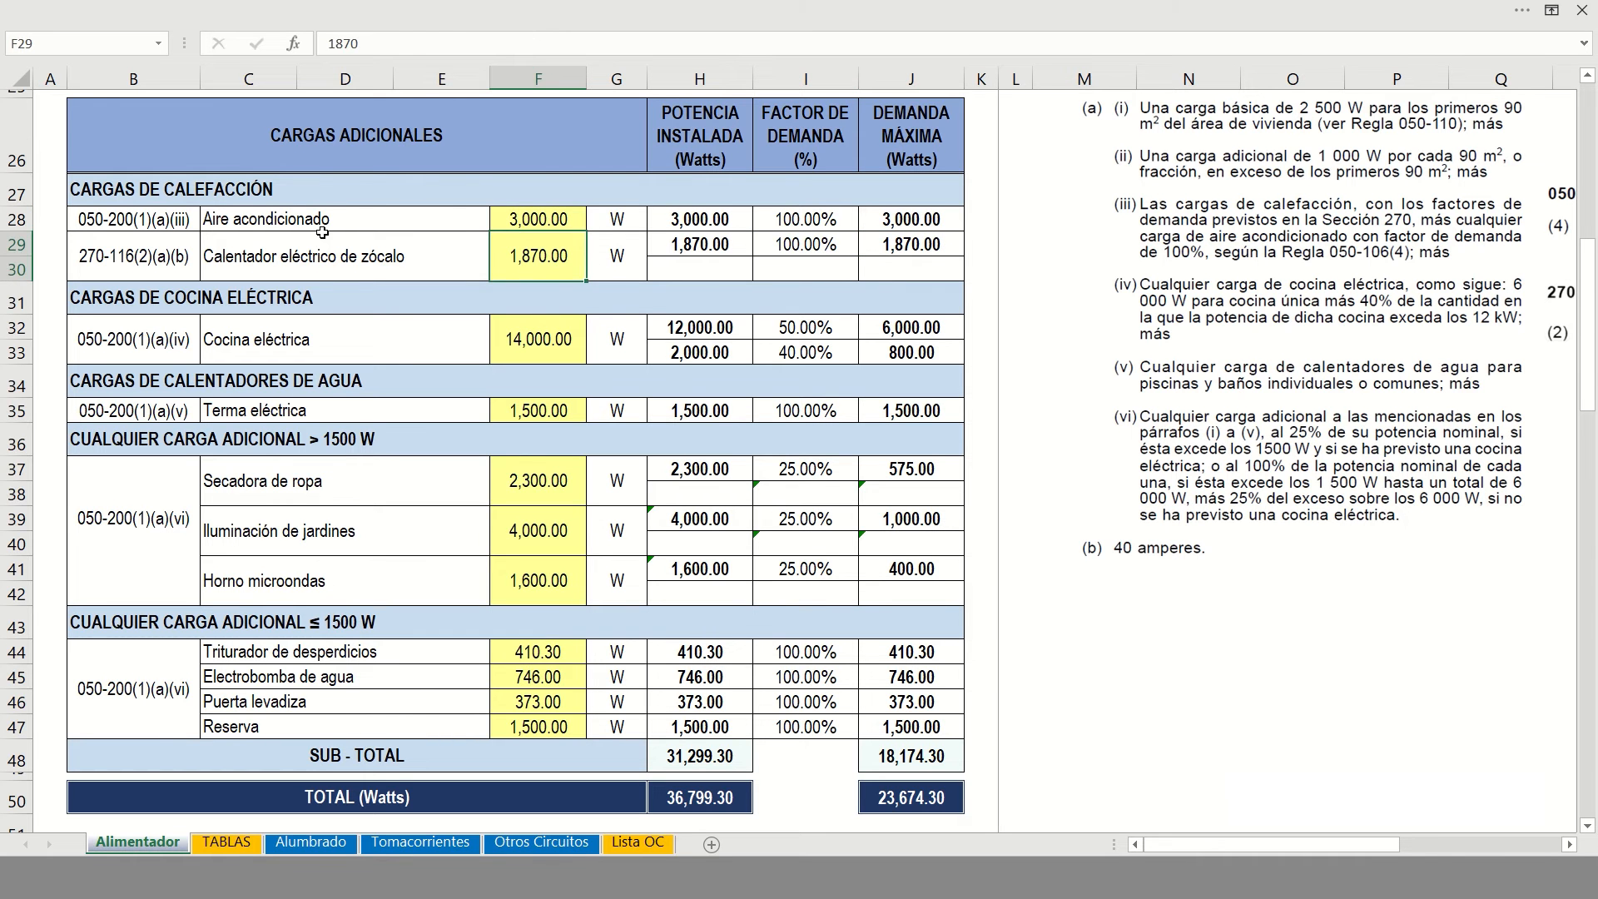
pyautogui.click(907, 248)
pyautogui.click(547, 222)
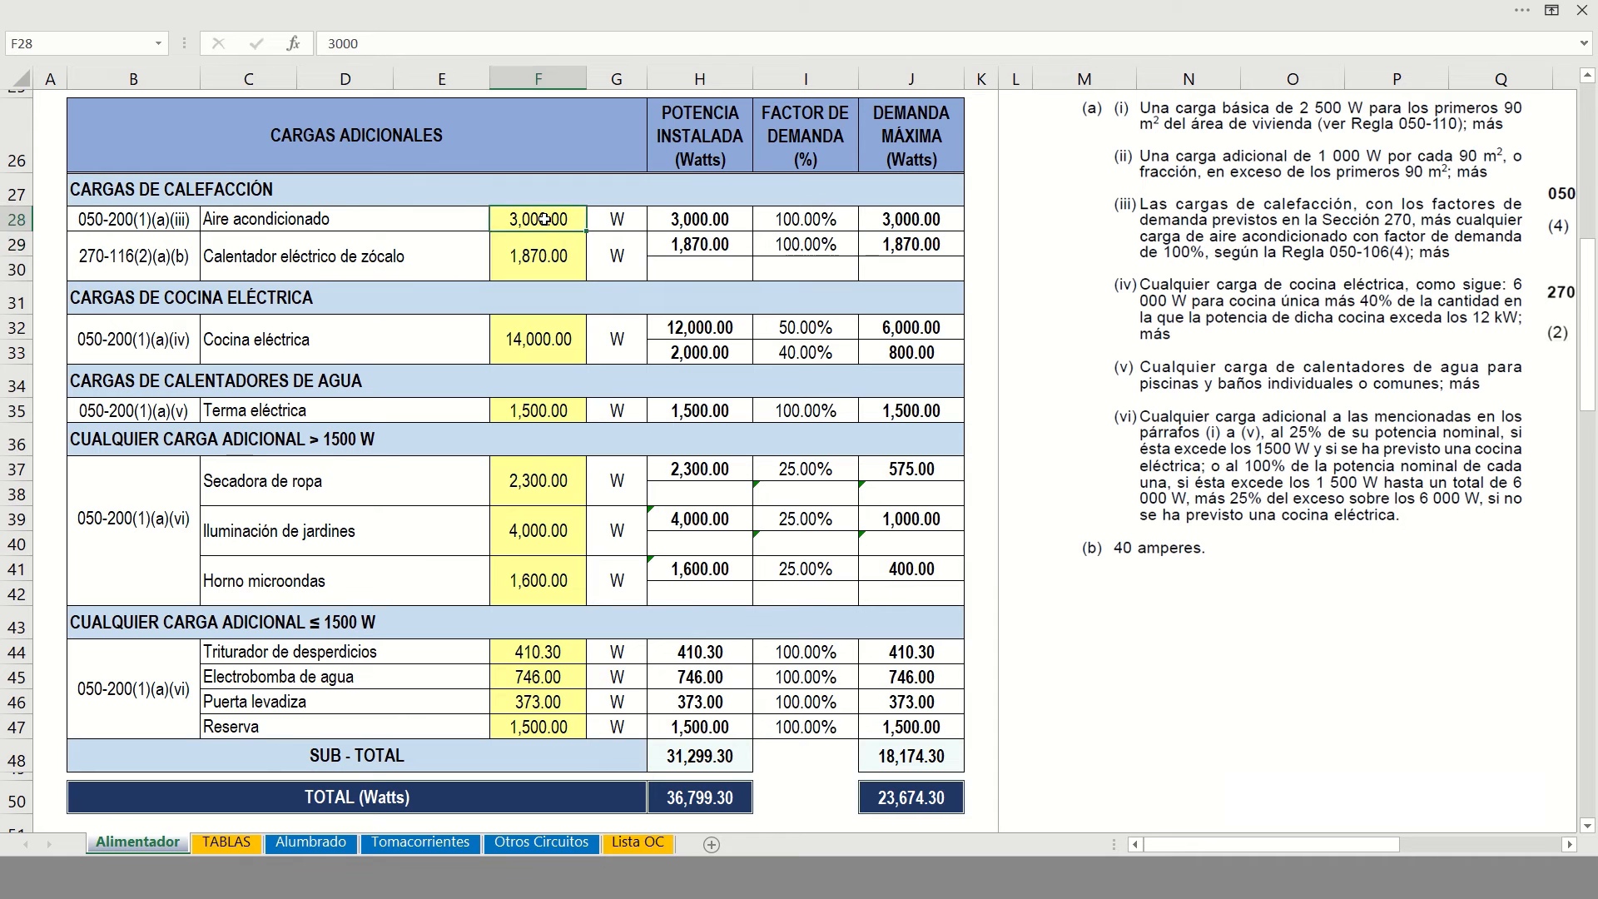
pyautogui.click(549, 258)
pyautogui.click(298, 223)
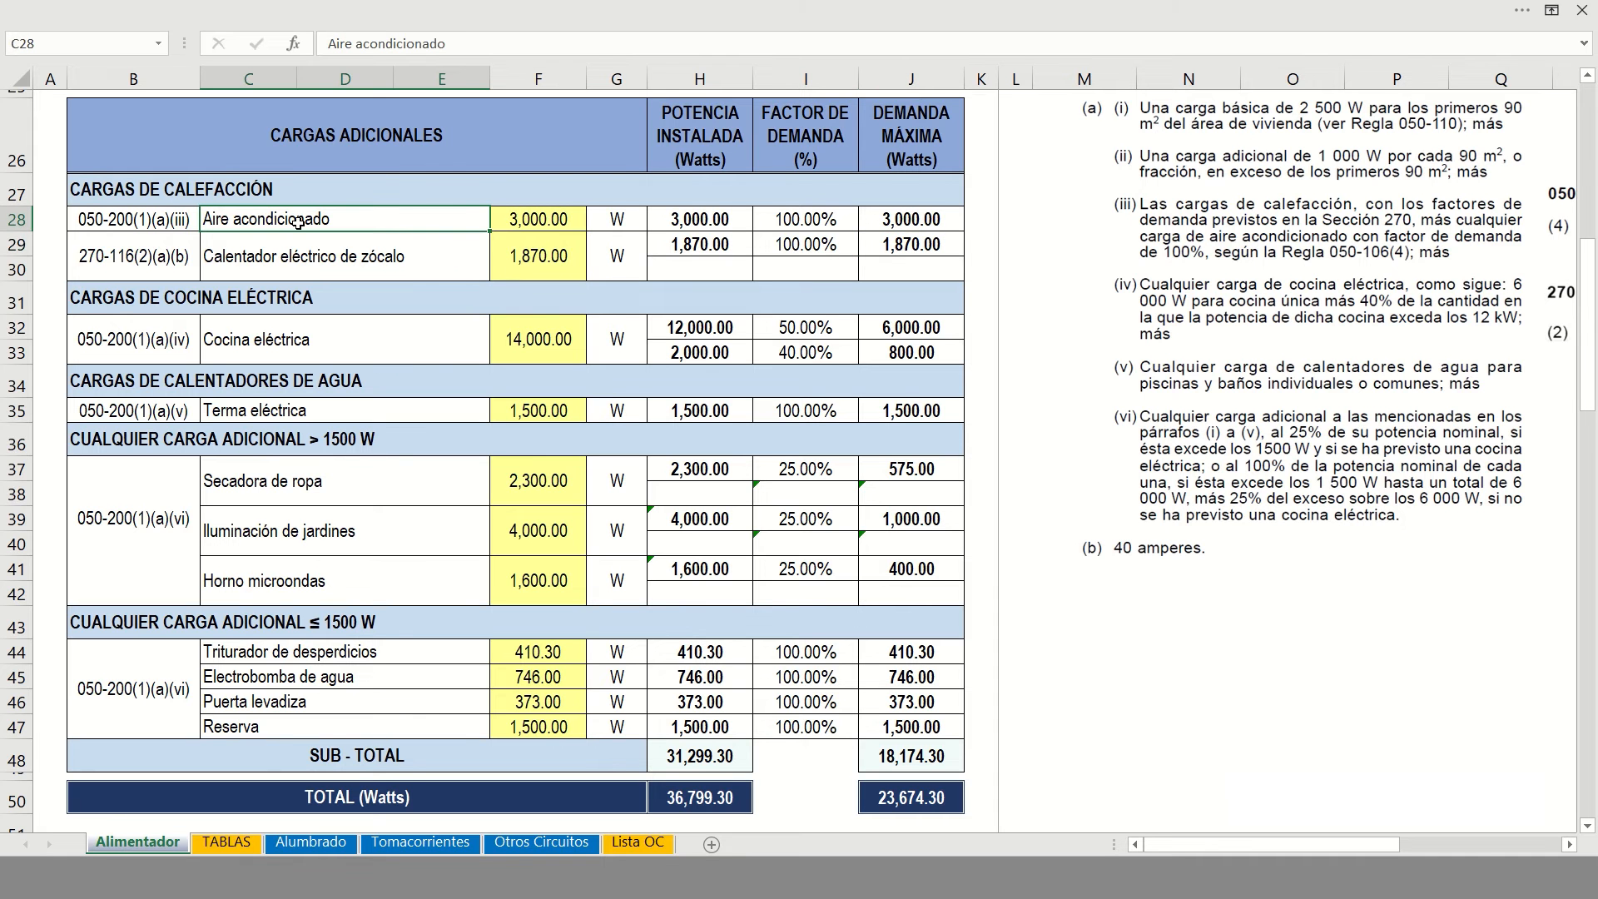
pyautogui.click(322, 267)
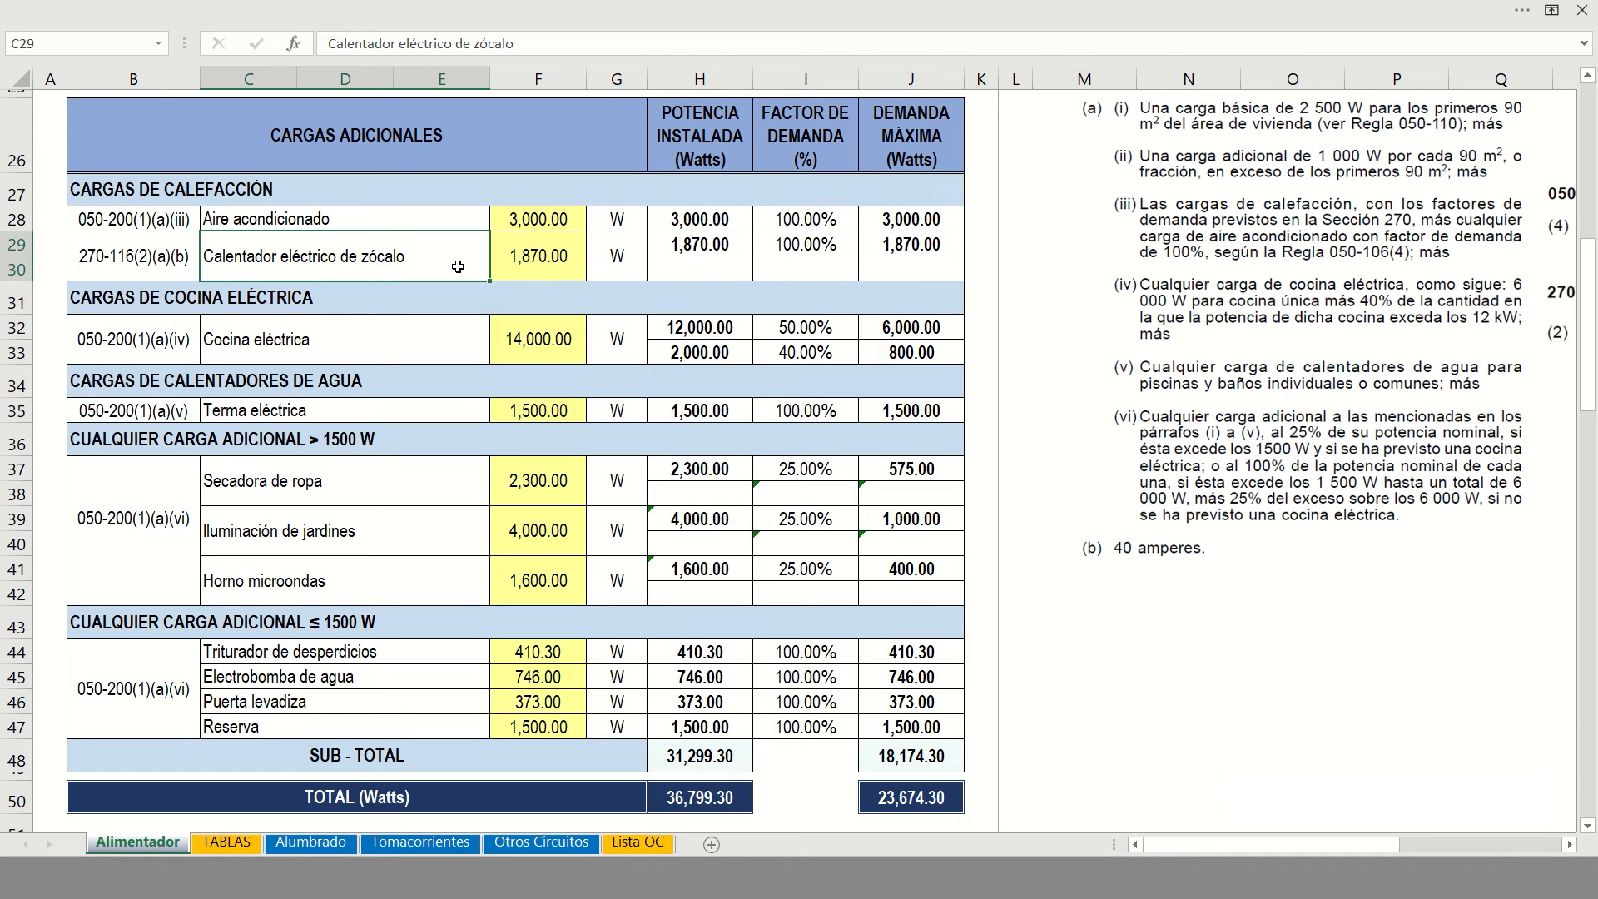
pyautogui.click(548, 218)
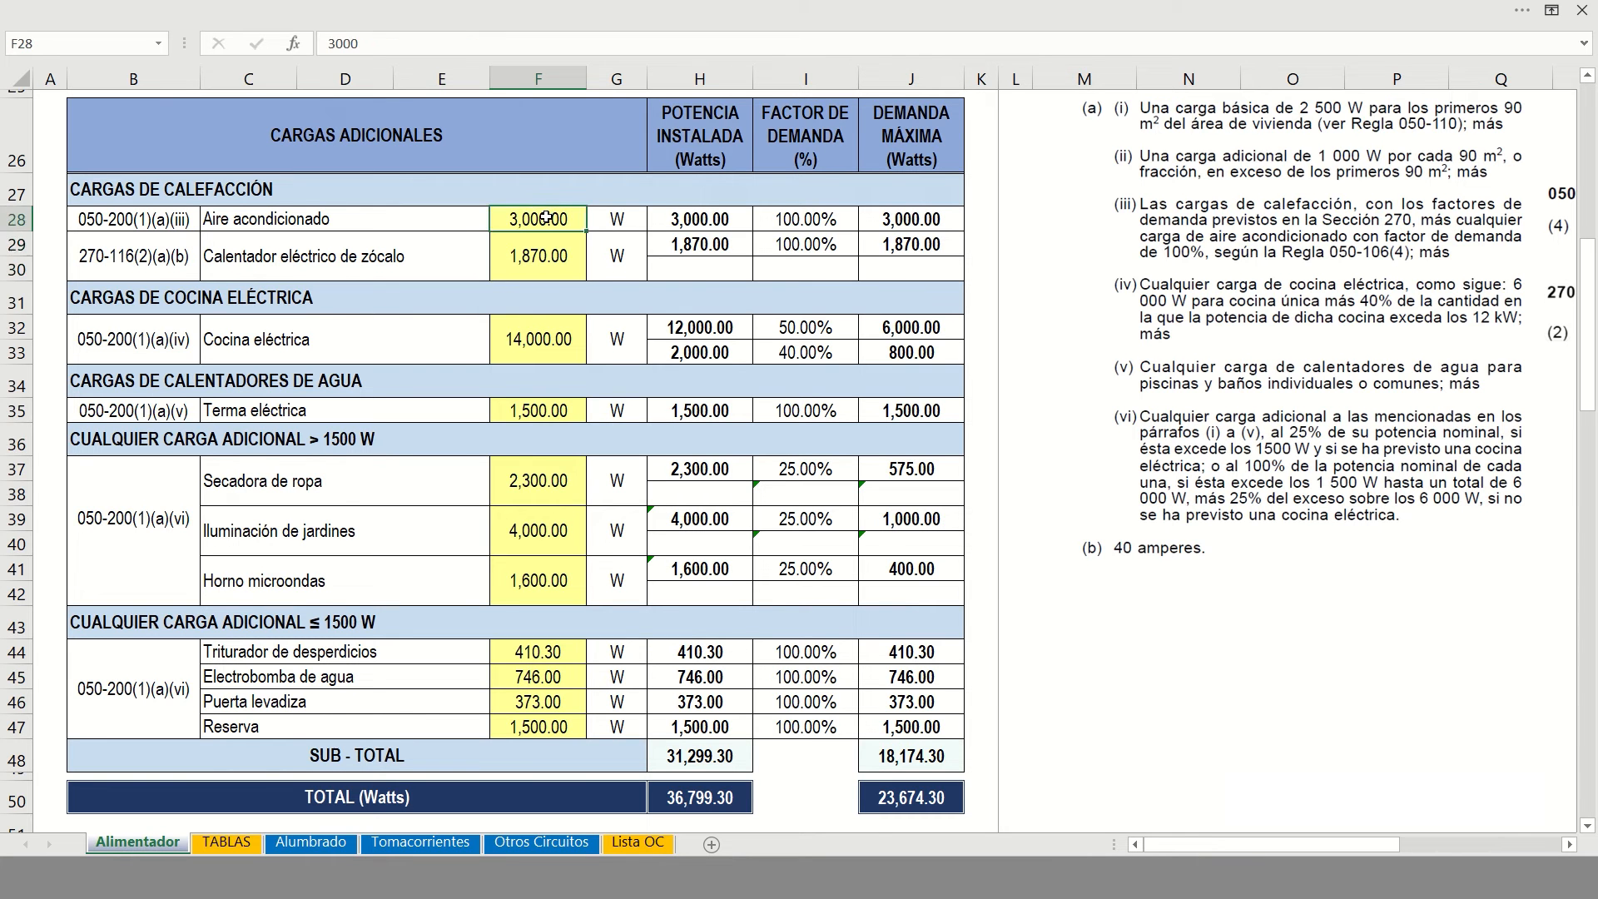
pyautogui.click(548, 246)
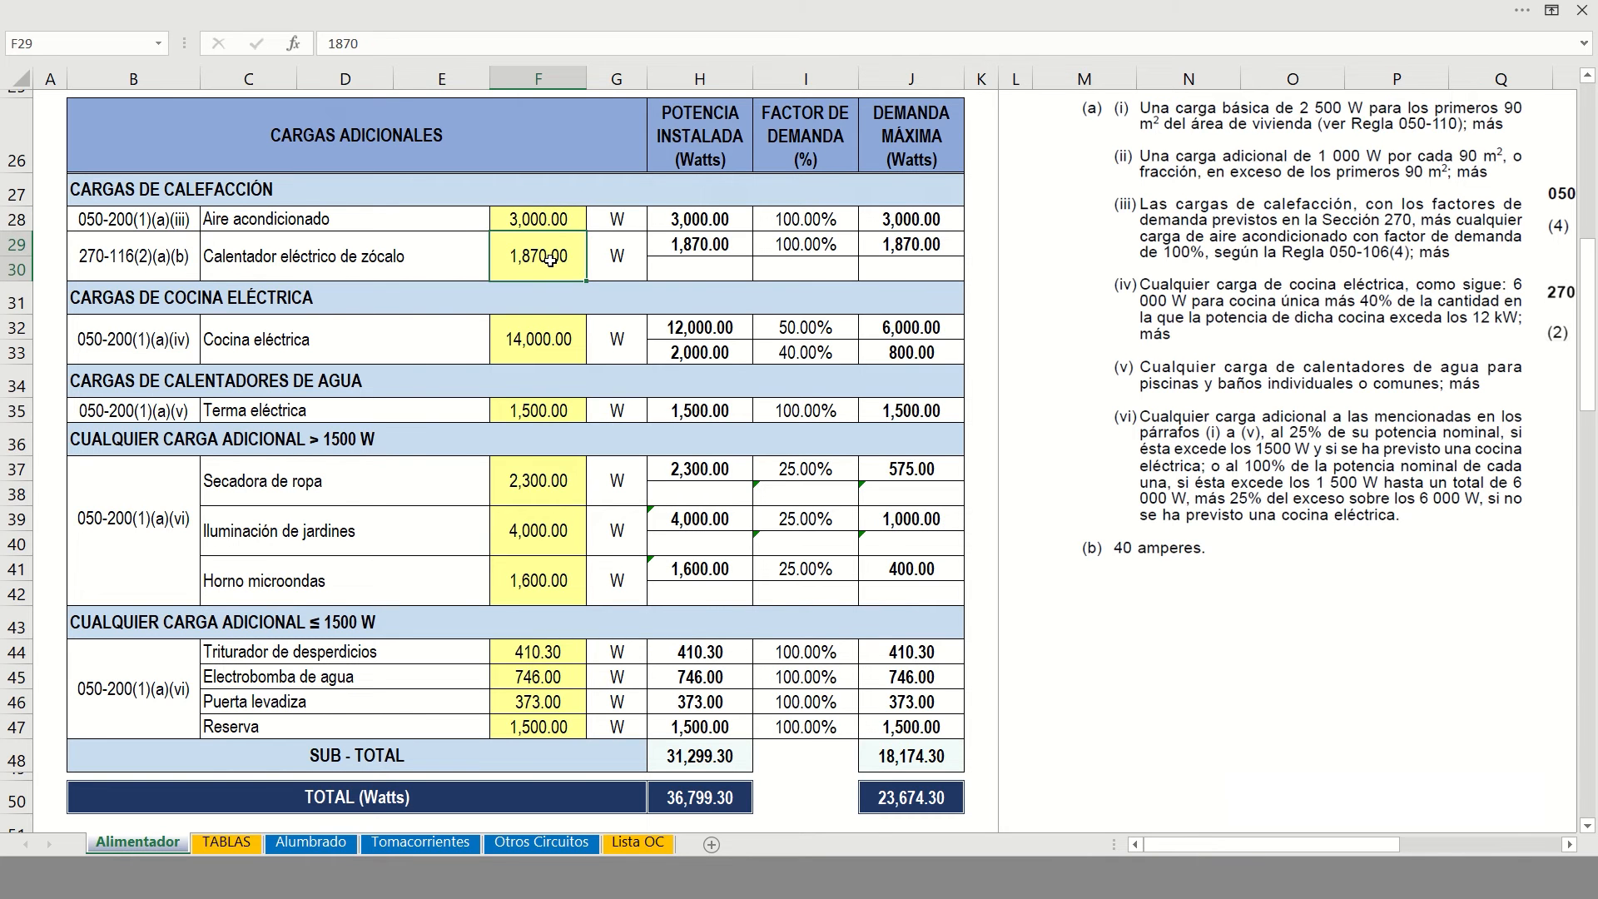
pyautogui.click(547, 221)
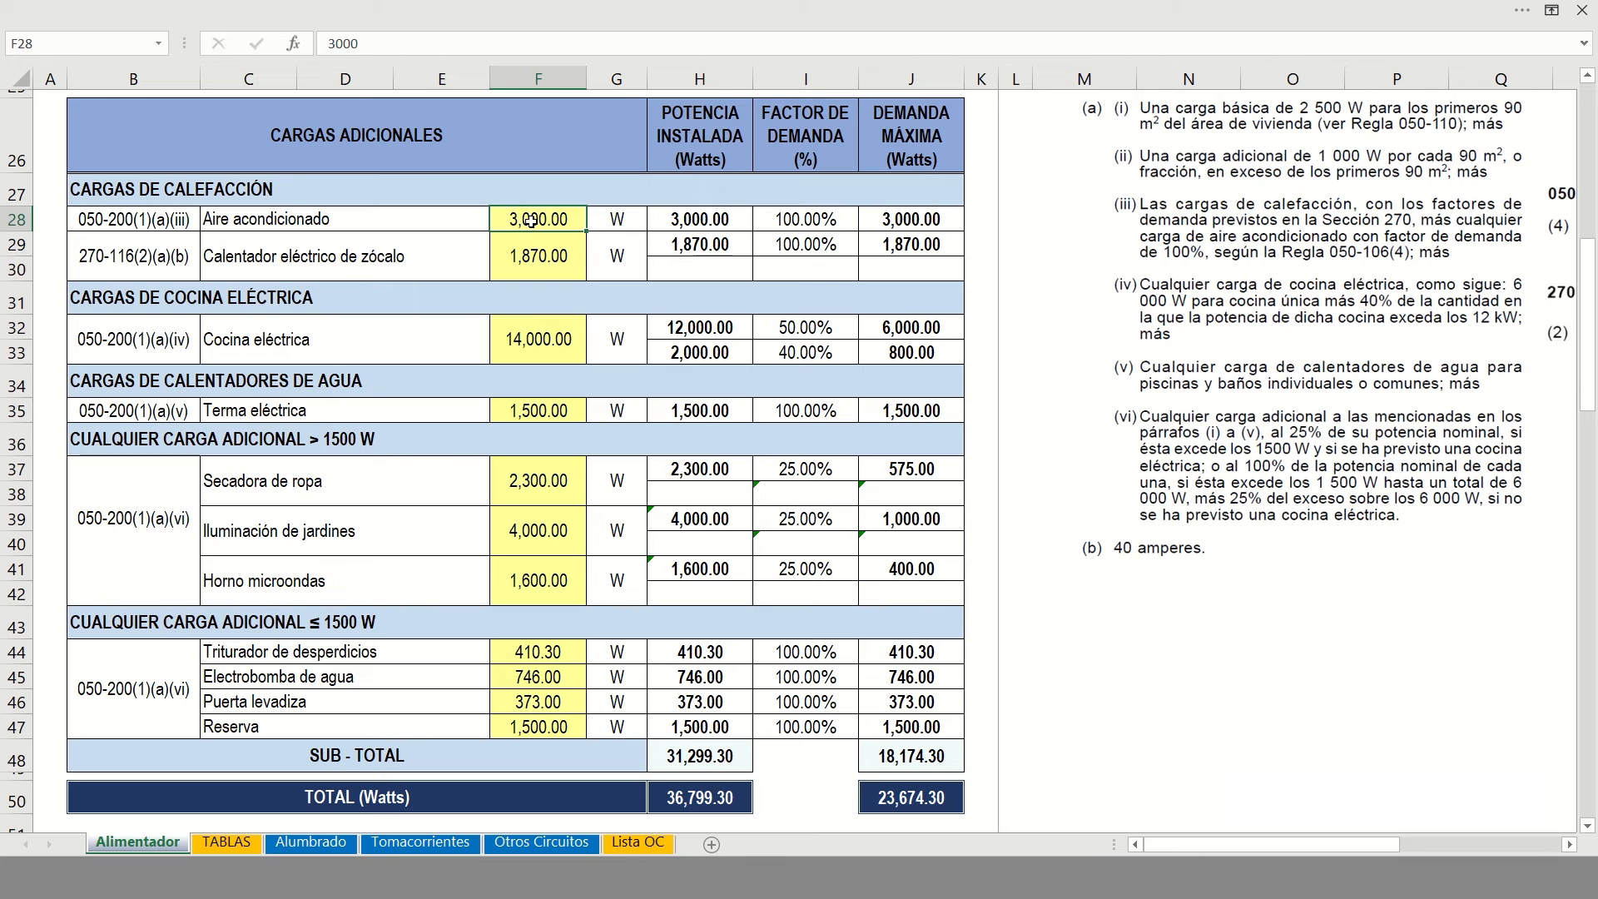
pyautogui.click(541, 246)
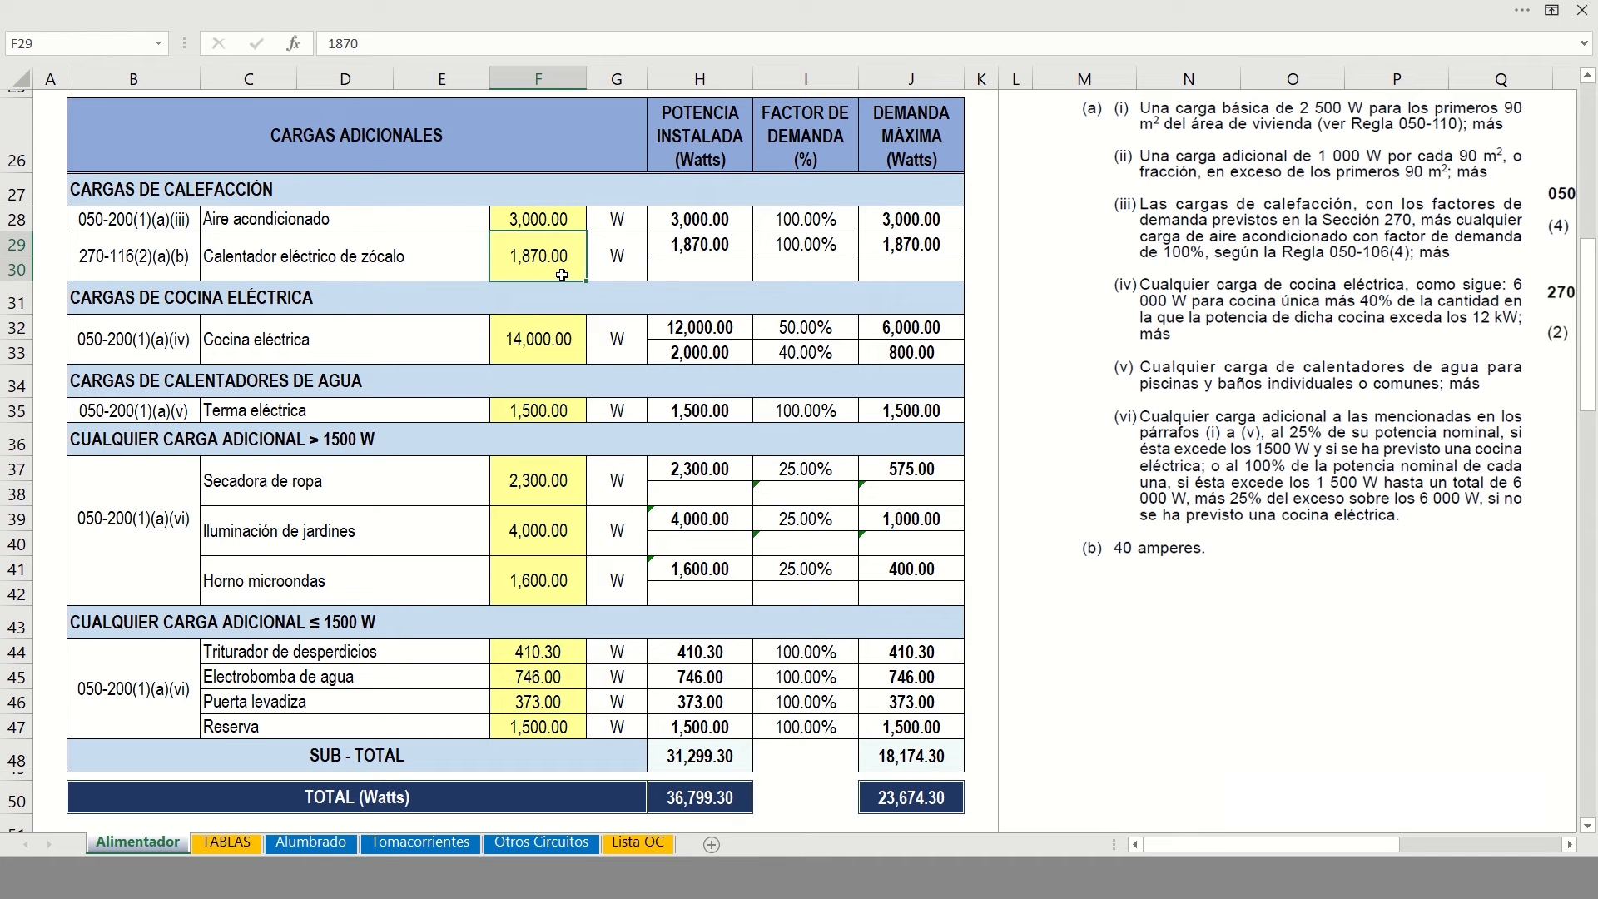
# Examine the Cocina eléctrica entered load and the installed power, demand factor and maximum demand in its two rows
pyautogui.click(360, 298)
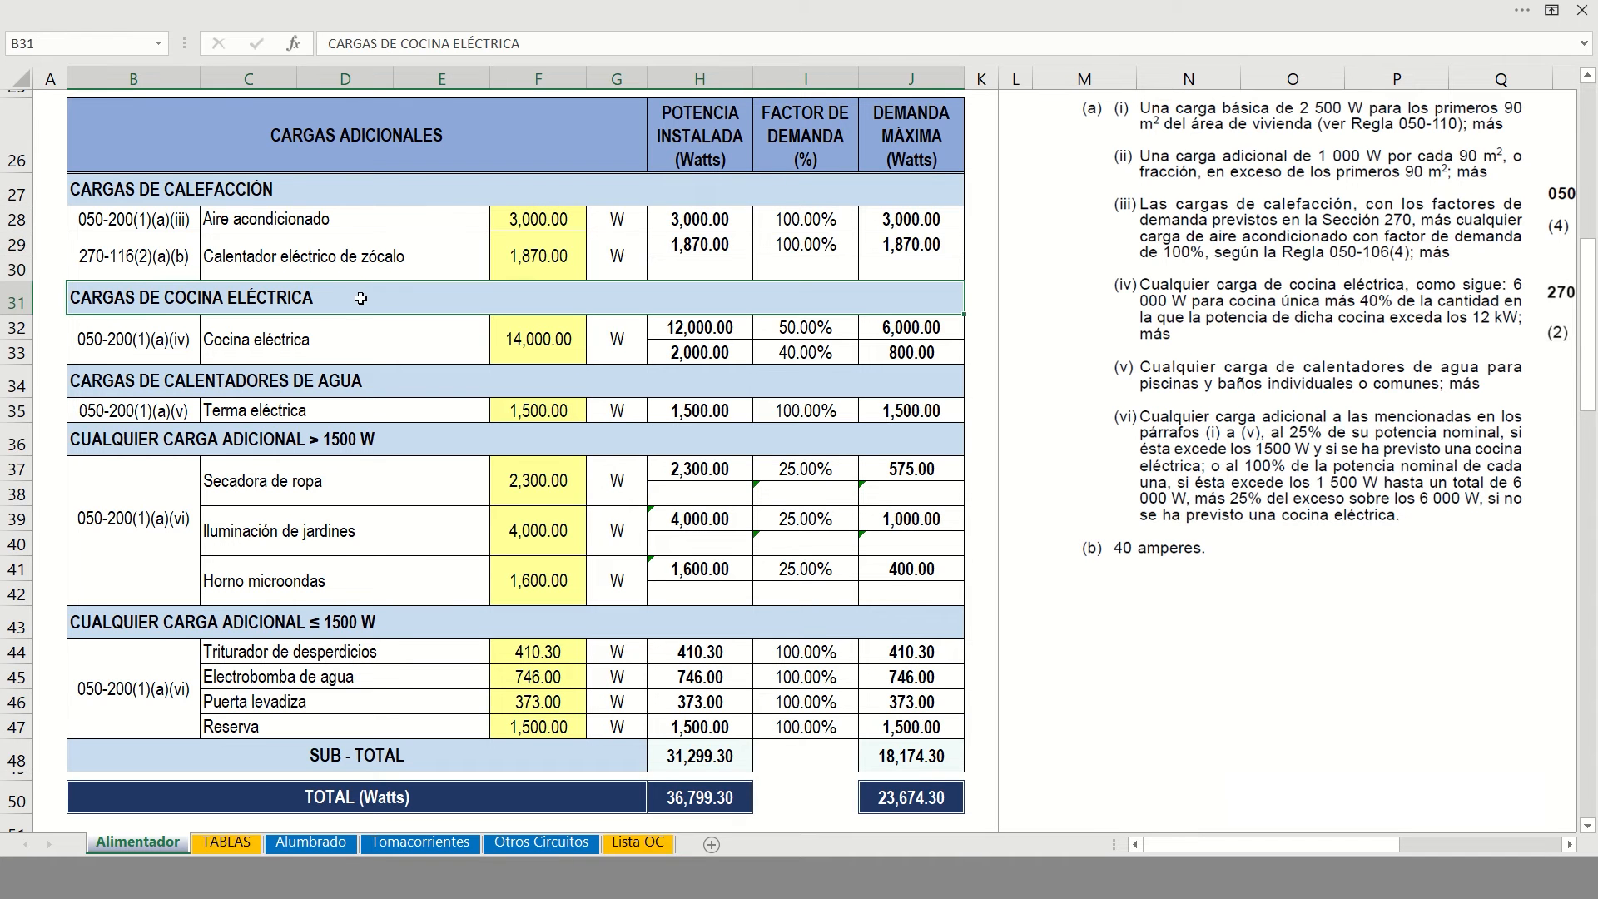
pyautogui.click(549, 351)
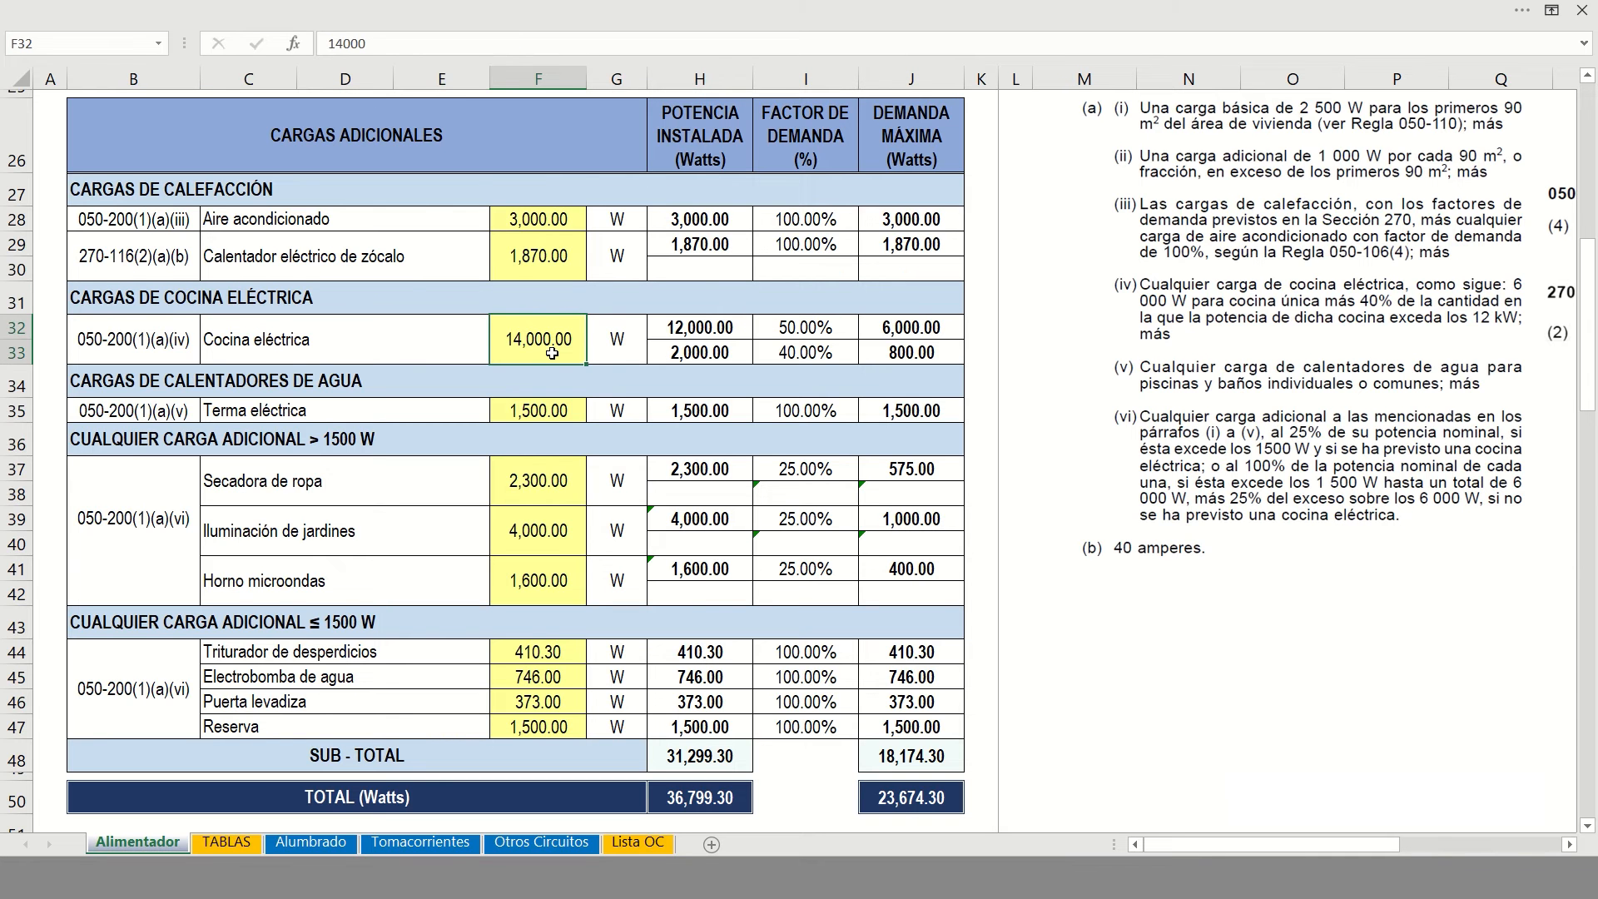
pyautogui.click(919, 331)
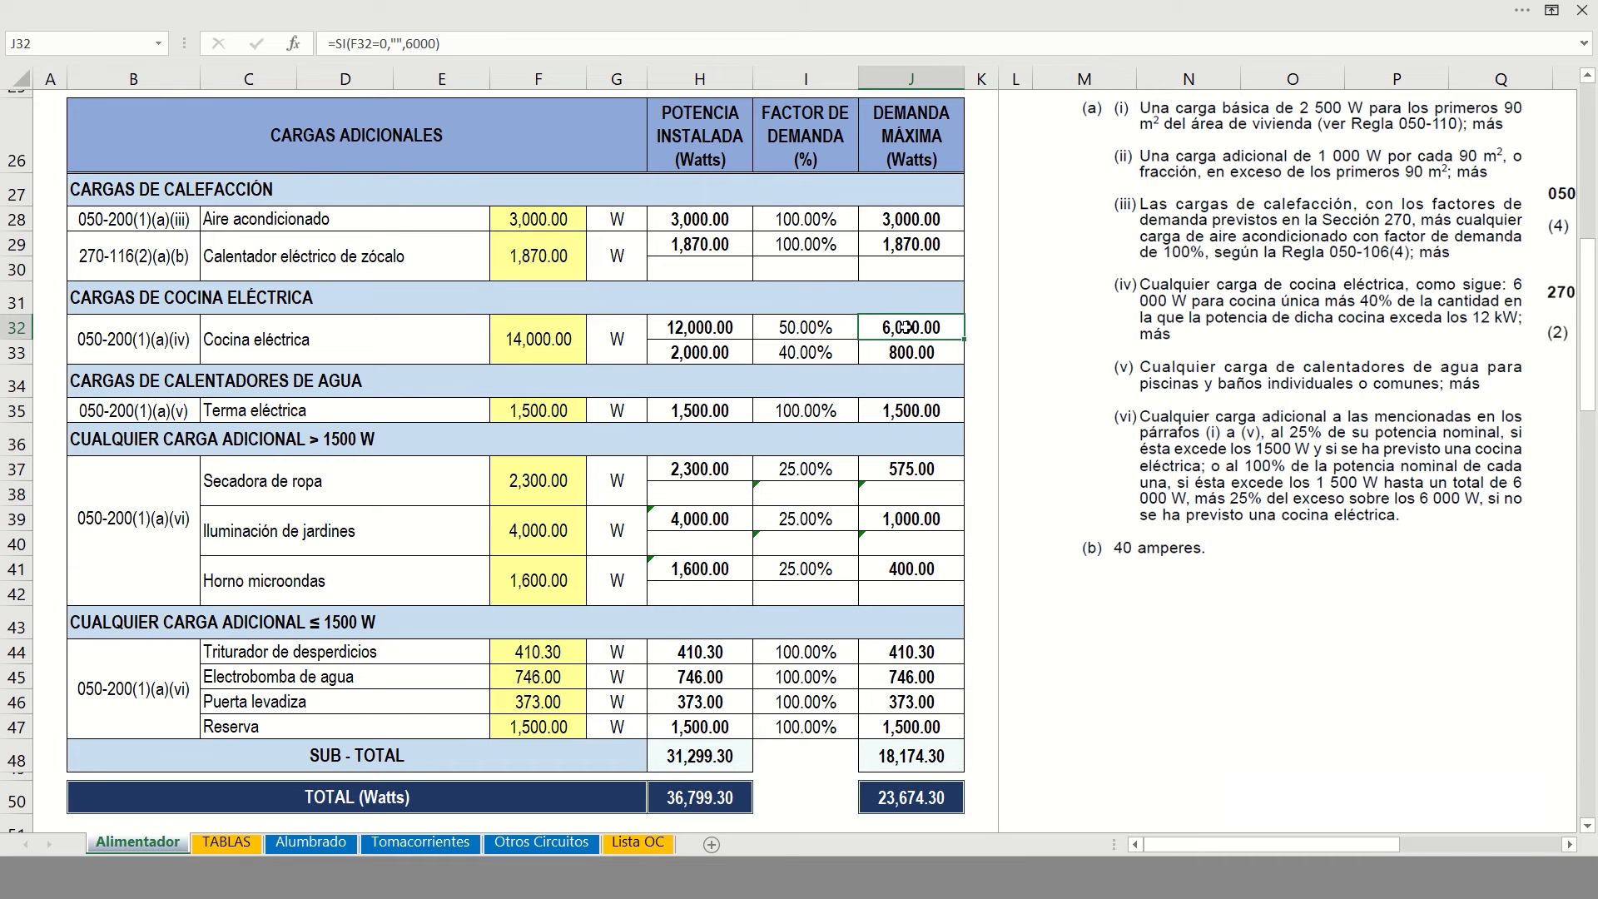
pyautogui.click(822, 356)
pyautogui.click(553, 356)
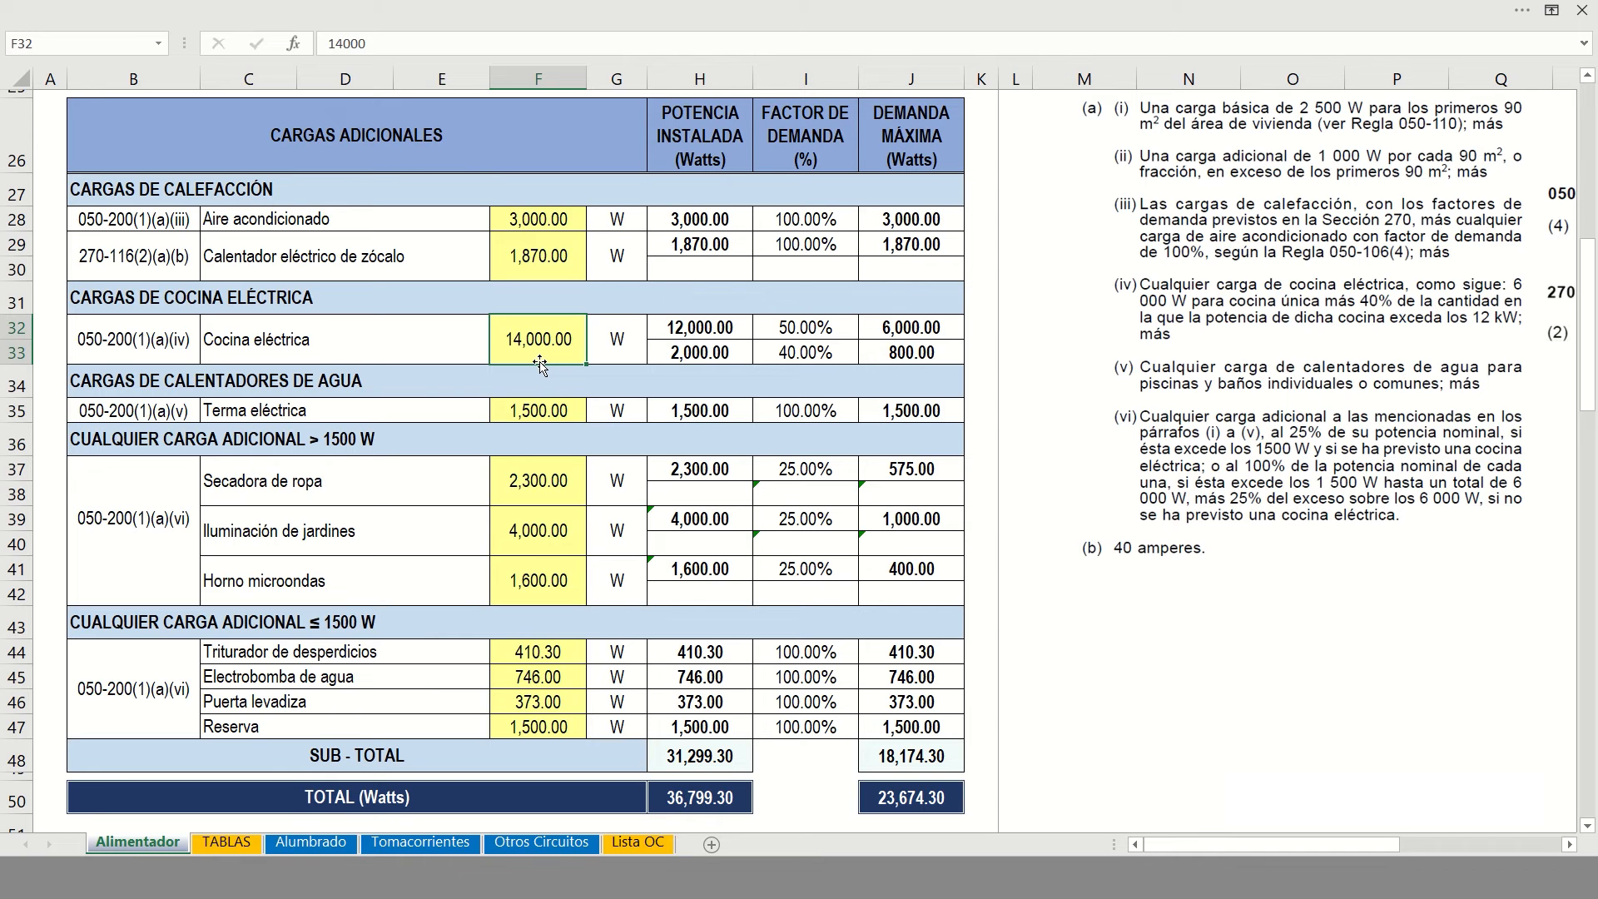
pyautogui.click(683, 331)
pyautogui.click(910, 327)
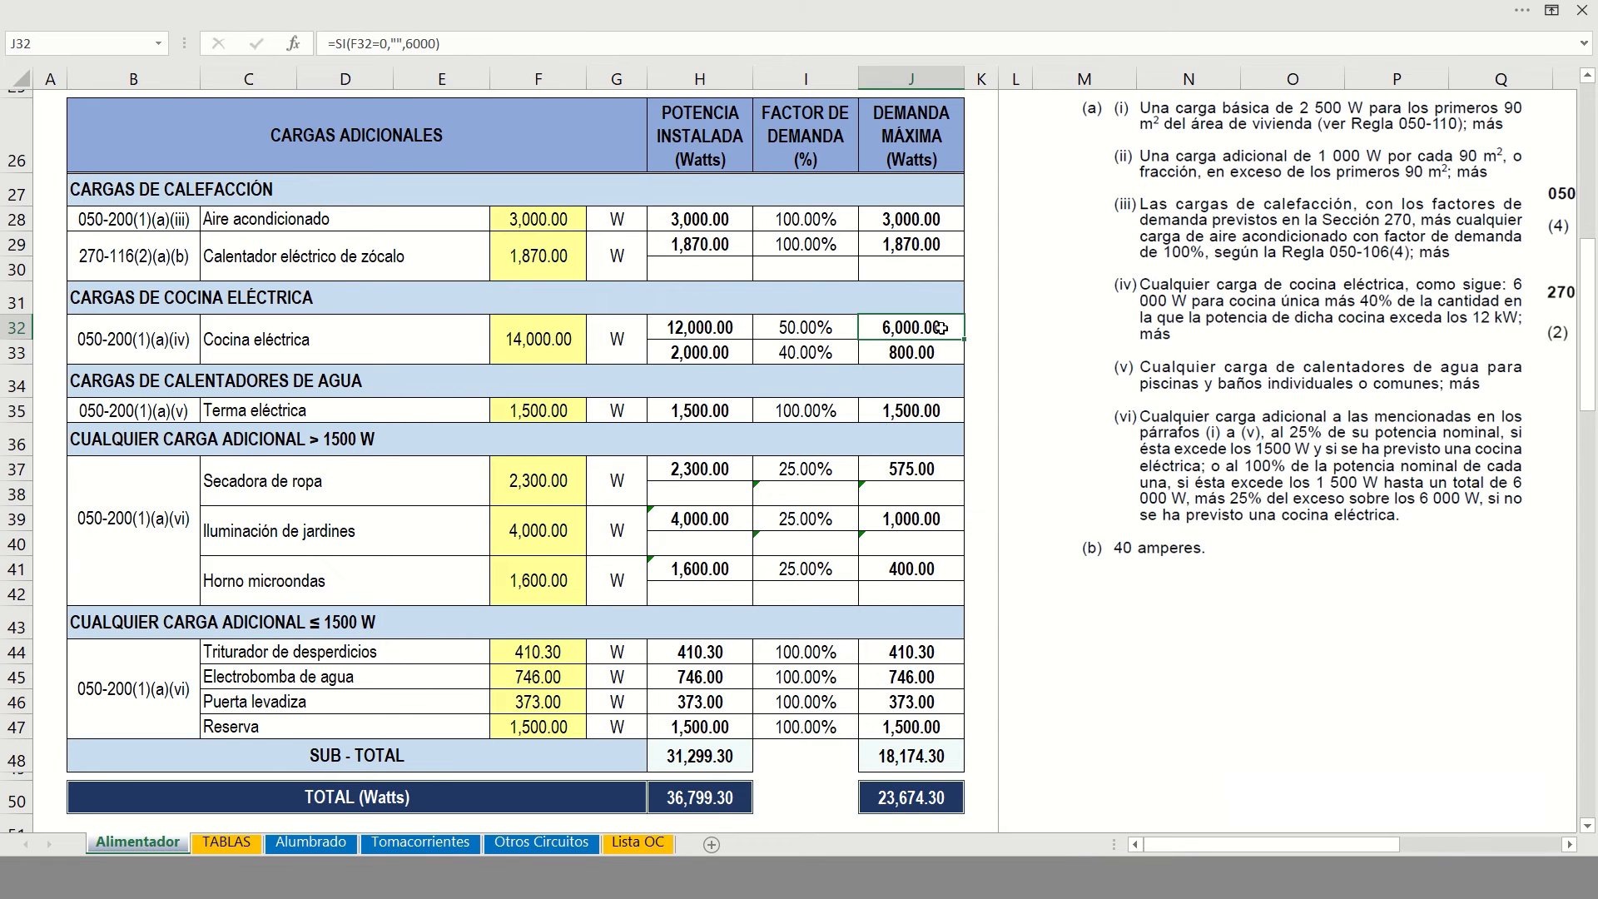
pyautogui.click(697, 354)
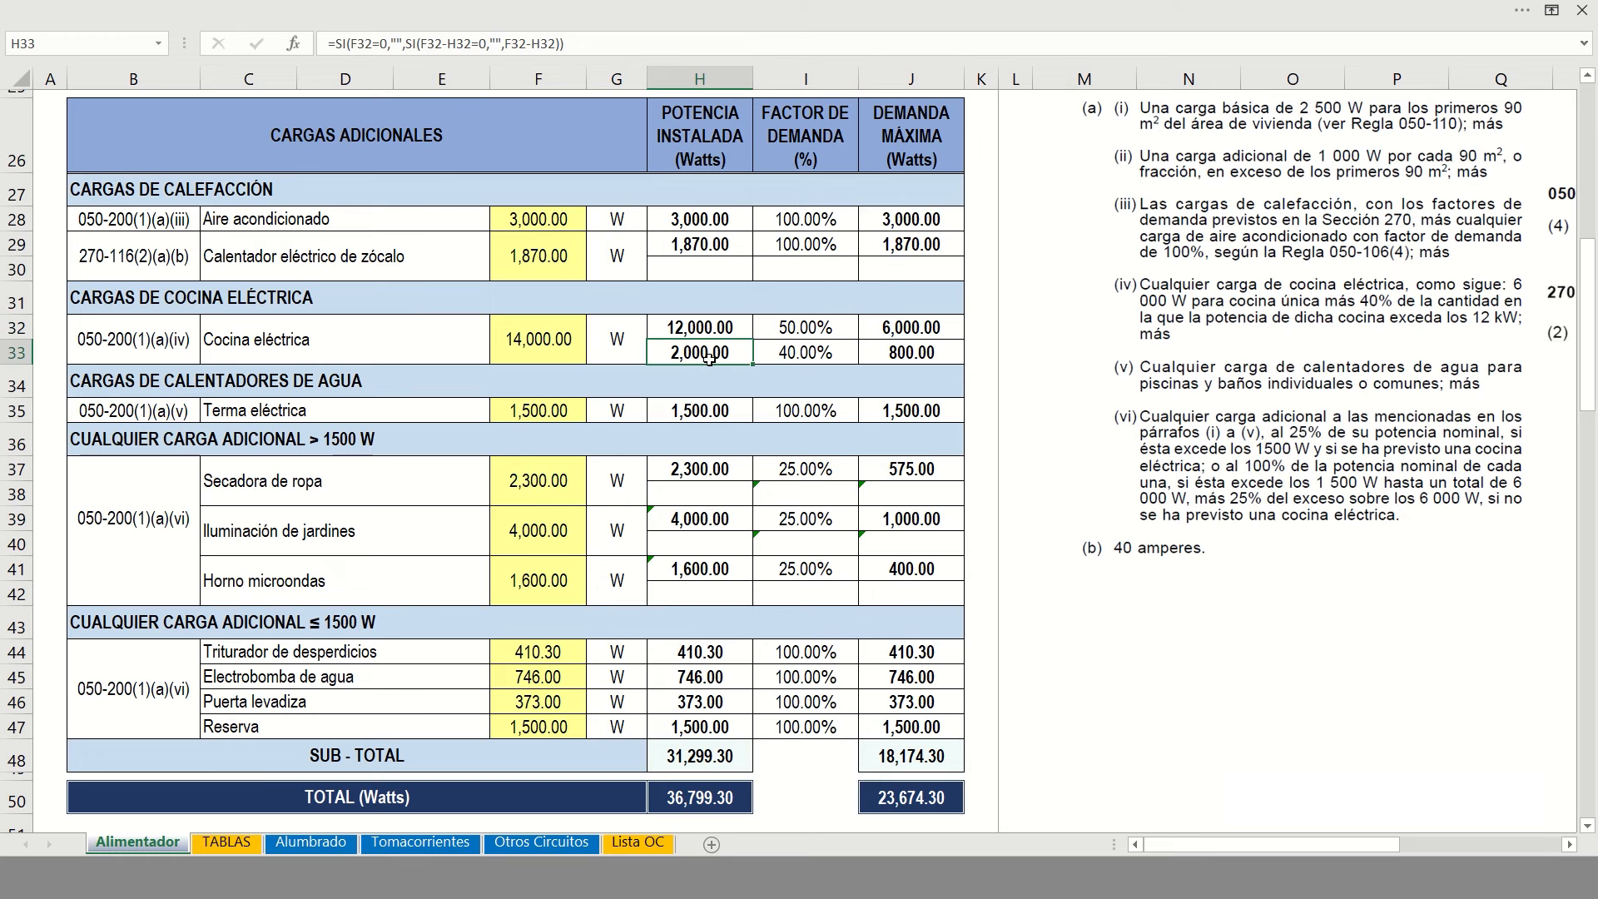
pyautogui.click(829, 356)
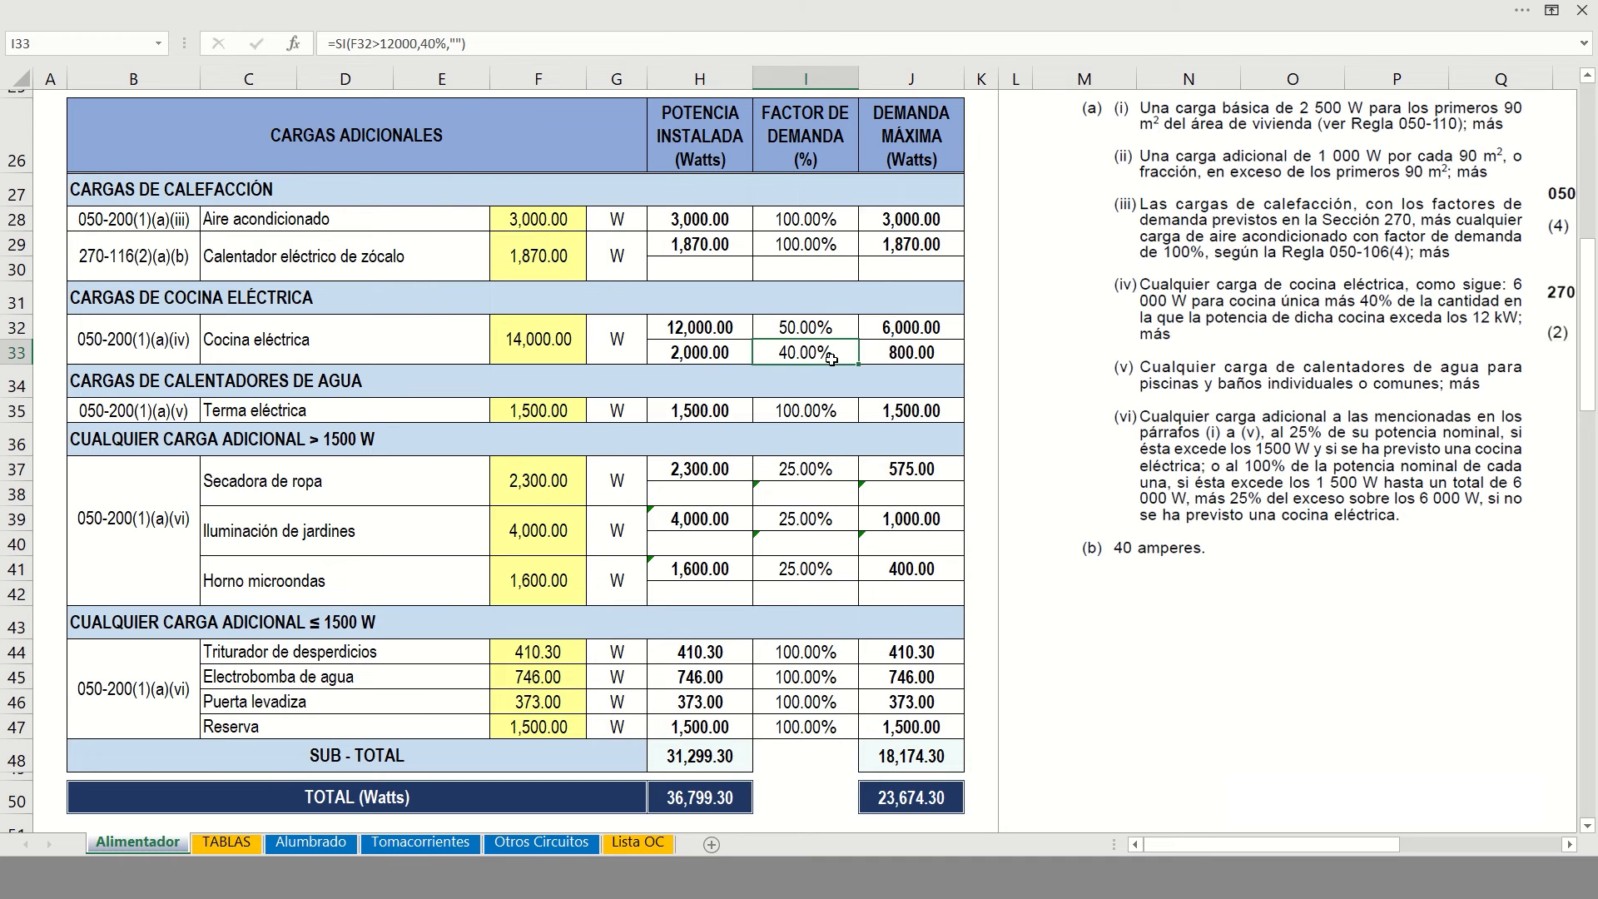
pyautogui.click(889, 358)
# Try a 16000 W load for Cocina eléctrica and examine how its two rows split the power and maximum demand
pyautogui.click(548, 353)
pyautogui.write('16000')
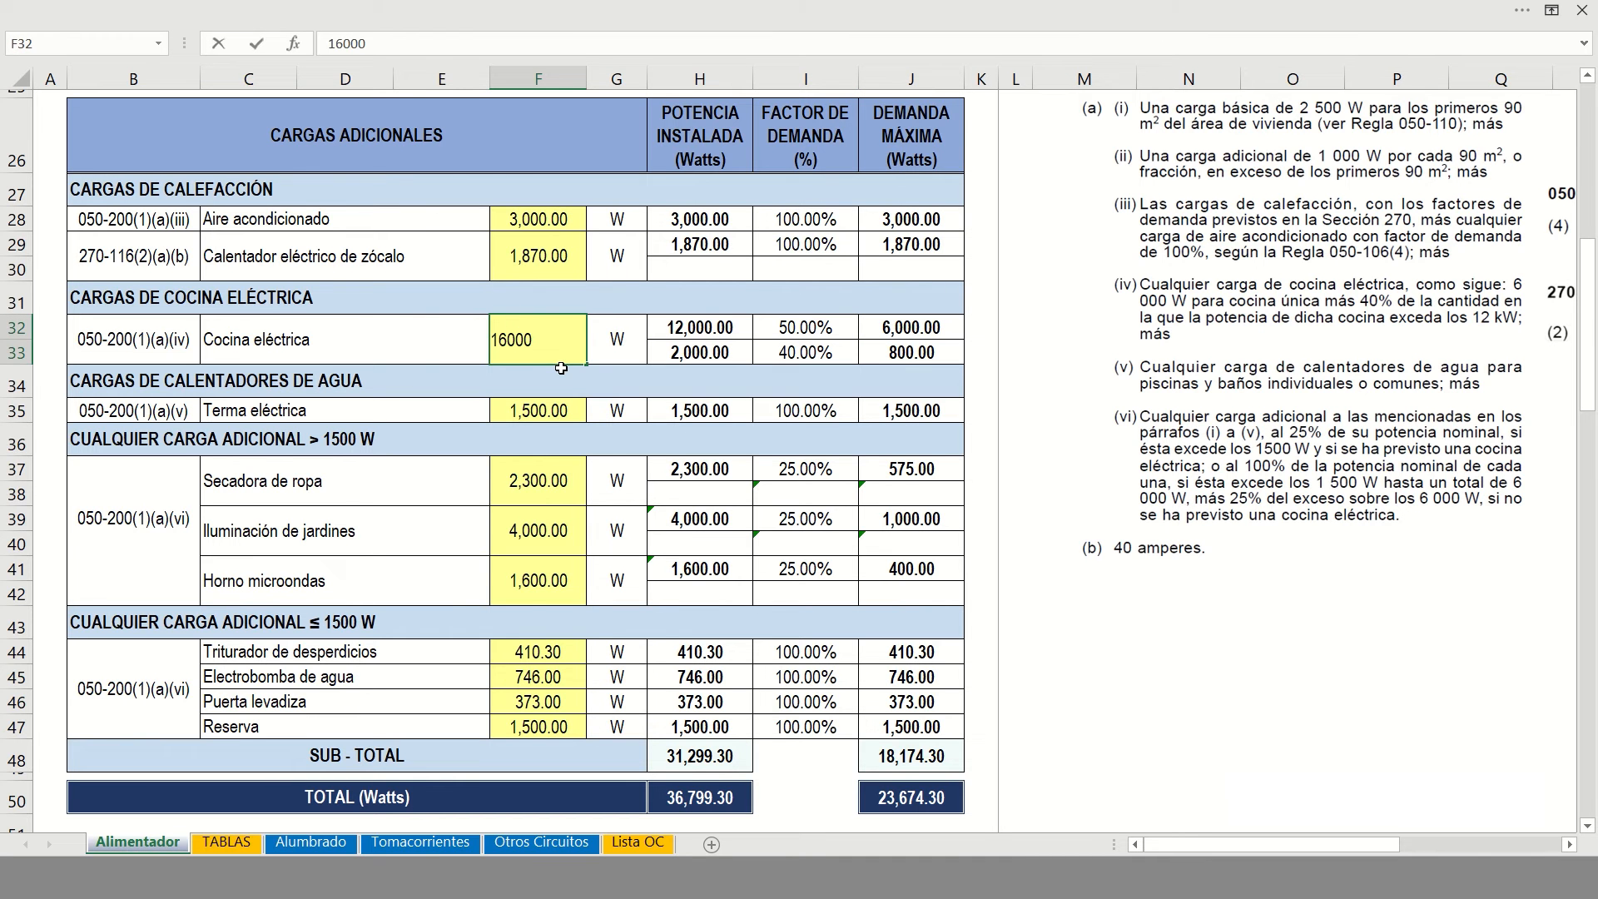
pyautogui.press('Return')
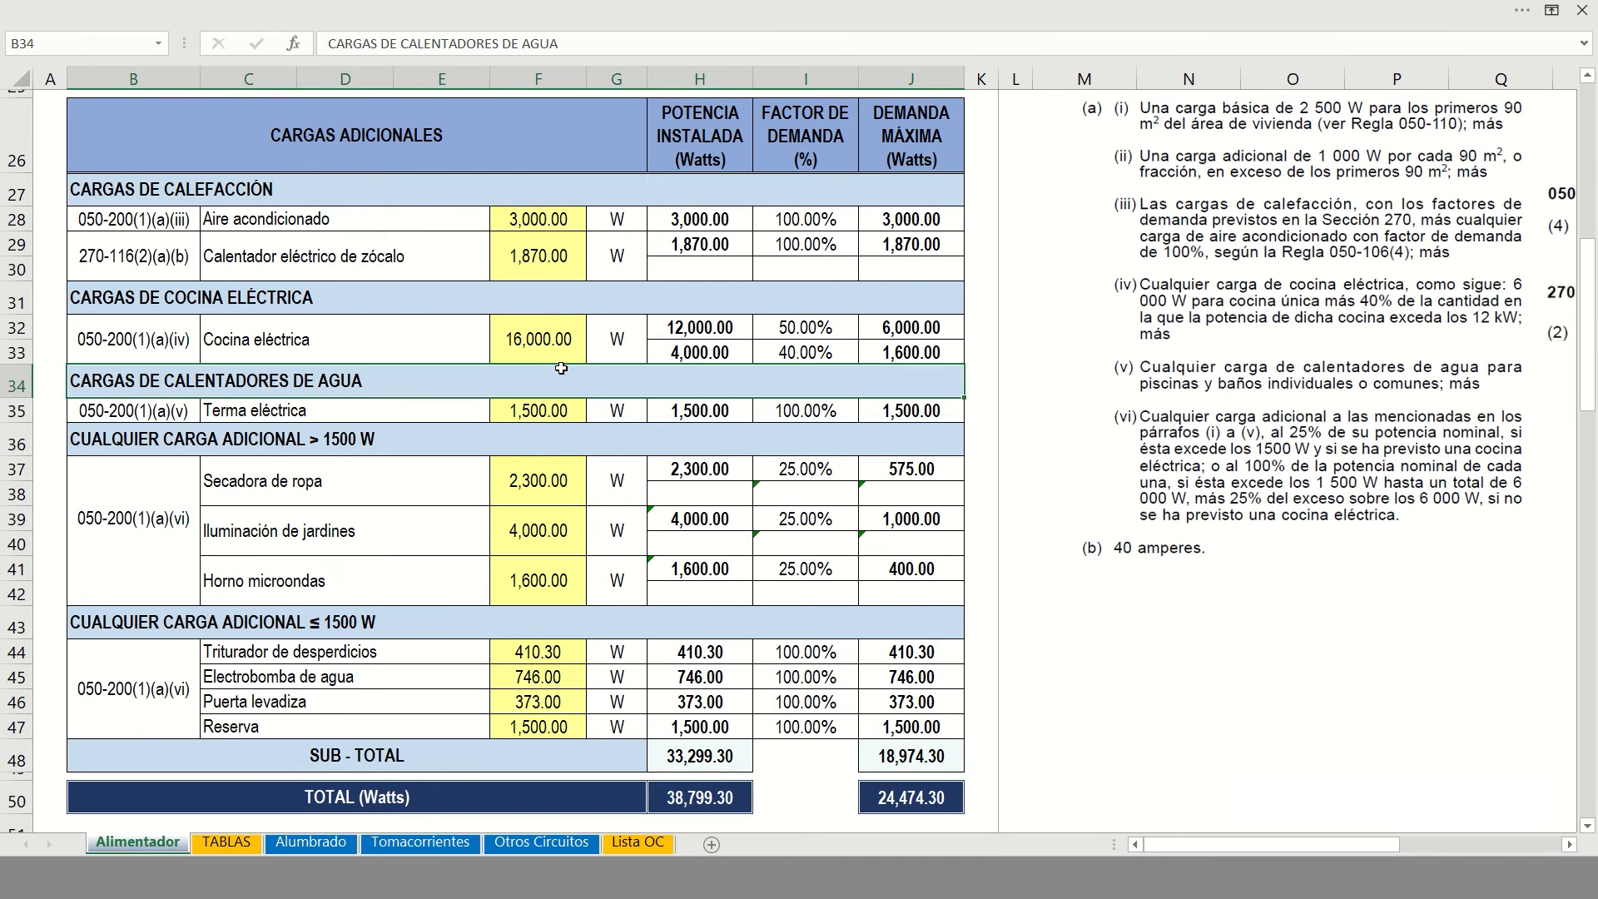
pyautogui.click(697, 330)
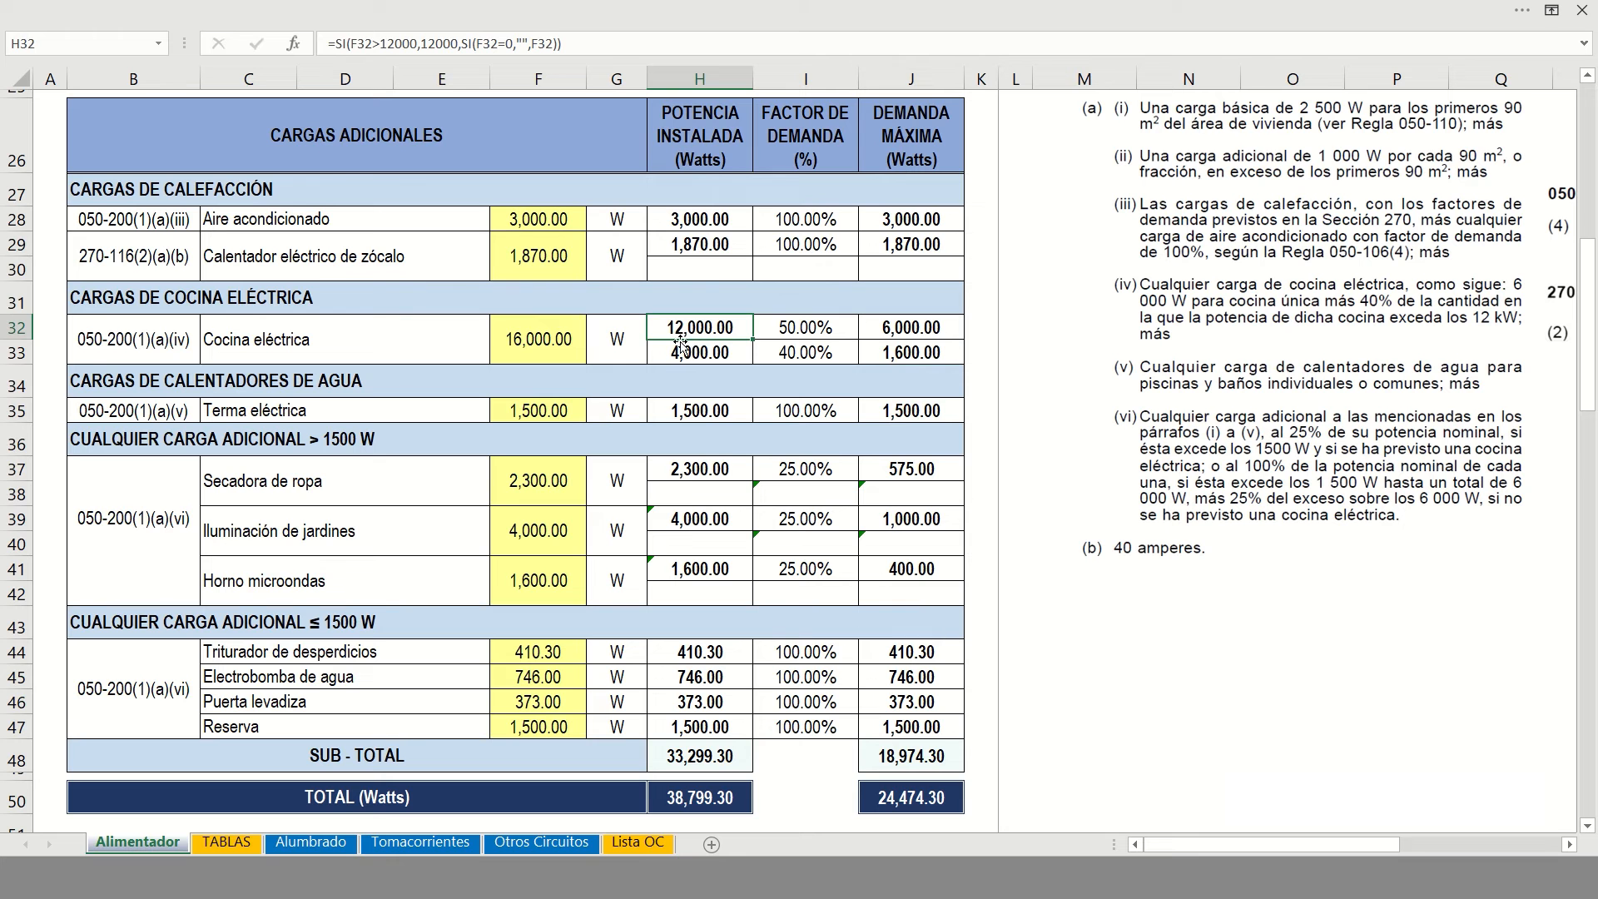
pyautogui.click(916, 329)
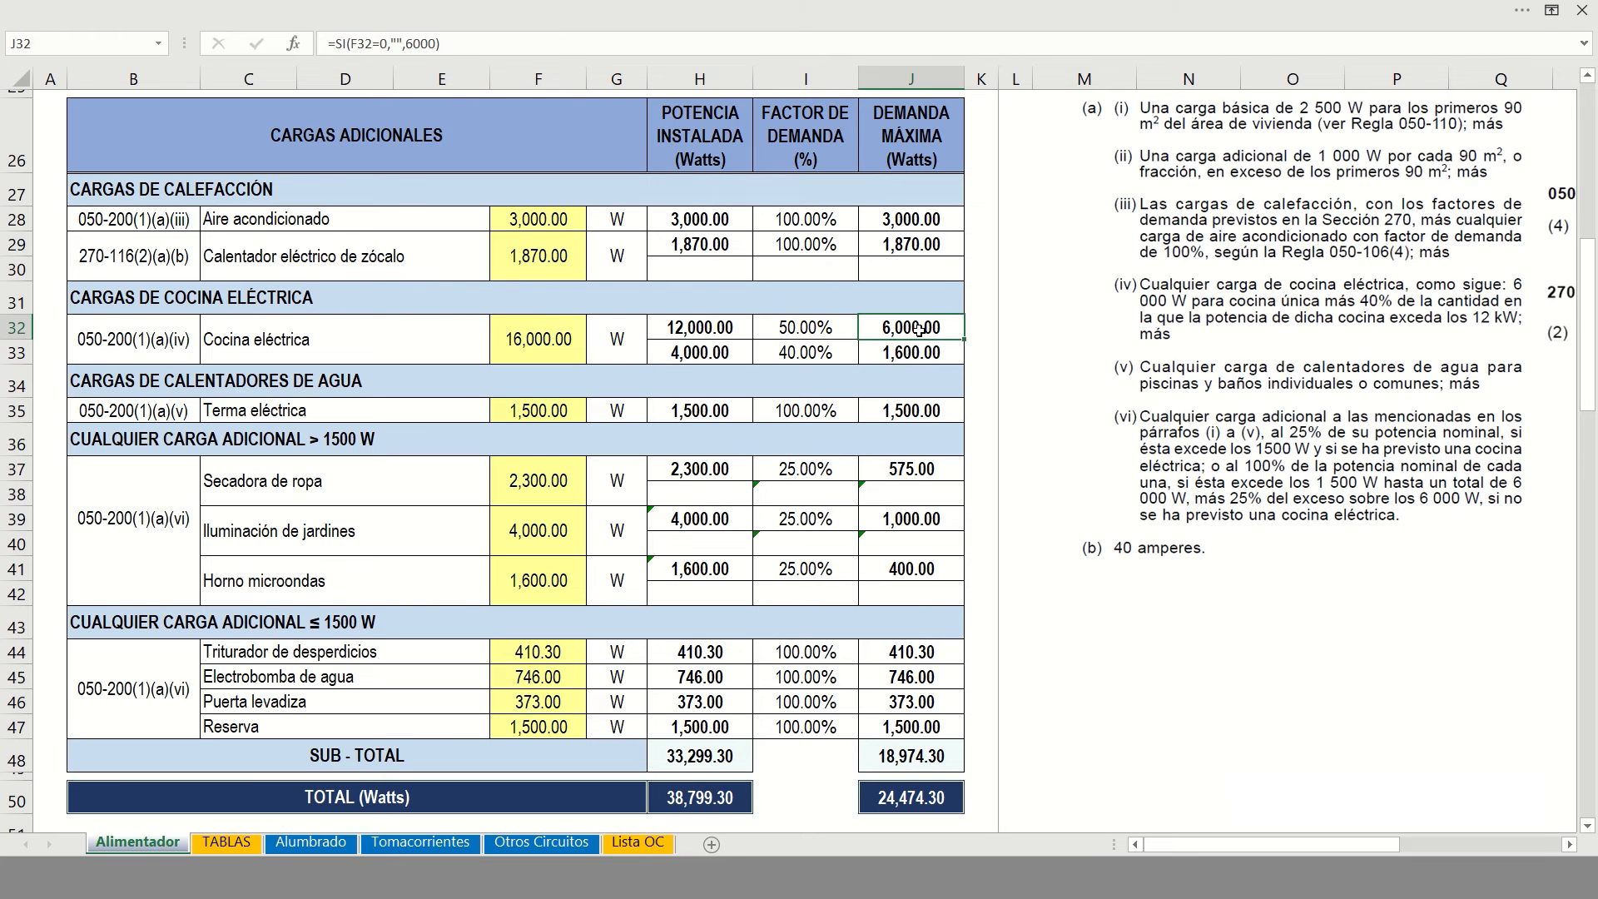
pyautogui.click(718, 357)
pyautogui.click(812, 355)
pyautogui.click(907, 354)
# Try a 10000 W load for Cocina eléctrica and check its installed power and maximum demand
pyautogui.click(549, 352)
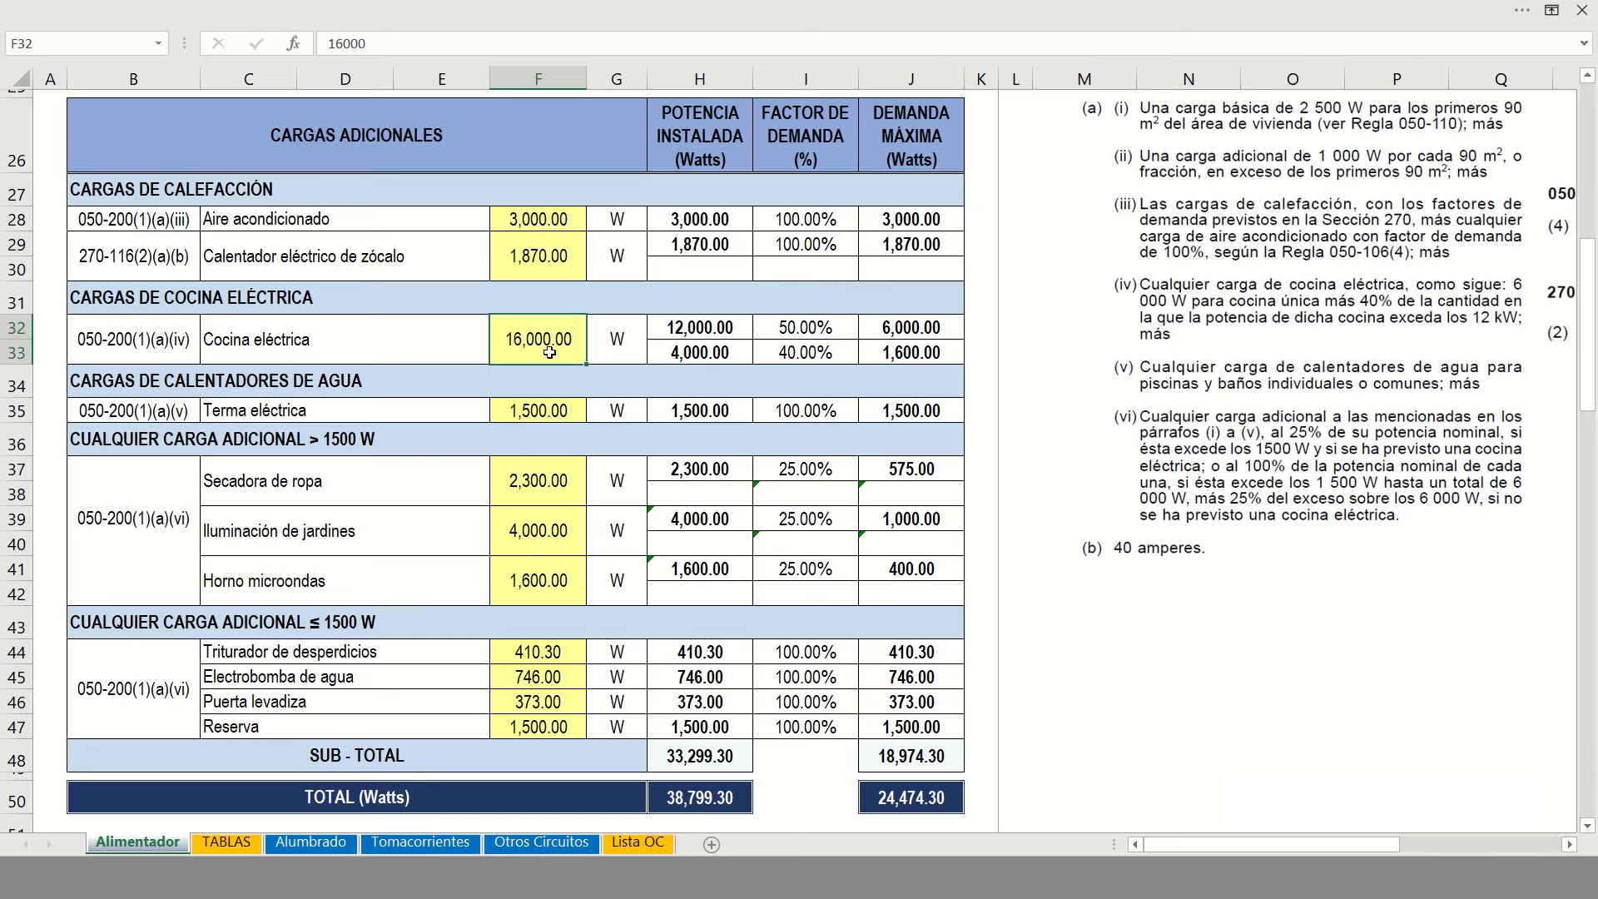
pyautogui.write('10000')
pyautogui.click(701, 333)
pyautogui.click(923, 332)
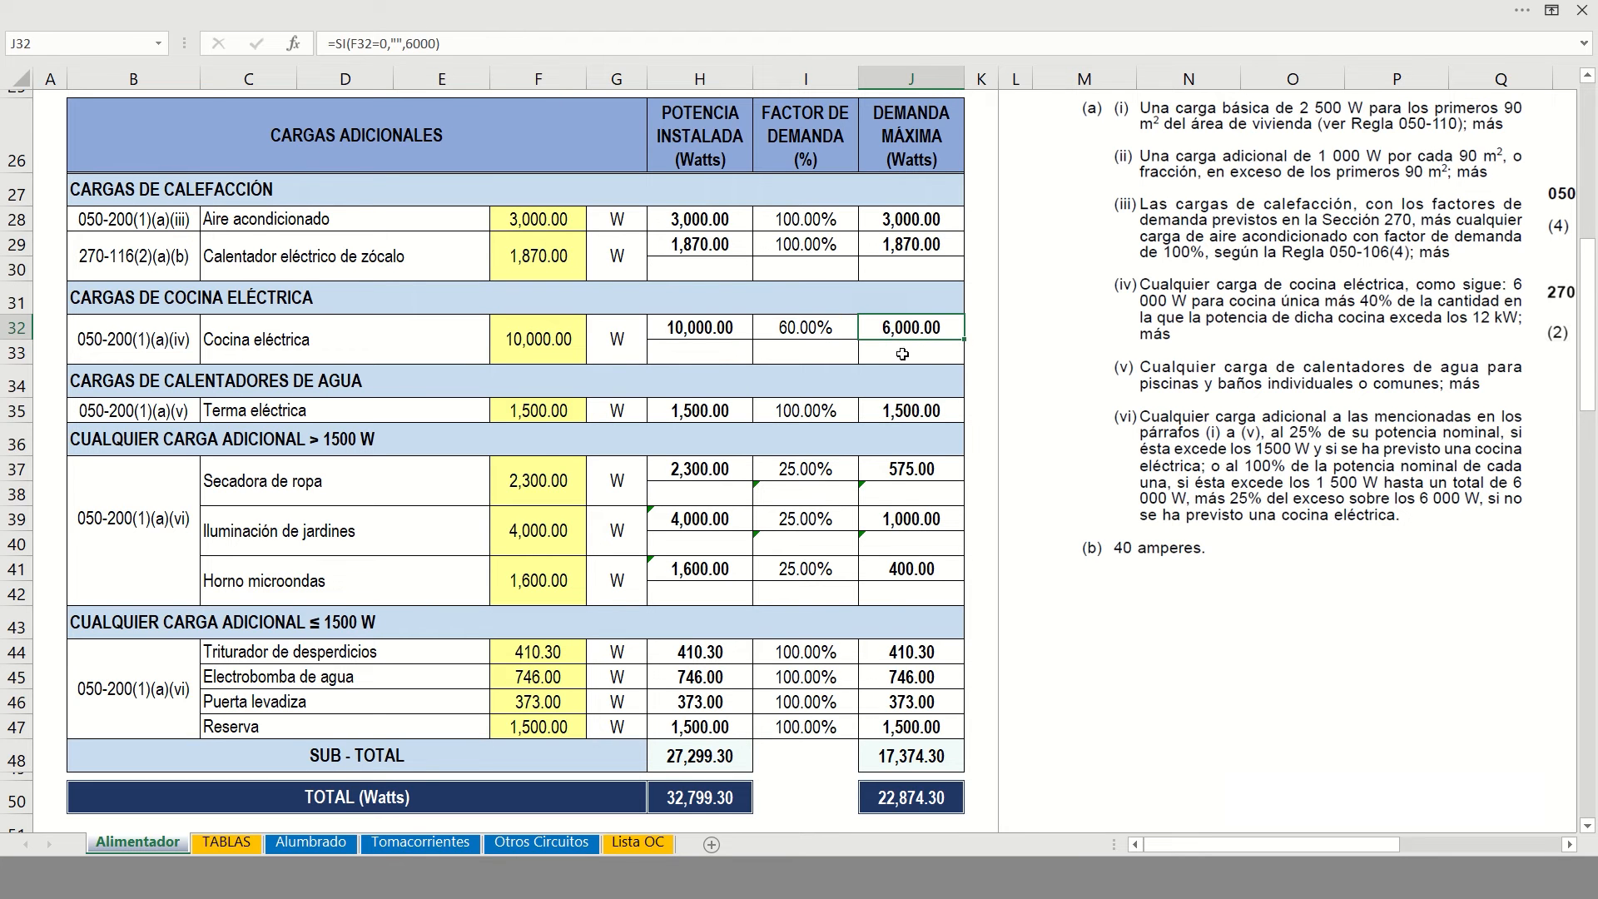
# Try a 5000 W load for Cocina eléctrica and check its maximum demand formula
pyautogui.click(553, 350)
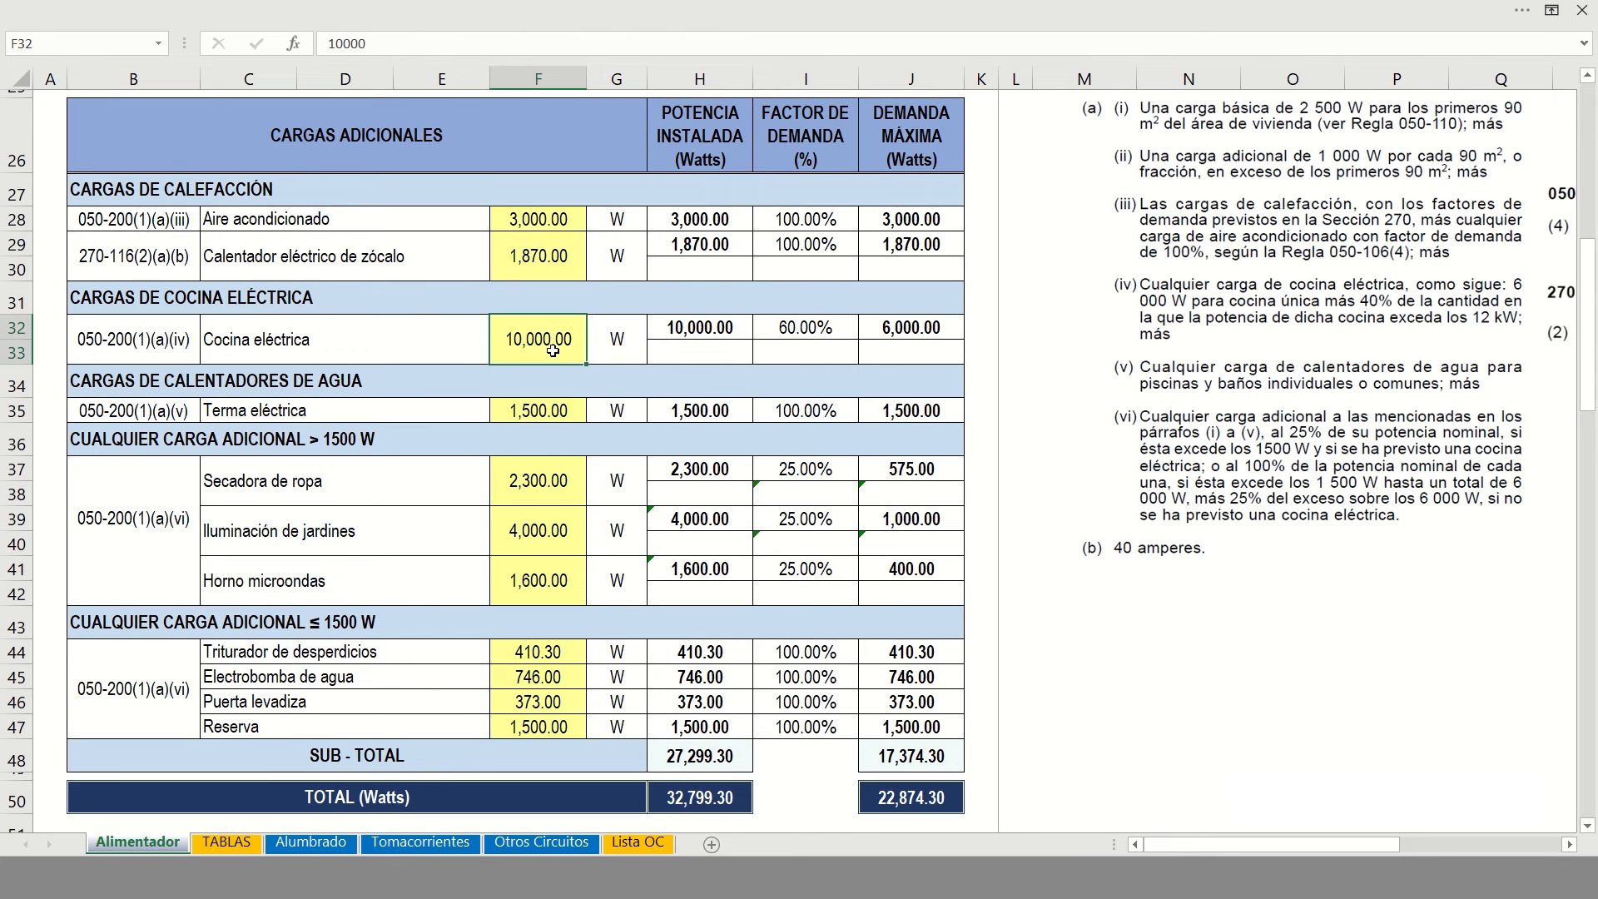
pyautogui.write('5000')
pyautogui.press('Return')
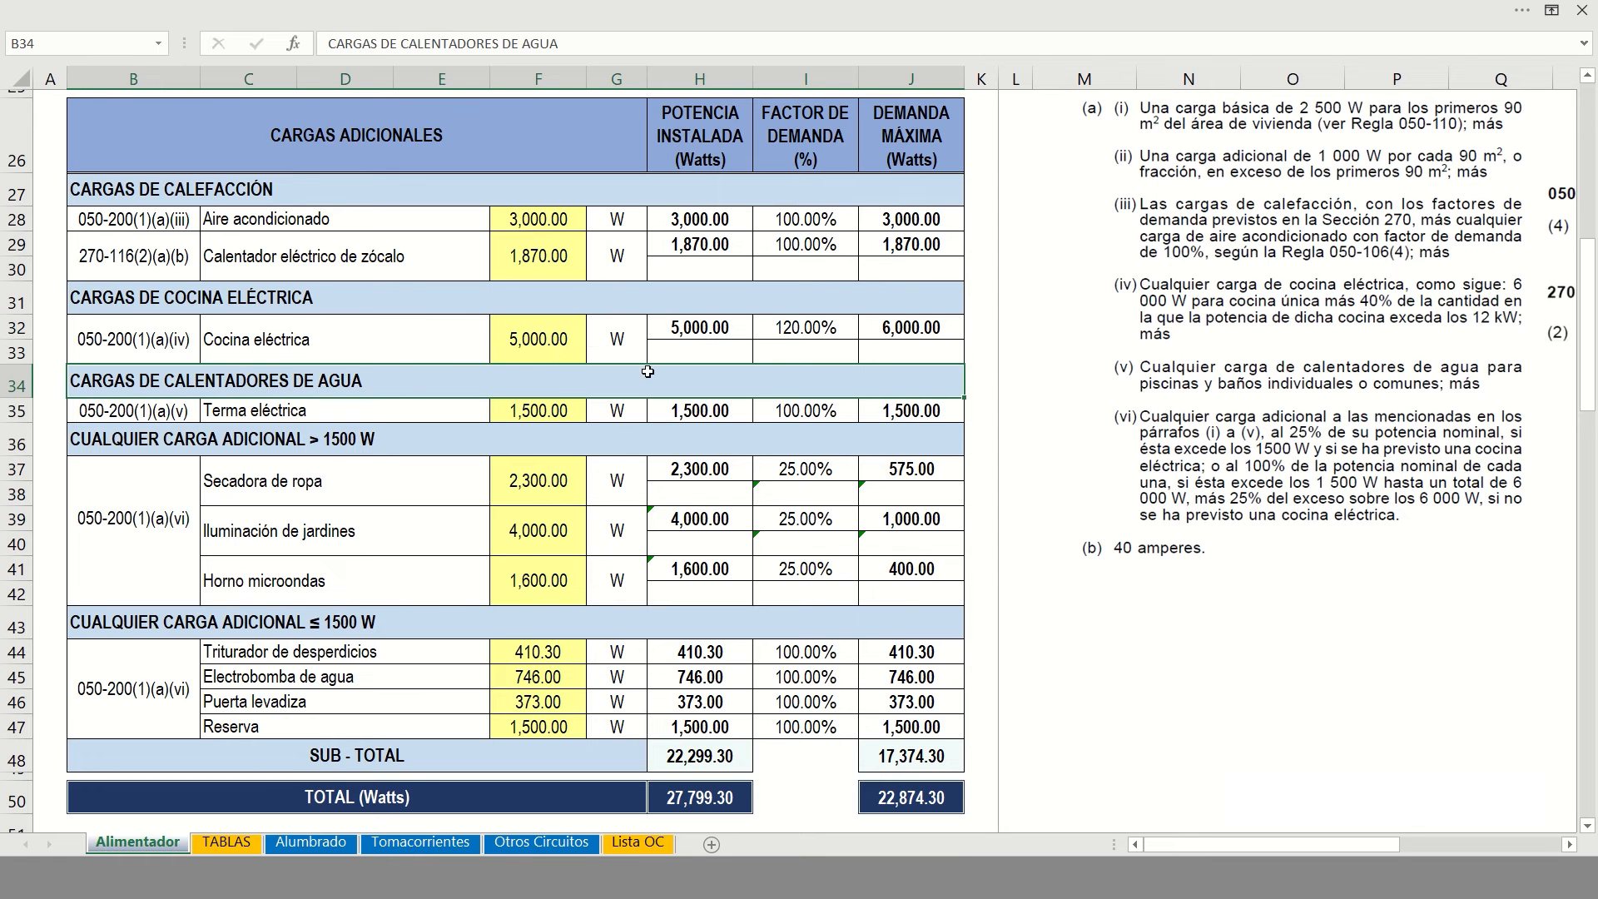
pyautogui.click(932, 329)
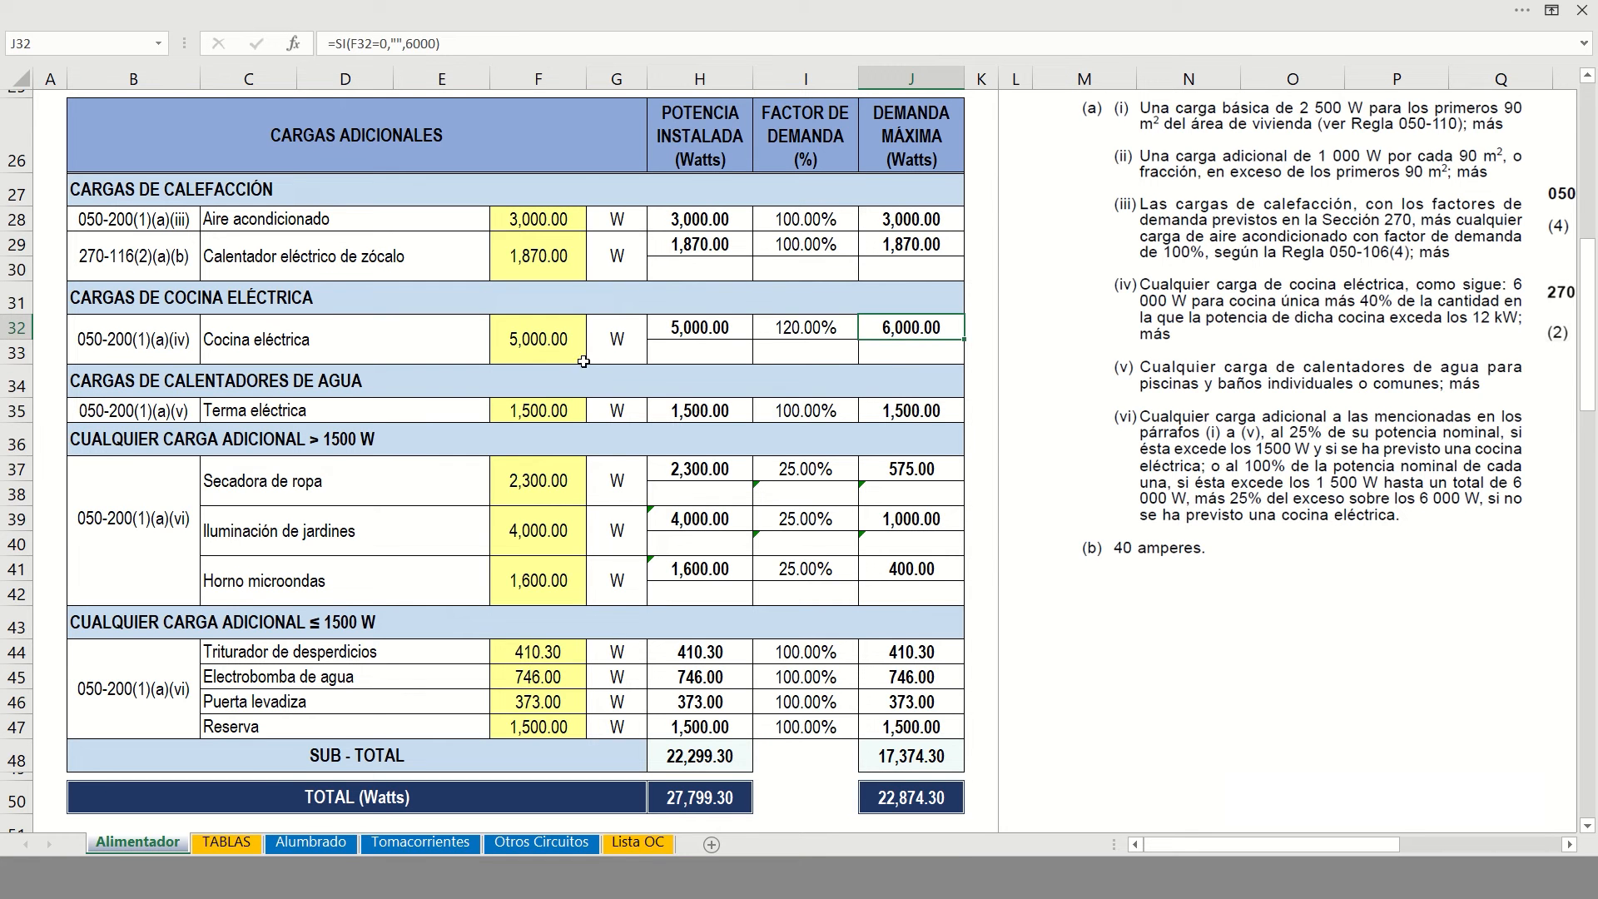
# Restore the Cocina eléctrica load to 14000 W
pyautogui.click(562, 348)
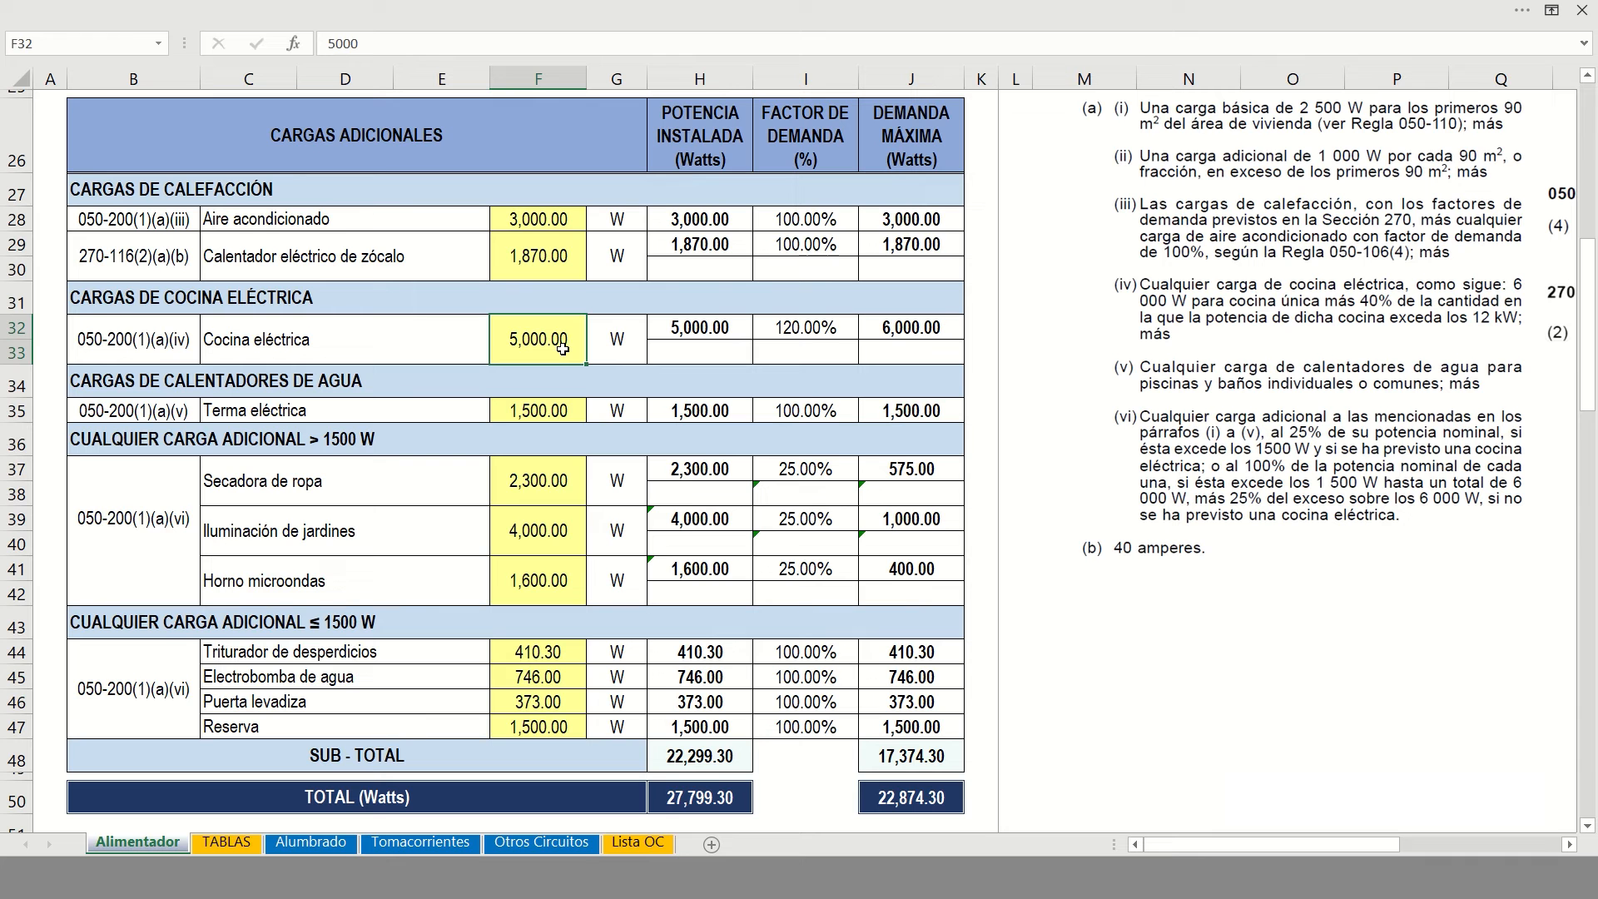
pyautogui.write('10000')
pyautogui.hotkey('ctrl', 'Return')
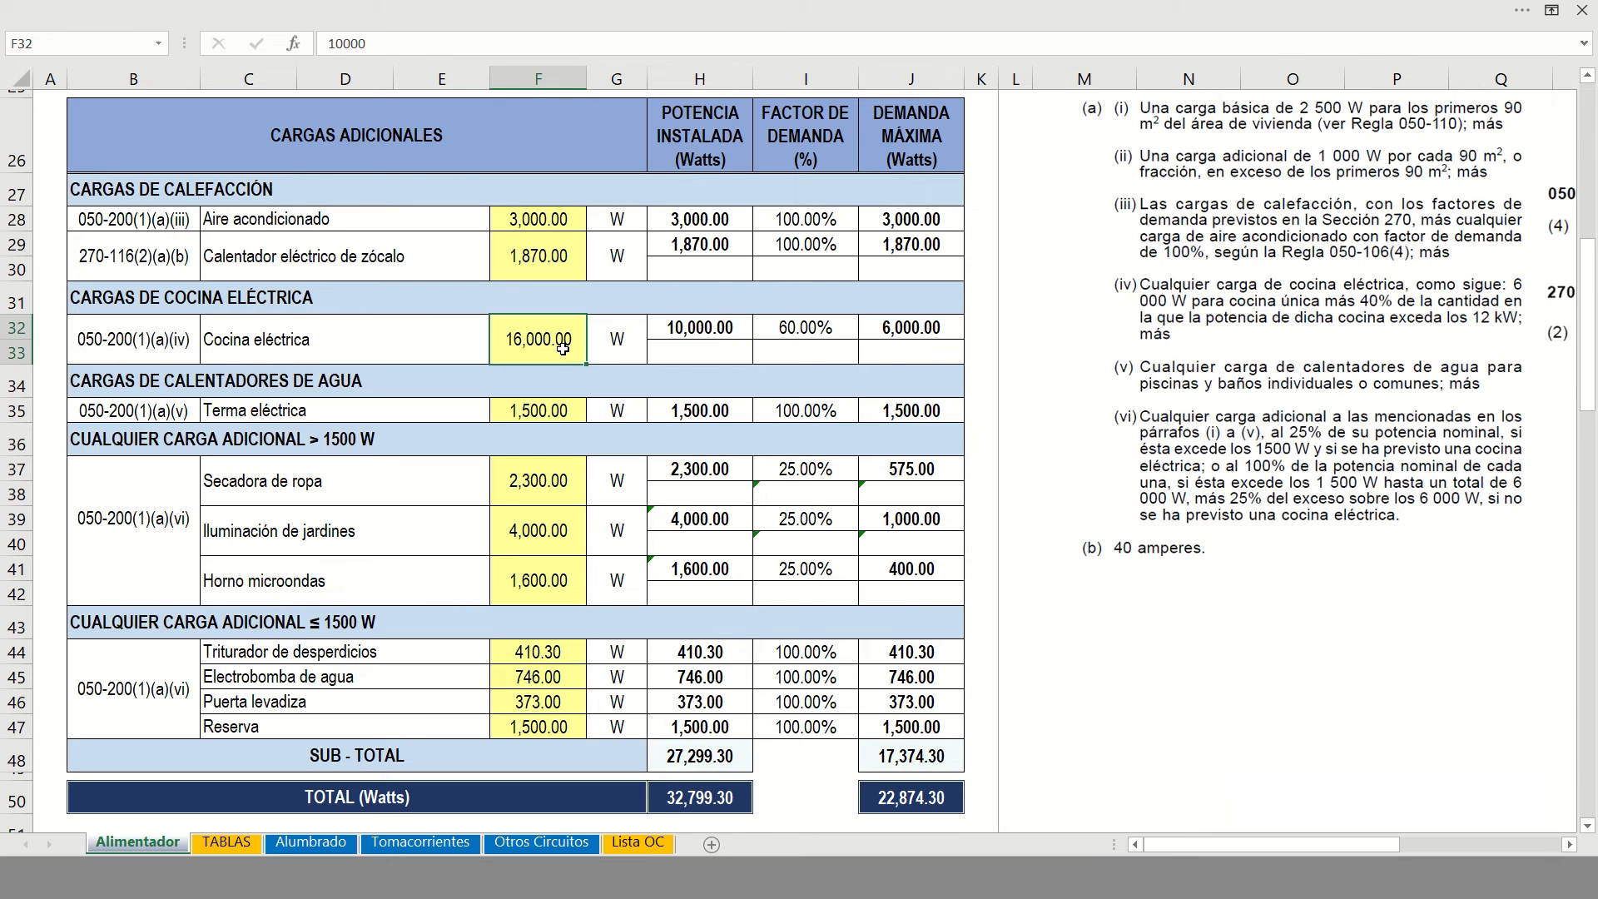
pyautogui.write('14000')
pyautogui.hotkey('ctrl', 'Return')
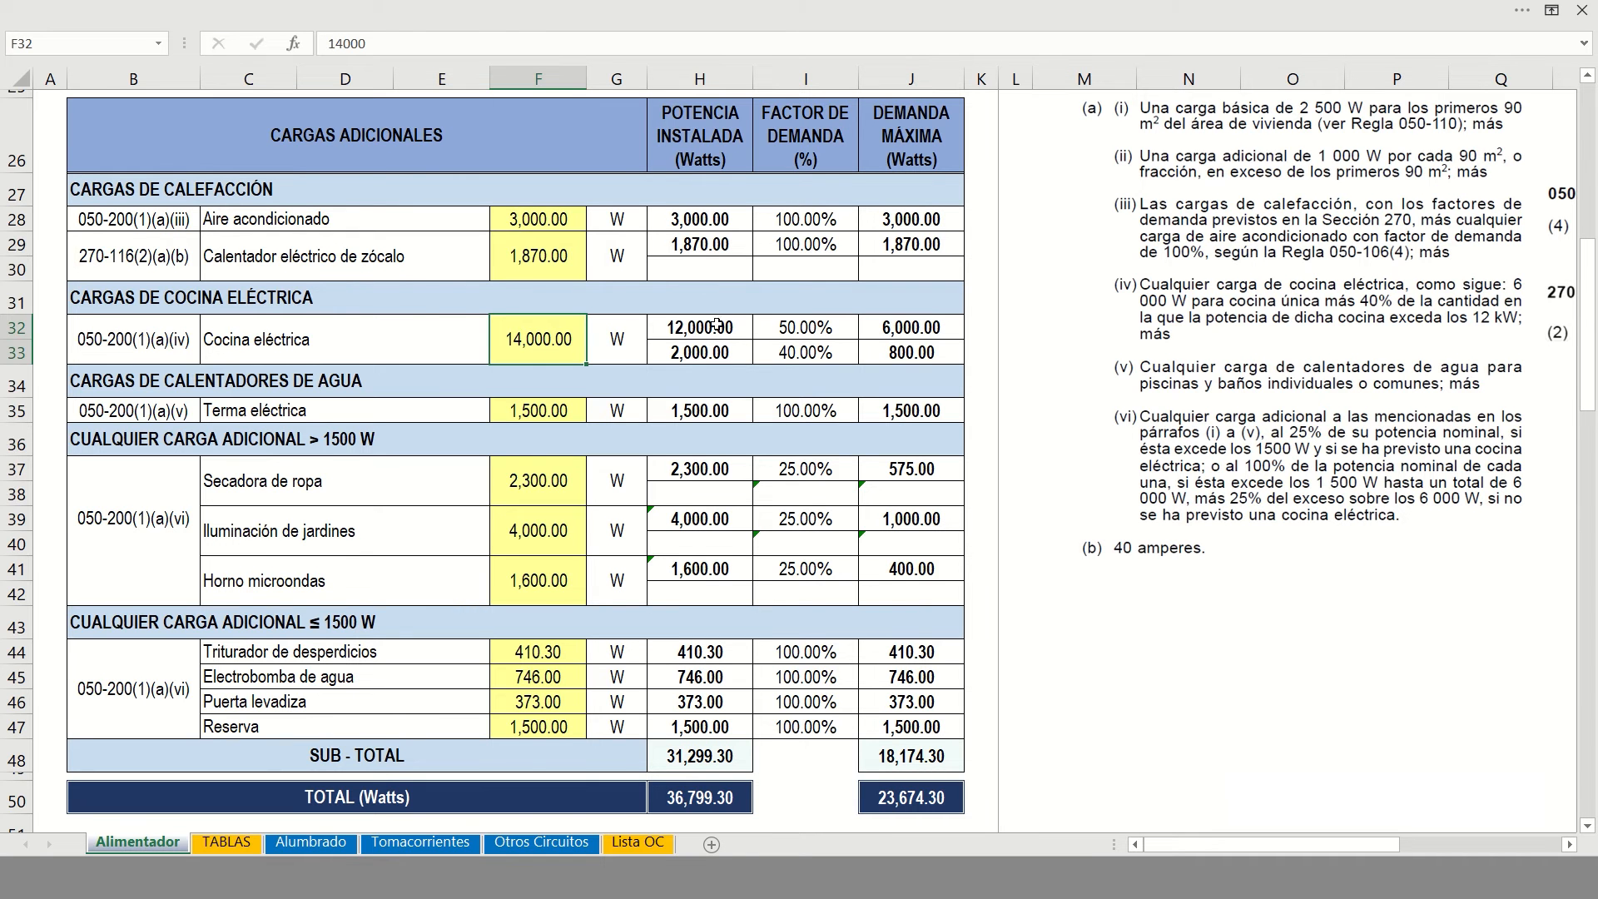
# Examine the Terma eléctrica row's entered load, installed power, demand factor and maximum demand under the water heater loads
pyautogui.click(116, 384)
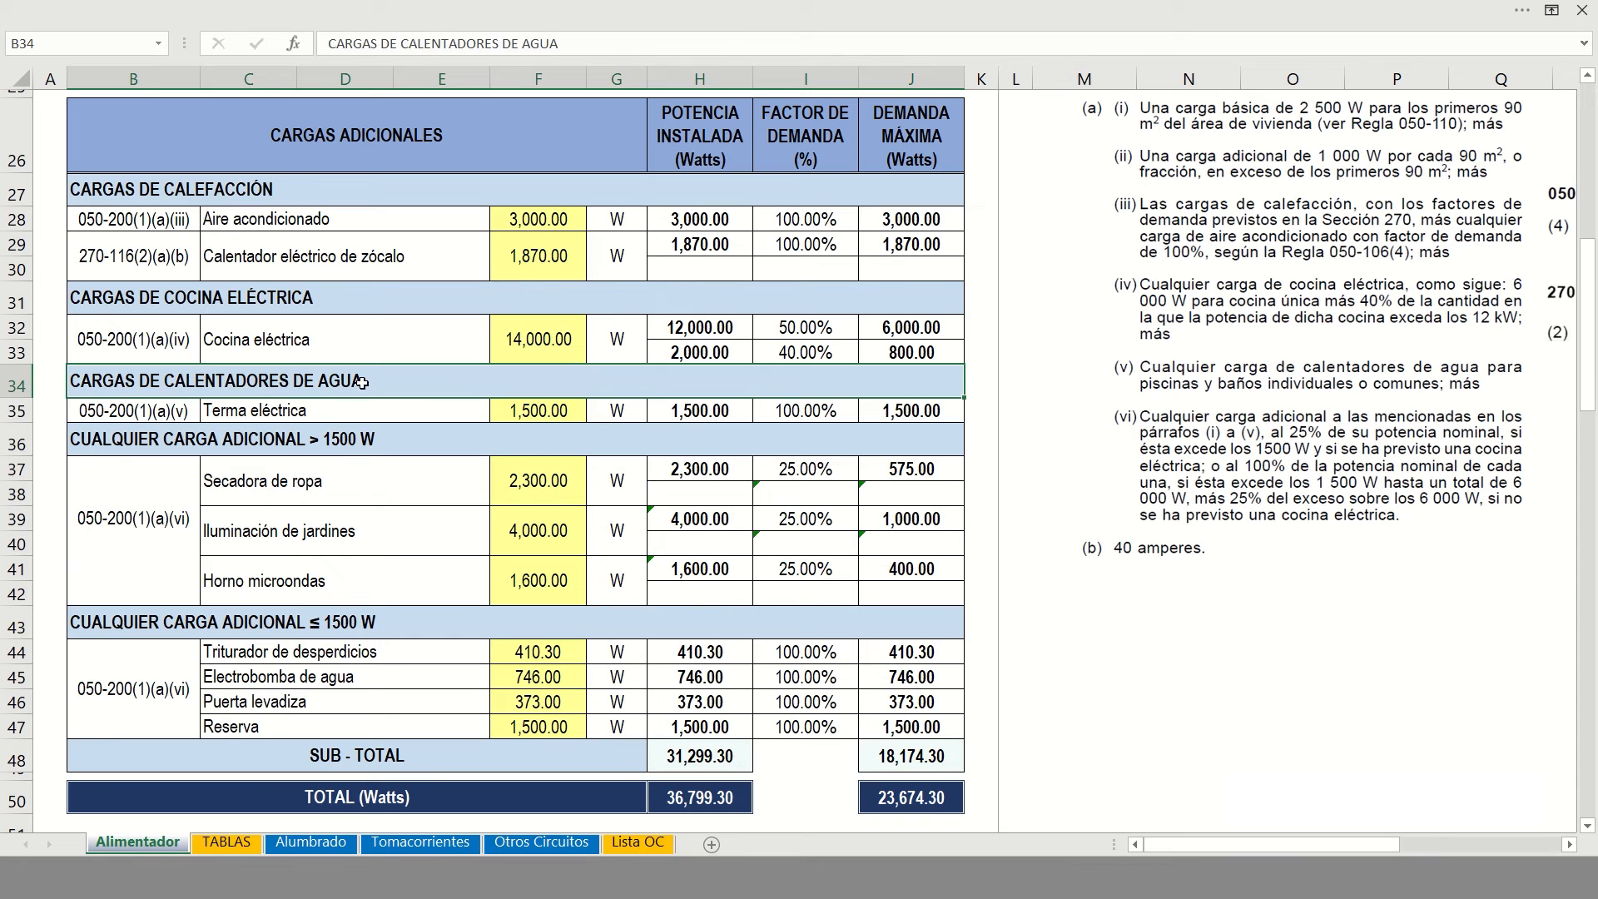
pyautogui.click(320, 410)
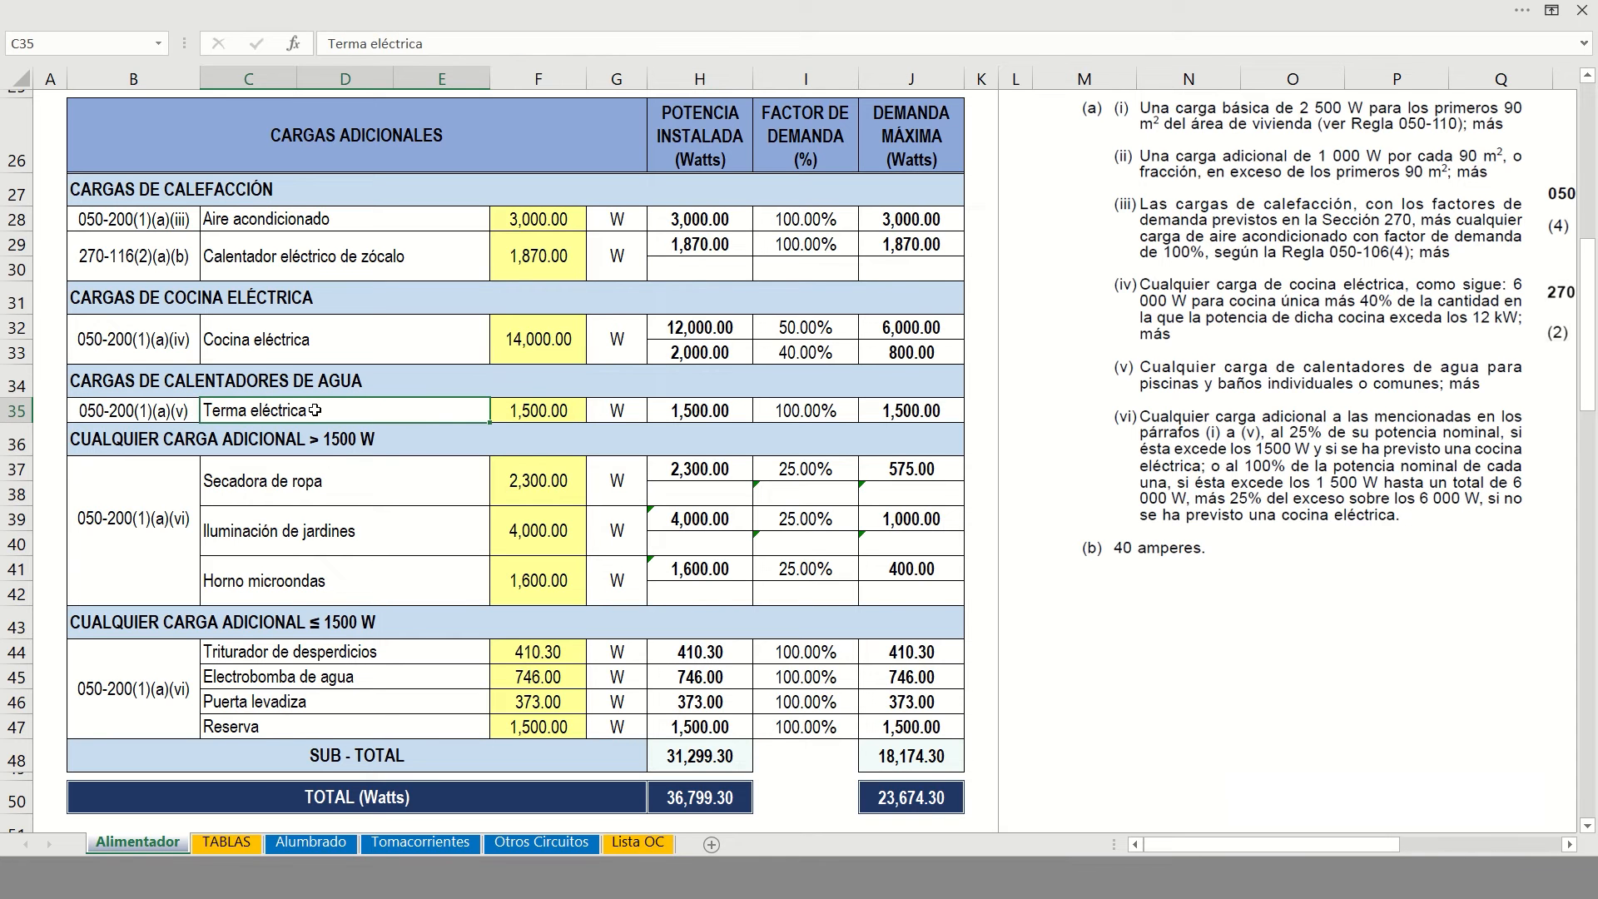
pyautogui.click(744, 417)
pyautogui.click(799, 414)
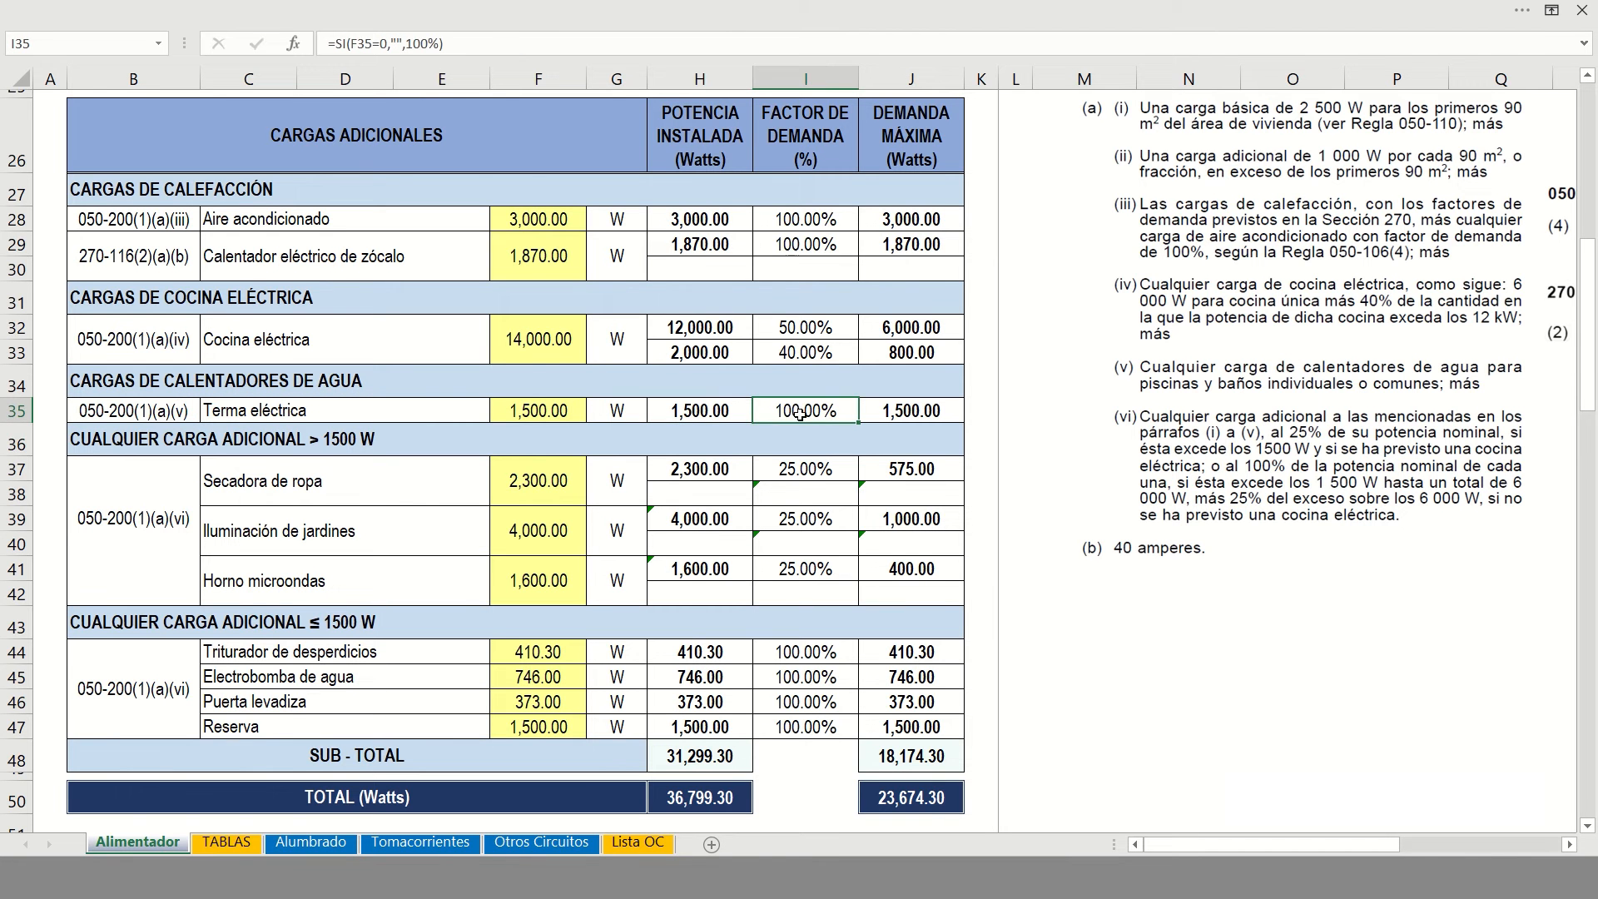
pyautogui.click(542, 410)
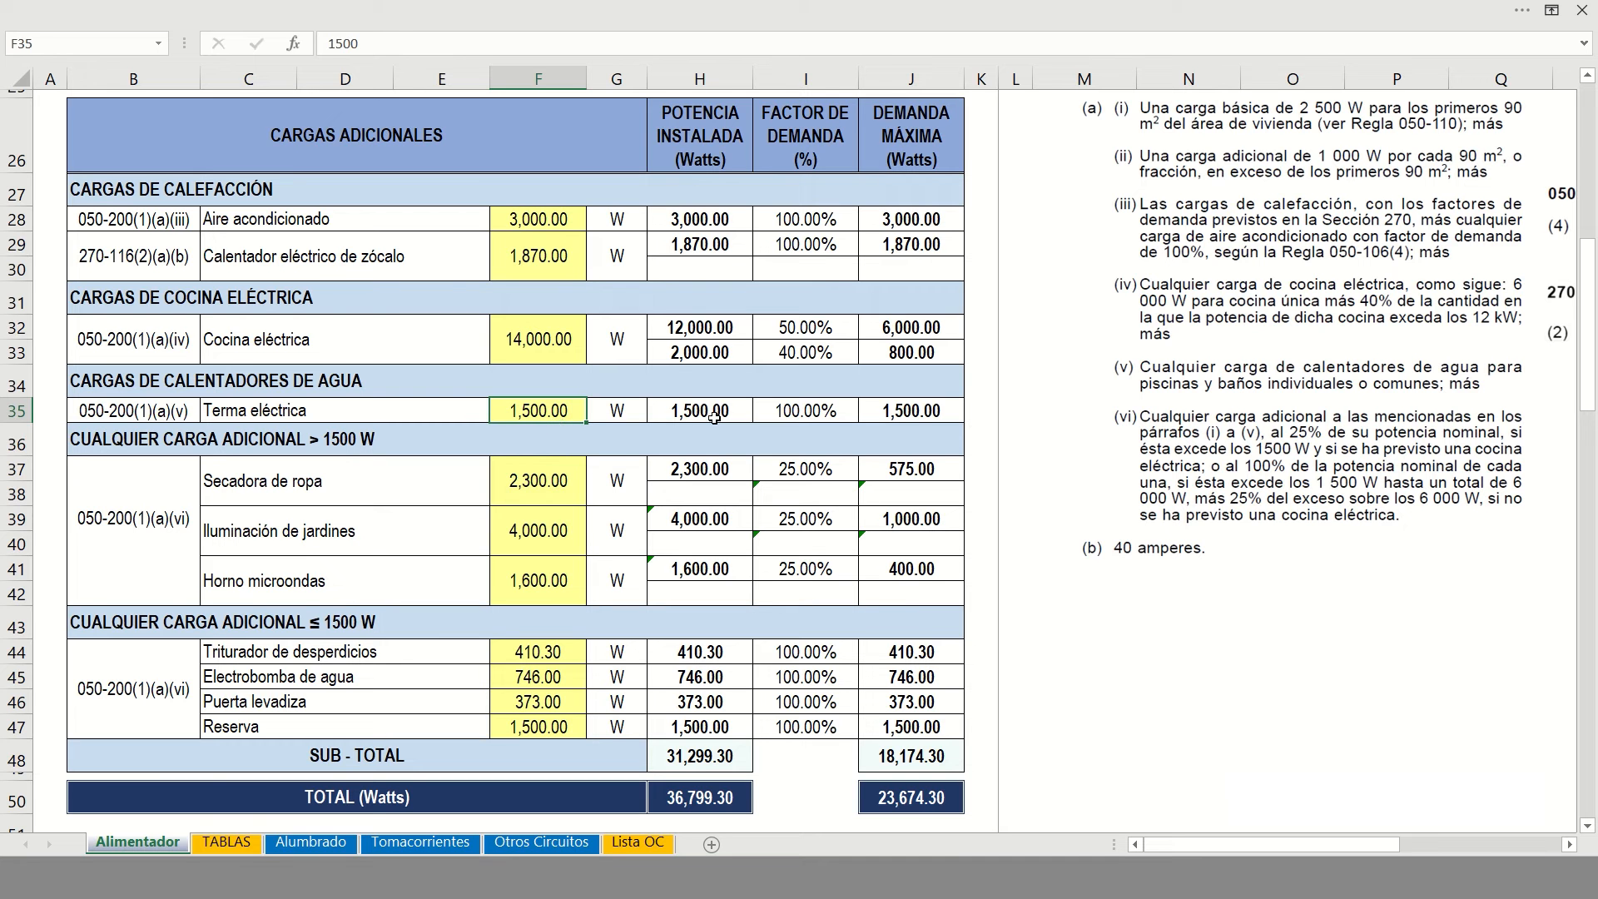
pyautogui.click(806, 412)
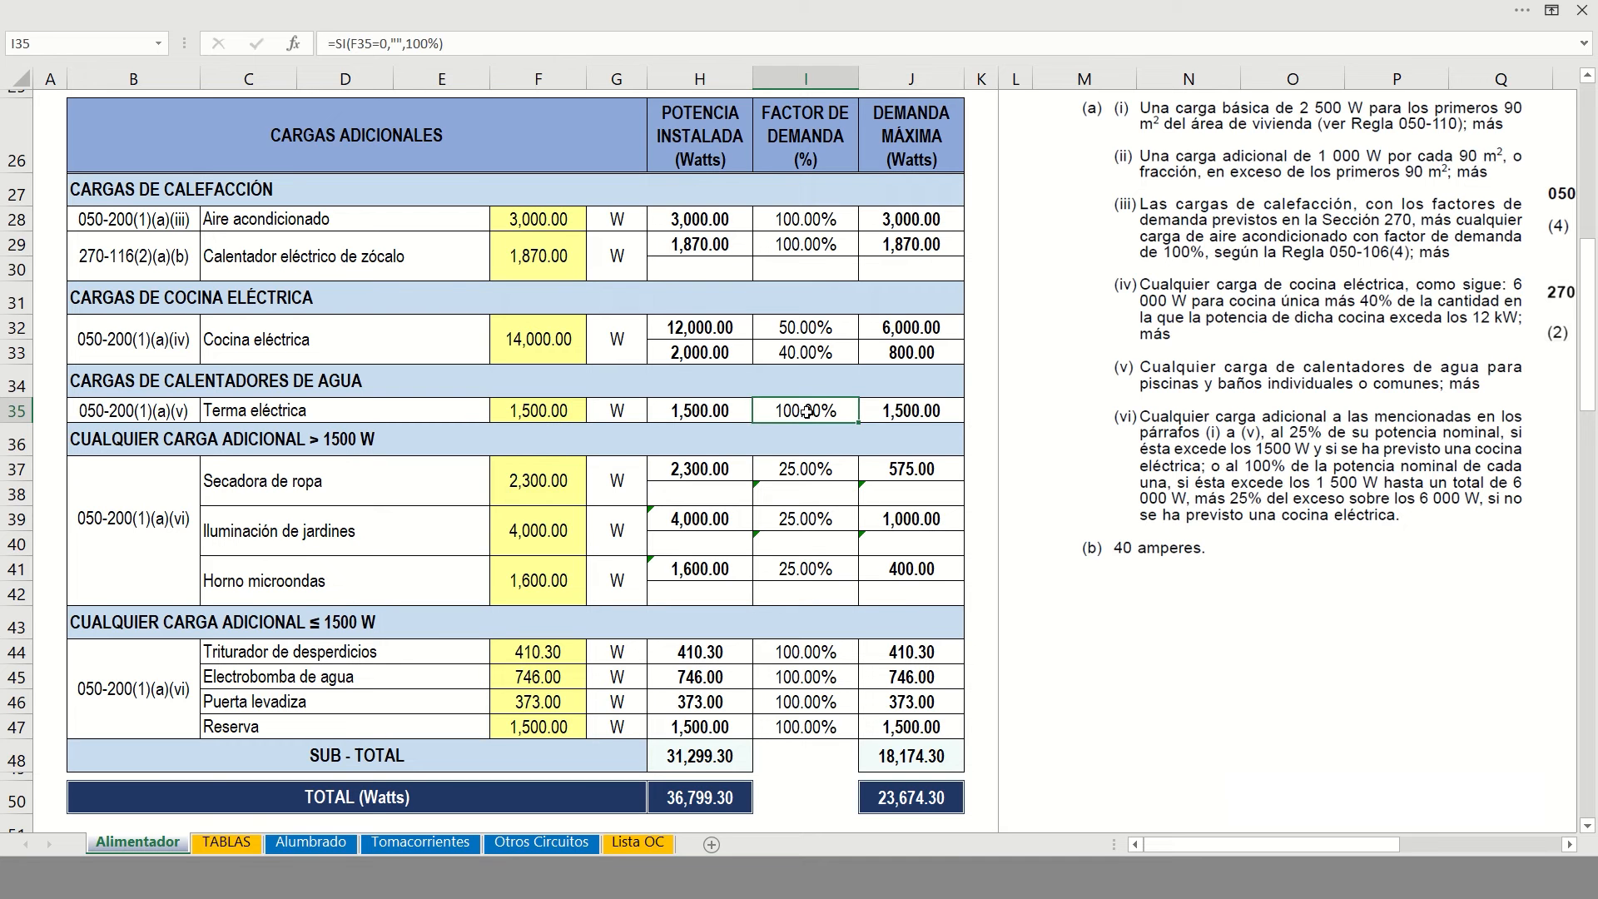
pyautogui.click(922, 413)
# Examine the Secadora de ropa, Iluminación de jardines and Horno microondas entries and their loads under the additional loads above 1500 W
pyautogui.press('Down')
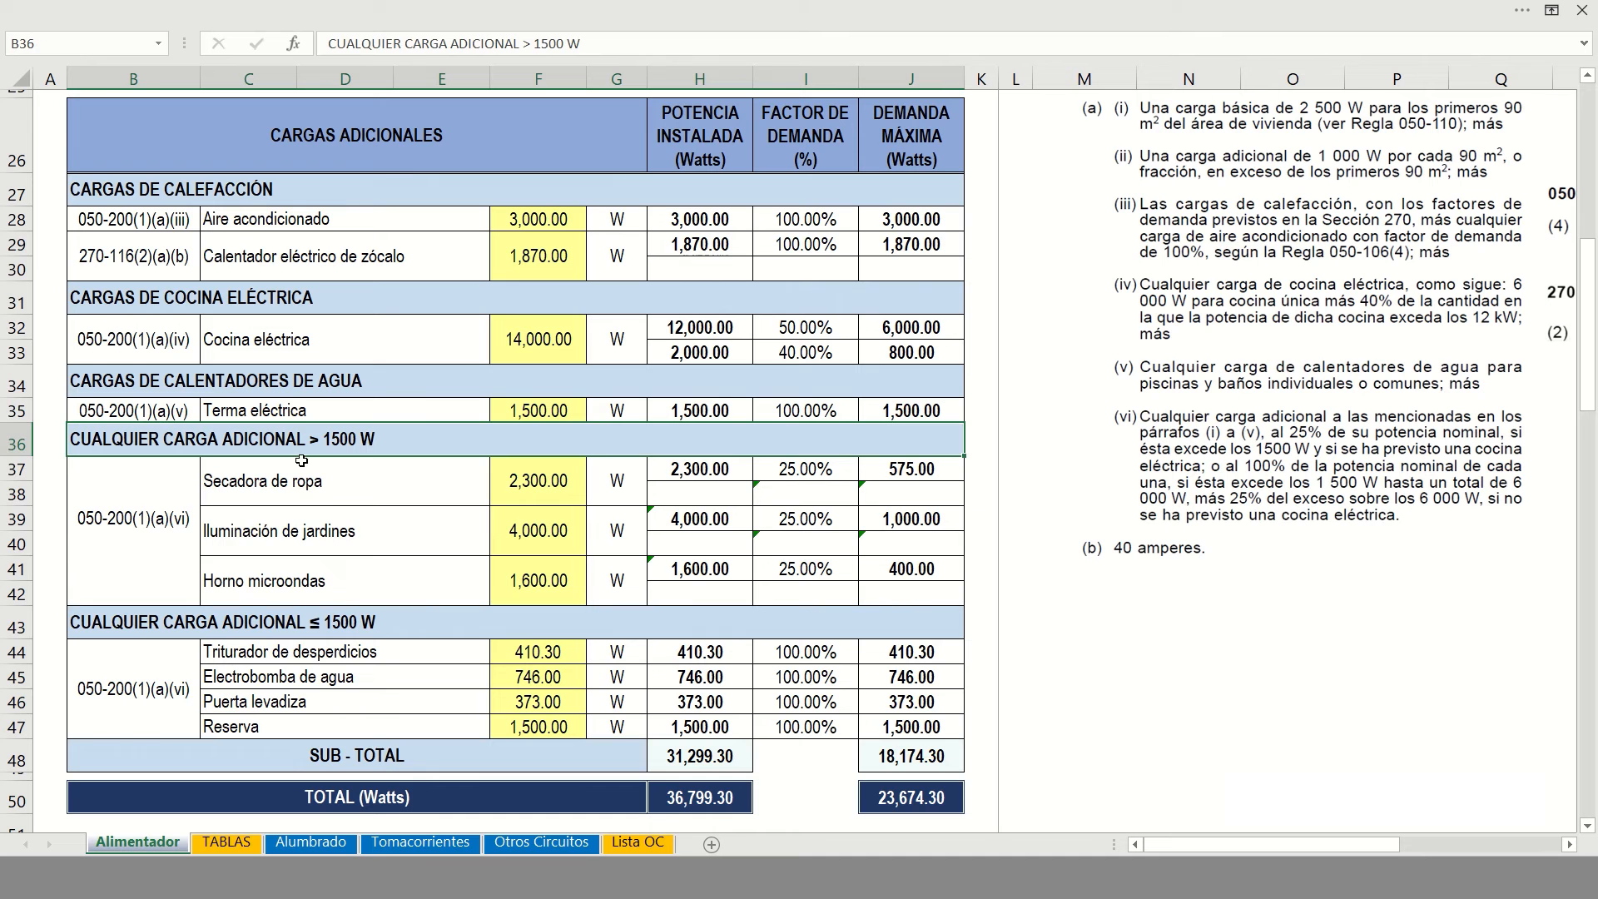
pyautogui.moveTo(322, 487); pyautogui.dragTo(372, 573)
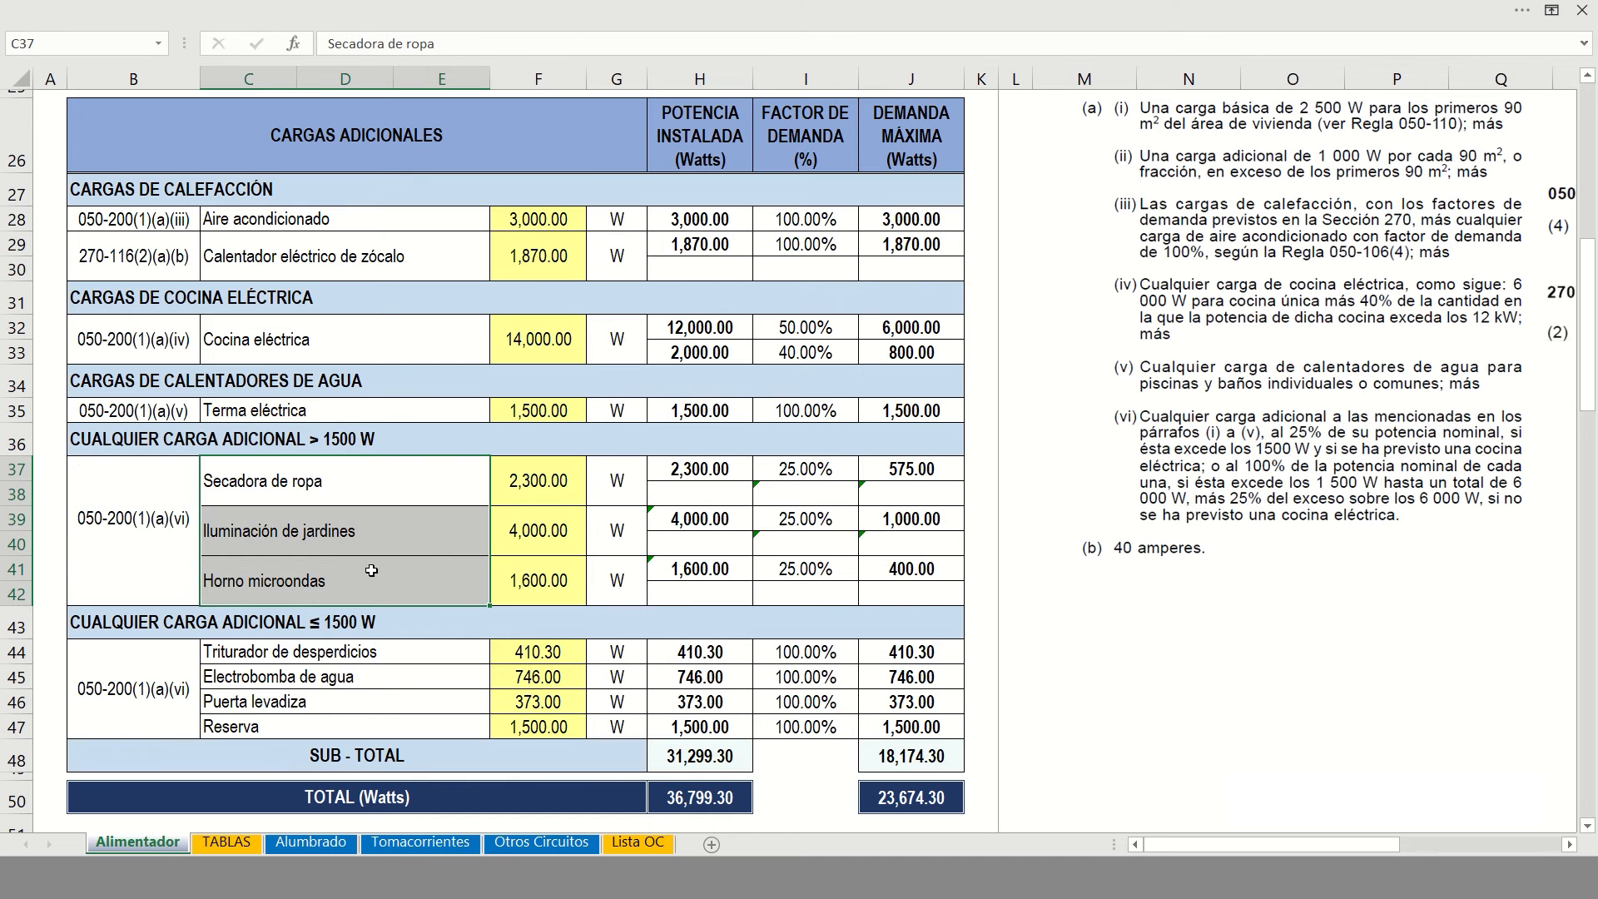
pyautogui.moveTo(327, 496); pyautogui.dragTo(364, 492)
pyautogui.click(545, 494)
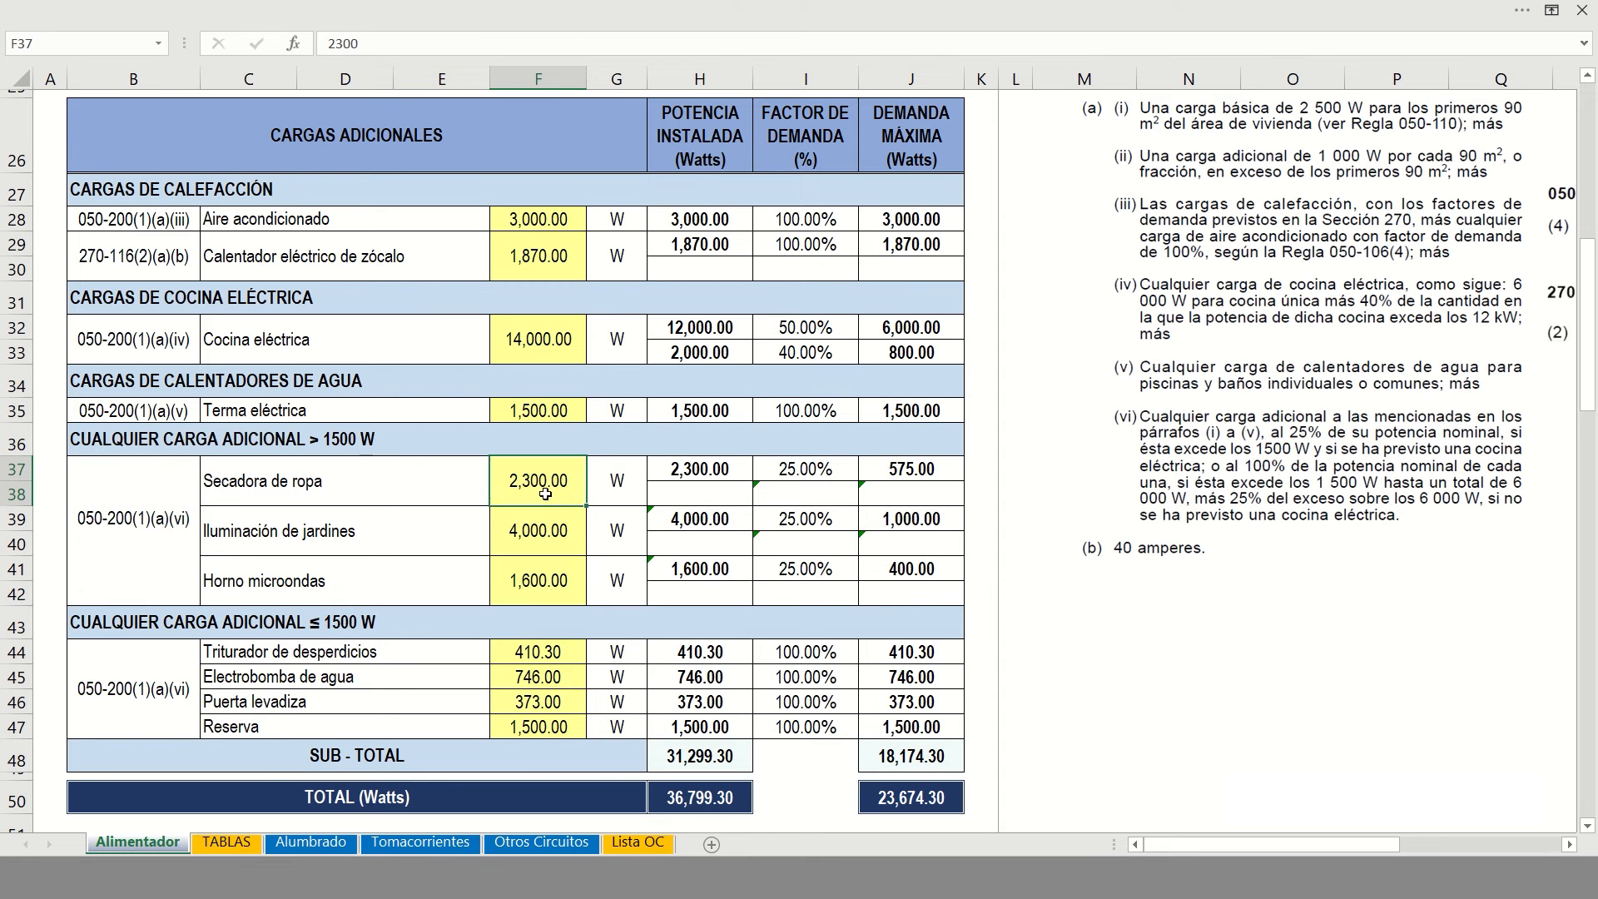
pyautogui.click(350, 523)
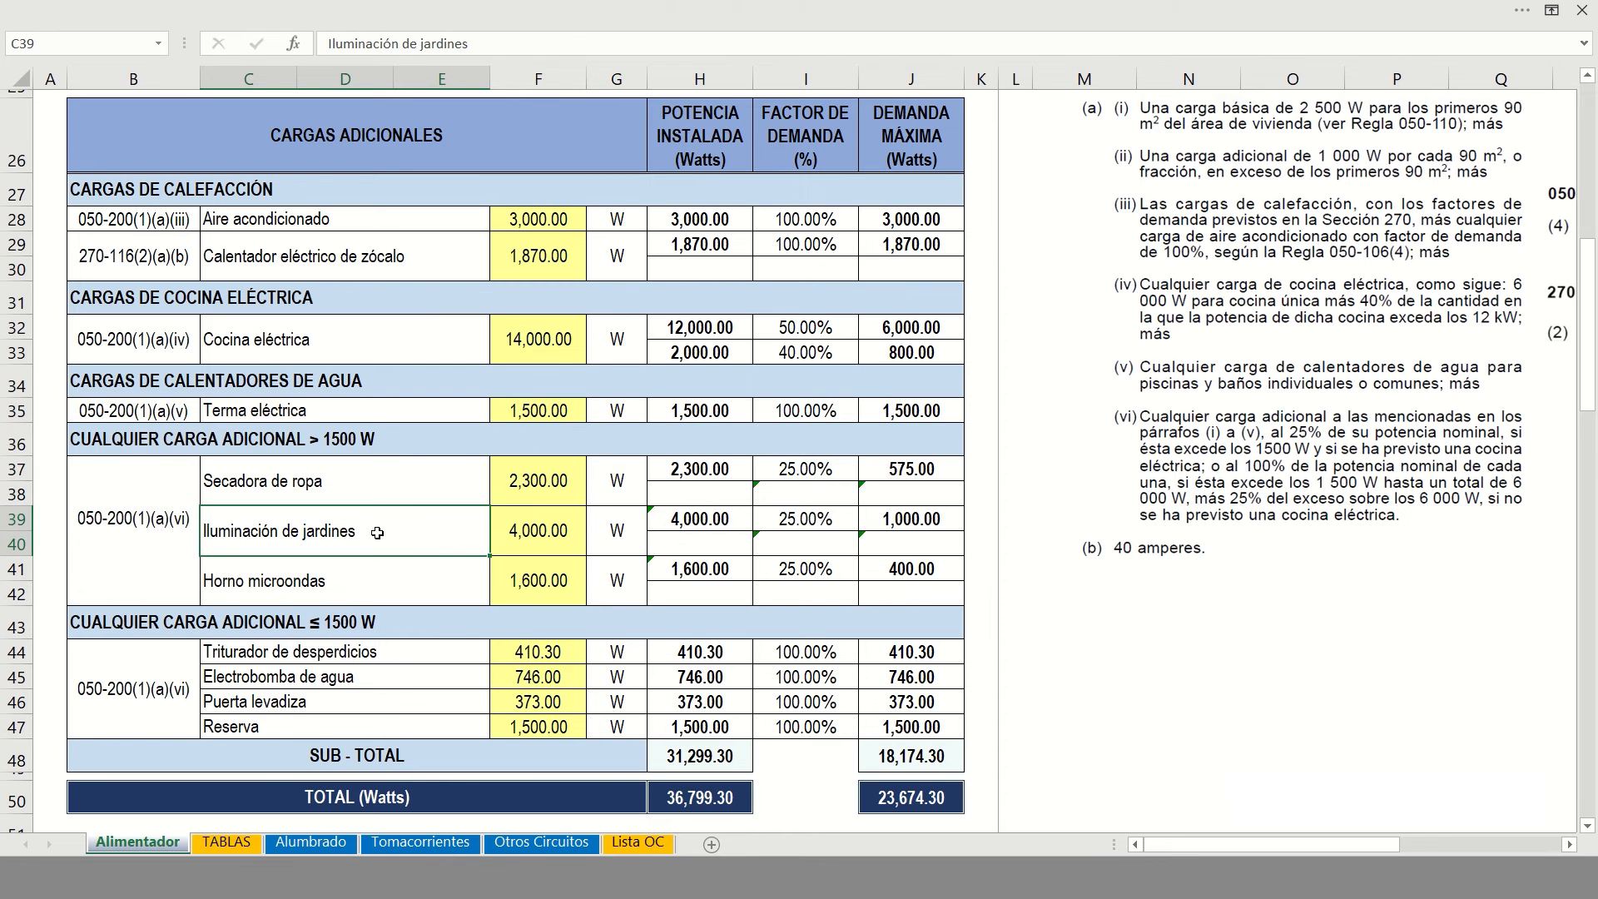
pyautogui.click(550, 549)
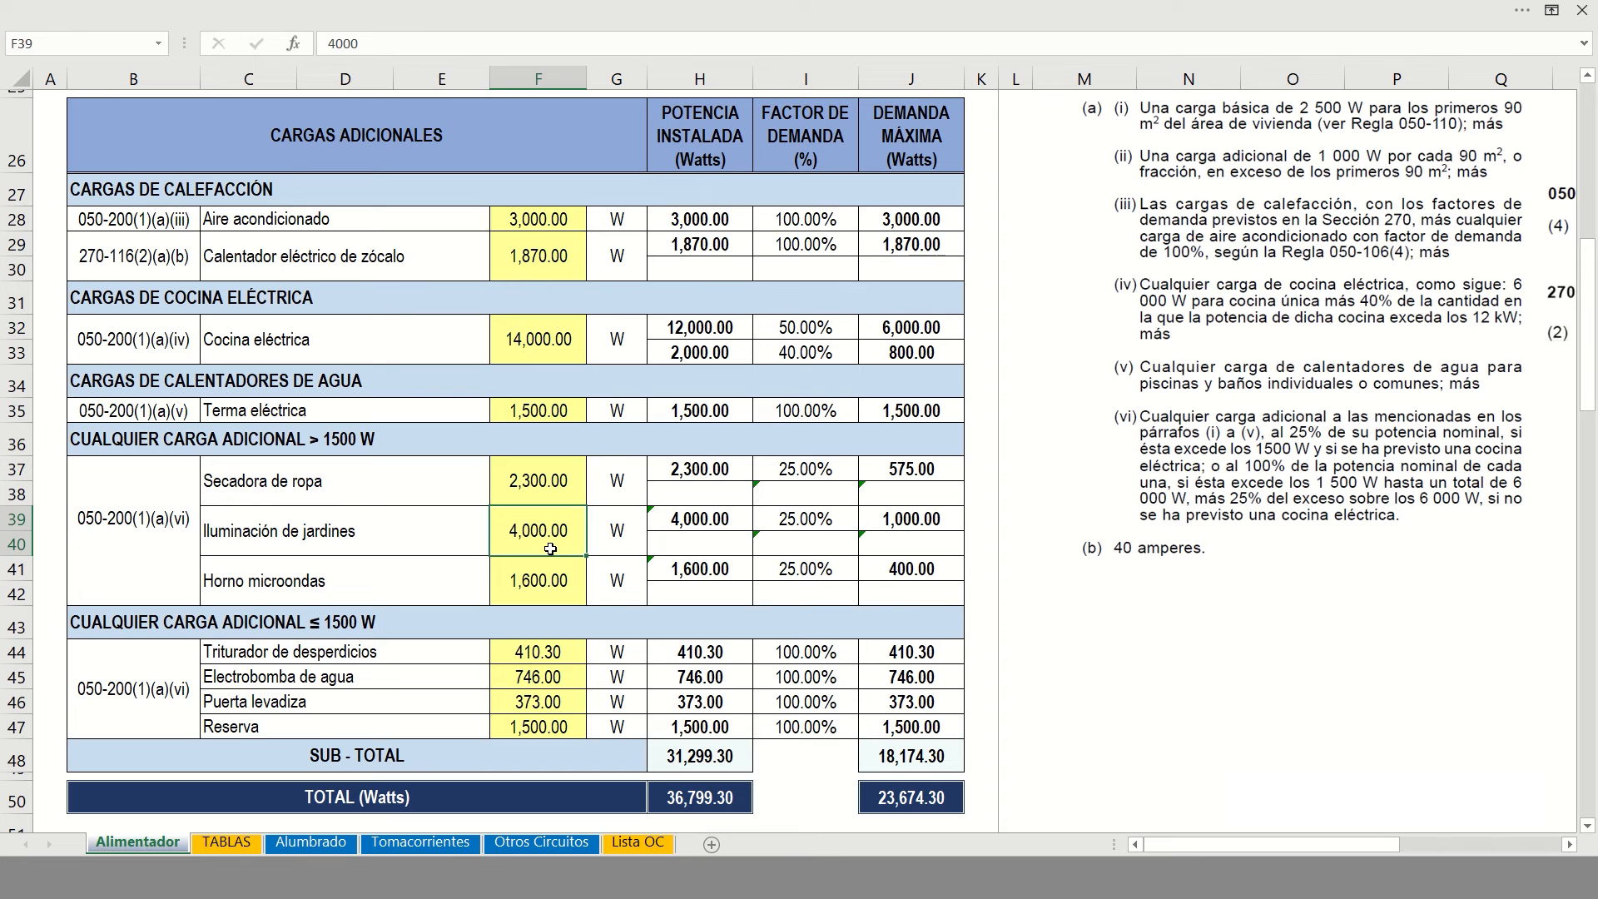
pyautogui.click(378, 580)
pyautogui.click(539, 583)
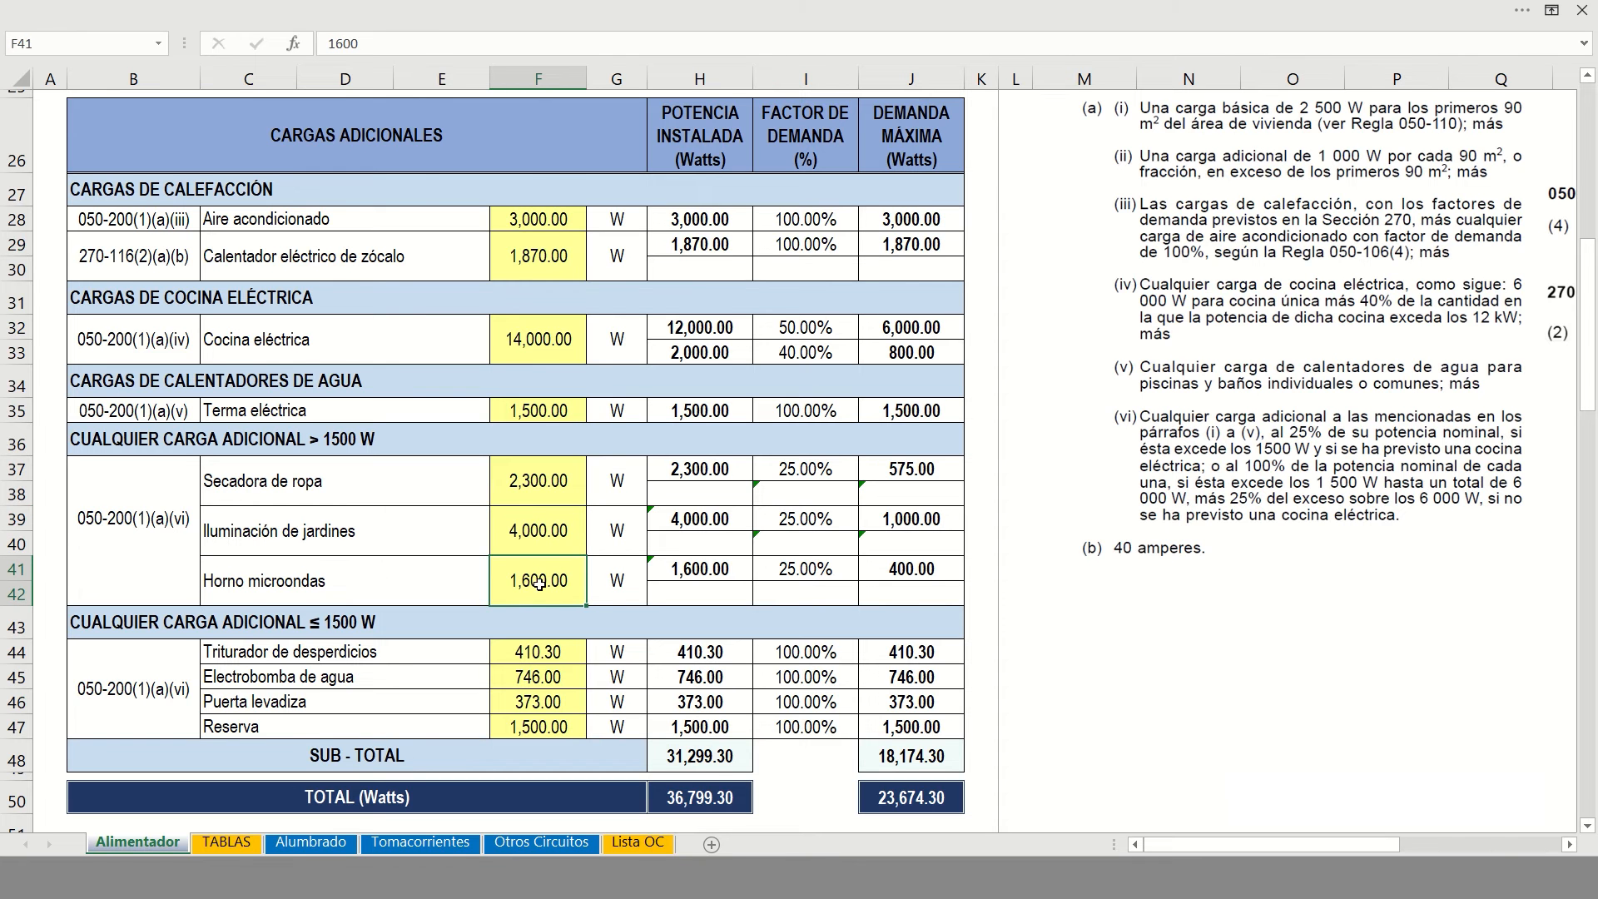
pyautogui.click(605, 582)
pyautogui.moveTo(551, 497); pyautogui.dragTo(546, 569)
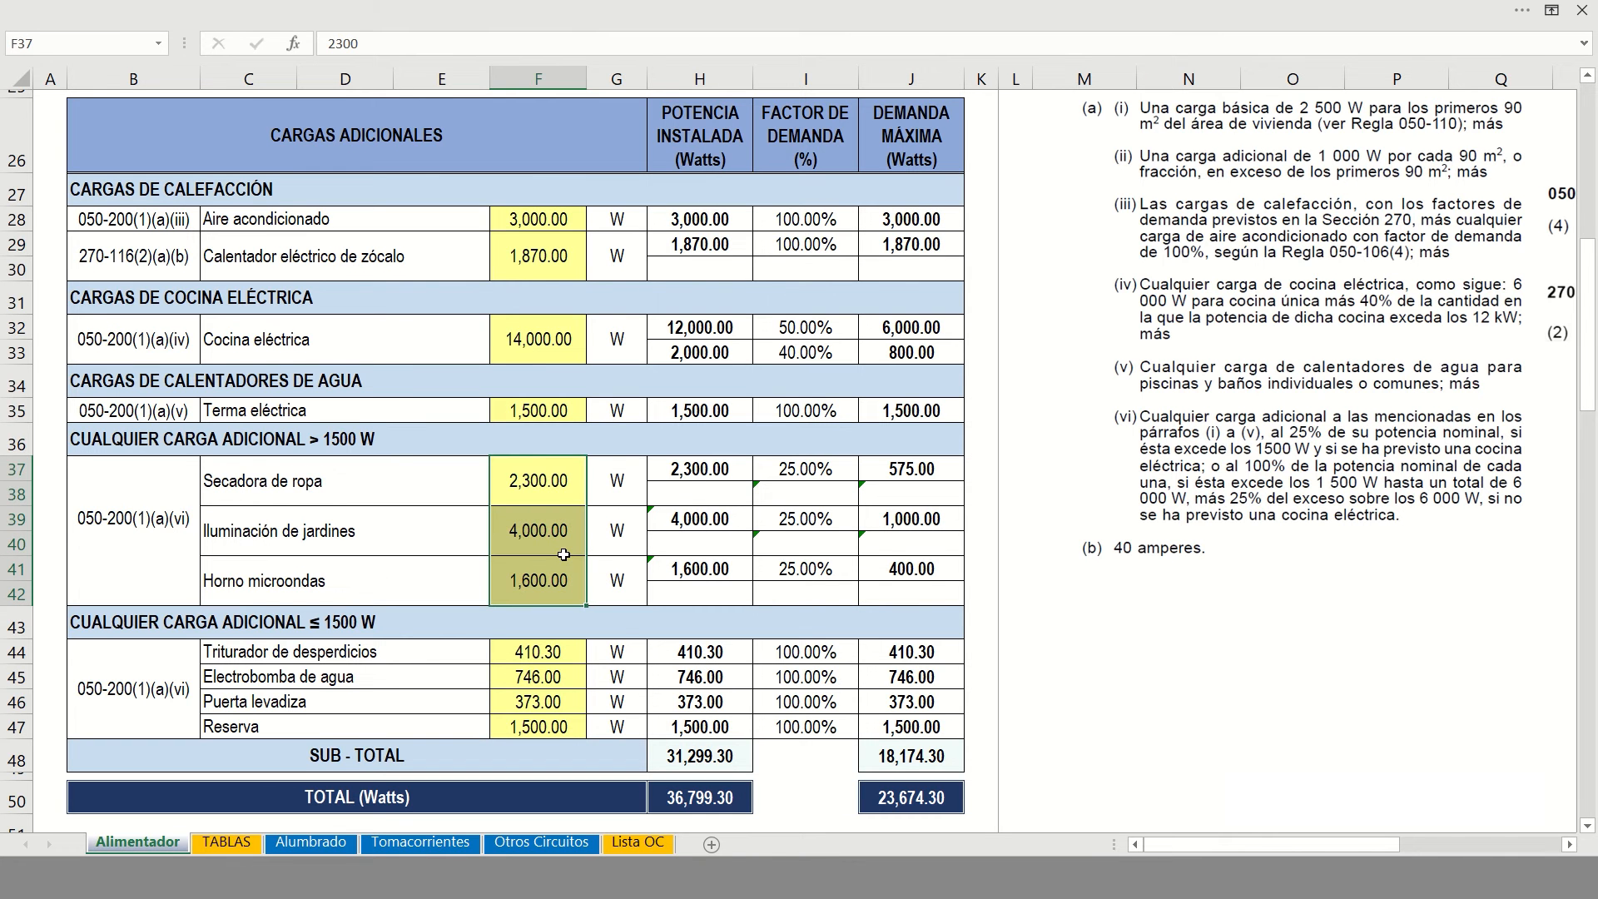
# Inspect the Secadora de ropa row's installed power, demand factor and maximum demand formulas, along with the Cocina eléctrica load they reference
pyautogui.click(547, 493)
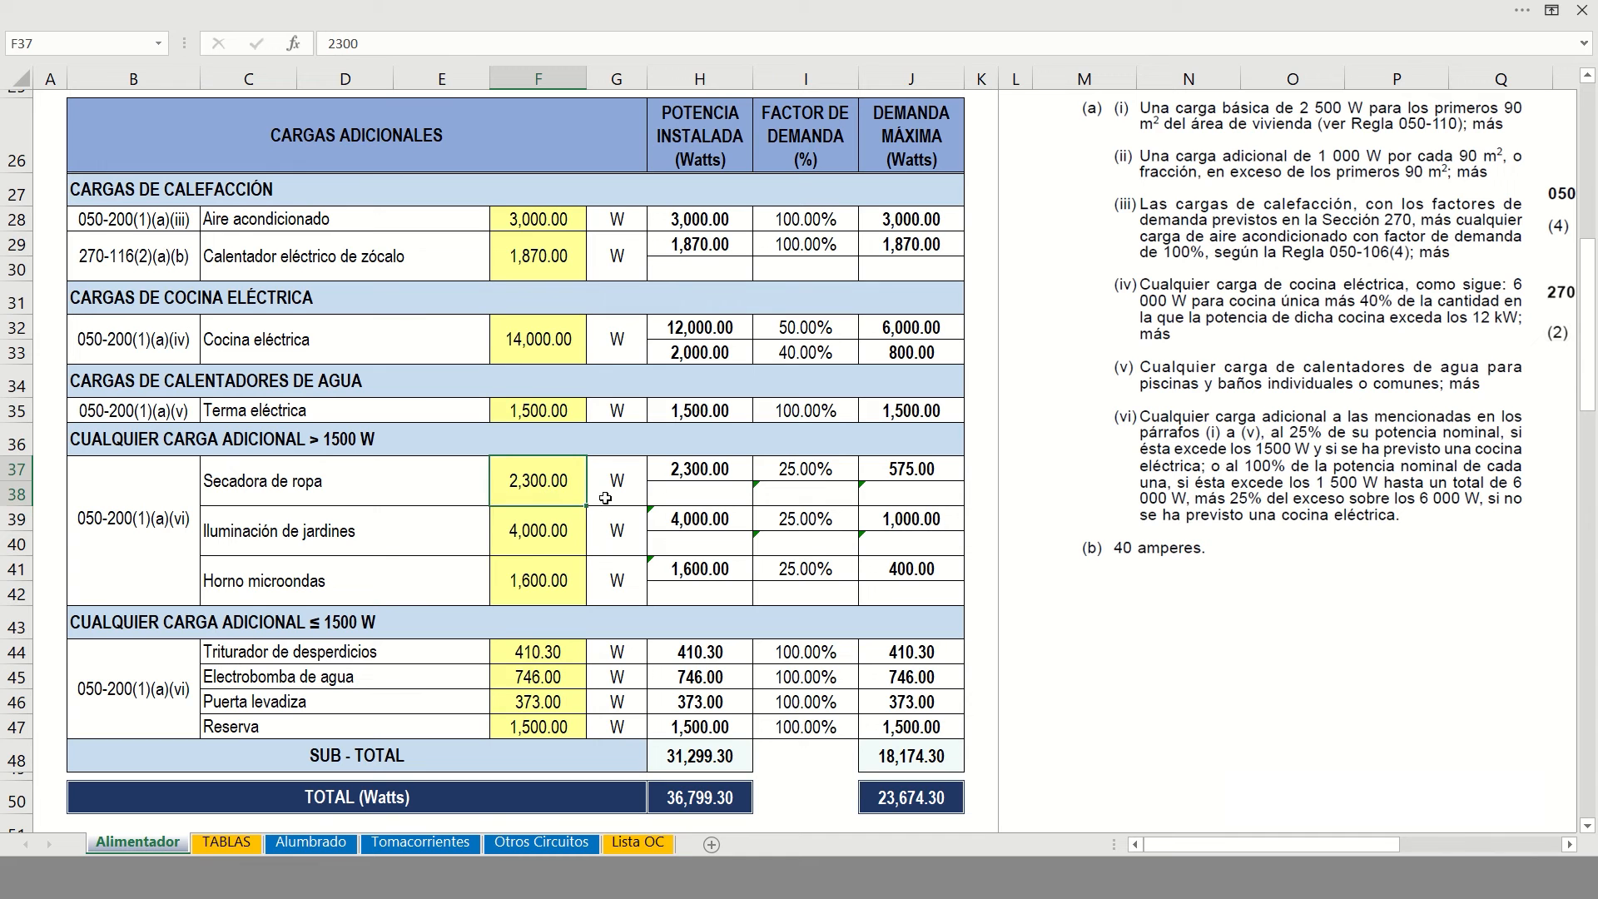
pyautogui.click(712, 470)
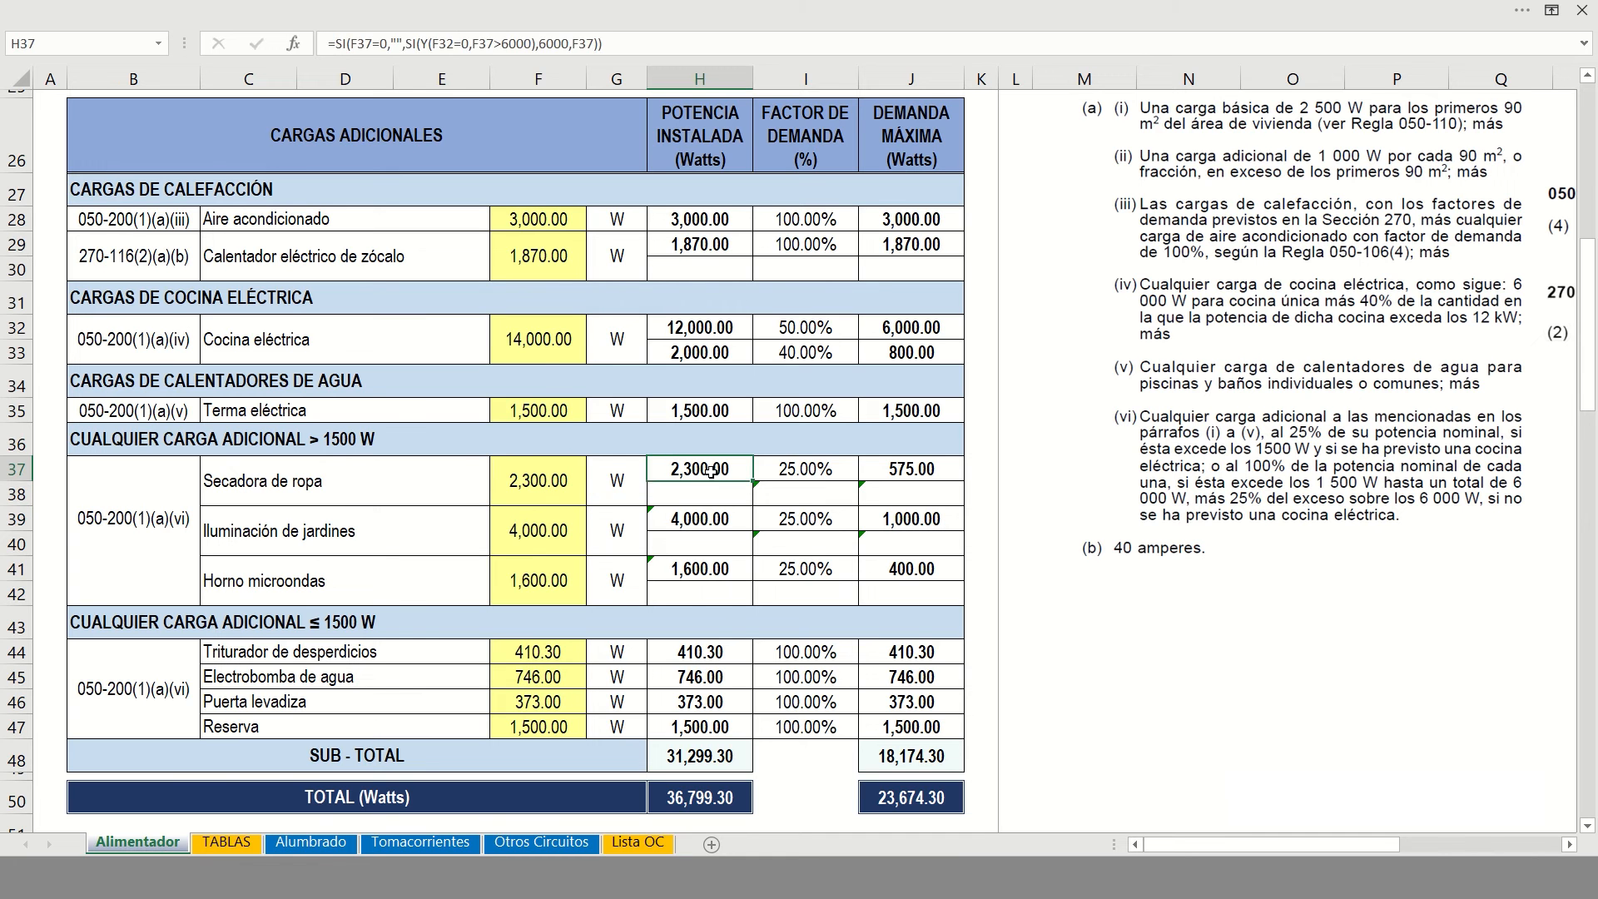
pyautogui.click(544, 357)
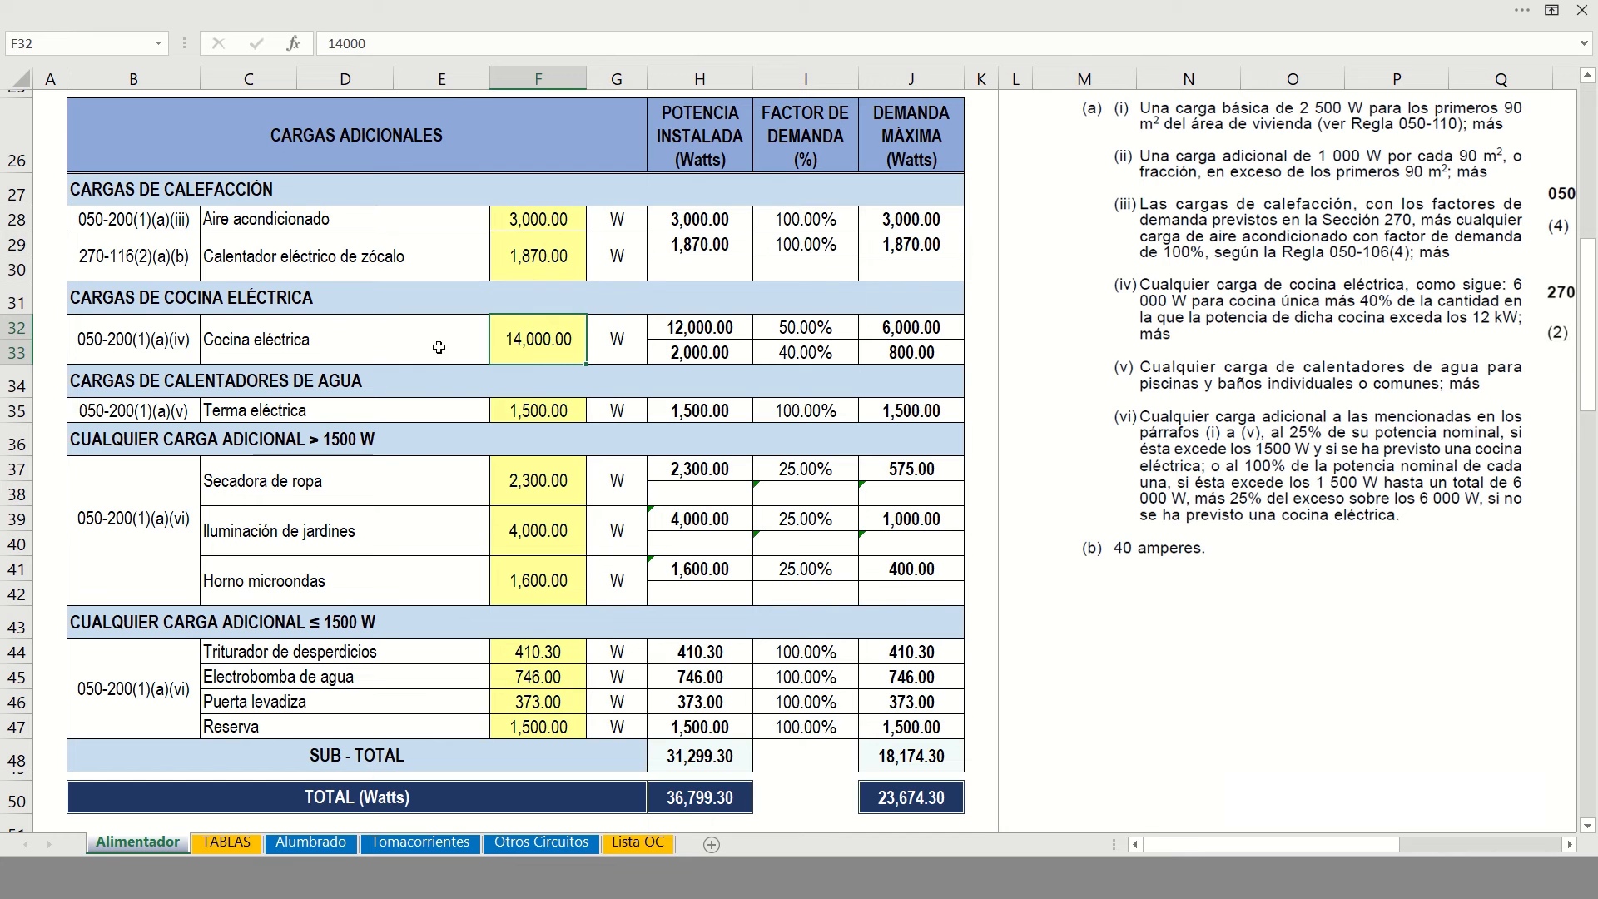
pyautogui.click(806, 470)
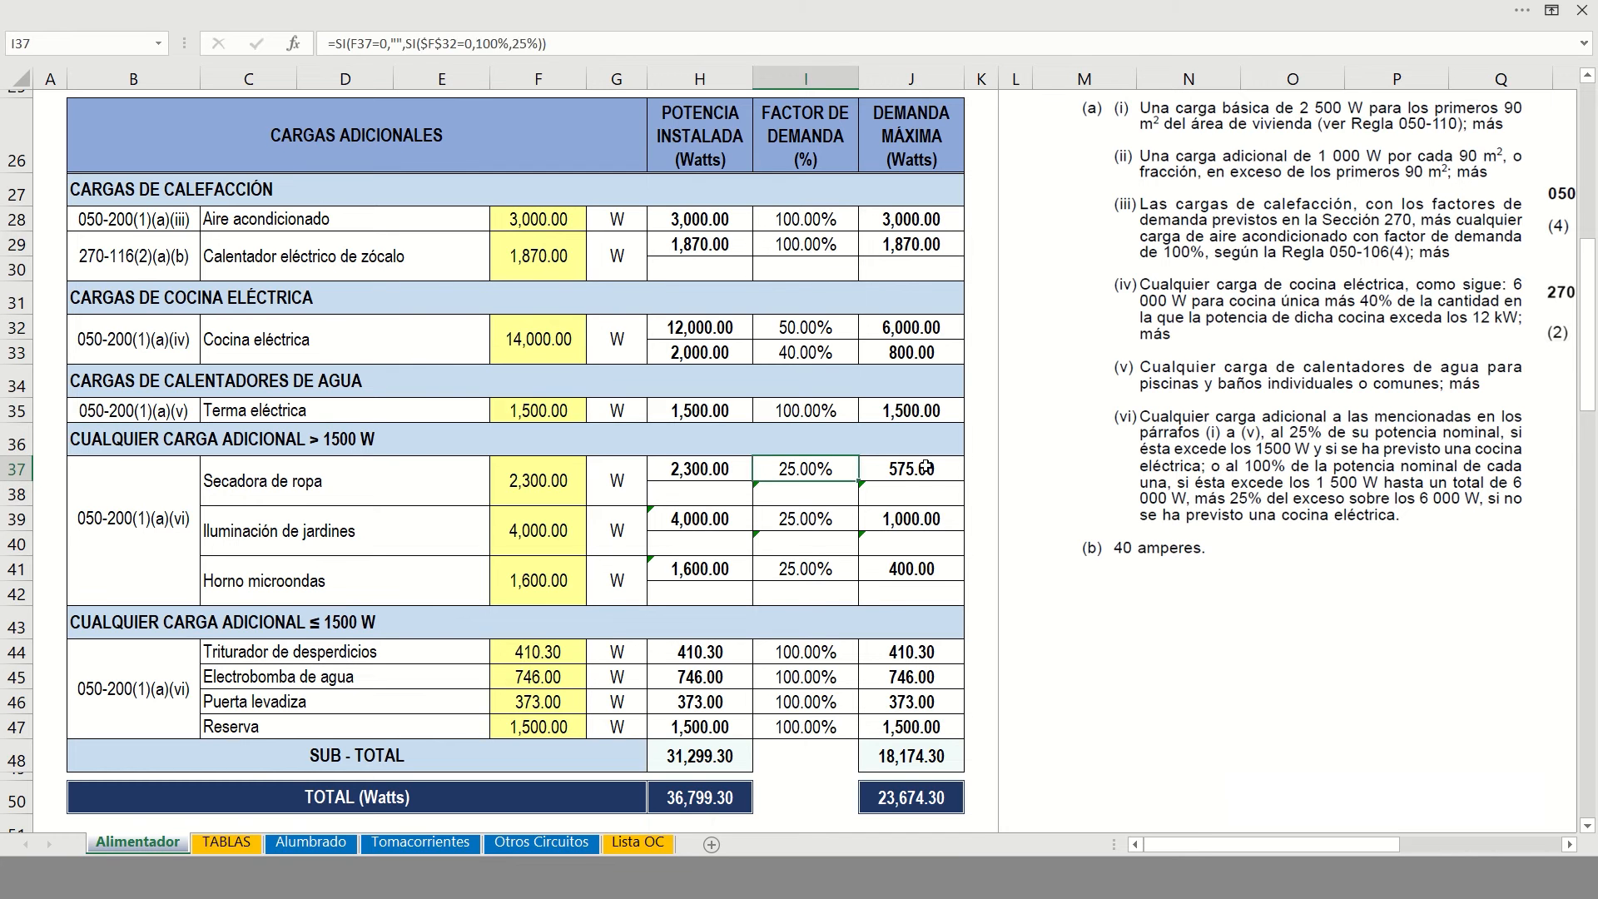
pyautogui.click(907, 467)
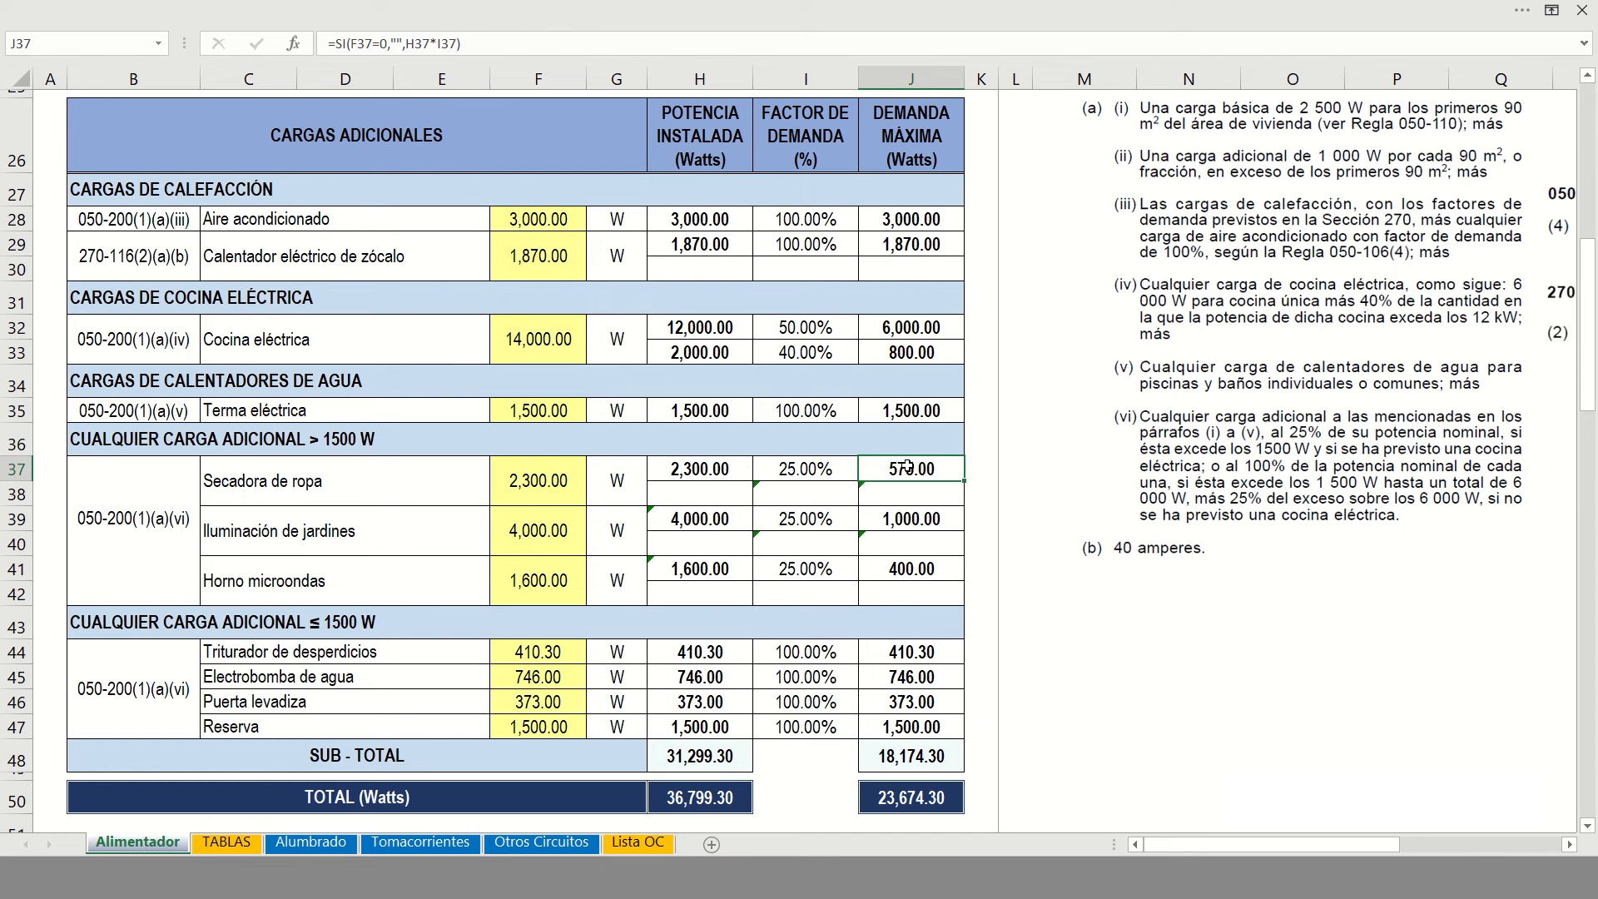
pyautogui.click(813, 472)
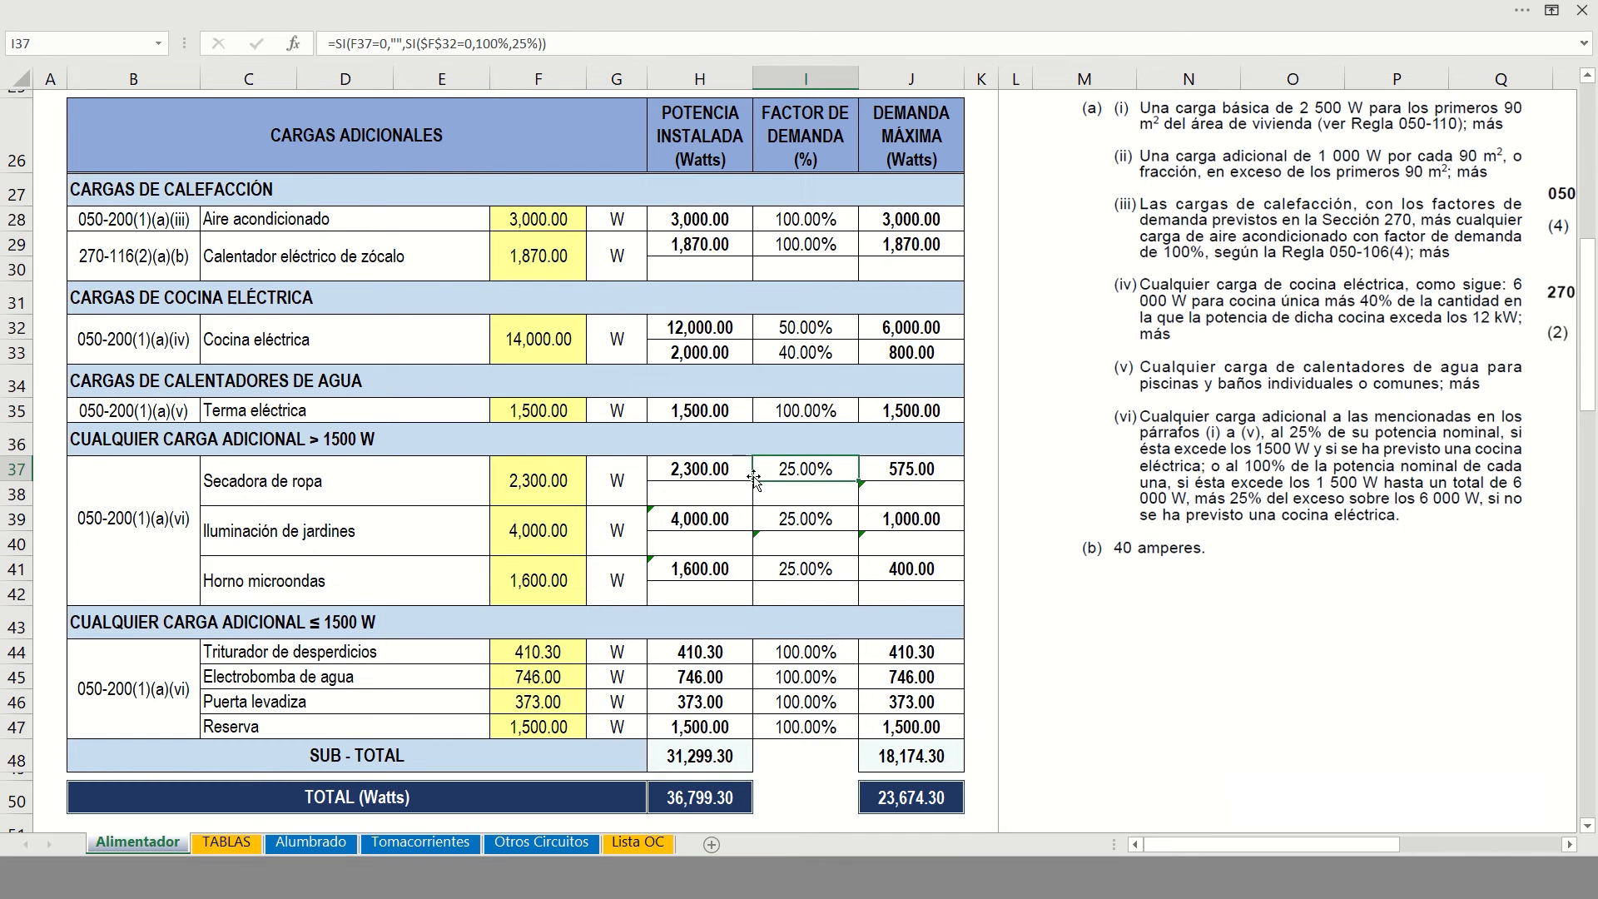
# Try an 8000 W load for Secadora de ropa with Cocina eléctrica present, and return it to 2300 W
pyautogui.click(529, 479)
pyautogui.click(537, 532)
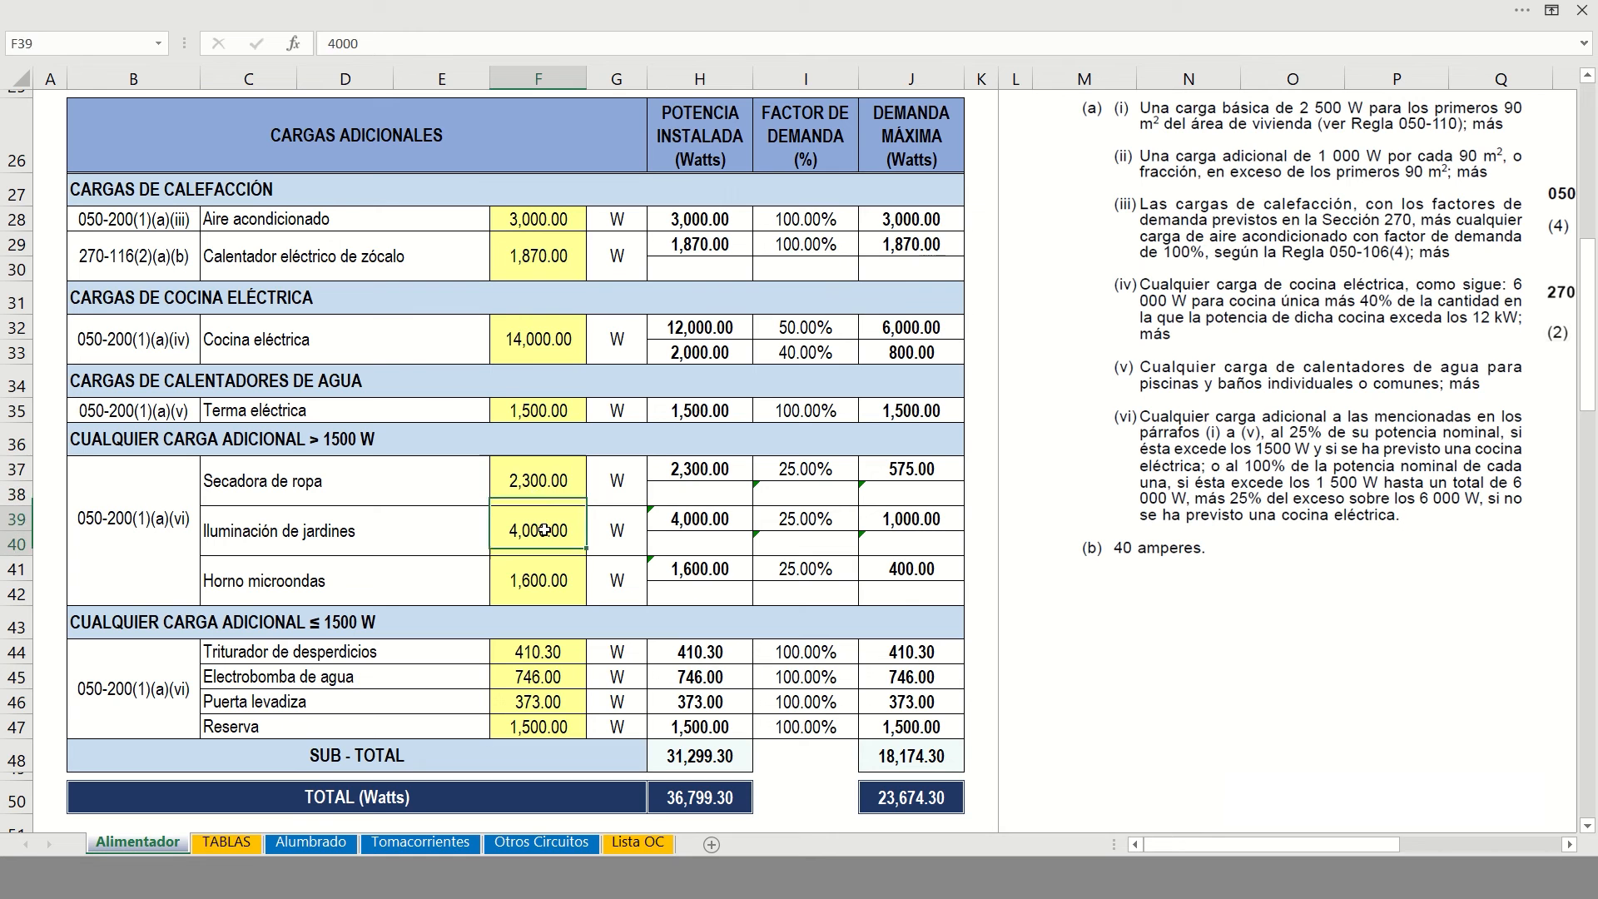
pyautogui.click(542, 576)
pyautogui.moveTo(531, 488); pyautogui.dragTo(550, 564)
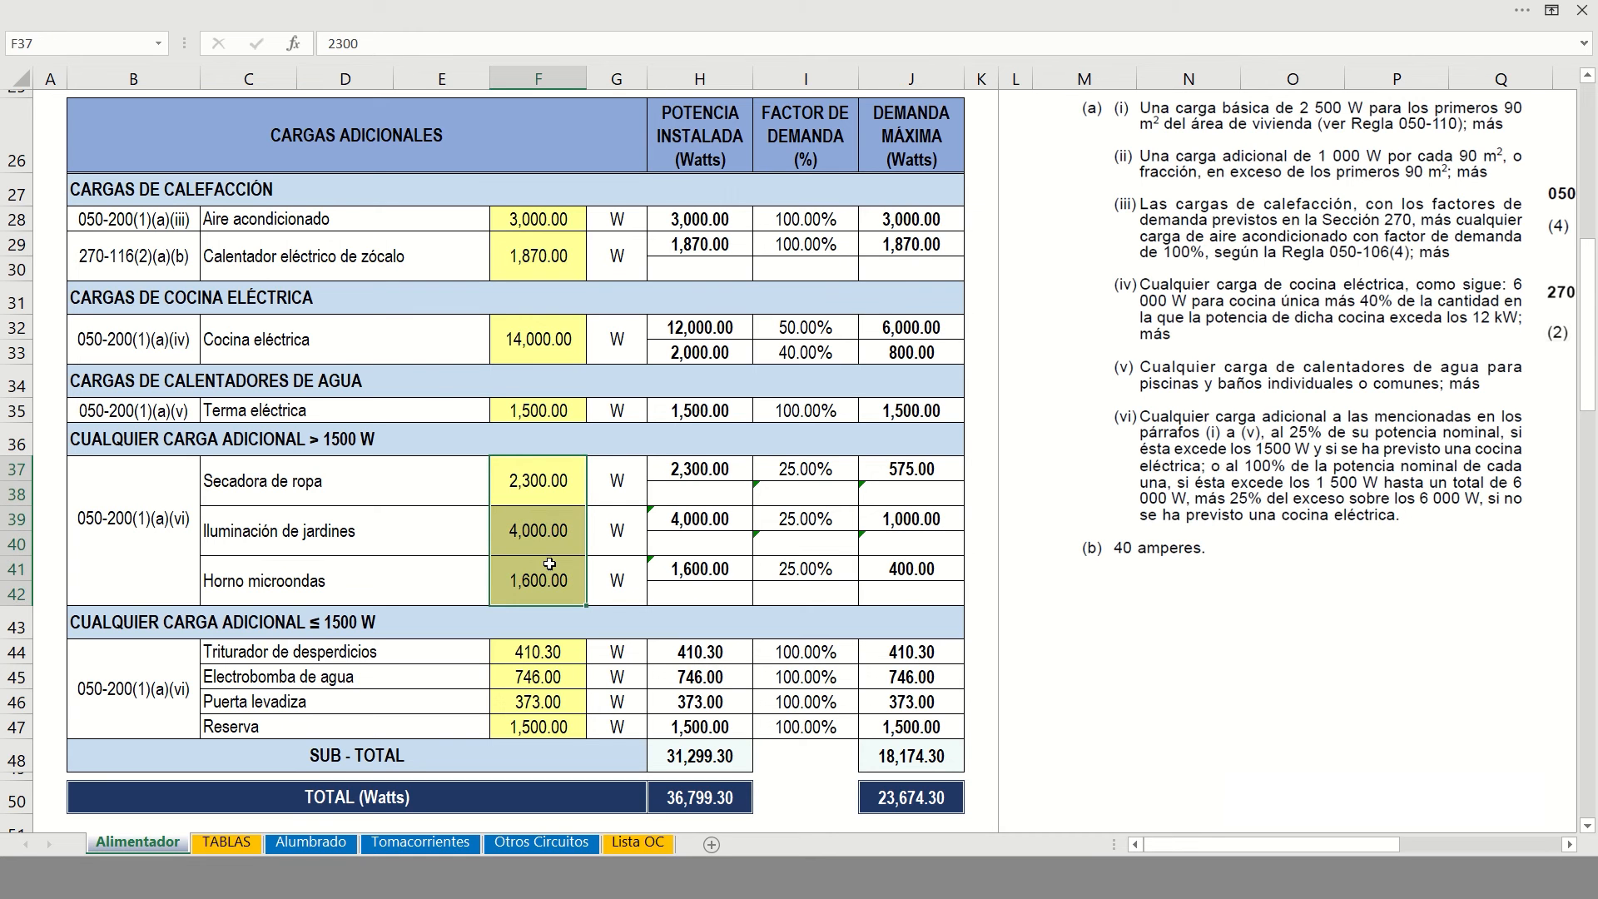
pyautogui.click(540, 482)
pyautogui.write('8000')
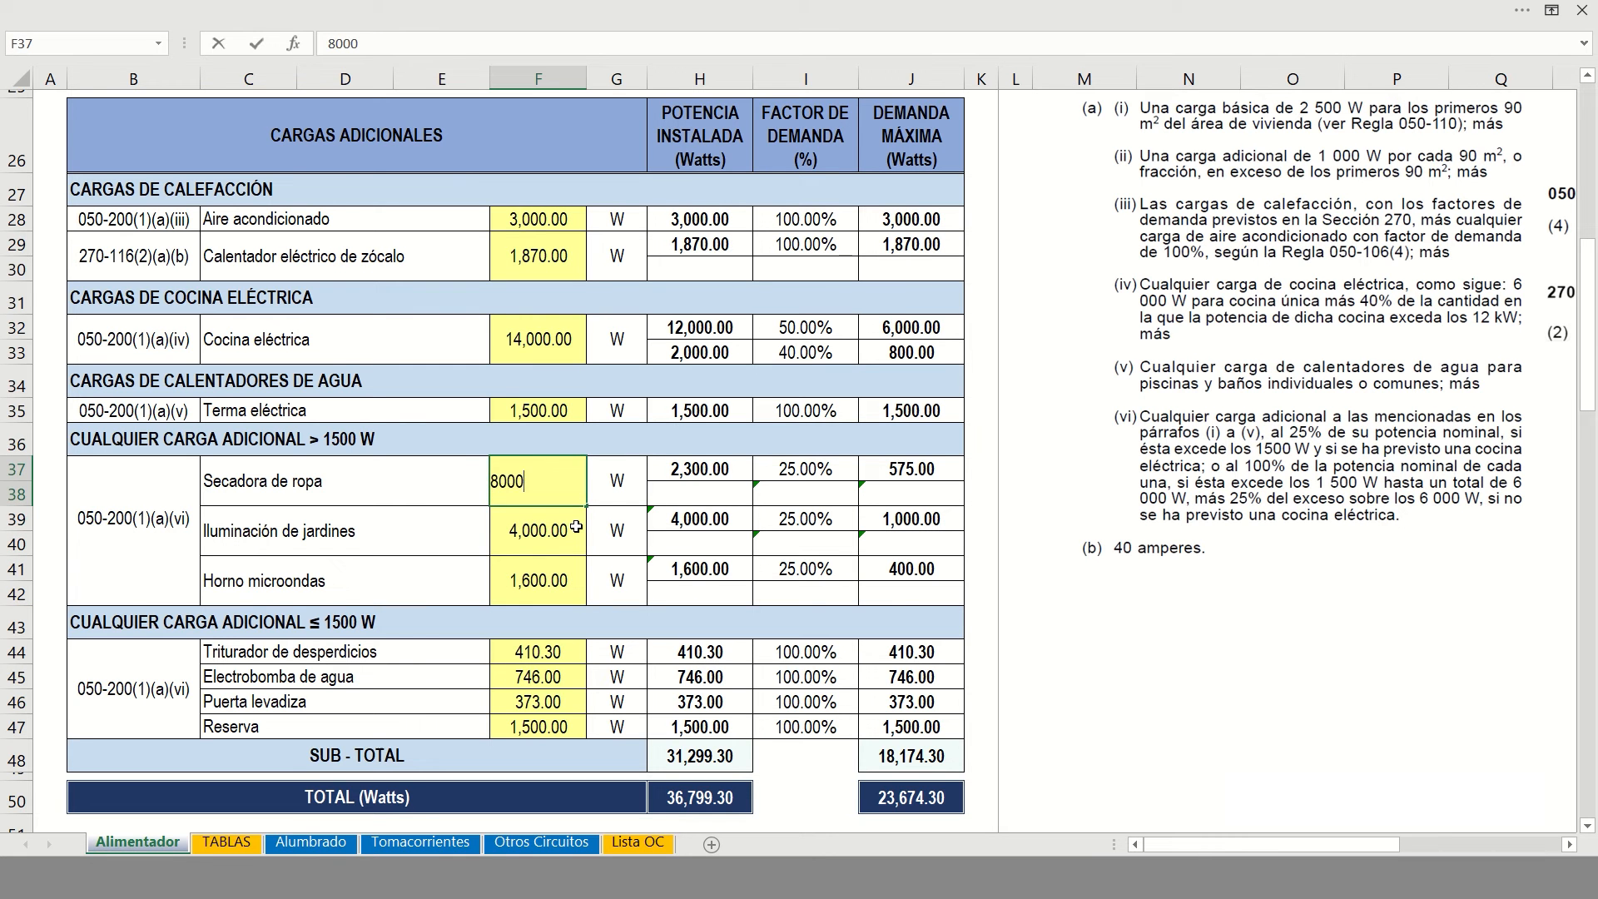
pyautogui.press('Return')
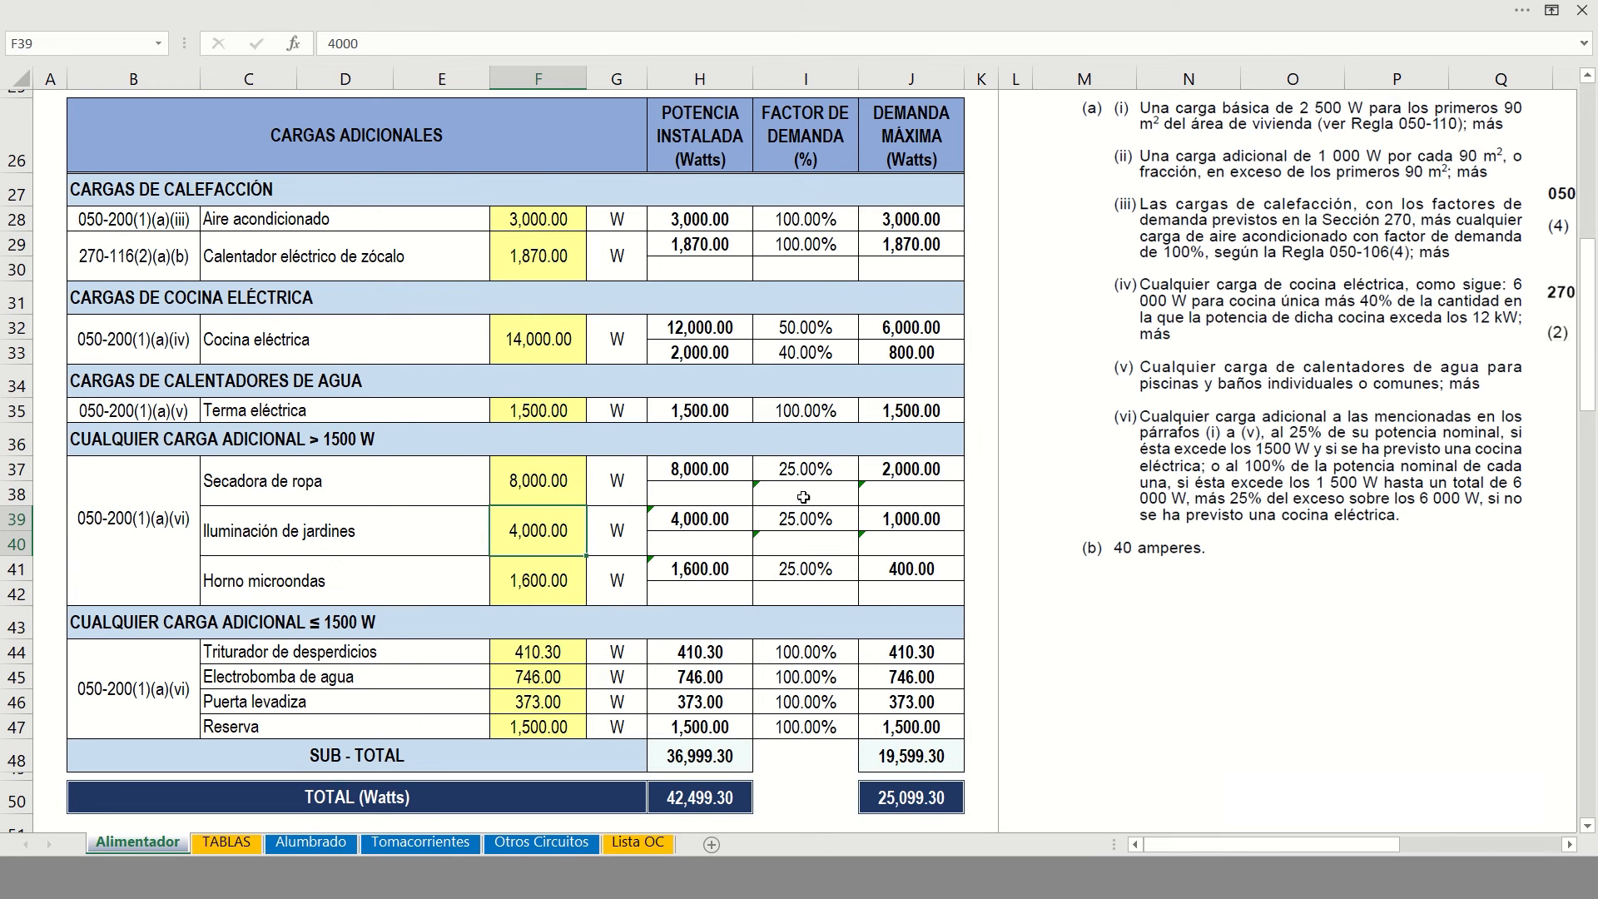
pyautogui.click(555, 486)
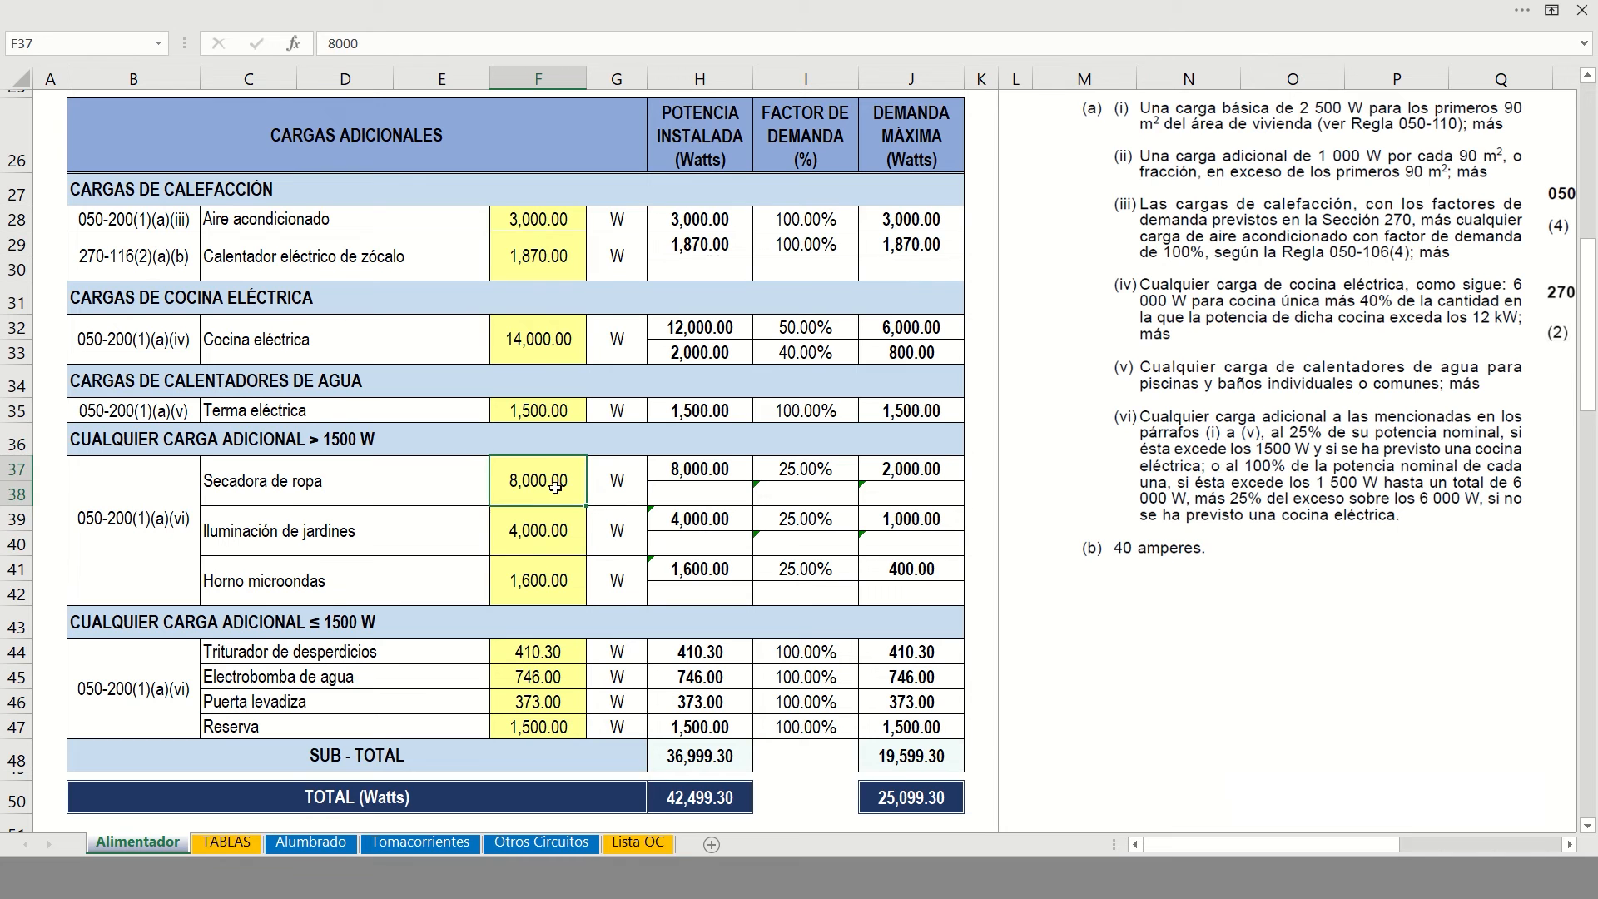
# Compare the demand factor formulas of the three additional loads above 1500 W with the Cocina eléctrica load still entered
pyautogui.click(534, 345)
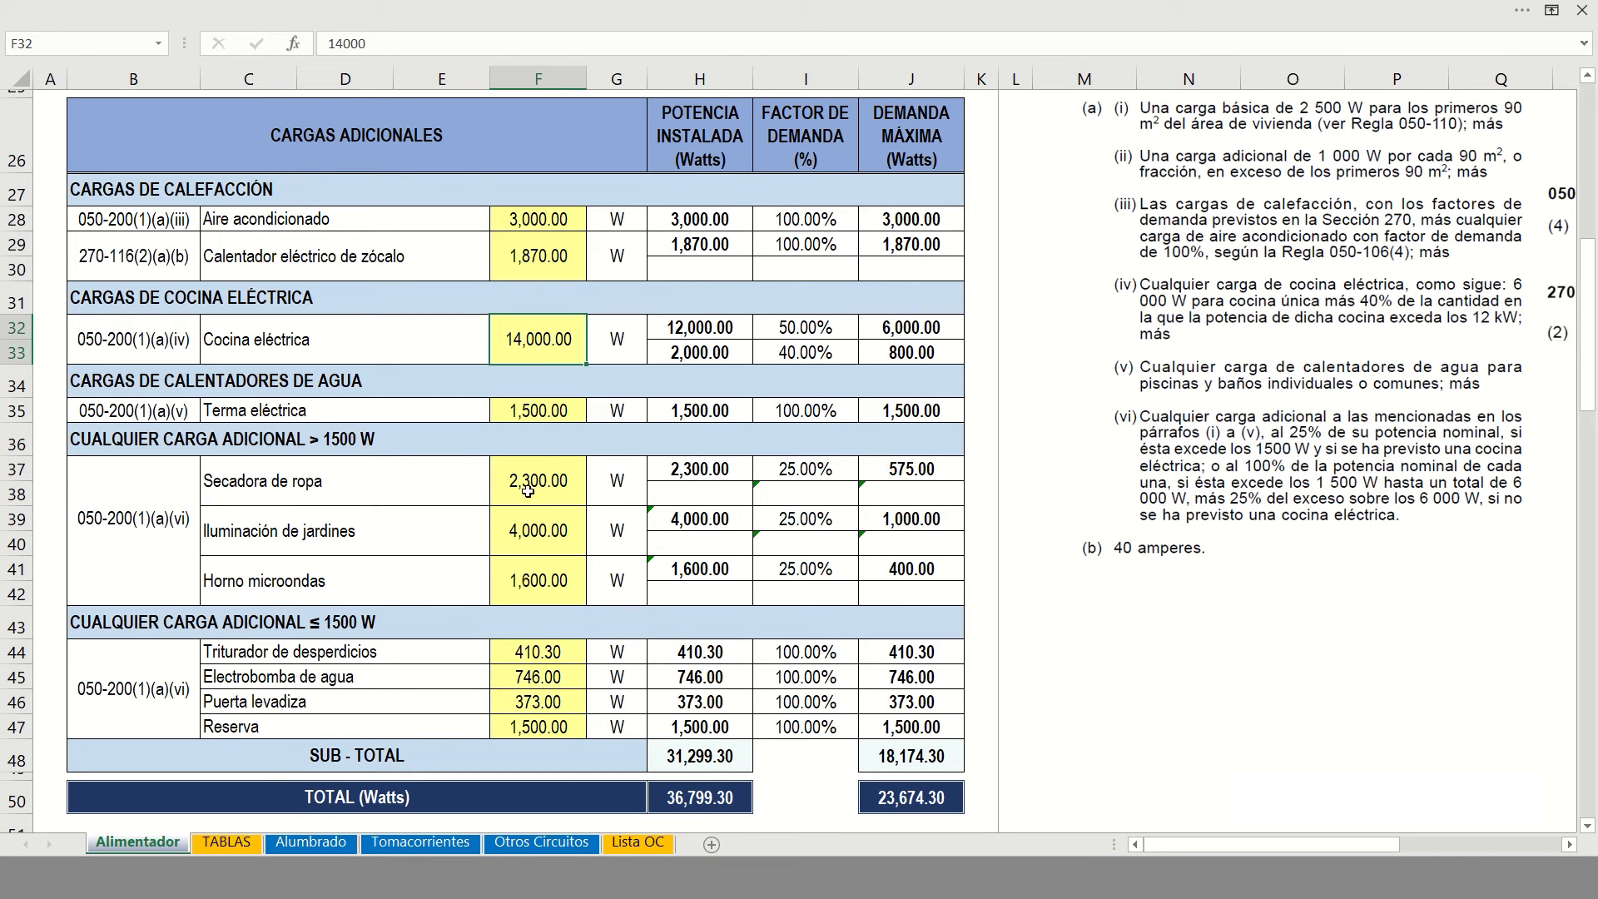
pyautogui.moveTo(528, 491); pyautogui.dragTo(542, 586)
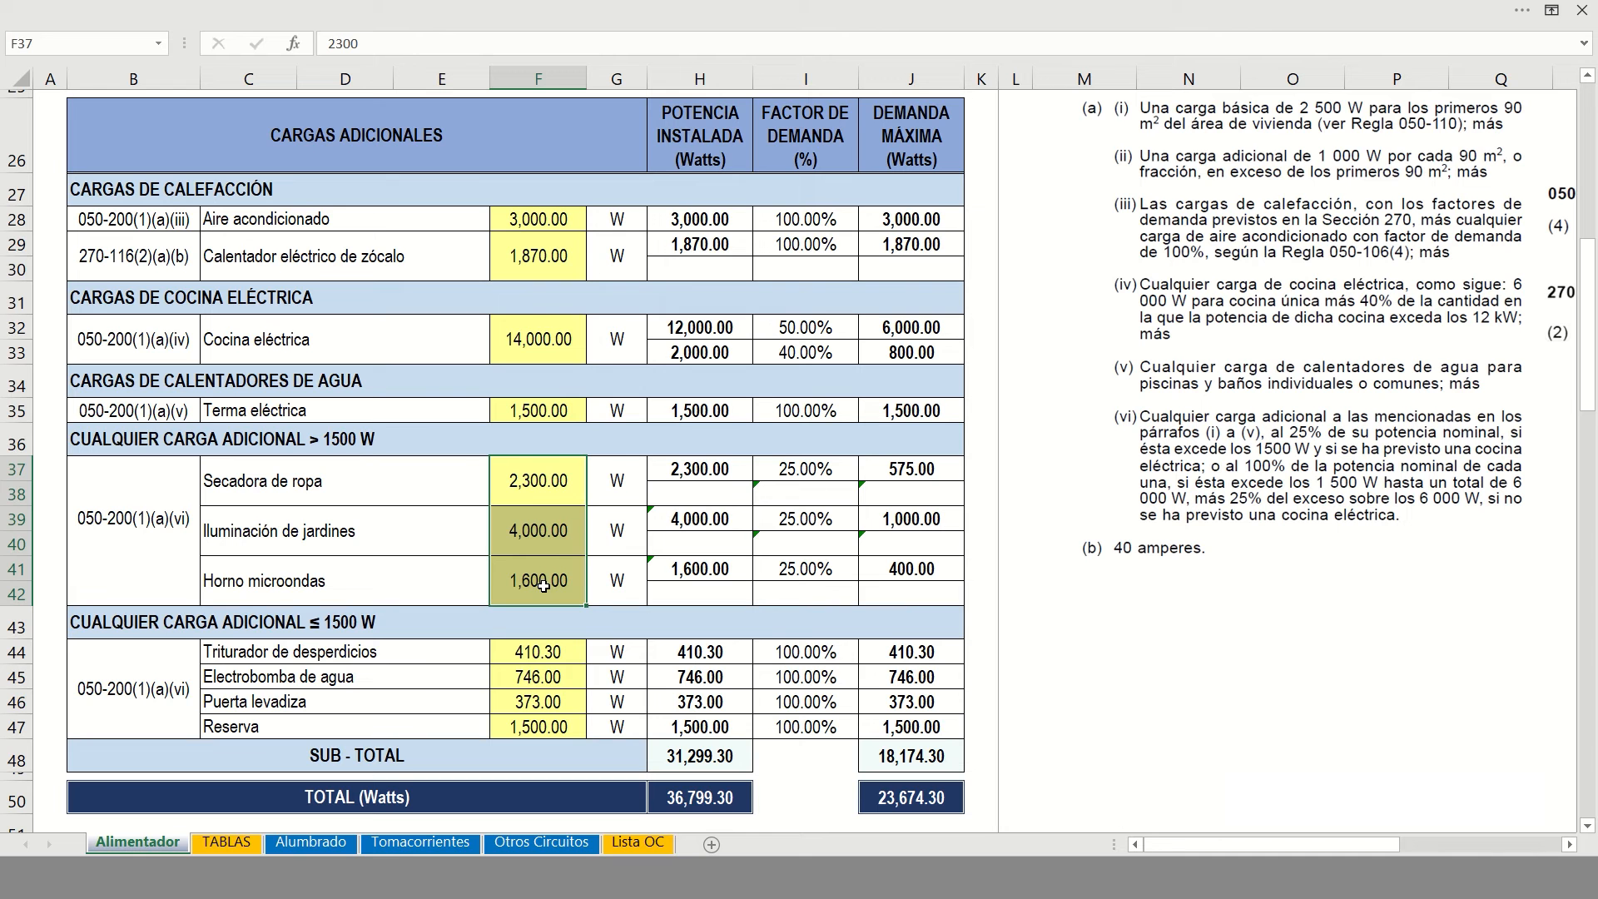
pyautogui.click(807, 471)
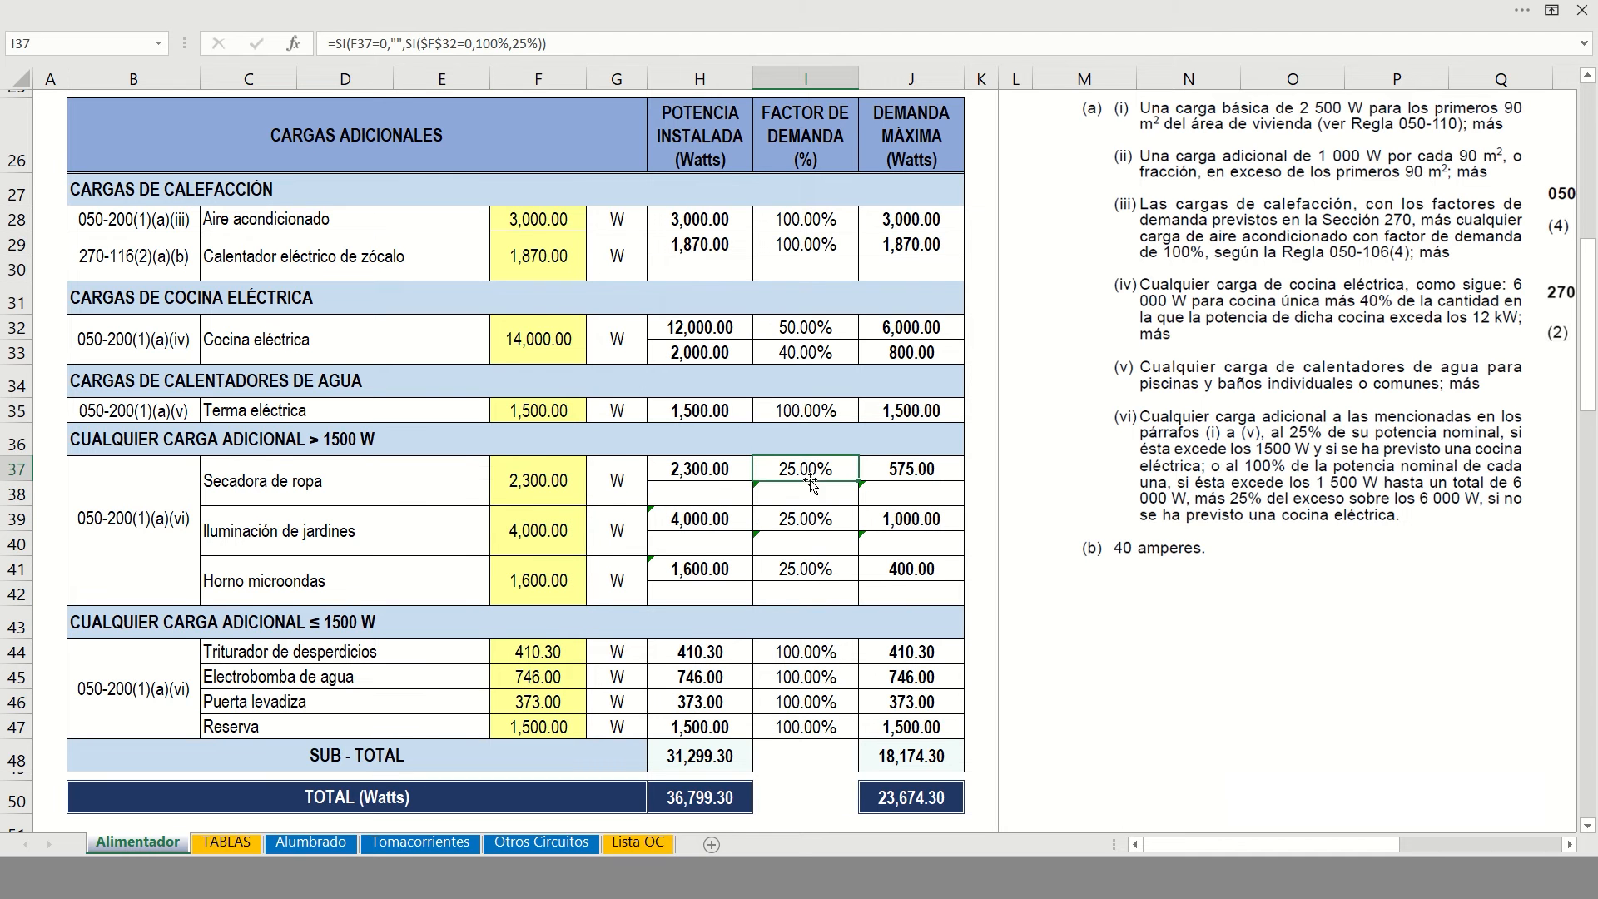
pyautogui.click(810, 518)
pyautogui.moveTo(817, 552); pyautogui.dragTo(822, 561)
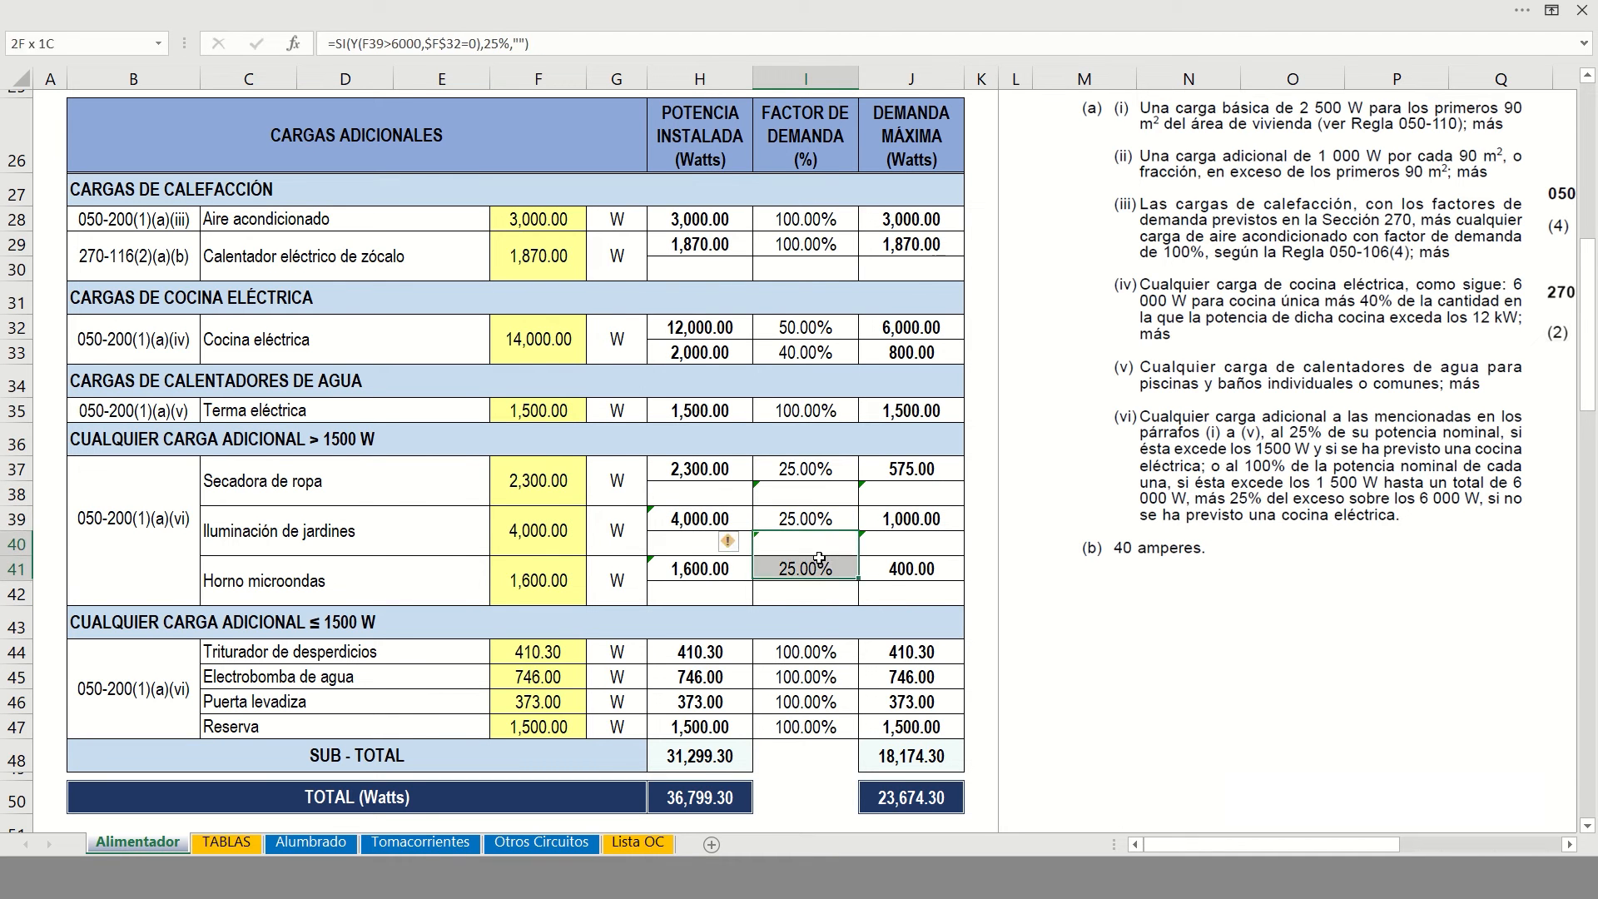
pyautogui.click(831, 572)
pyautogui.click(553, 487)
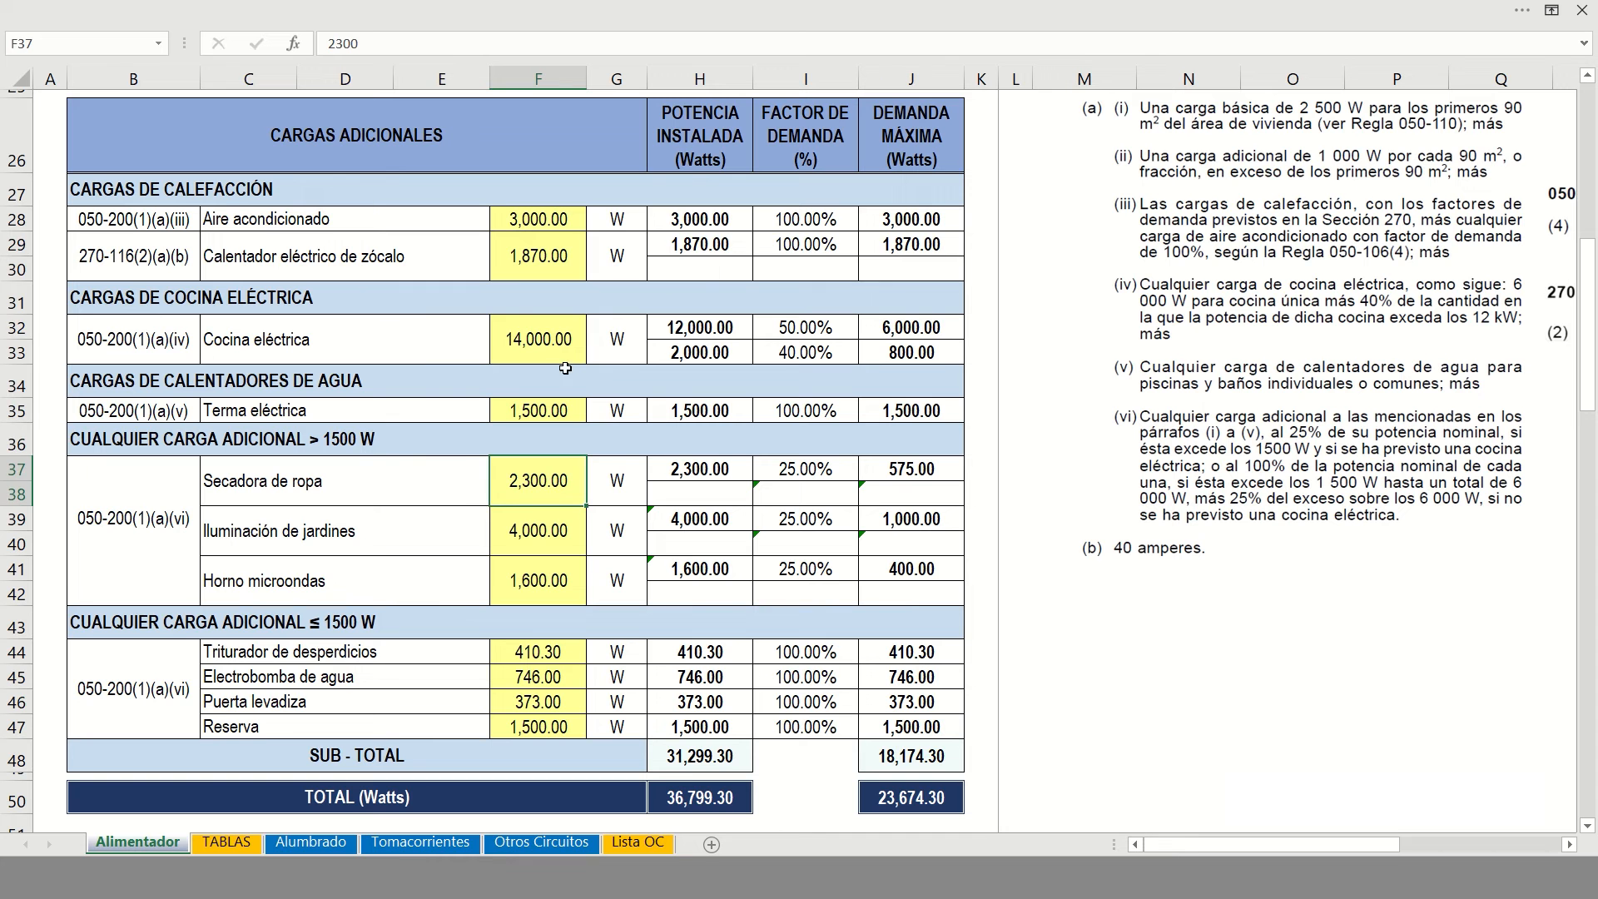
# Clear the Cocina eléctrica load and check the demand factors of Secadora de ropa, Iluminación de jardines and Horno microondas
pyautogui.click(558, 344)
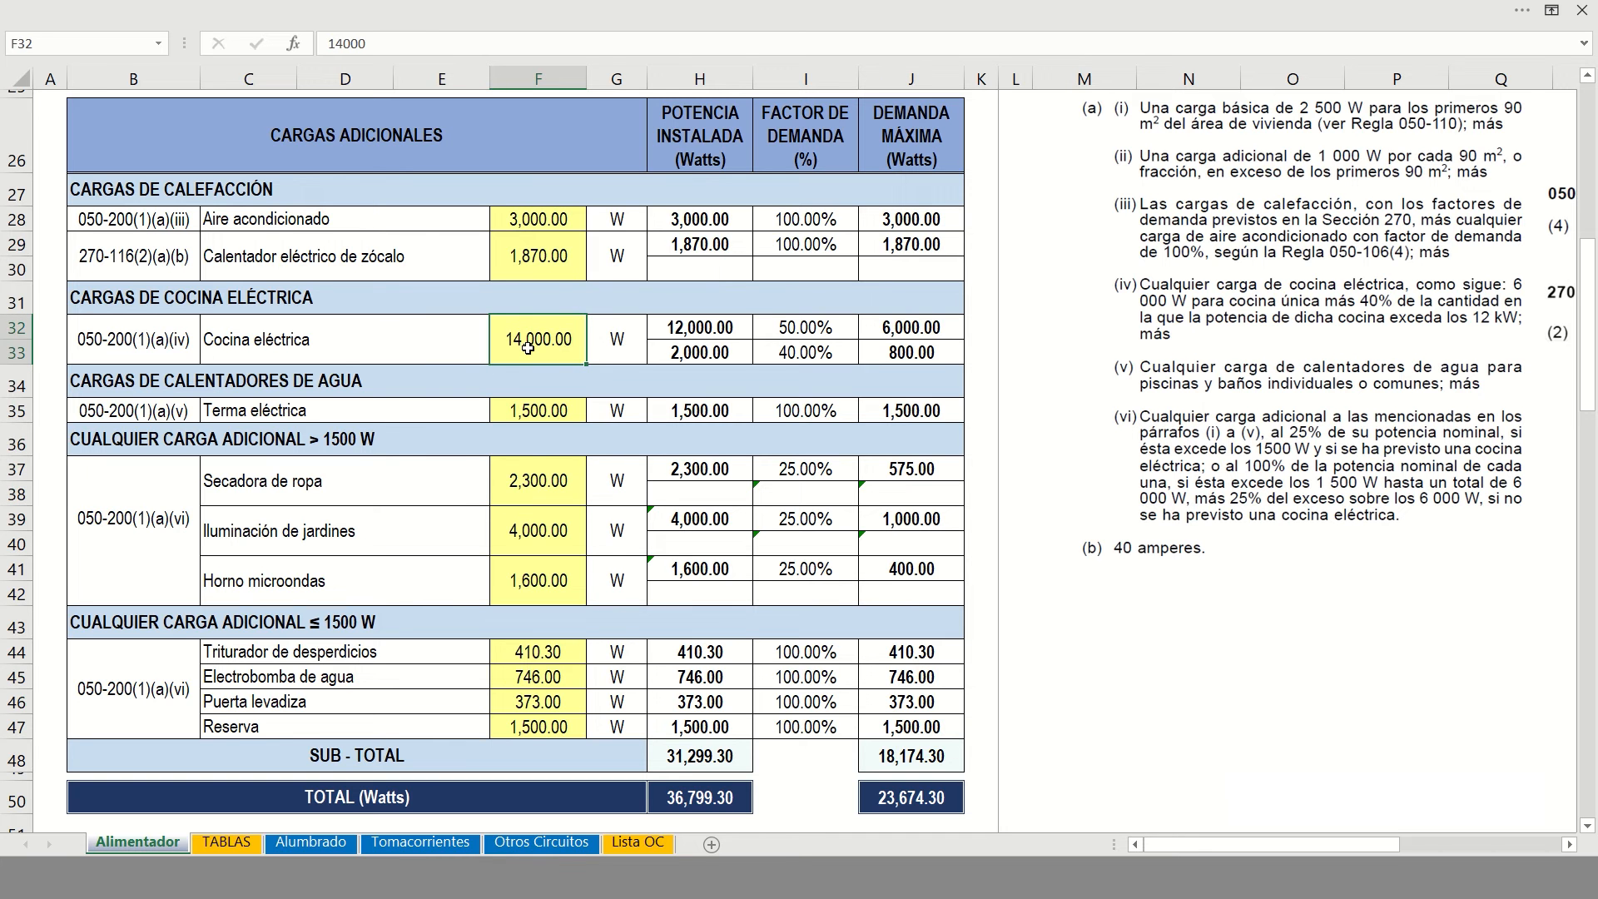
pyautogui.press('Delete')
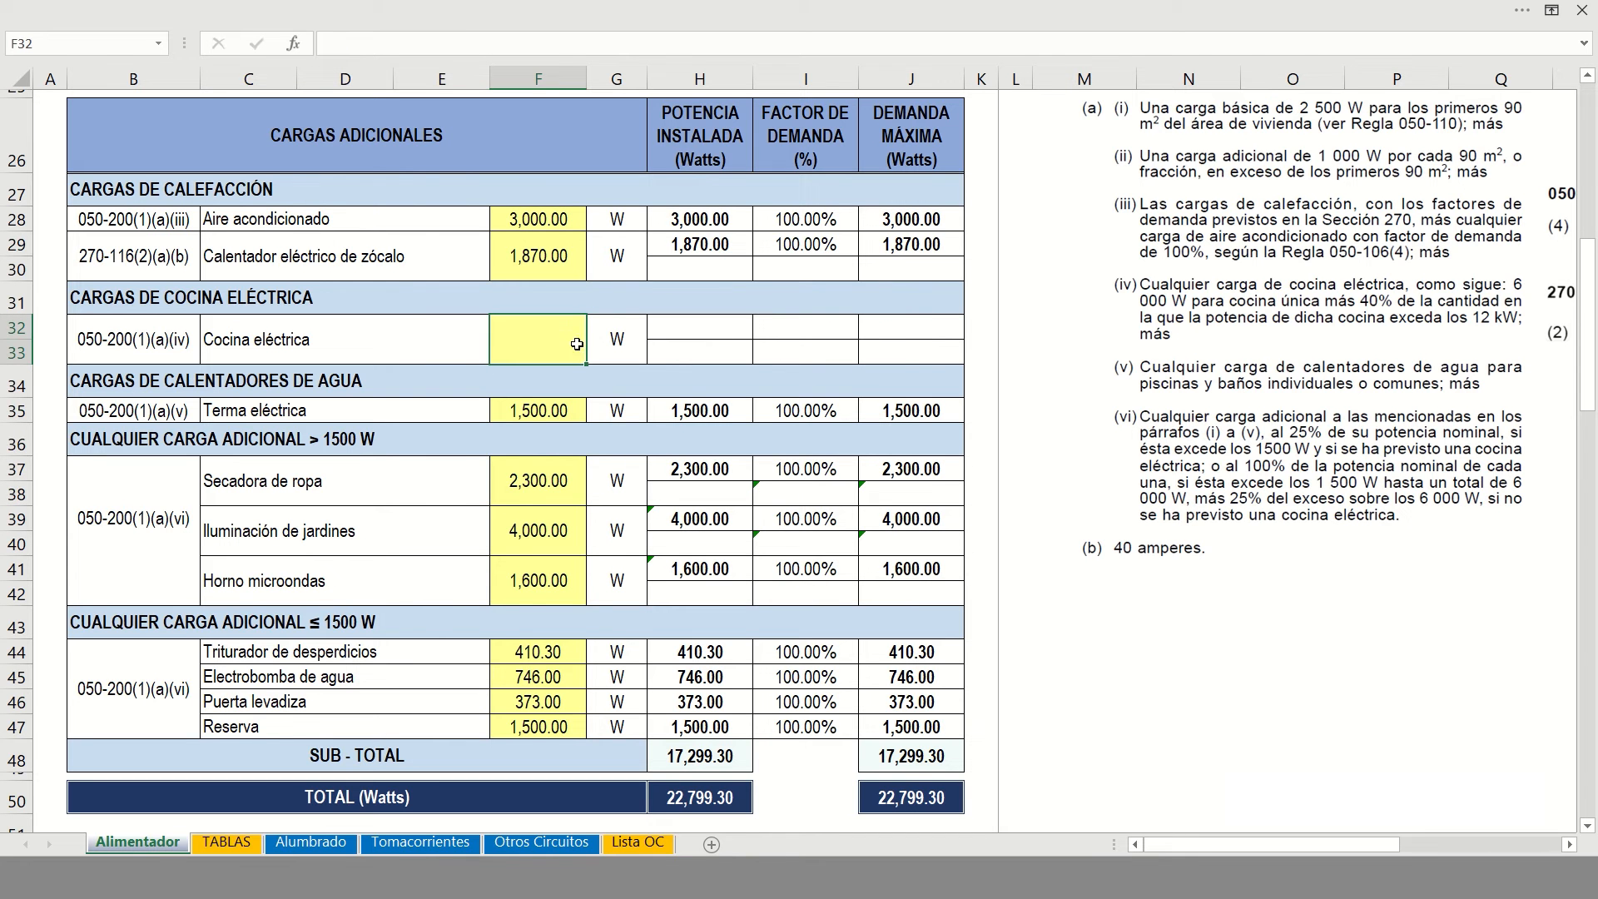
pyautogui.click(552, 474)
pyautogui.click(481, 484)
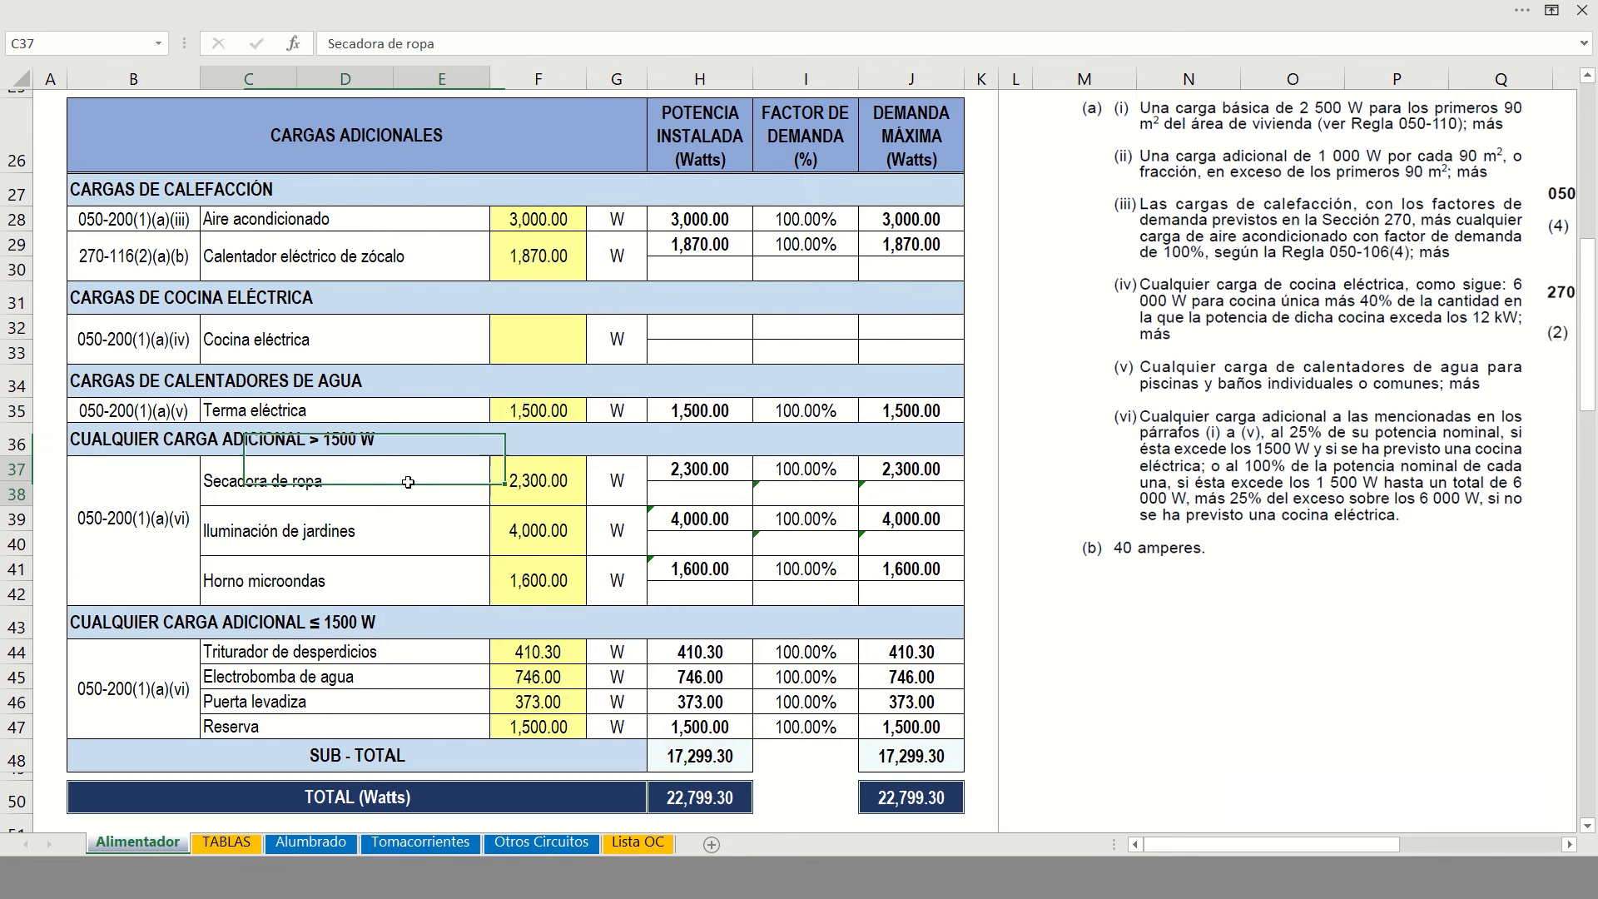
pyautogui.click(432, 530)
pyautogui.click(421, 574)
pyautogui.click(812, 479)
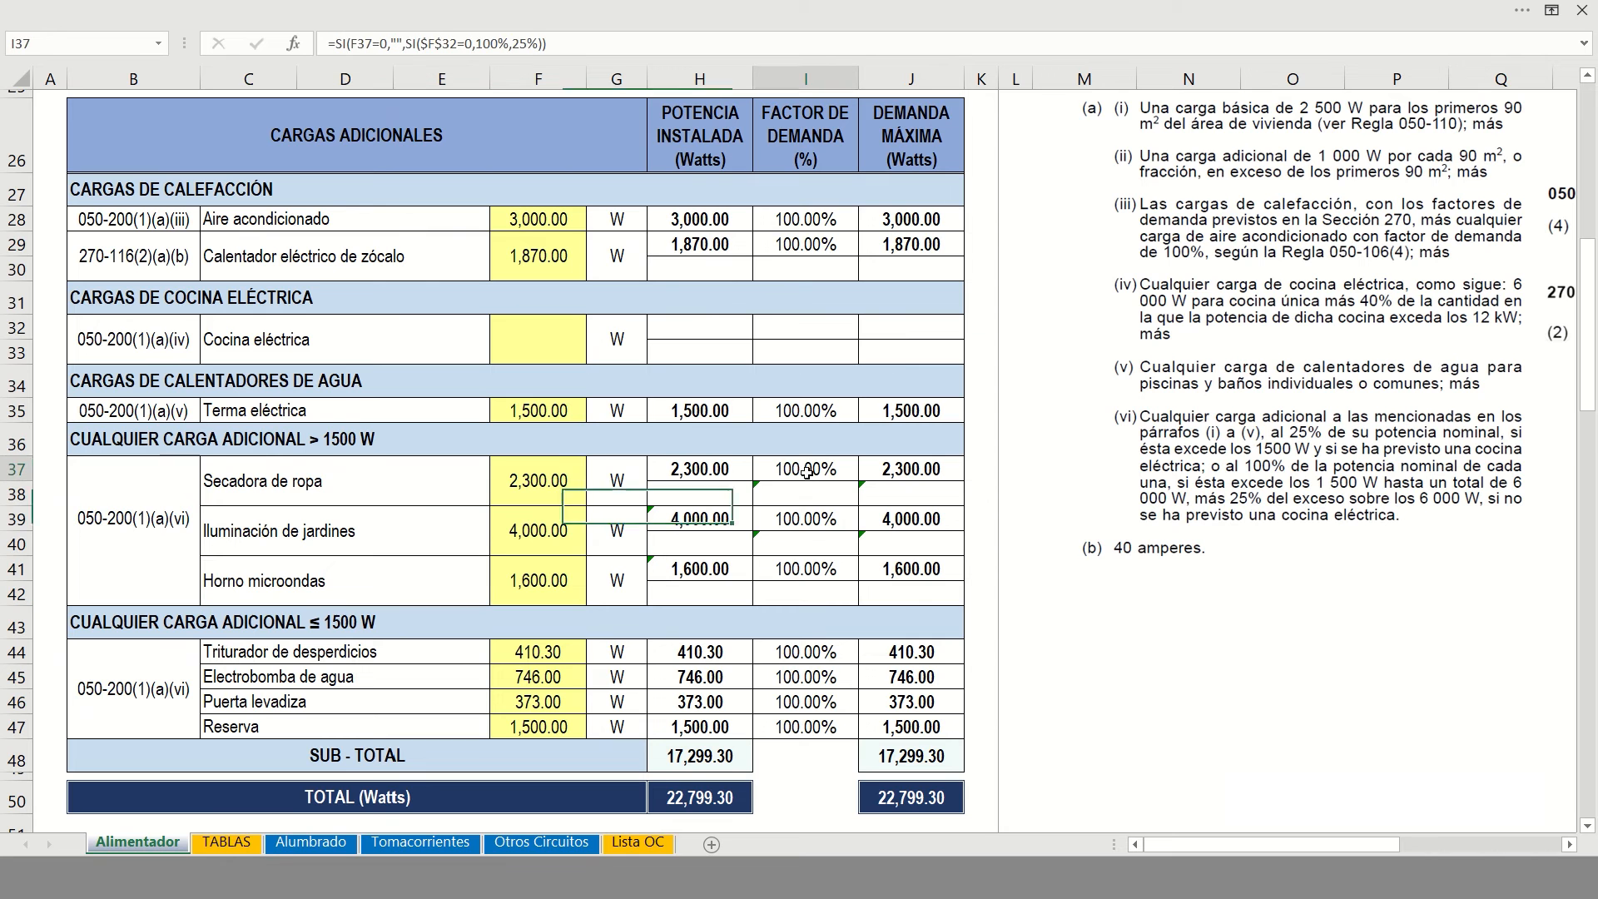
pyautogui.click(807, 520)
pyautogui.click(805, 572)
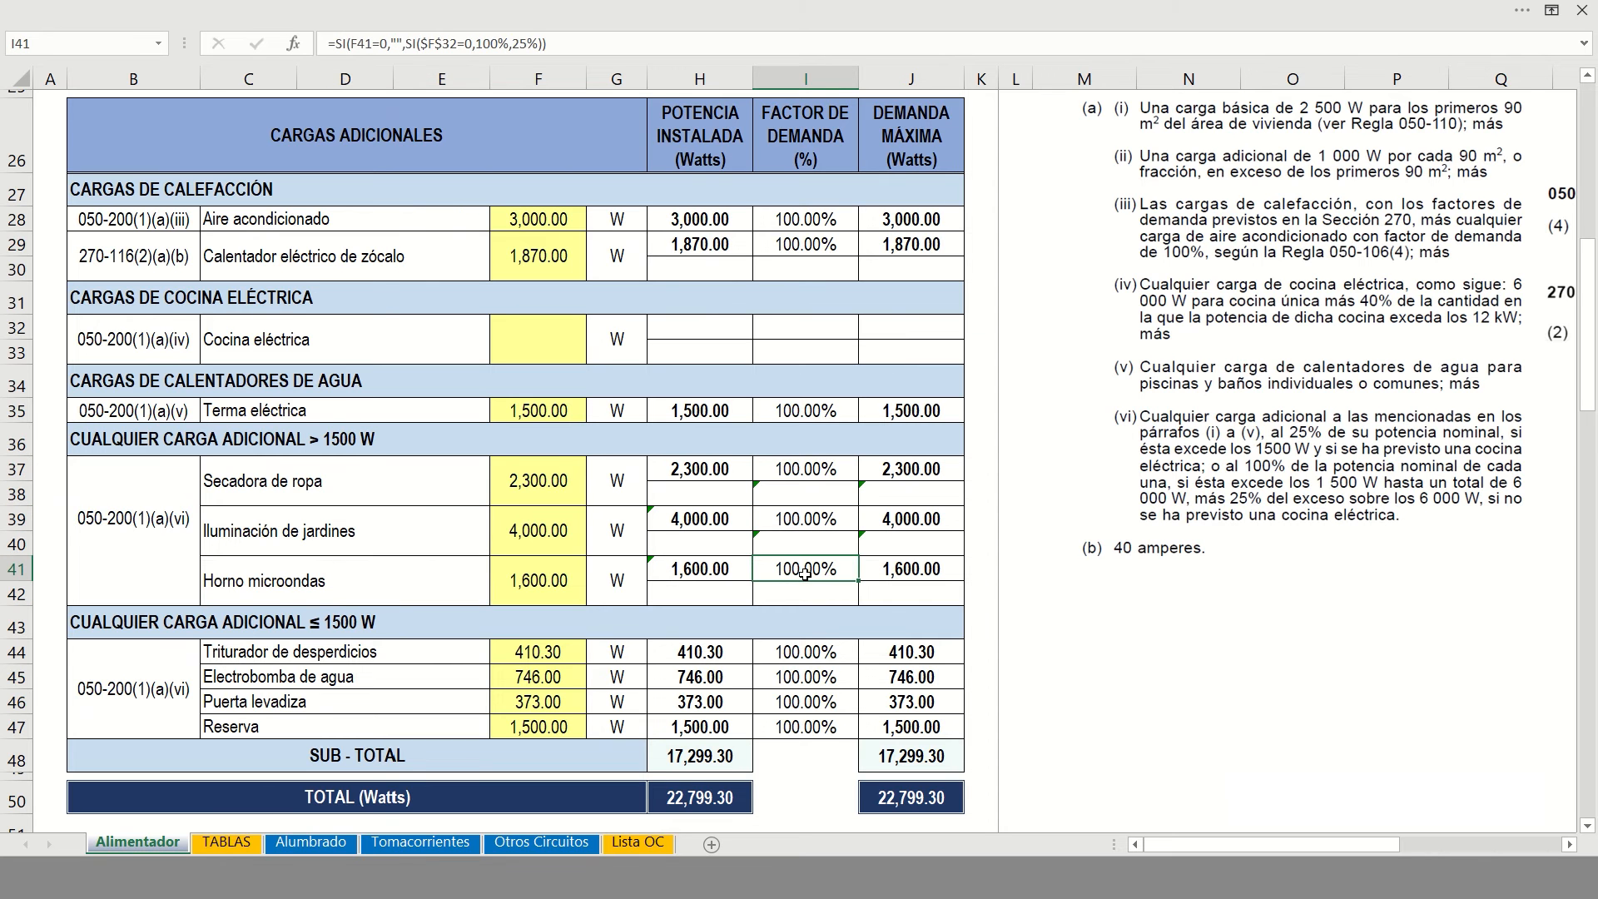
# Set the Iluminación de jardines load to 7000 W and check the demand factors of both its rows
pyautogui.moveTo(544, 486)
pyautogui.mouseDown()
pyautogui.moveTo(552, 585)
pyautogui.moveTo(545, 484)
pyautogui.mouseUp()
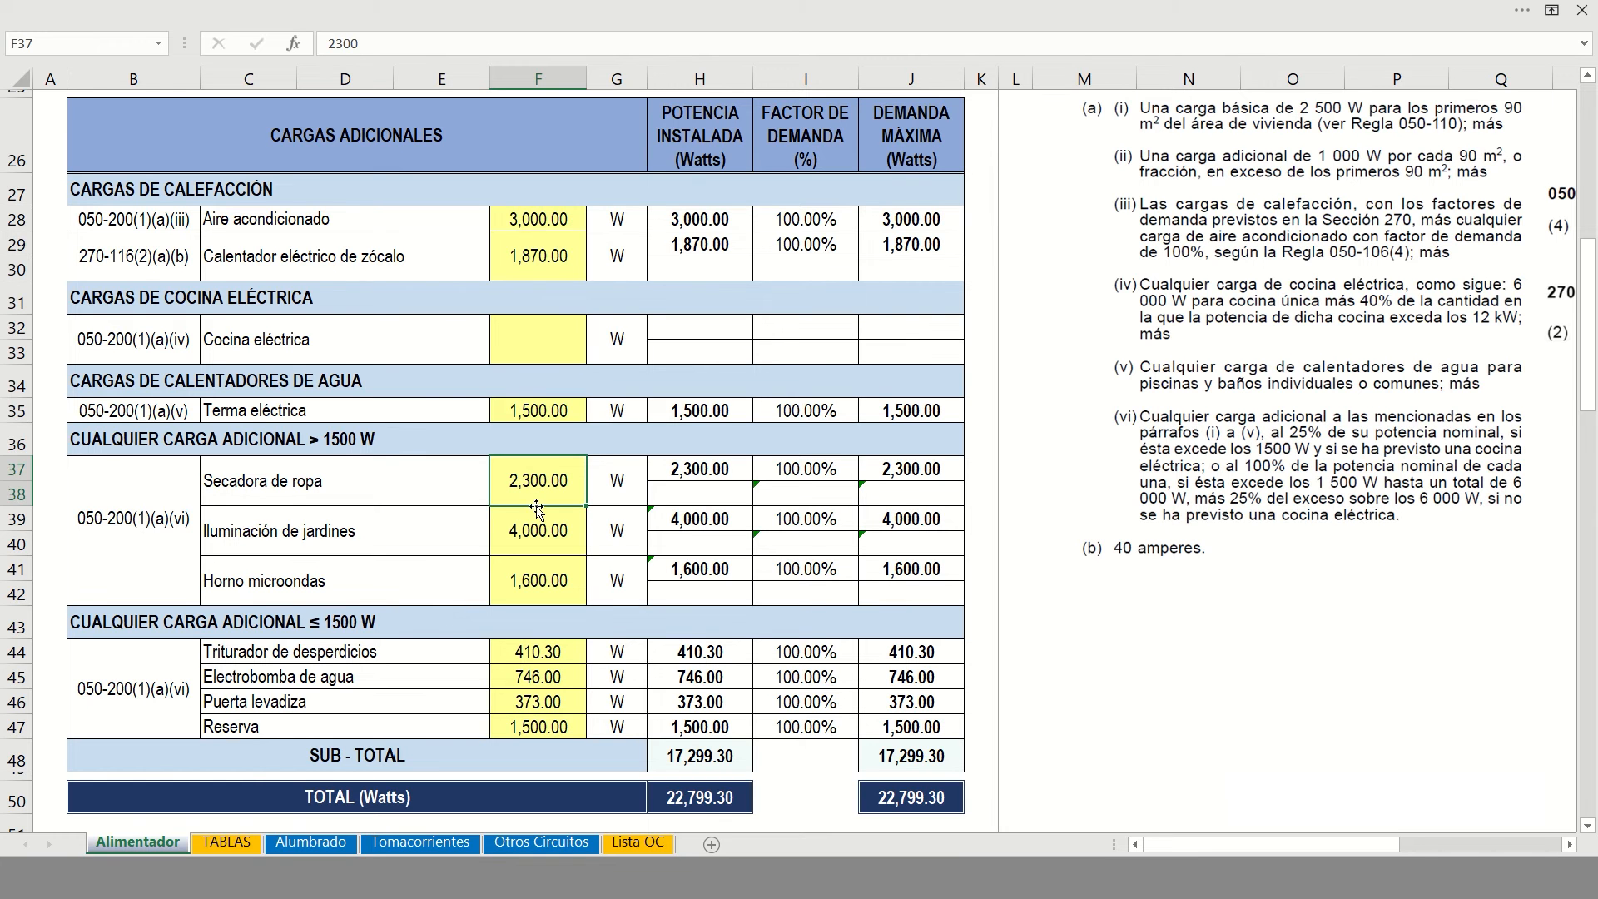
pyautogui.moveTo(535, 477); pyautogui.dragTo(538, 579)
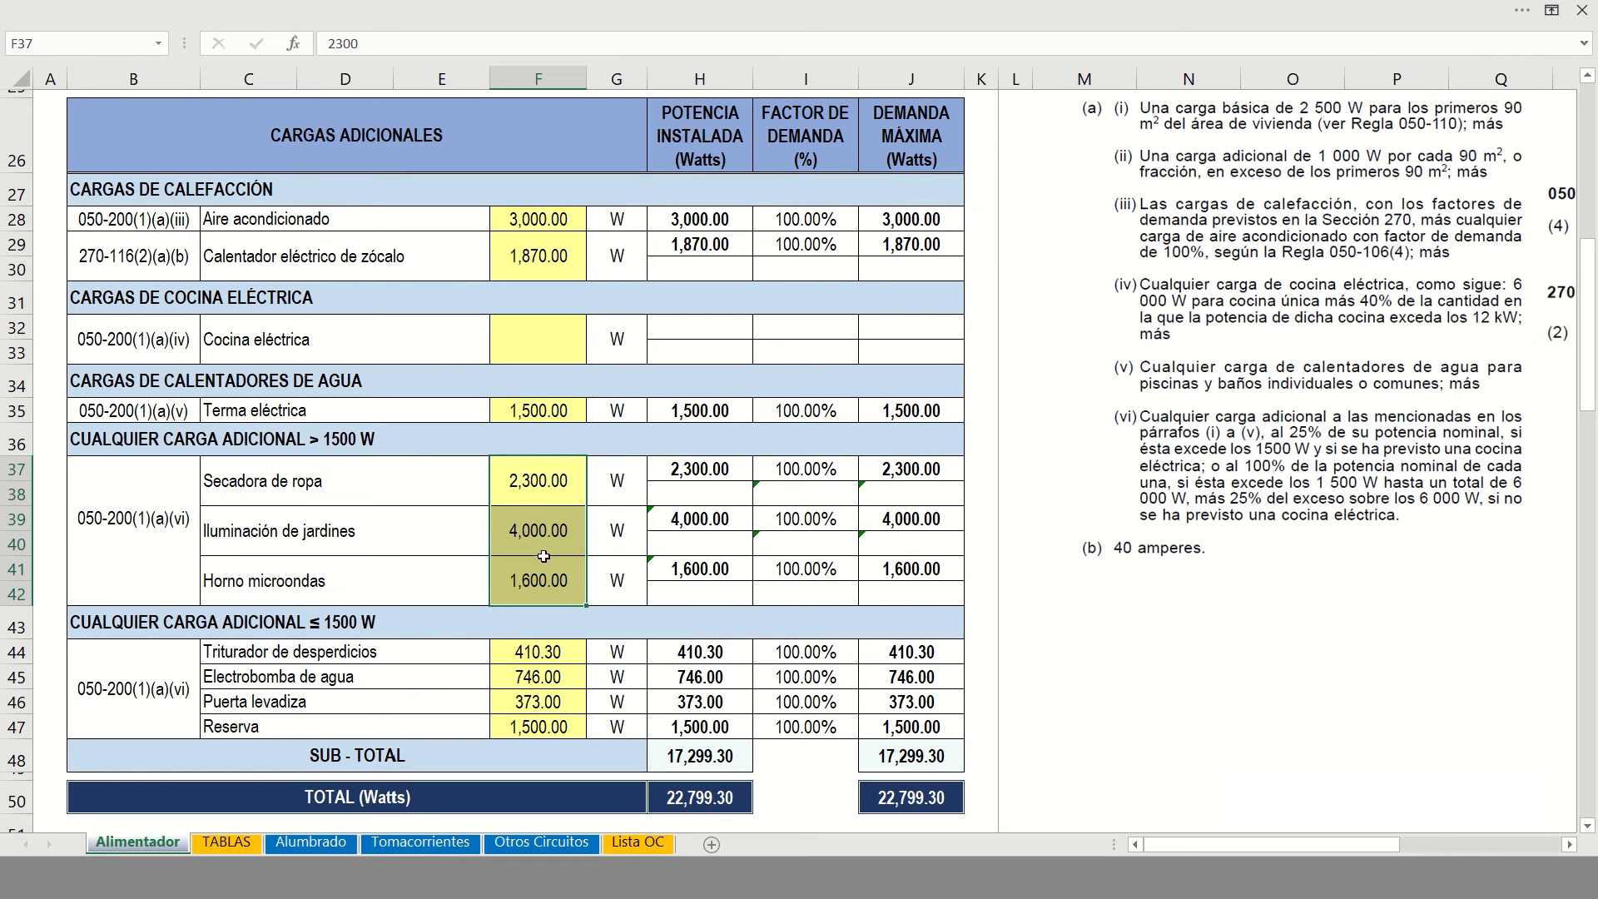
pyautogui.click(556, 543)
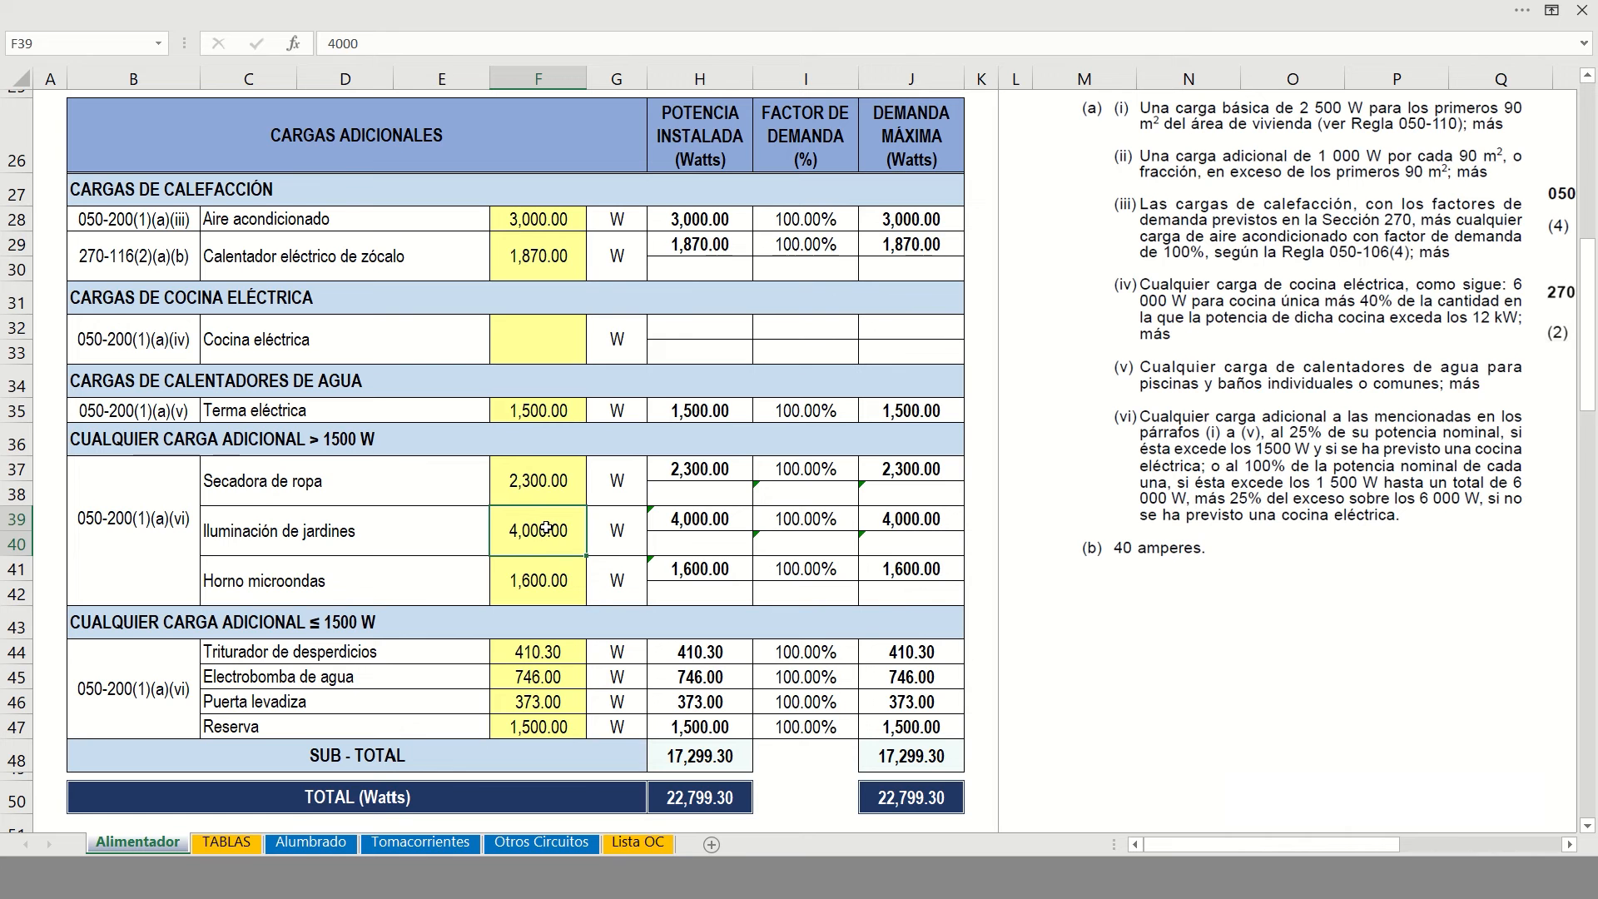
pyautogui.write('7')
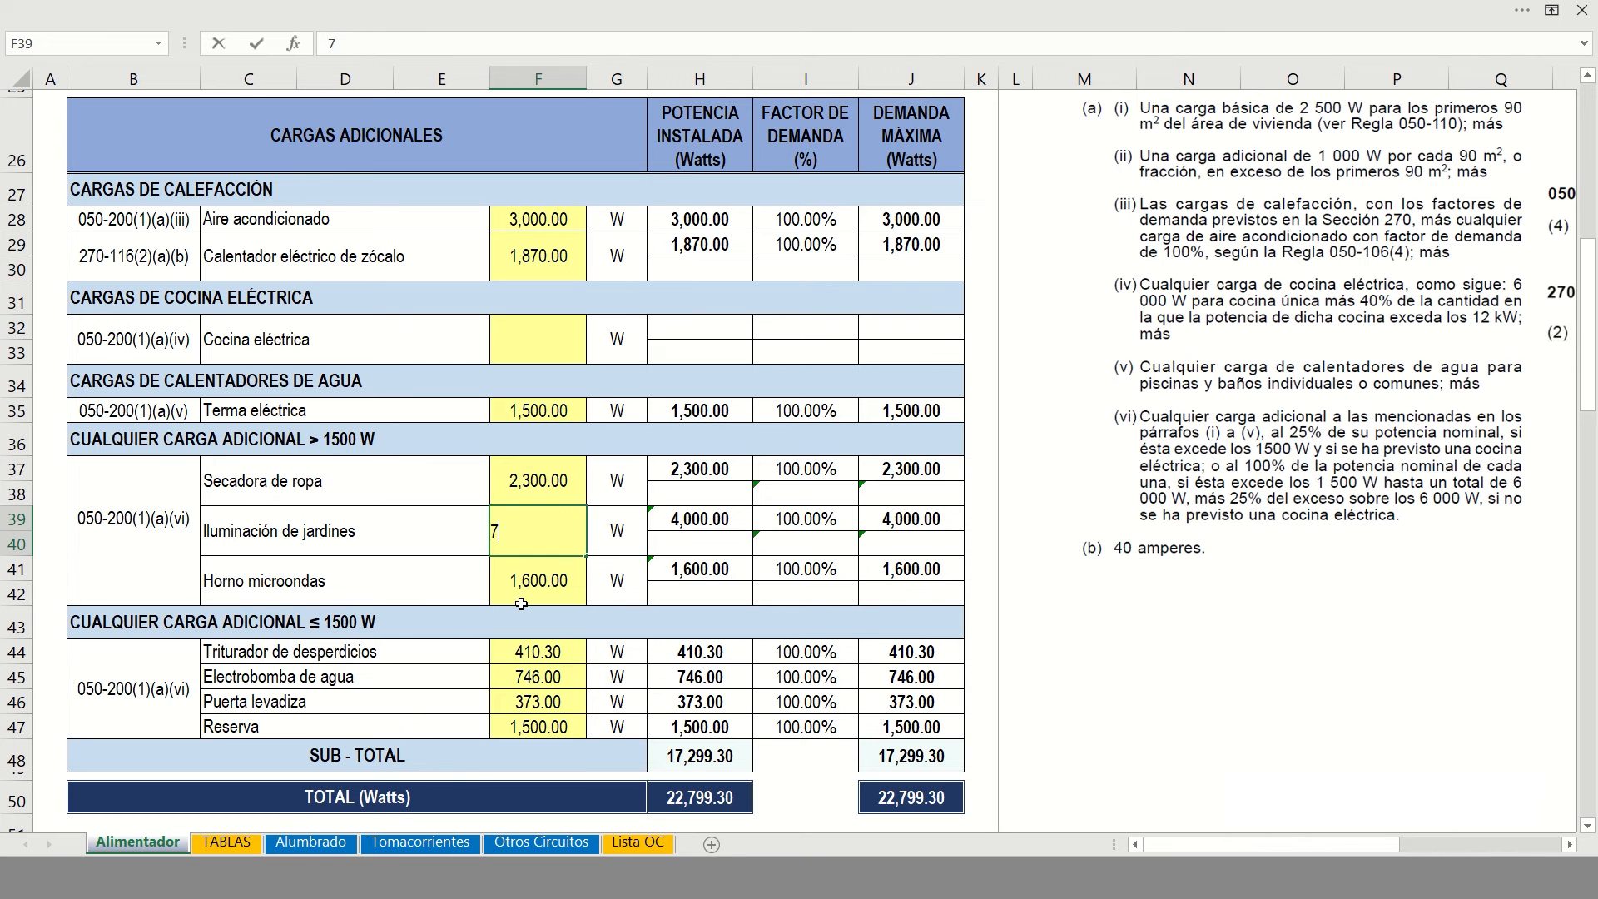
pyautogui.write(',000')
pyautogui.press('Return')
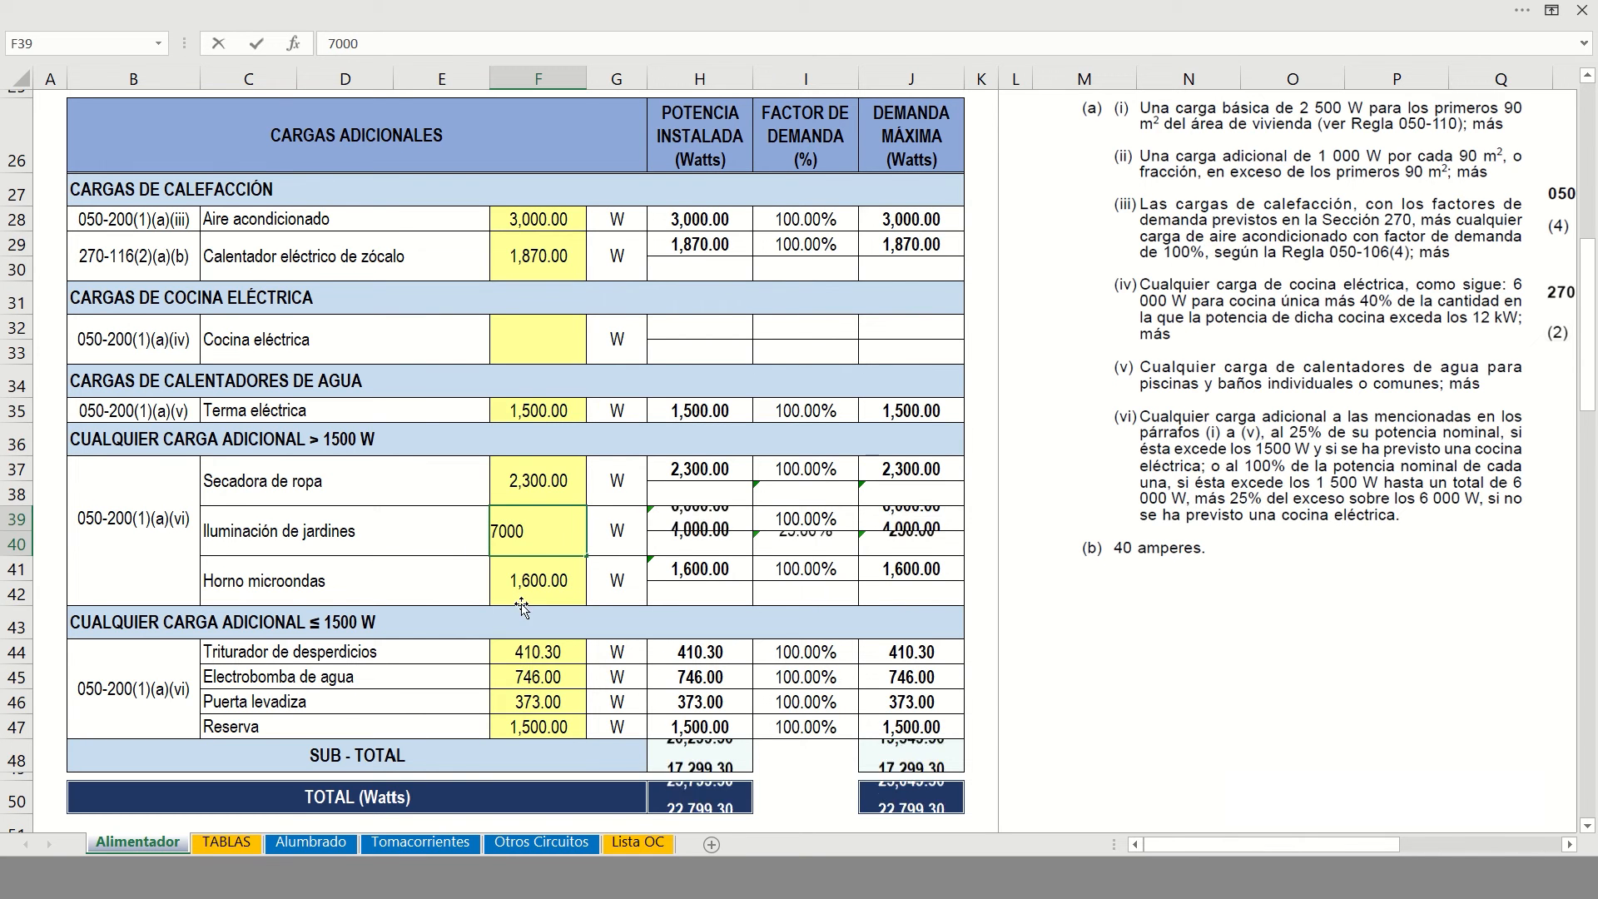
pyautogui.click(792, 523)
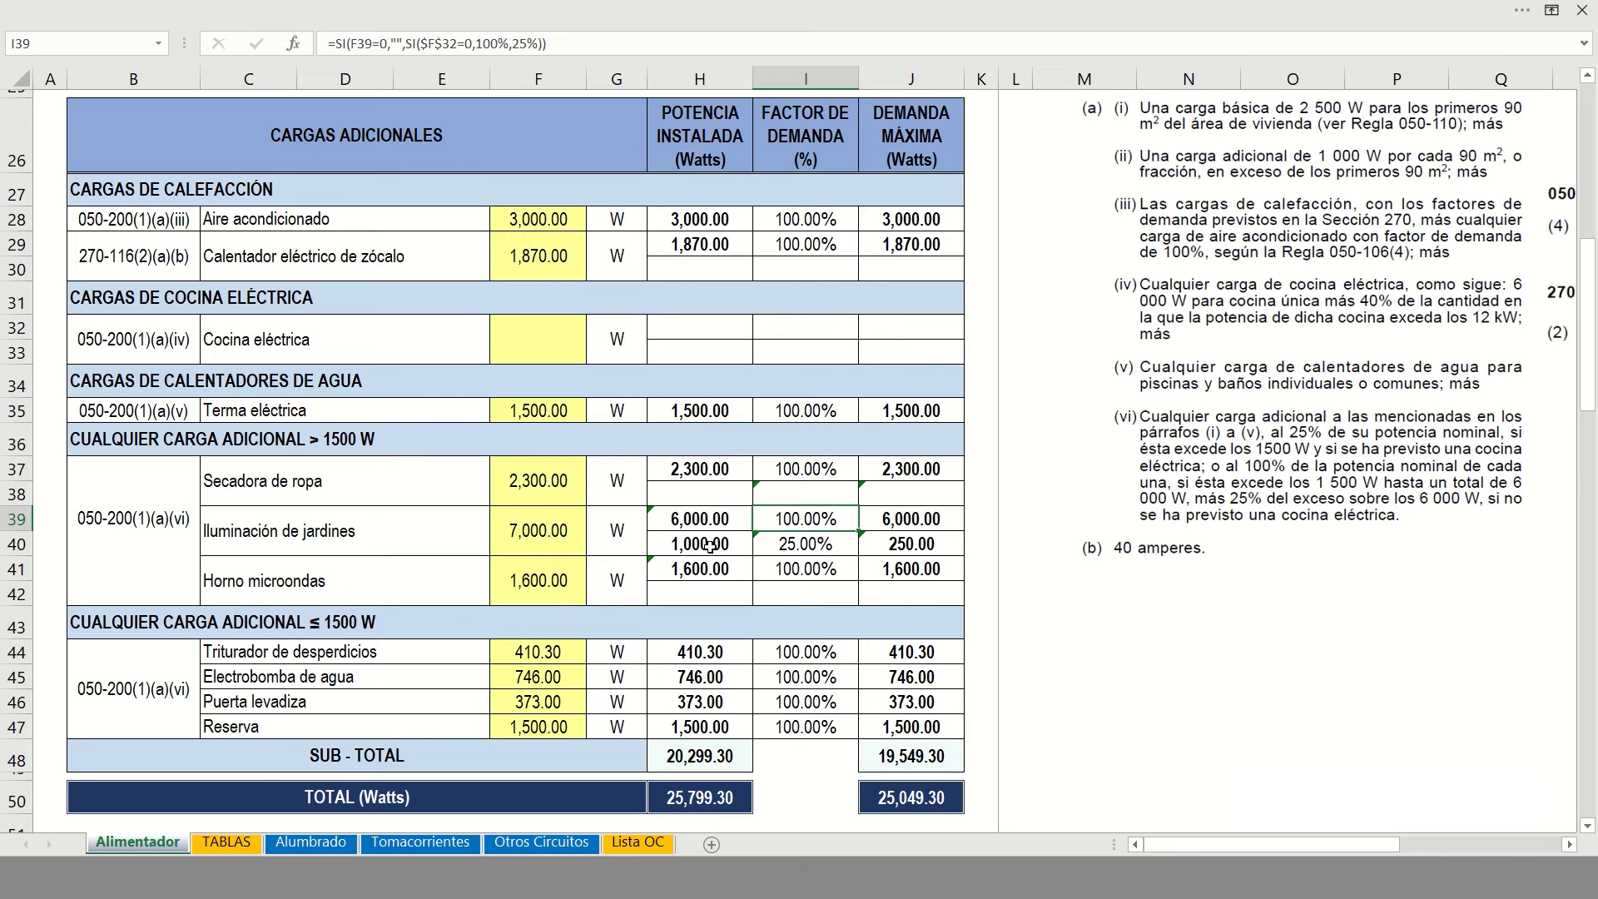
pyautogui.click(811, 546)
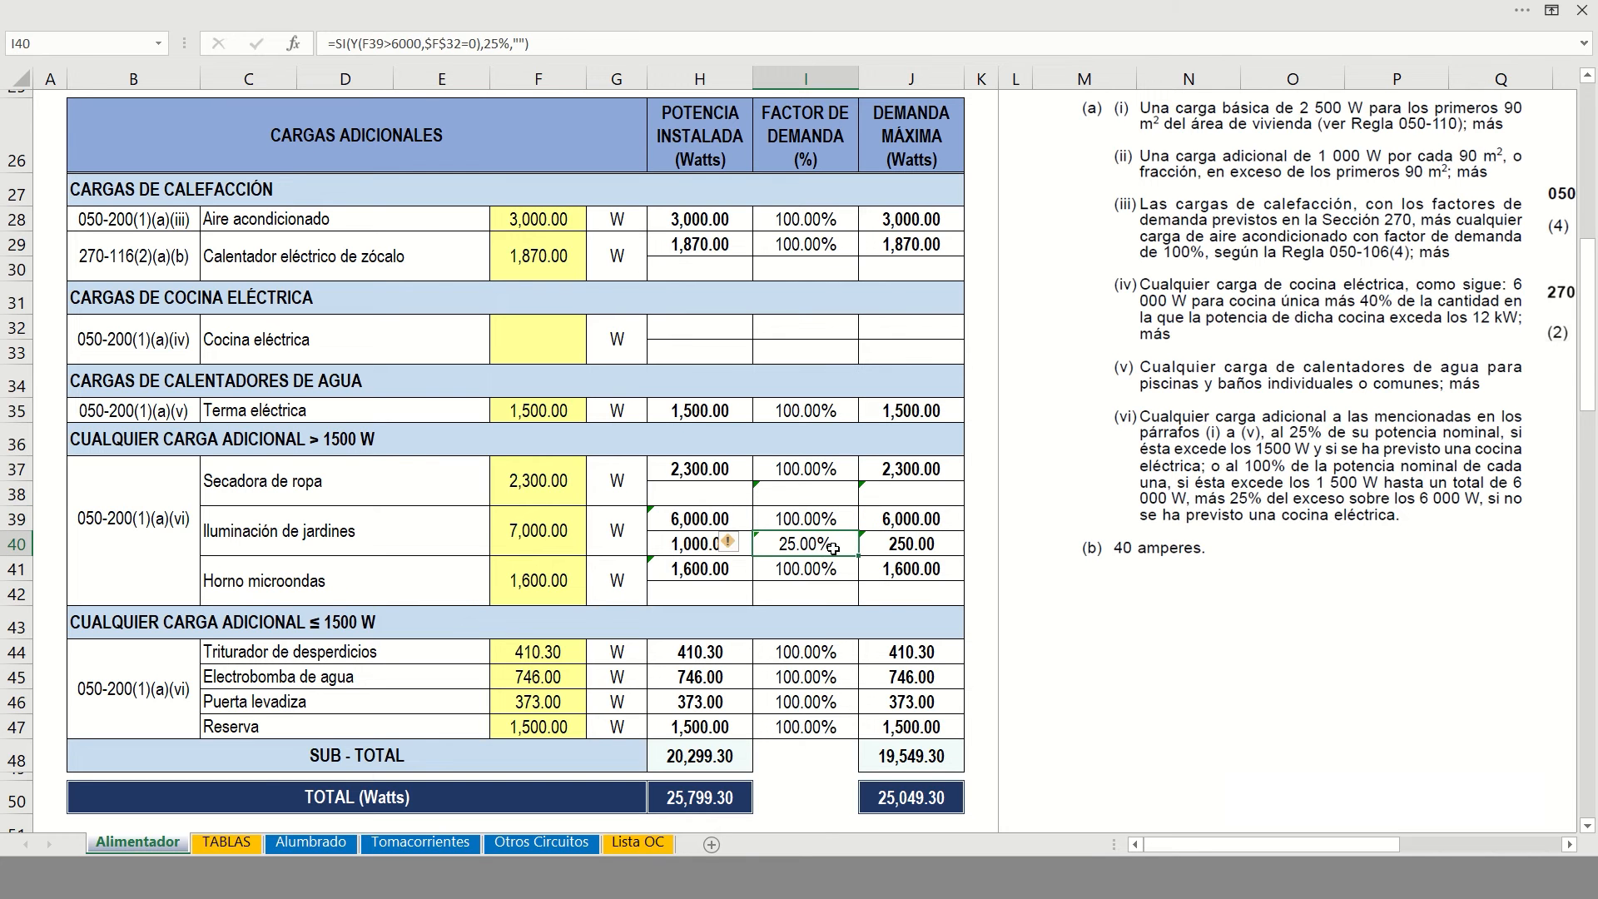
# Try an 8000 W load for Iluminación de jardines and check the installed power and demand factor of its excess row
pyautogui.click(569, 537)
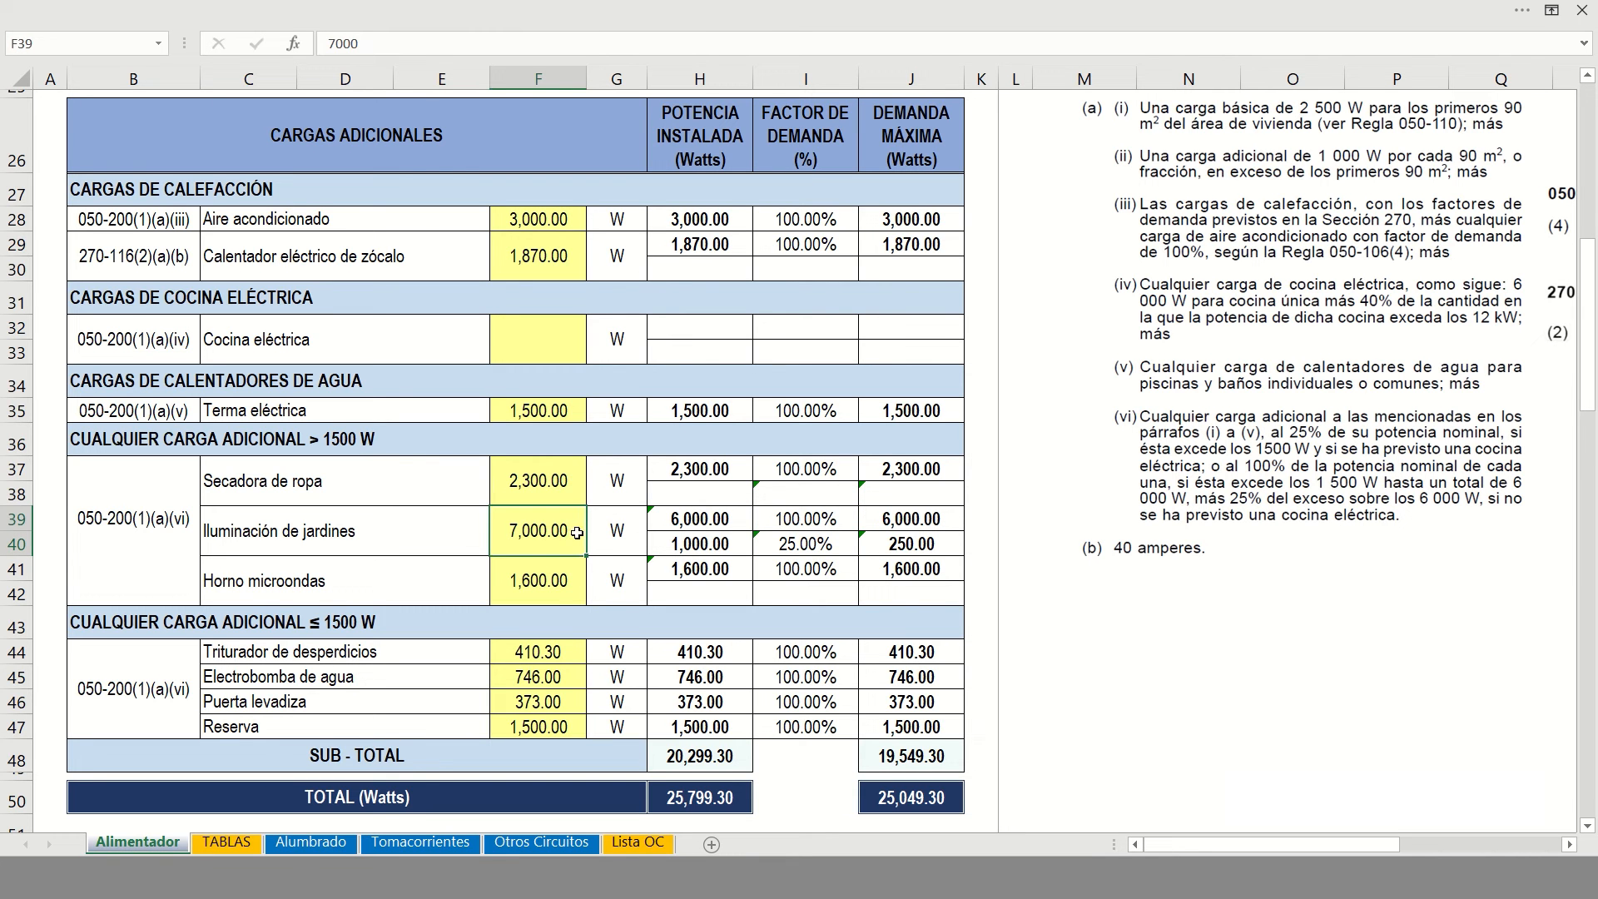
pyautogui.write('8000')
pyautogui.press('Return')
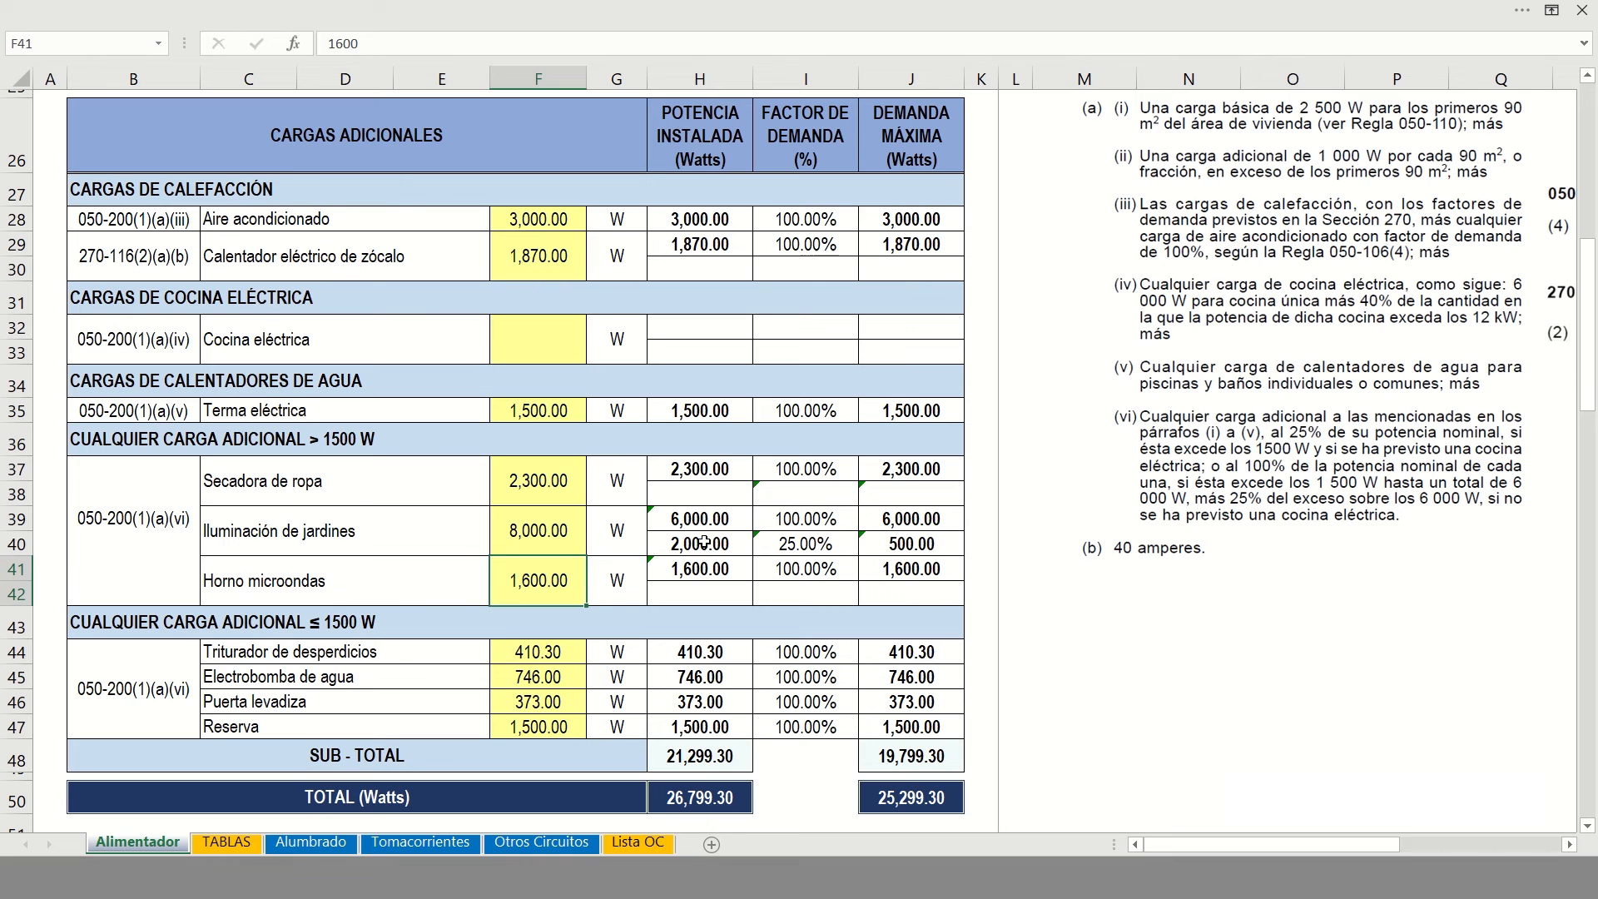
pyautogui.click(743, 545)
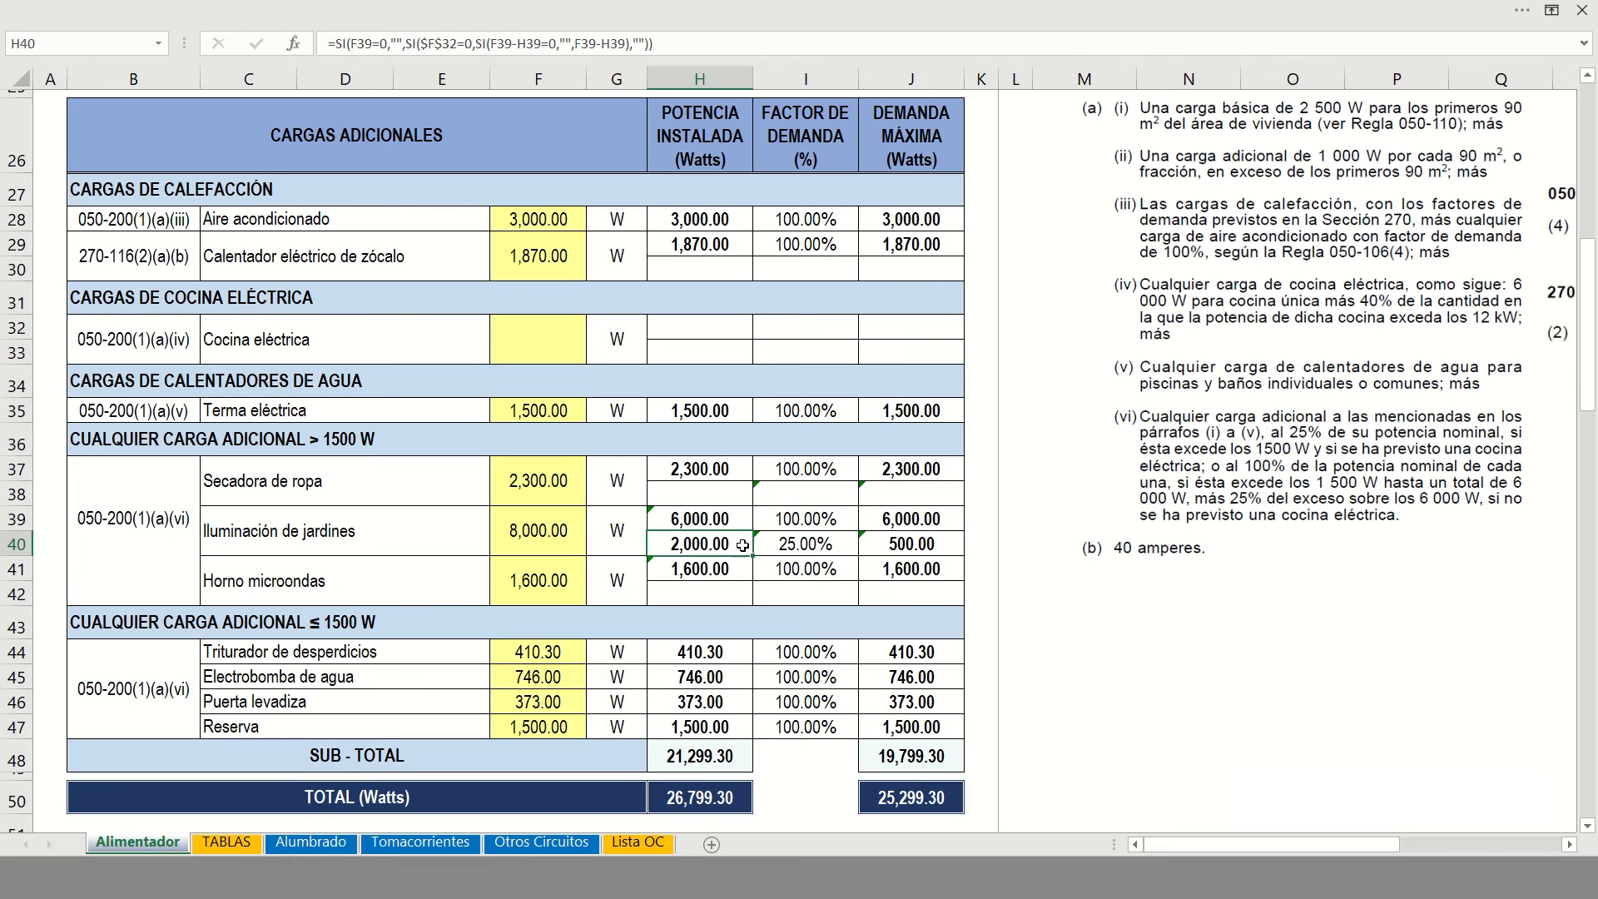
pyautogui.click(798, 547)
# Undo the last two load changes made to Iluminación de jardines
pyautogui.click(557, 531)
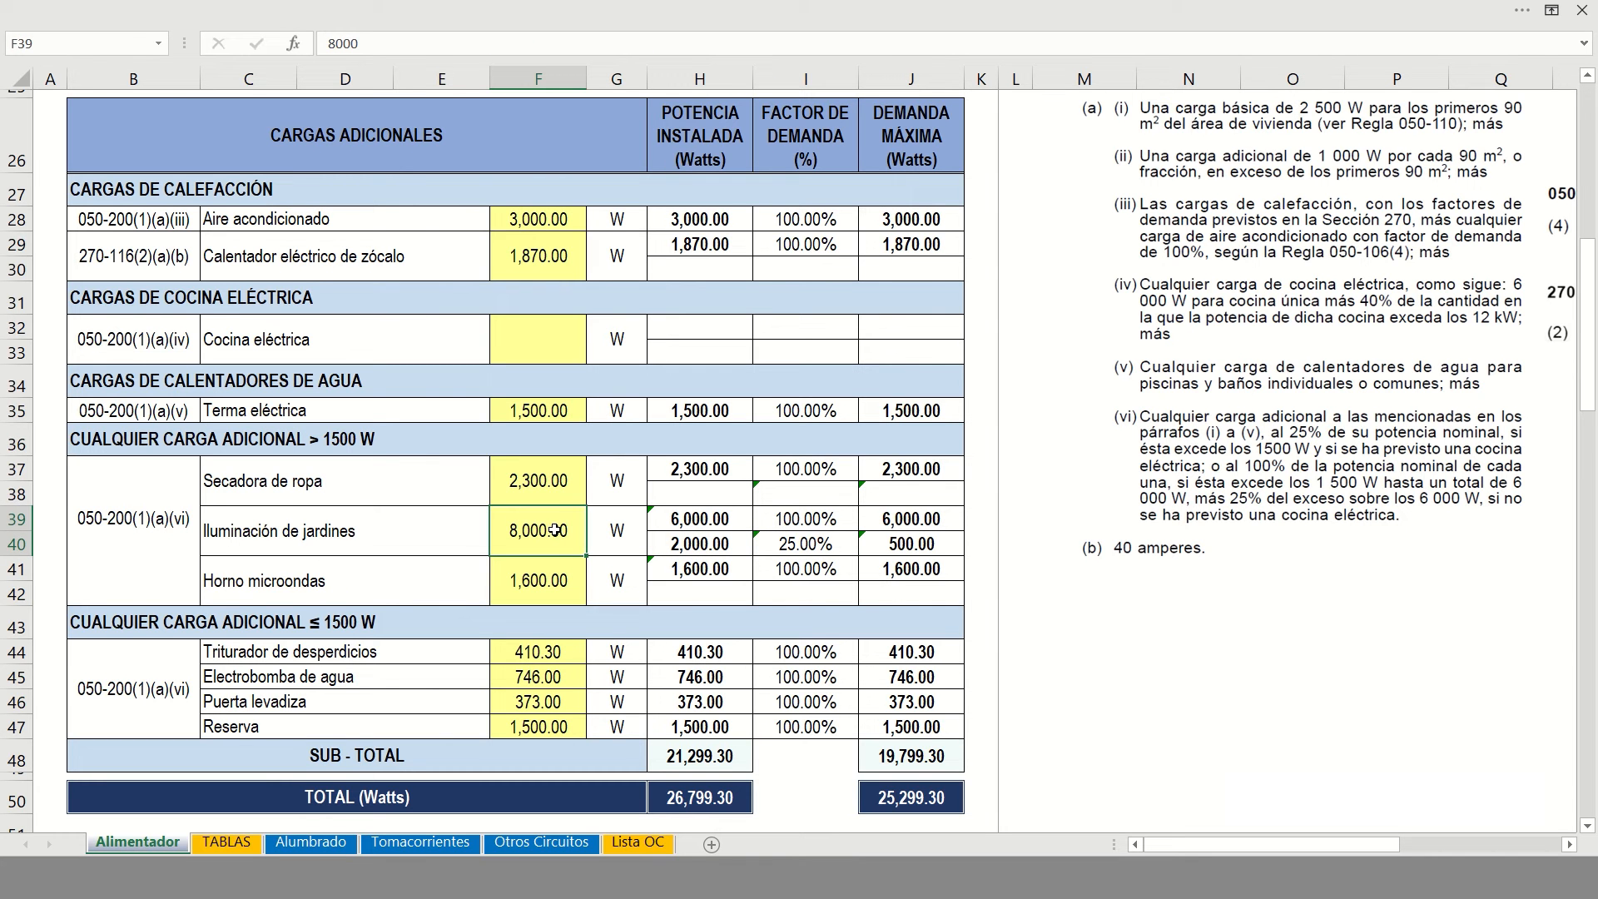
pyautogui.click(553, 493)
pyautogui.hotkey('ctrl', 'z')
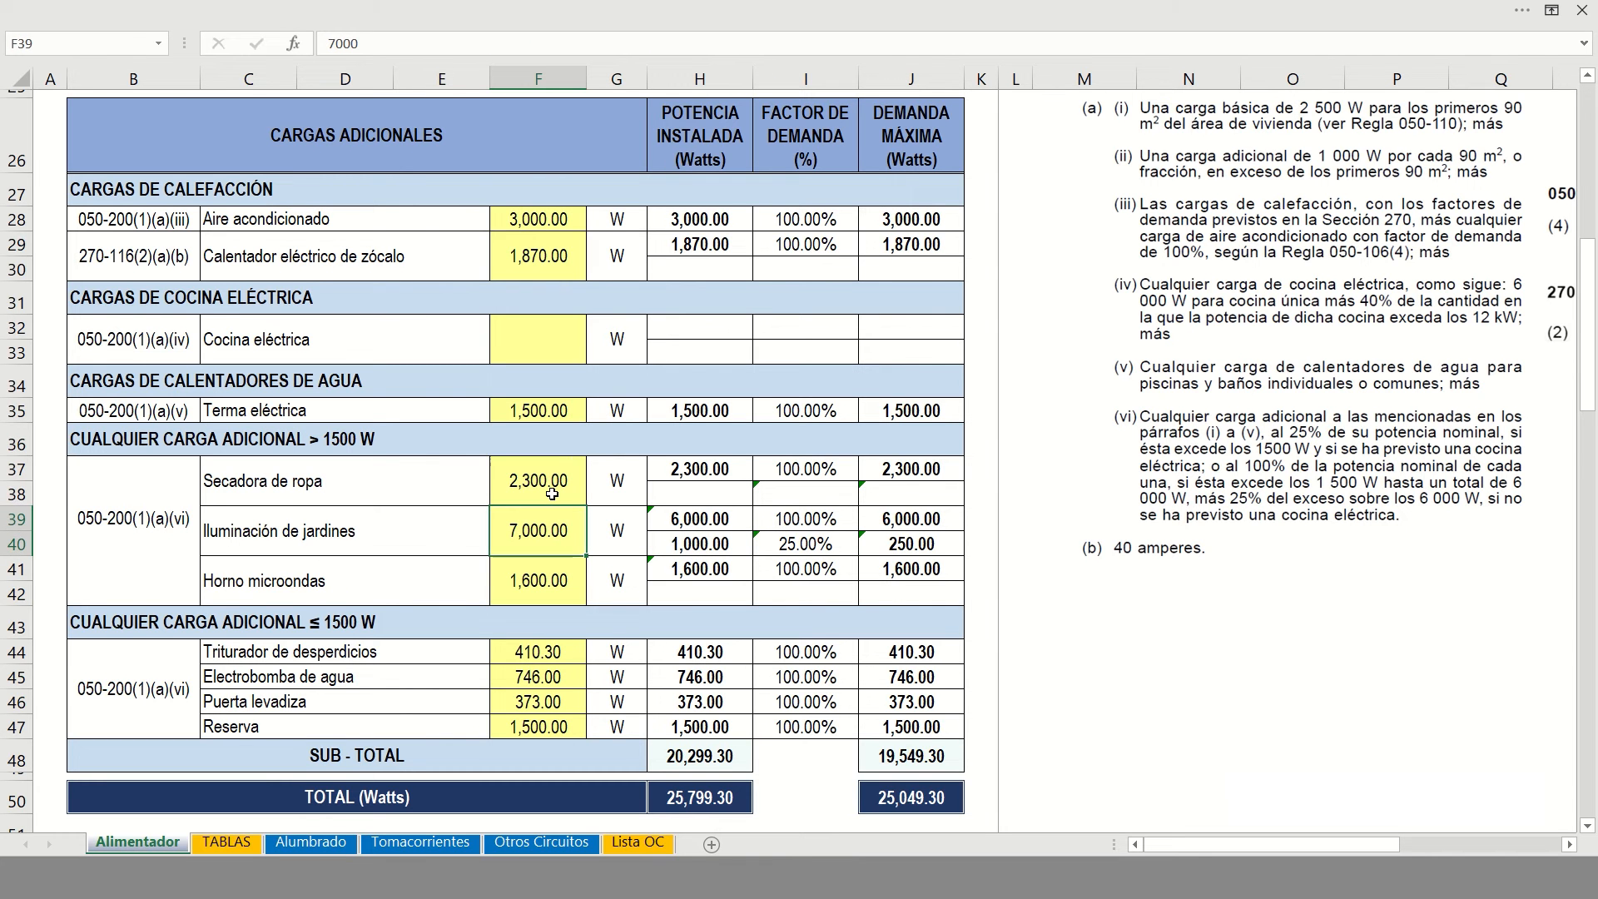
pyautogui.hotkey('ctrl', 'z')
# Set the Cocina eléctrica load to 14000 W and check the demand factors of the additional loads above 1500 W
pyautogui.click(550, 353)
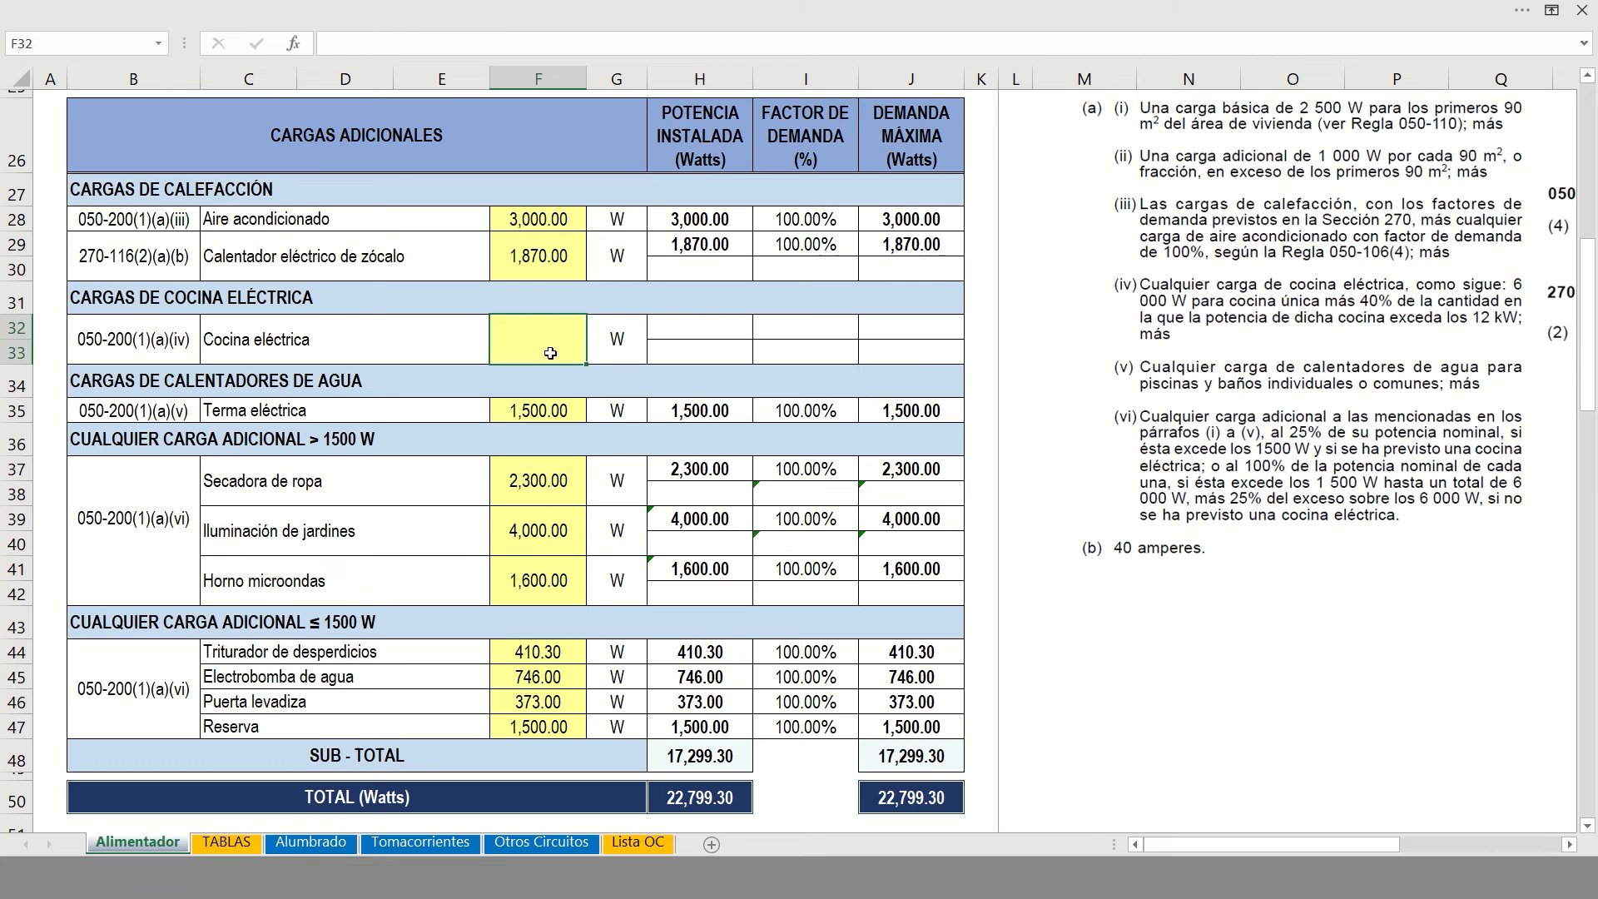
pyautogui.write('14000')
pyautogui.press('Return')
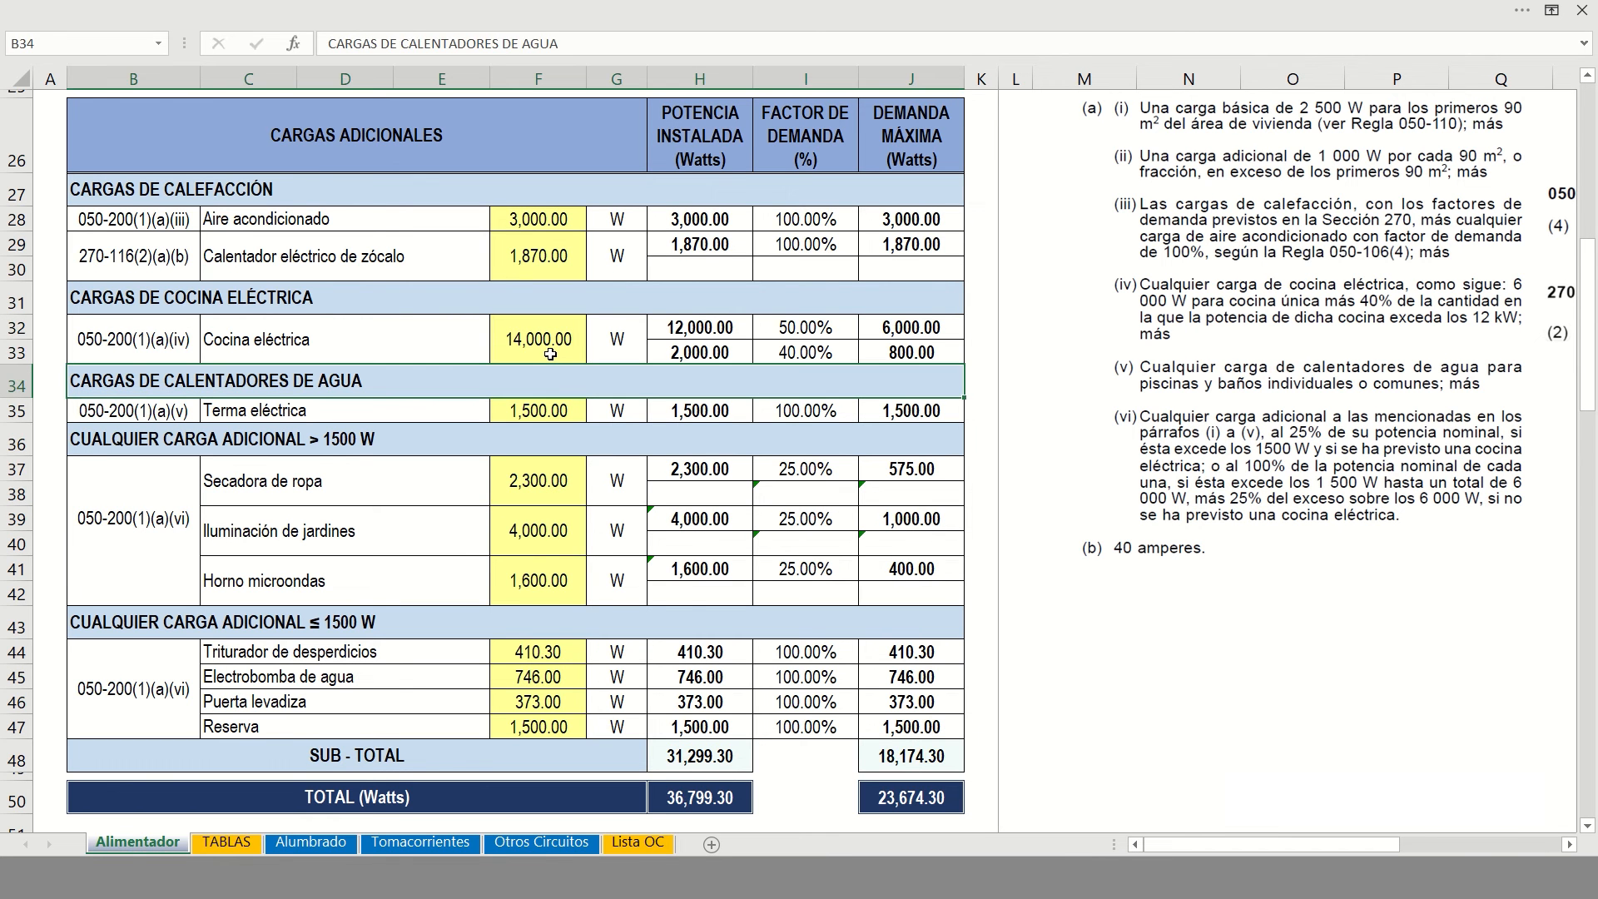
pyautogui.click(536, 482)
pyautogui.click(539, 531)
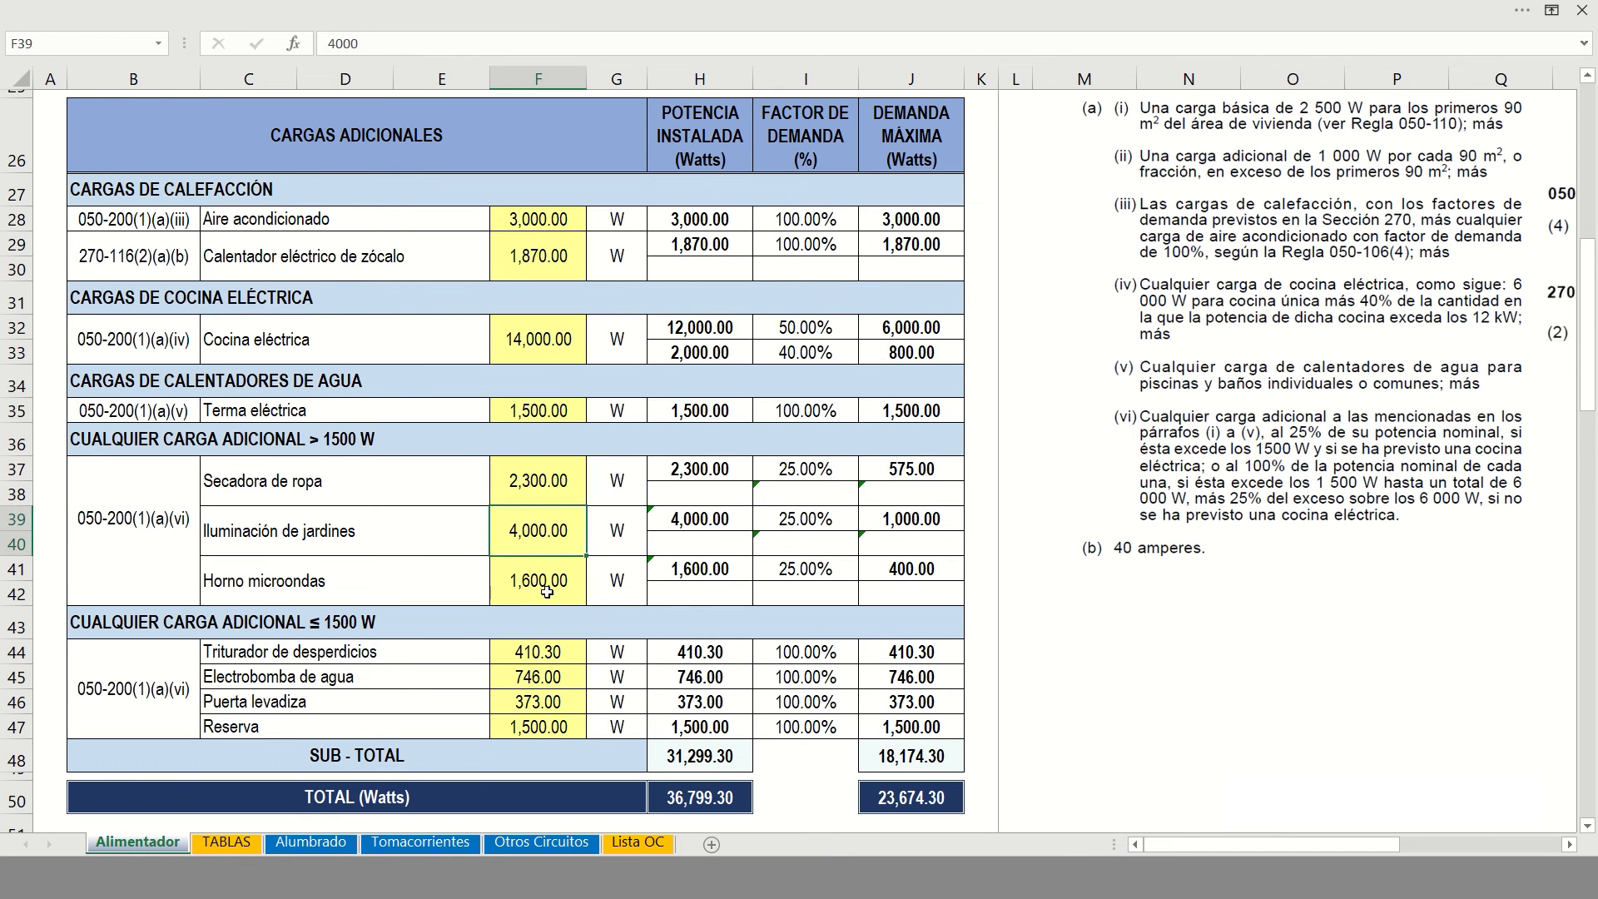
pyautogui.click(545, 581)
pyautogui.click(824, 468)
pyautogui.click(819, 566)
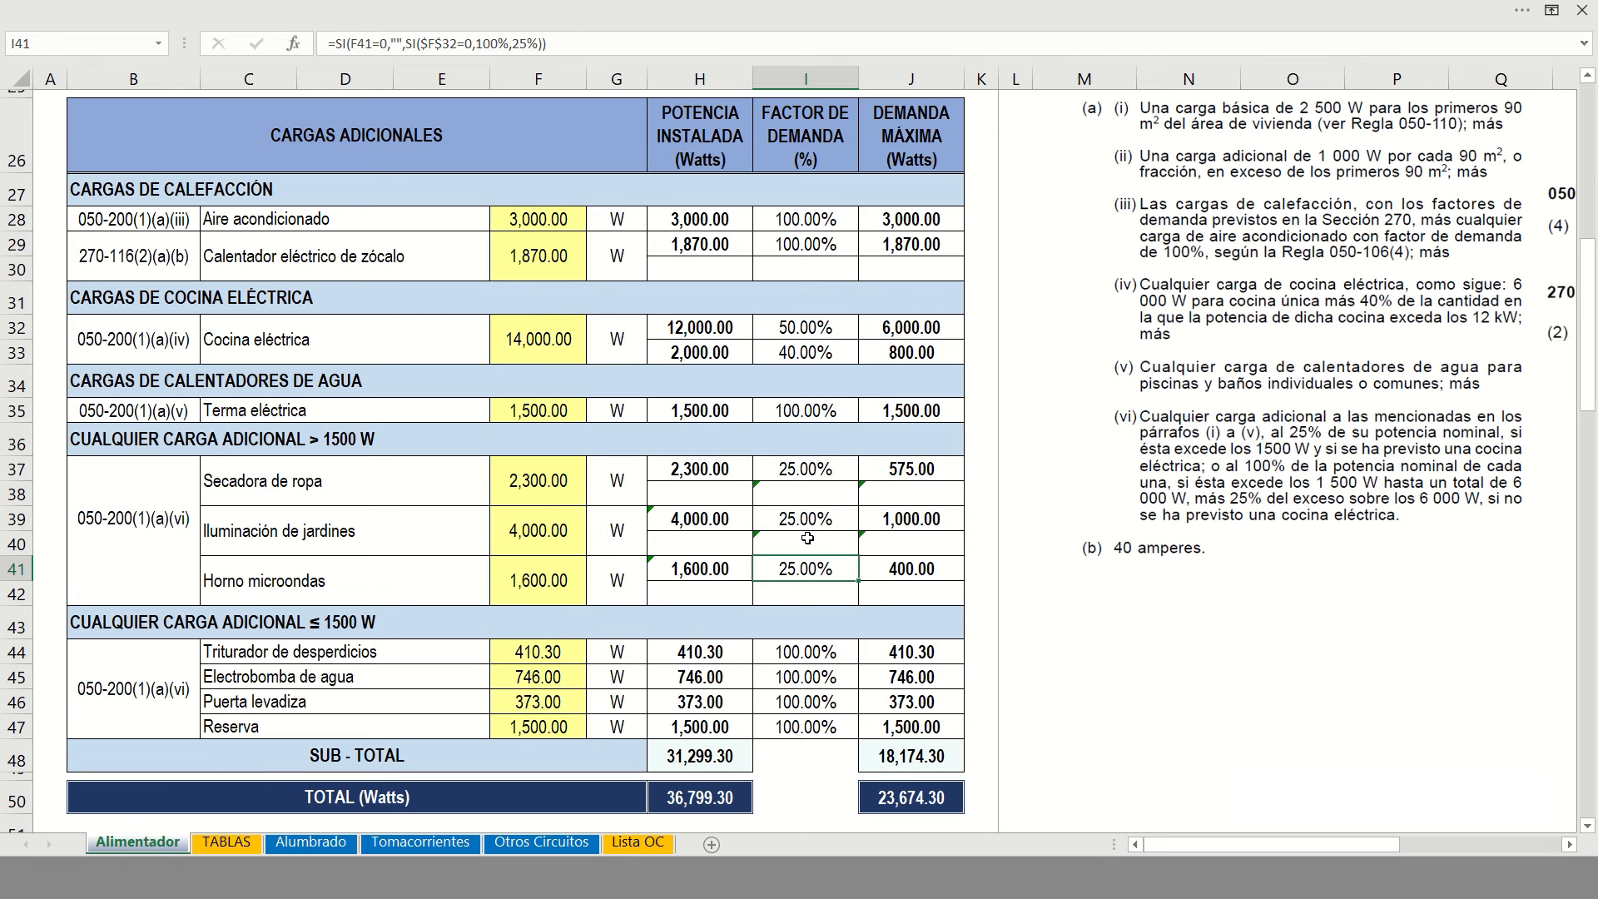
# Review the four additional loads of 1500 W or less, from Triturador de desperdicios to Reserva, and their demand factors
pyautogui.click(152, 628)
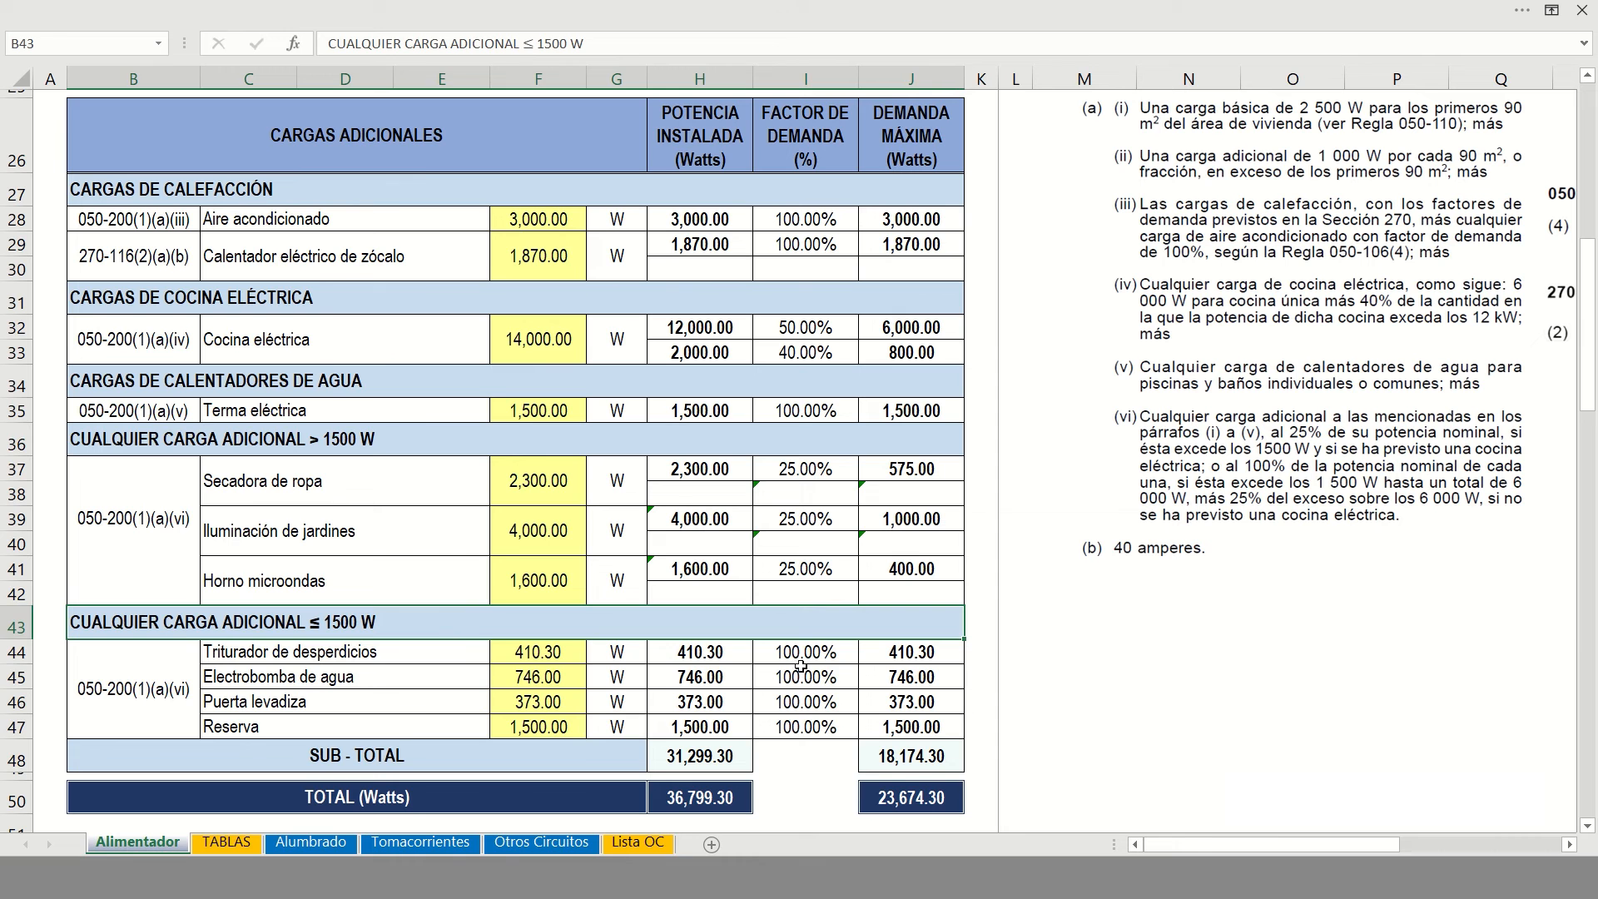
pyautogui.moveTo(798, 654); pyautogui.dragTo(799, 727)
pyautogui.click(261, 653)
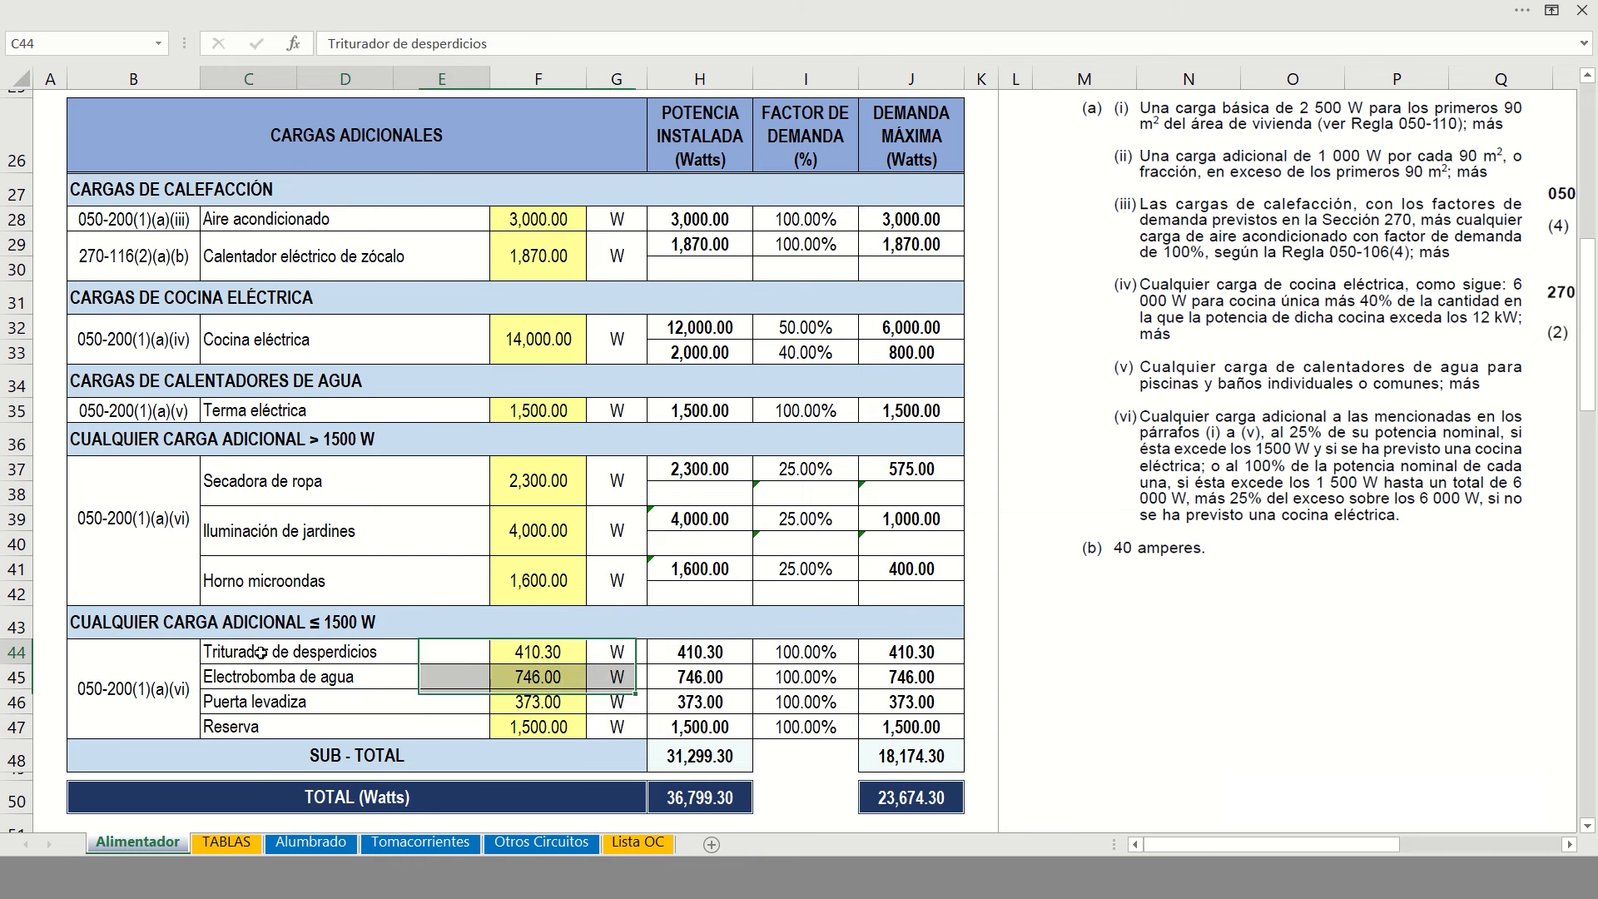
pyautogui.moveTo(260, 653); pyautogui.dragTo(268, 682)
pyautogui.click(263, 655)
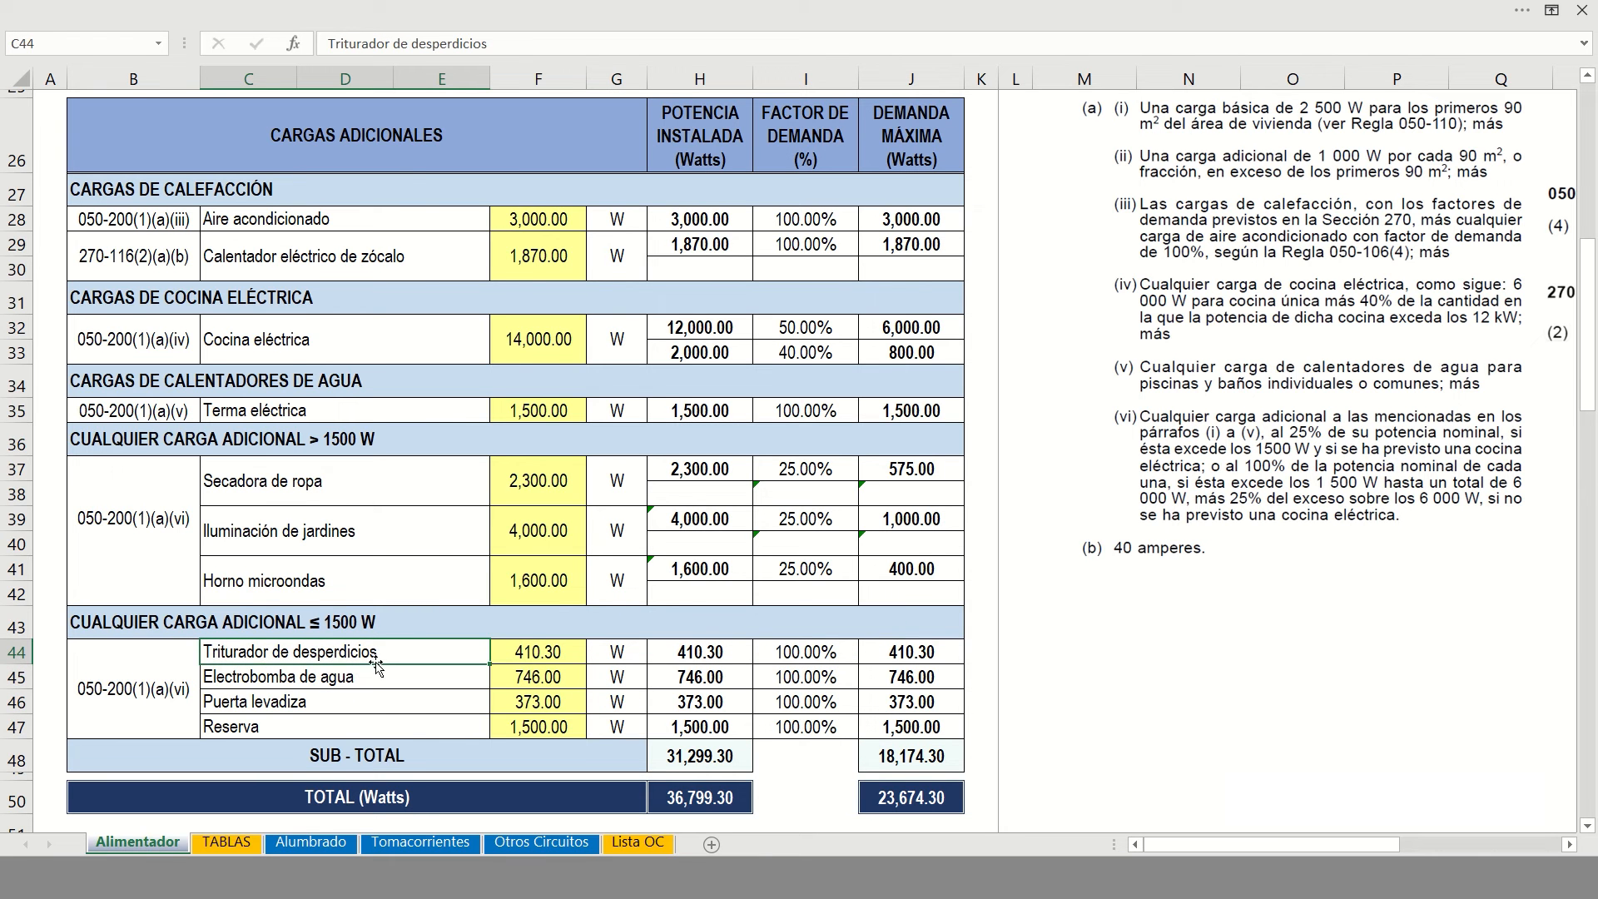
pyautogui.click(293, 681)
pyautogui.click(305, 706)
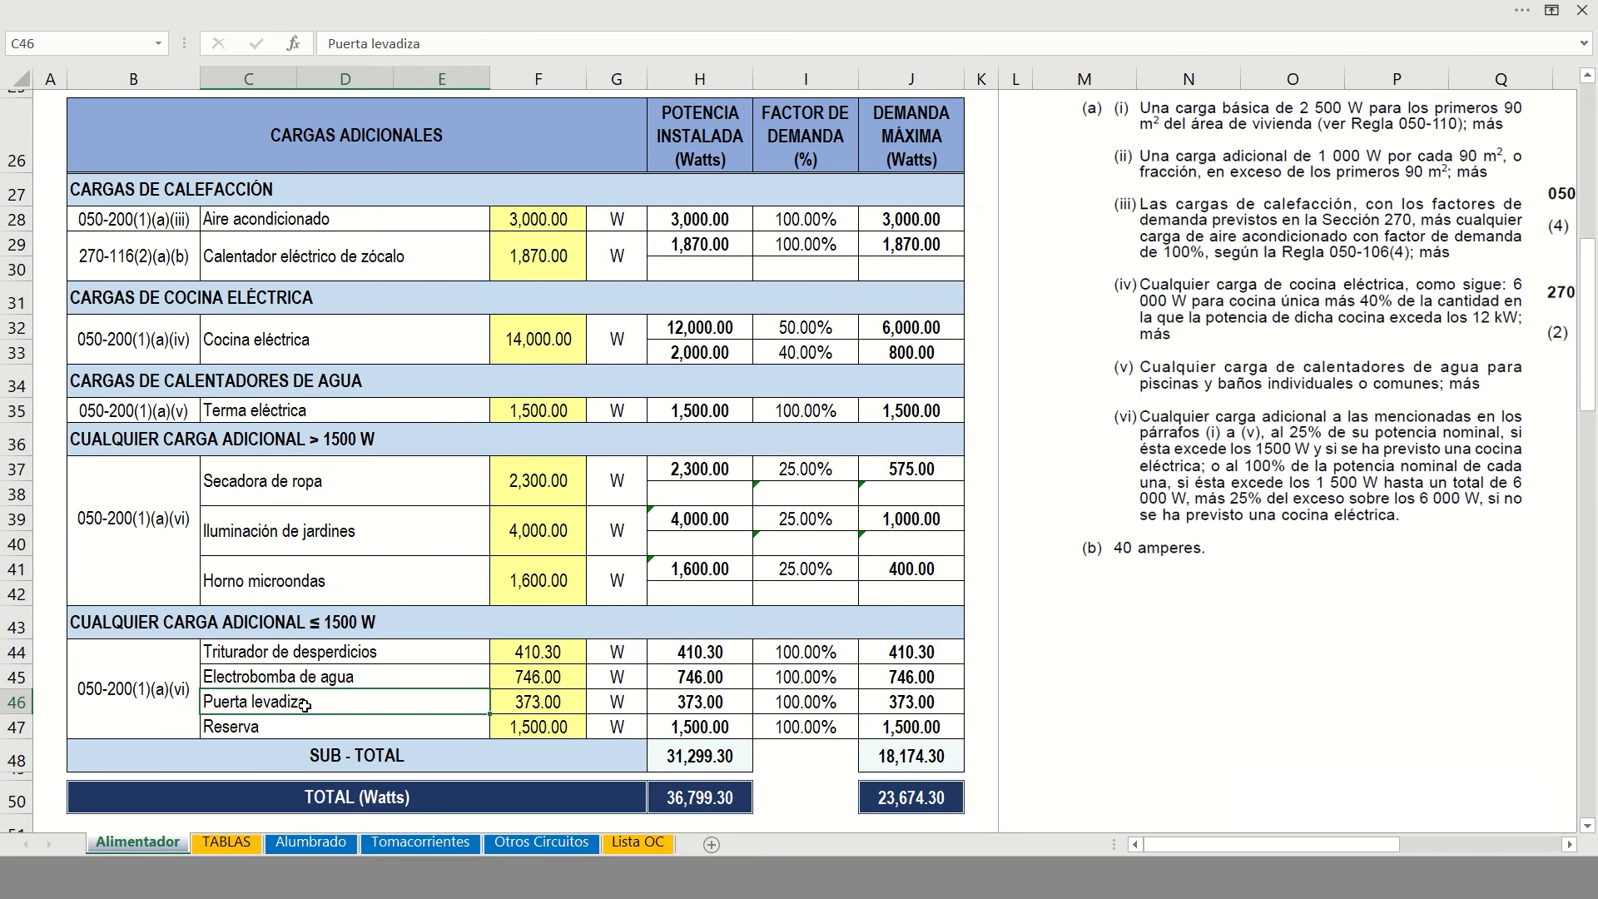
pyautogui.click(326, 729)
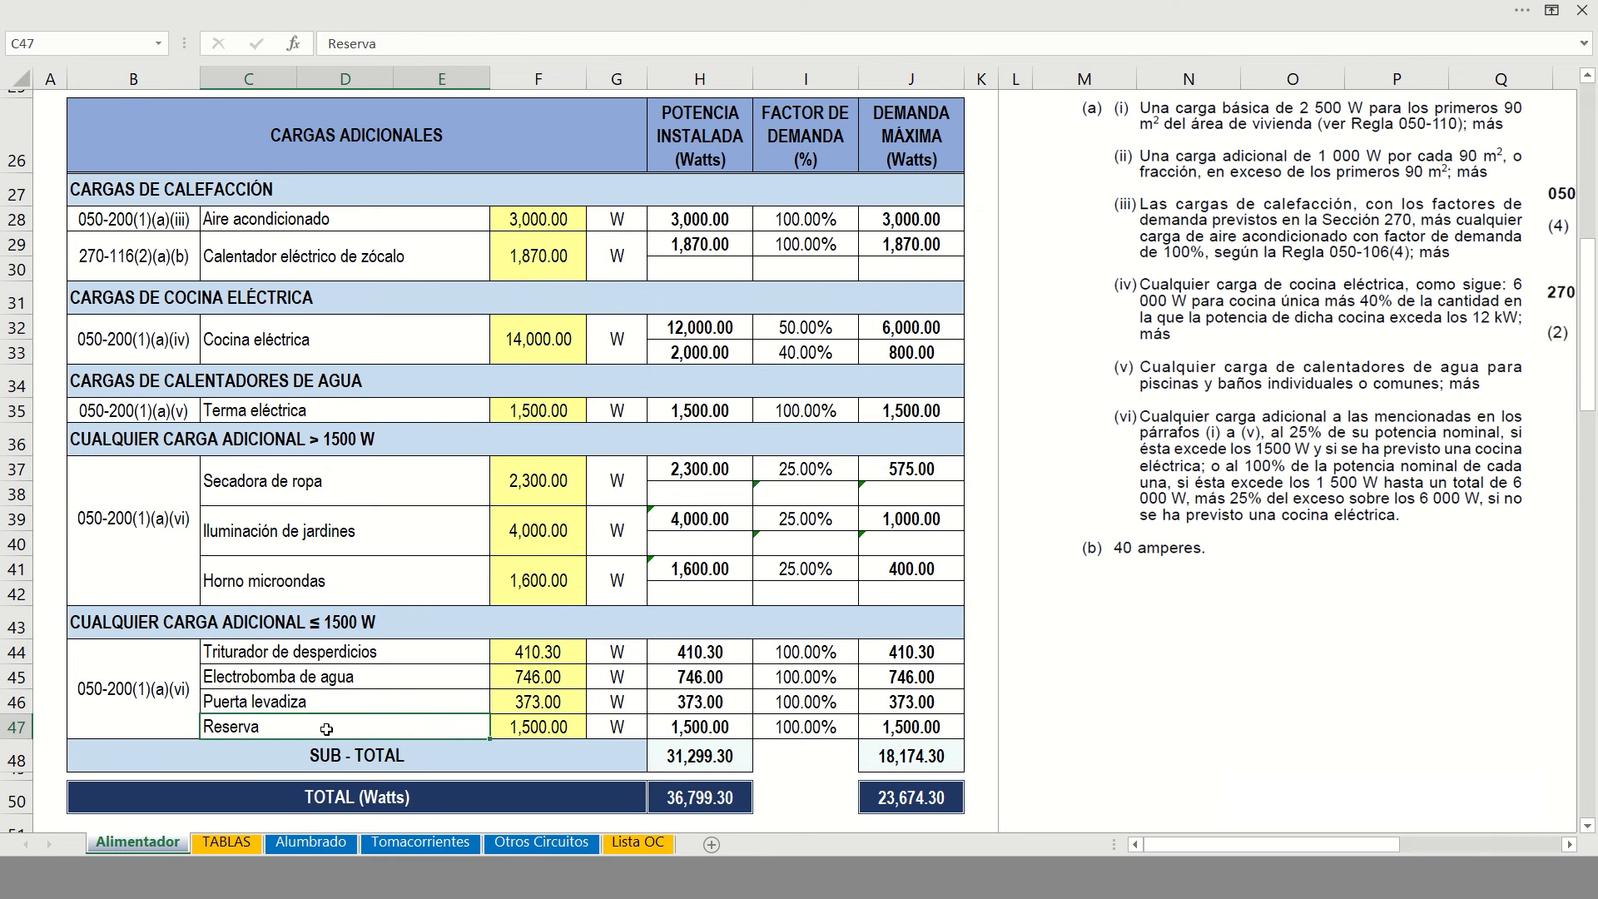
pyautogui.click(536, 729)
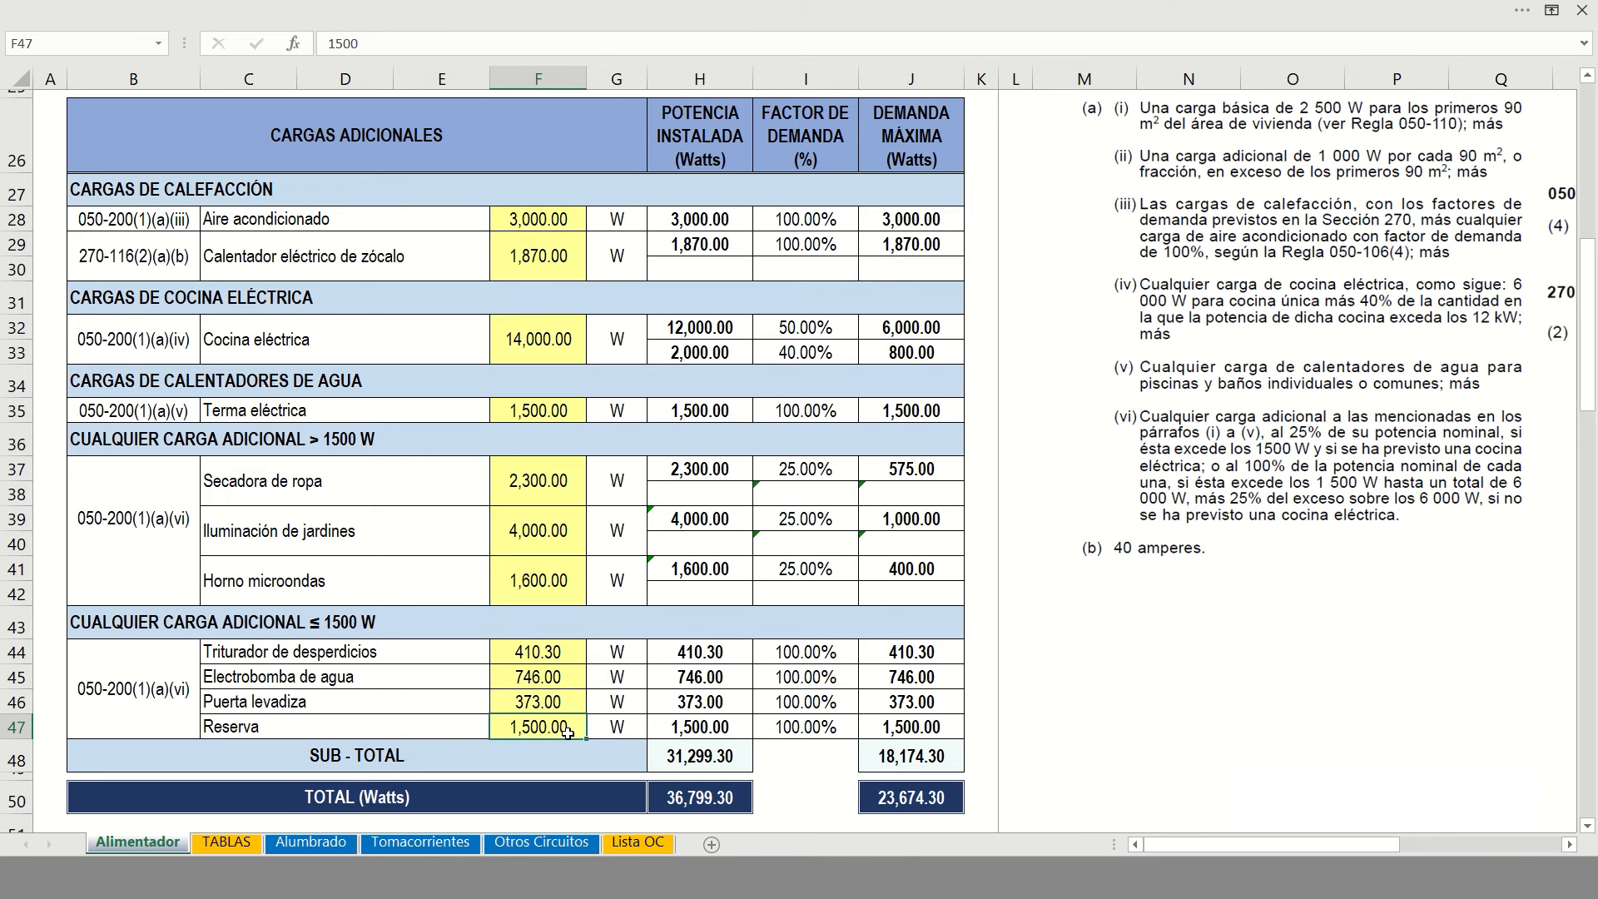
pyautogui.click(616, 730)
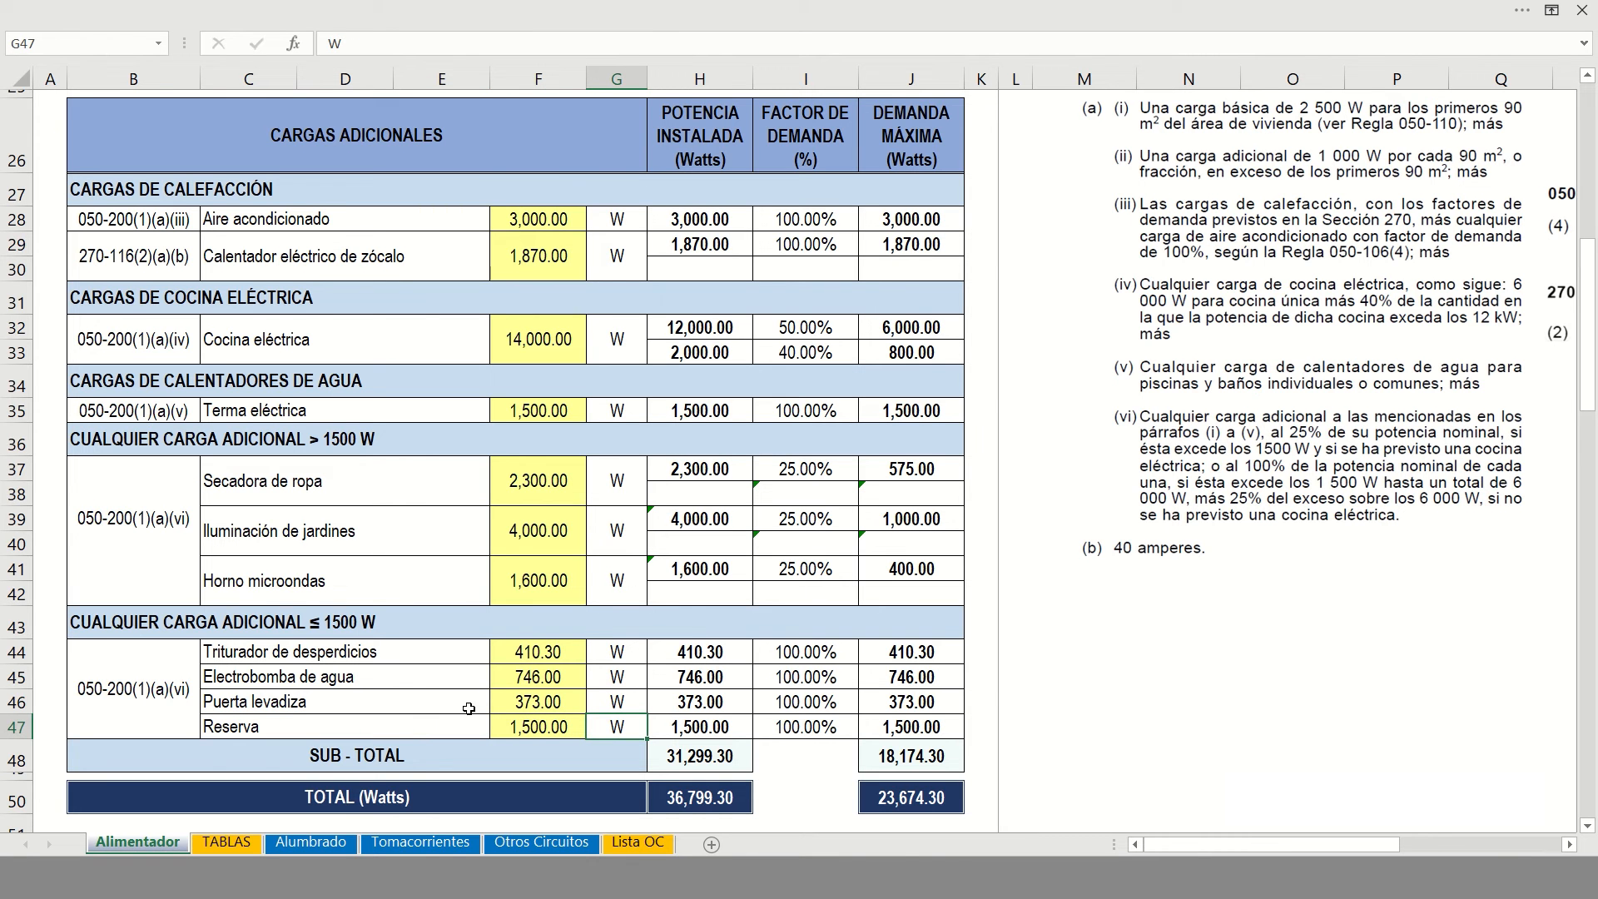
pyautogui.click(818, 654)
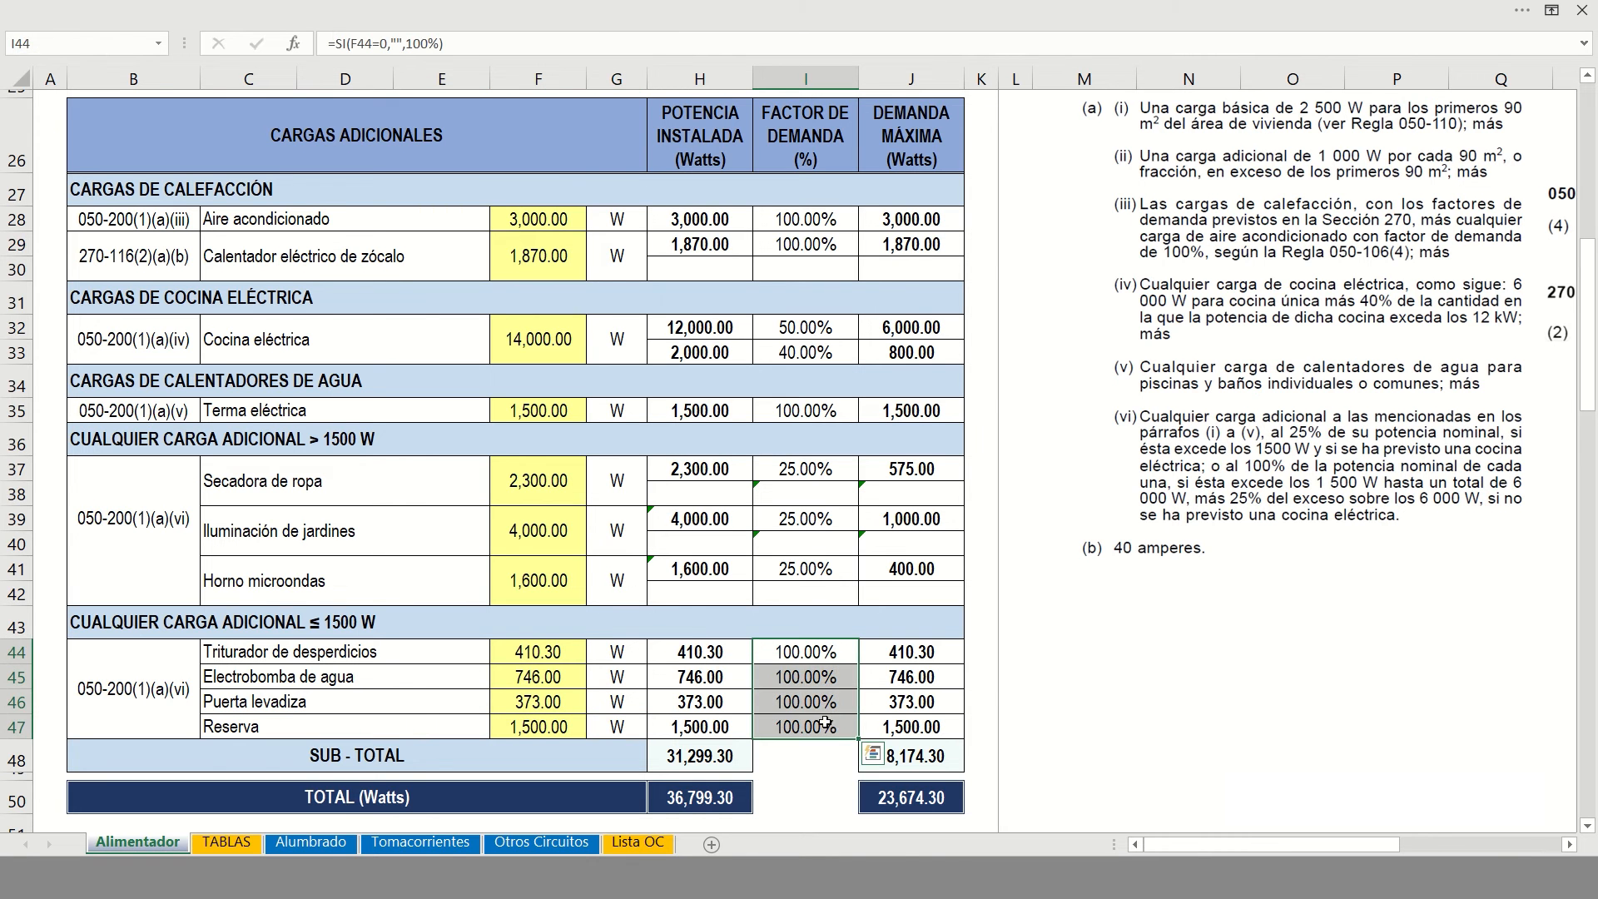
# Inspect the SUB - TOTAL formulas of the additional loads for installed power and maximum demand, leaving both as they are
pyautogui.click(721, 756)
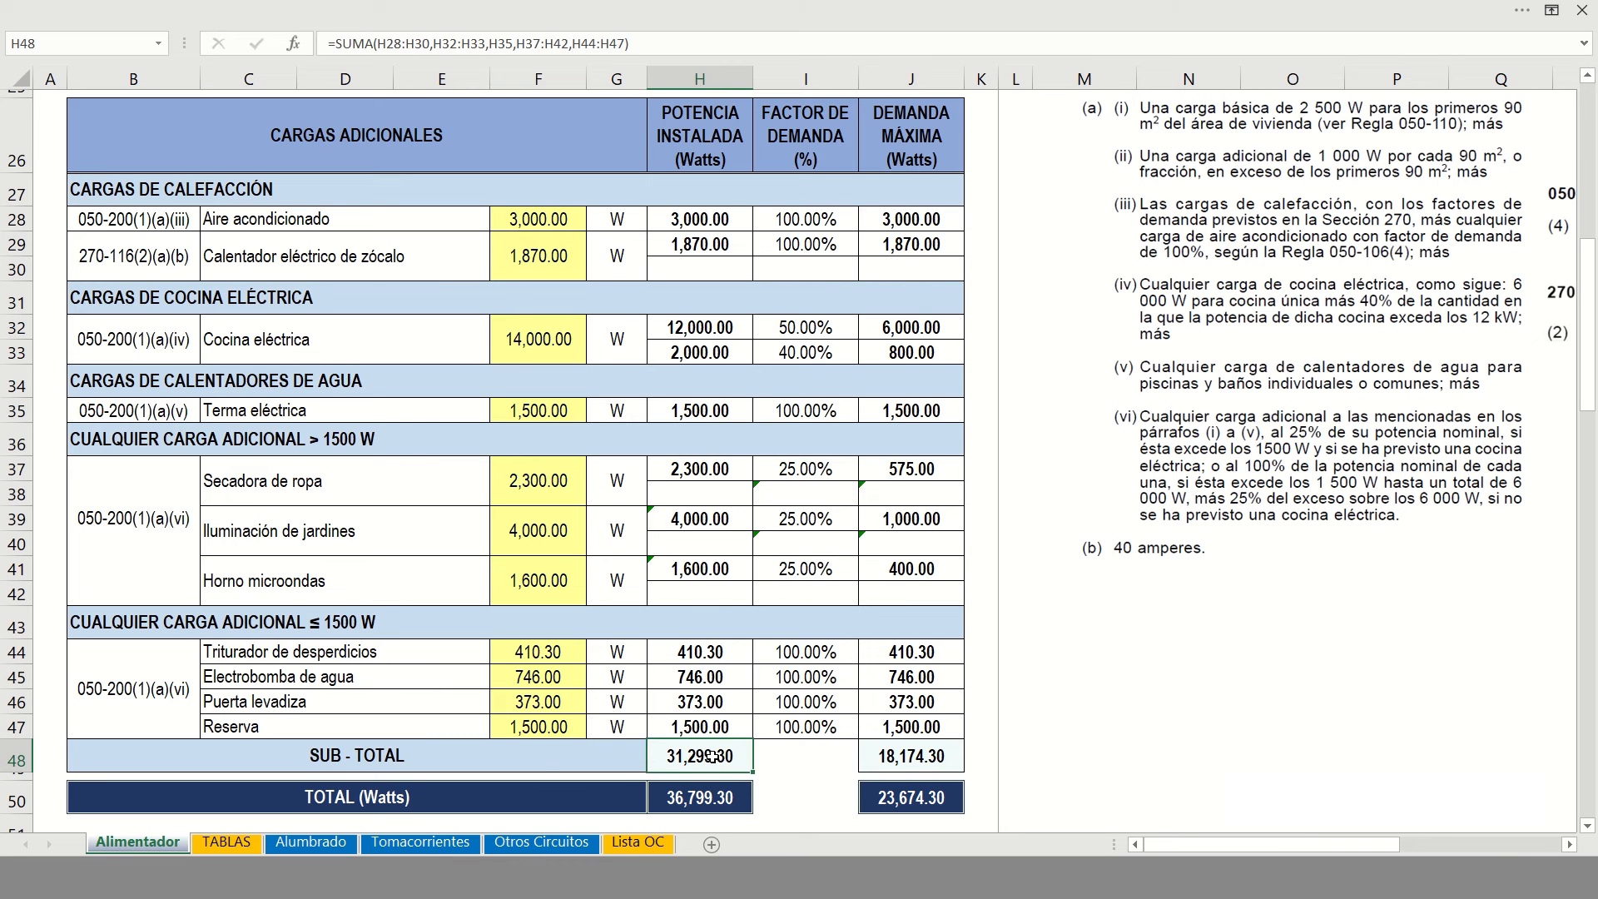
pyautogui.doubleClick(710, 755)
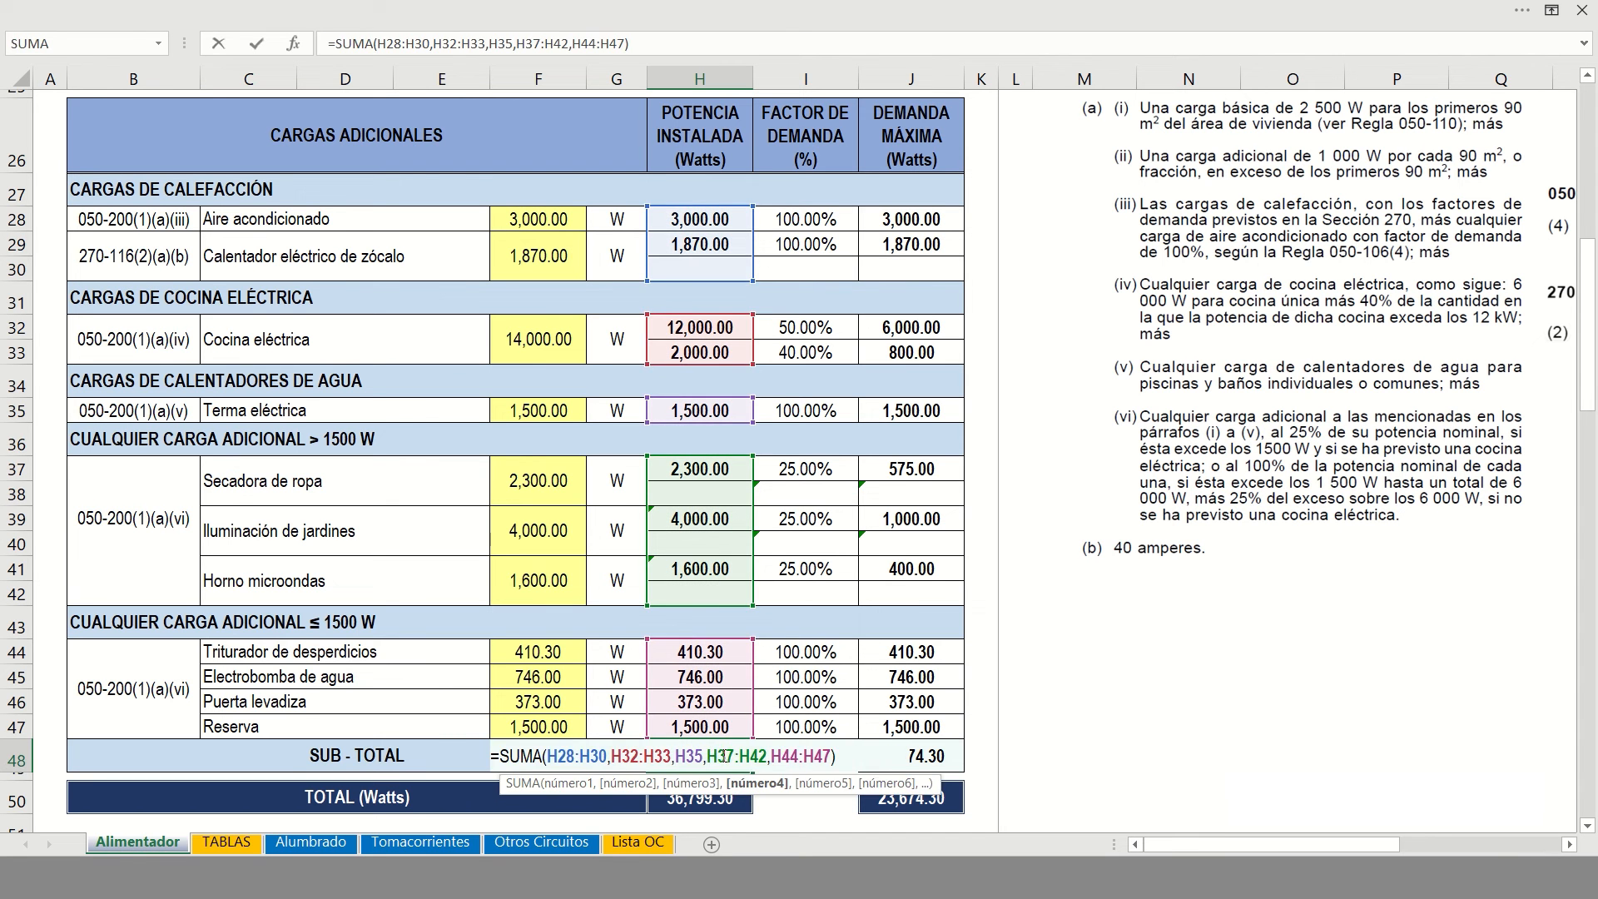
pyautogui.press('Escape')
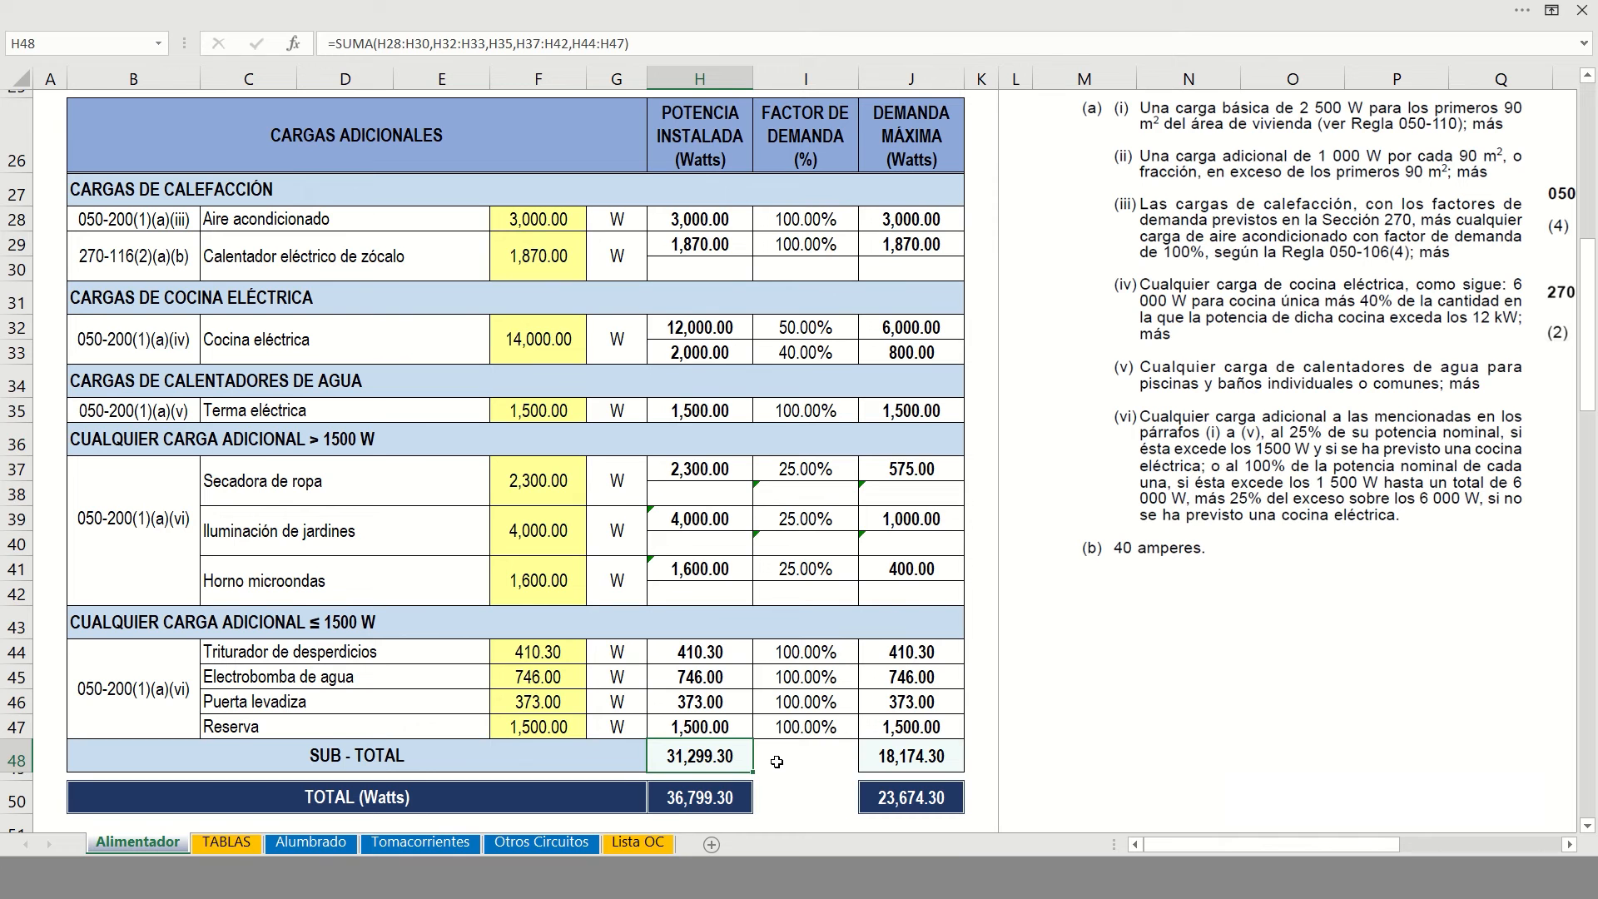
pyautogui.click(913, 764)
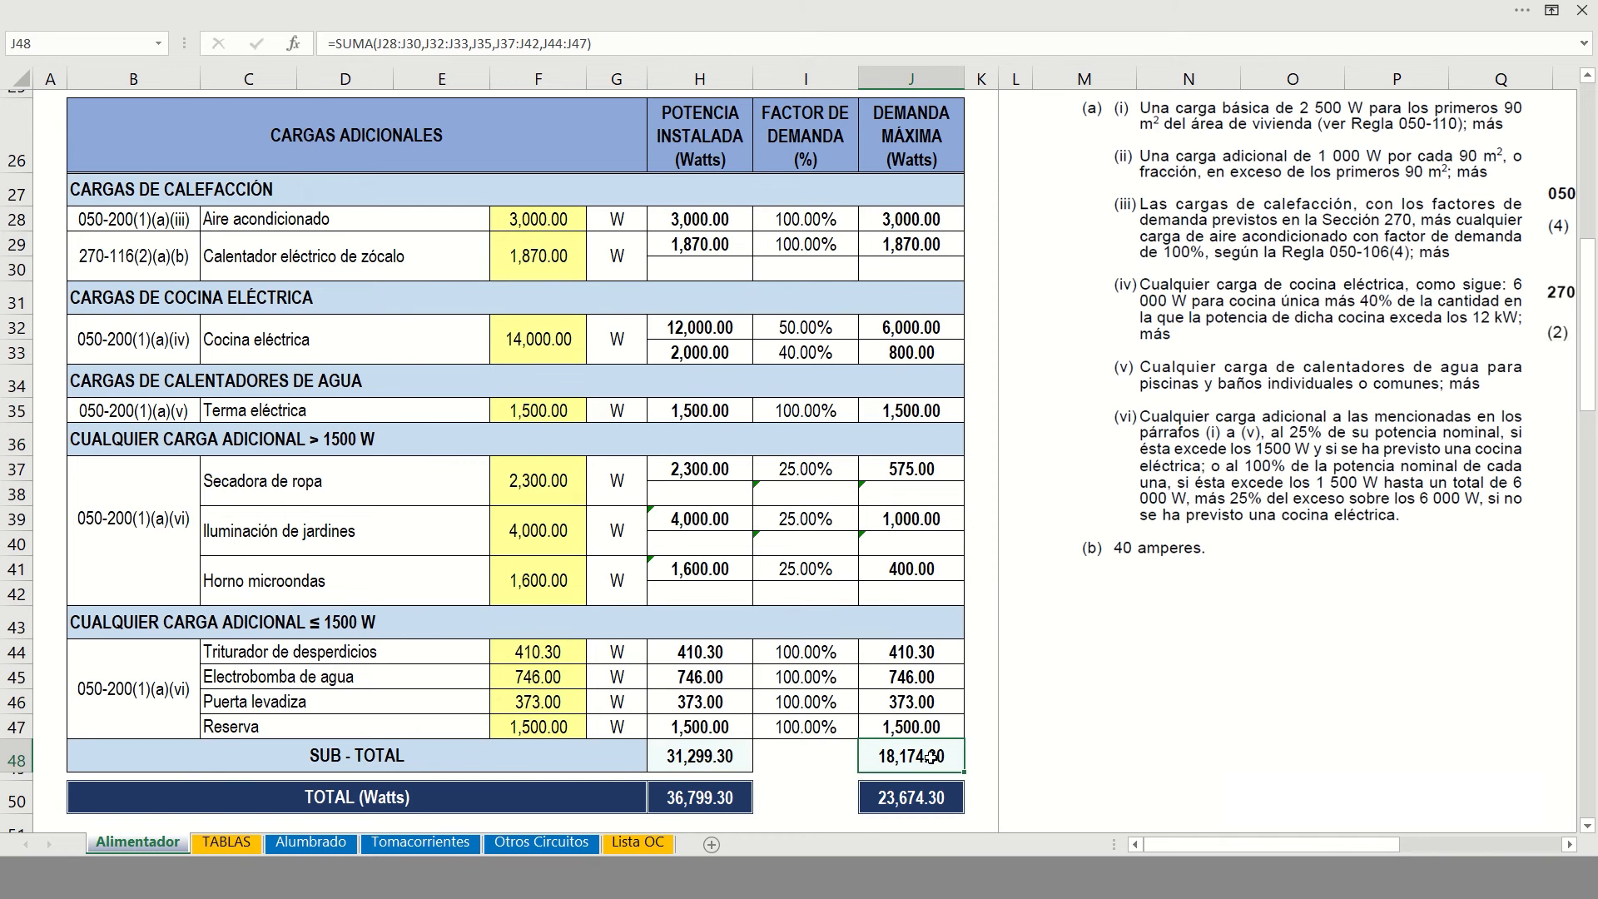
pyautogui.doubleClick(931, 755)
pyautogui.press('Return')
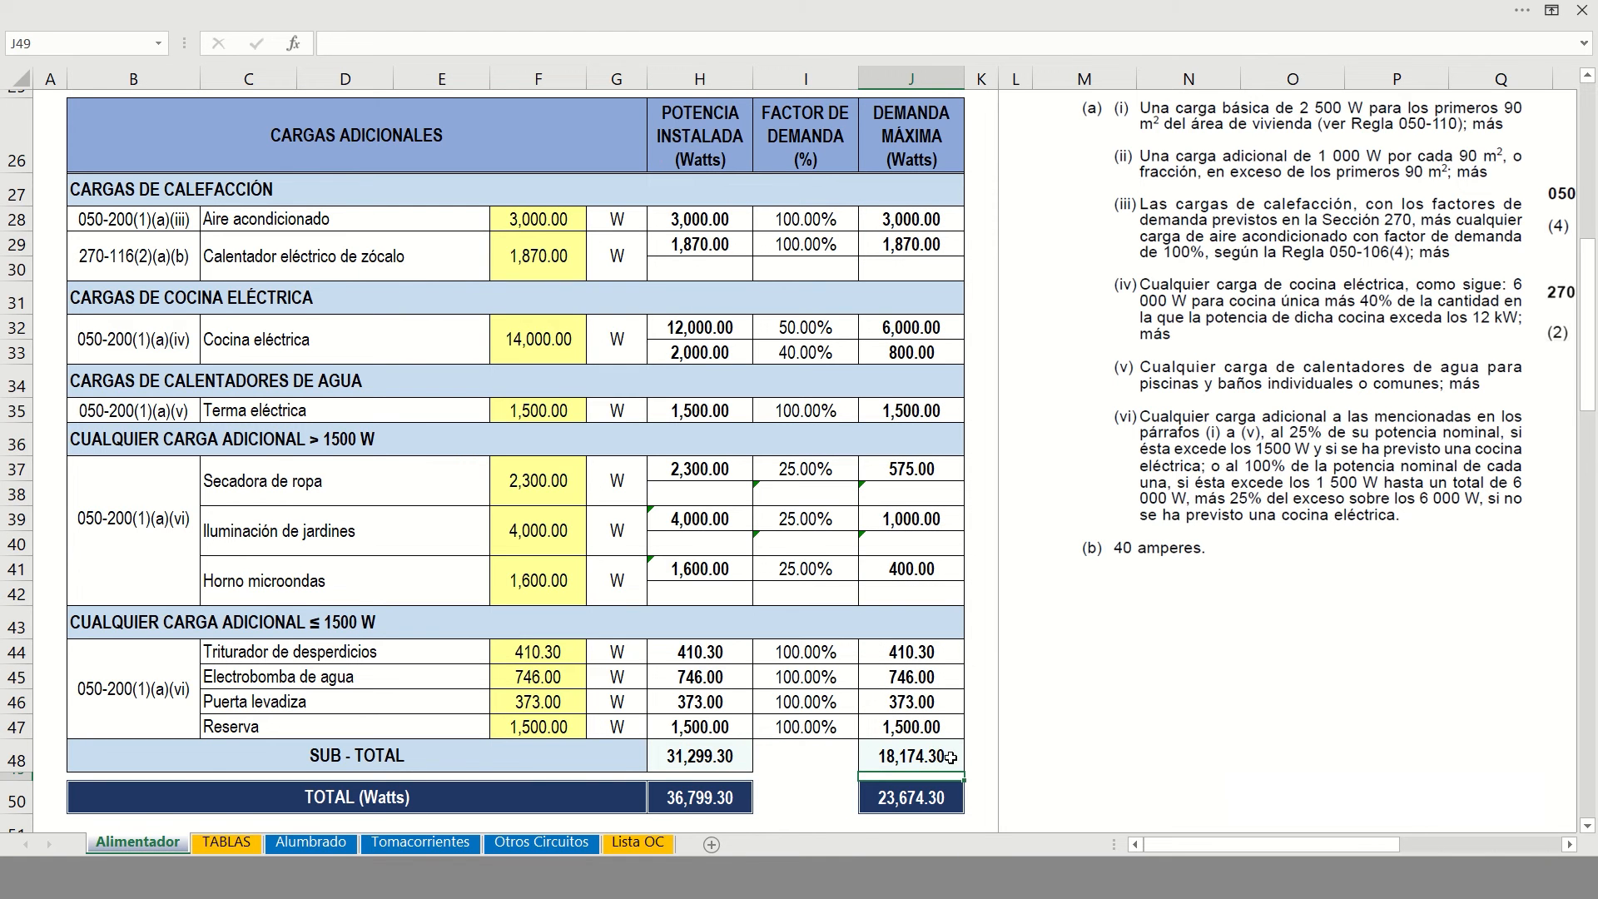
# Trace the cells summed by the TOTAL (Watts) formulas for installed power and maximum demand
pyautogui.click(700, 796)
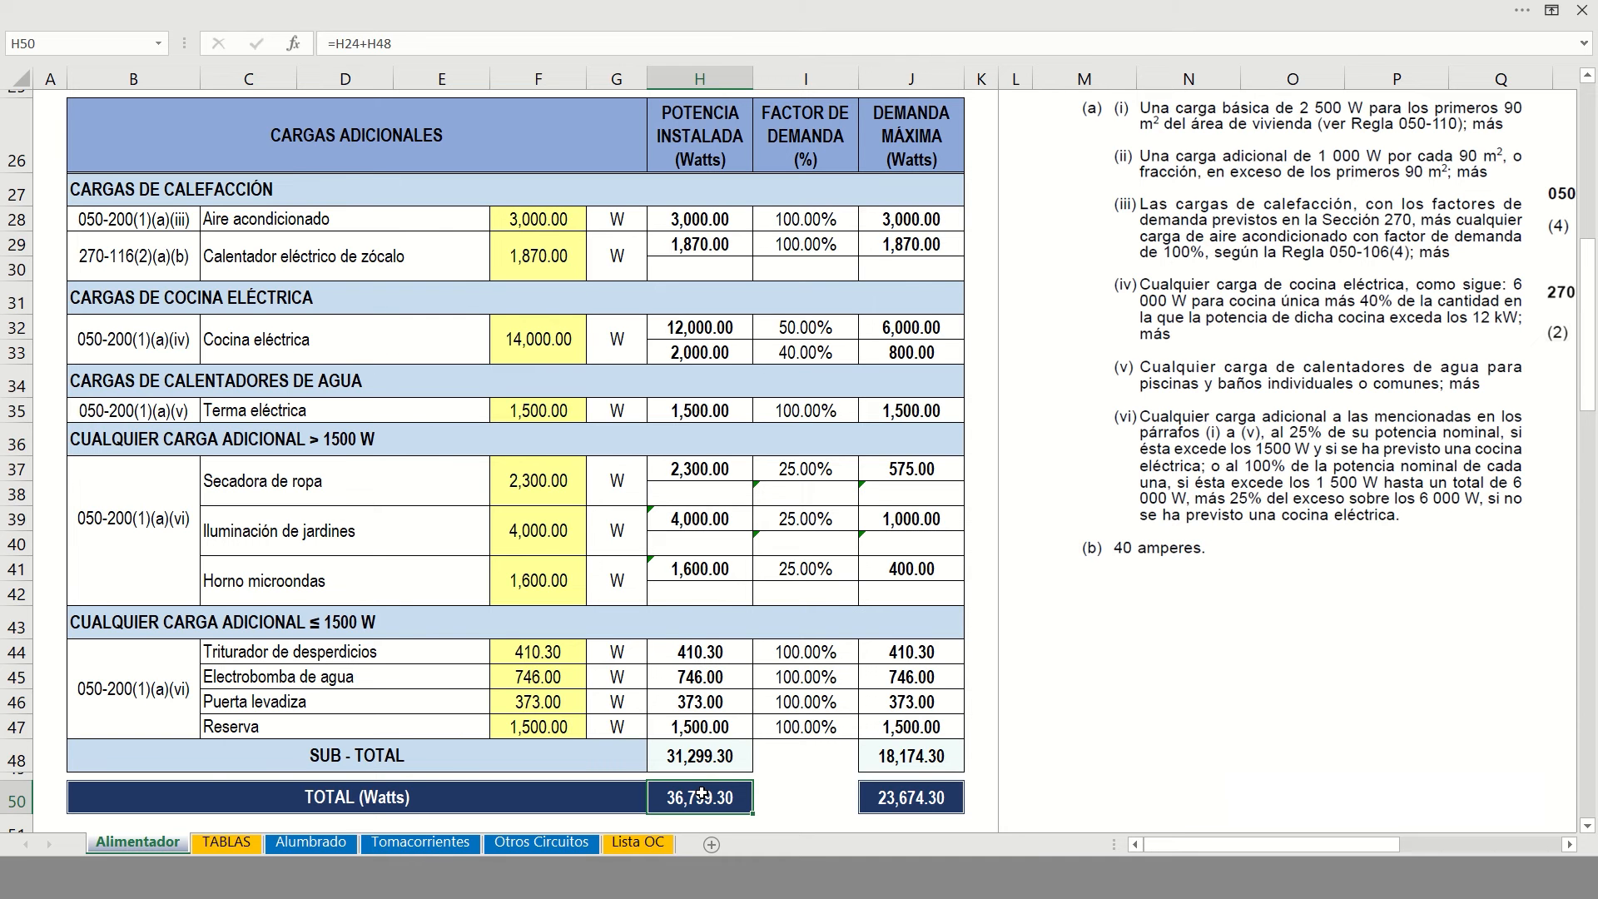
pyautogui.doubleClick(700, 796)
pyautogui.scroll(2, 708, 691)
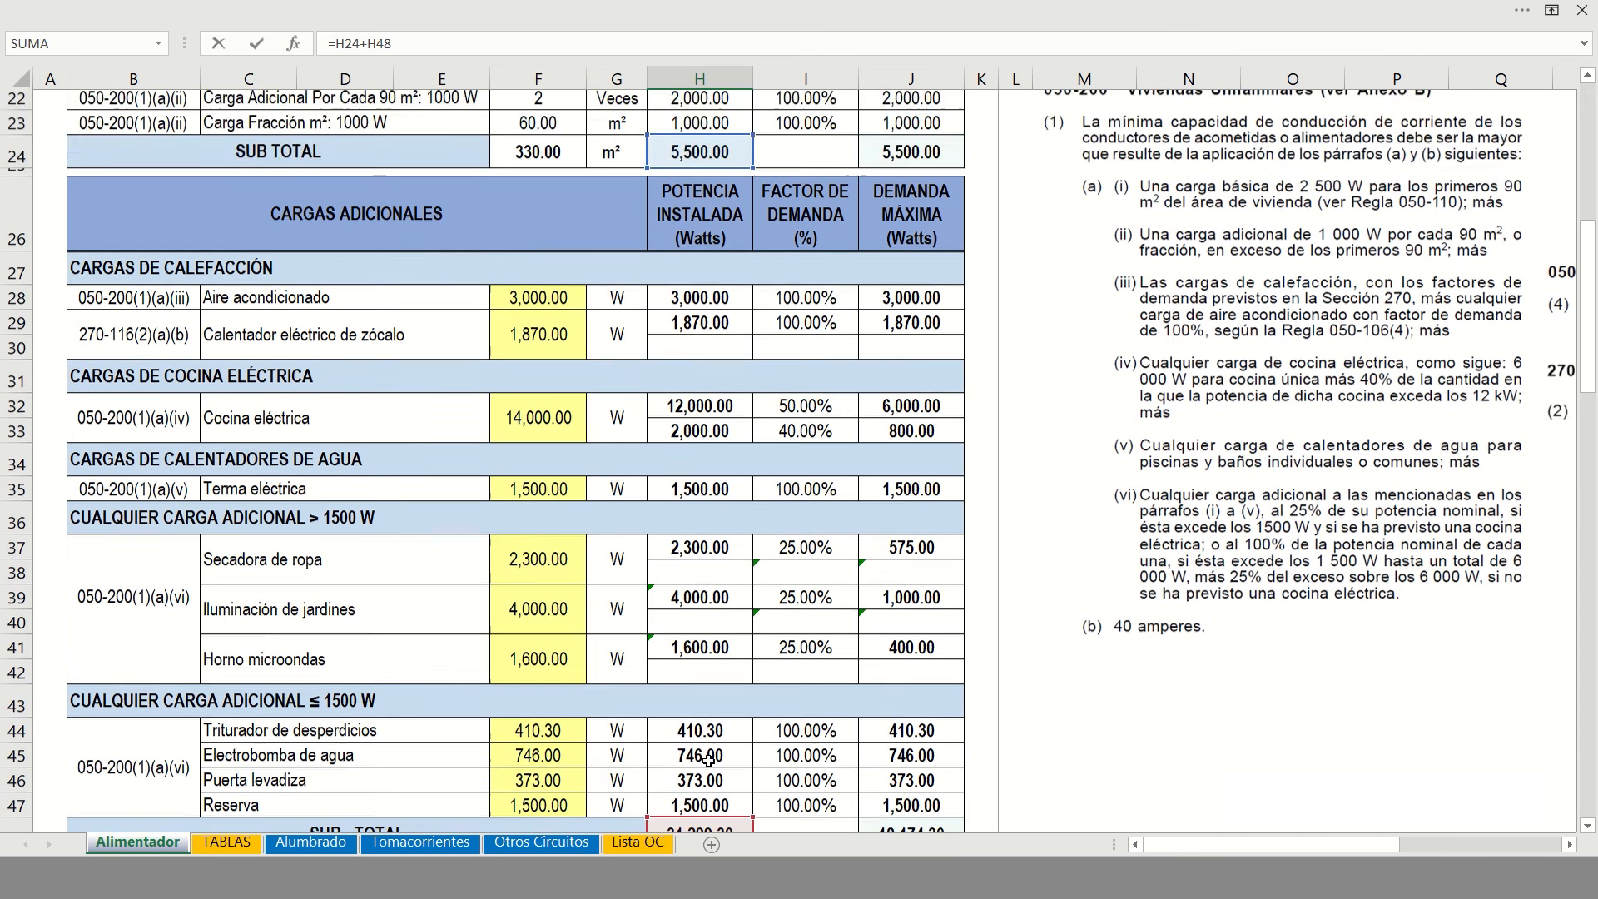
pyautogui.scroll(-1, 708, 691)
pyautogui.scroll(-1, 708, 691)
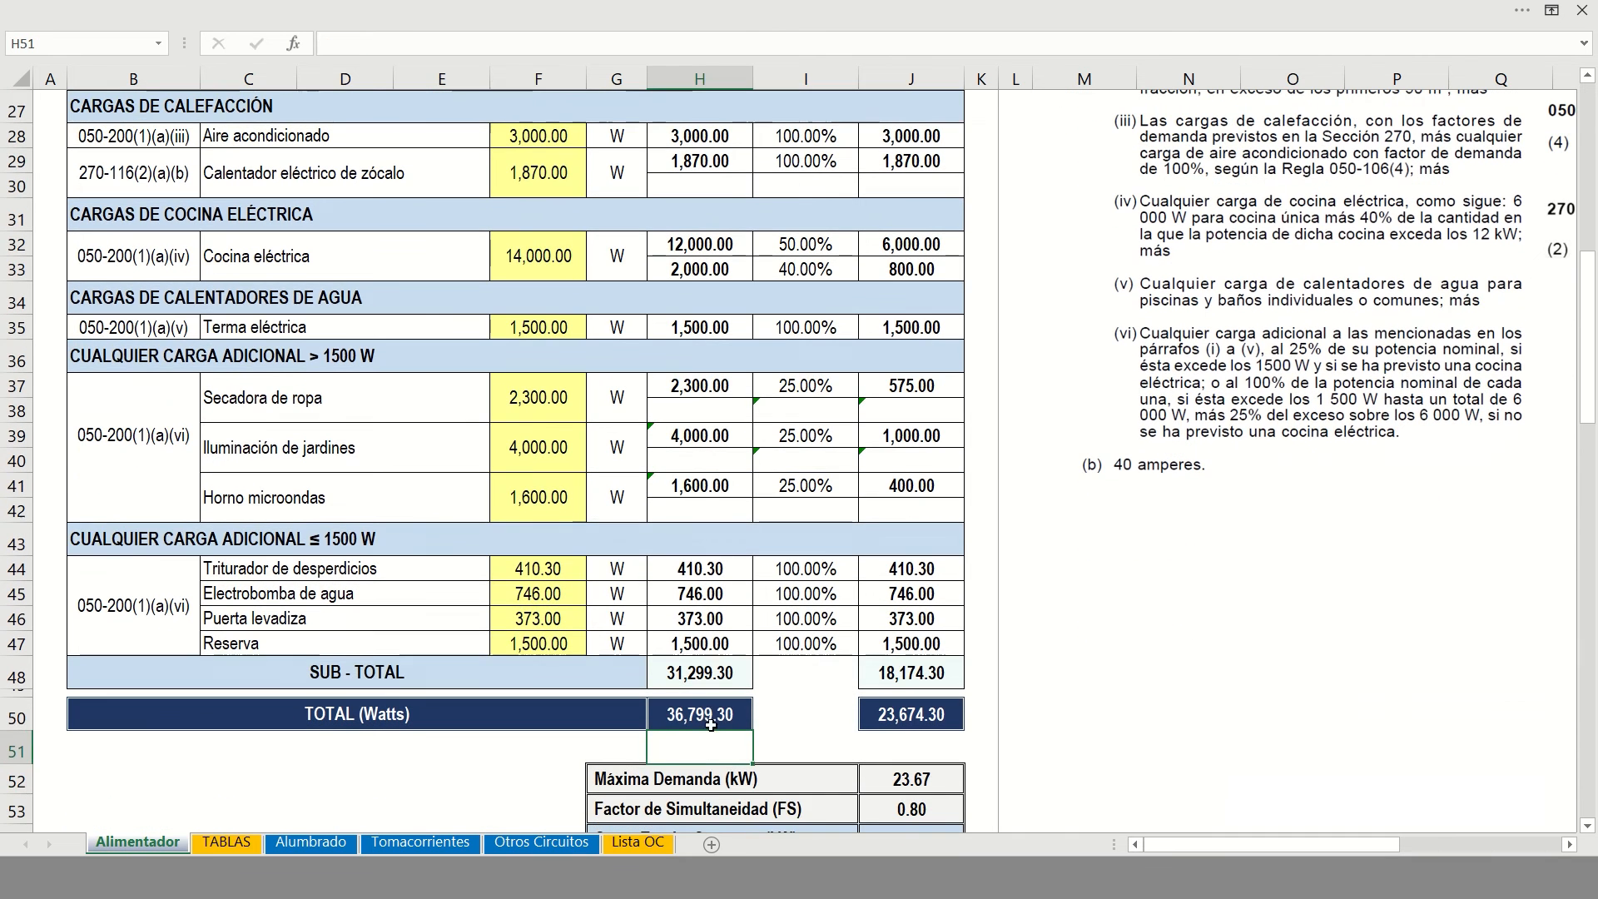
pyautogui.press('Escape')
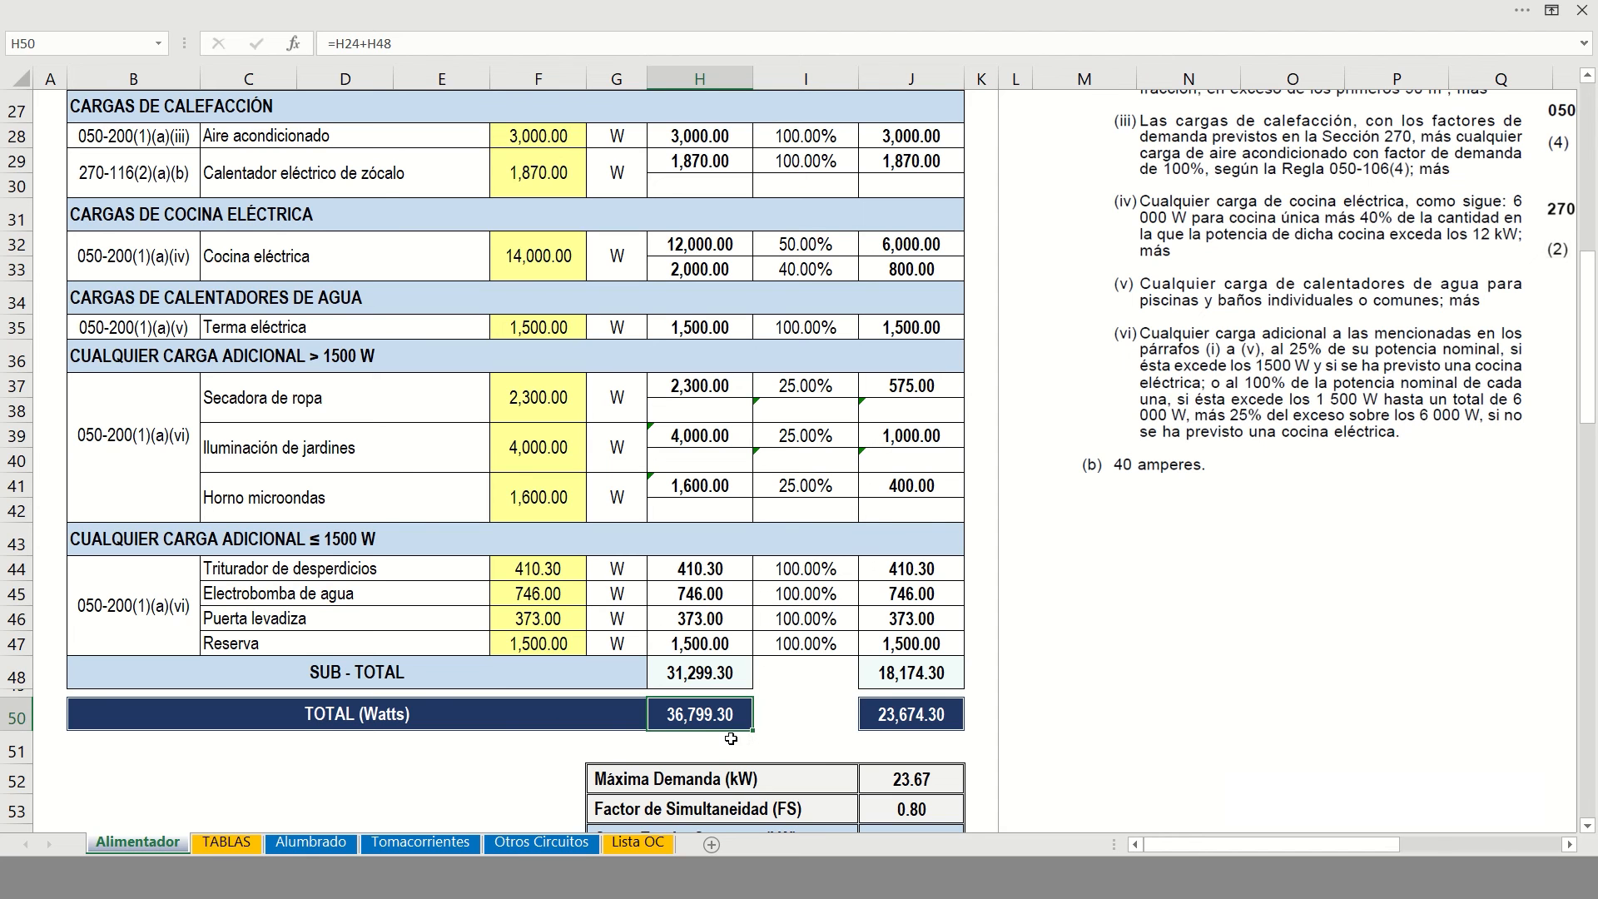
pyautogui.doubleClick(920, 714)
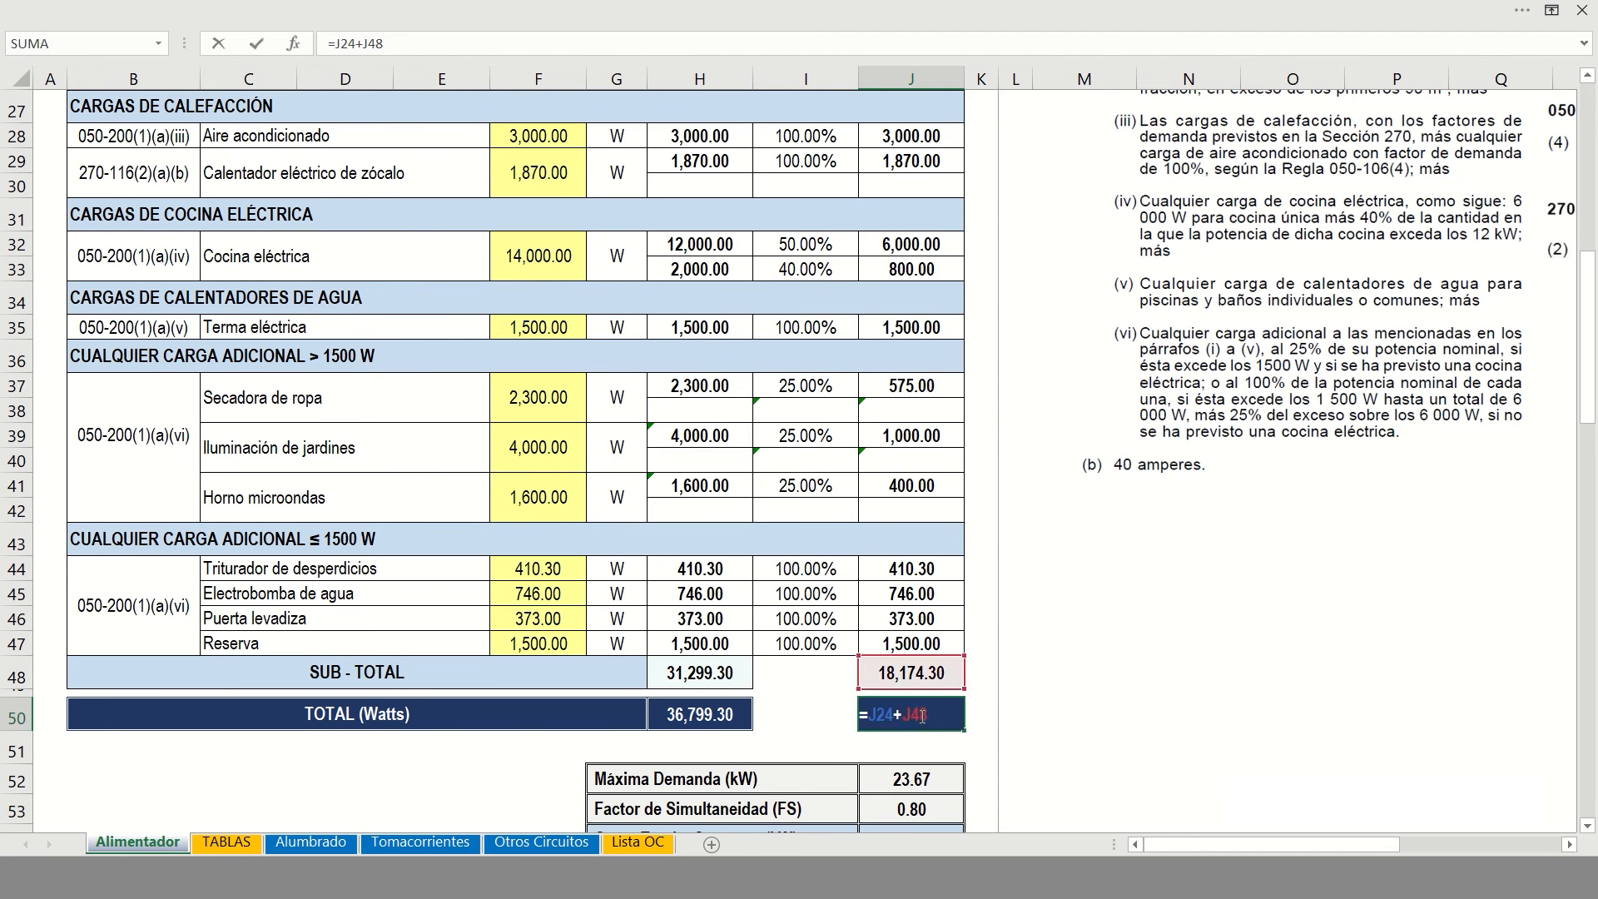
pyautogui.scroll(3, 968, 301)
pyautogui.scroll(-3, 915, 423)
pyautogui.press('Return')
pyautogui.click(928, 715)
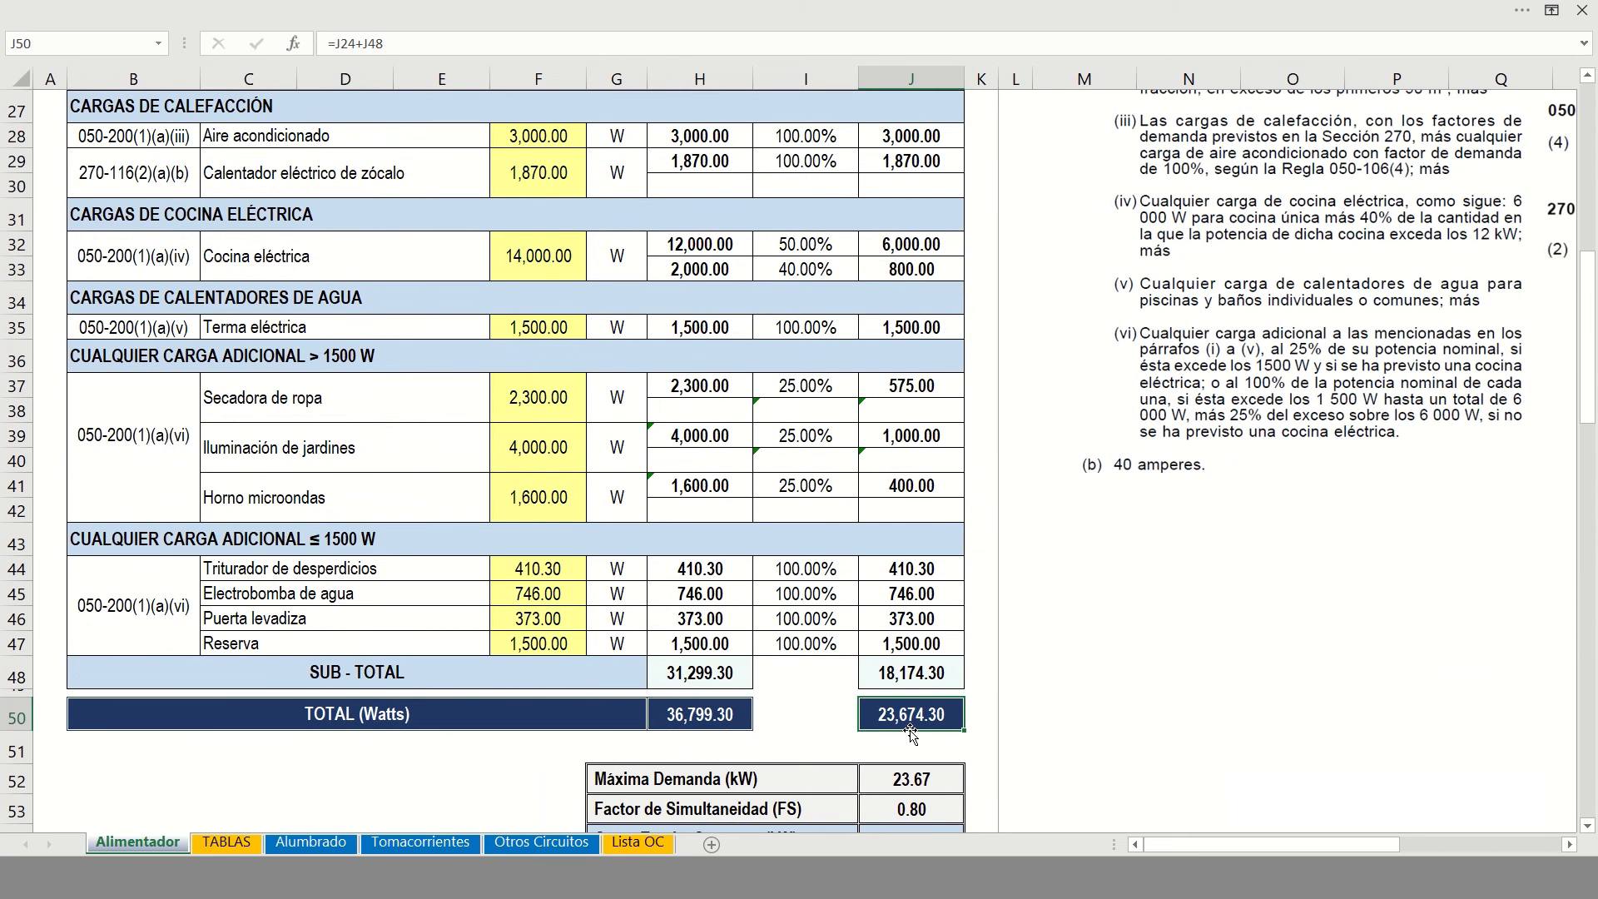
# Examine the summary table's Máxima Demanda, Factor de Simultaneidad, Carga Total a Contratar and Tipo de Suministro cells and formulas
pyautogui.scroll(-5, 916, 583)
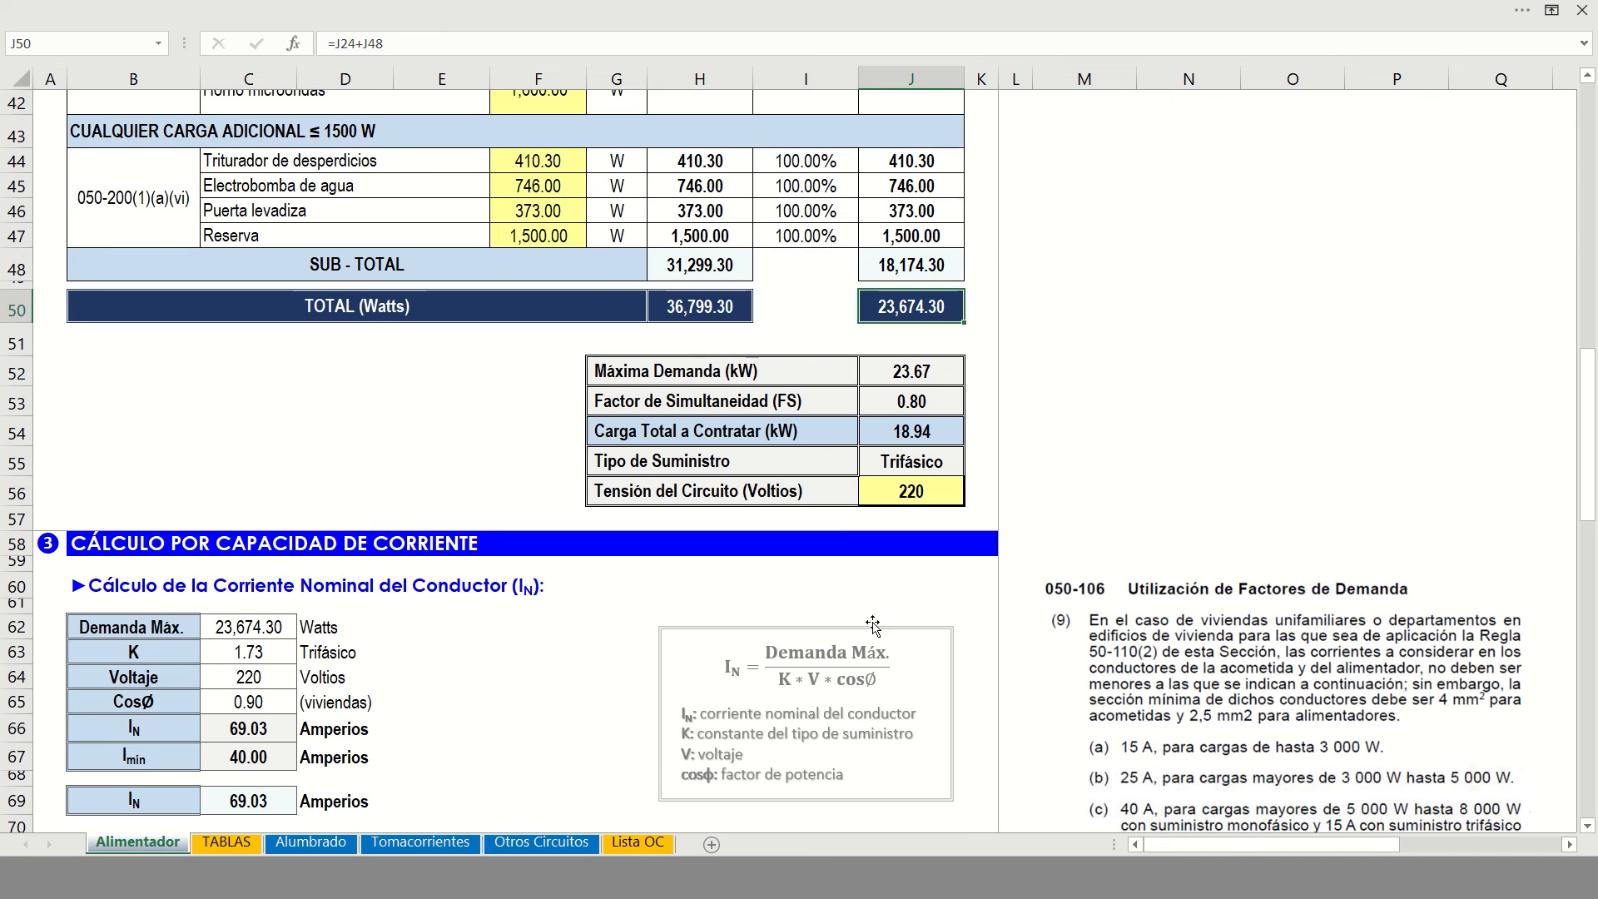
pyautogui.click(744, 366)
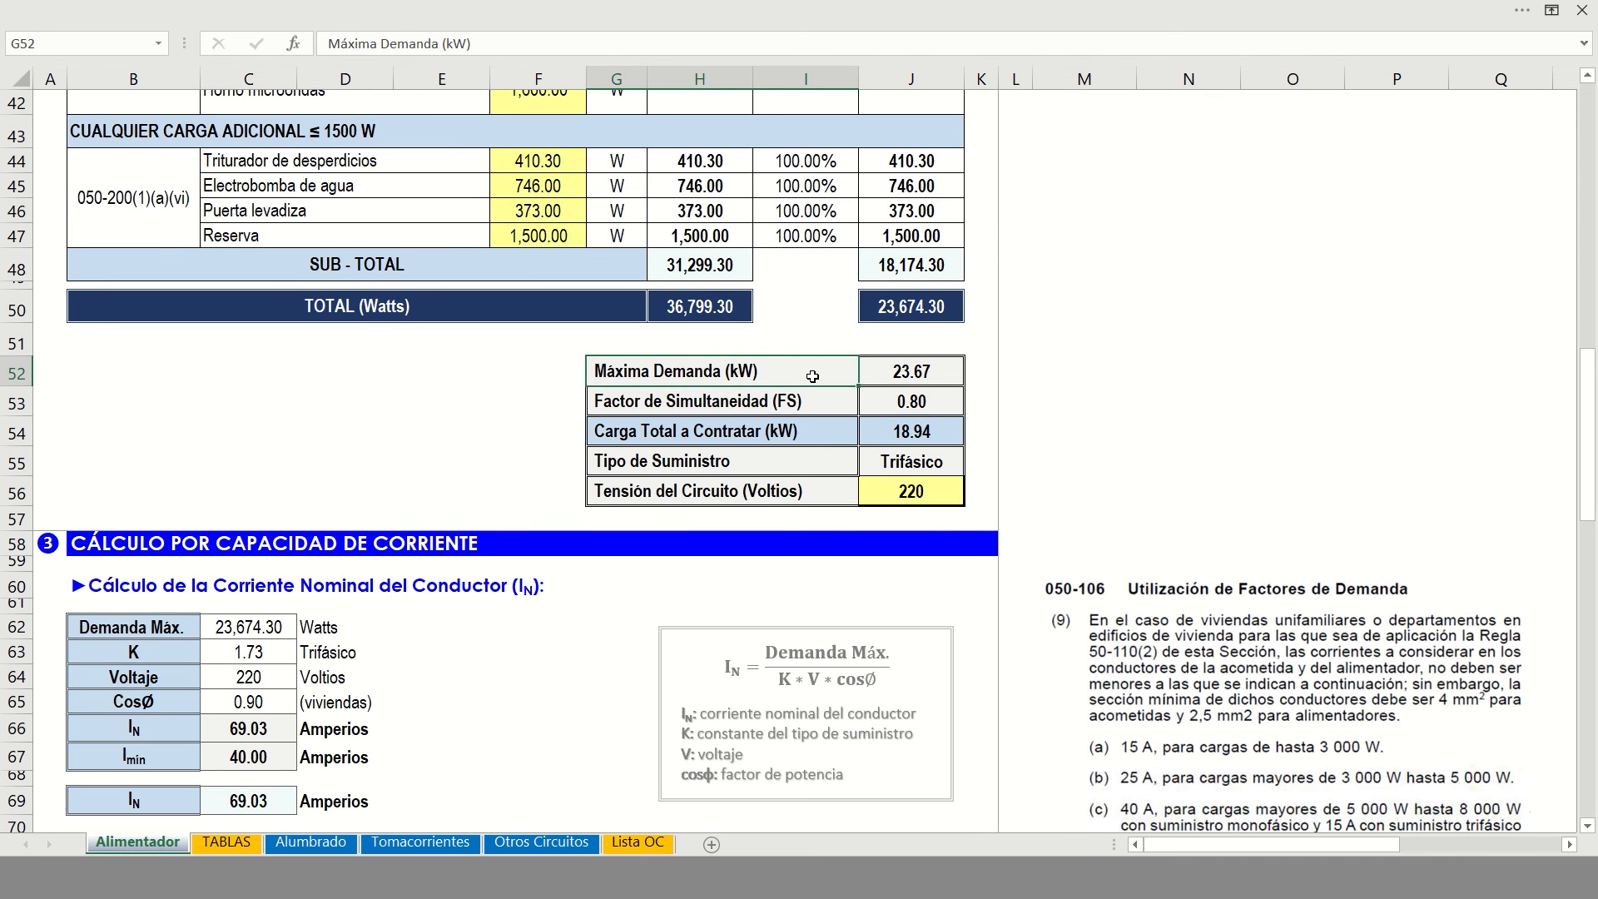
pyautogui.click(870, 372)
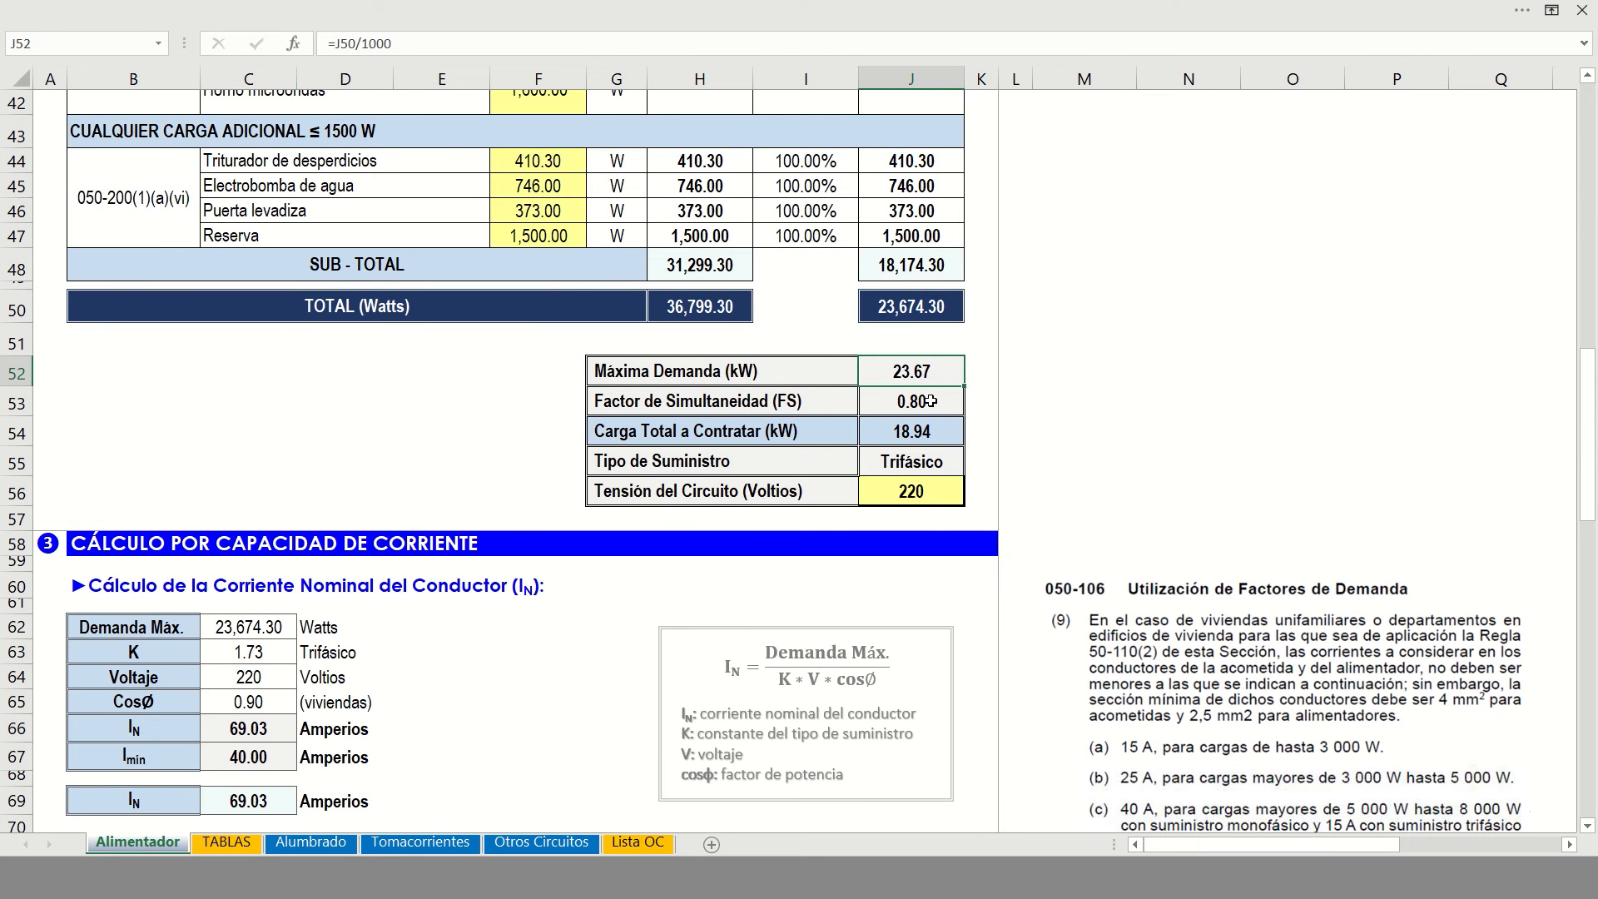
pyautogui.click(931, 399)
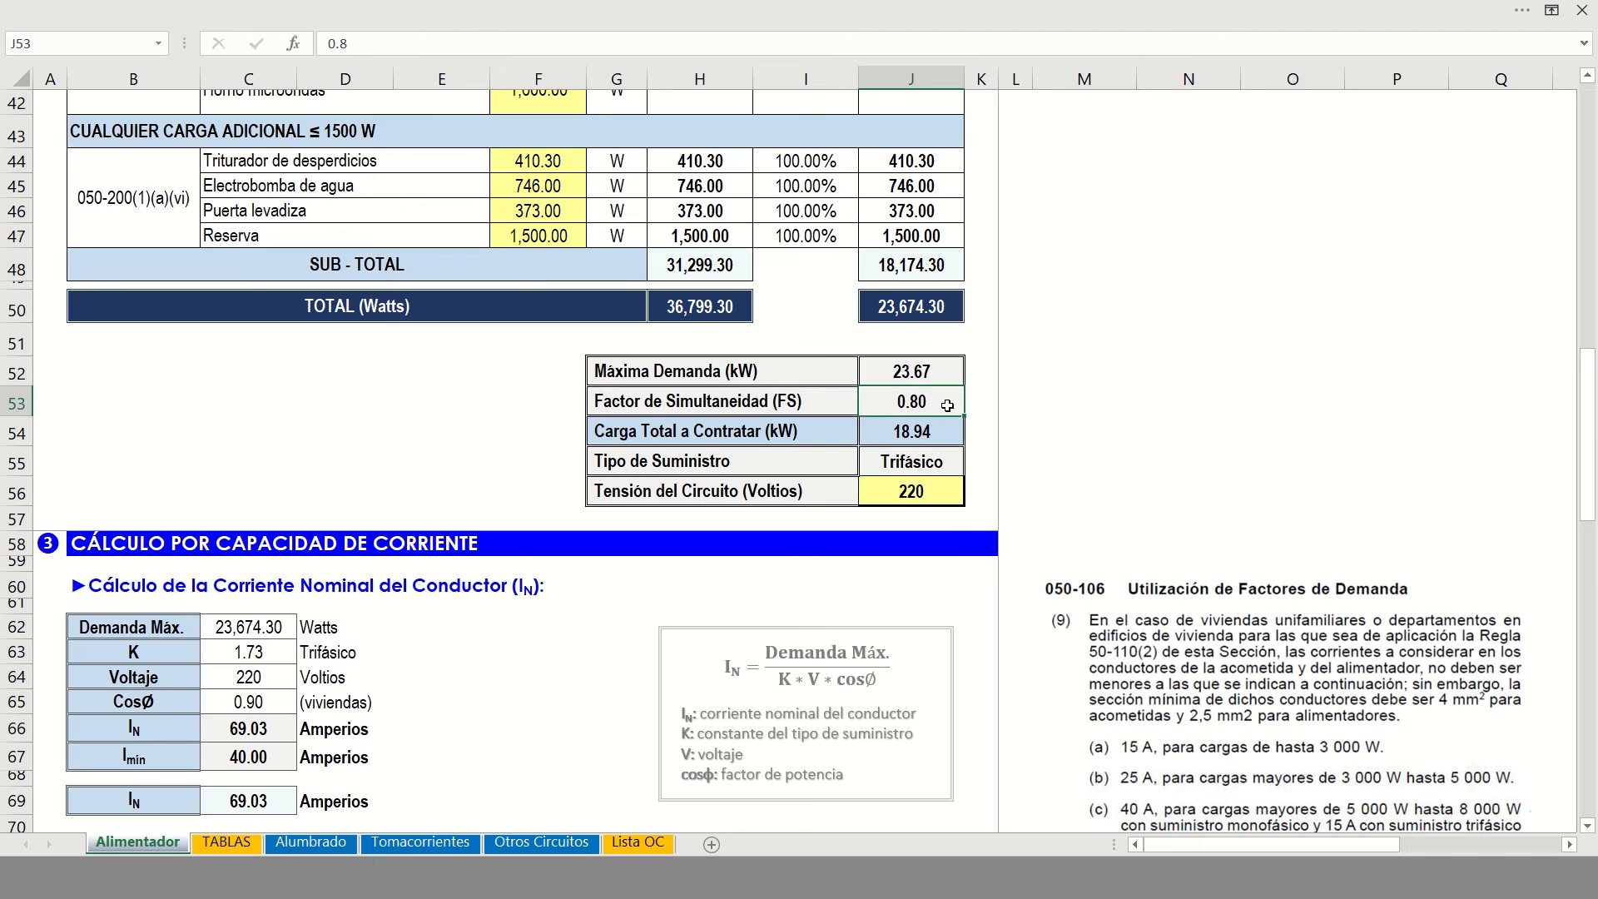
pyautogui.doubleClick(886, 400)
pyautogui.write('0')
pyautogui.press('Return')
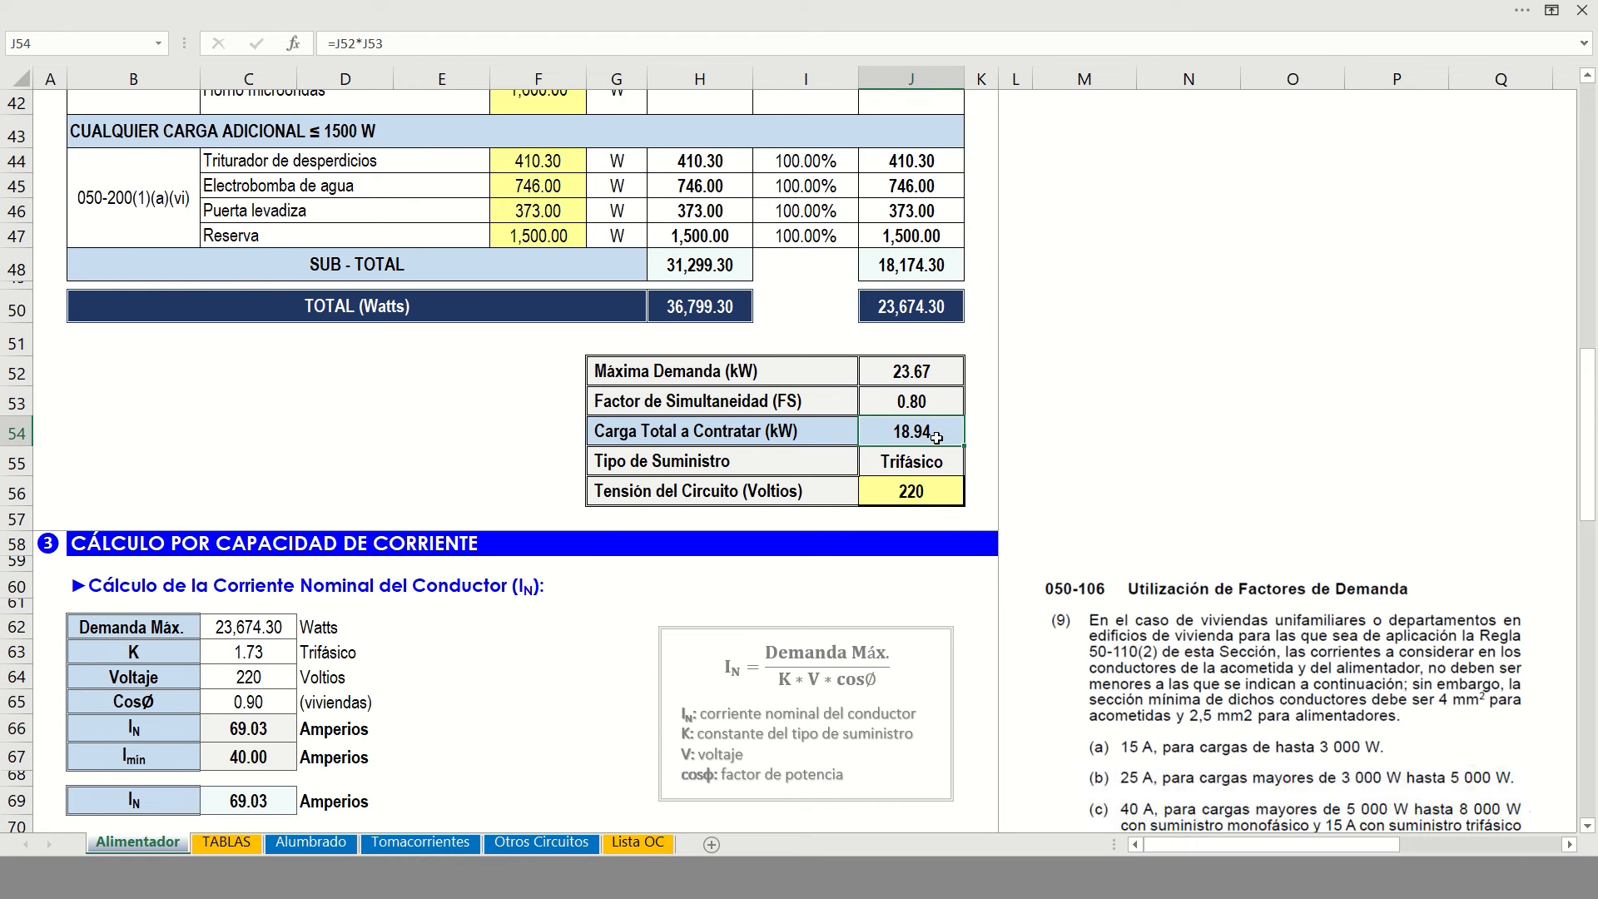
pyautogui.click(841, 464)
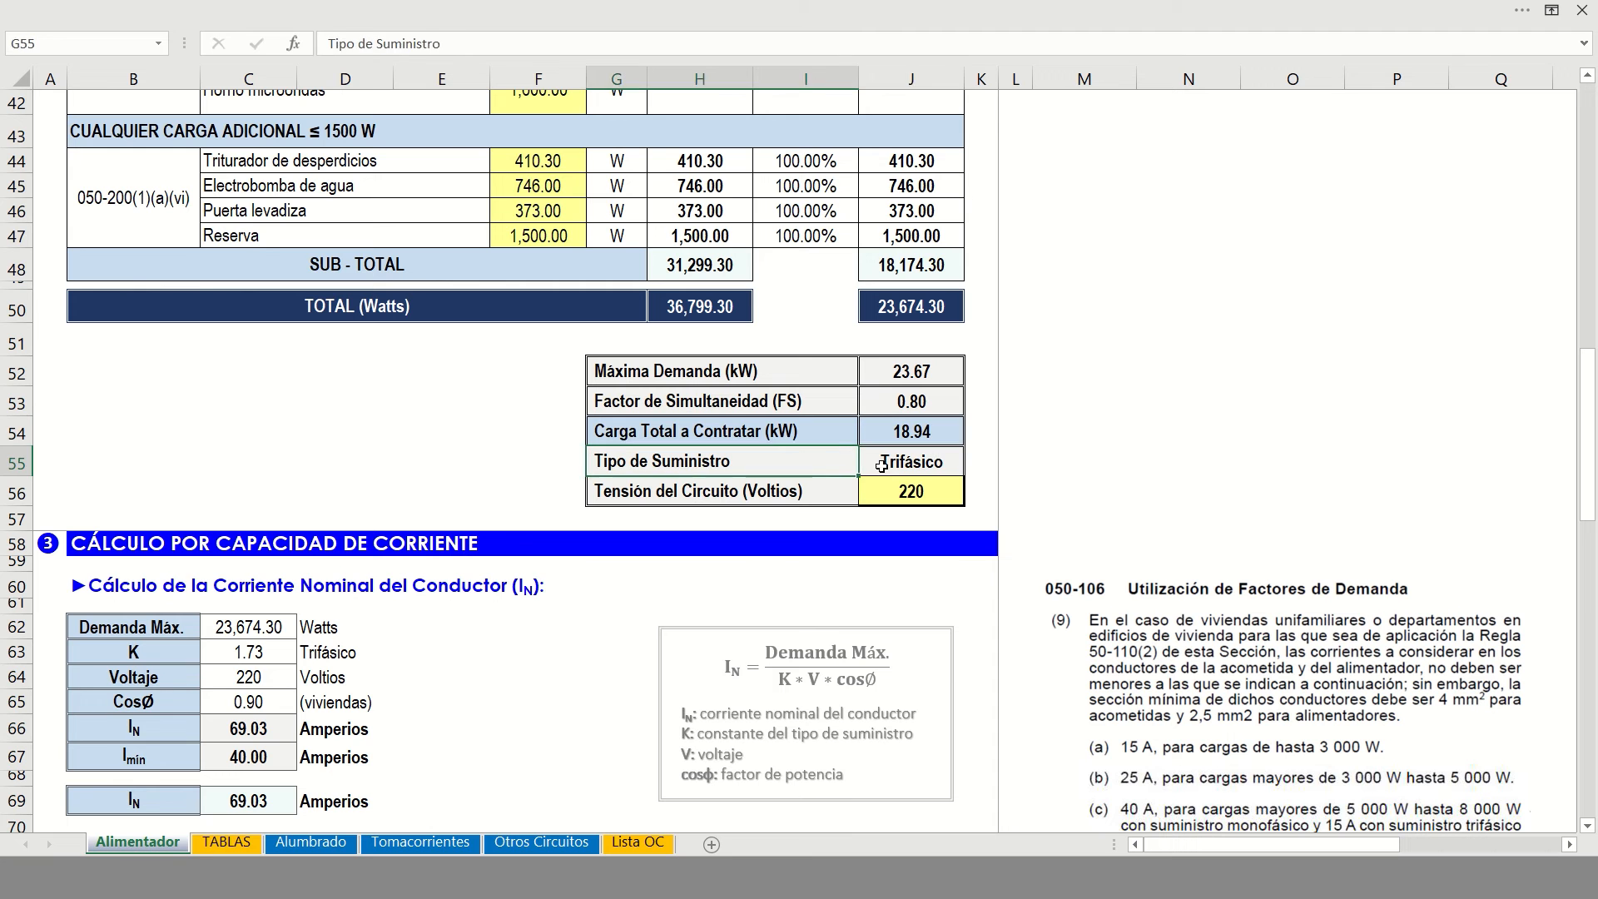
pyautogui.click(923, 462)
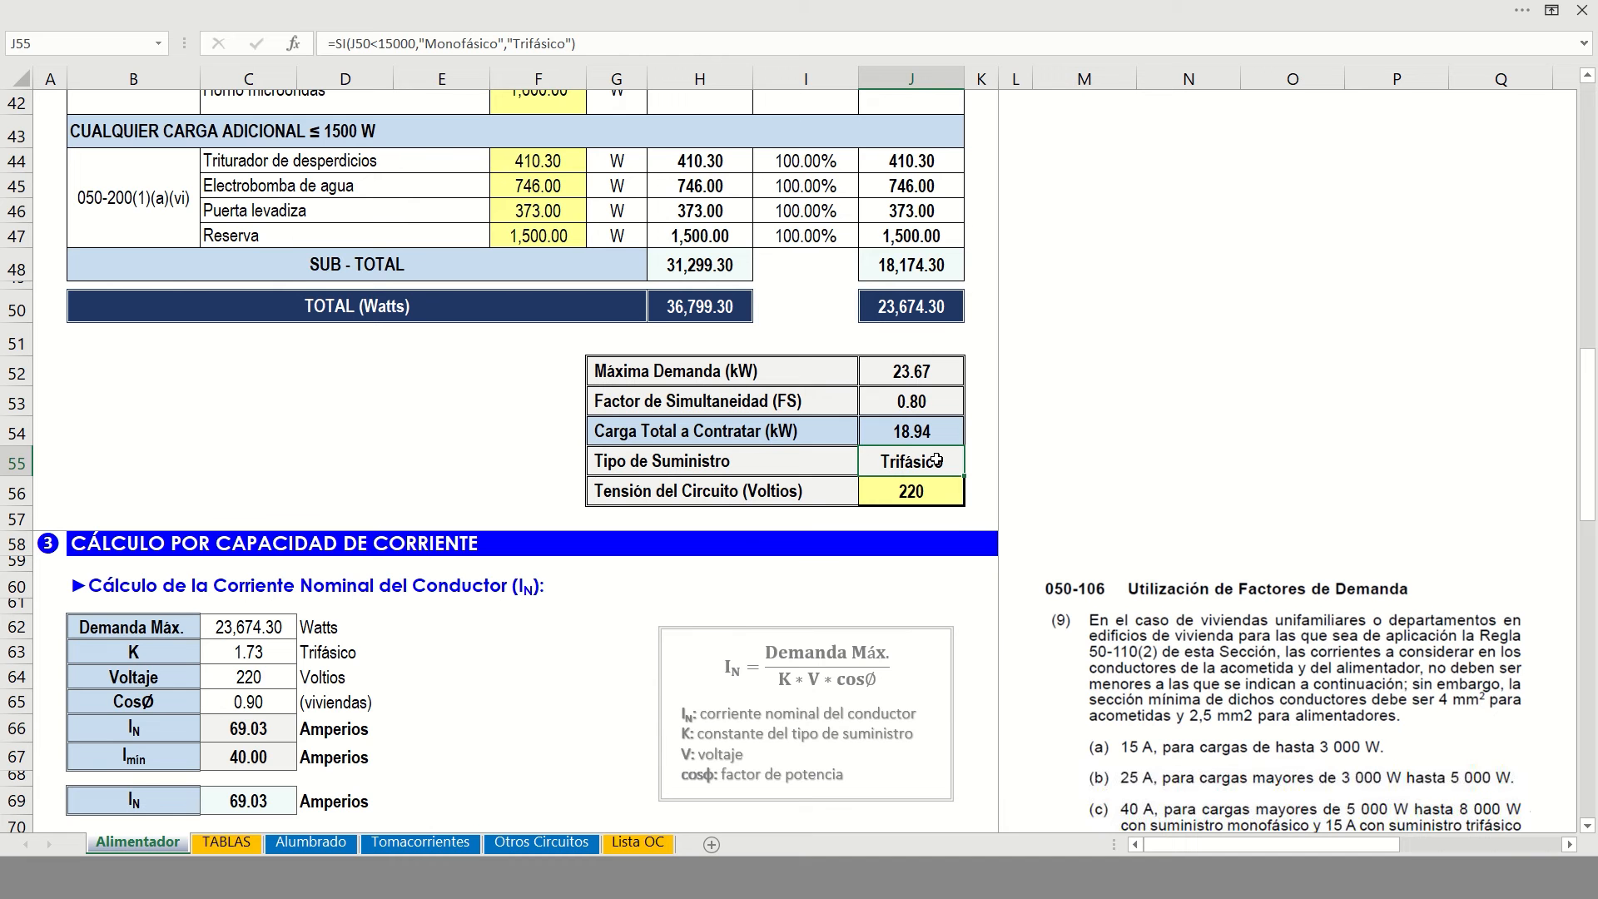
# Choose 220 from the available voltages for Tensión del Circuito (Voltios) in the summary table
pyautogui.click(757, 489)
pyautogui.scroll(-1, 735, 441)
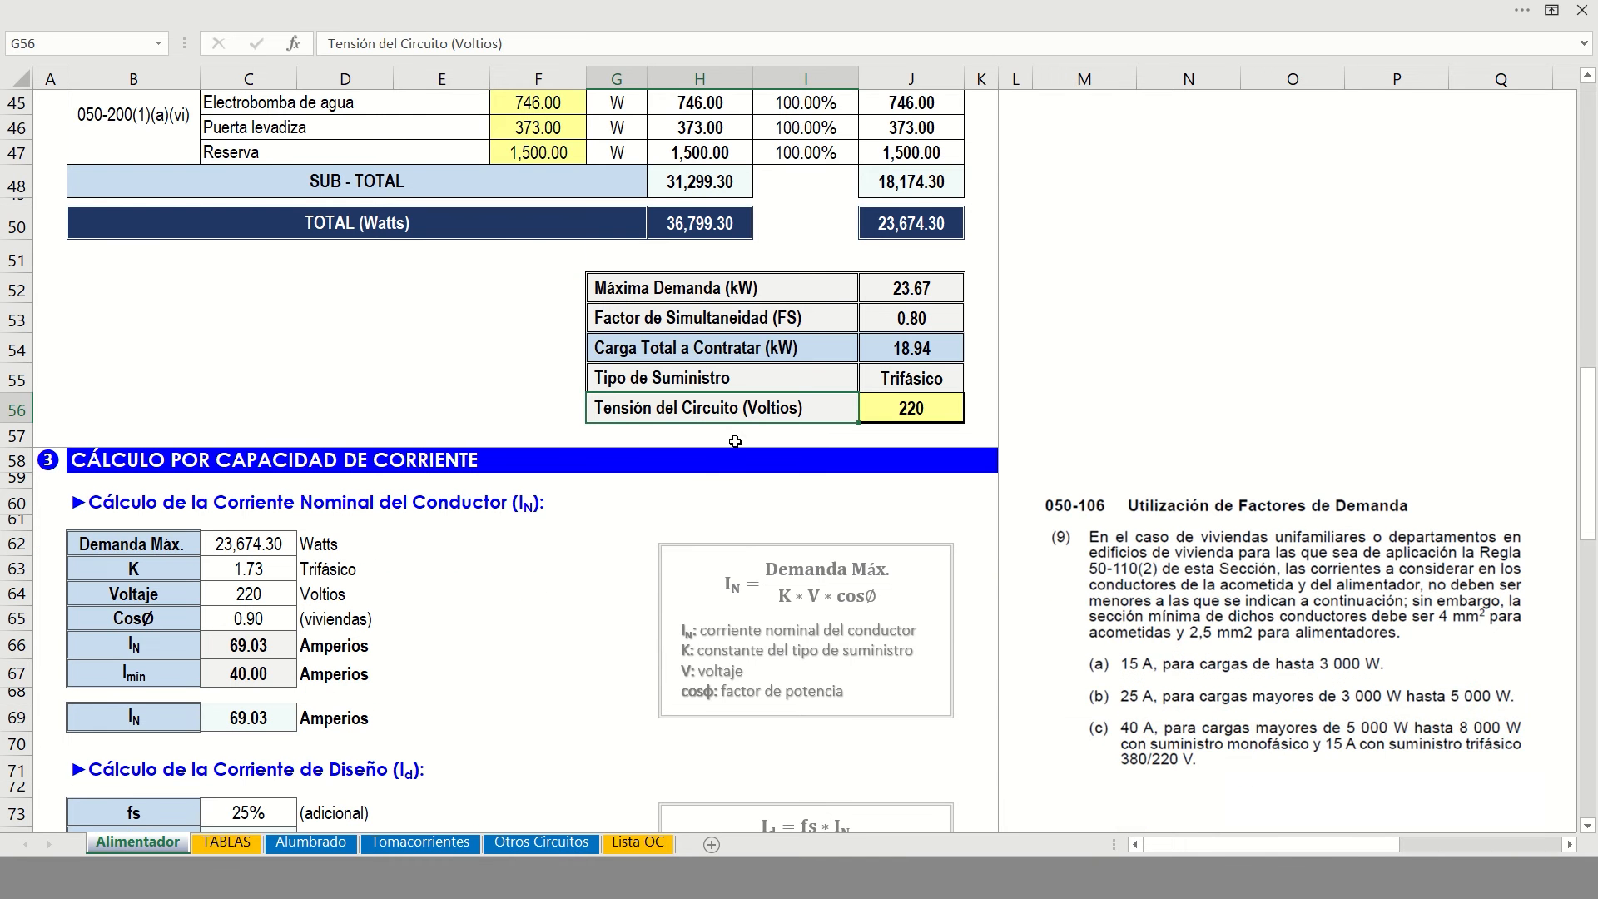
pyautogui.click(925, 414)
pyautogui.click(974, 413)
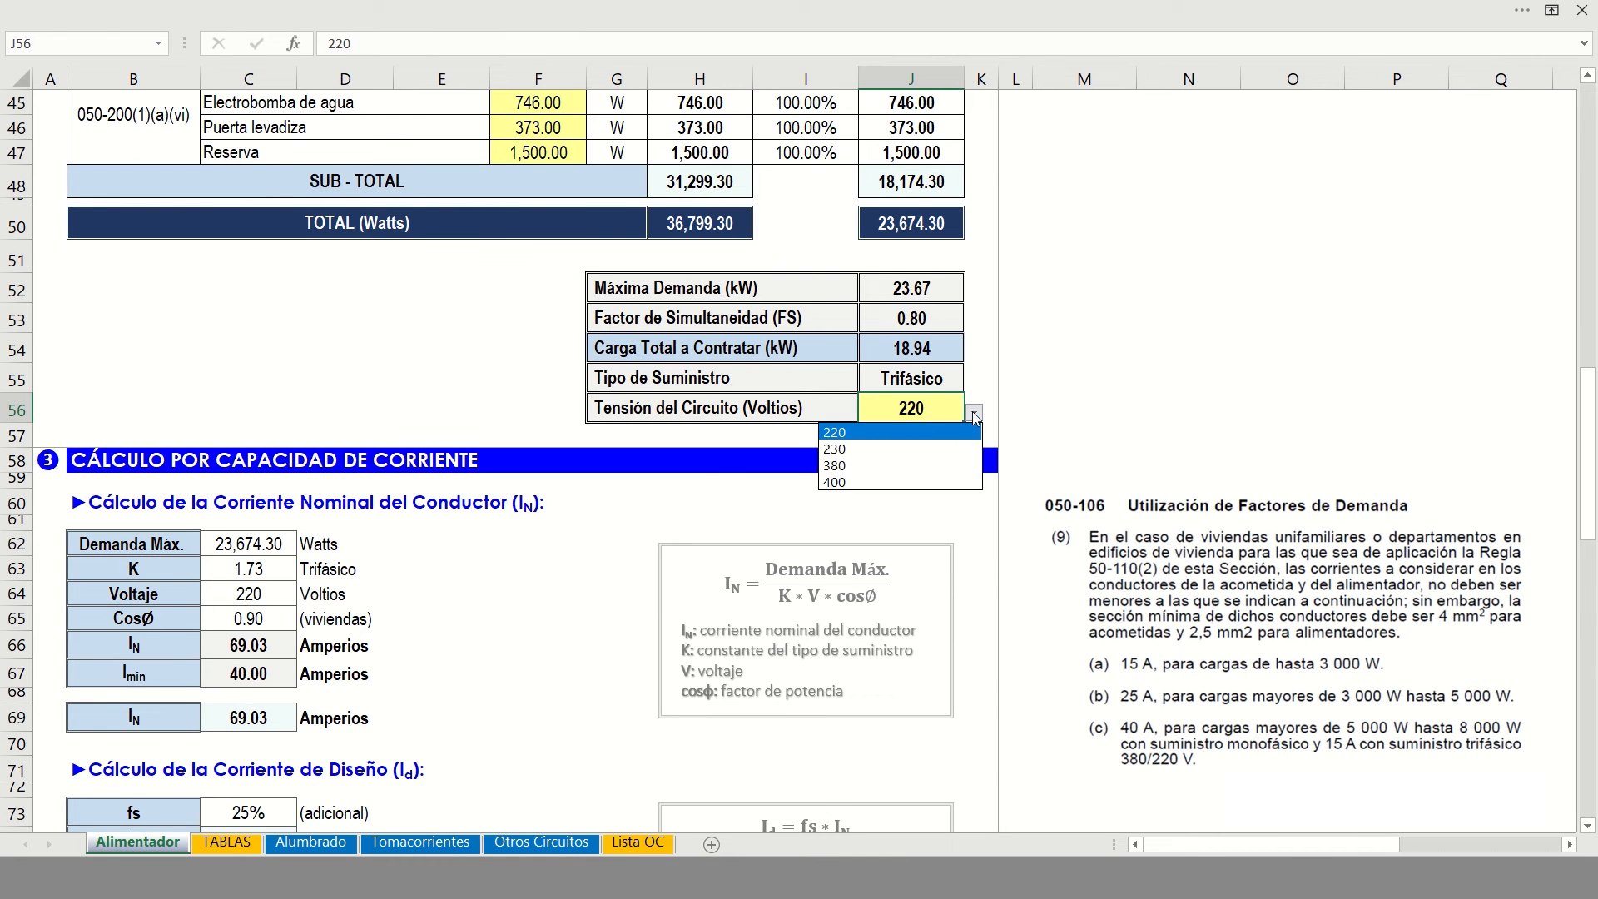
pyautogui.click(891, 431)
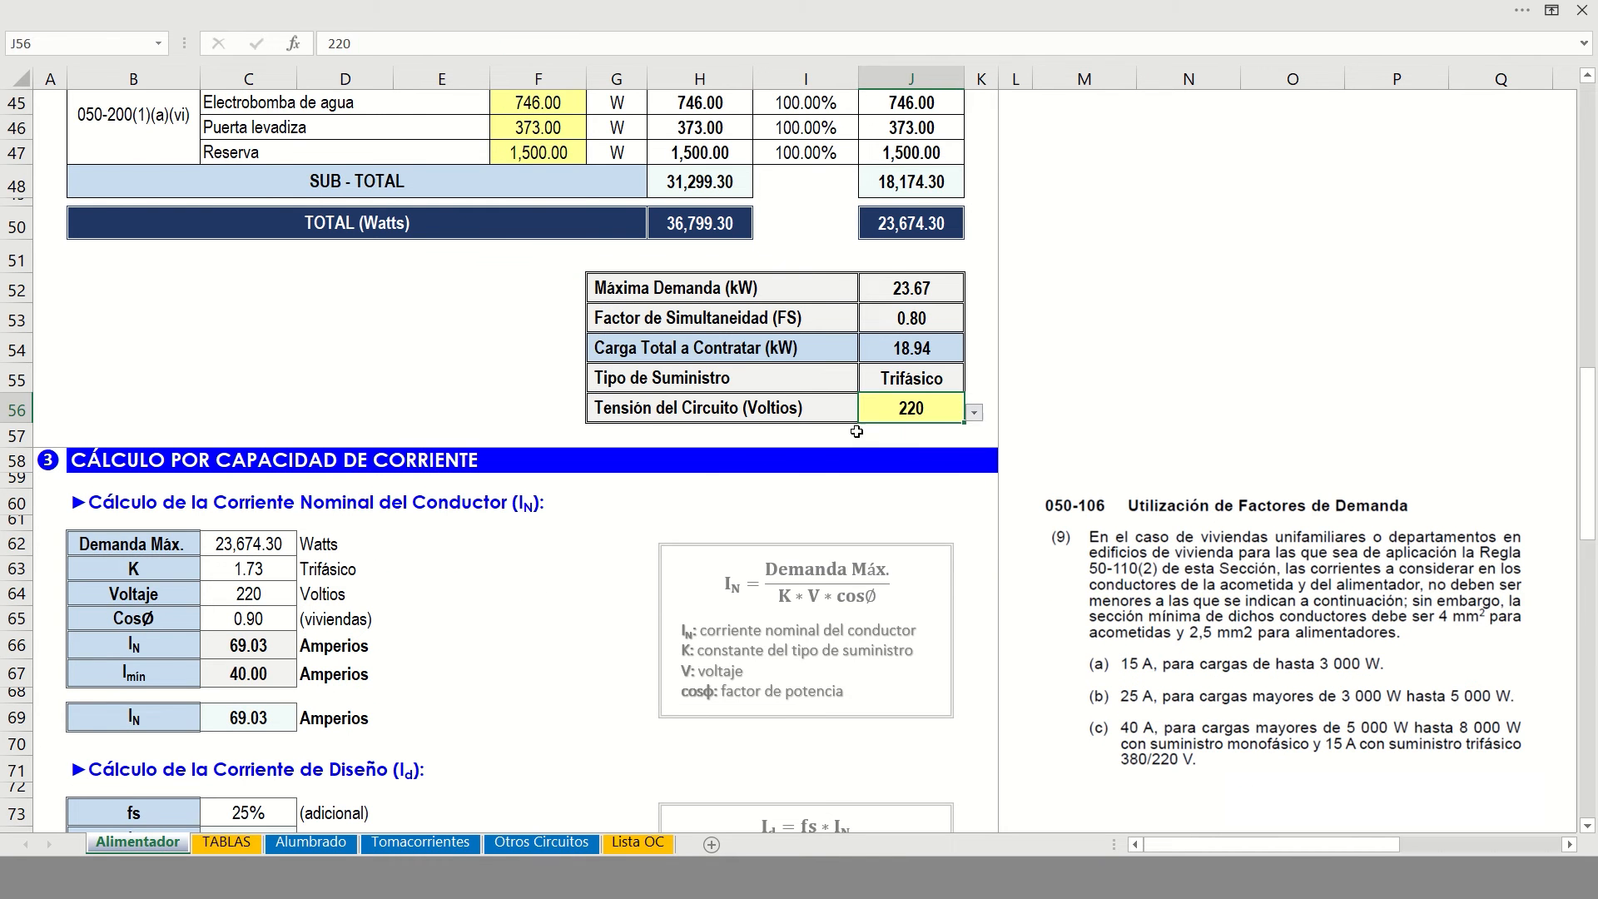
pyautogui.click(777, 431)
pyautogui.scroll(2, 832, 516)
pyautogui.click(880, 592)
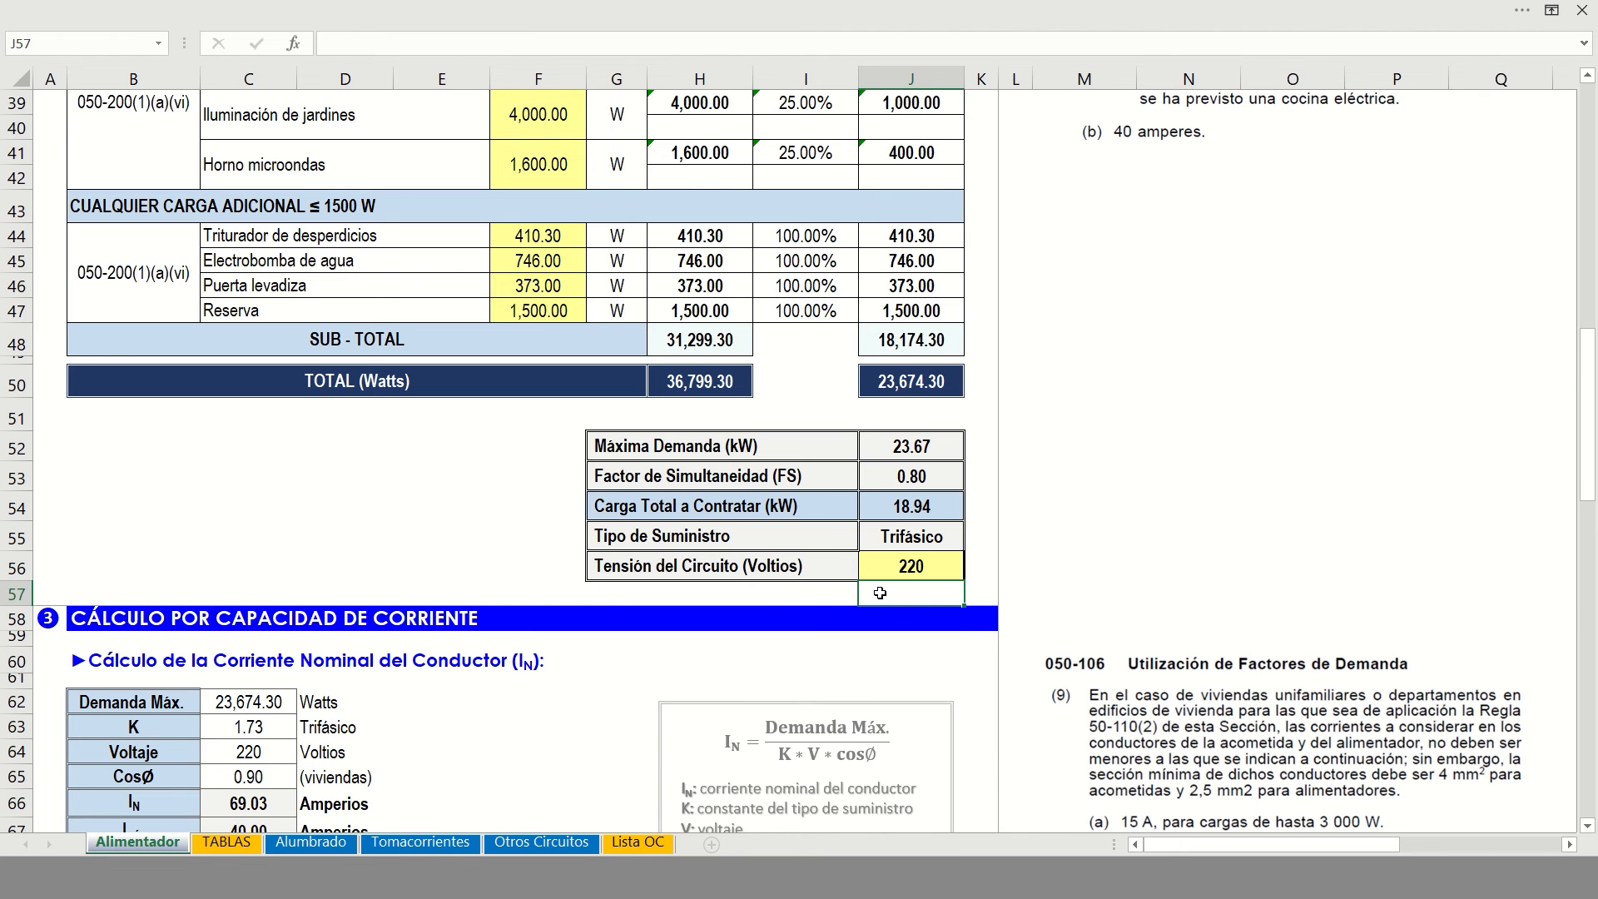
# Trace the Demanda Máx. cell in the nominal current calculation to its source in J50, leaving the formula as it is
pyautogui.scroll(-6, 880, 593)
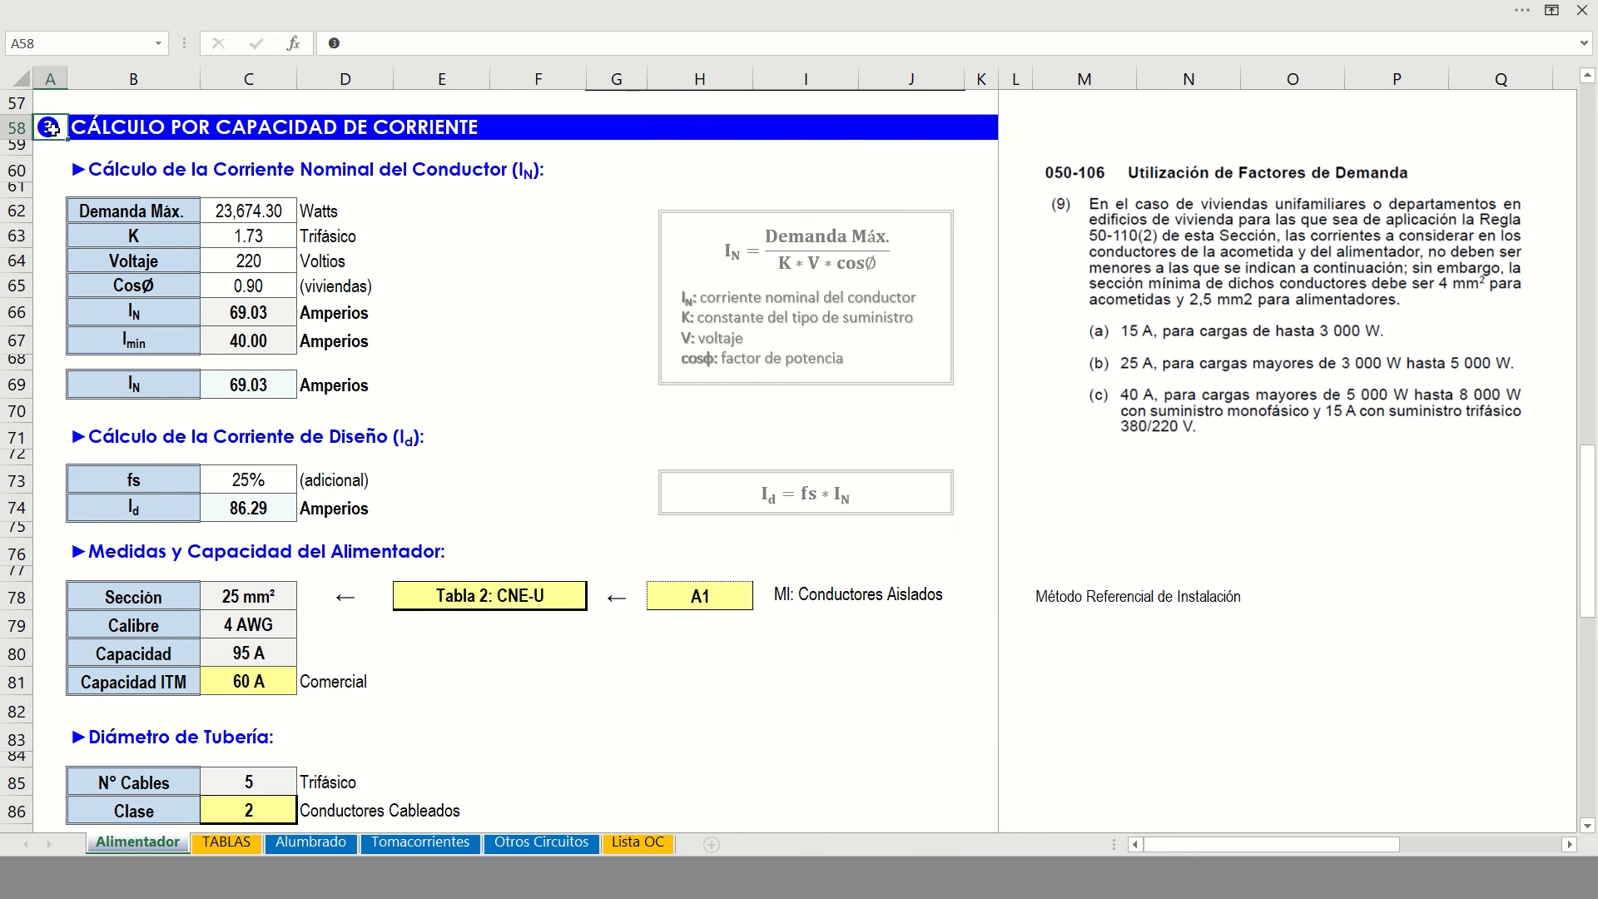
pyautogui.click(118, 129)
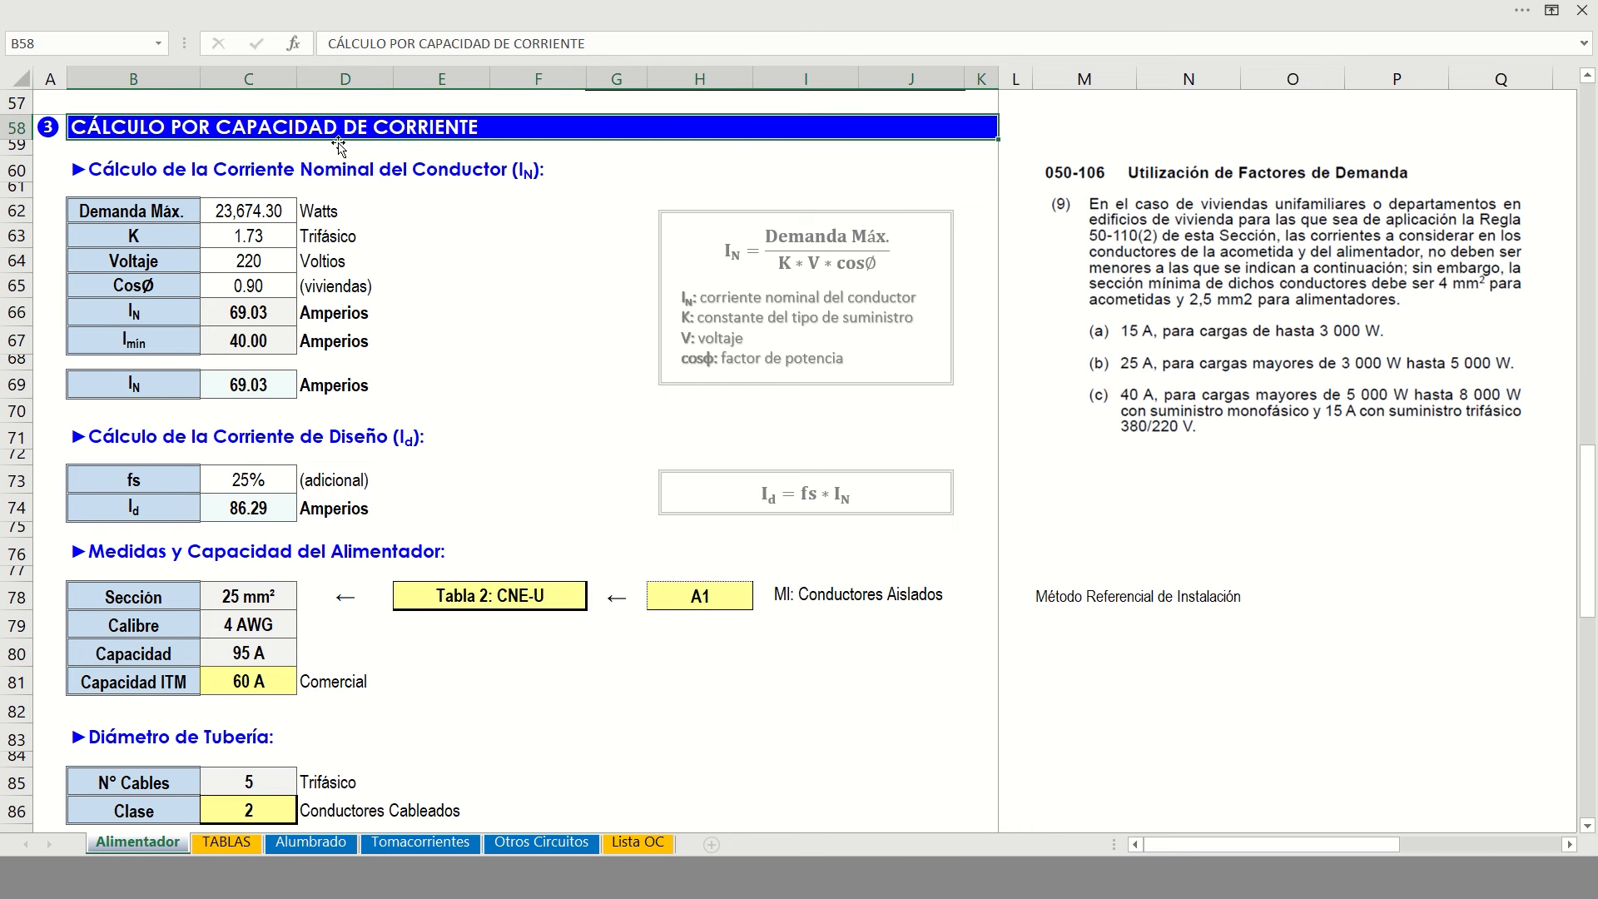
pyautogui.click(95, 171)
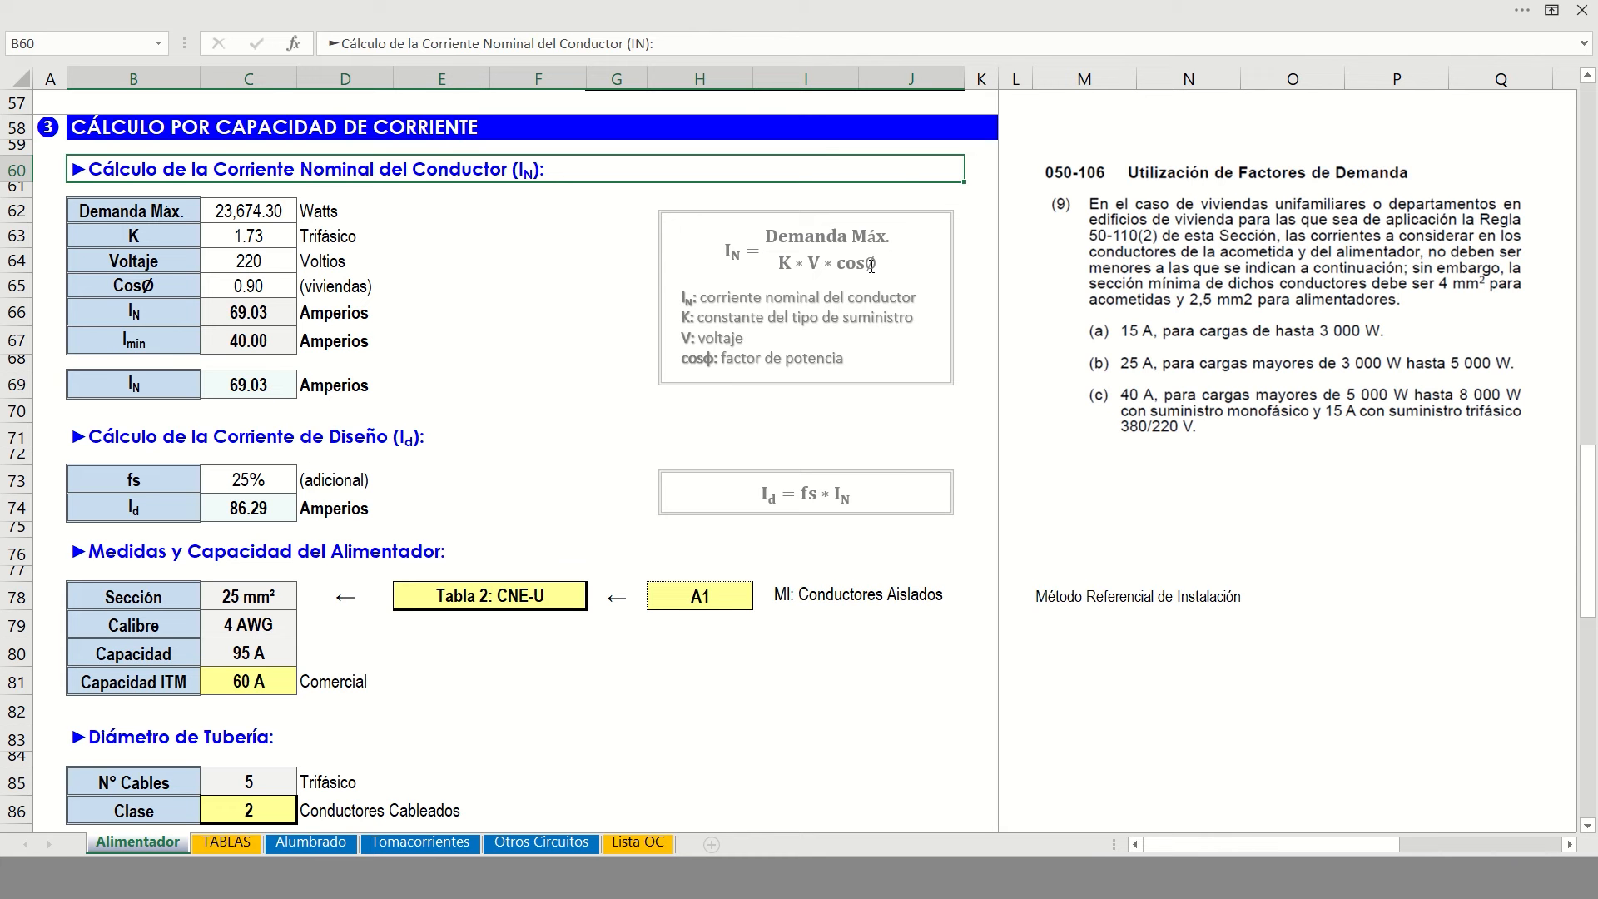
pyautogui.click(266, 213)
pyautogui.write('=J50')
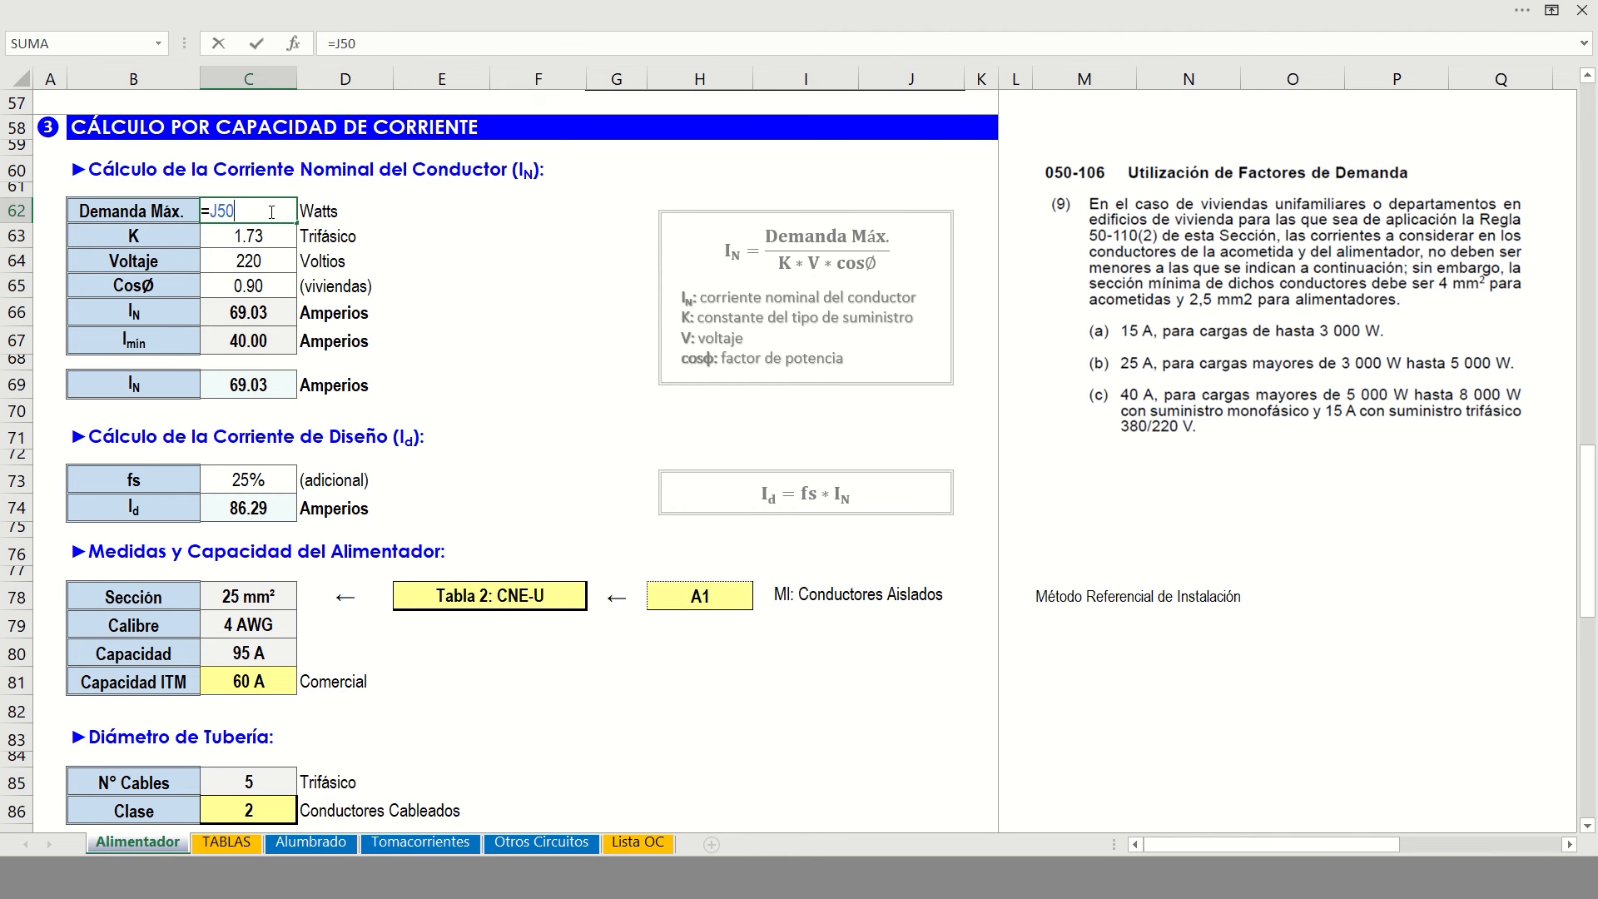
pyautogui.scroll(8, 279, 218)
pyautogui.press('Return')
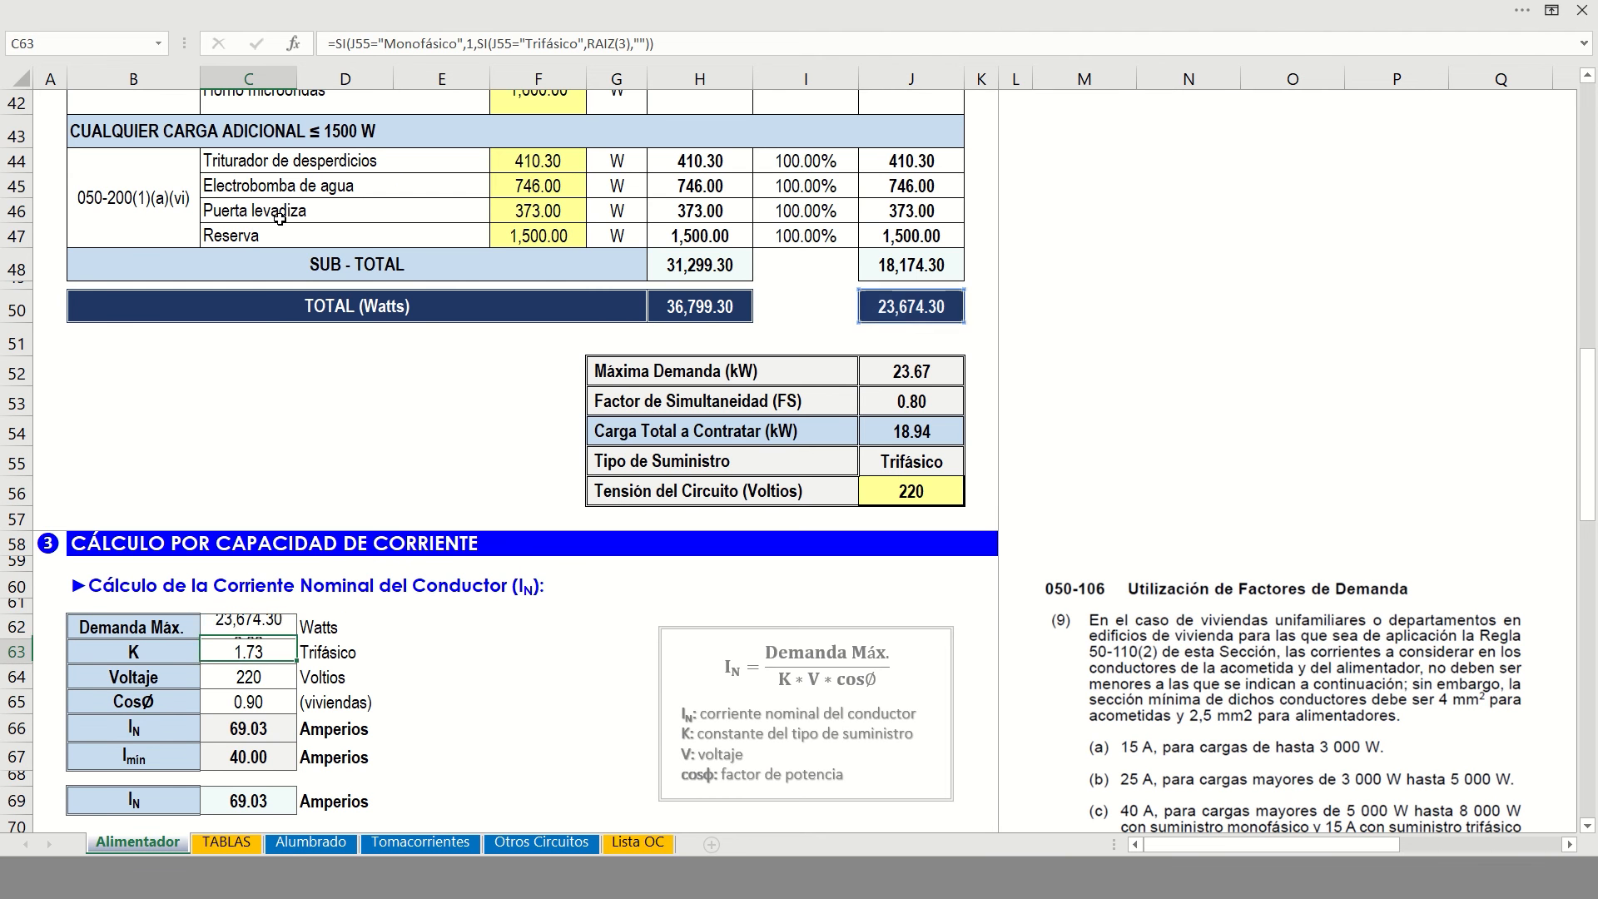
# Inspect the K, Voltaje and CosØ cells that feed the nominal current calculation, including the supply type reference
pyautogui.scroll(-5, 275, 214)
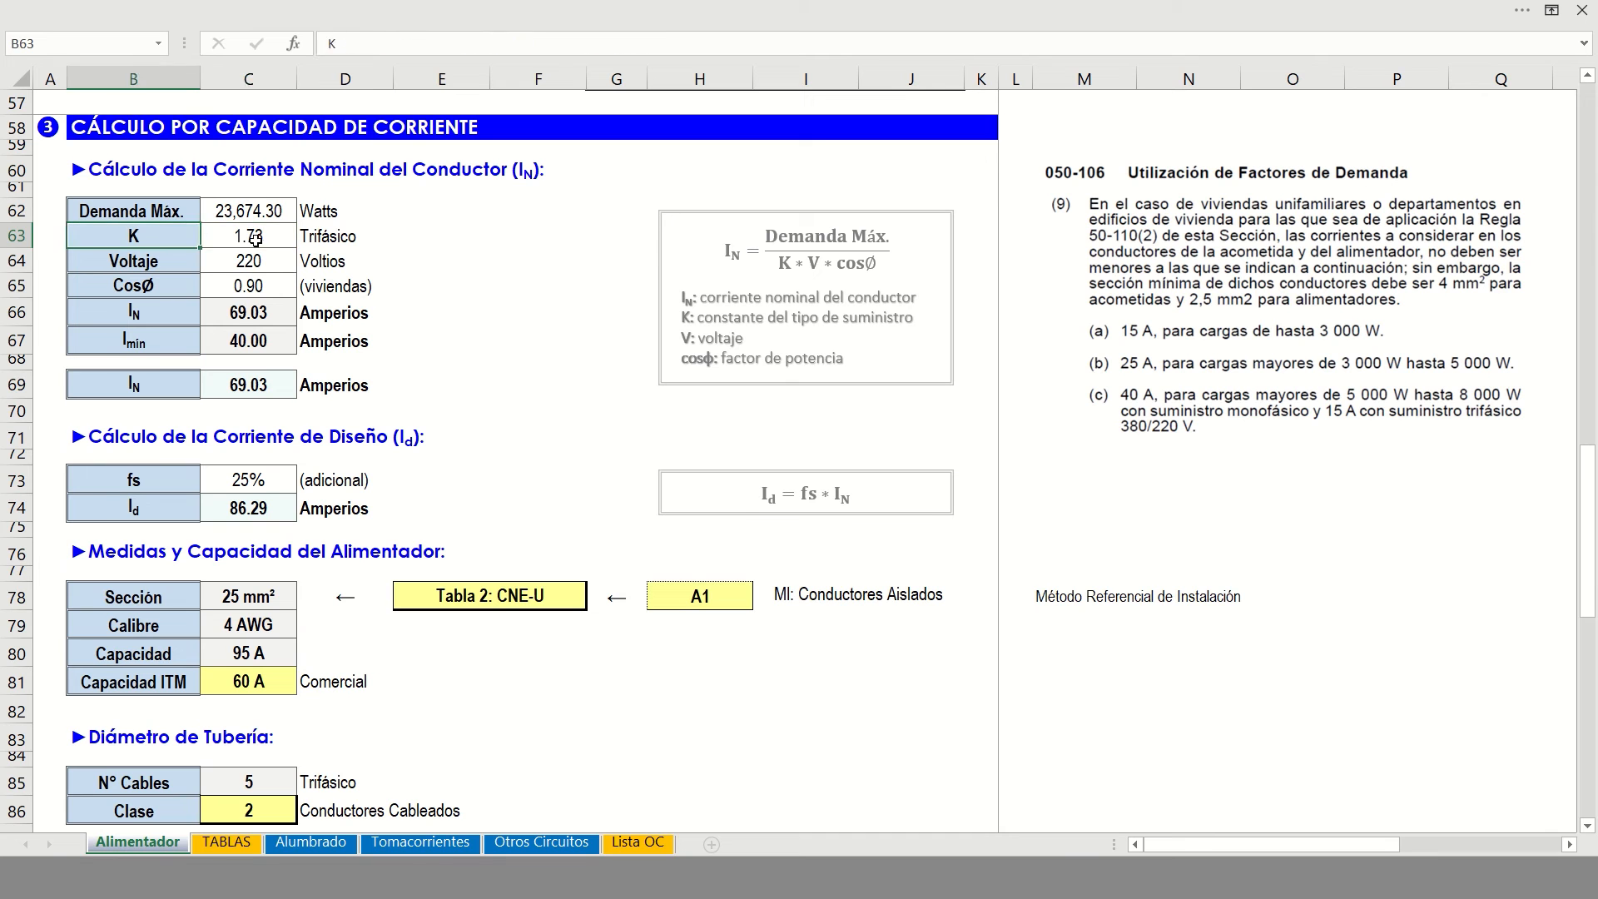
pyautogui.click(339, 239)
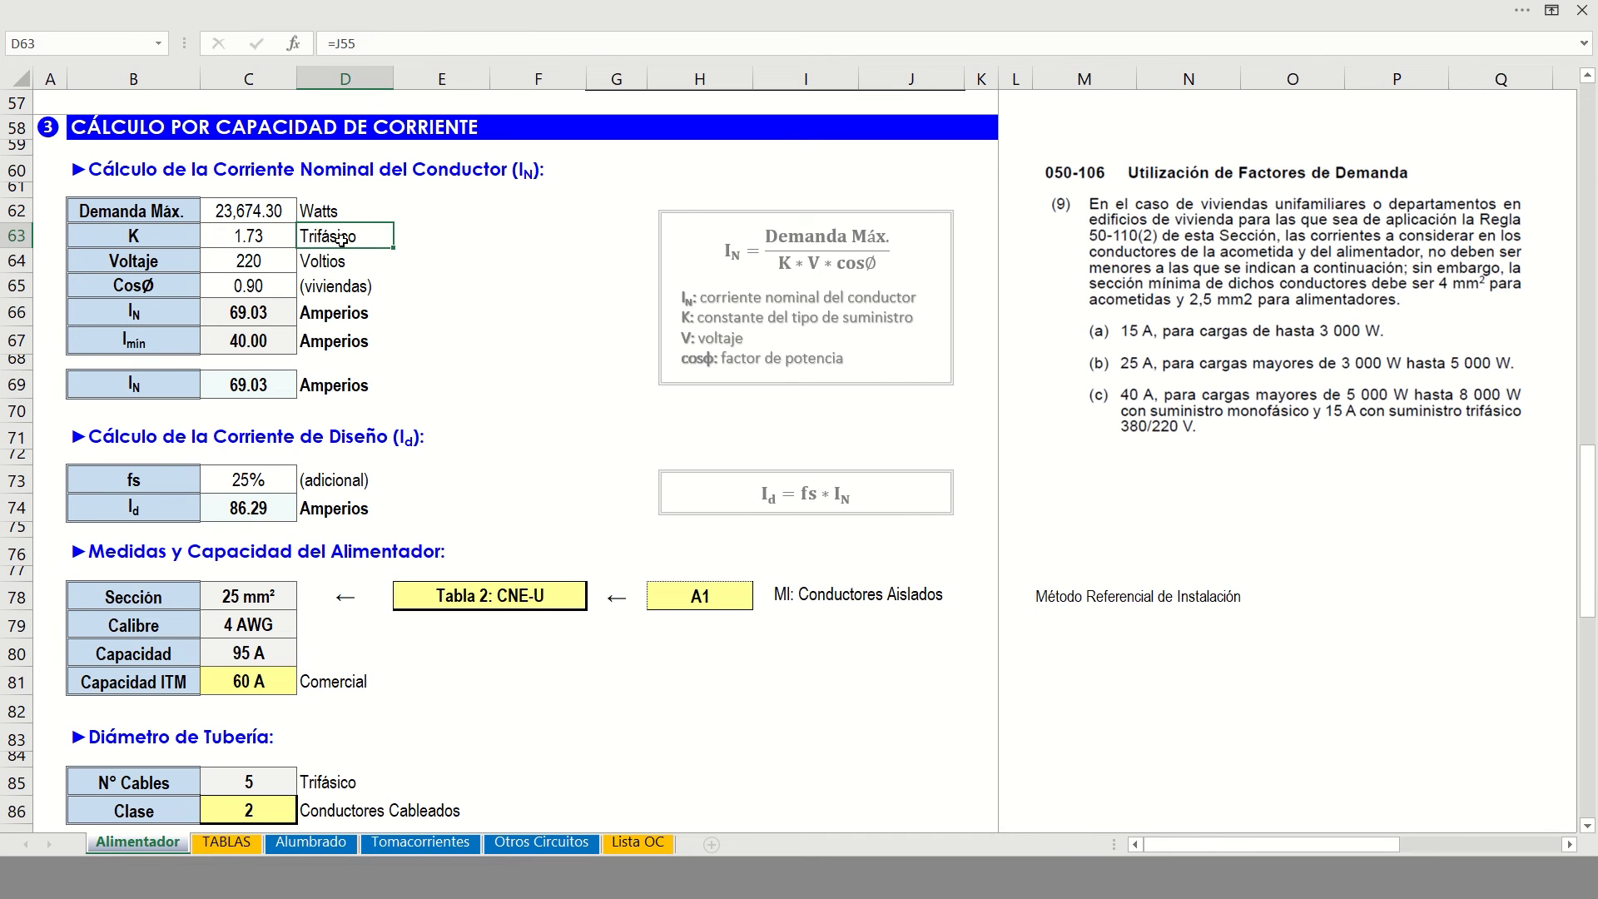
pyautogui.click(275, 239)
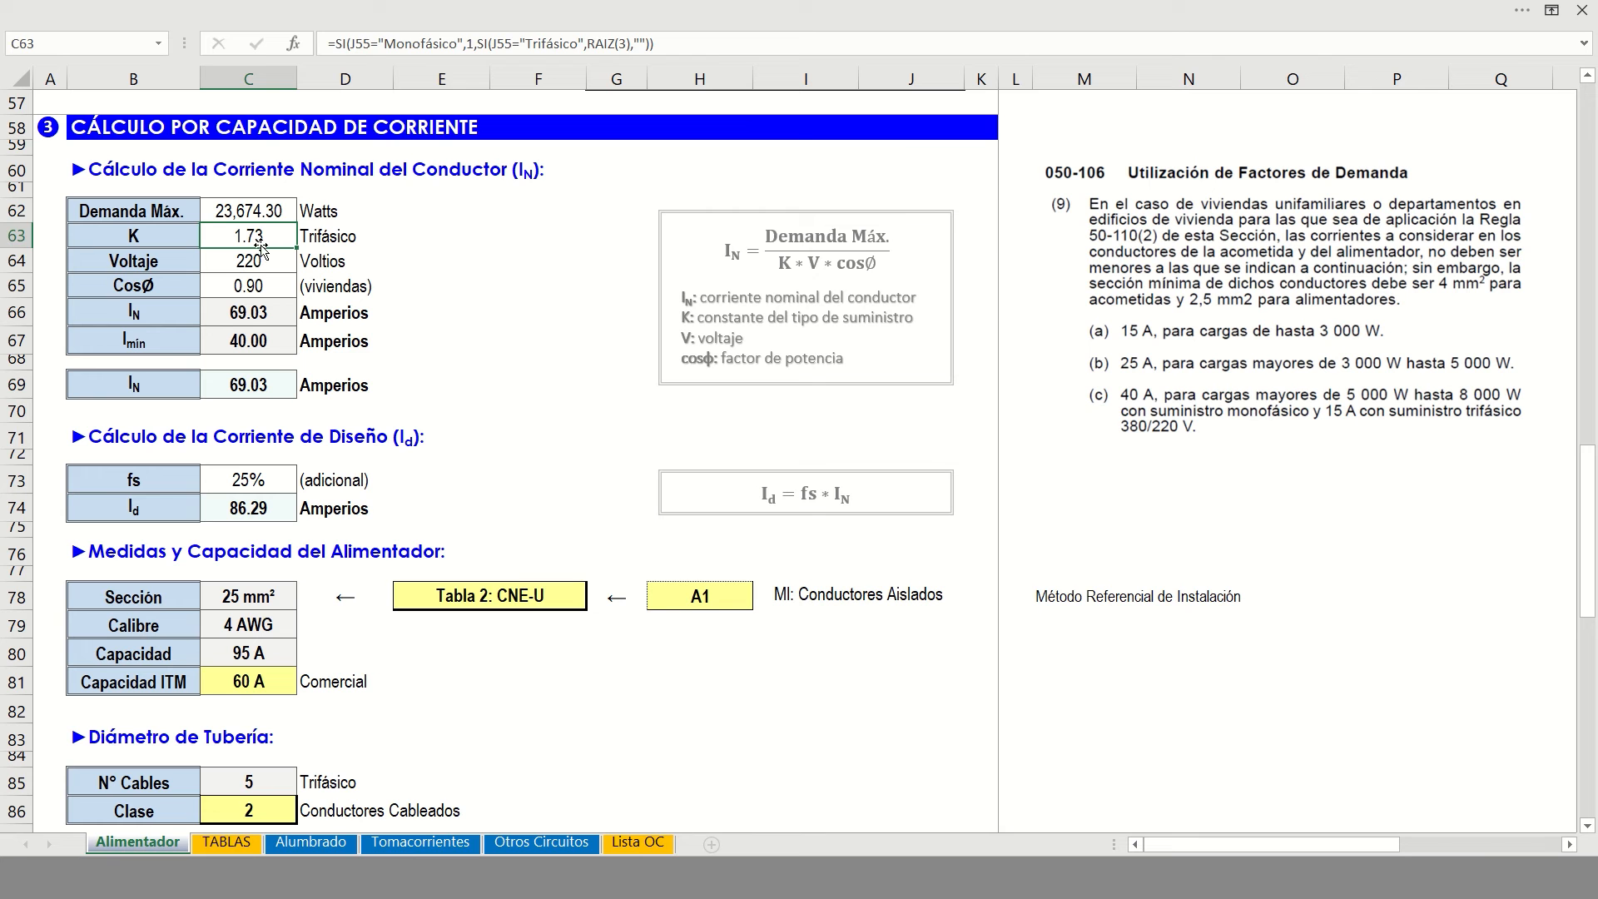
pyautogui.press('Down')
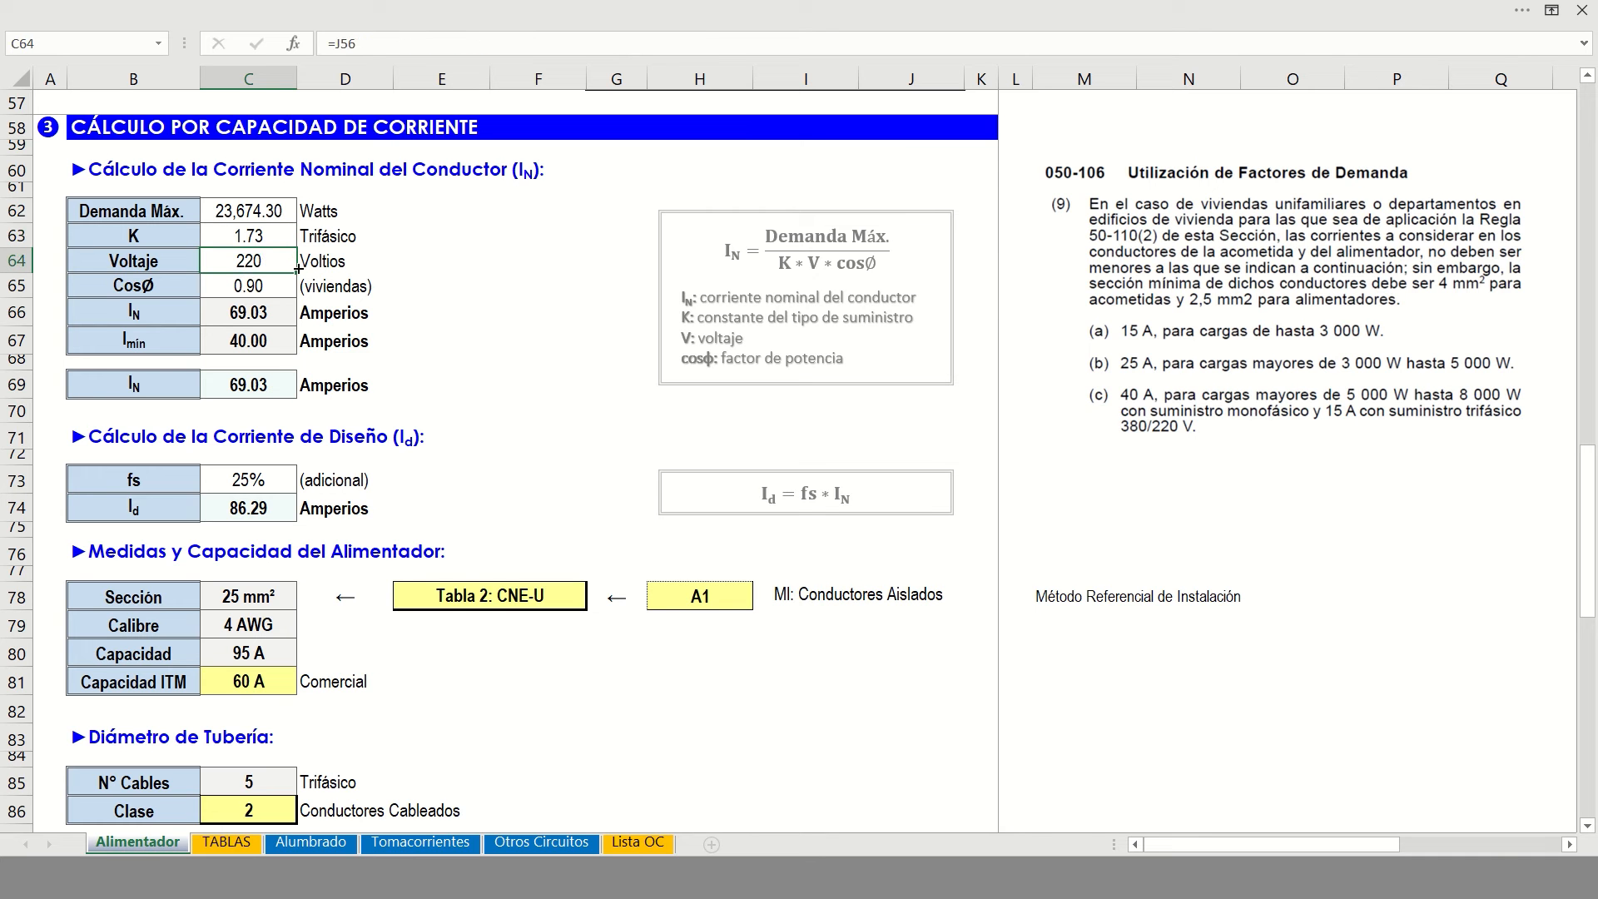
pyautogui.click(258, 292)
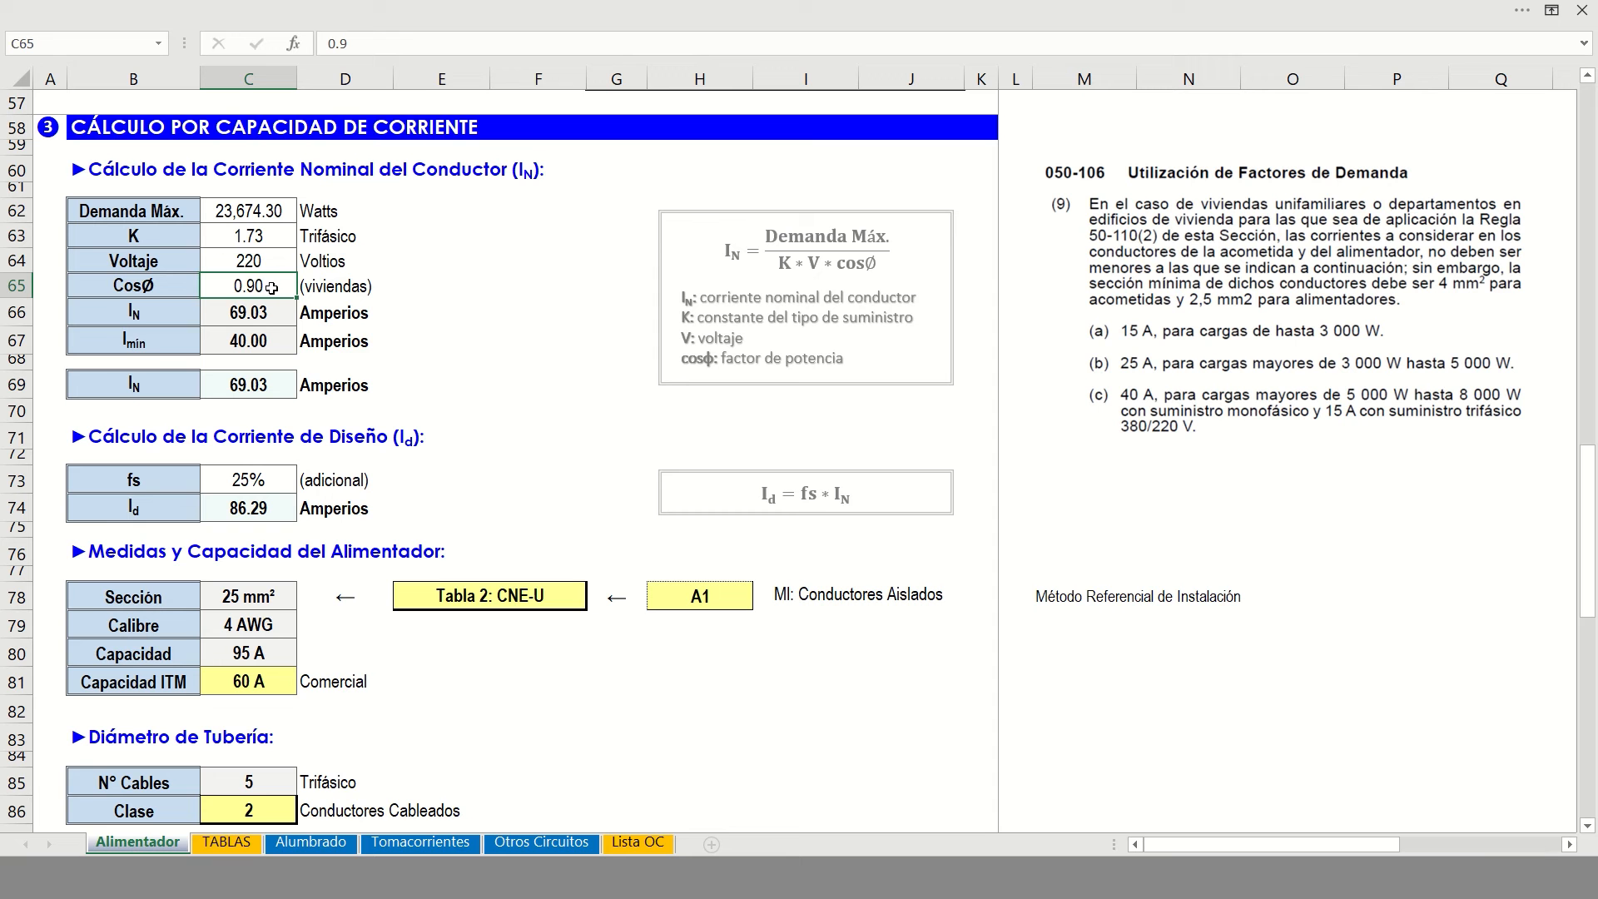
# Examine the nominal current formula in C66 and the cells it divides and multiplies, without changing it
pyautogui.click(271, 308)
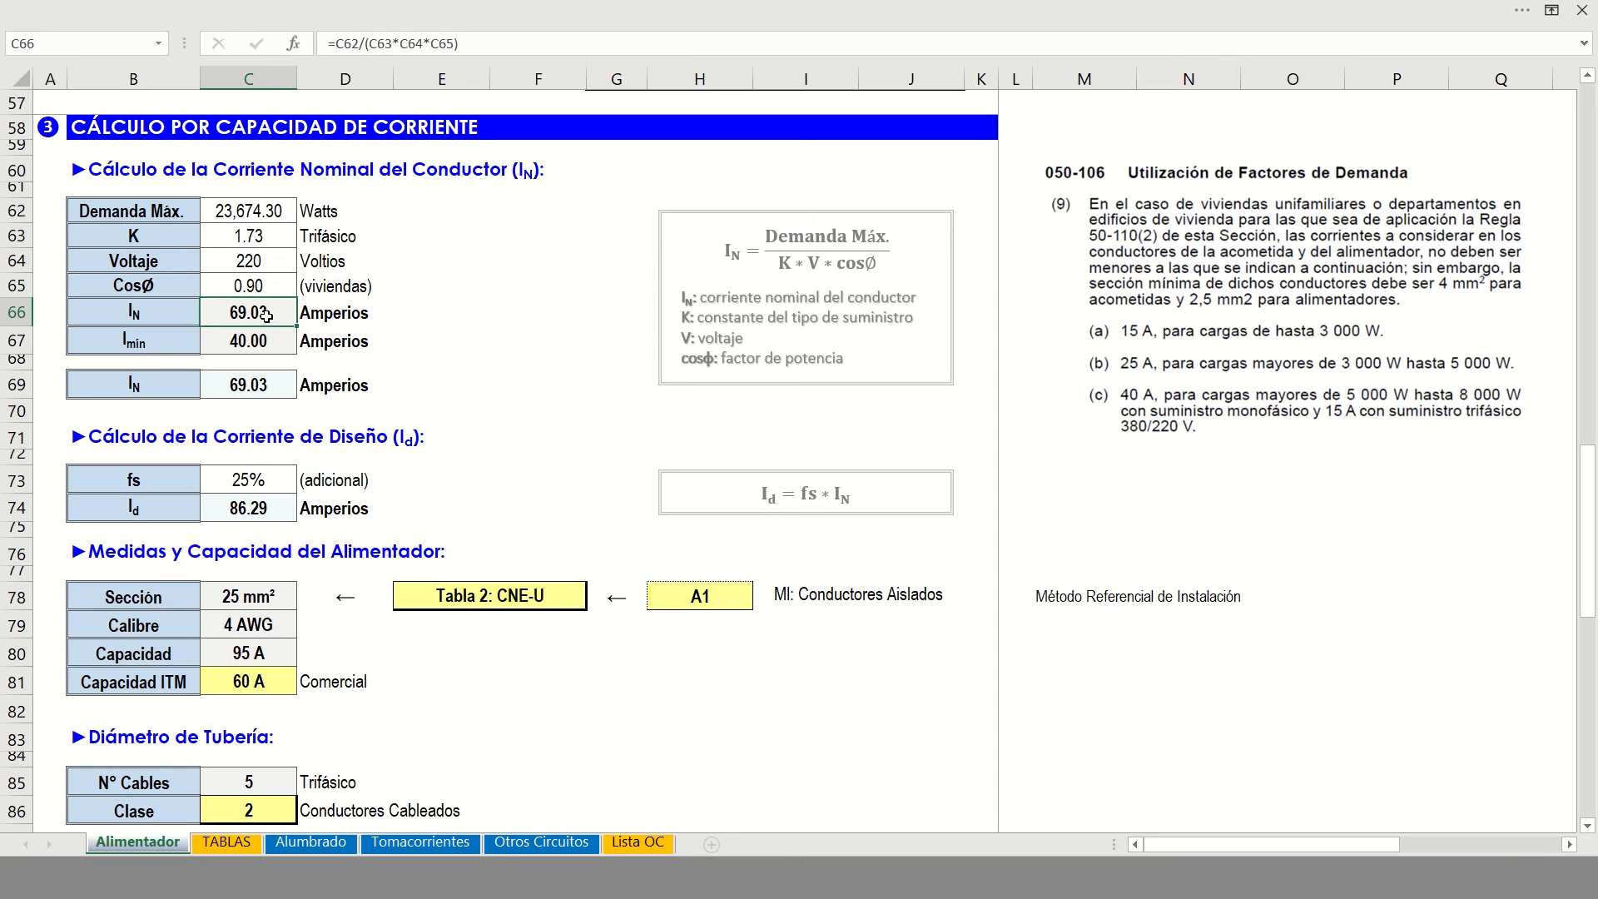
pyautogui.click(500, 42)
pyautogui.press('Return')
pyautogui.click(247, 308)
# Check the minimum current formula in C67 and the MAX formula in C69 that picks the governing nominal current
pyautogui.click(250, 344)
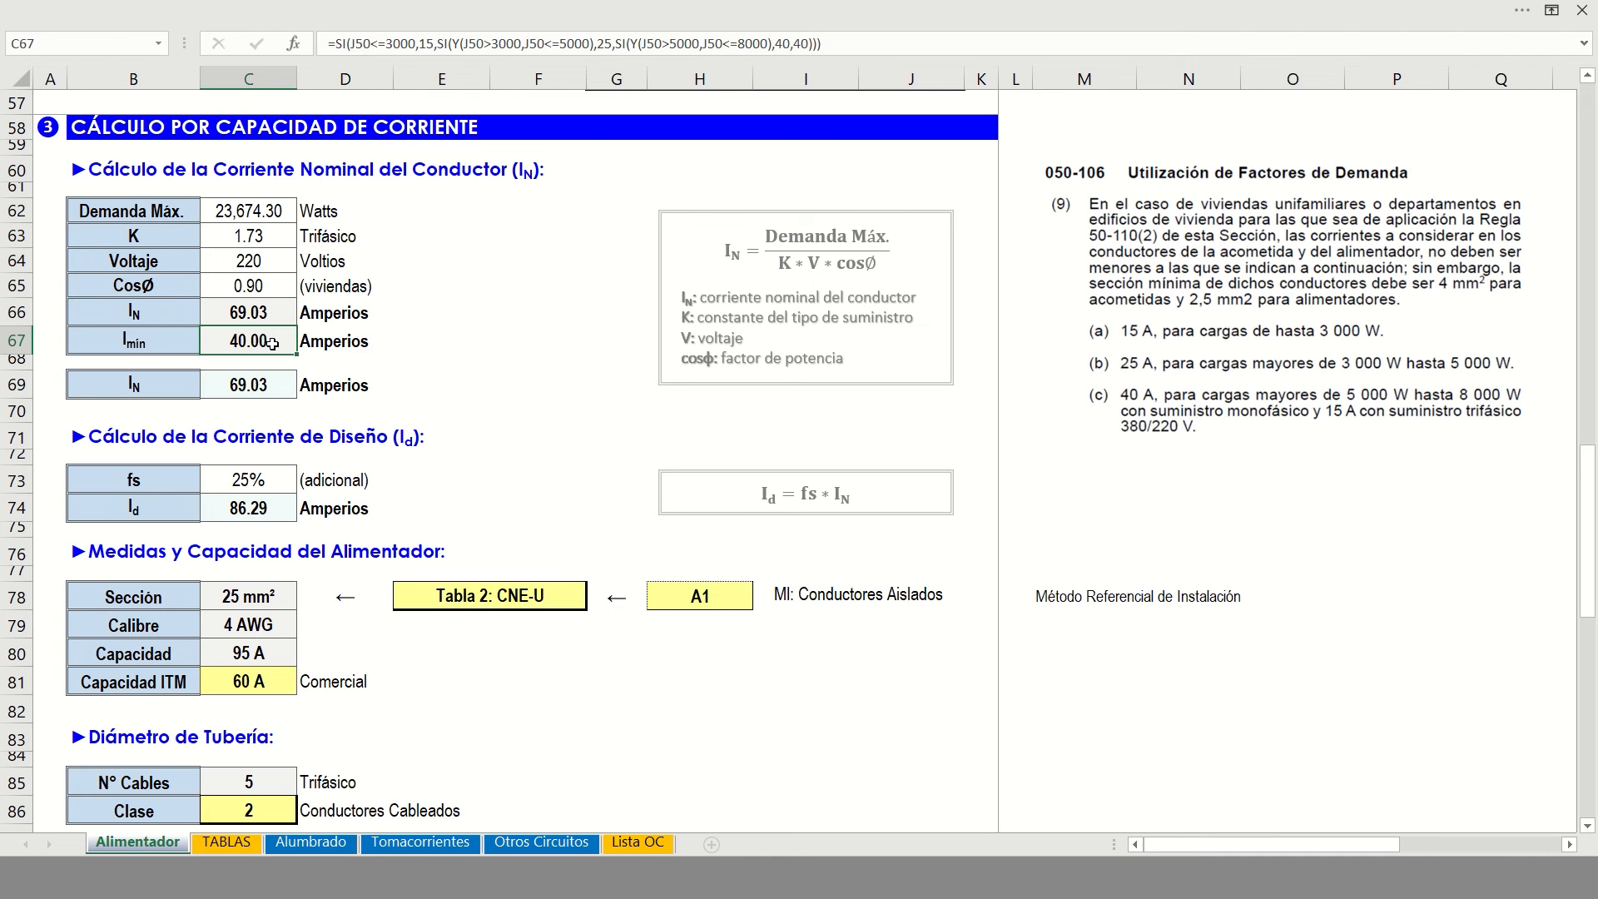
pyautogui.scroll(12, 1199, 549)
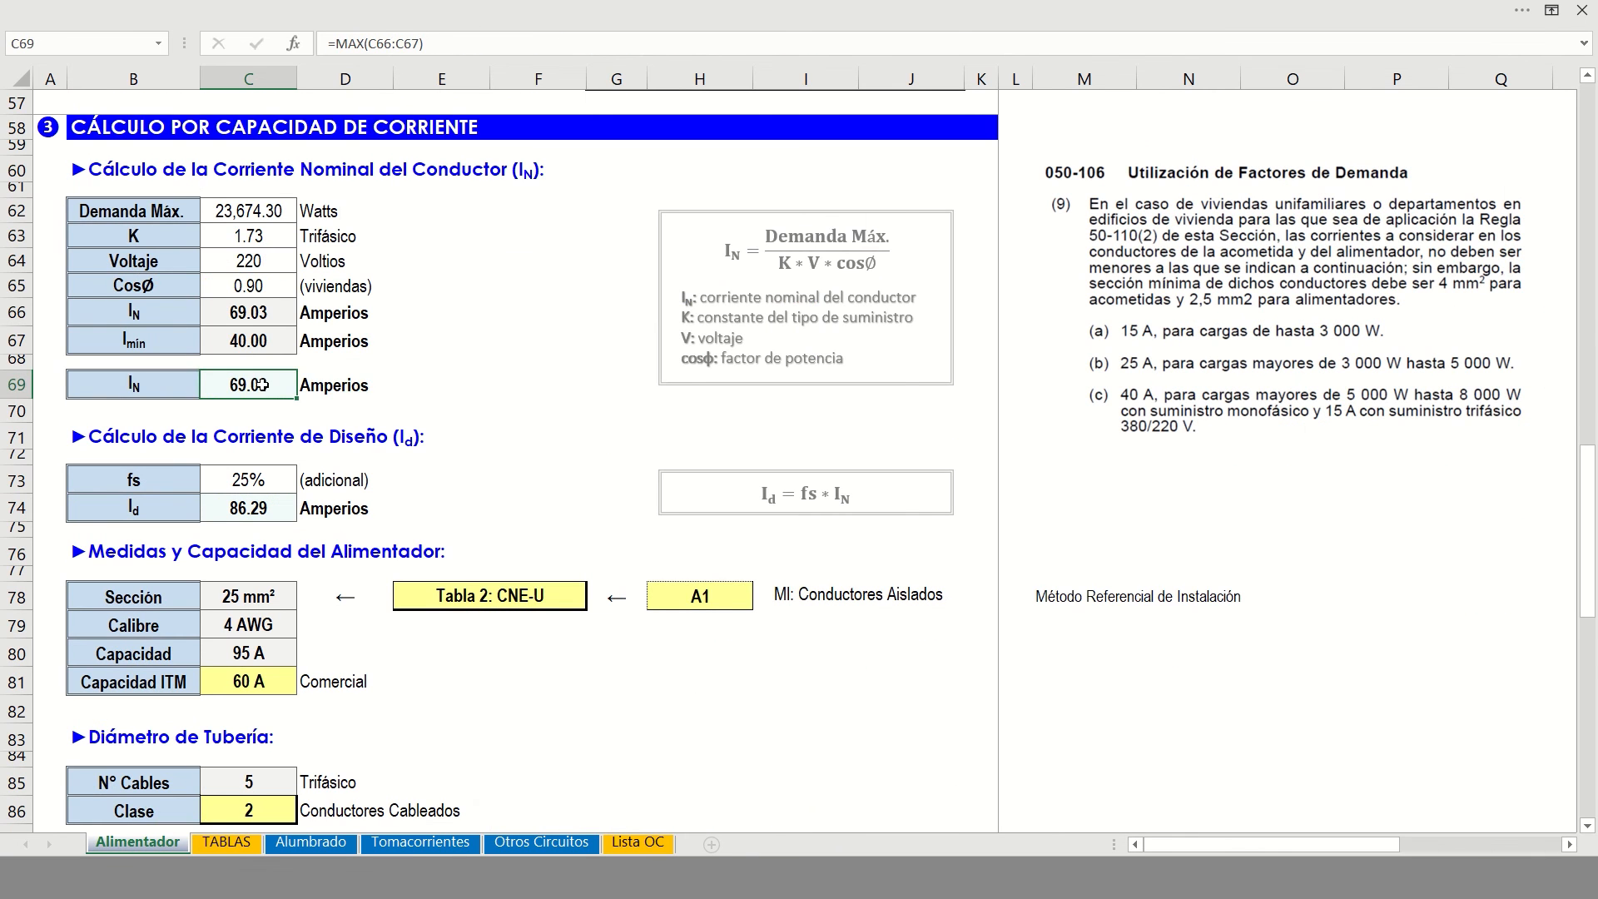
pyautogui.doubleClick(262, 384)
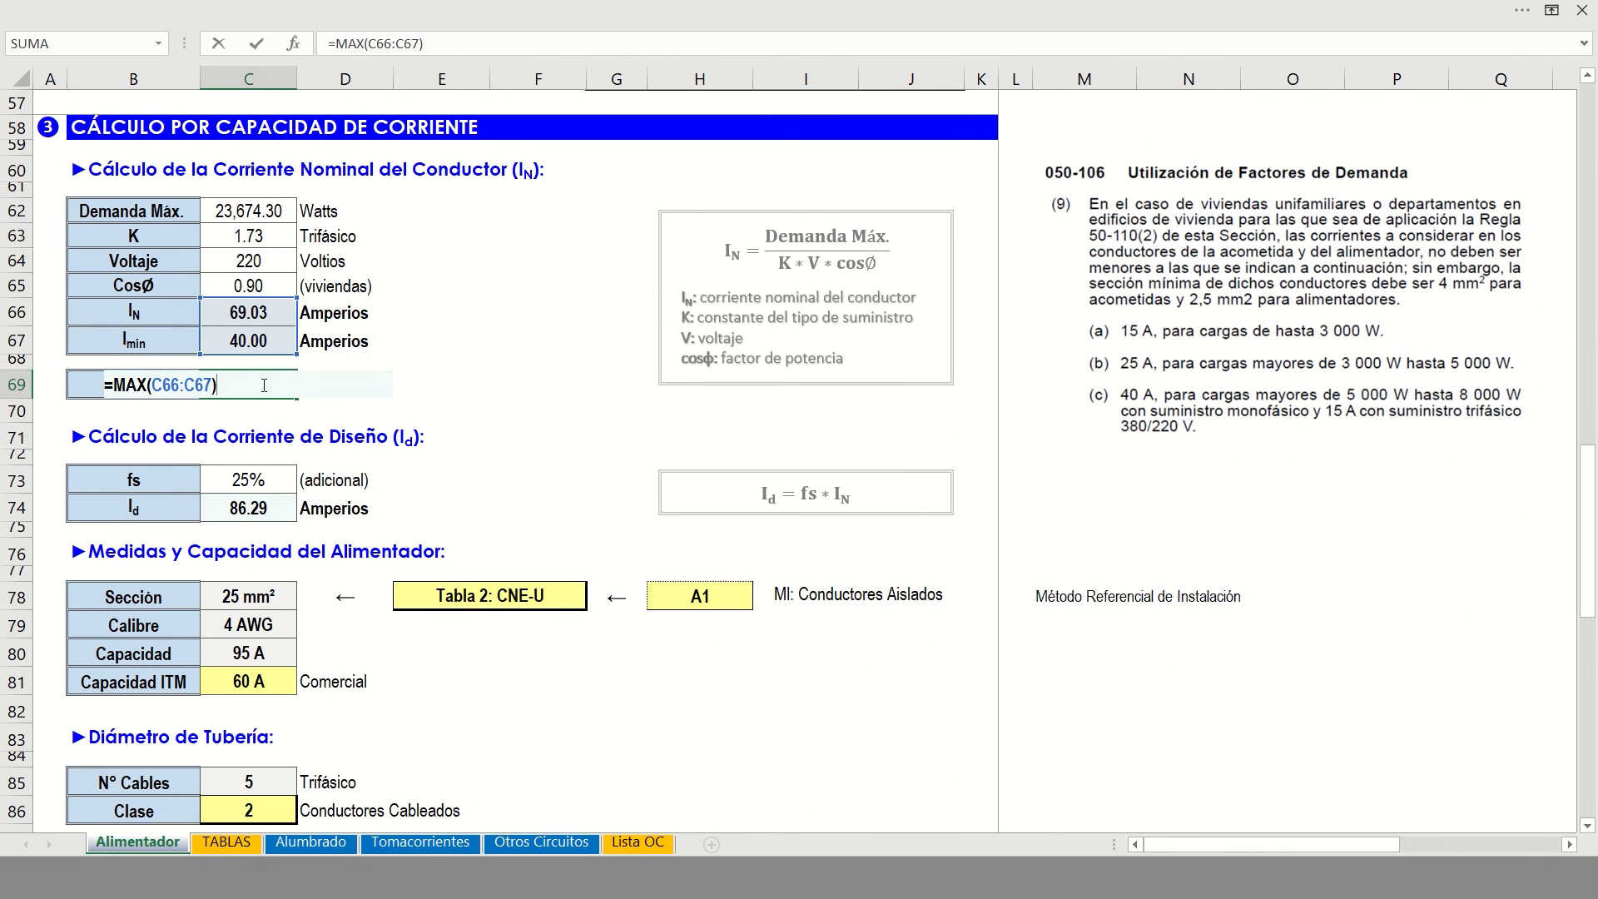
pyautogui.press('Return')
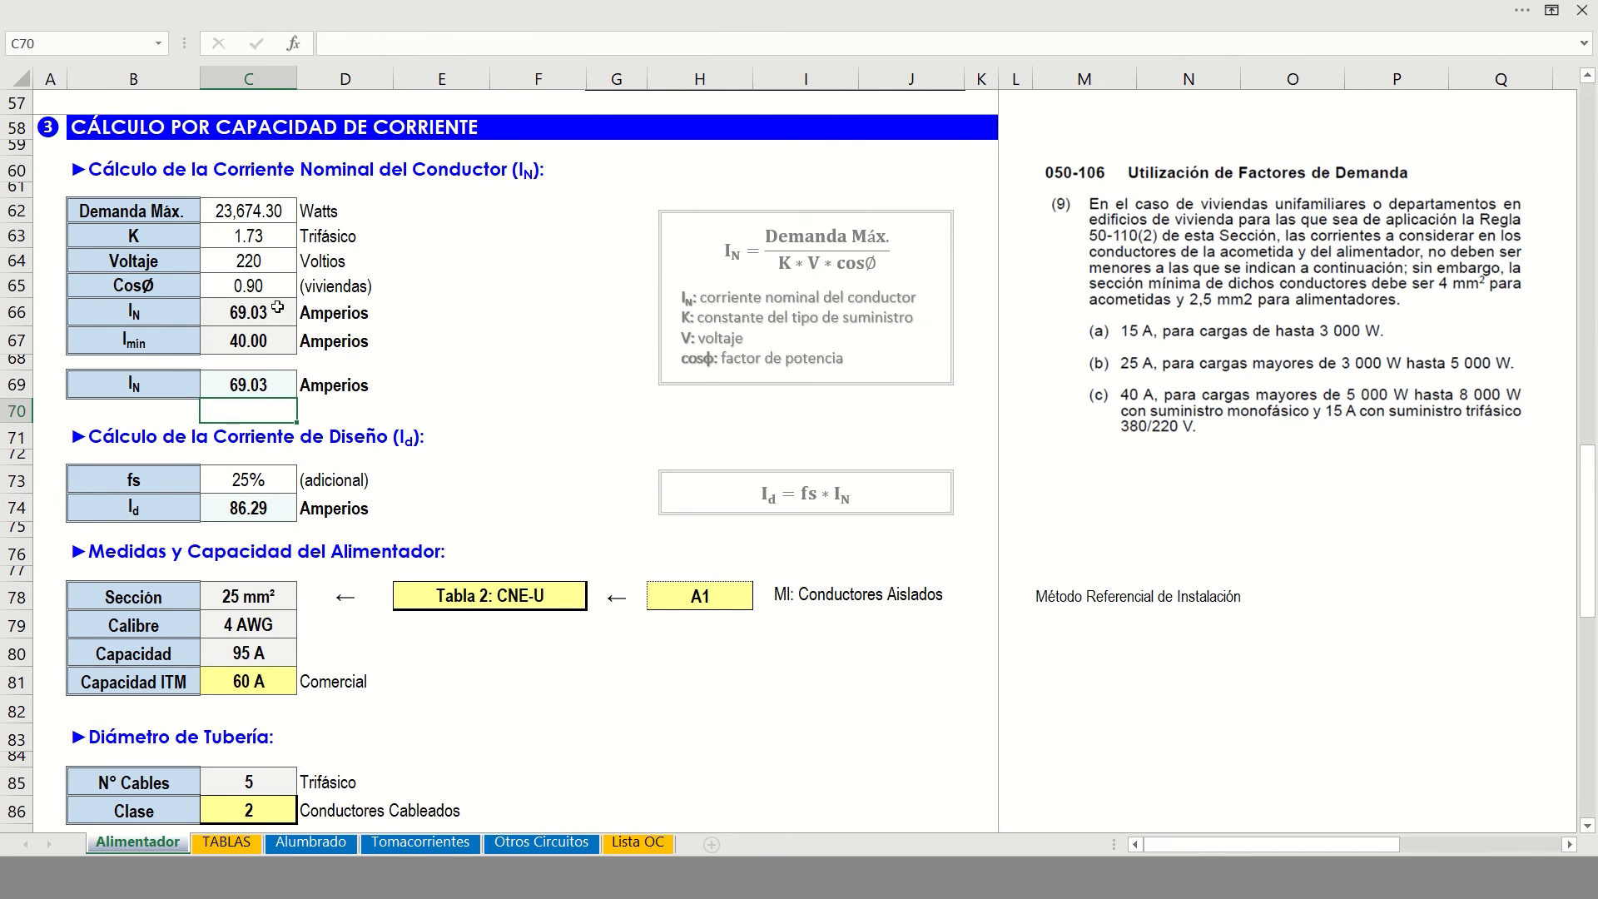
pyautogui.click(258, 376)
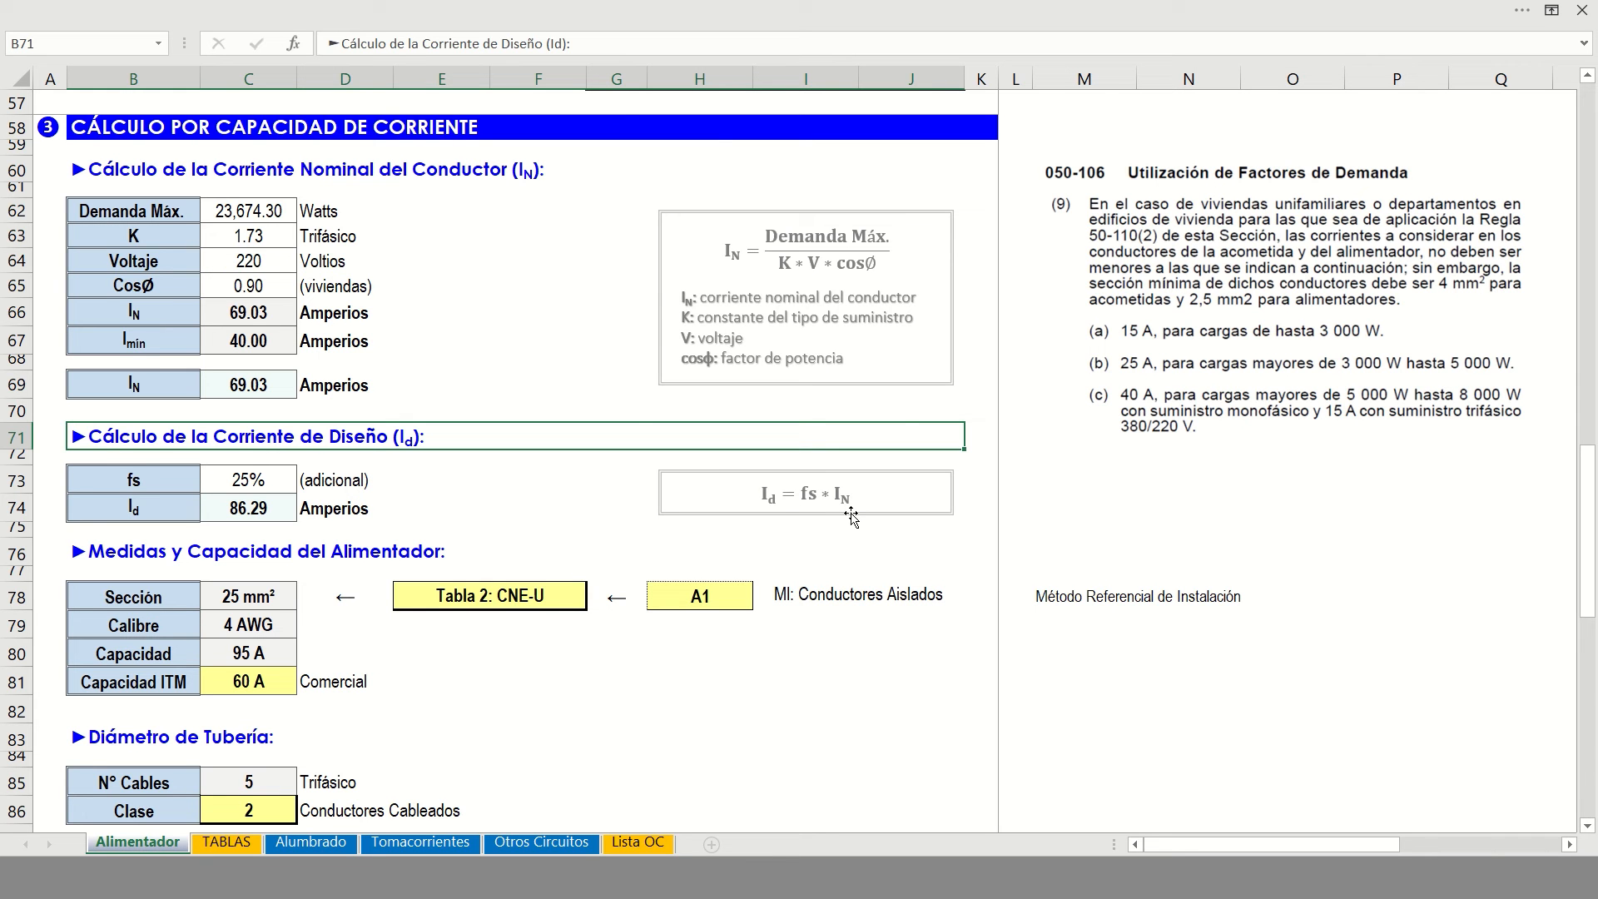
# Review the additional factor fs and the rounded formula for the design current Id under Cálculo de la Corriente de Diseño
pyautogui.click(277, 485)
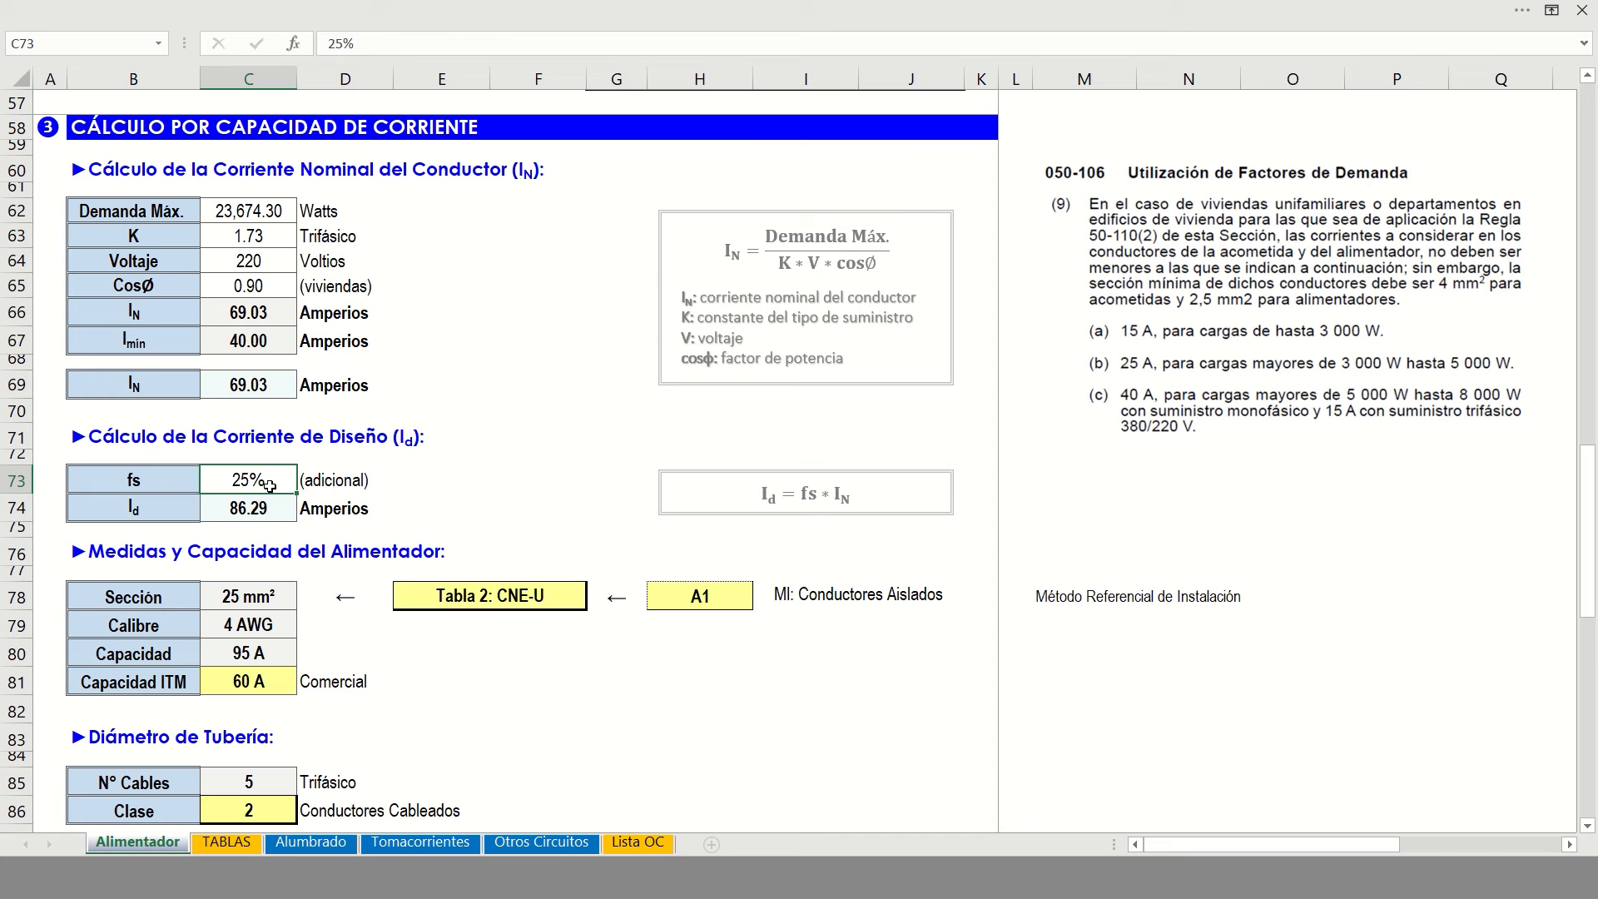
pyautogui.click(258, 506)
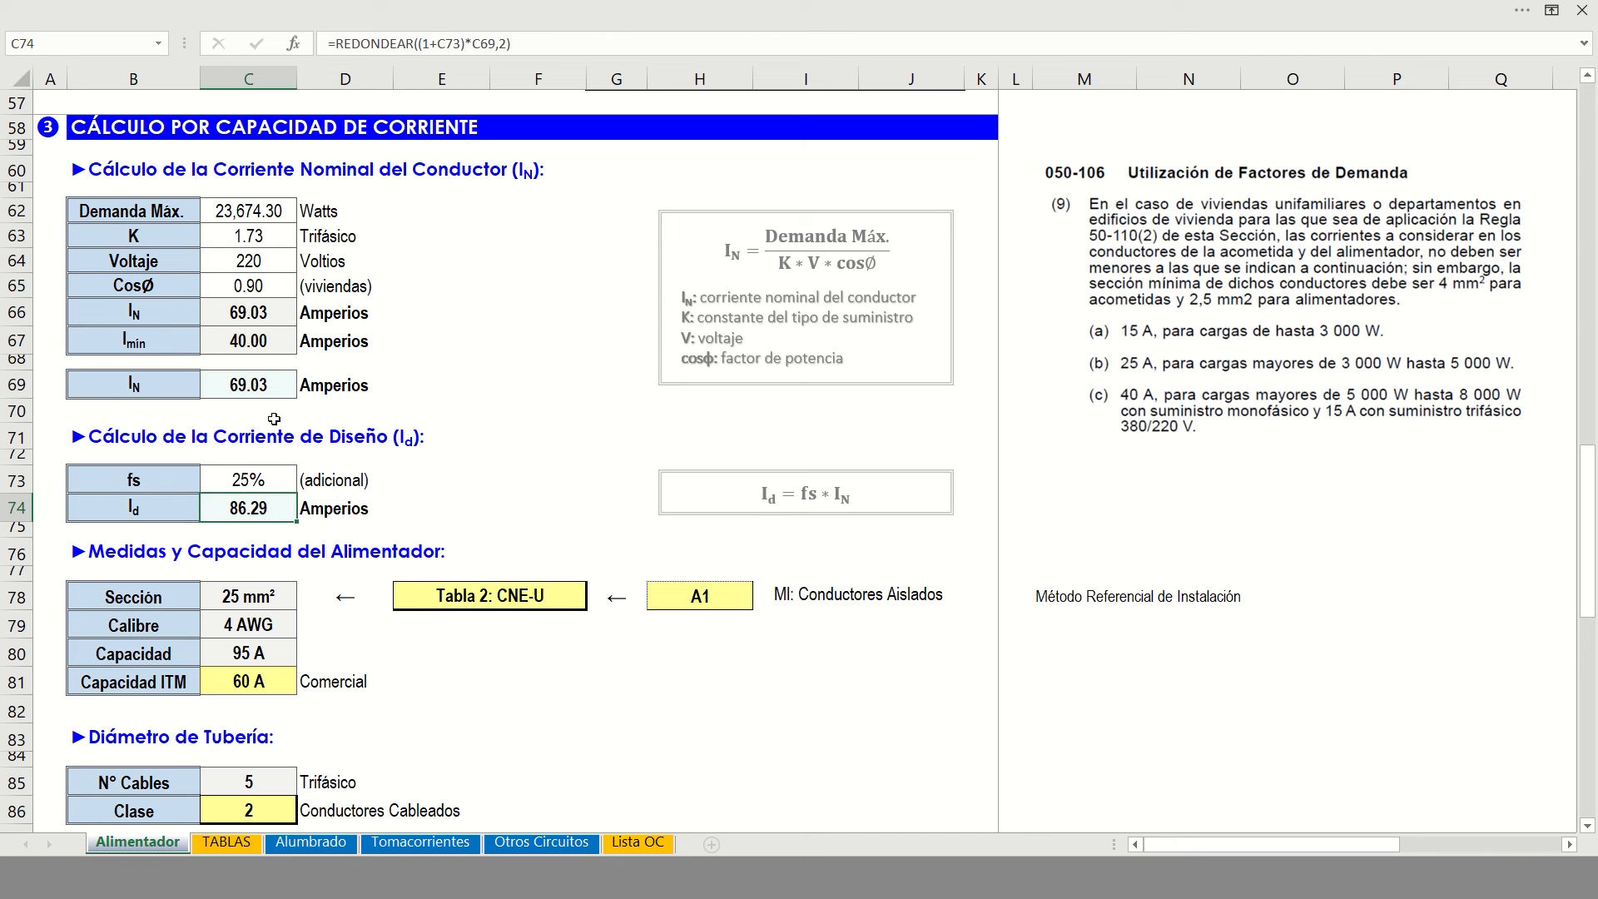
pyautogui.click(507, 475)
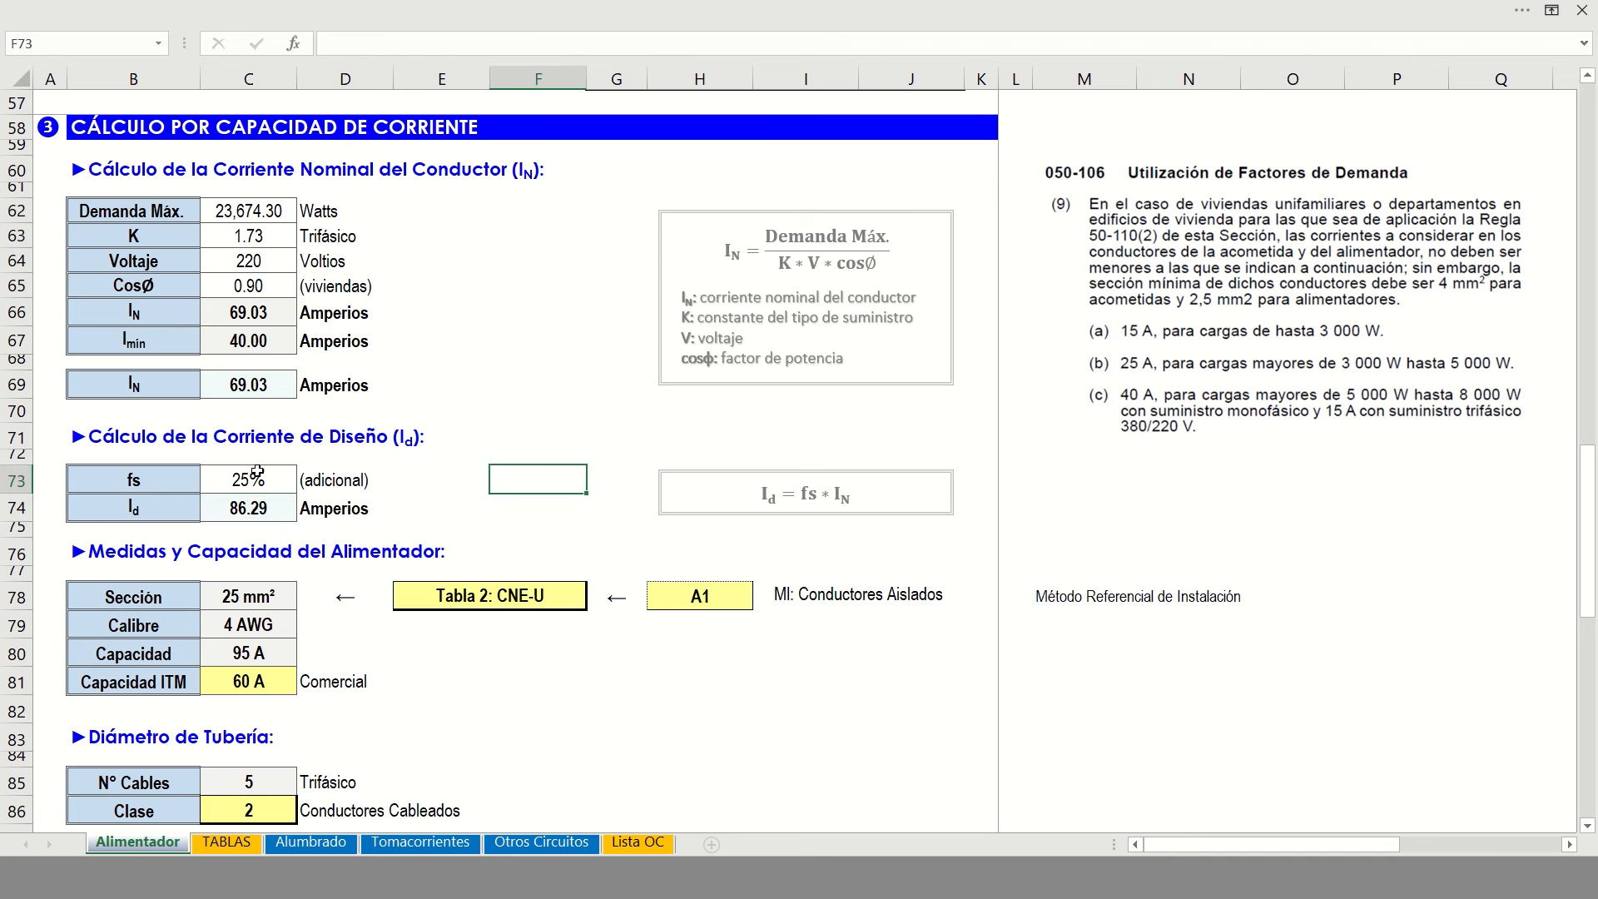
pyautogui.click(254, 505)
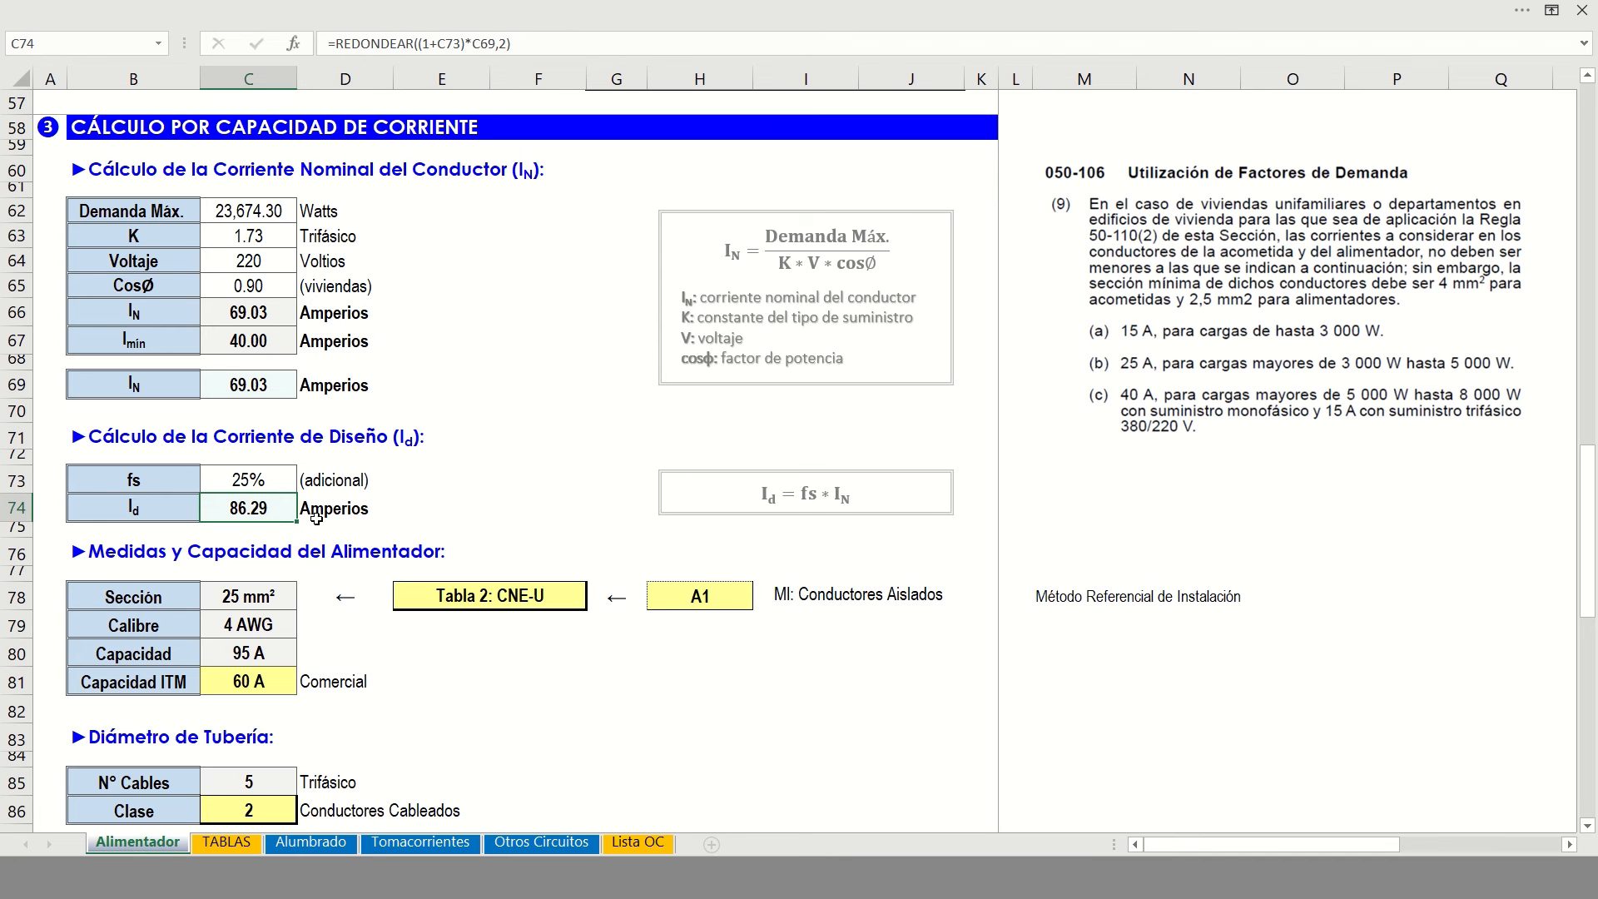
pyautogui.moveTo(125, 507); pyautogui.dragTo(357, 508)
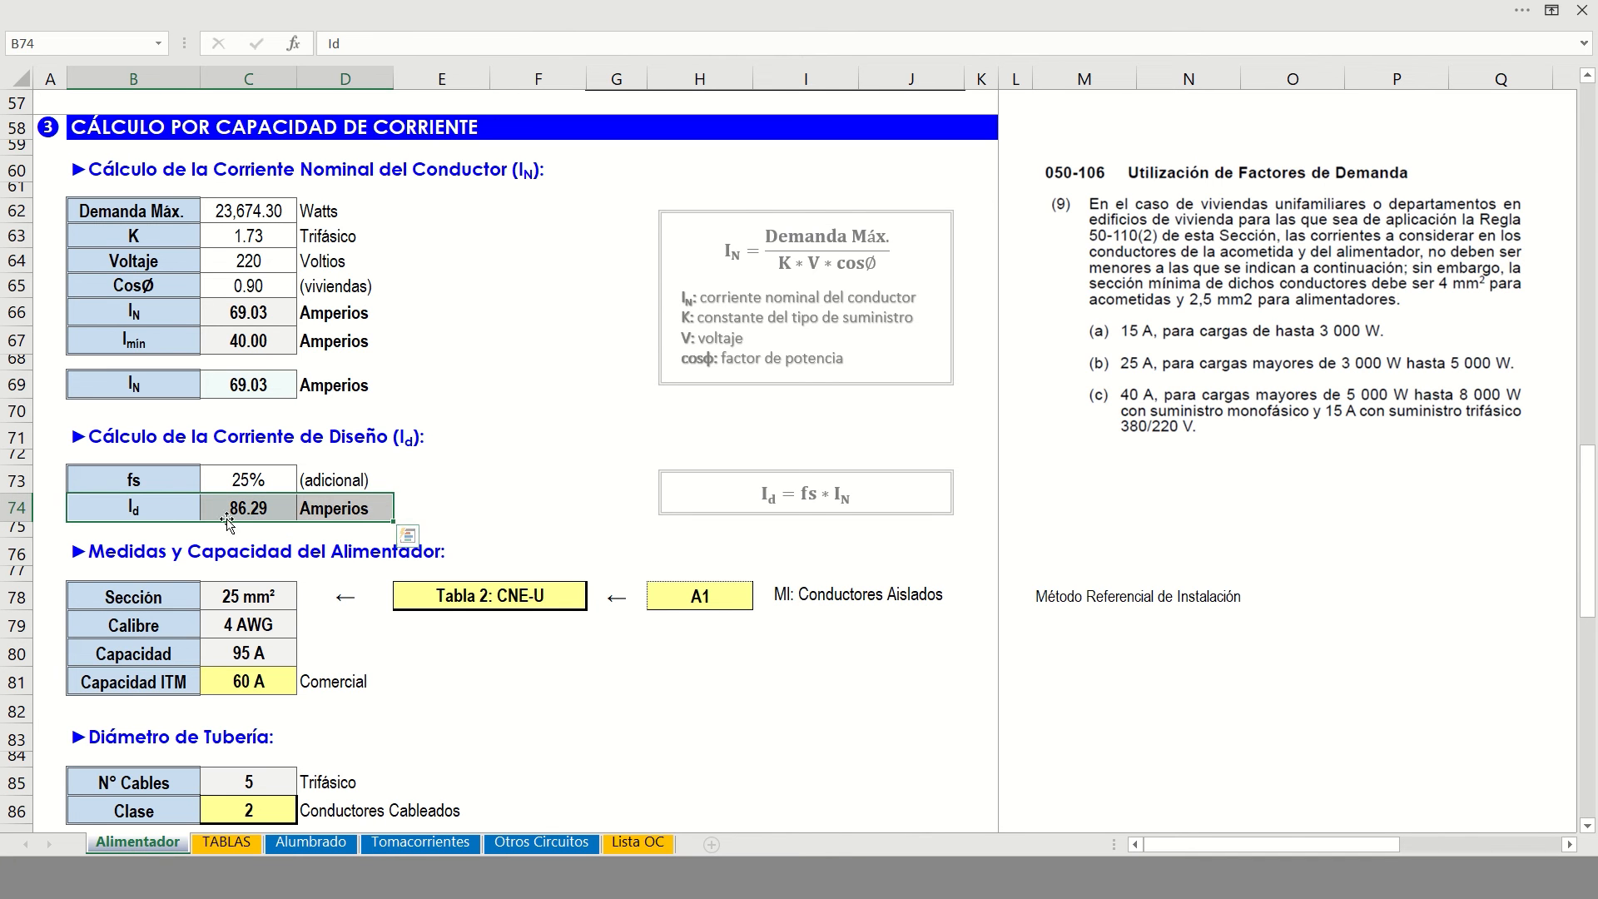
pyautogui.click(250, 508)
# Go through the Sección, Calibre, Capacidad and Capacidad ITM rows under Medidas y Capacidad del Alimentador, starting from the design current
pyautogui.scroll(-3, 250, 472)
pyautogui.click(103, 336)
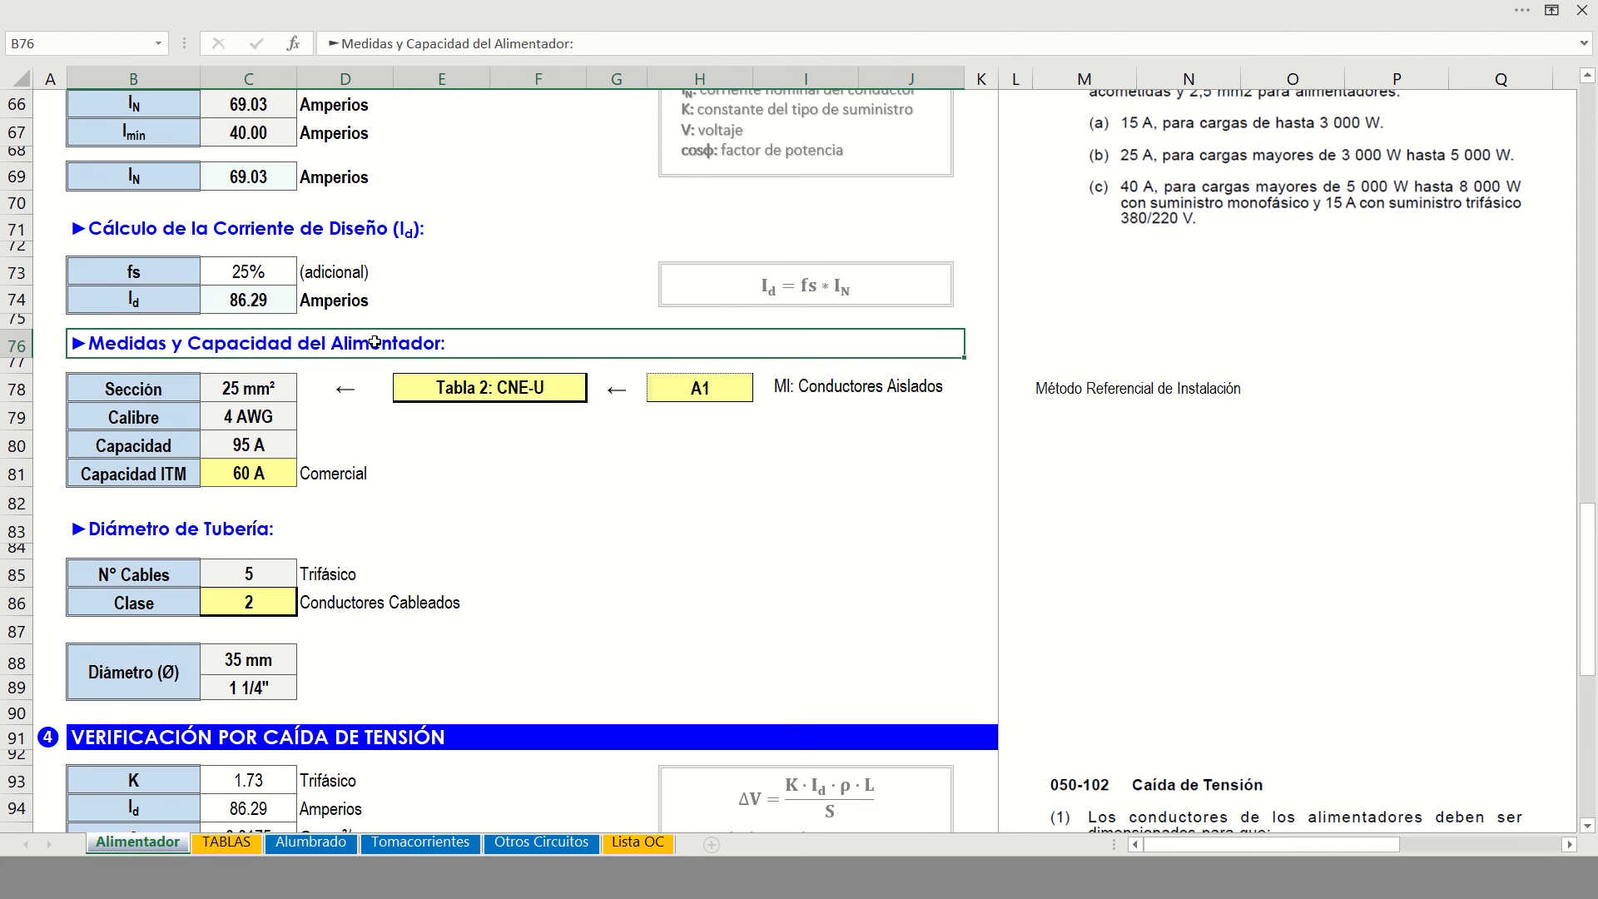
pyautogui.click(273, 301)
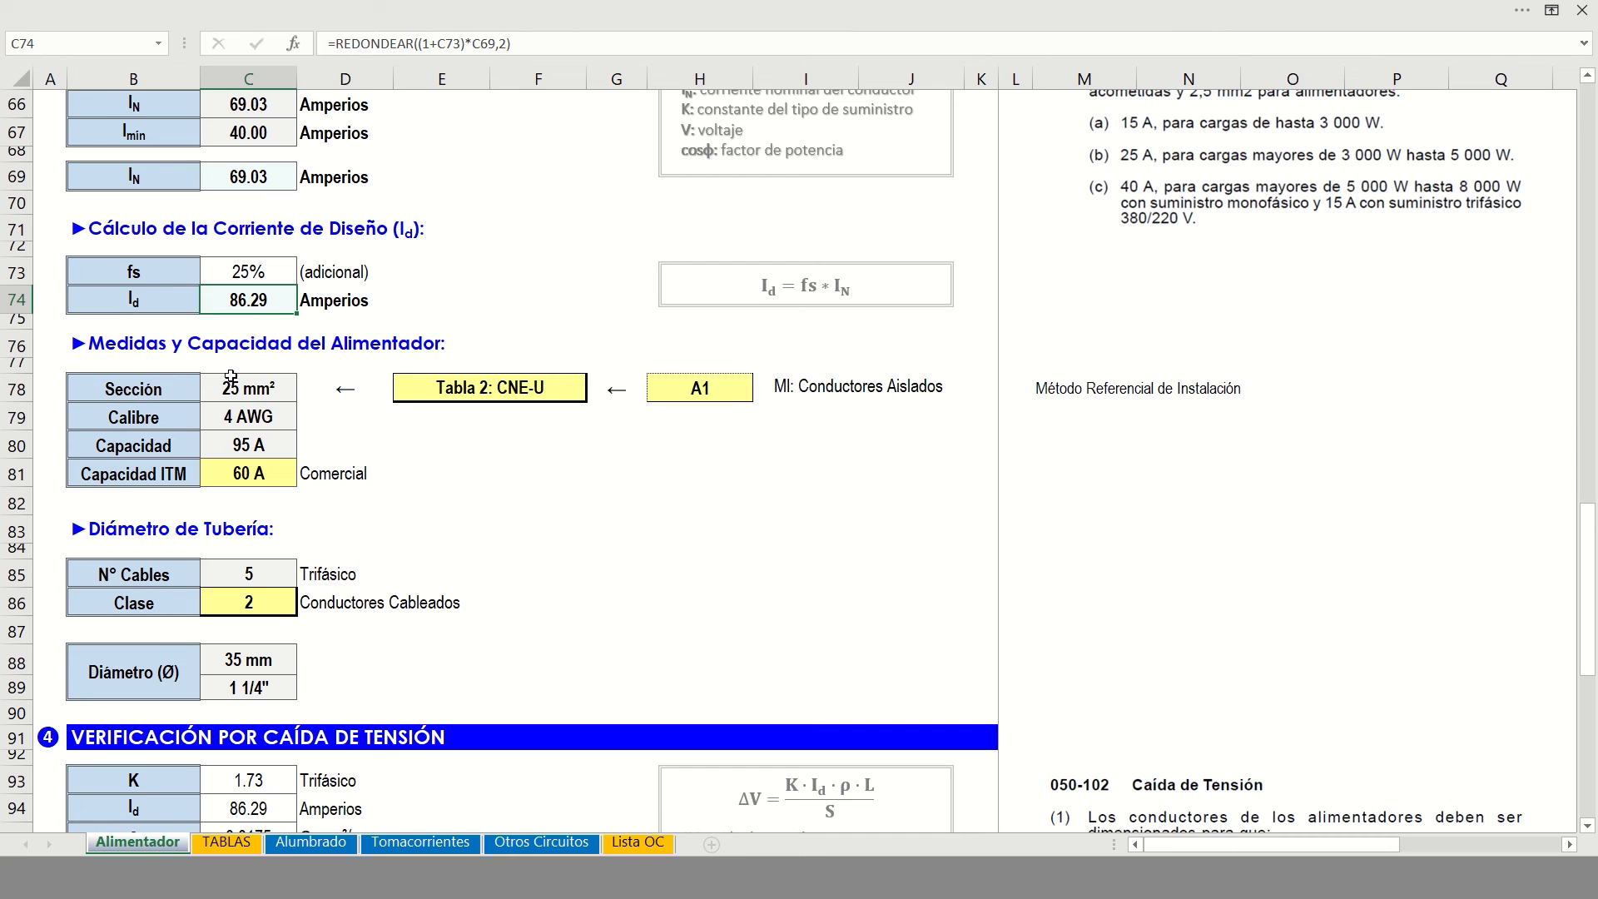
pyautogui.click(169, 389)
pyautogui.click(168, 421)
pyautogui.click(168, 446)
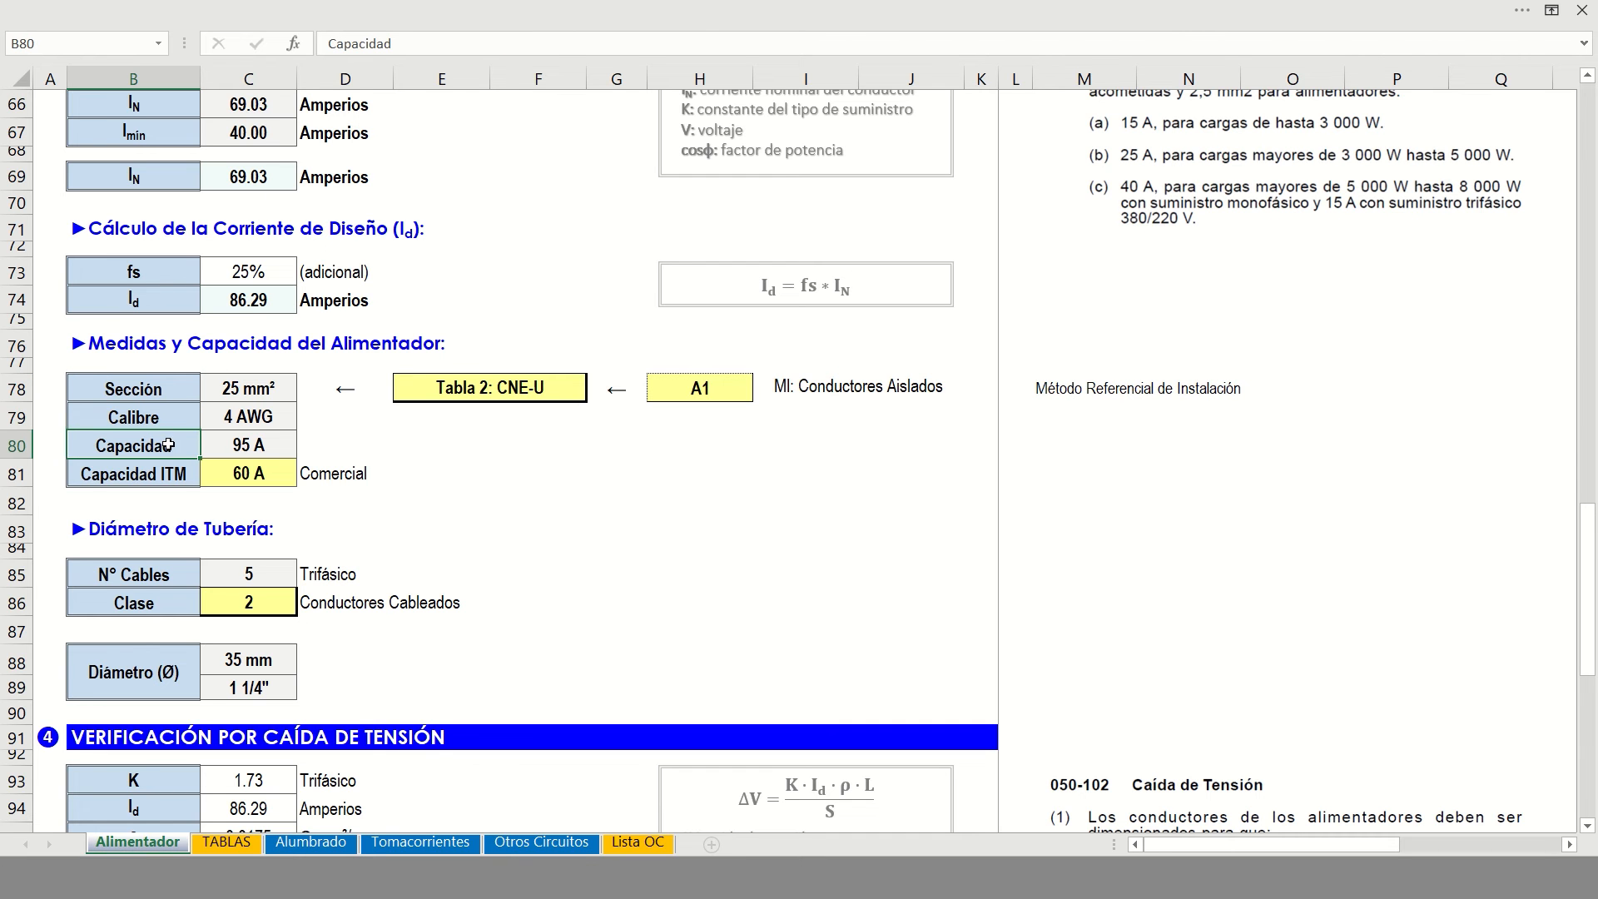
pyautogui.click(171, 474)
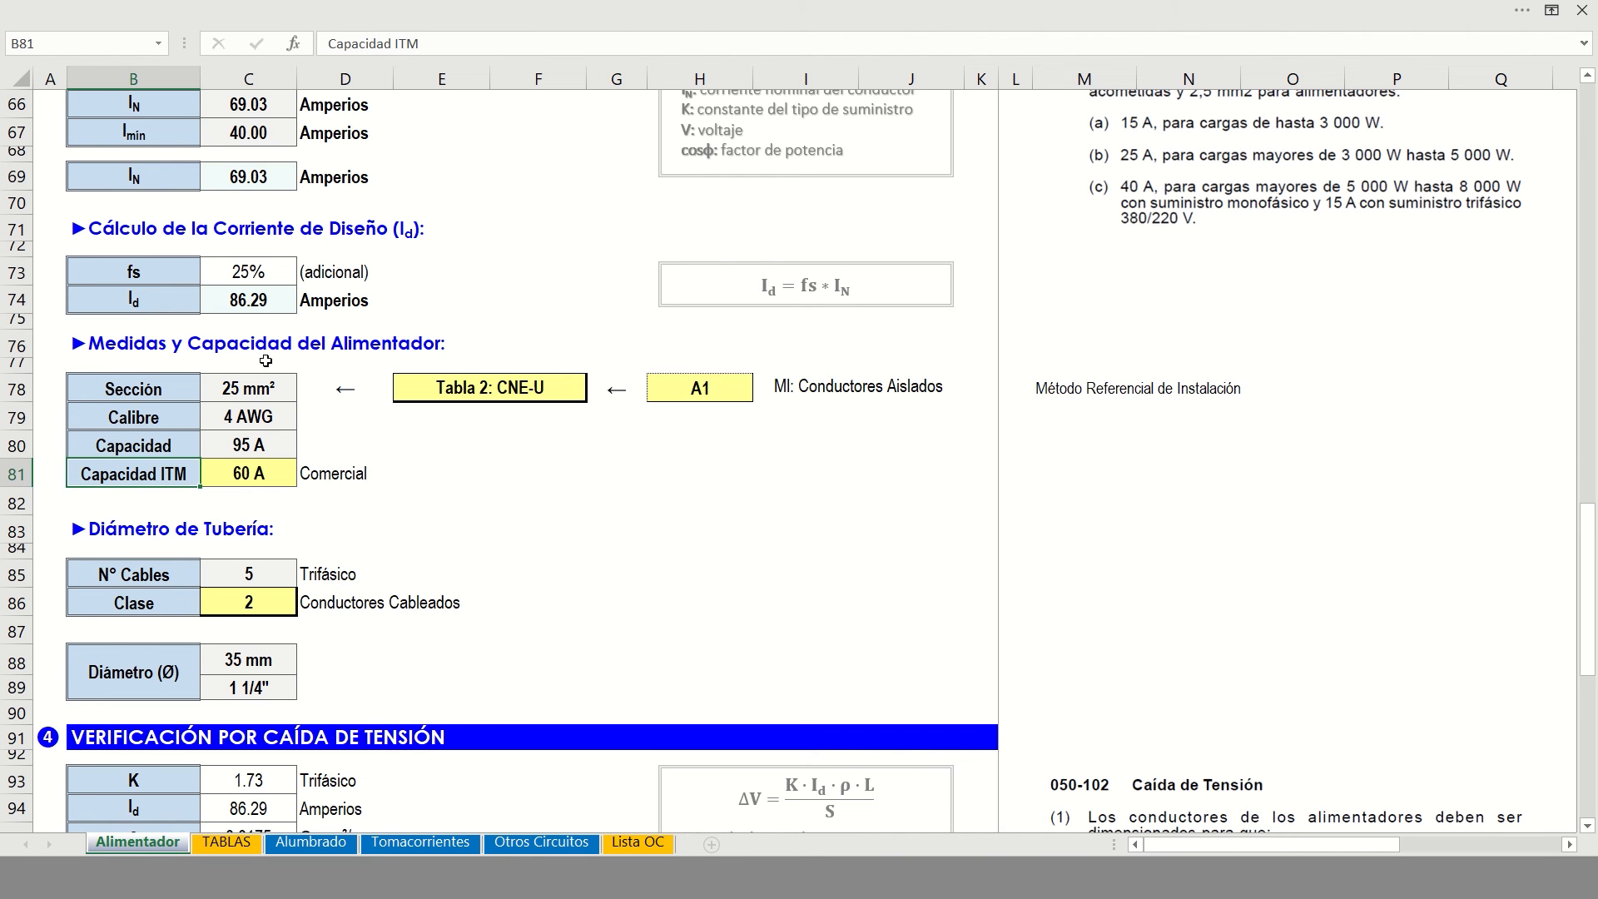
pyautogui.click(180, 387)
# View the conductor tables selectable in E78 and the feeder size and capacity cells, keeping Tabla 2: CNE-U
pyautogui.click(489, 387)
pyautogui.click(595, 393)
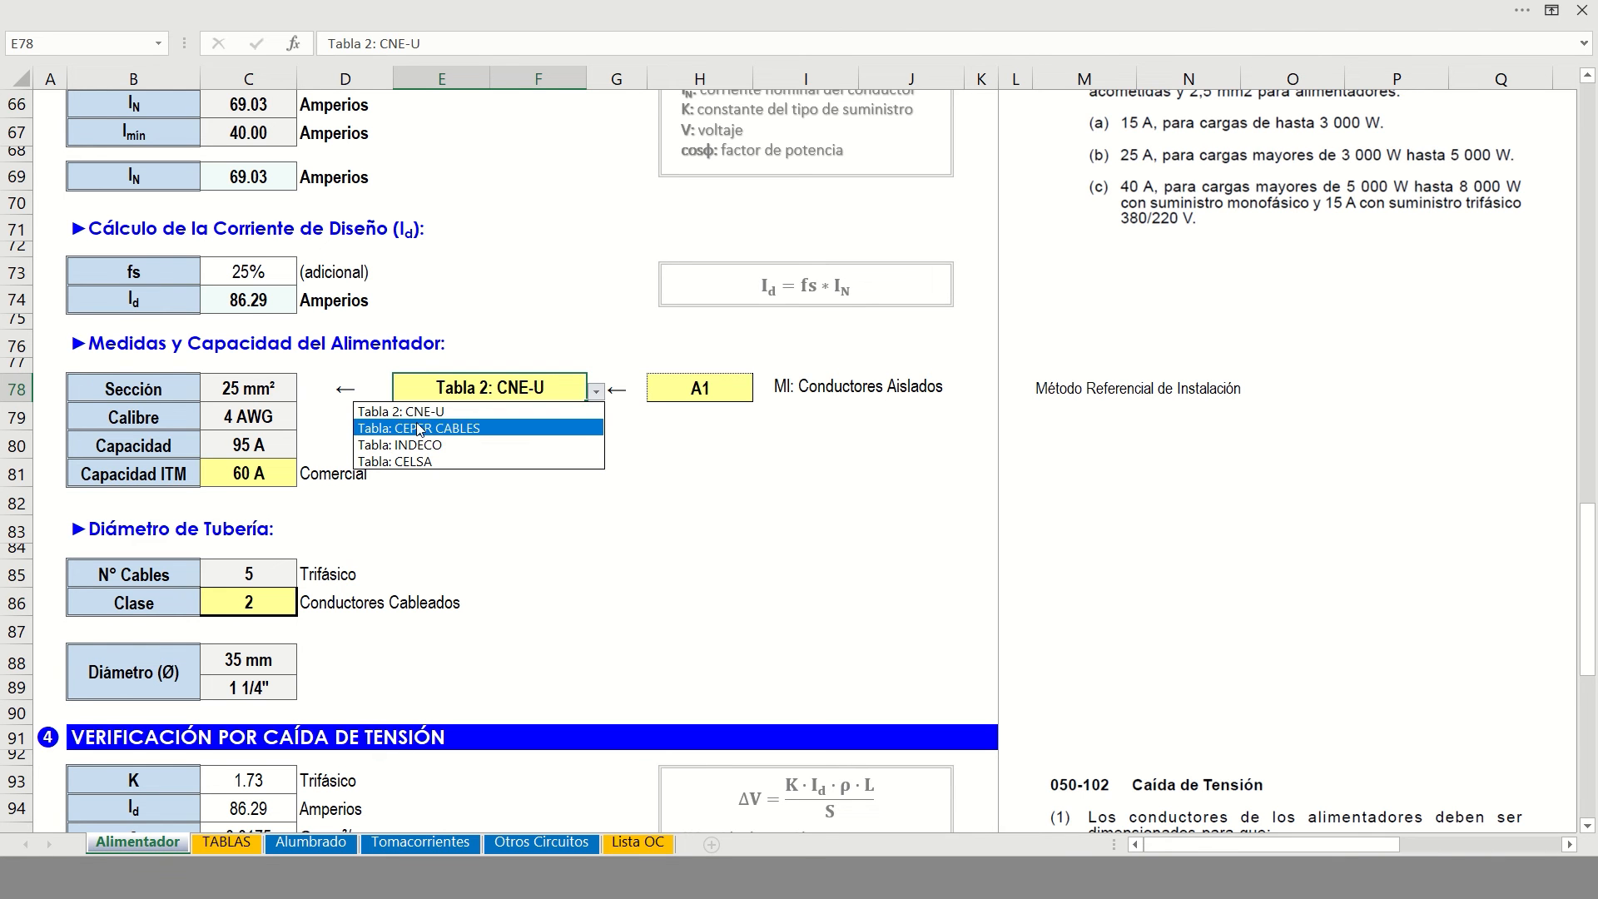
pyautogui.click(265, 398)
pyautogui.moveTo(255, 392); pyautogui.dragTo(252, 475)
pyautogui.click(508, 392)
pyautogui.click(597, 391)
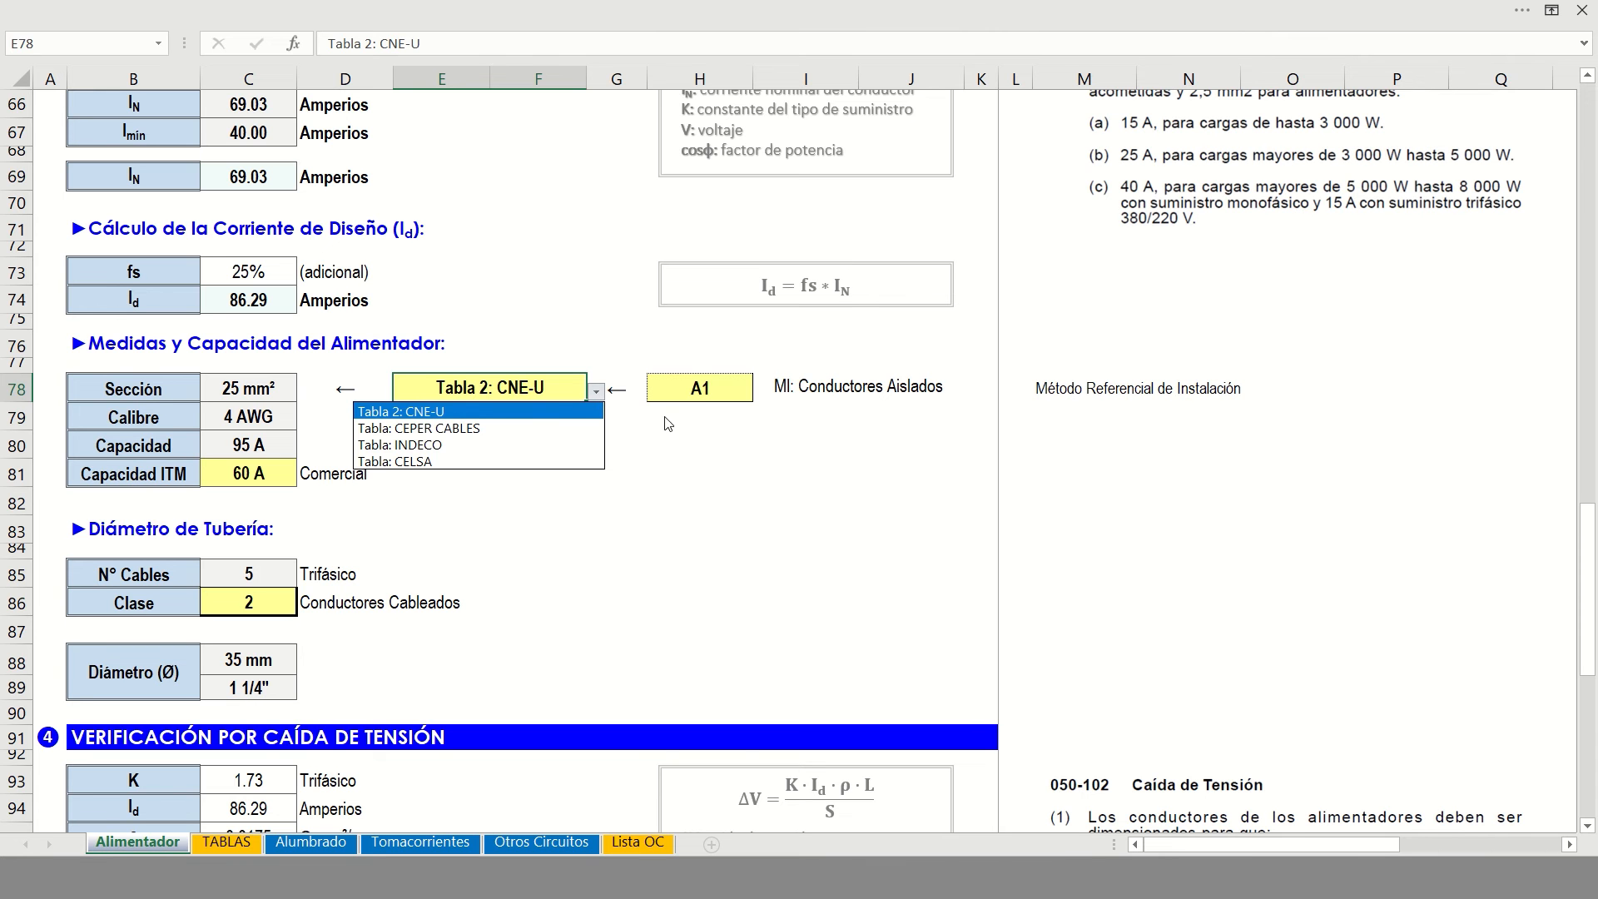
# Switch the reference installation method in H78 between A1 and A2 to compare the feeder sizes, ending on A2
pyautogui.click(715, 390)
pyautogui.click(728, 391)
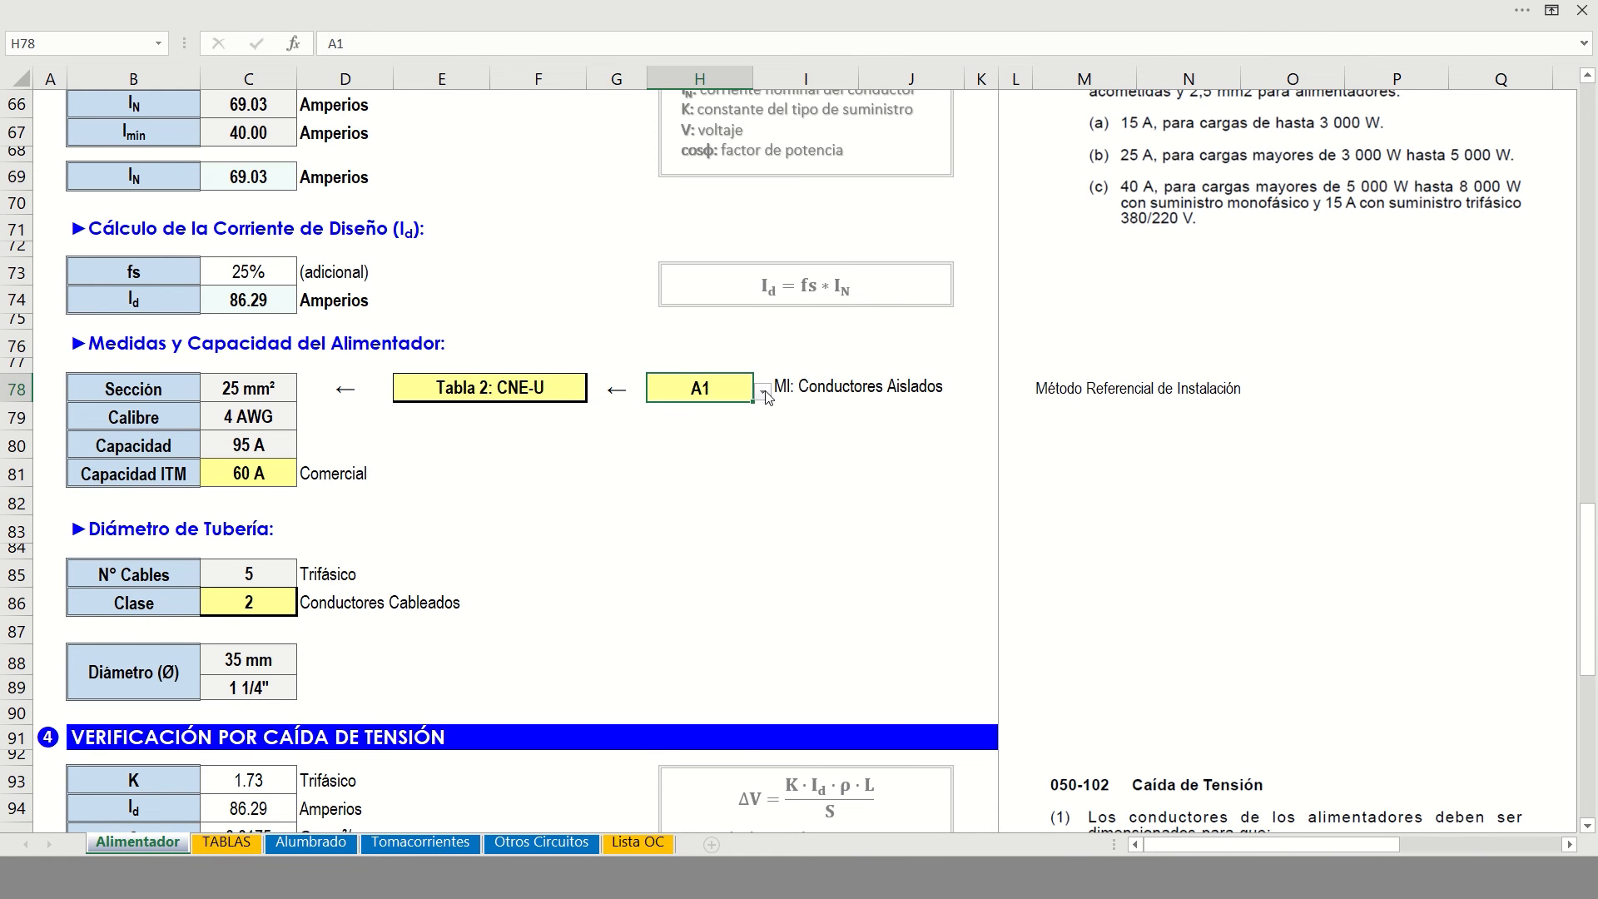
pyautogui.click(762, 391)
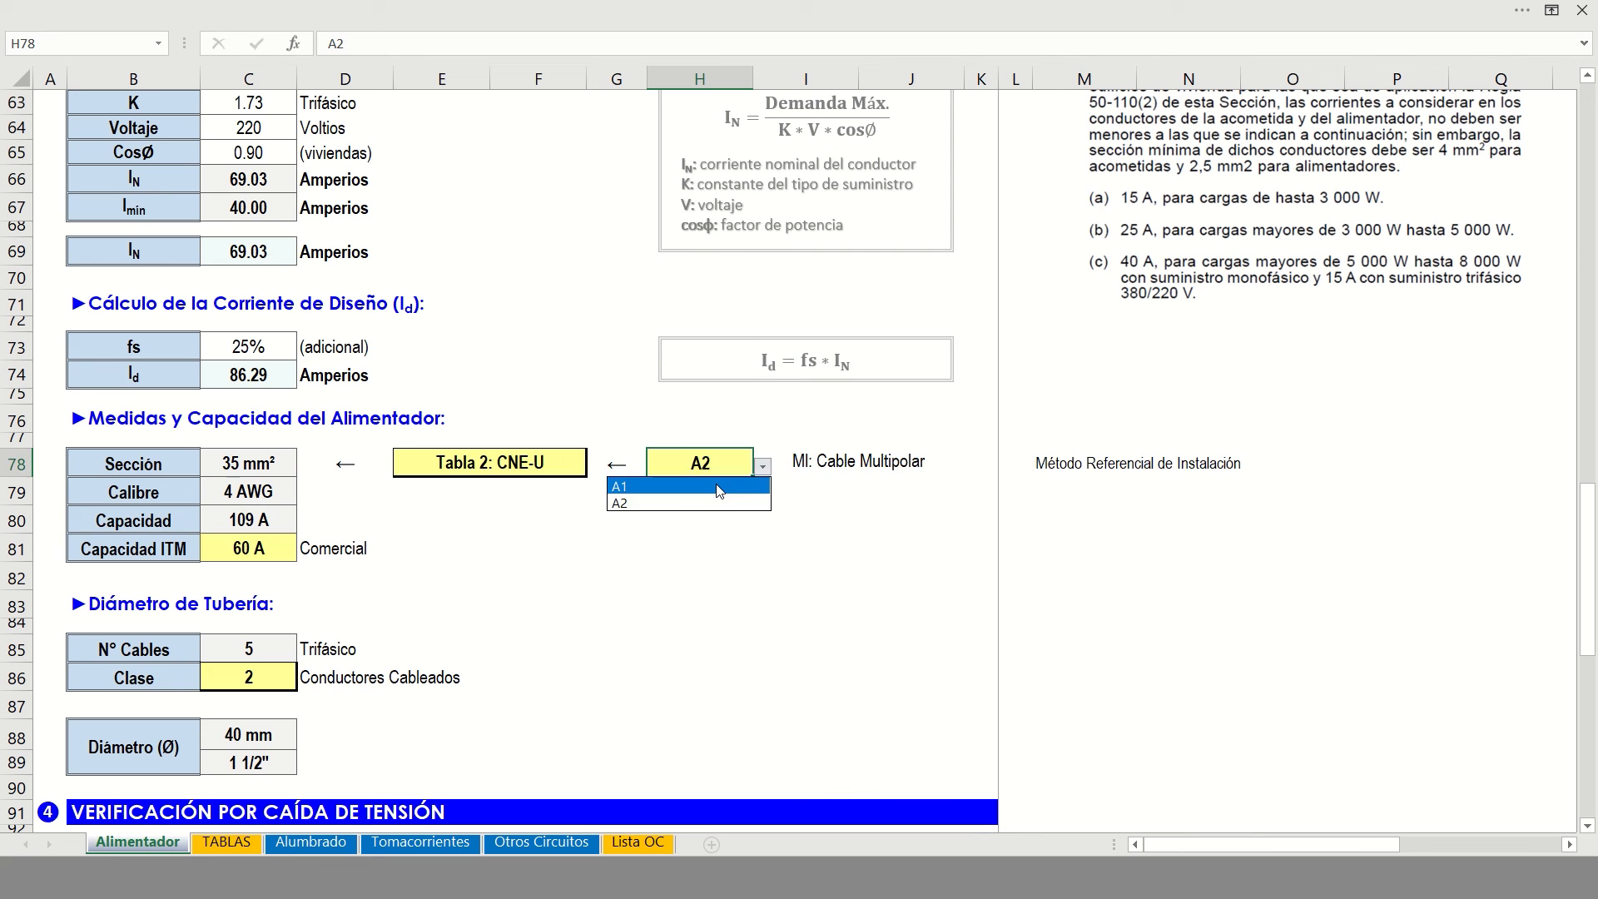
pyautogui.click(716, 486)
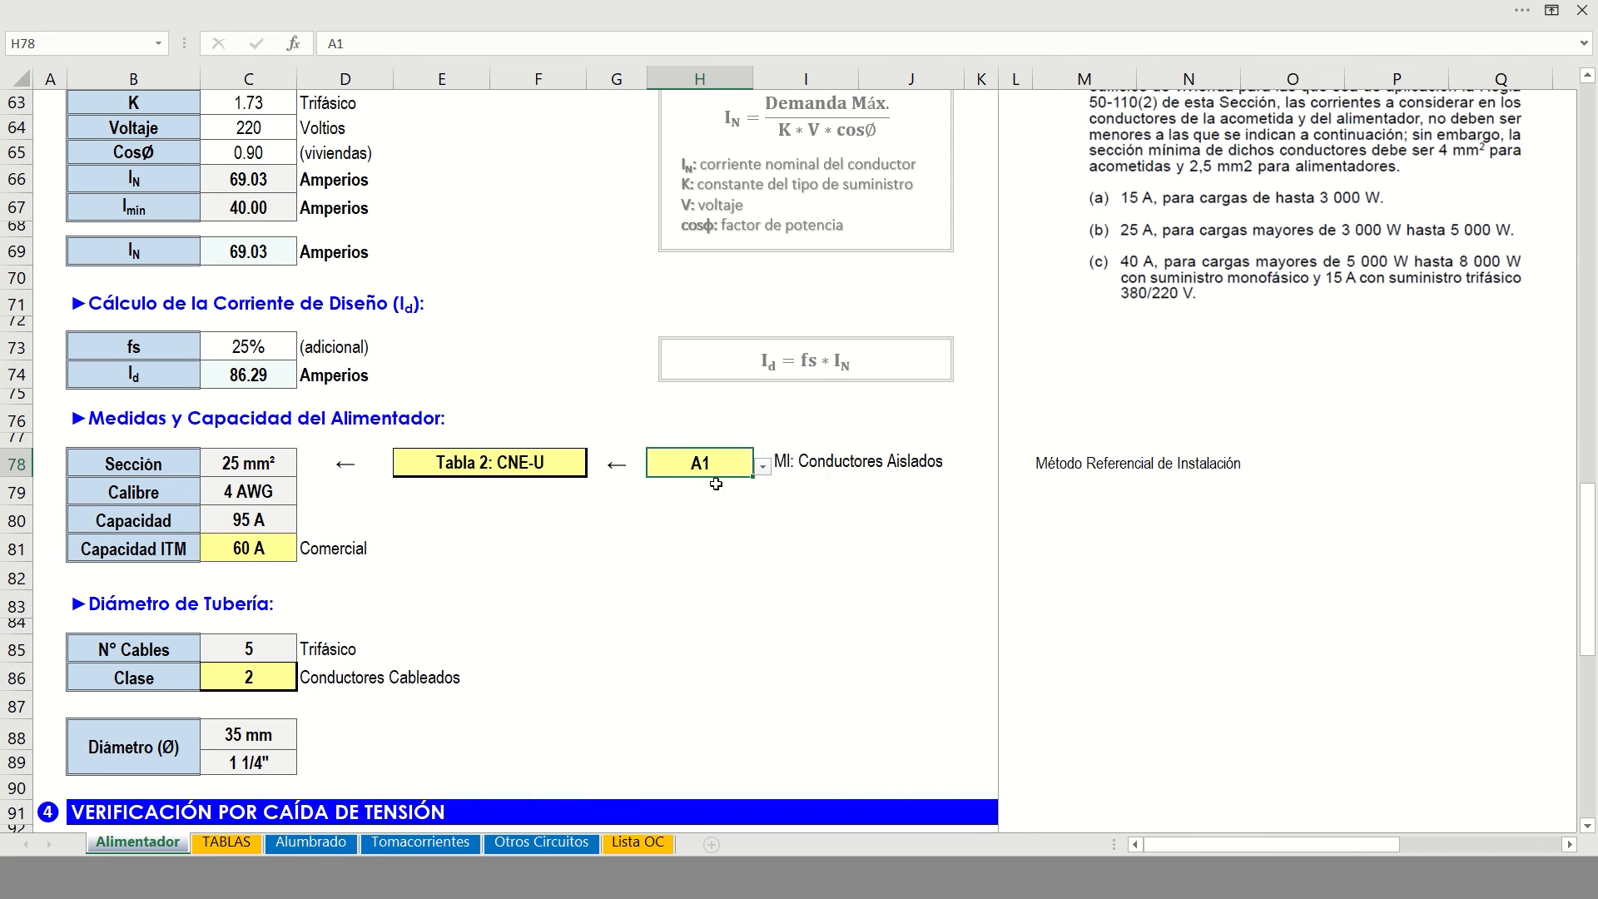
pyautogui.click(762, 467)
pyautogui.click(679, 499)
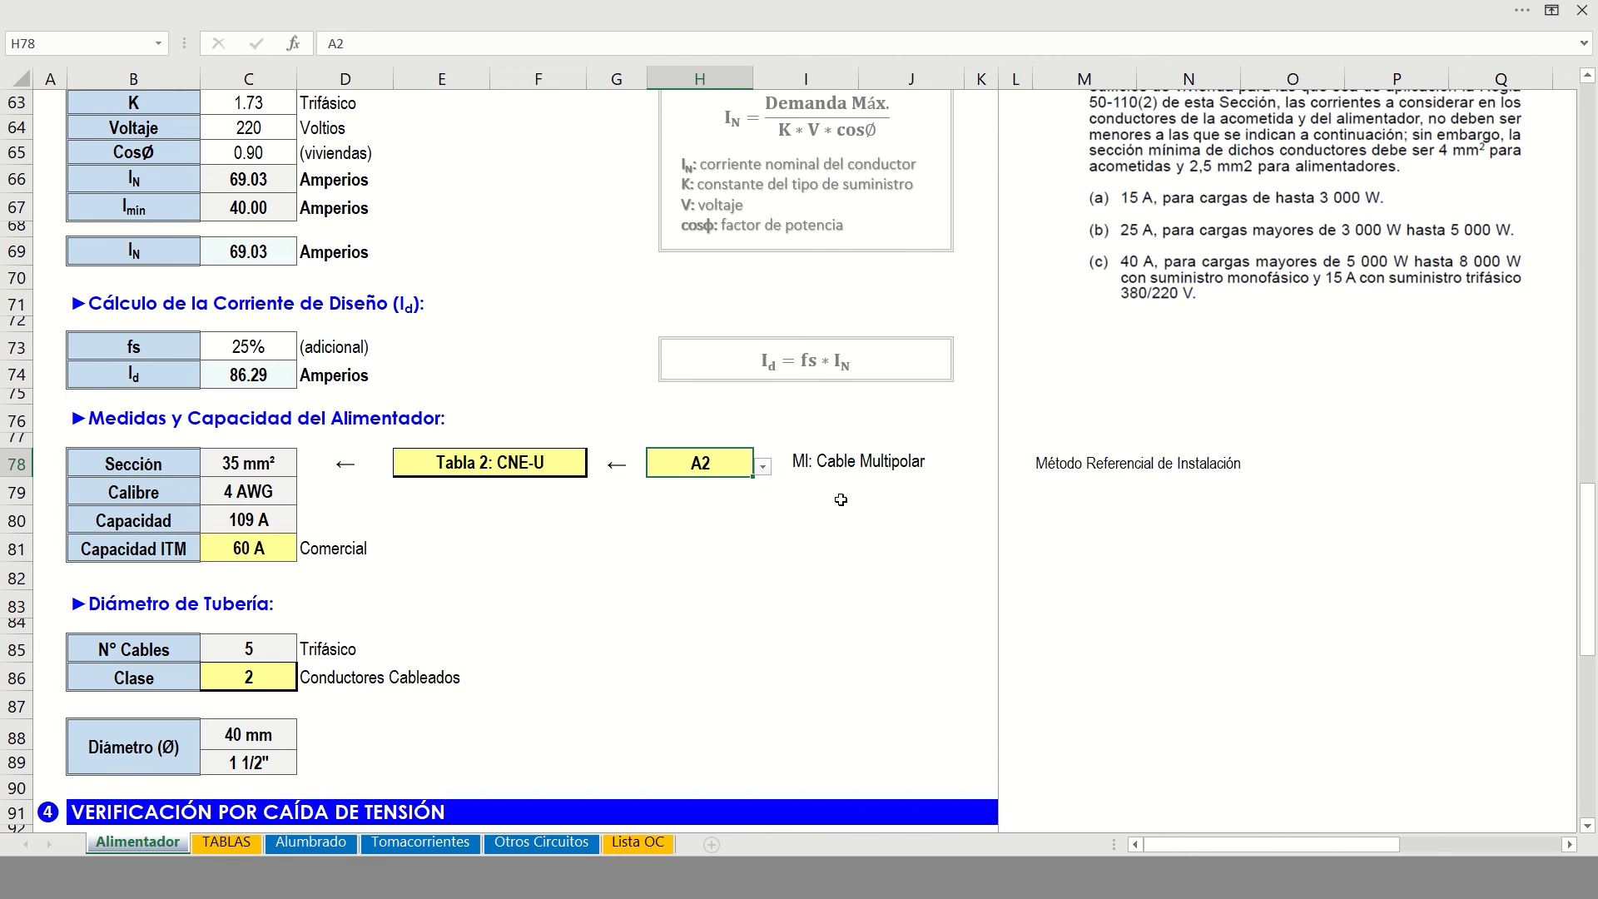
# Set the reference installation method in H78 to A1 and review the feeder's section, gauge and capacity cells C78:C81
pyautogui.click(763, 467)
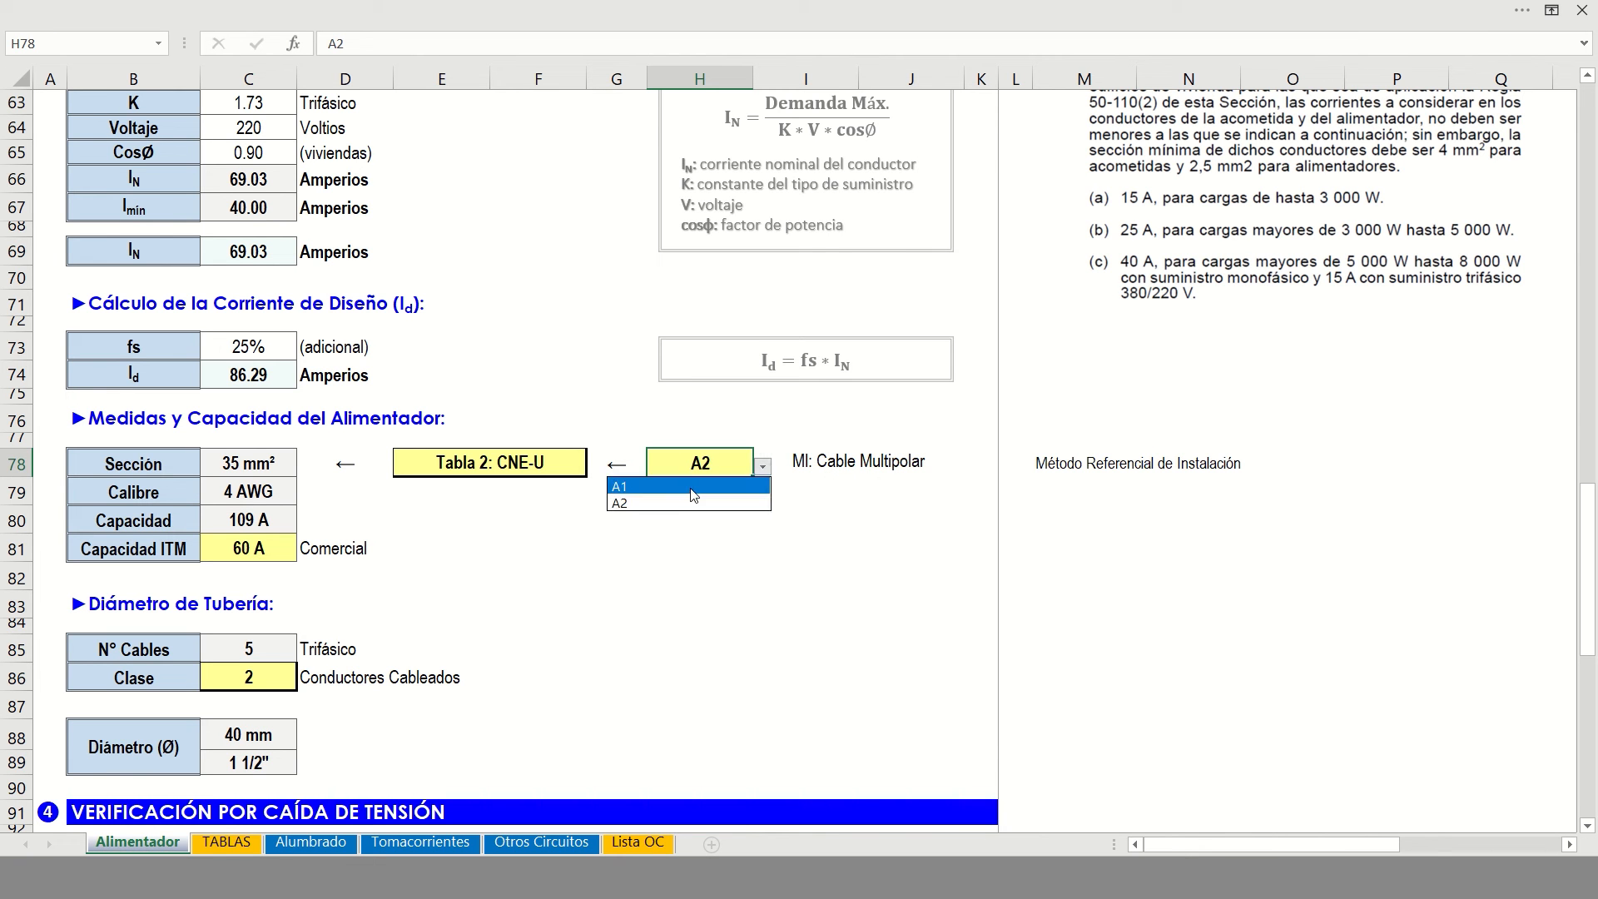
pyautogui.click(679, 487)
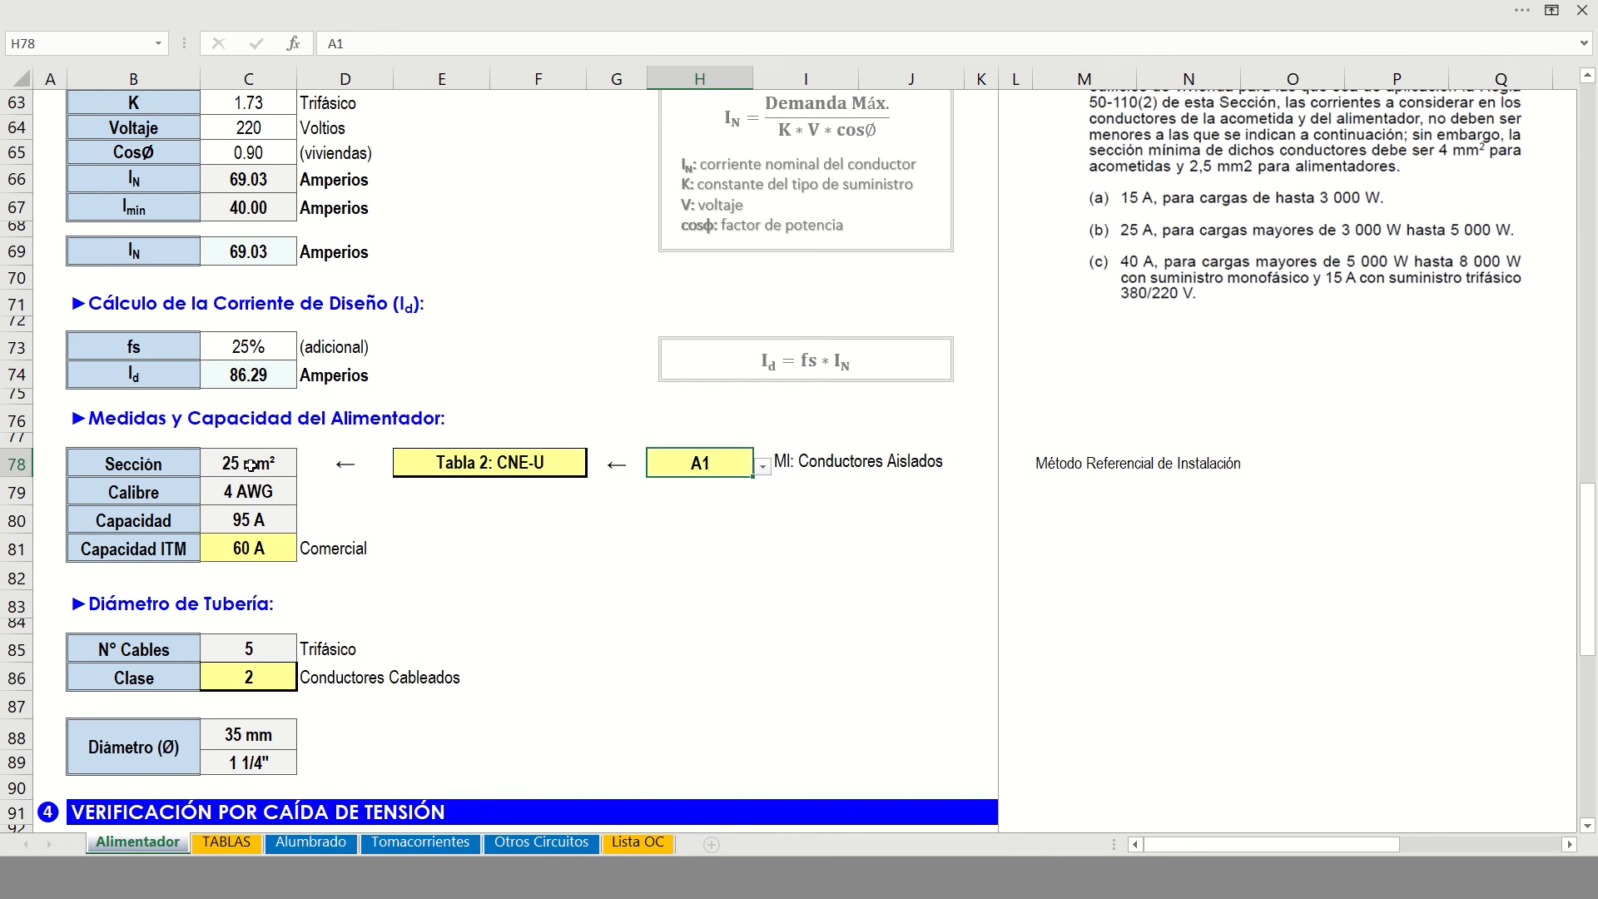
pyautogui.moveTo(248, 464); pyautogui.dragTo(247, 537)
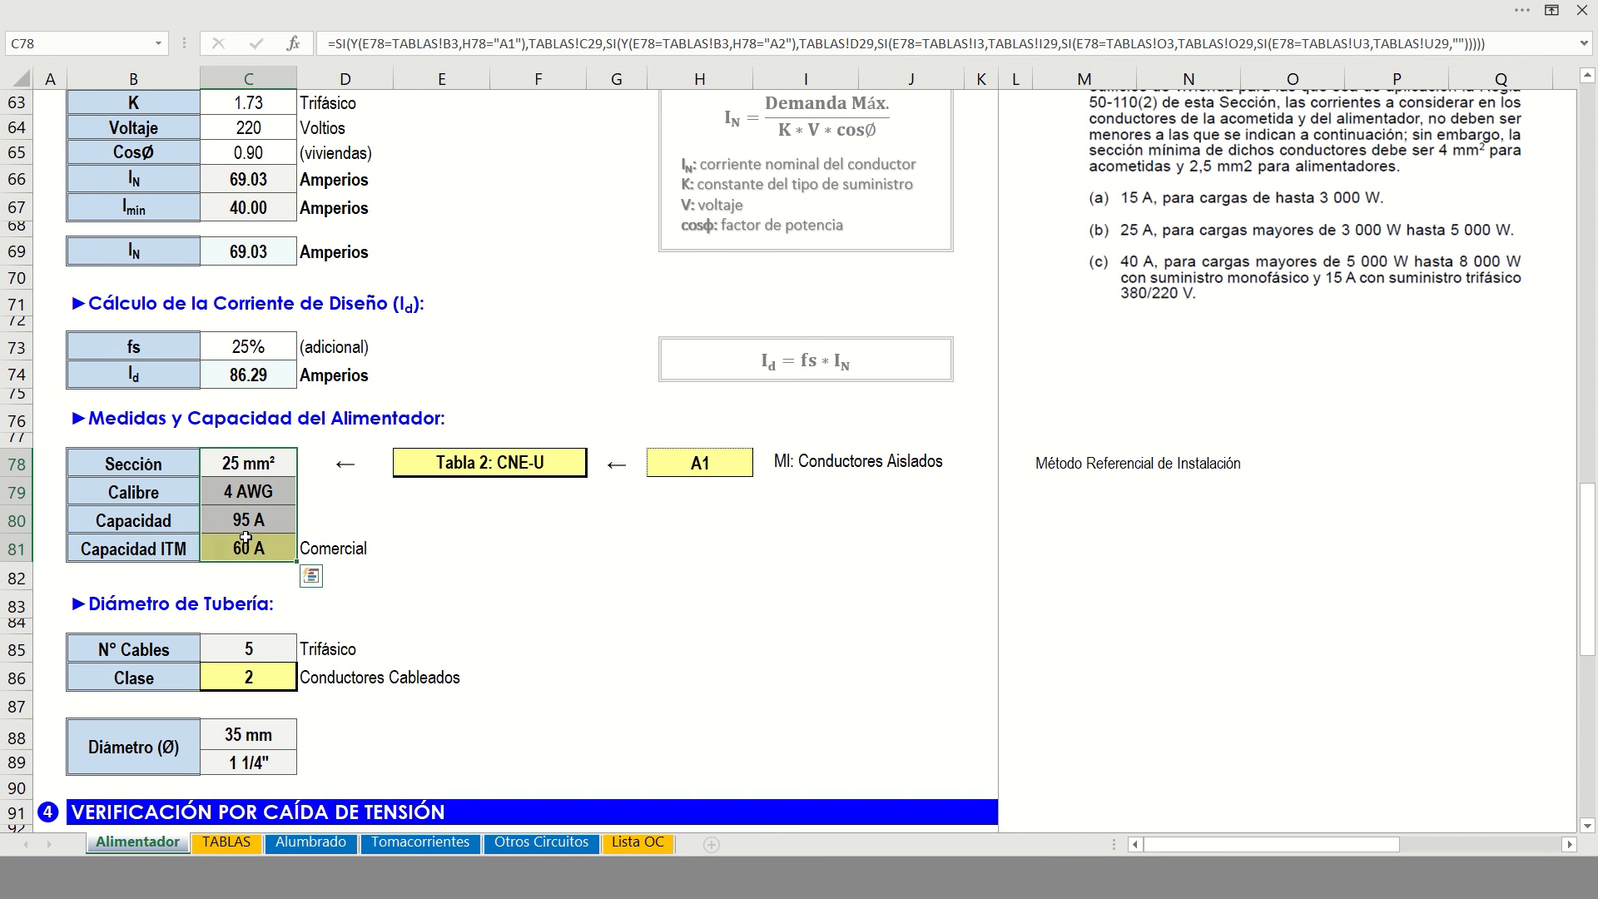
# On the TABLAS sheet, switch the insulation type of Tabla 2: CNE-U to PVC-70 °C and back to XLPE o EPR 90 °C
pyautogui.click(226, 843)
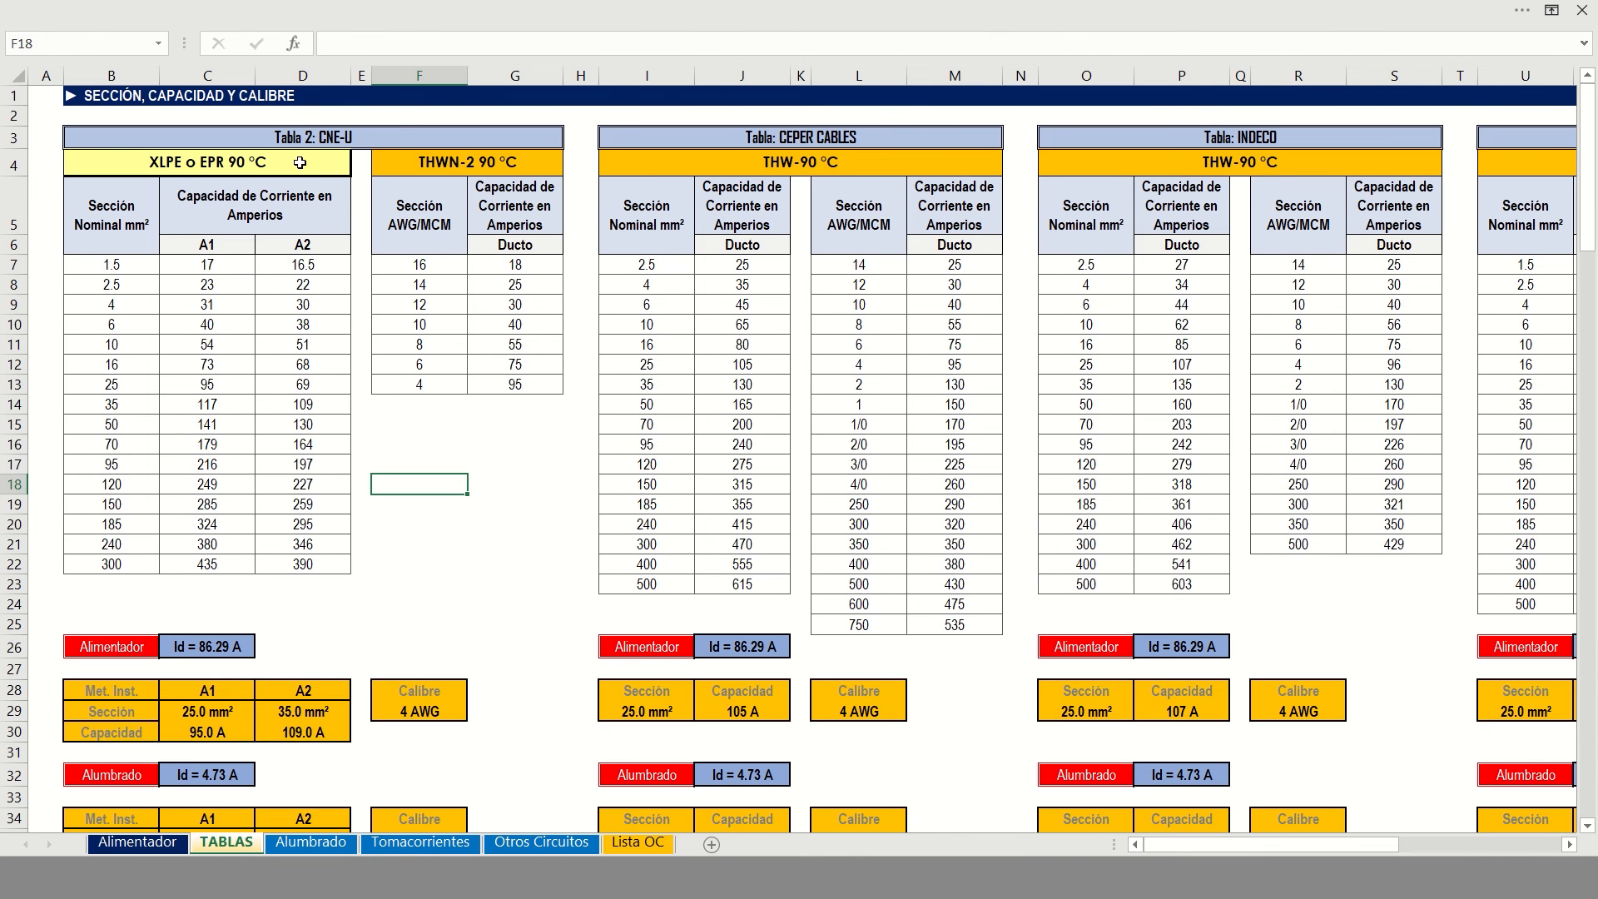
pyautogui.click(263, 166)
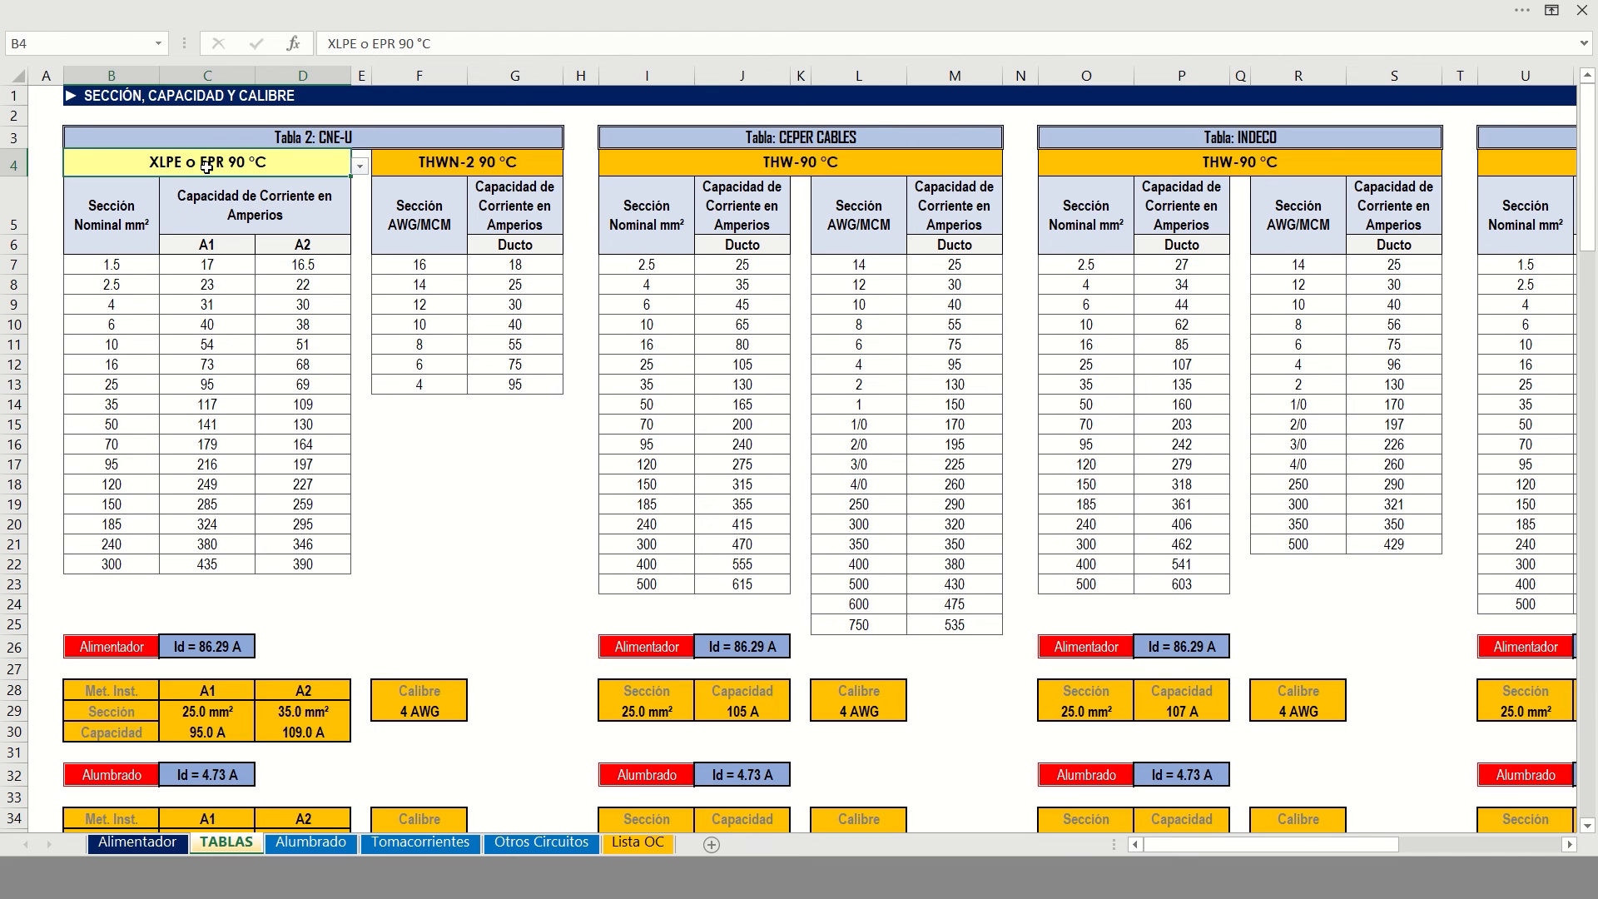
pyautogui.click(361, 168)
pyautogui.click(185, 190)
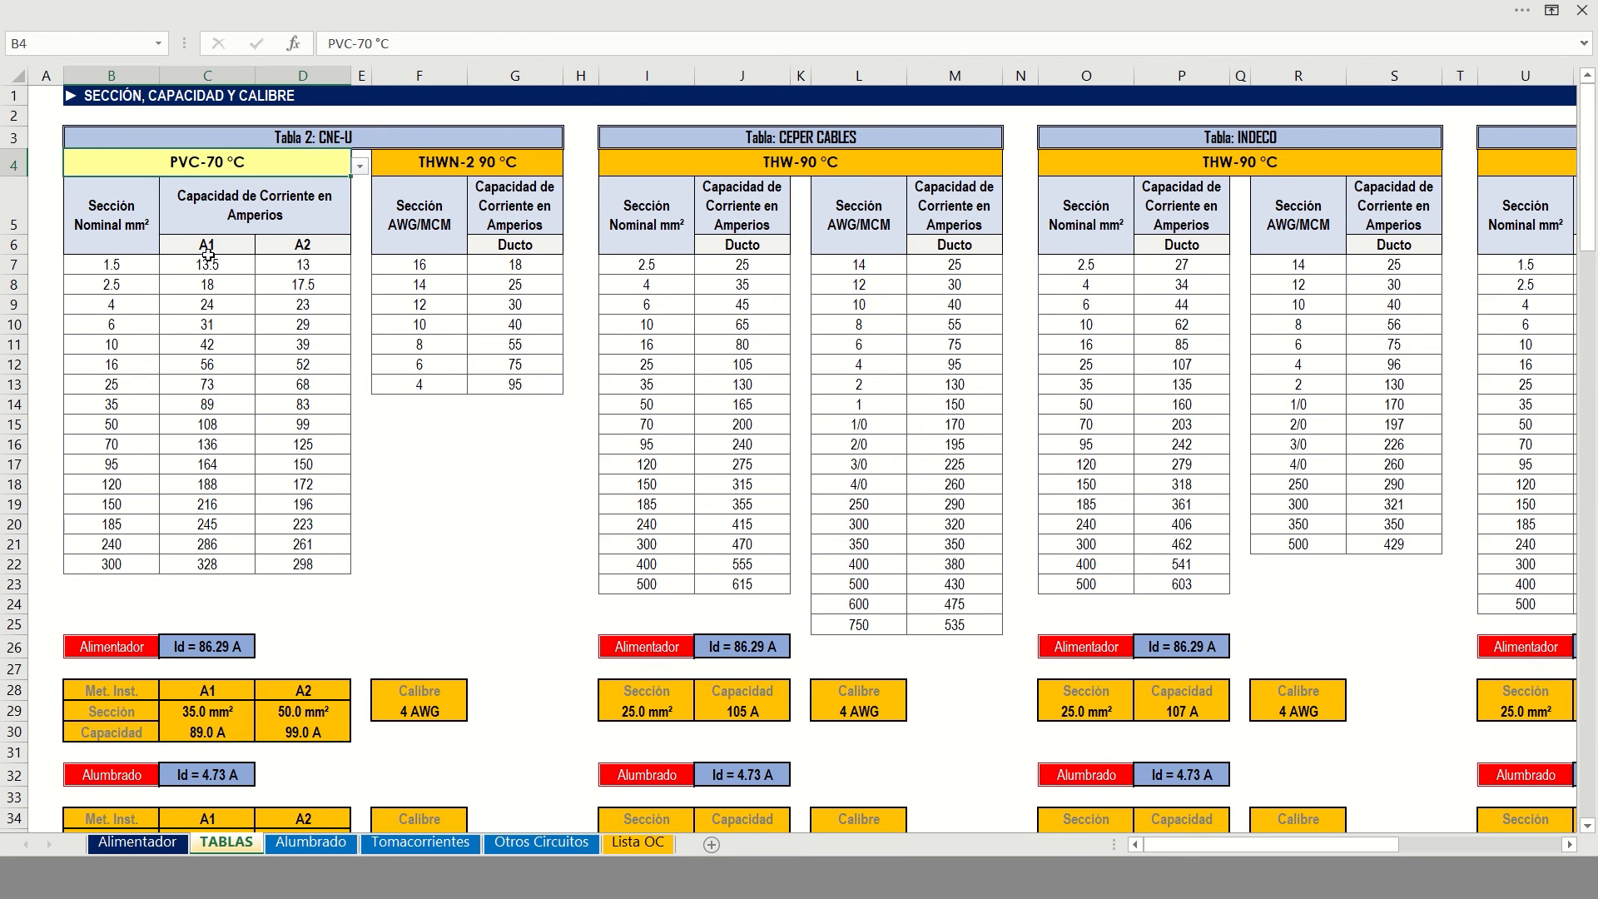
pyautogui.click(360, 166)
pyautogui.click(206, 208)
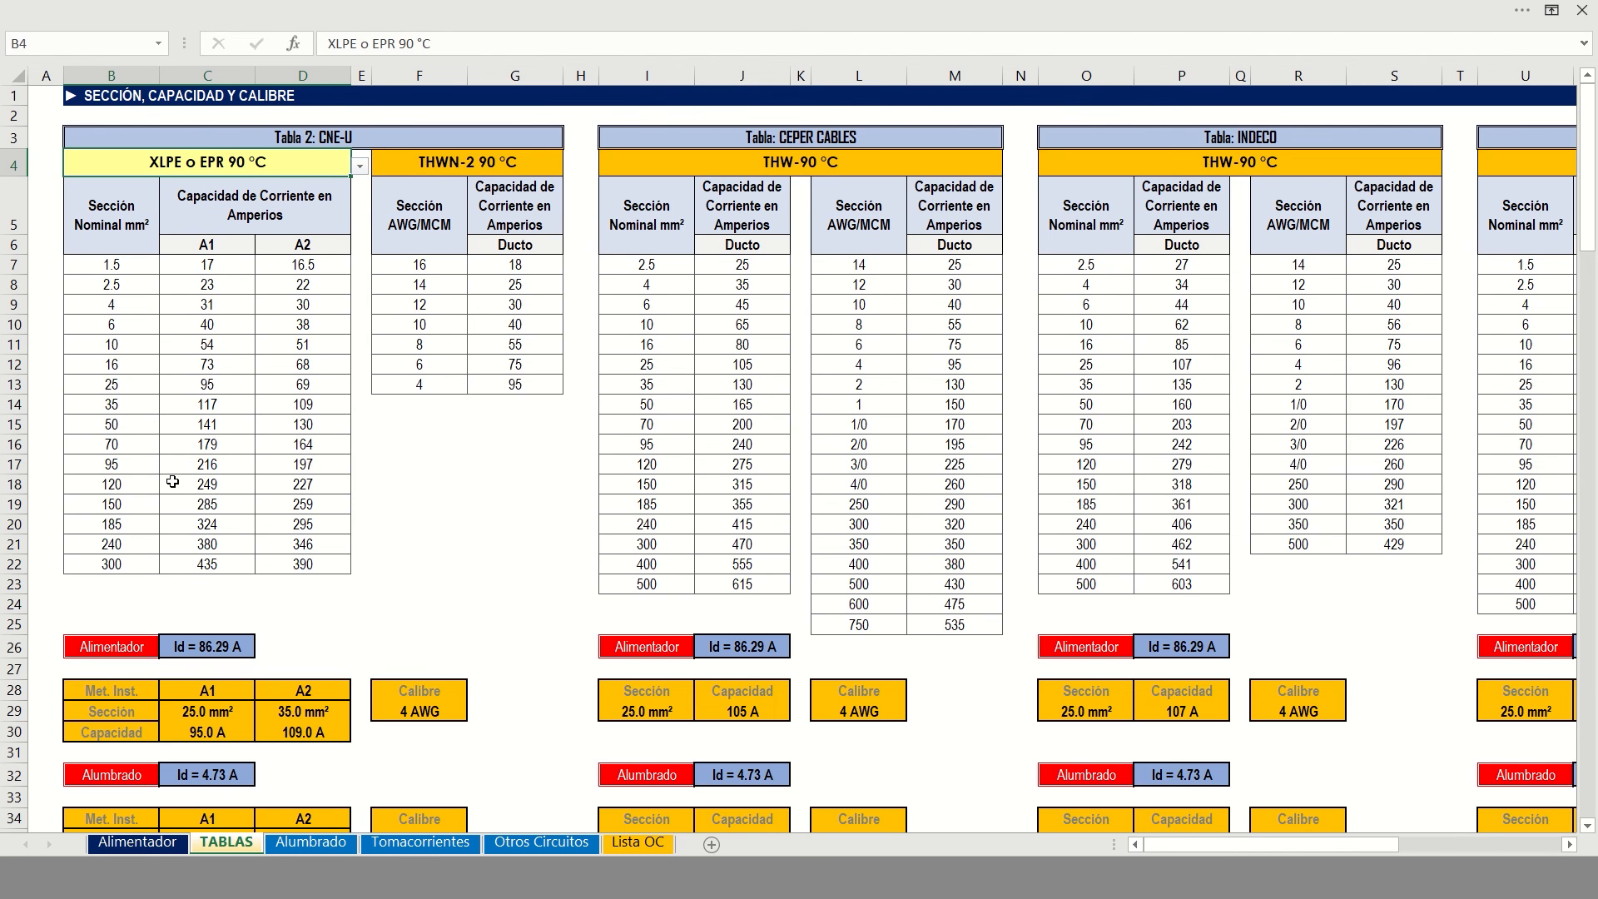
# Check the design current Id in Alimentador against the A1 capacities and nominal sections of Tabla 2: CNE-U, ending on the Sección result
pyautogui.click(140, 842)
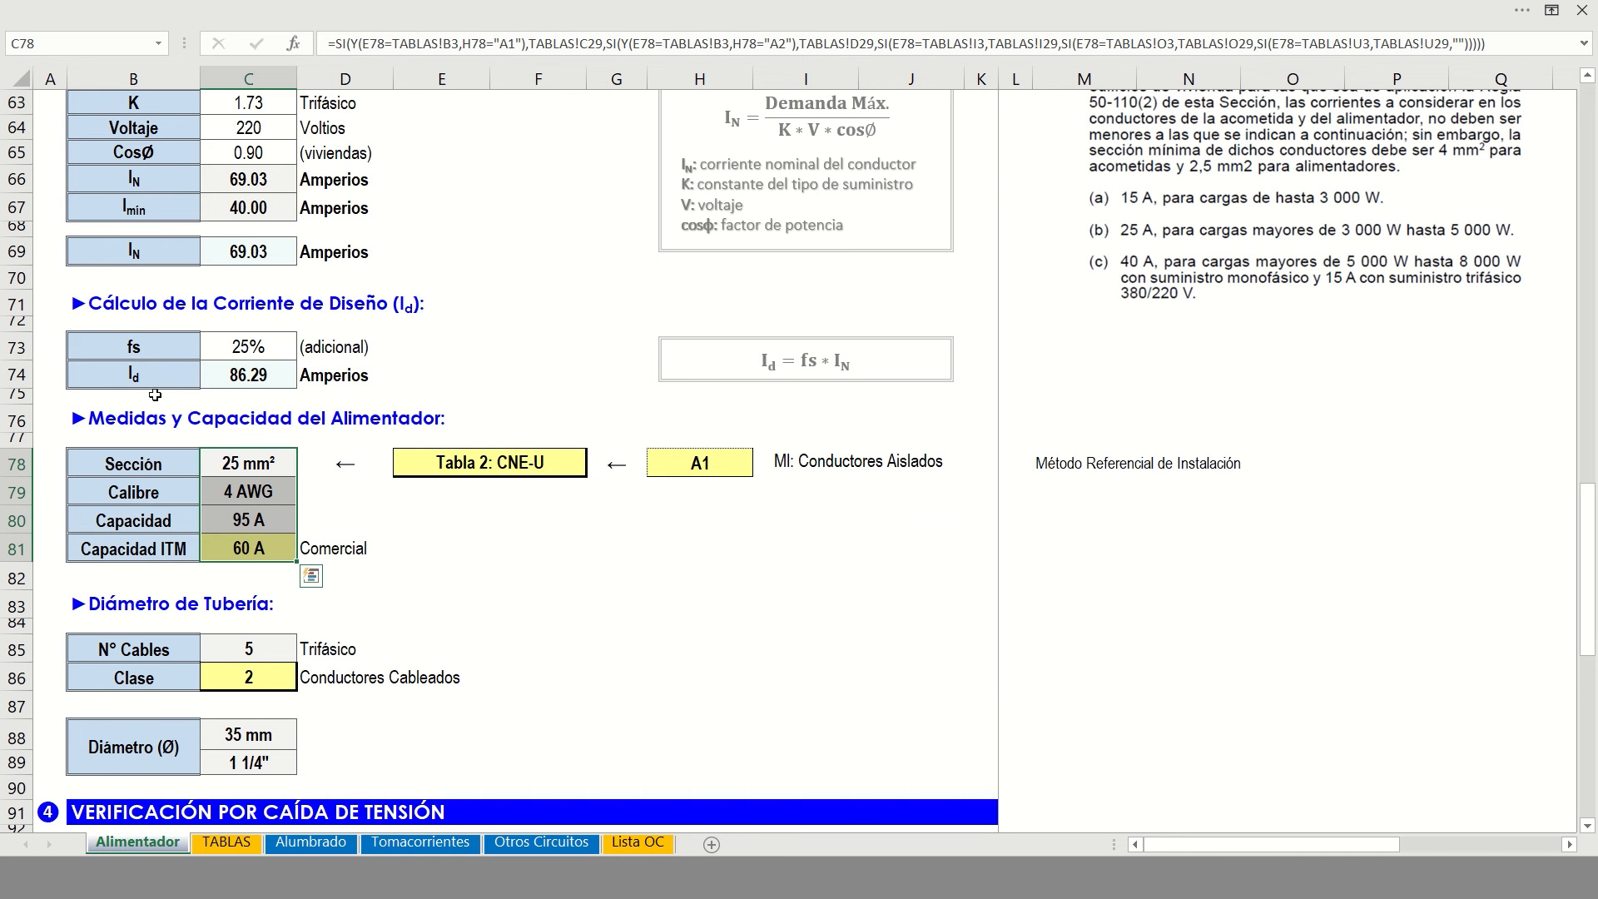
pyautogui.click(252, 379)
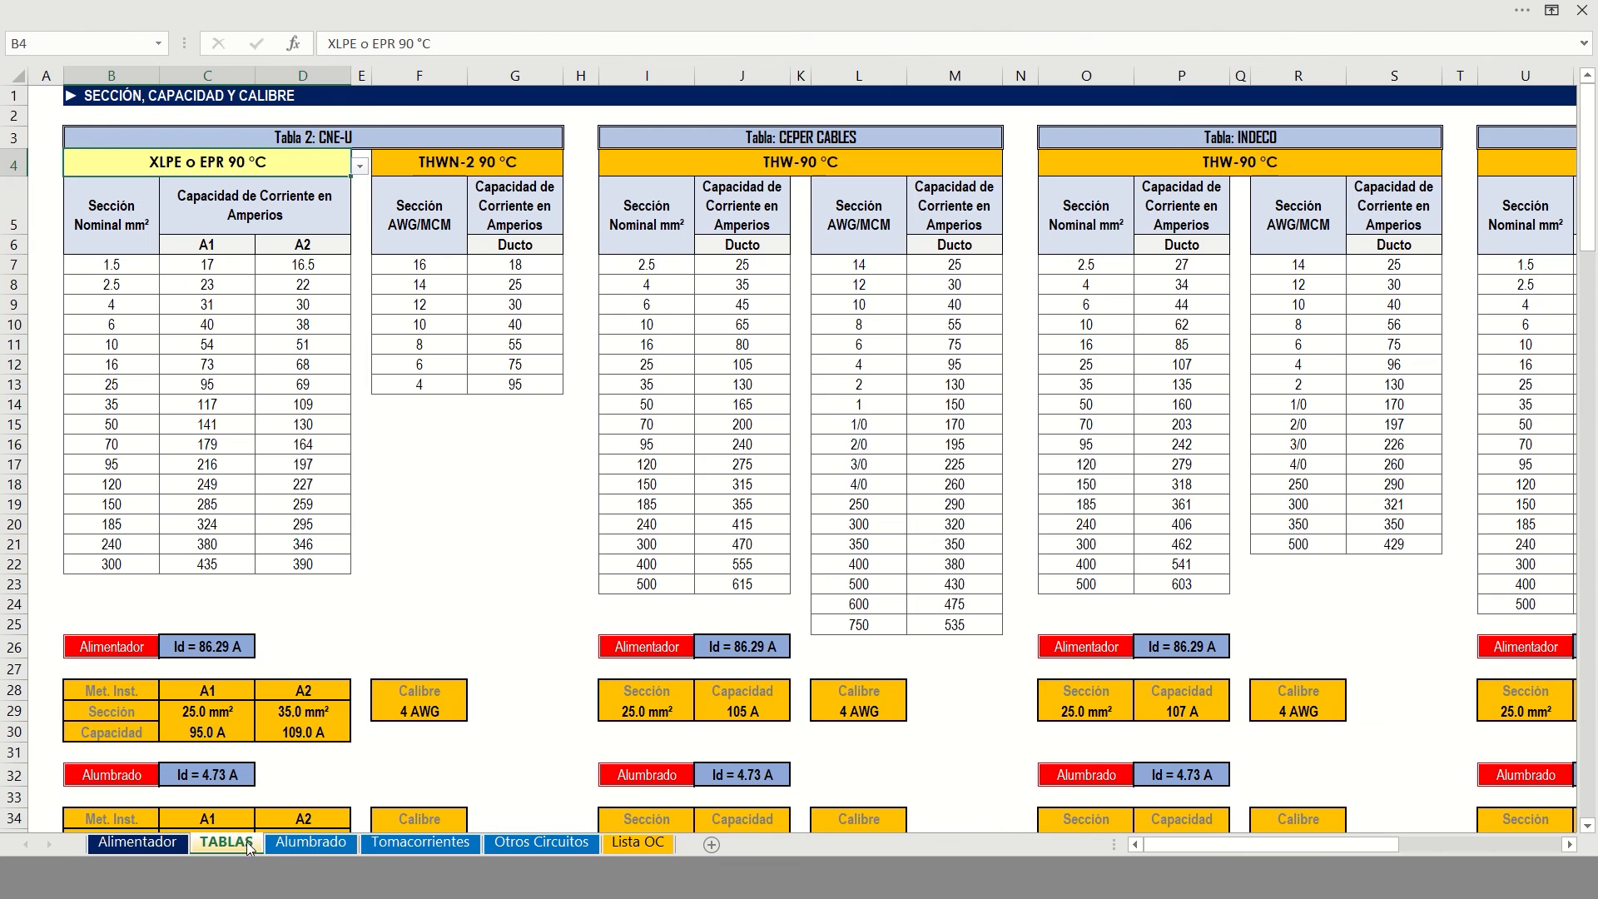
pyautogui.click(233, 843)
pyautogui.click(222, 382)
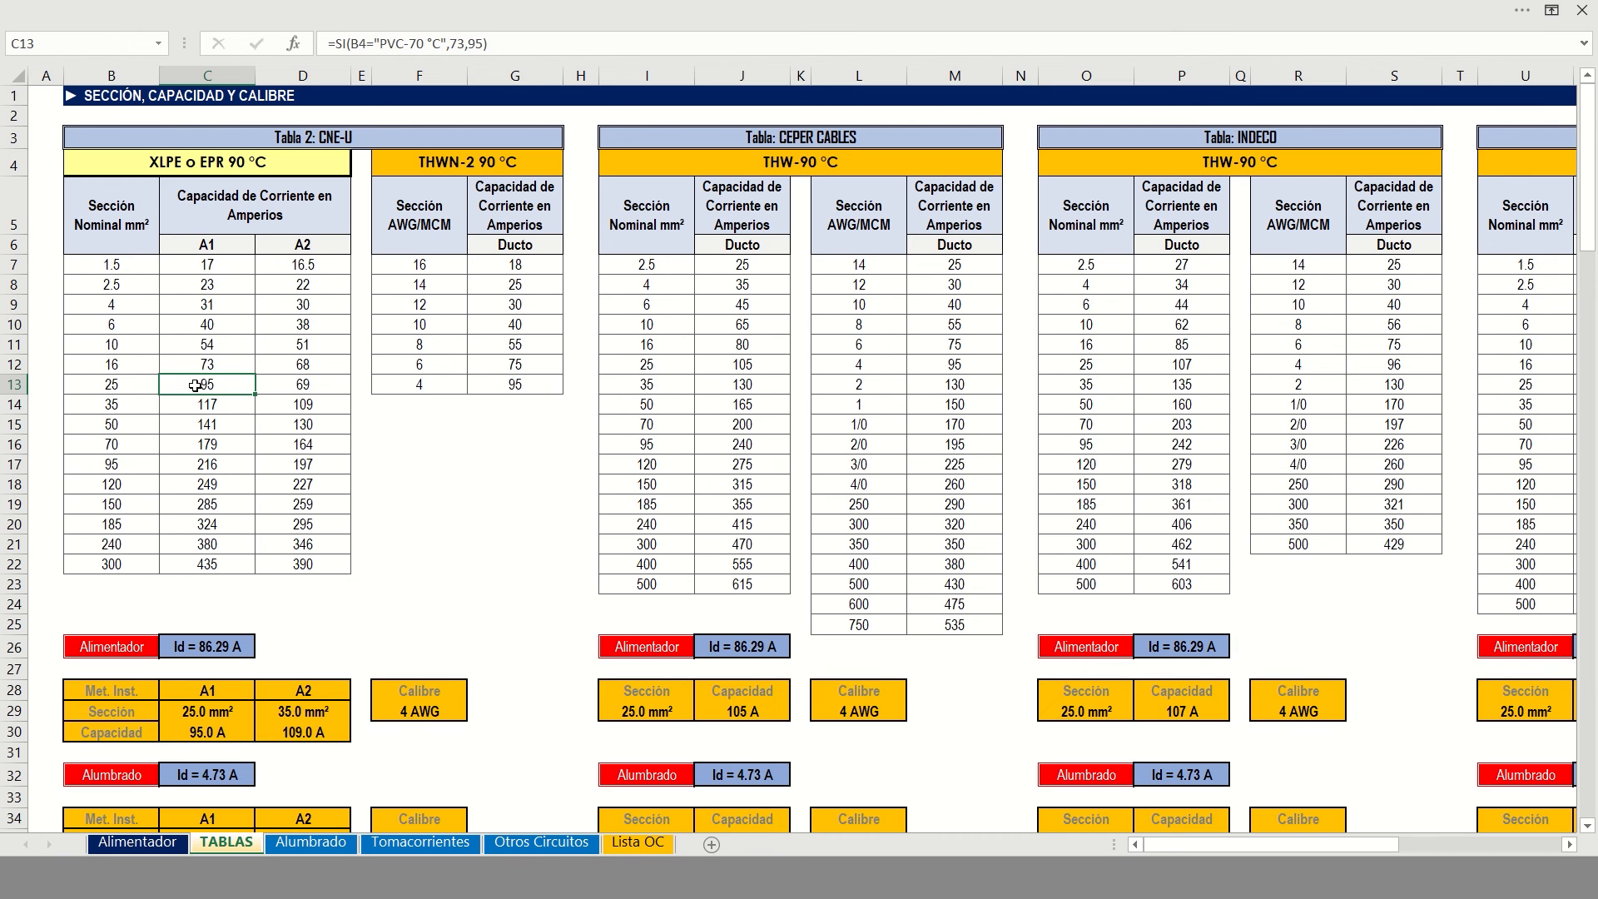
pyautogui.click(135, 384)
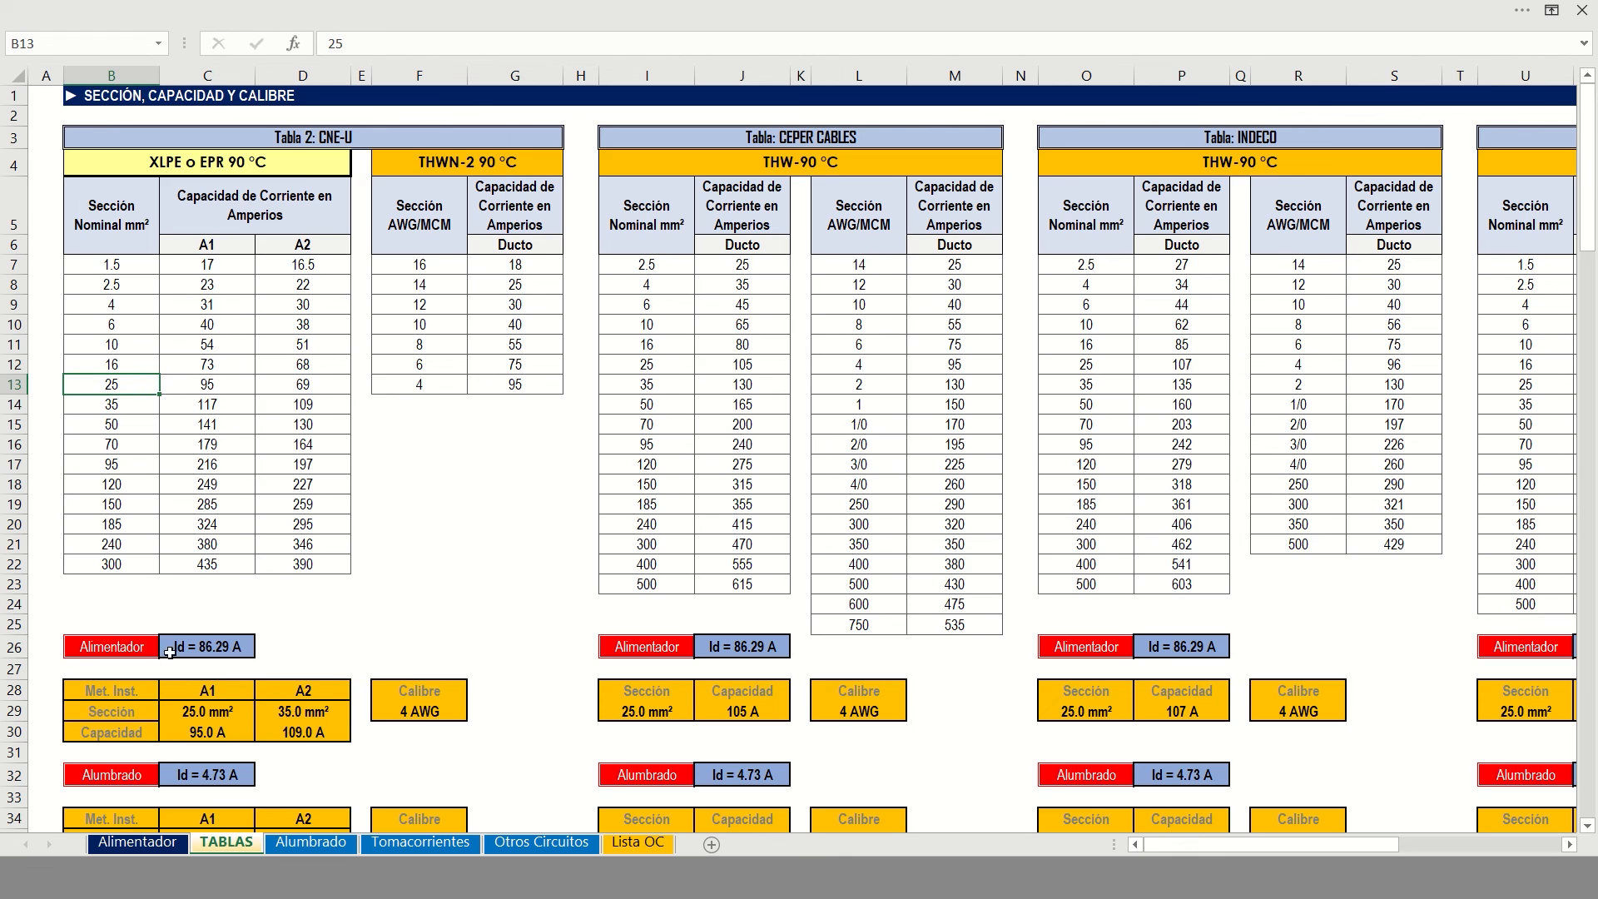
pyautogui.click(138, 843)
pyautogui.click(229, 464)
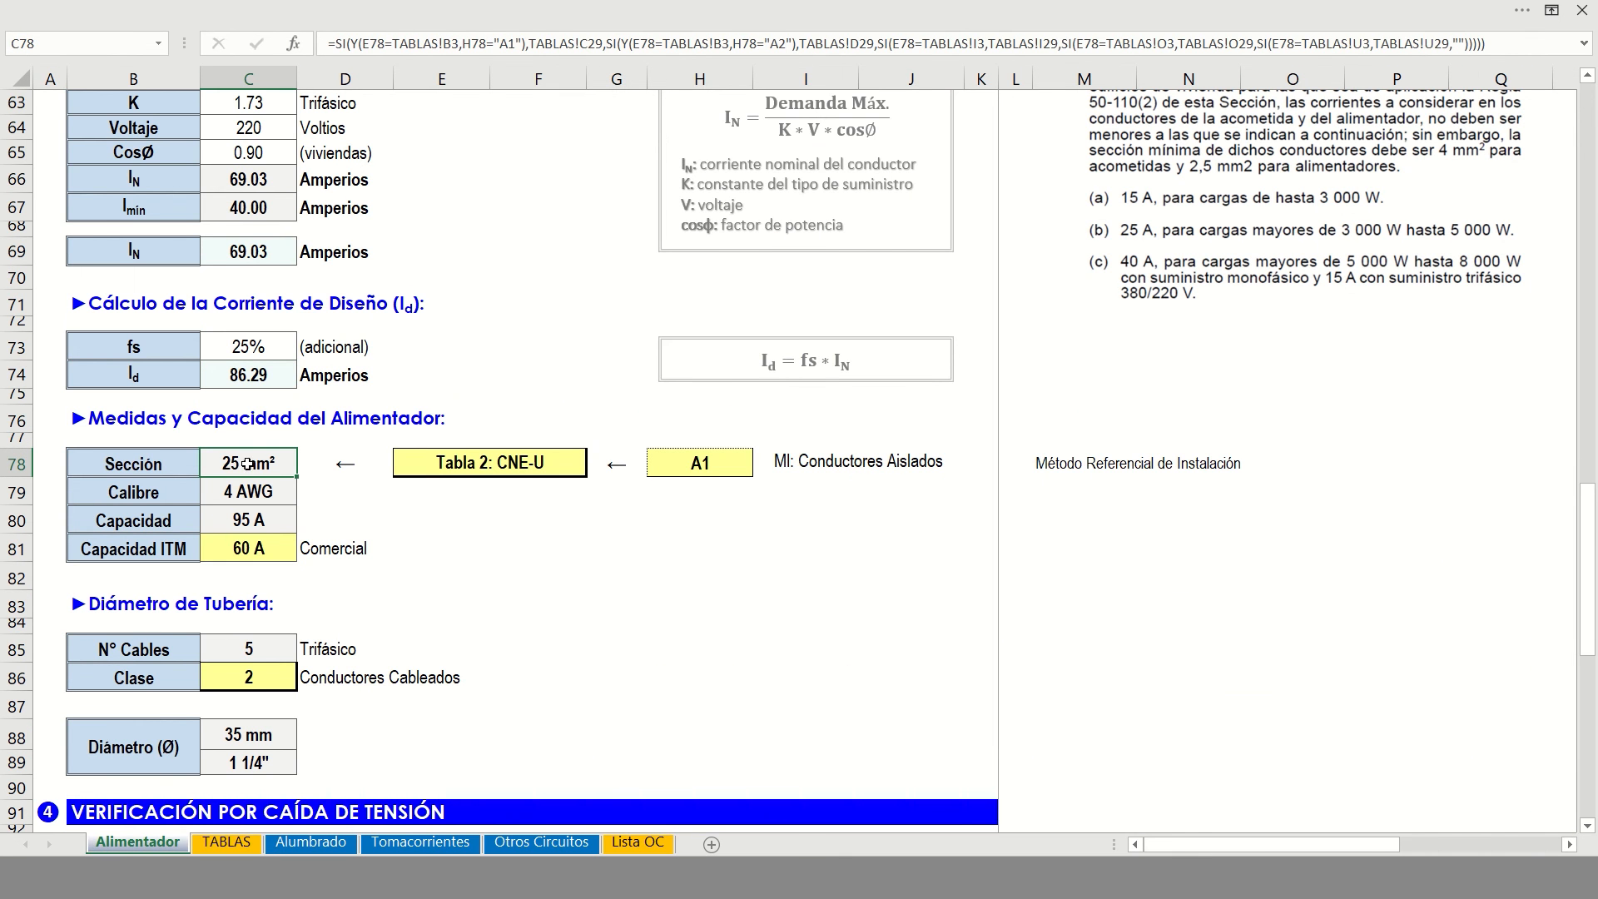
# Set the installation method in H78 to A2 and find the matching A2 capacity and nominal section in Tabla 2: CNE-U on TABLAS
pyautogui.click(682, 468)
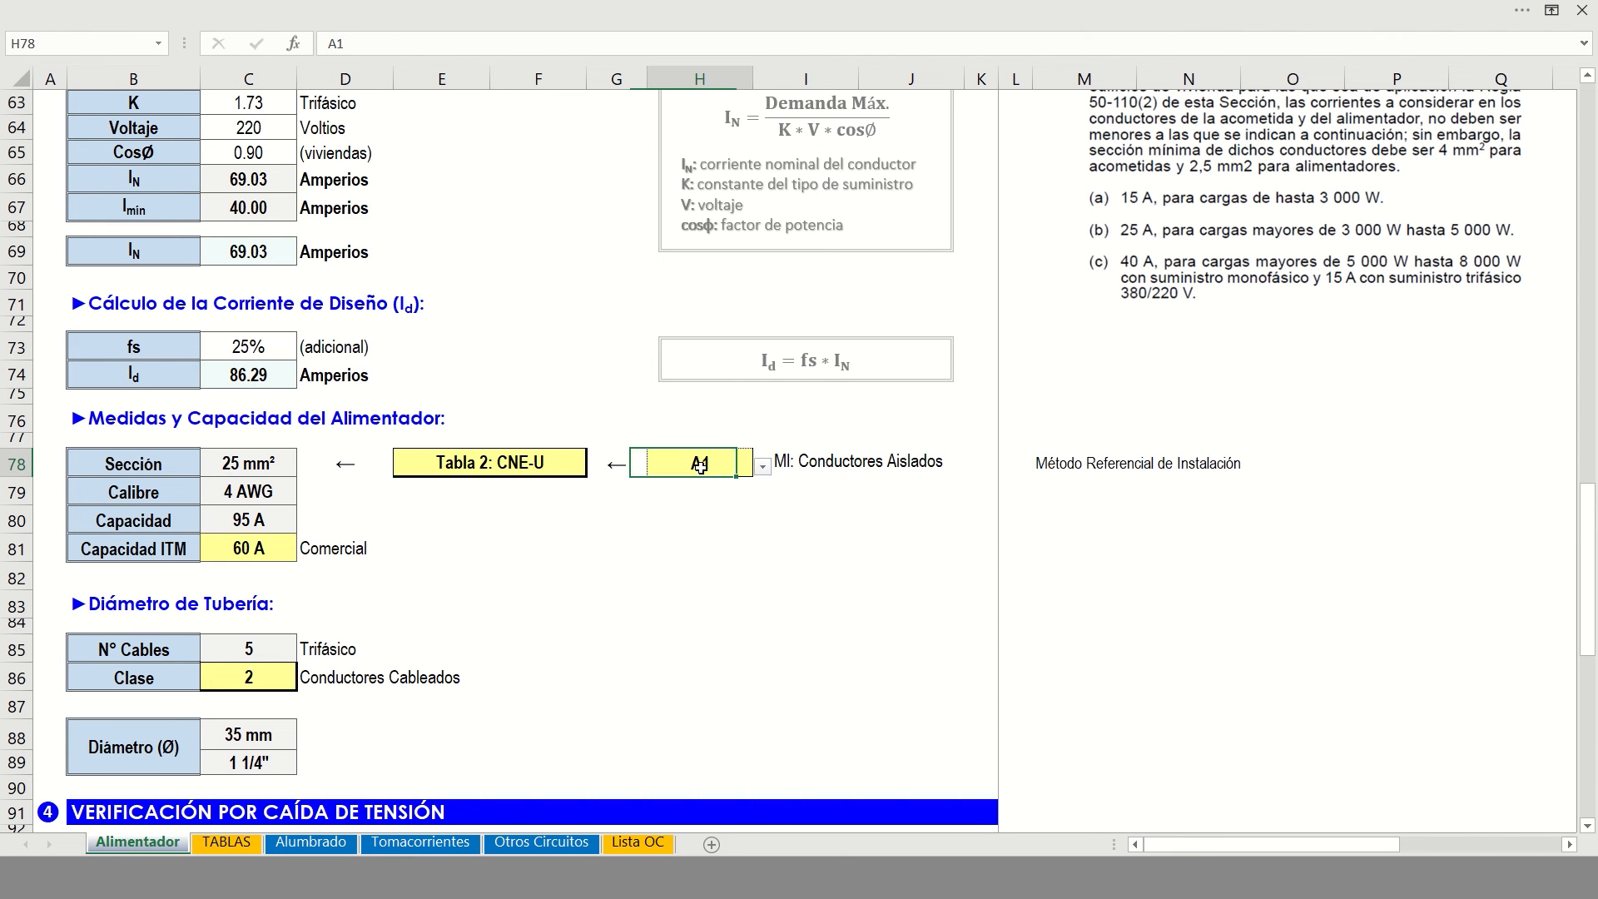
pyautogui.click(762, 468)
pyautogui.click(670, 501)
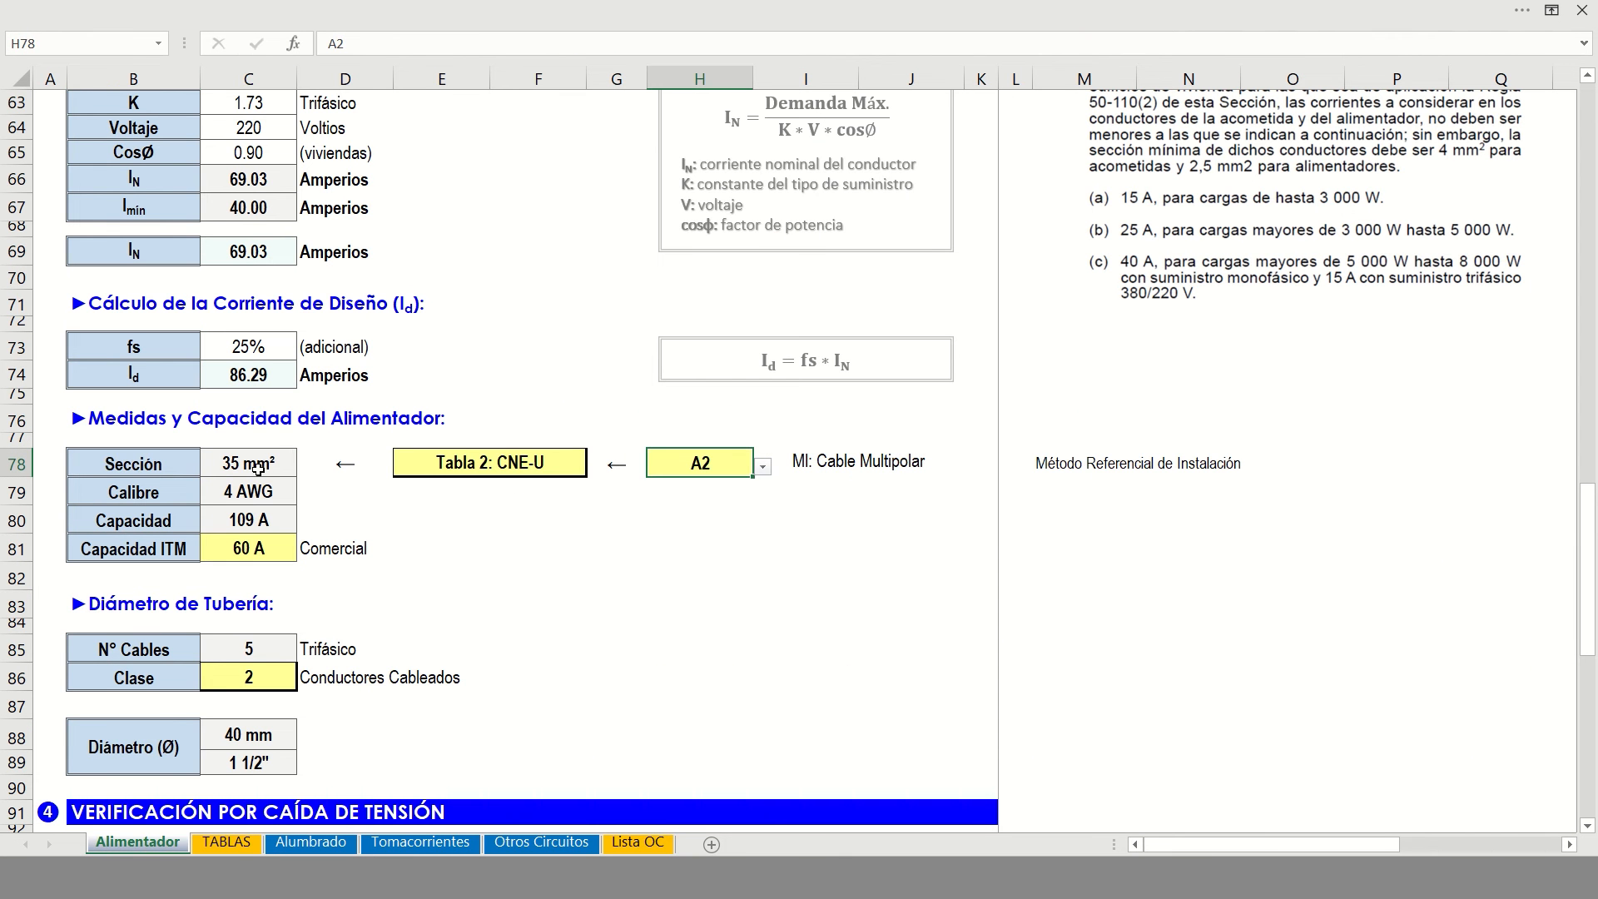
pyautogui.click(226, 842)
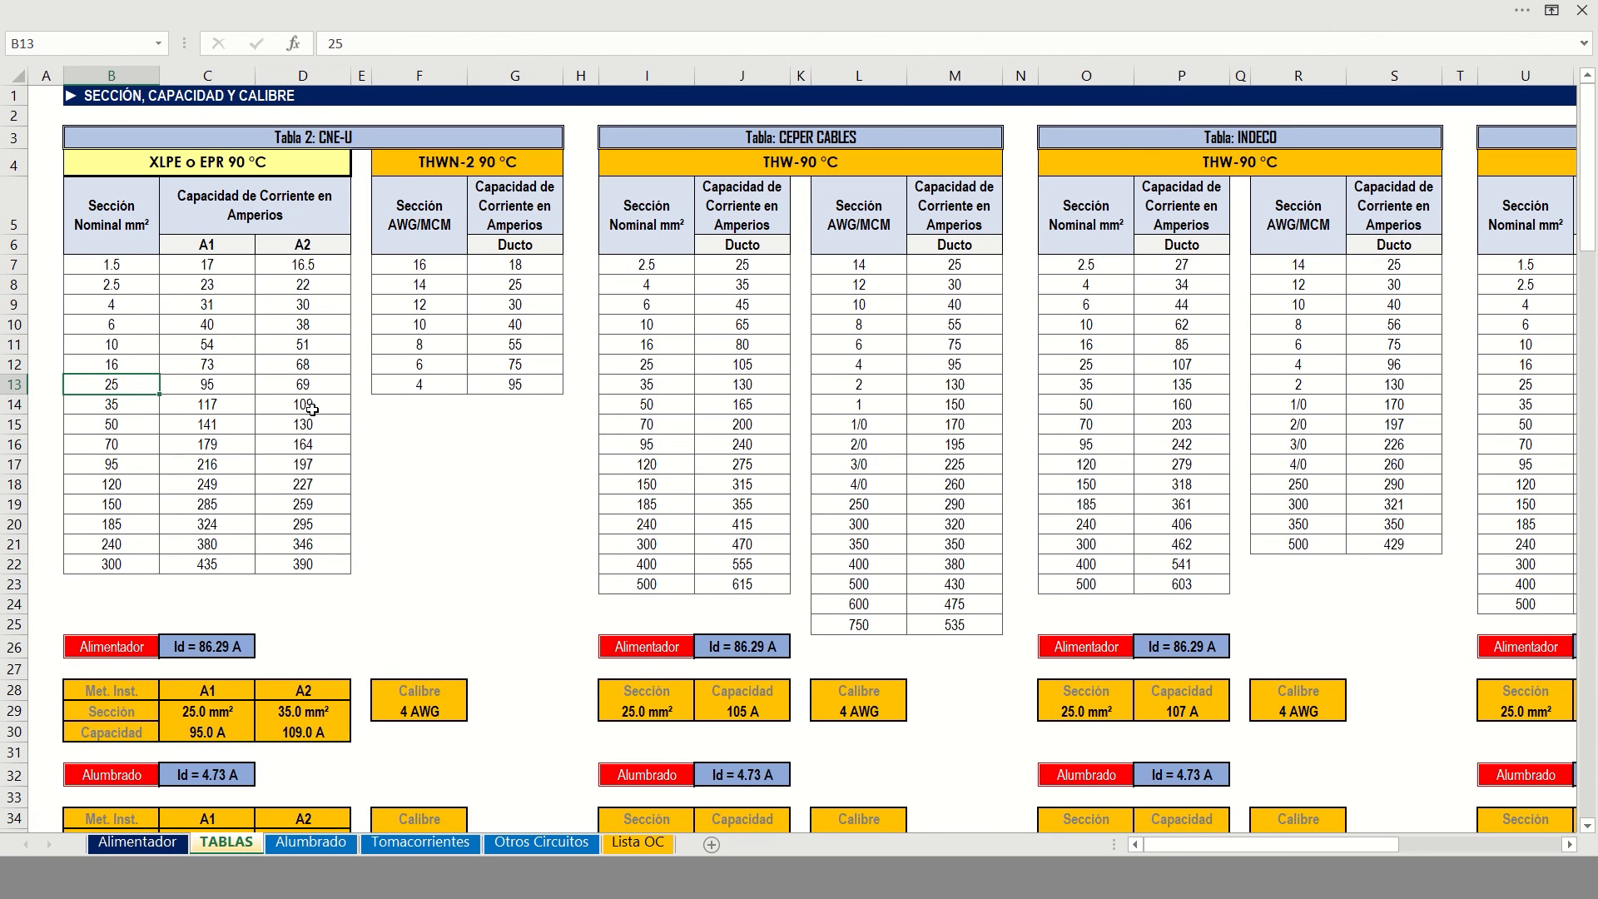
pyautogui.click(308, 406)
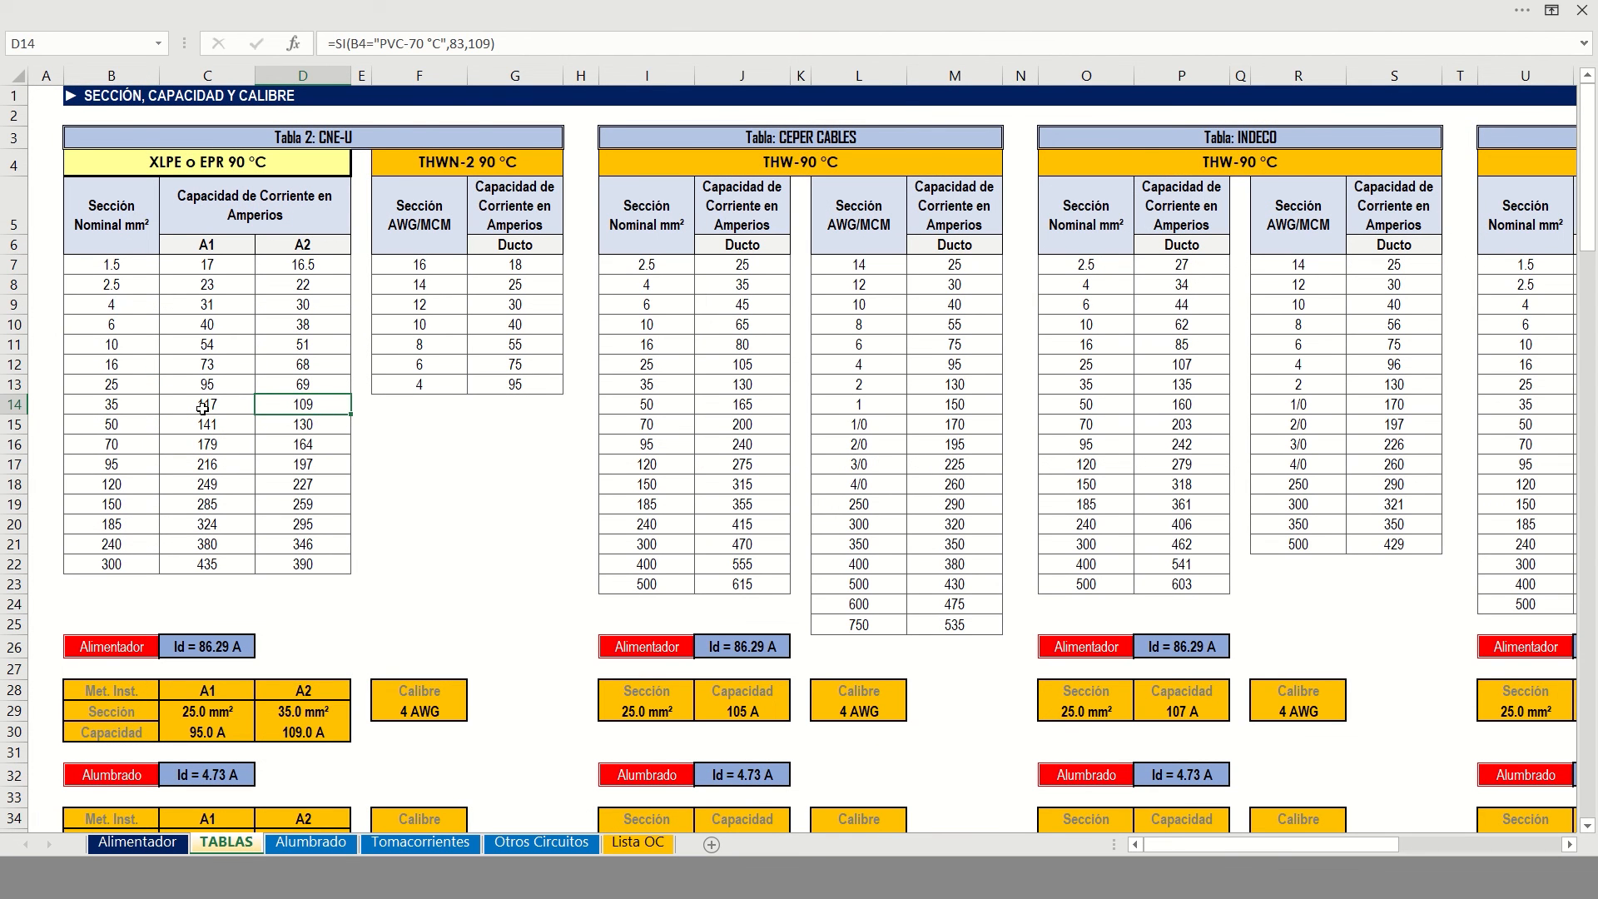
pyautogui.click(131, 410)
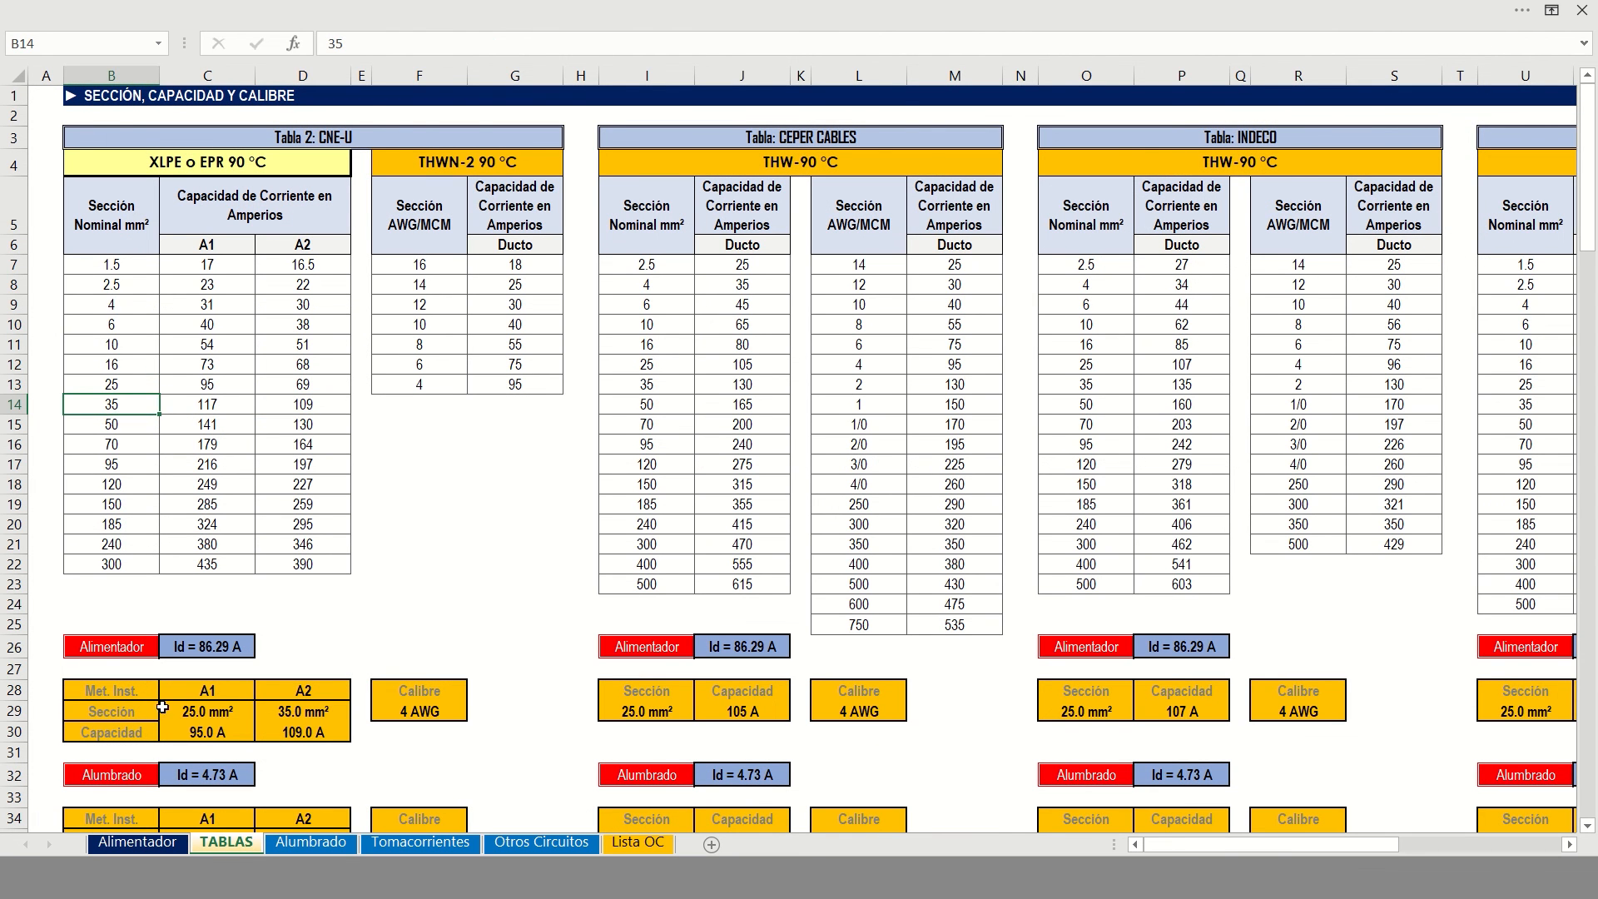
# Set the Alimentador installation method in H78 to A1 and compare the Calibre and Capacidad cells with row 13 of Tabla 2: CNE-U
pyautogui.click(151, 843)
pyautogui.click(763, 468)
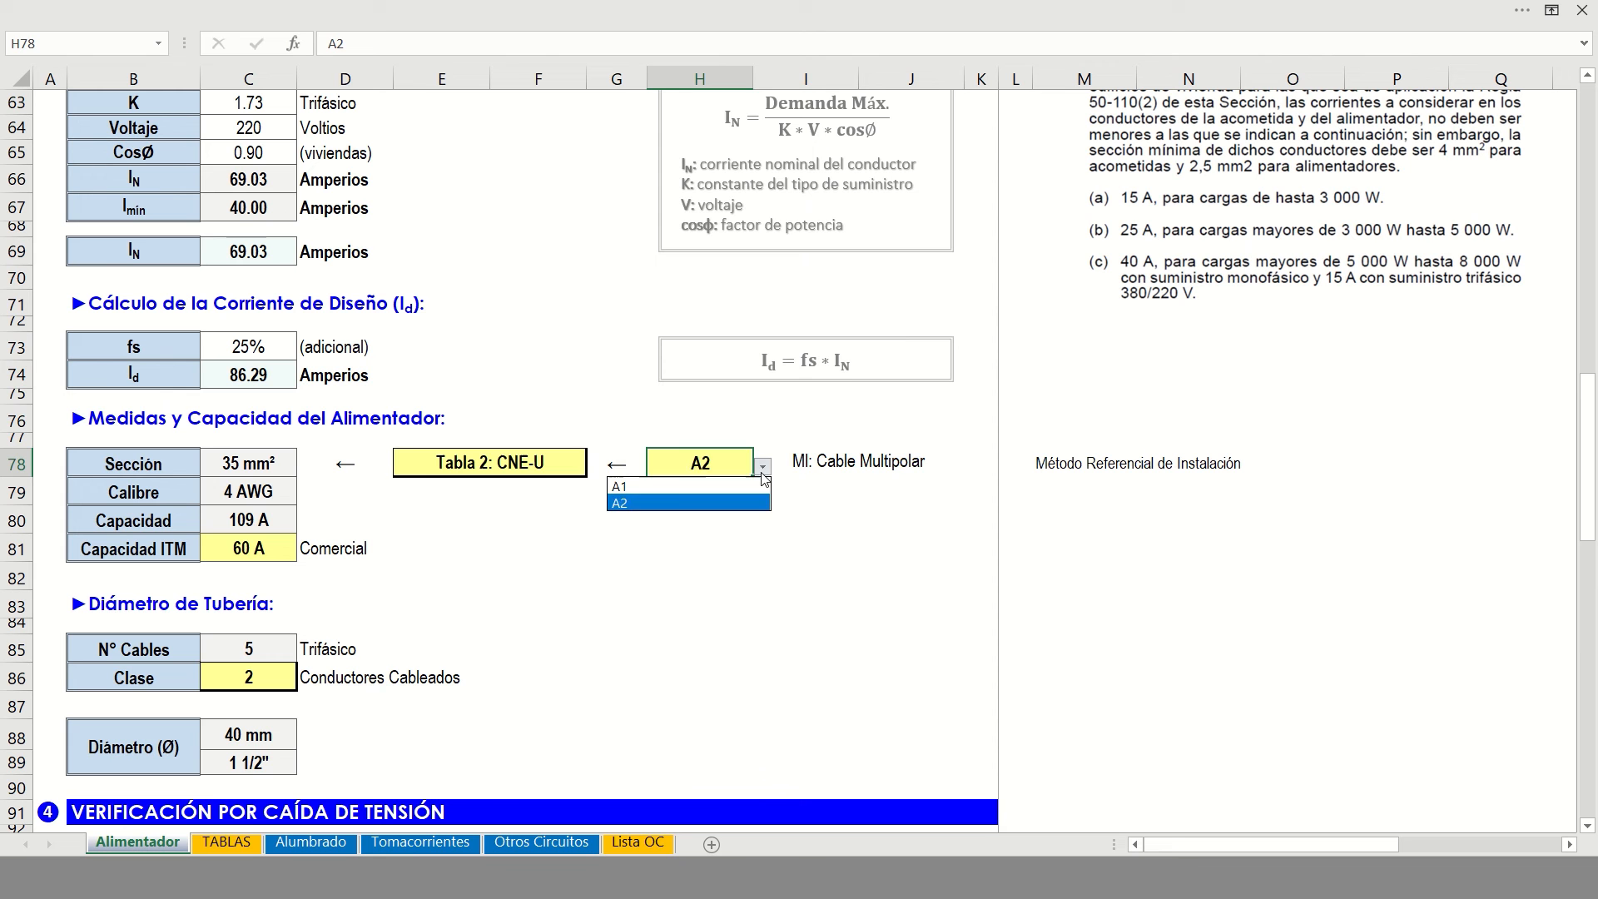
pyautogui.click(683, 487)
pyautogui.click(266, 495)
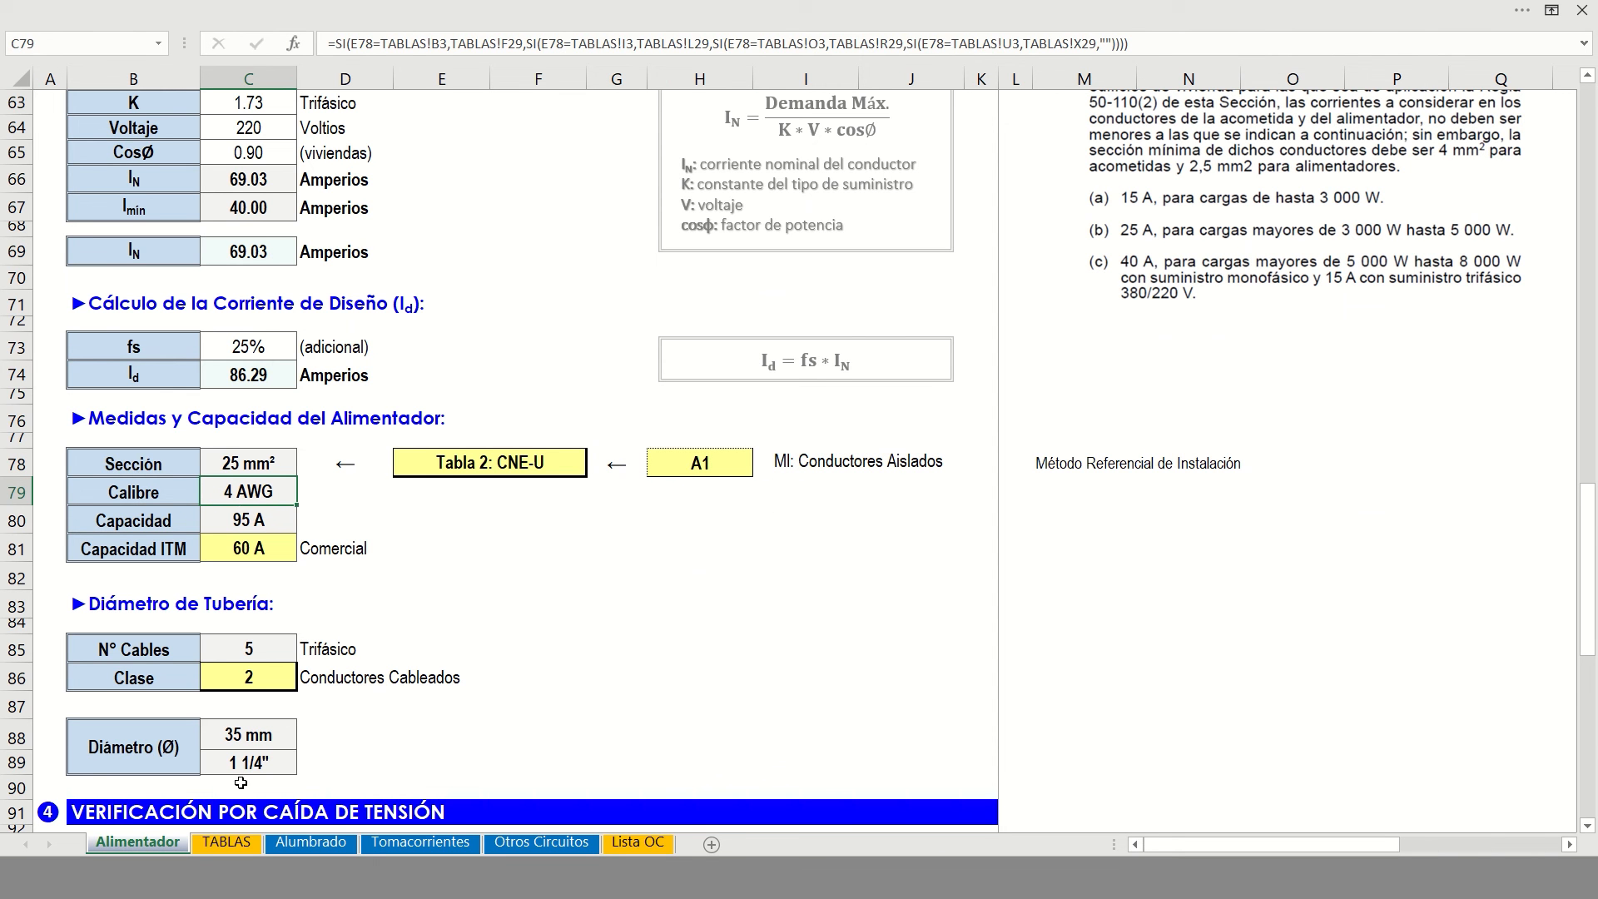
pyautogui.click(209, 532)
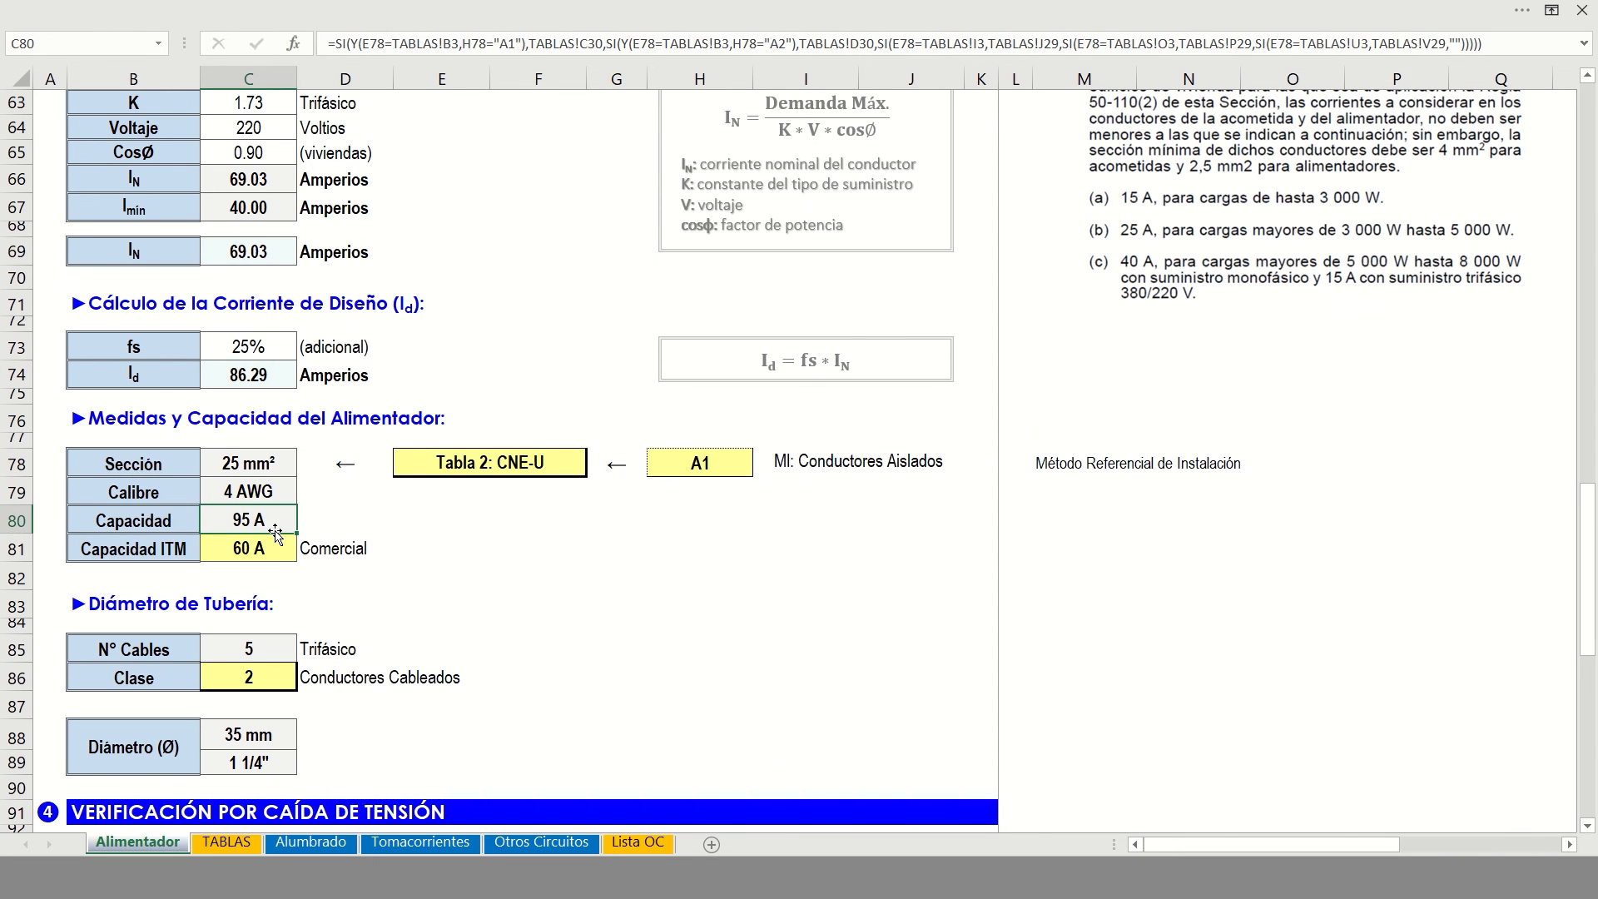
pyautogui.click(227, 841)
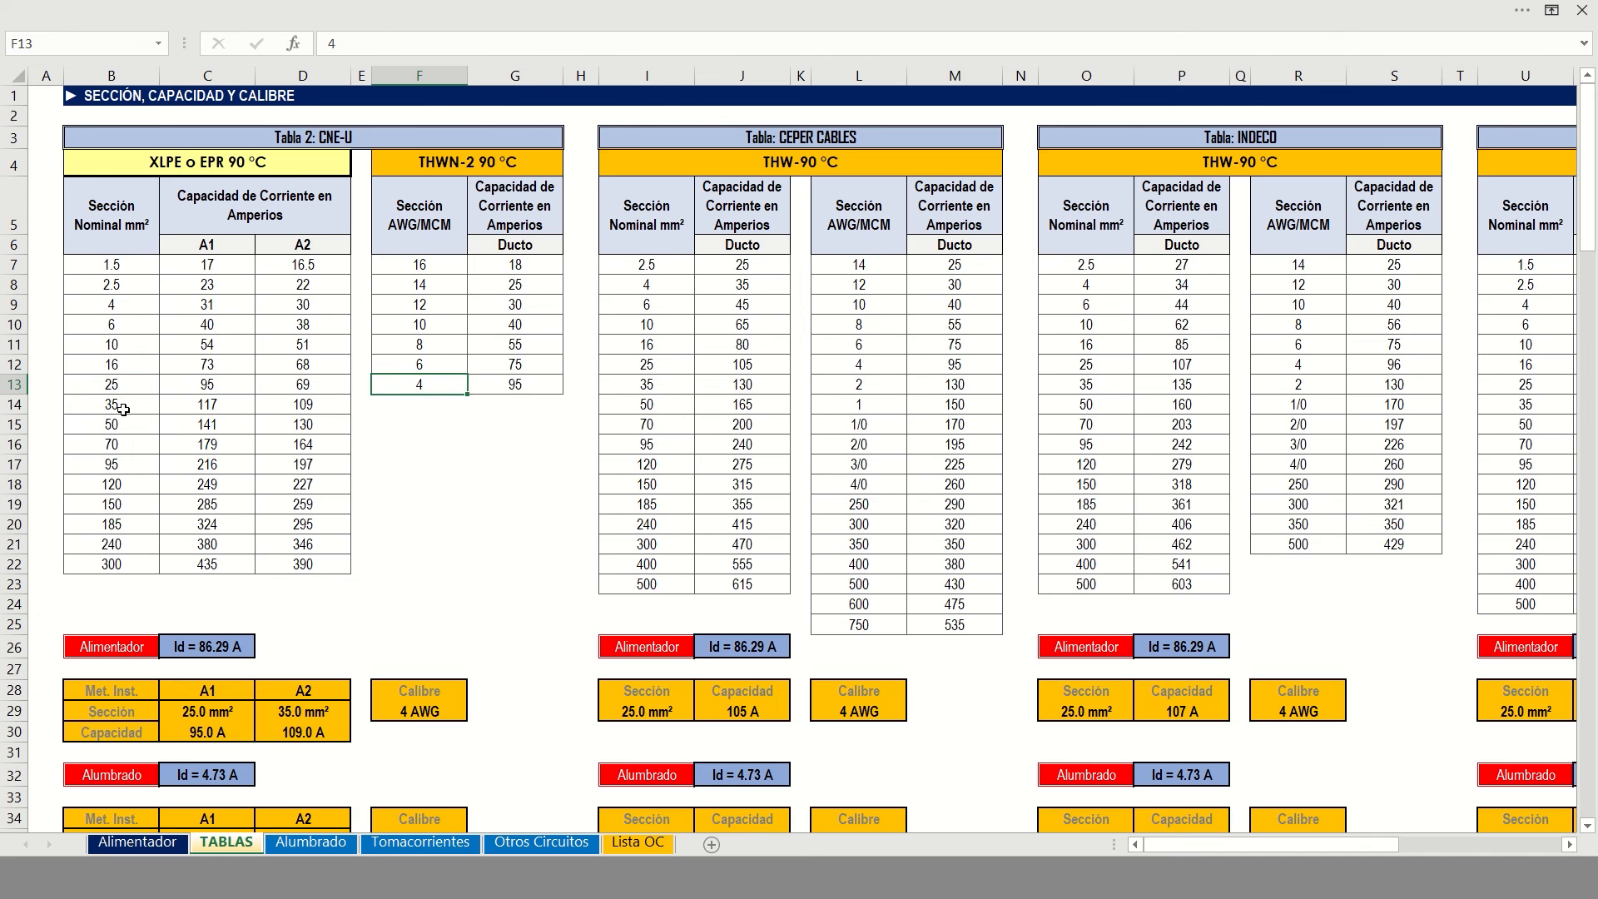
pyautogui.moveTo(107, 388); pyautogui.dragTo(223, 392)
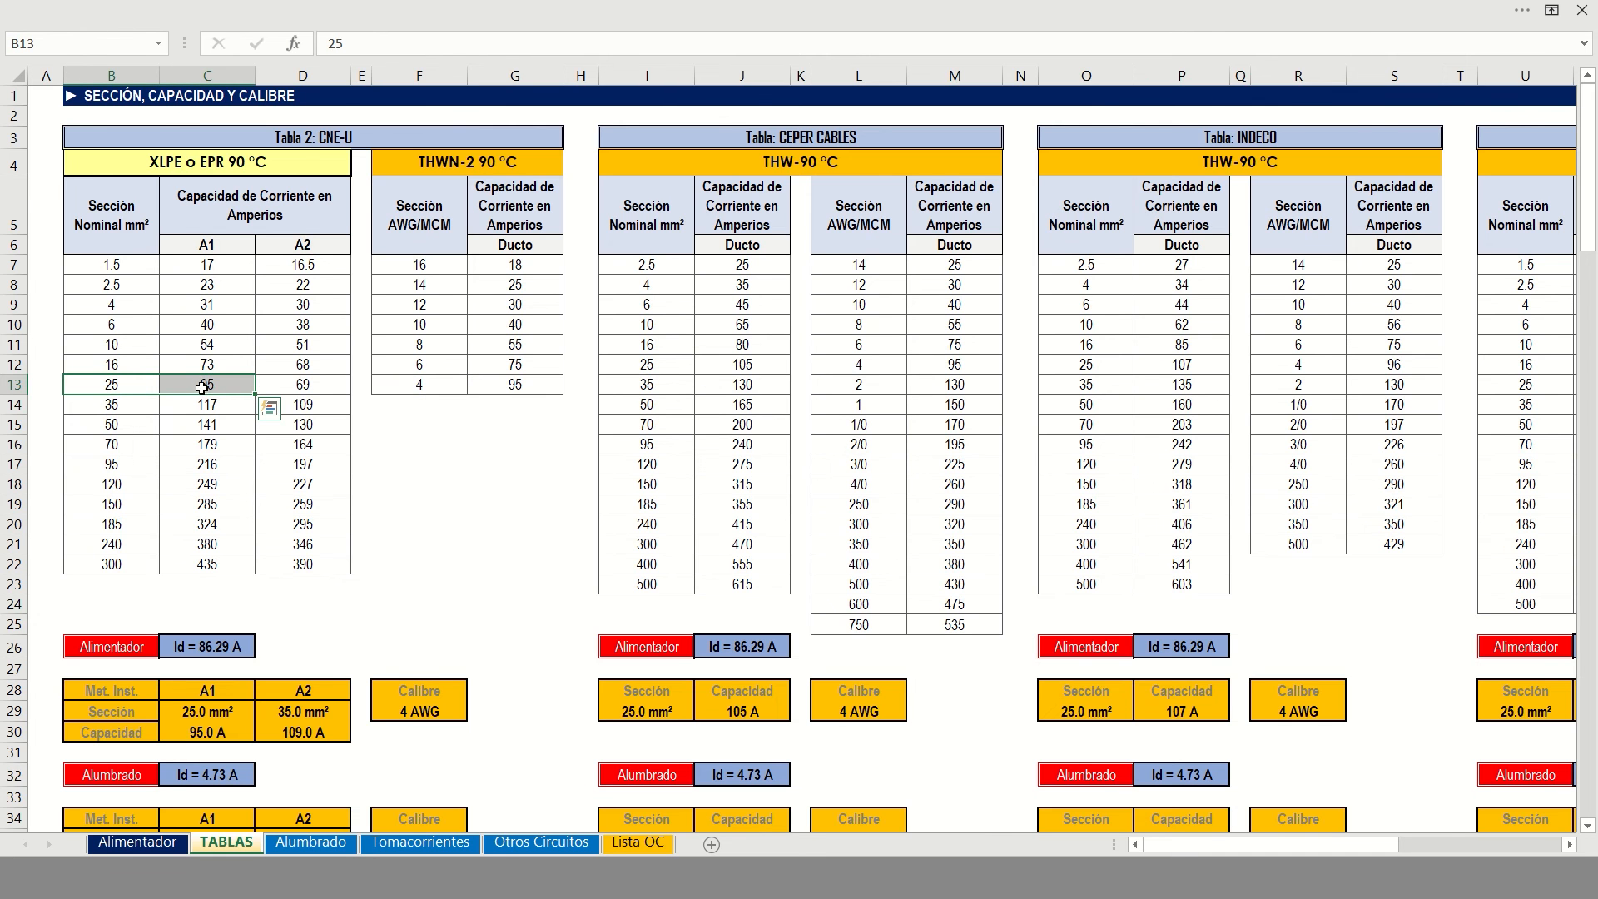
# Set the feeder's Capacidad ITM in C81 of the Alimentador sheet to 95 A
pyautogui.click(138, 841)
pyautogui.click(178, 550)
pyautogui.click(242, 548)
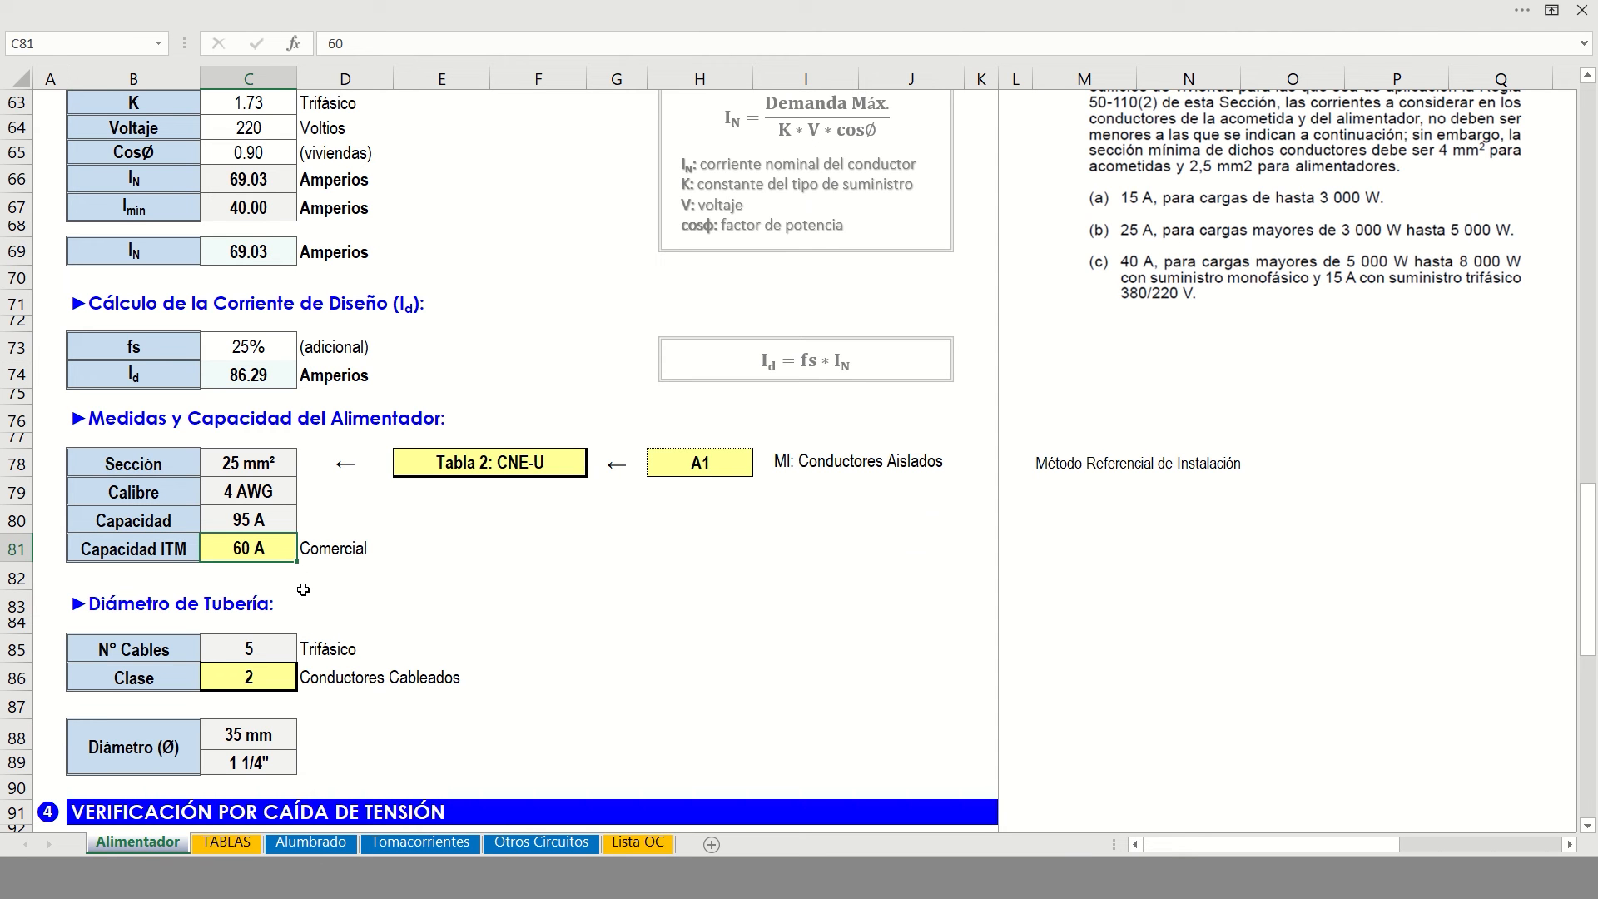
pyautogui.write('95')
pyautogui.press('Return')
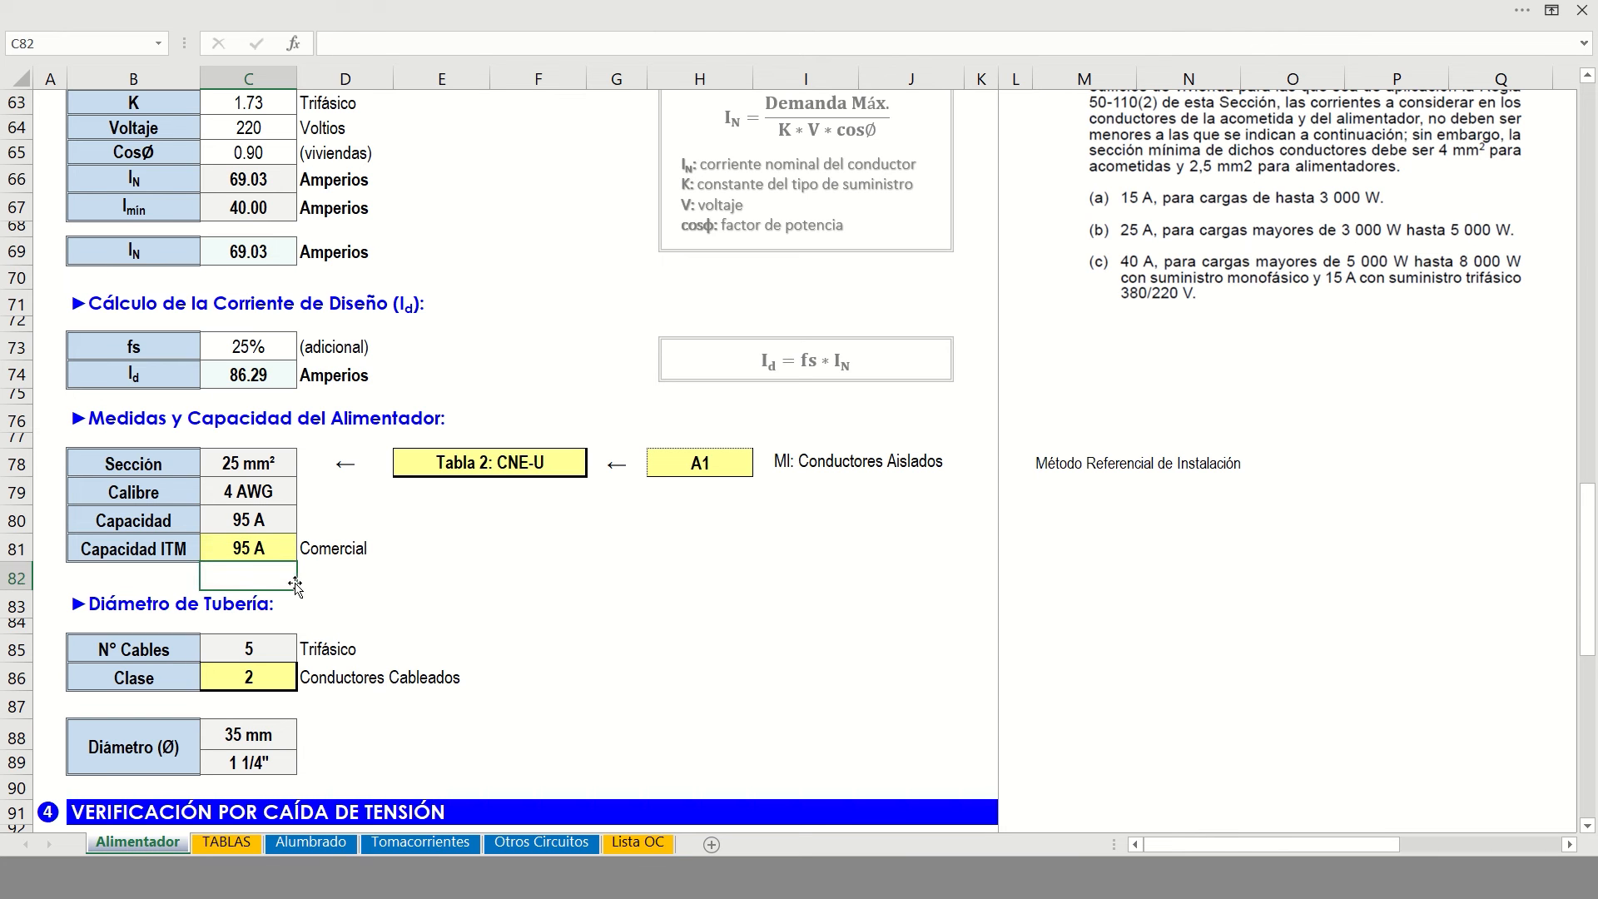
pyautogui.click(165, 550)
pyautogui.click(274, 552)
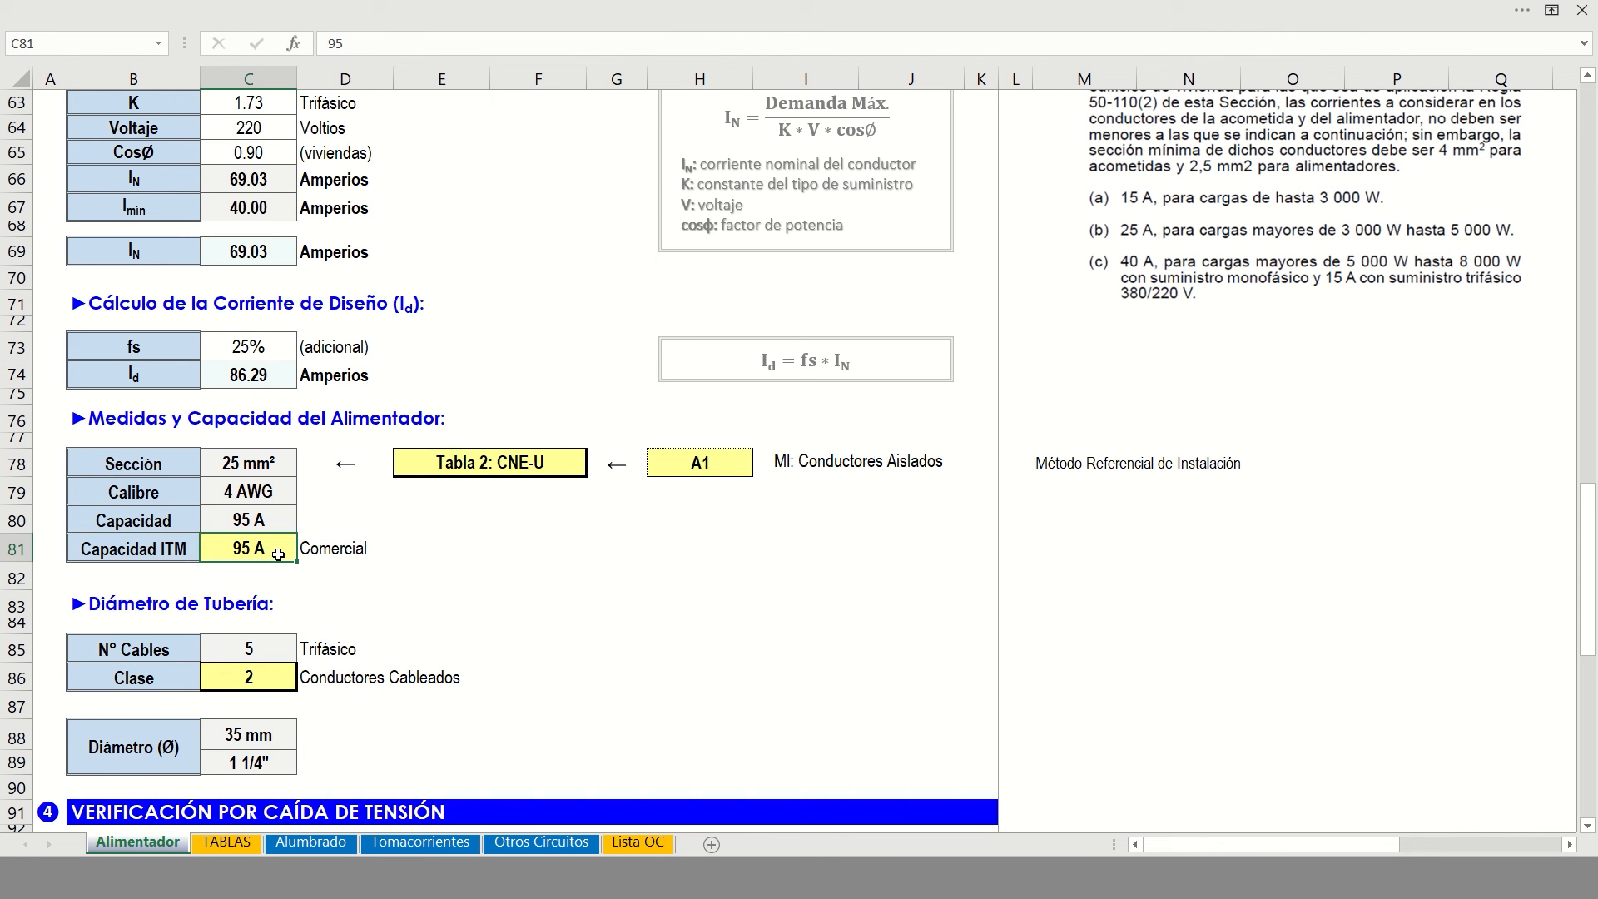
# Choose Tabla: INDECO as the conductor table in E78 and compare the feeder's section and capacity with that table on TABLAS
pyautogui.click(576, 454)
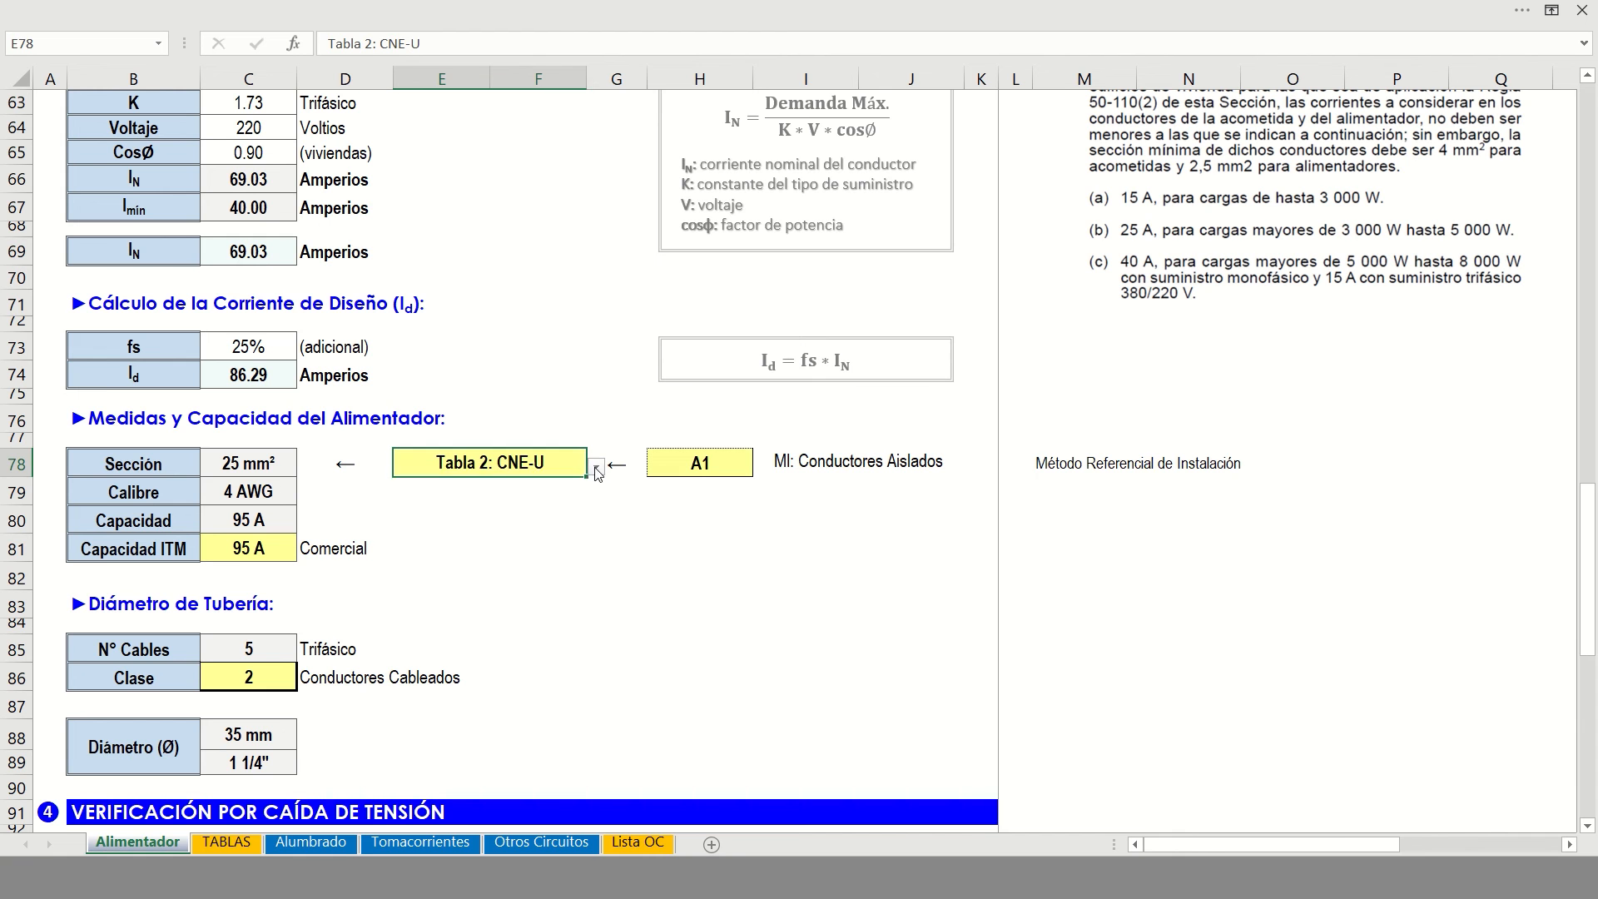
pyautogui.click(598, 471)
pyautogui.click(422, 521)
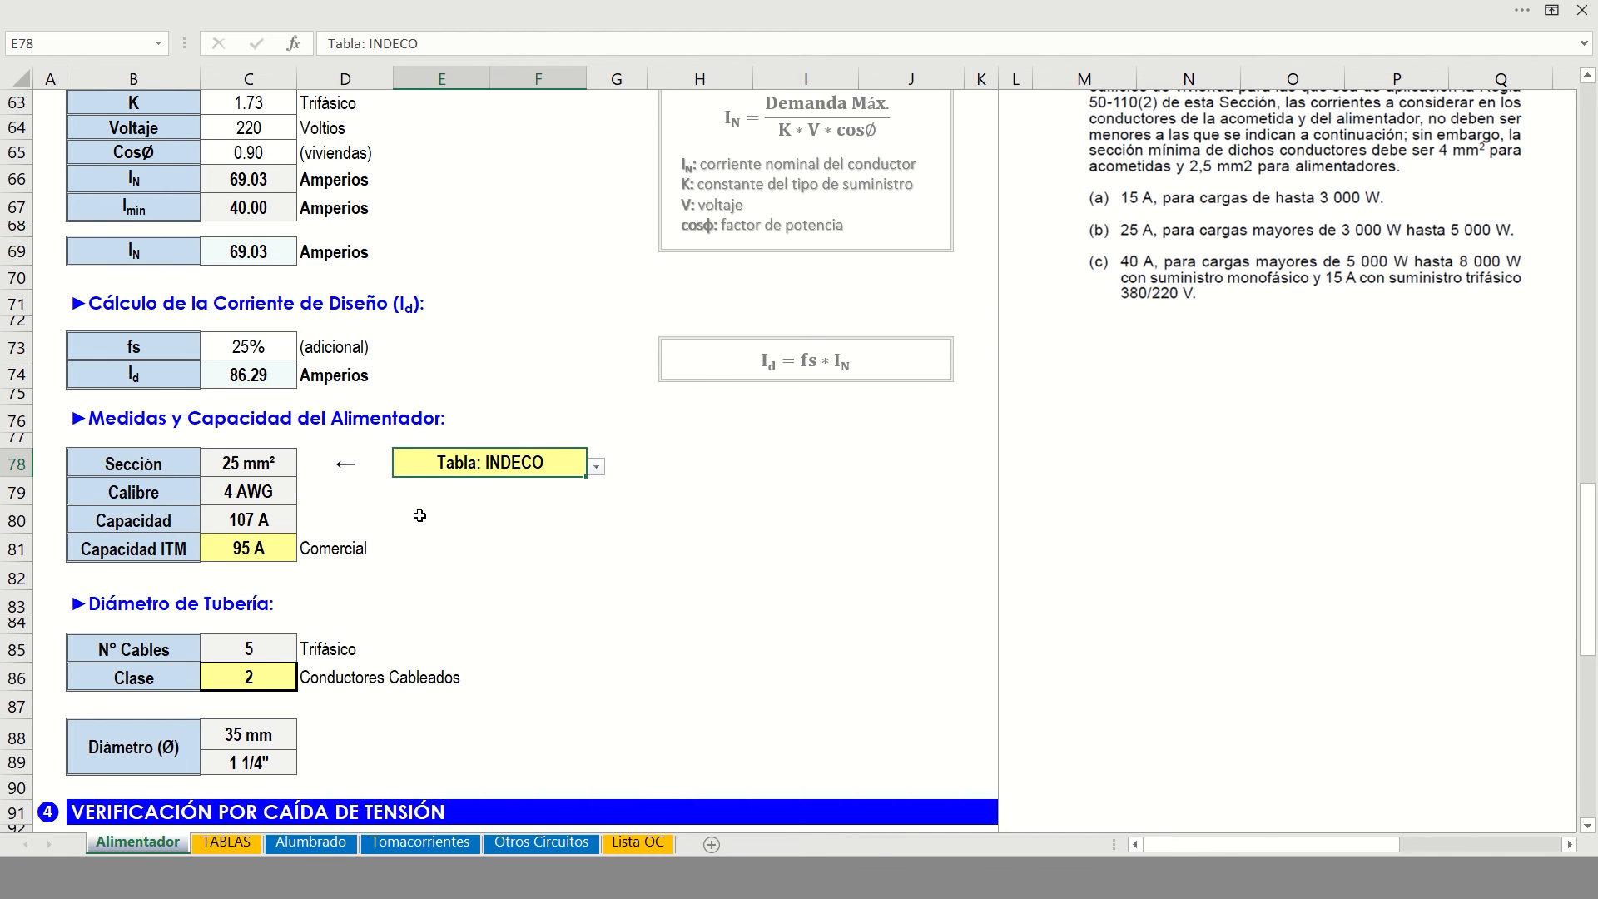
pyautogui.click(227, 842)
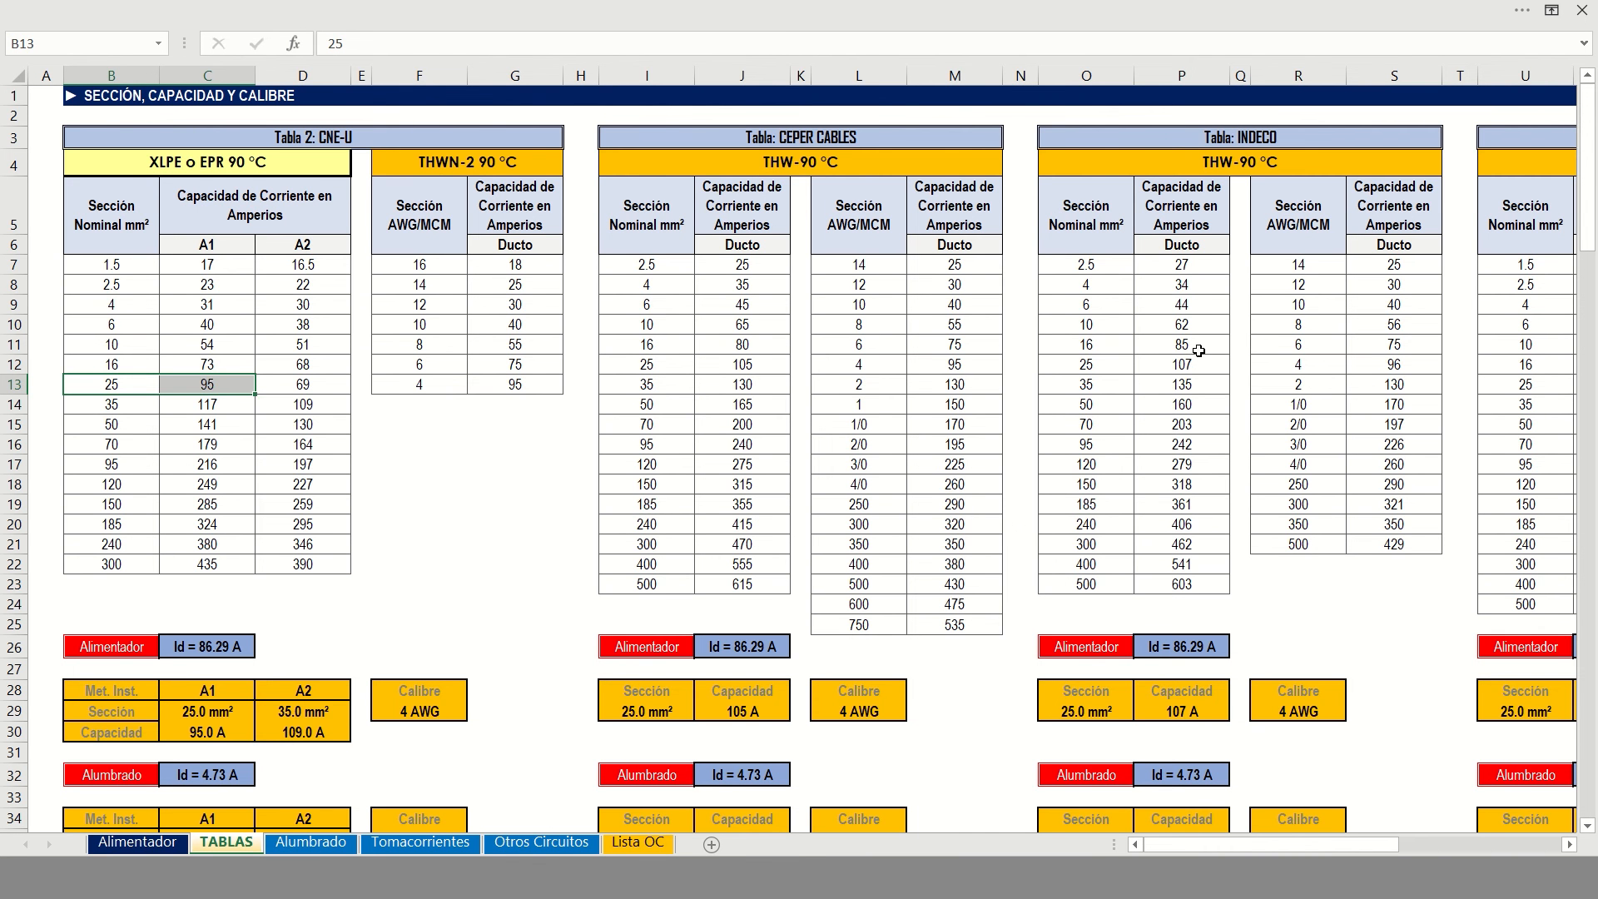
pyautogui.click(1115, 360)
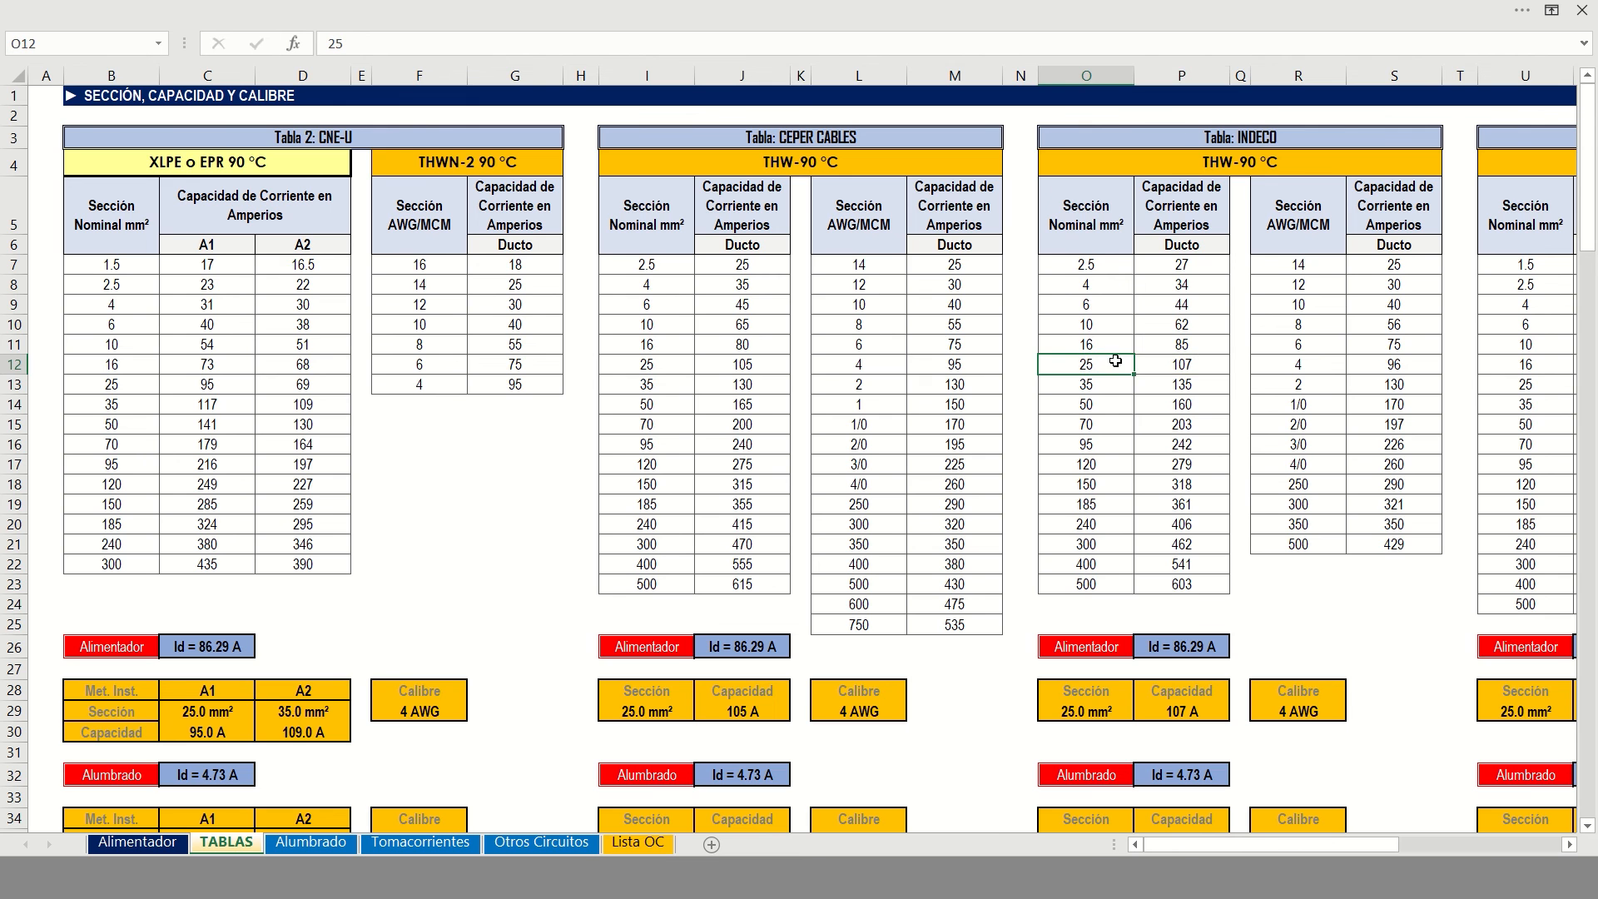
pyautogui.click(137, 843)
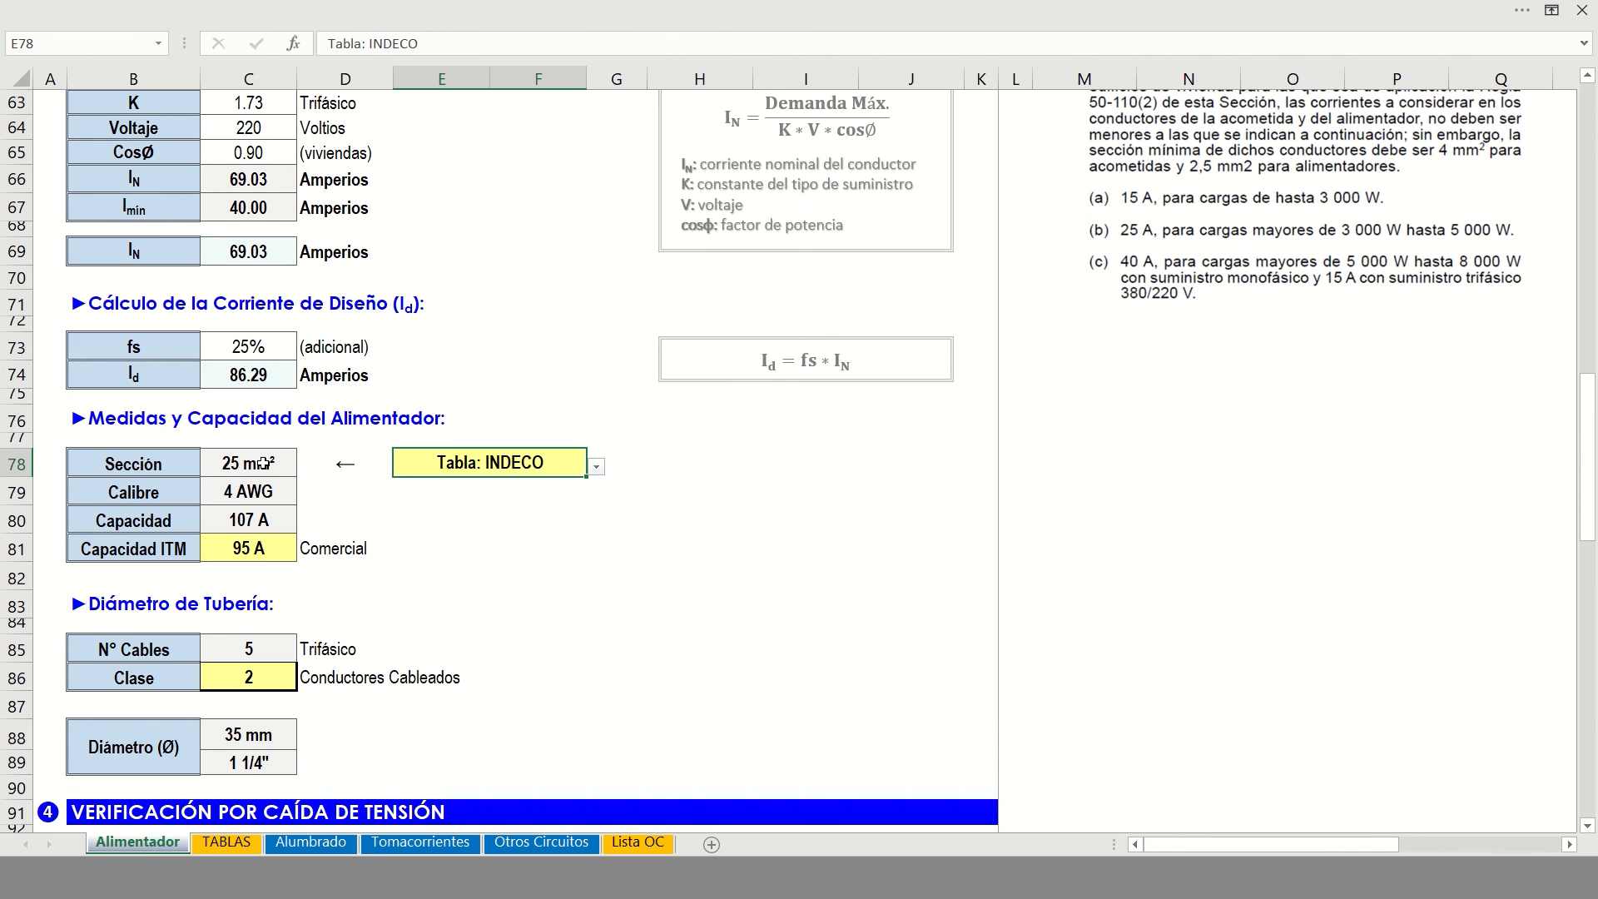
pyautogui.click(146, 512)
pyautogui.click(264, 521)
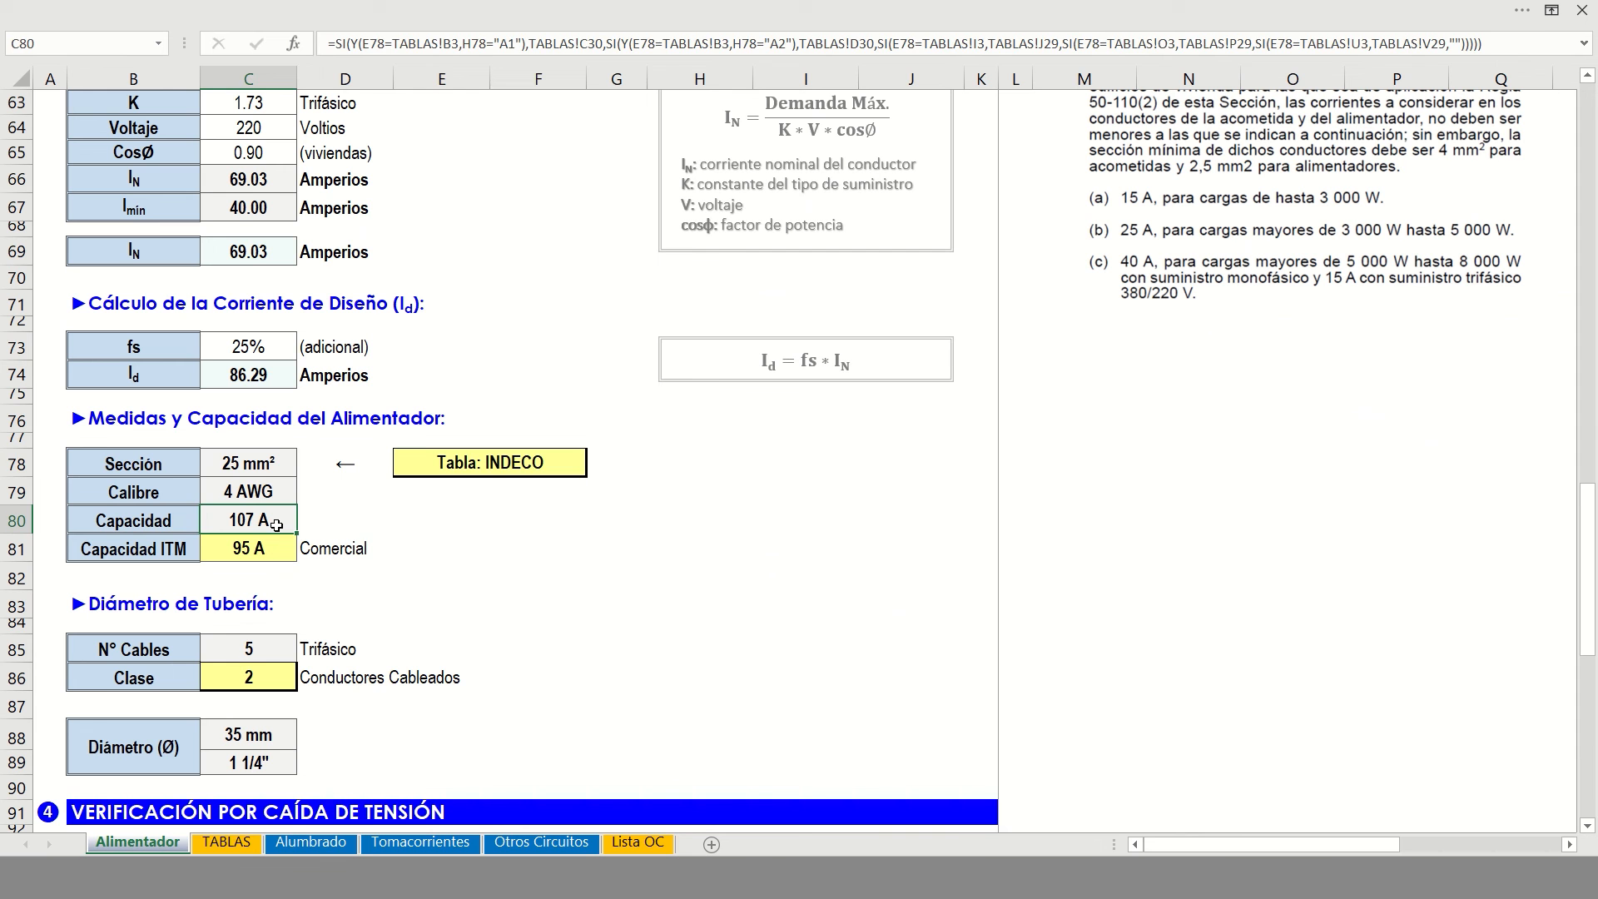
# Choose Tabla: CEPER CABLES in E78 and check the feeder's section and capacity against that table on TABLAS
pyautogui.click(489, 463)
pyautogui.click(597, 467)
pyautogui.click(454, 501)
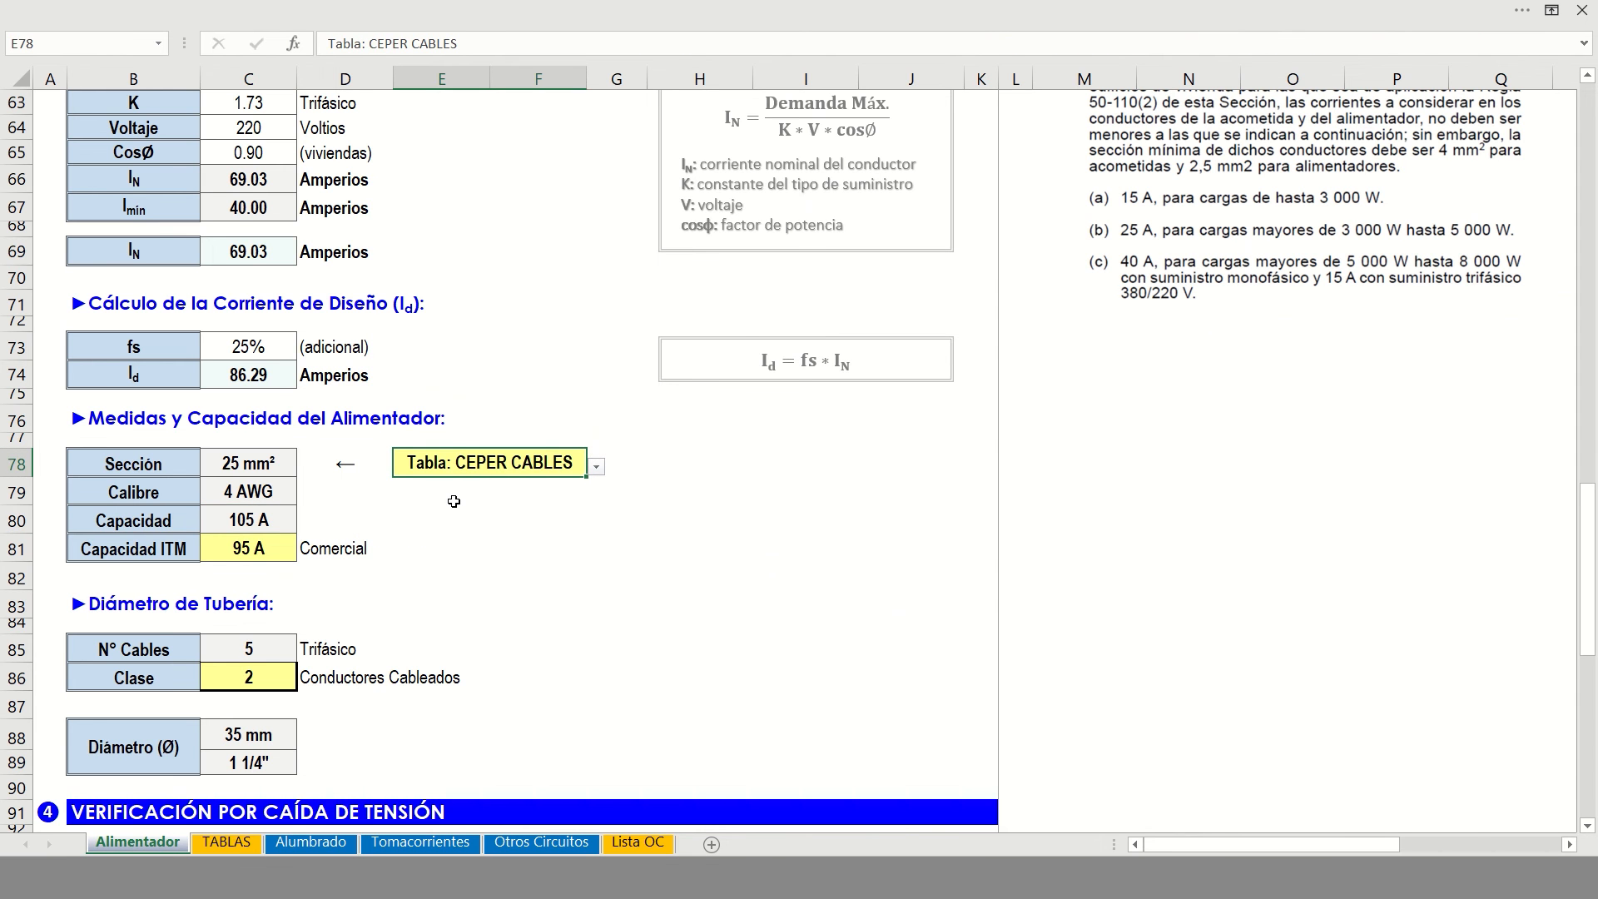
pyautogui.click(231, 843)
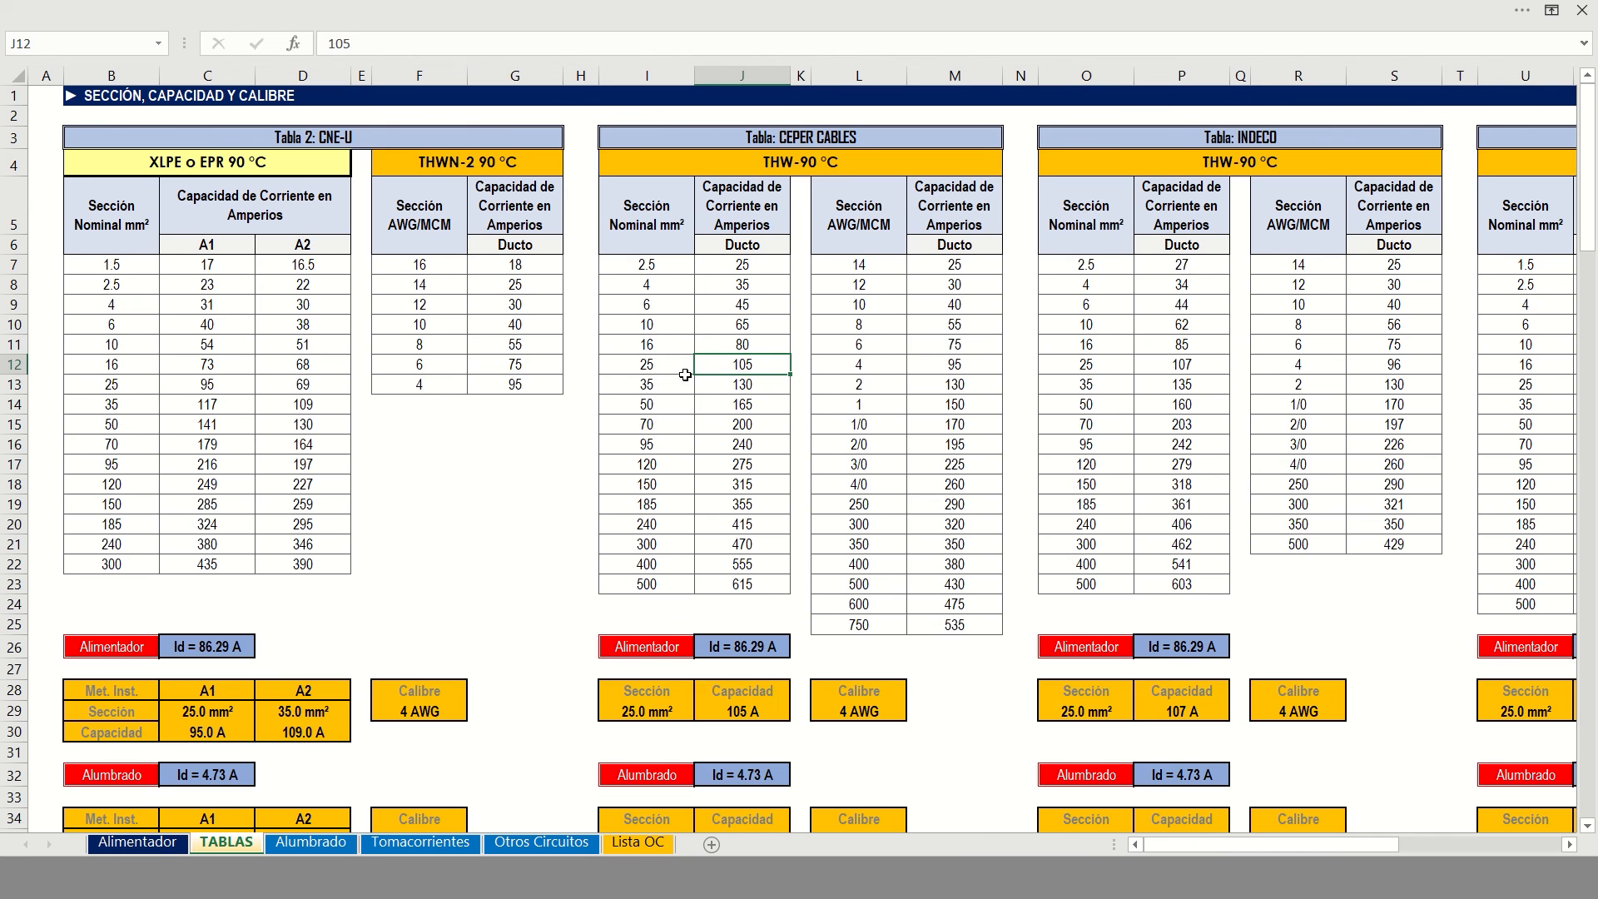
pyautogui.click(662, 367)
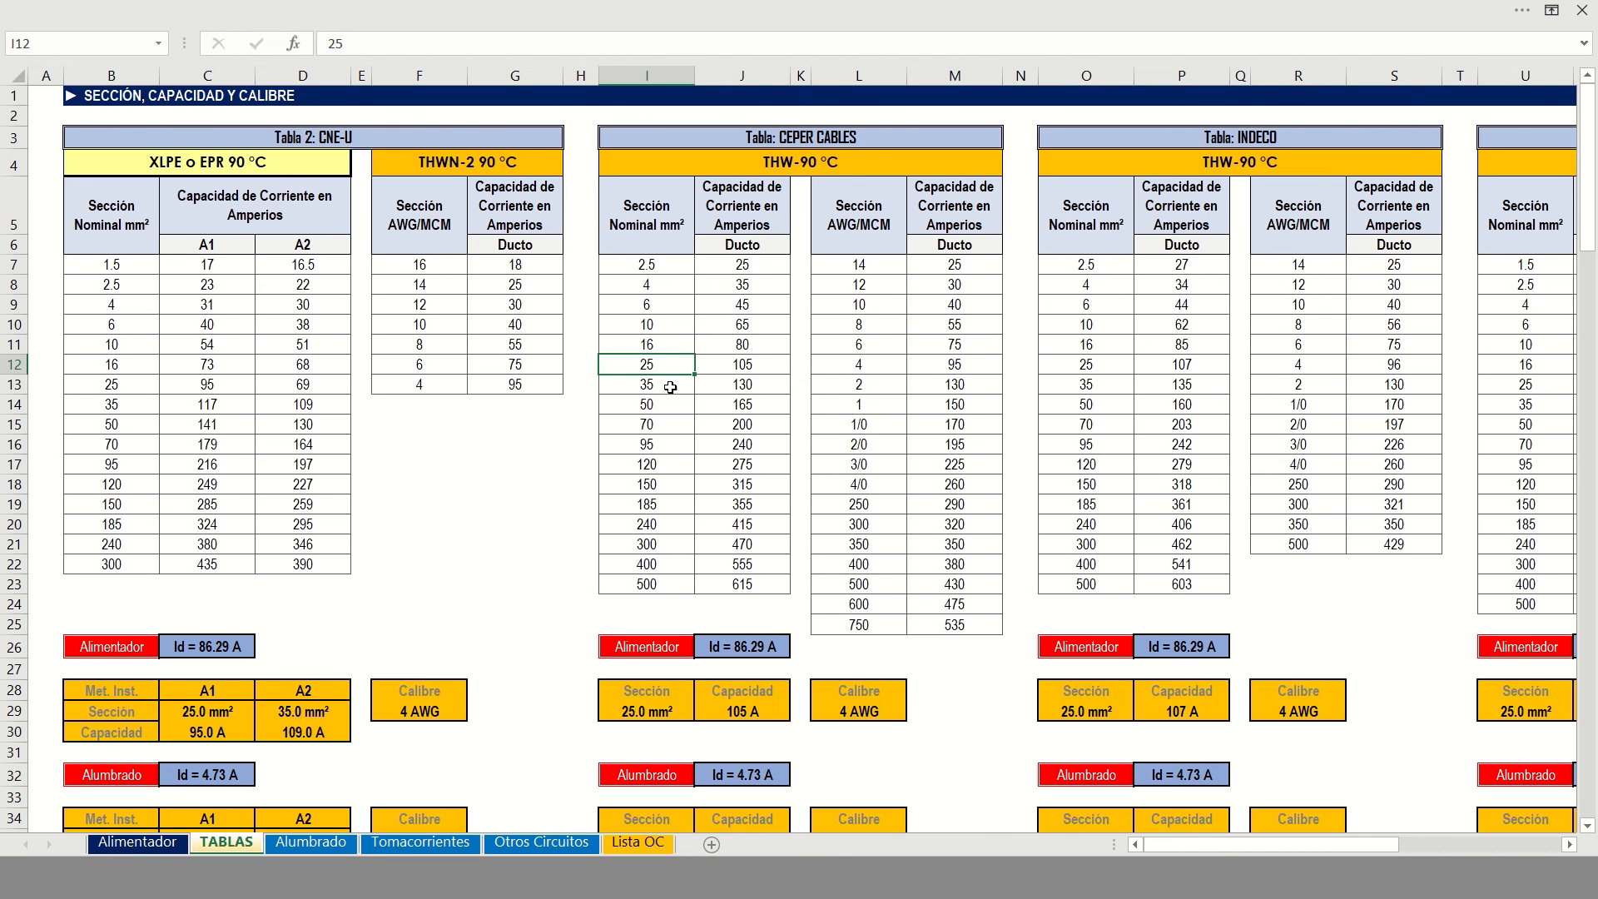
# Change the feeder's conductor table in E78 of the Alimentador sheet to Tabla: CELSA
pyautogui.click(154, 844)
pyautogui.click(597, 467)
pyautogui.click(449, 539)
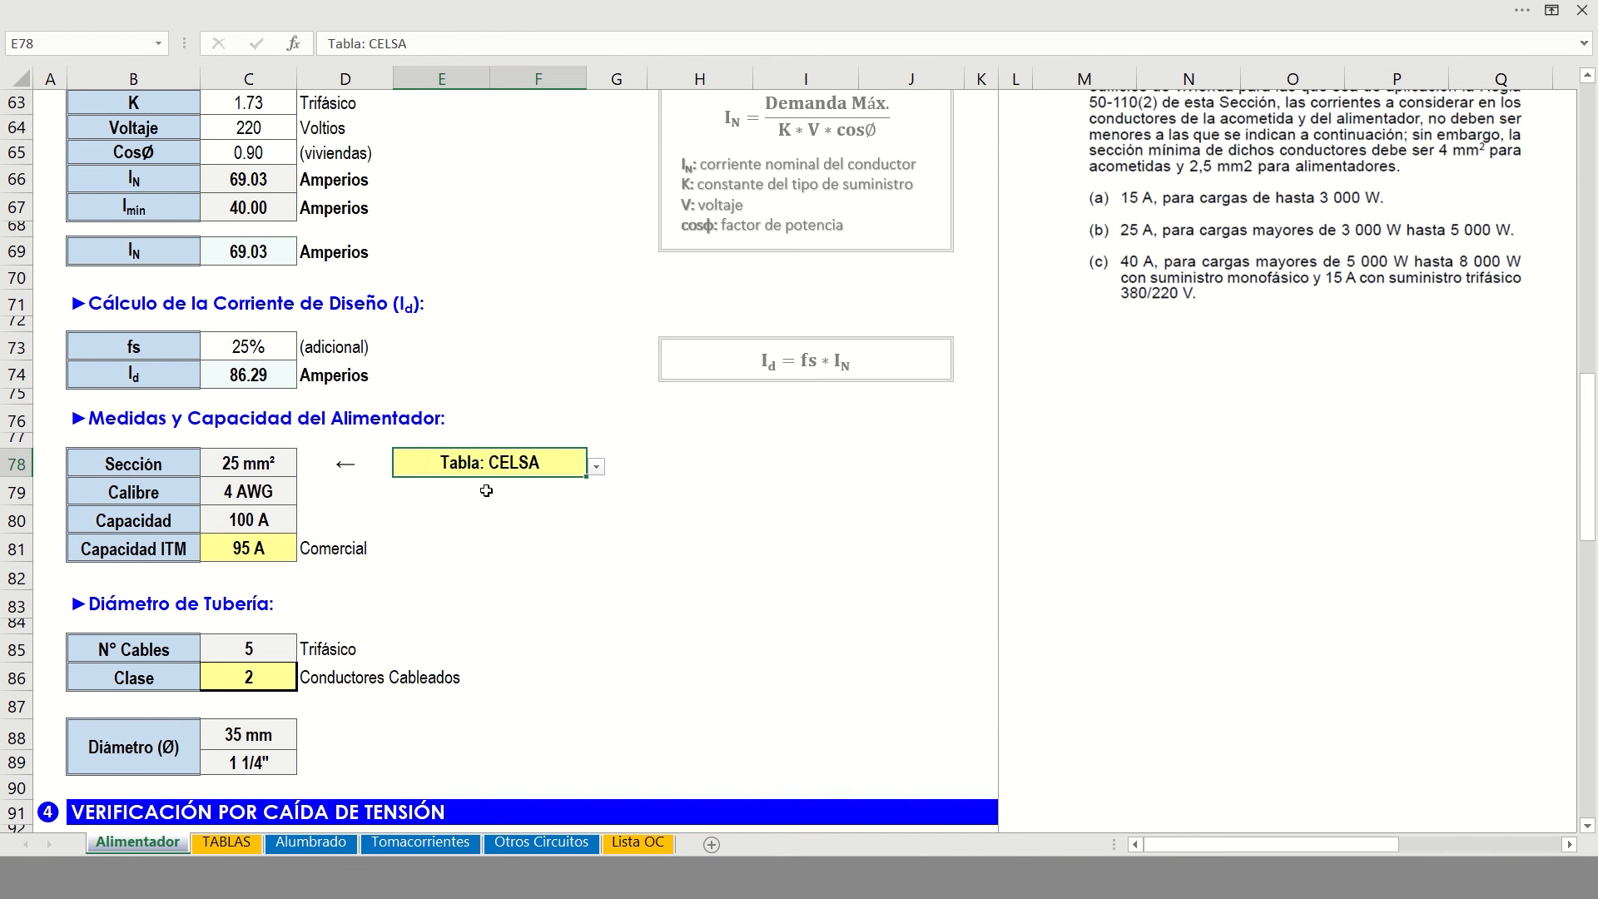
# Change the feeder's conductor table in E78 to Tabla 2: CNE-U and check the installation method in H78
pyautogui.click(598, 470)
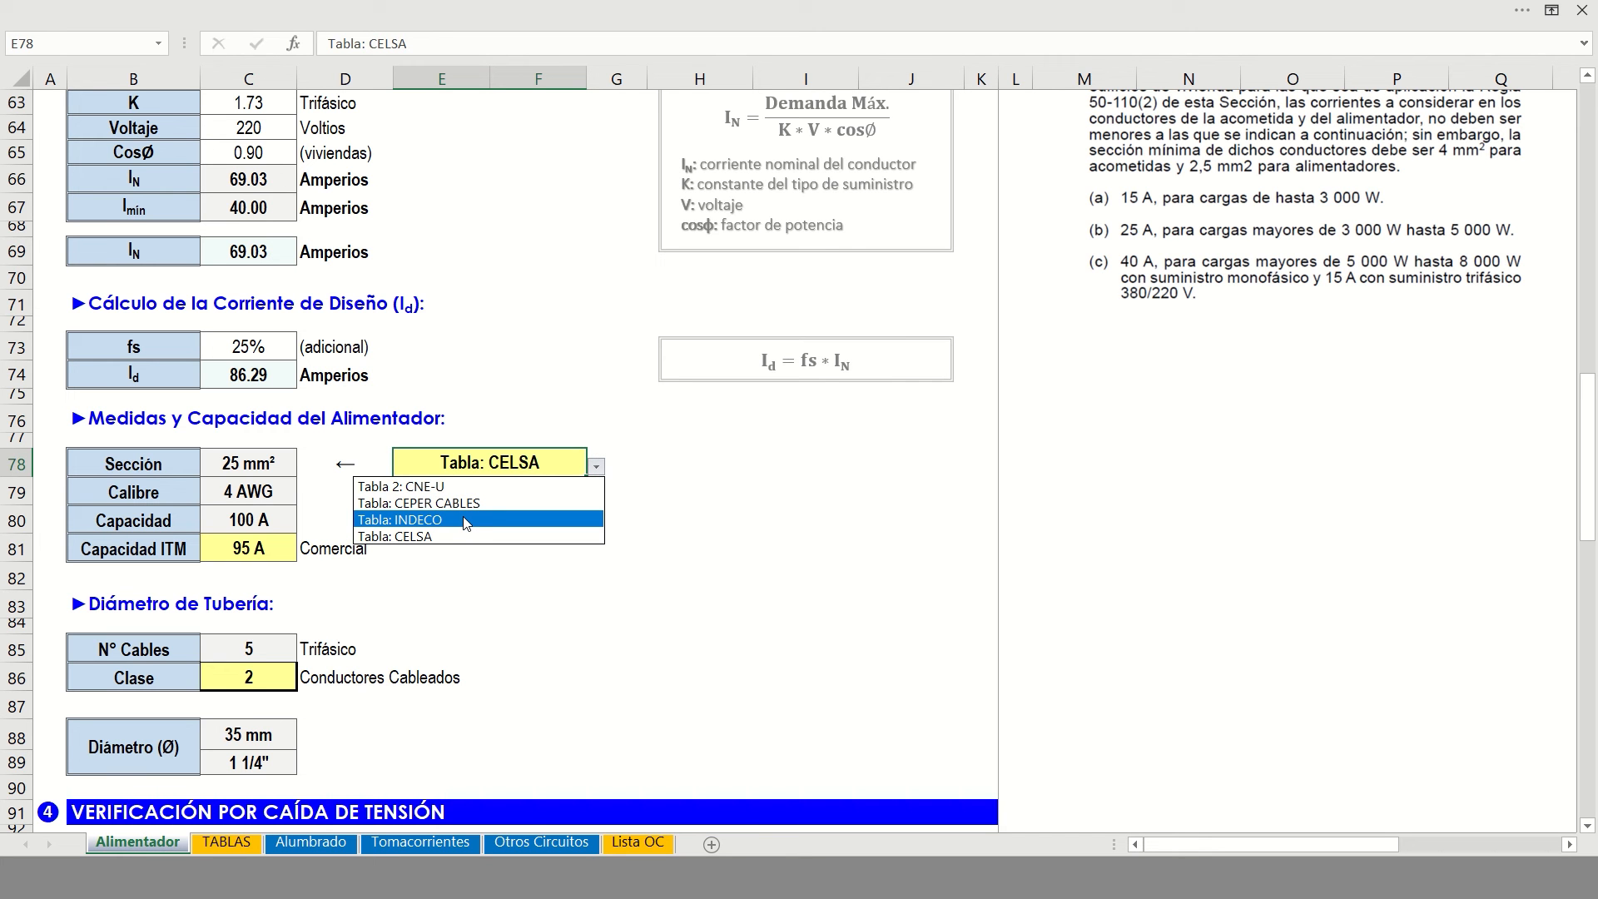
pyautogui.click(422, 489)
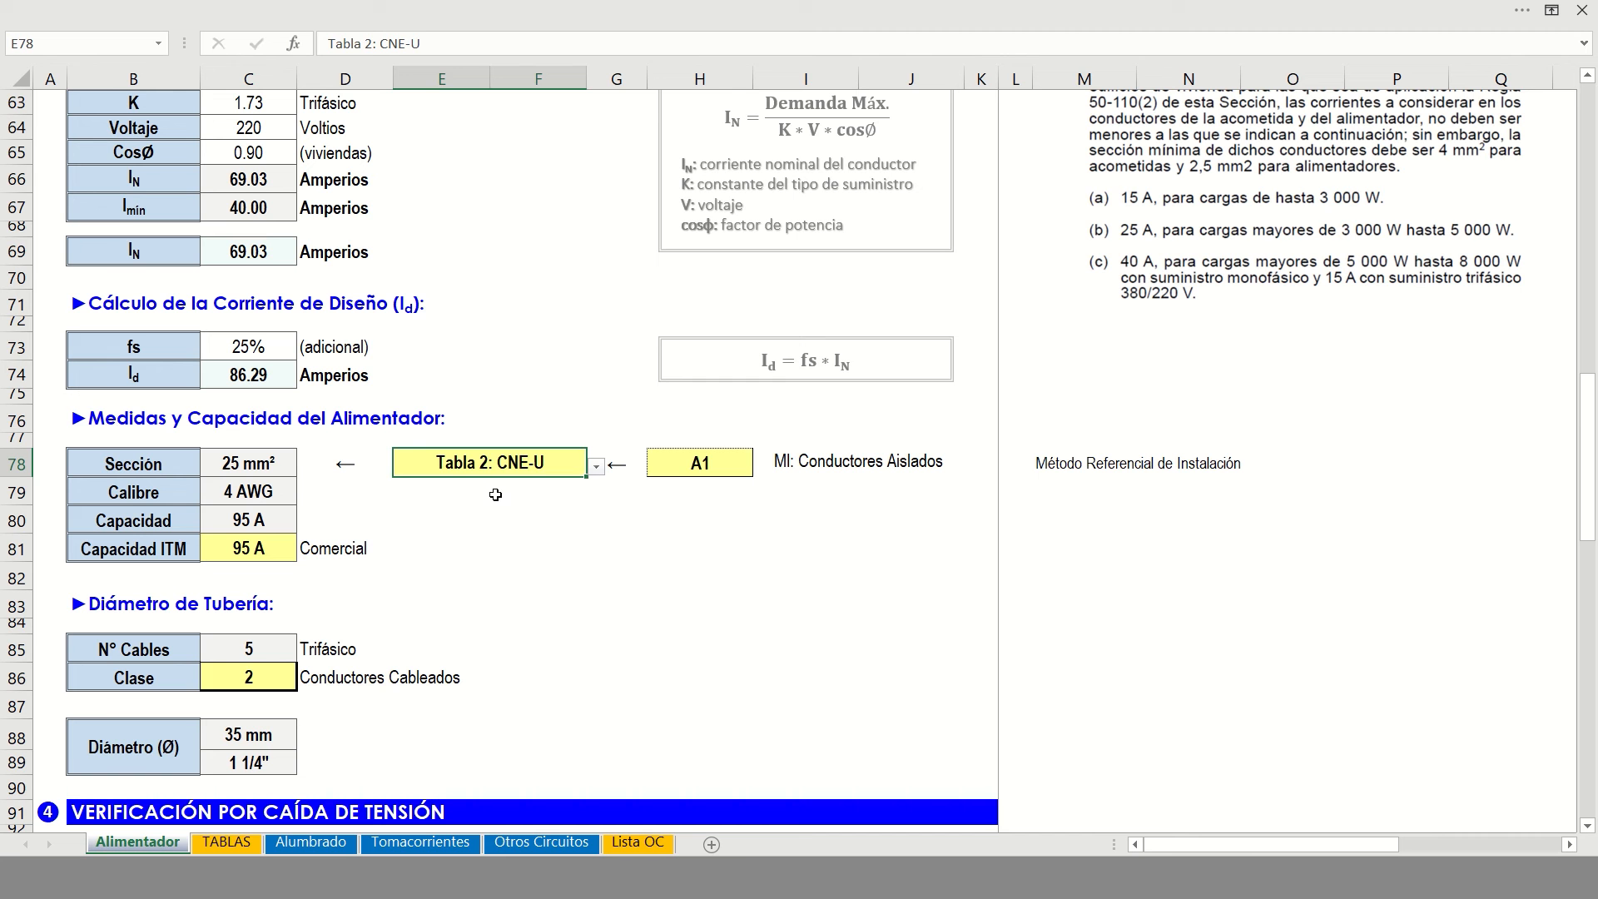
pyautogui.click(717, 476)
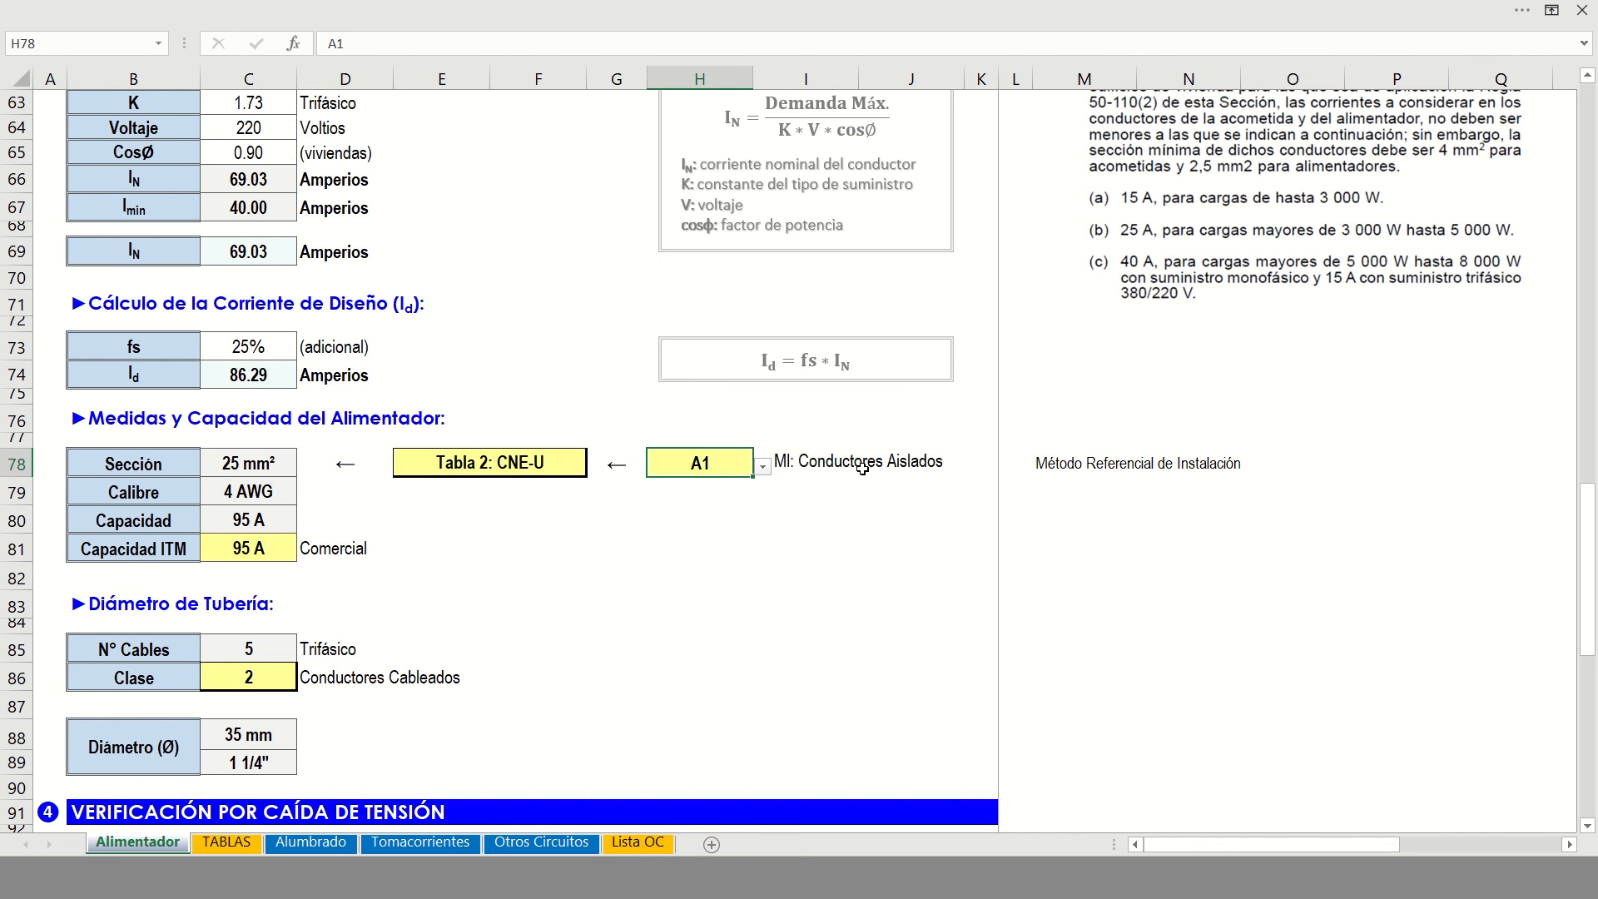
# Examine the N° Cables formula in C85 under Diámetro de Tubería and the supply type beside it
pyautogui.scroll(-2, 868, 476)
pyautogui.click(102, 462)
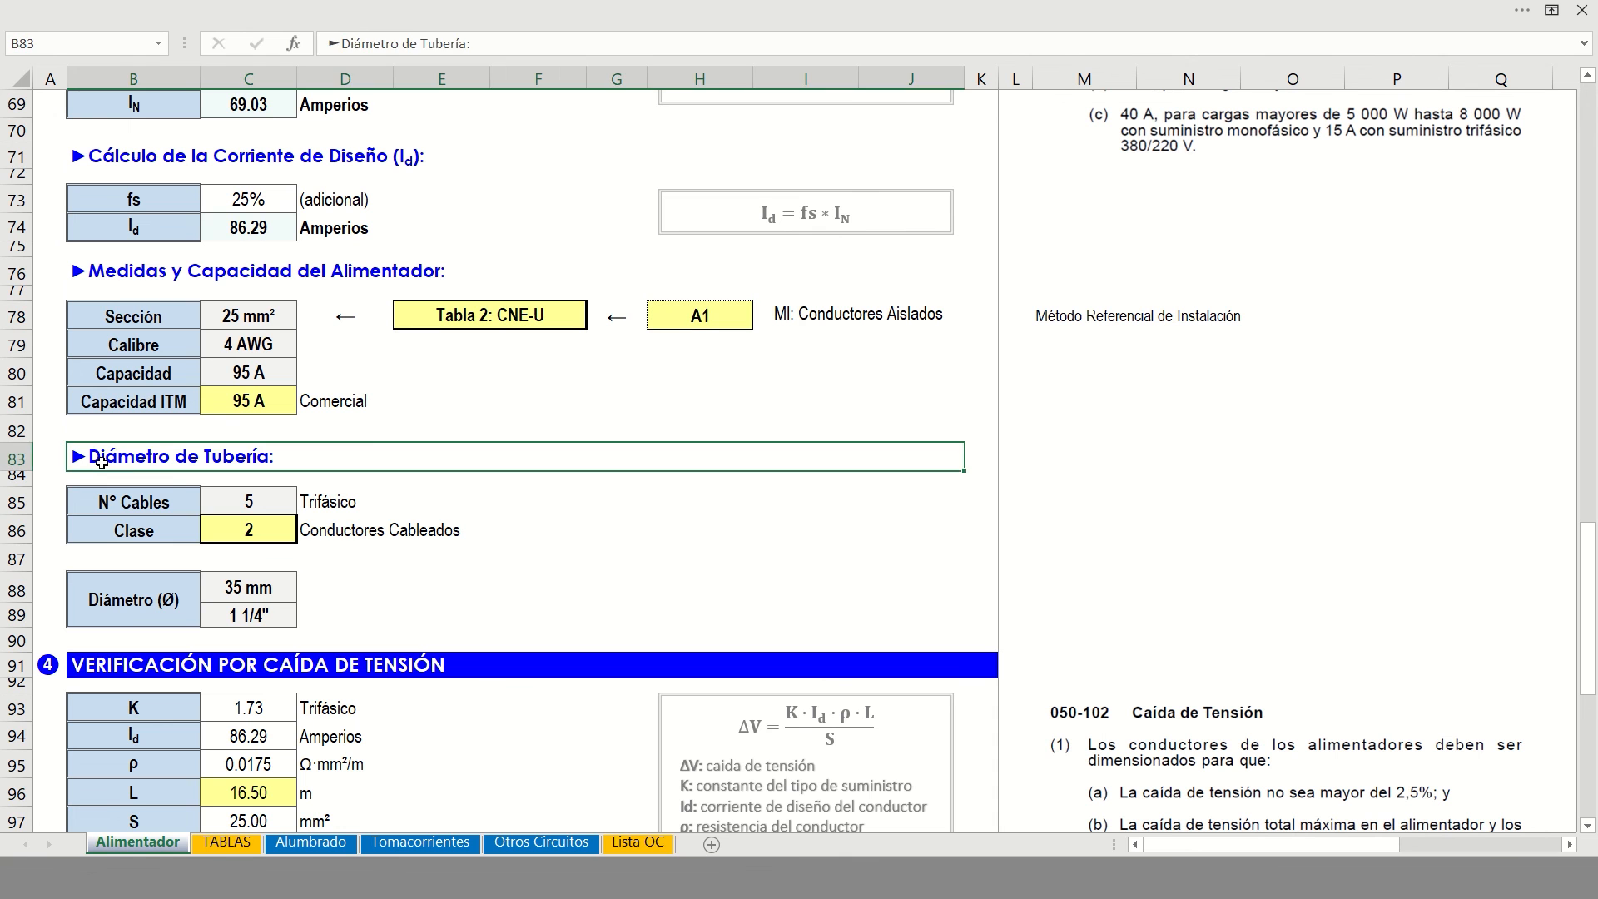
pyautogui.click(141, 503)
pyautogui.click(231, 505)
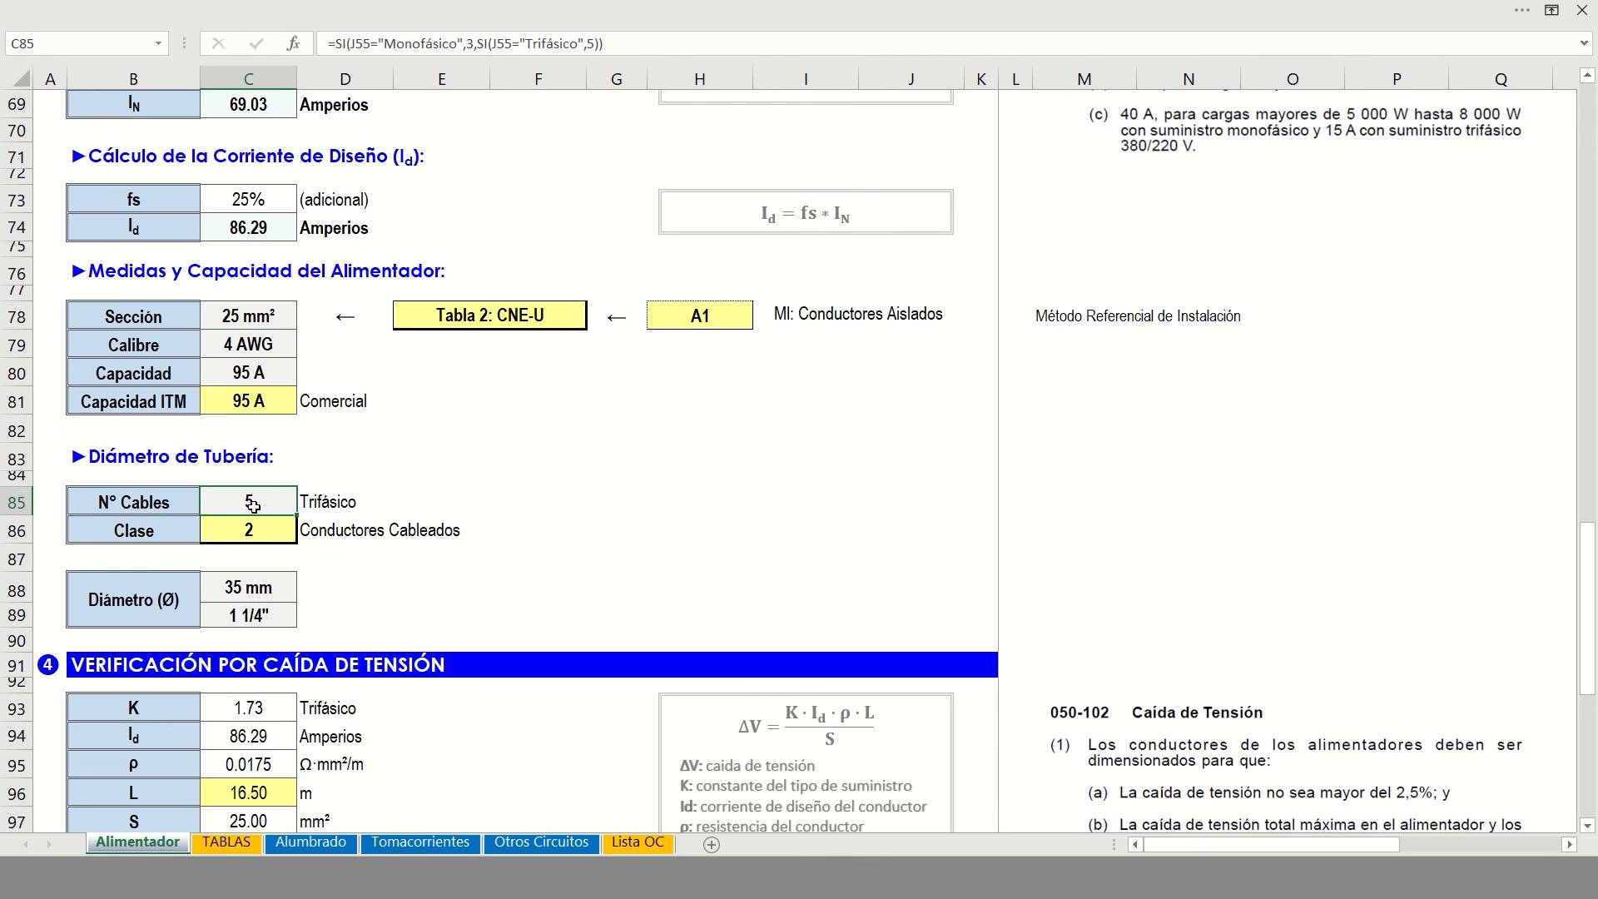
pyautogui.click(324, 504)
pyautogui.click(236, 503)
pyautogui.click(359, 505)
pyautogui.click(258, 503)
# Switch the conductor Clase in C86 to 1 and return it to 2
pyautogui.click(232, 529)
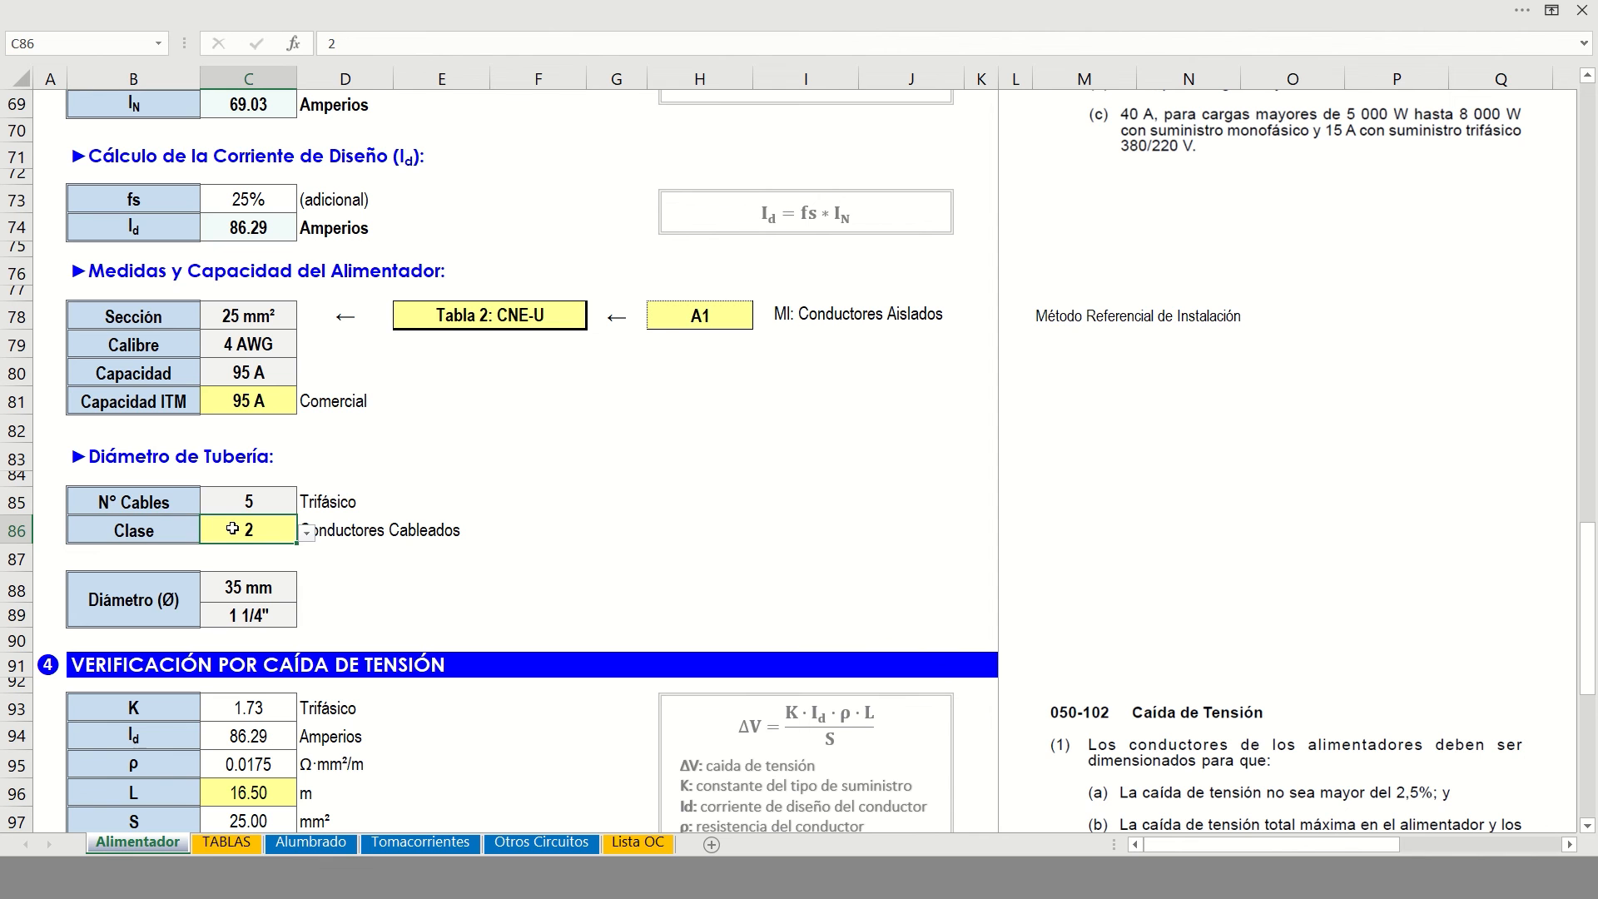
pyautogui.click(308, 533)
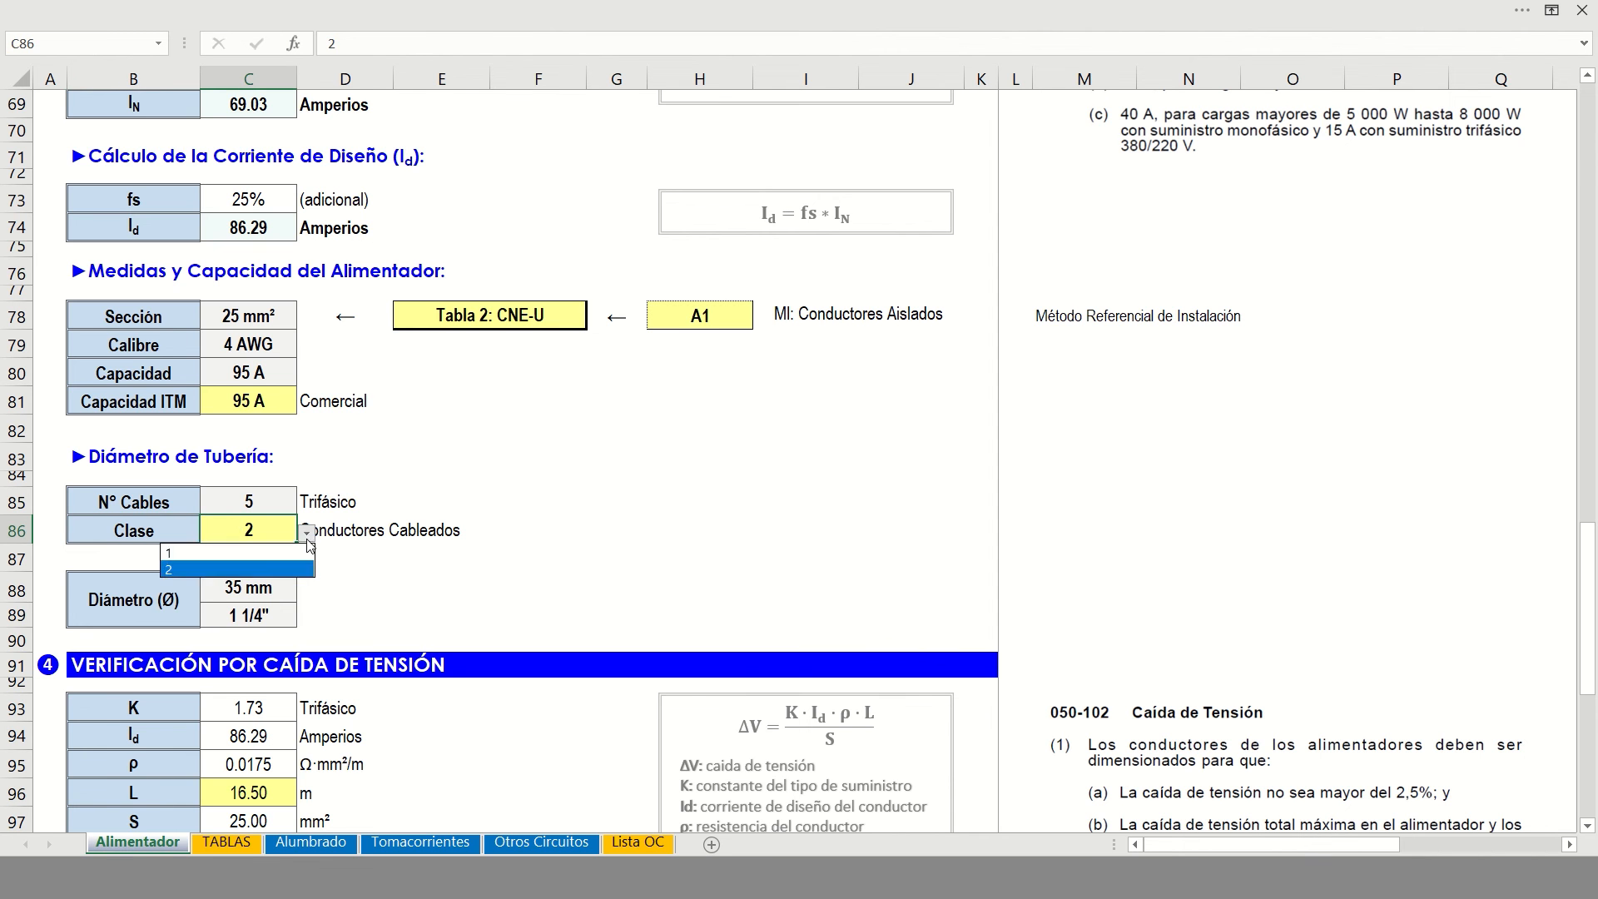
pyautogui.click(251, 553)
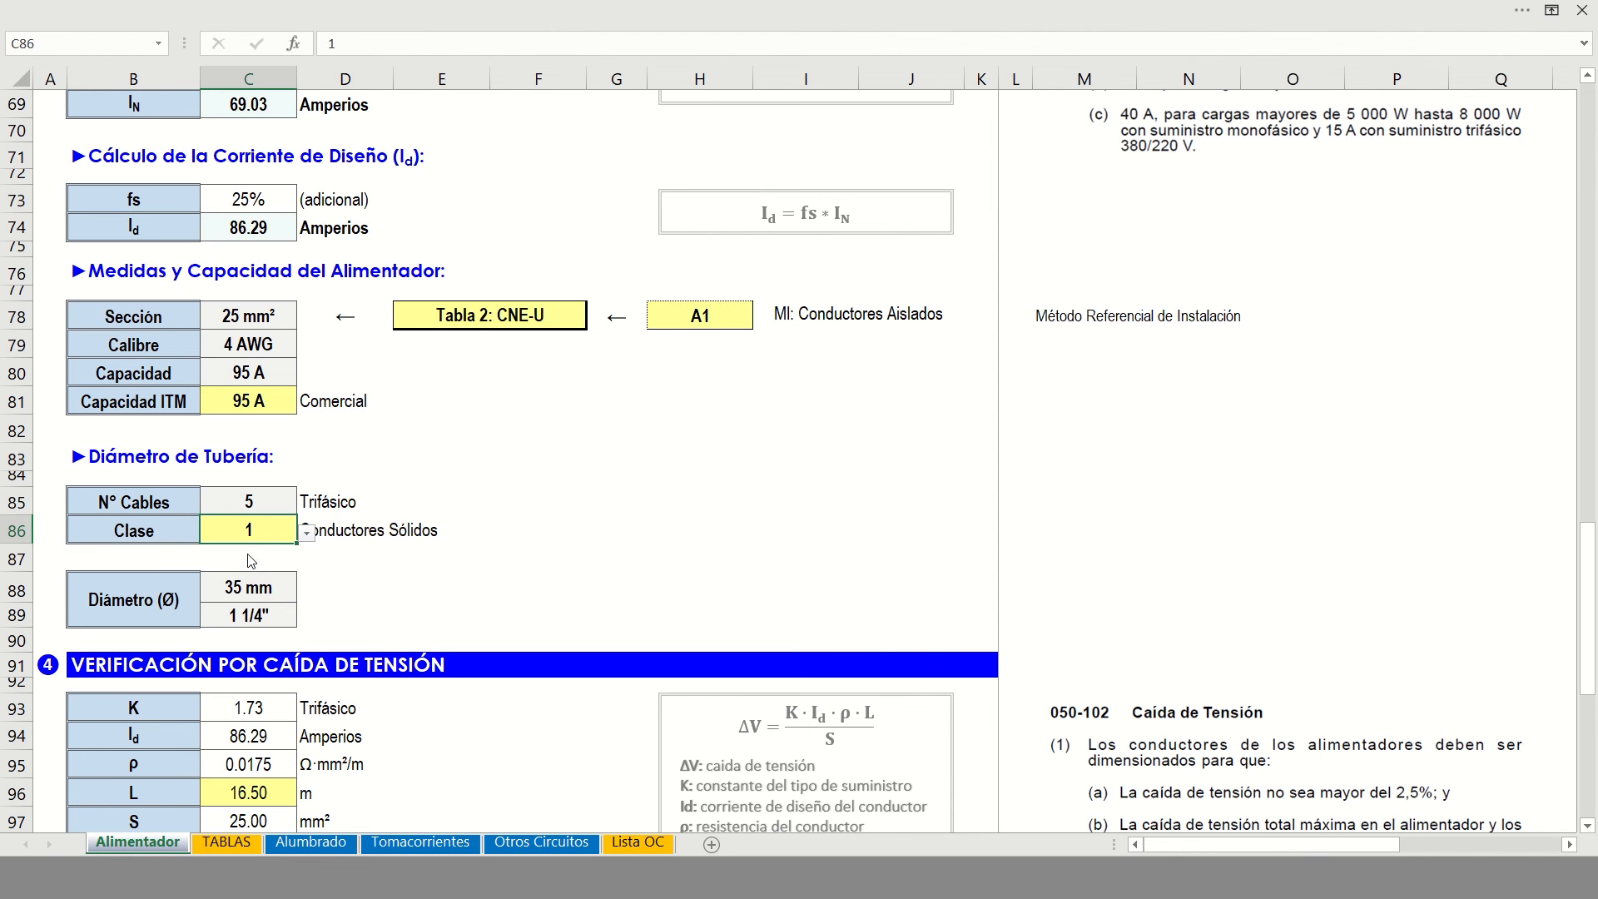
pyautogui.click(308, 533)
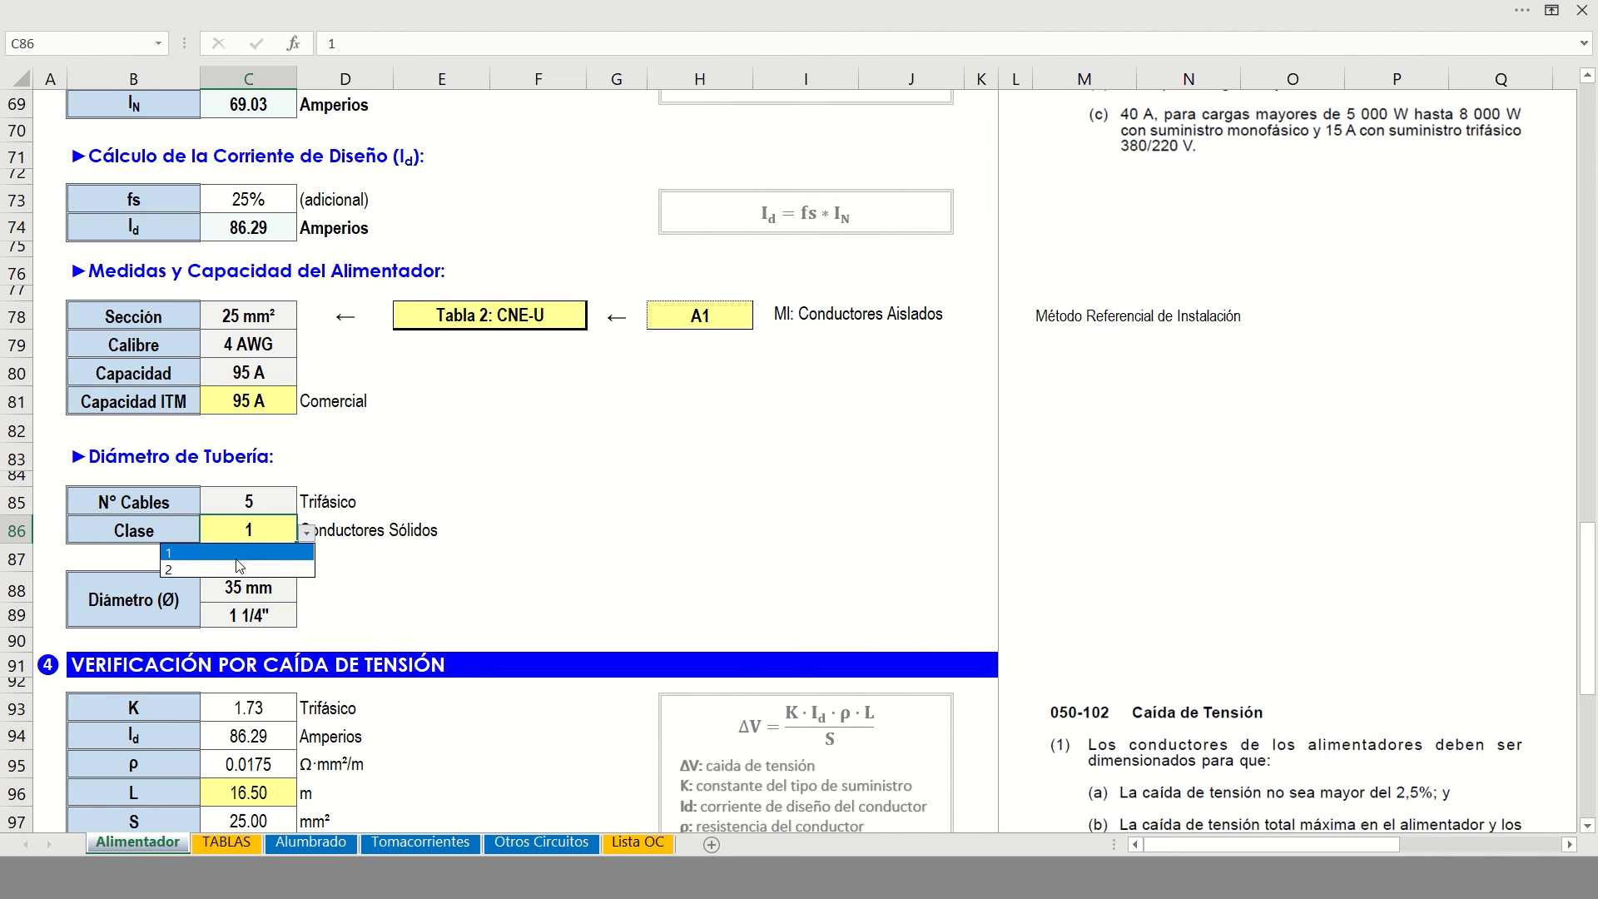
pyautogui.click(235, 571)
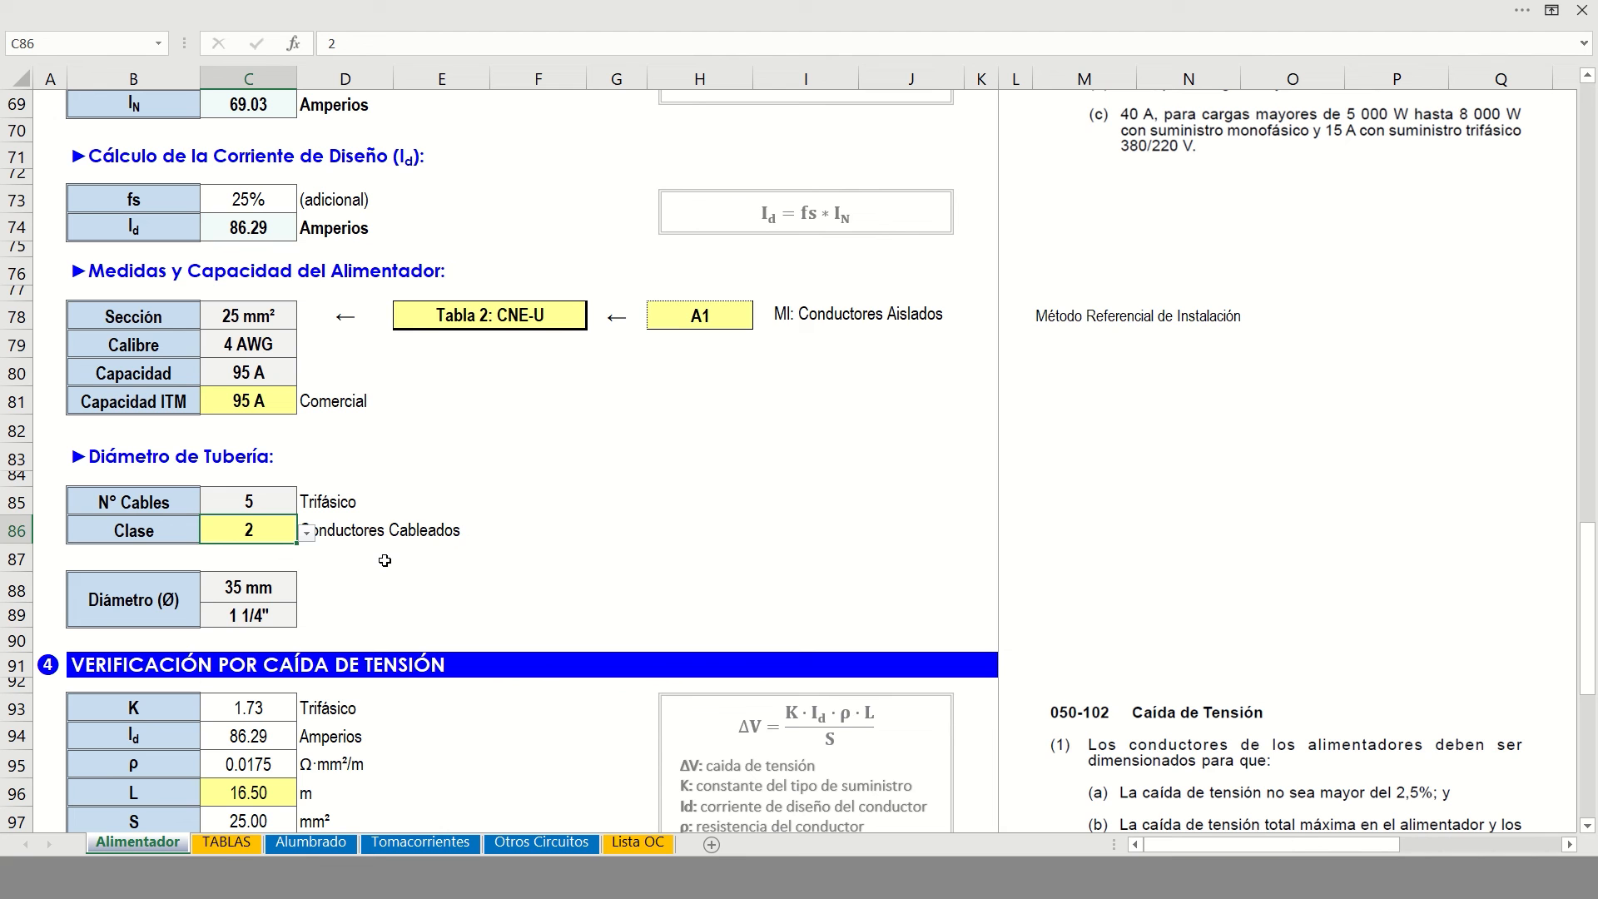
# Inspect the formulas behind the feeder's pipe diameter in millimetres and inches in C88 and C89
pyautogui.click(258, 585)
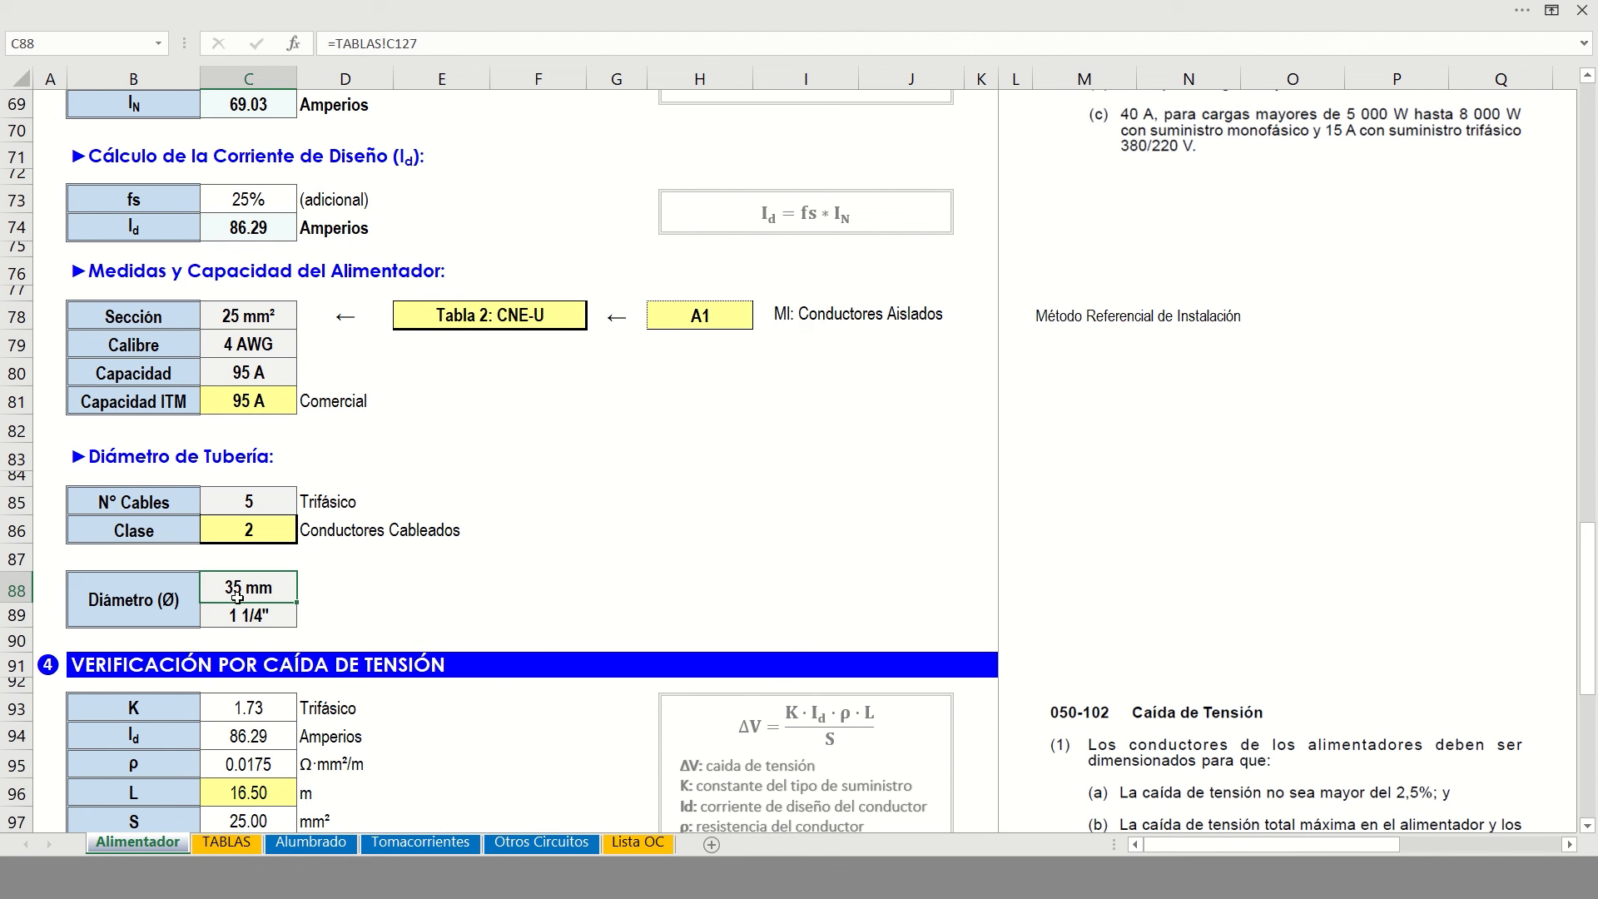
pyautogui.click(276, 612)
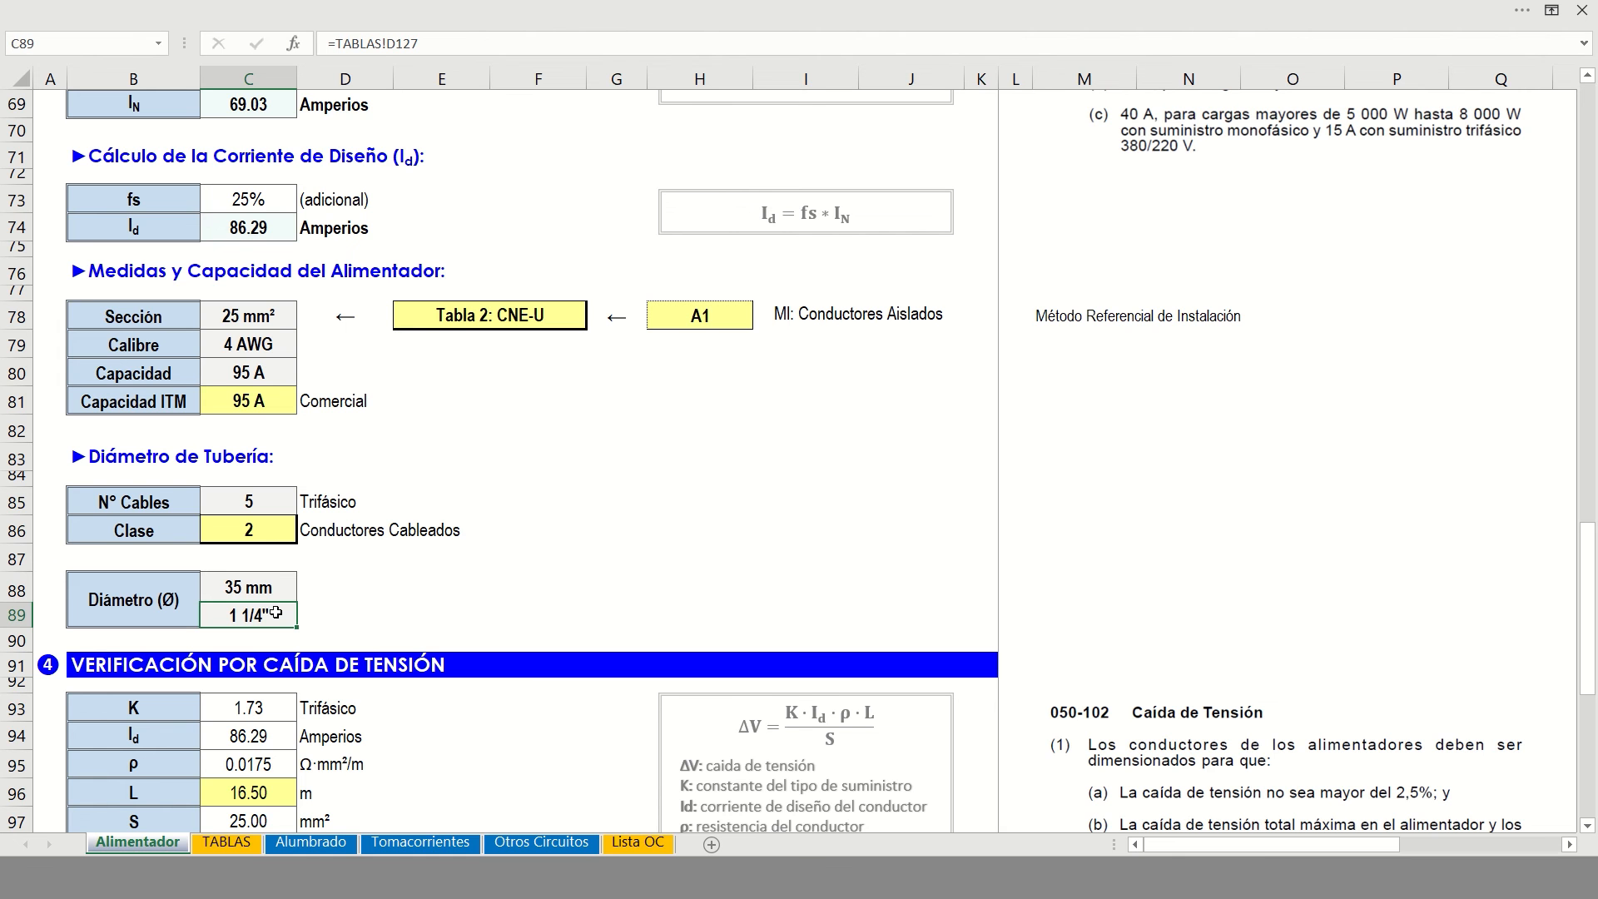
pyautogui.scroll(-1, 277, 612)
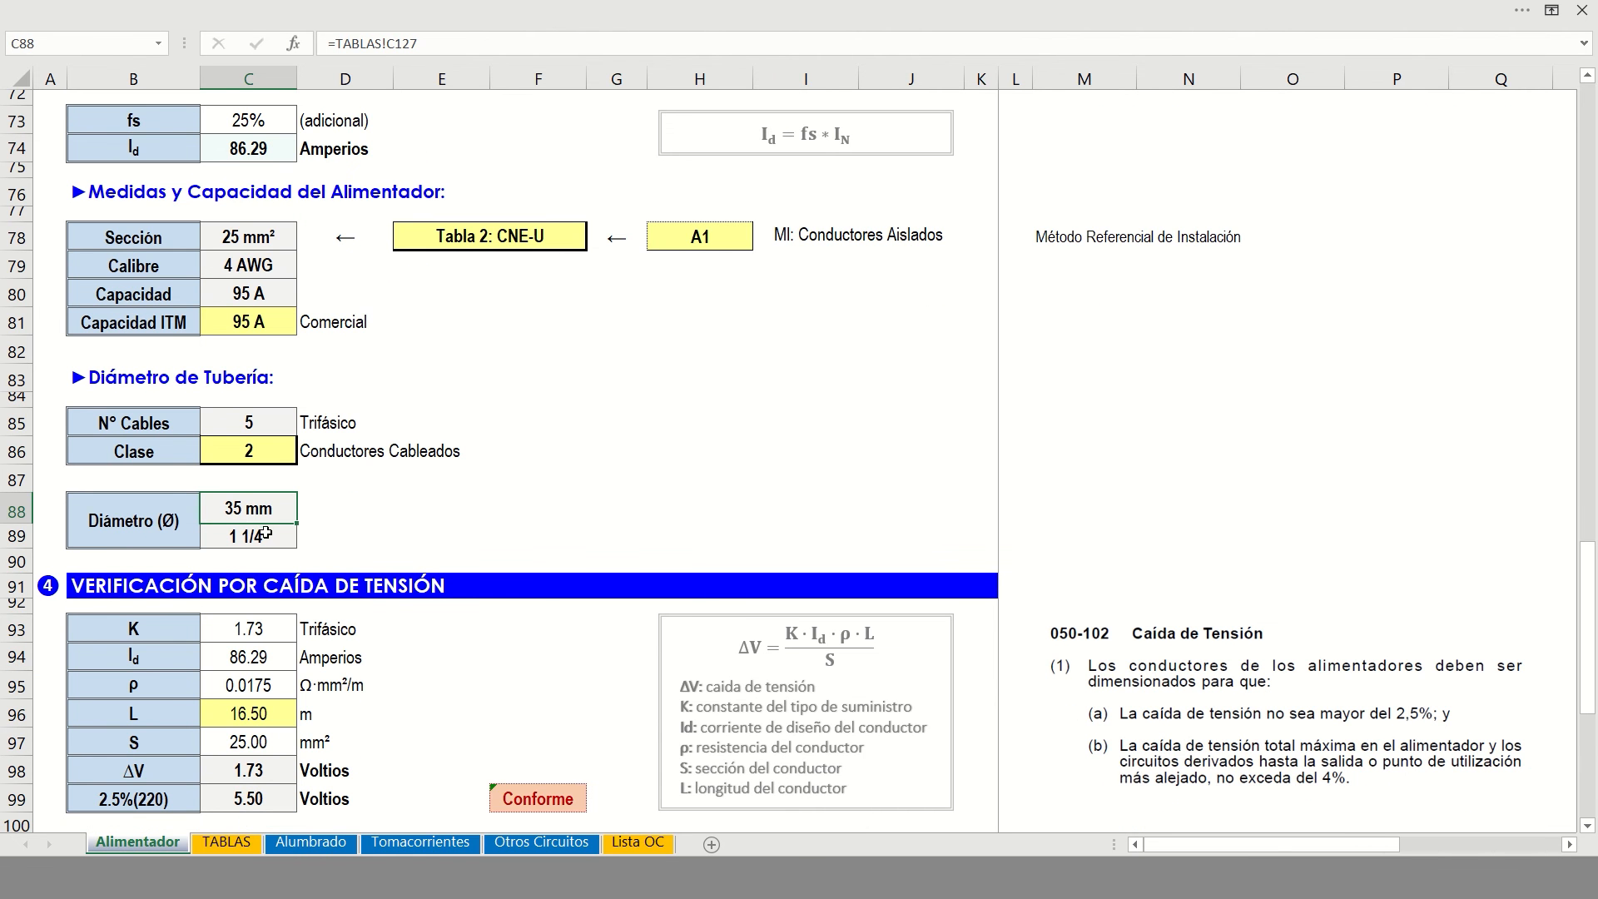
pyautogui.click(258, 507)
# Look up the insulation thickness for the 25 mm² section in Tabla 10 (CNE-U) on the TABLAS sheet
pyautogui.click(227, 843)
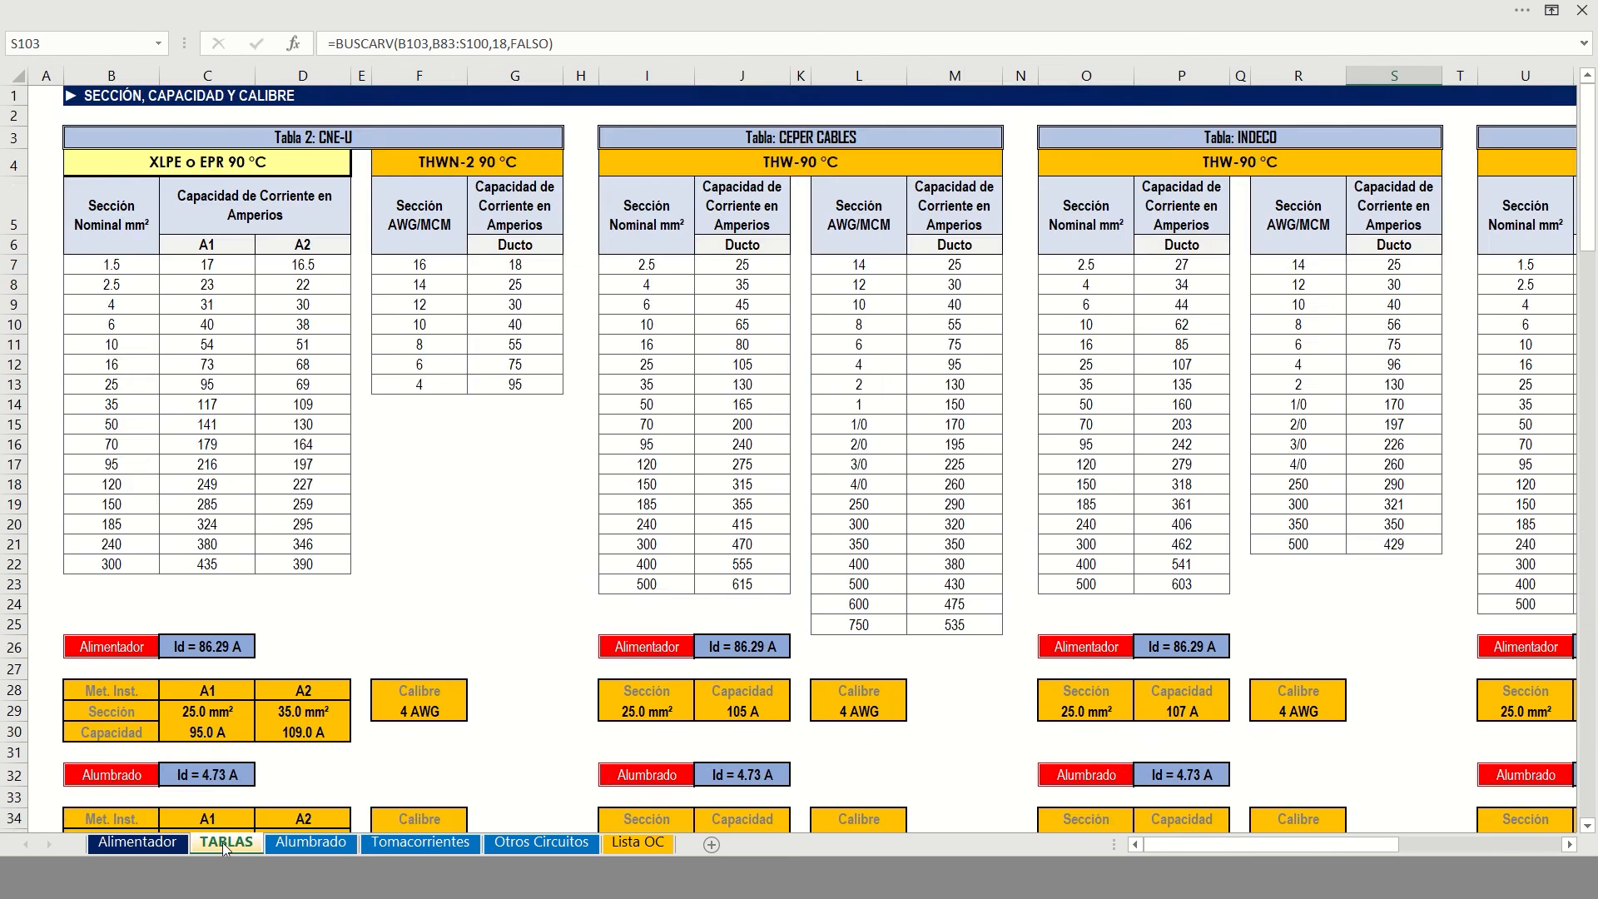
pyautogui.scroll(-6, 320, 466)
pyautogui.scroll(-17, 319, 466)
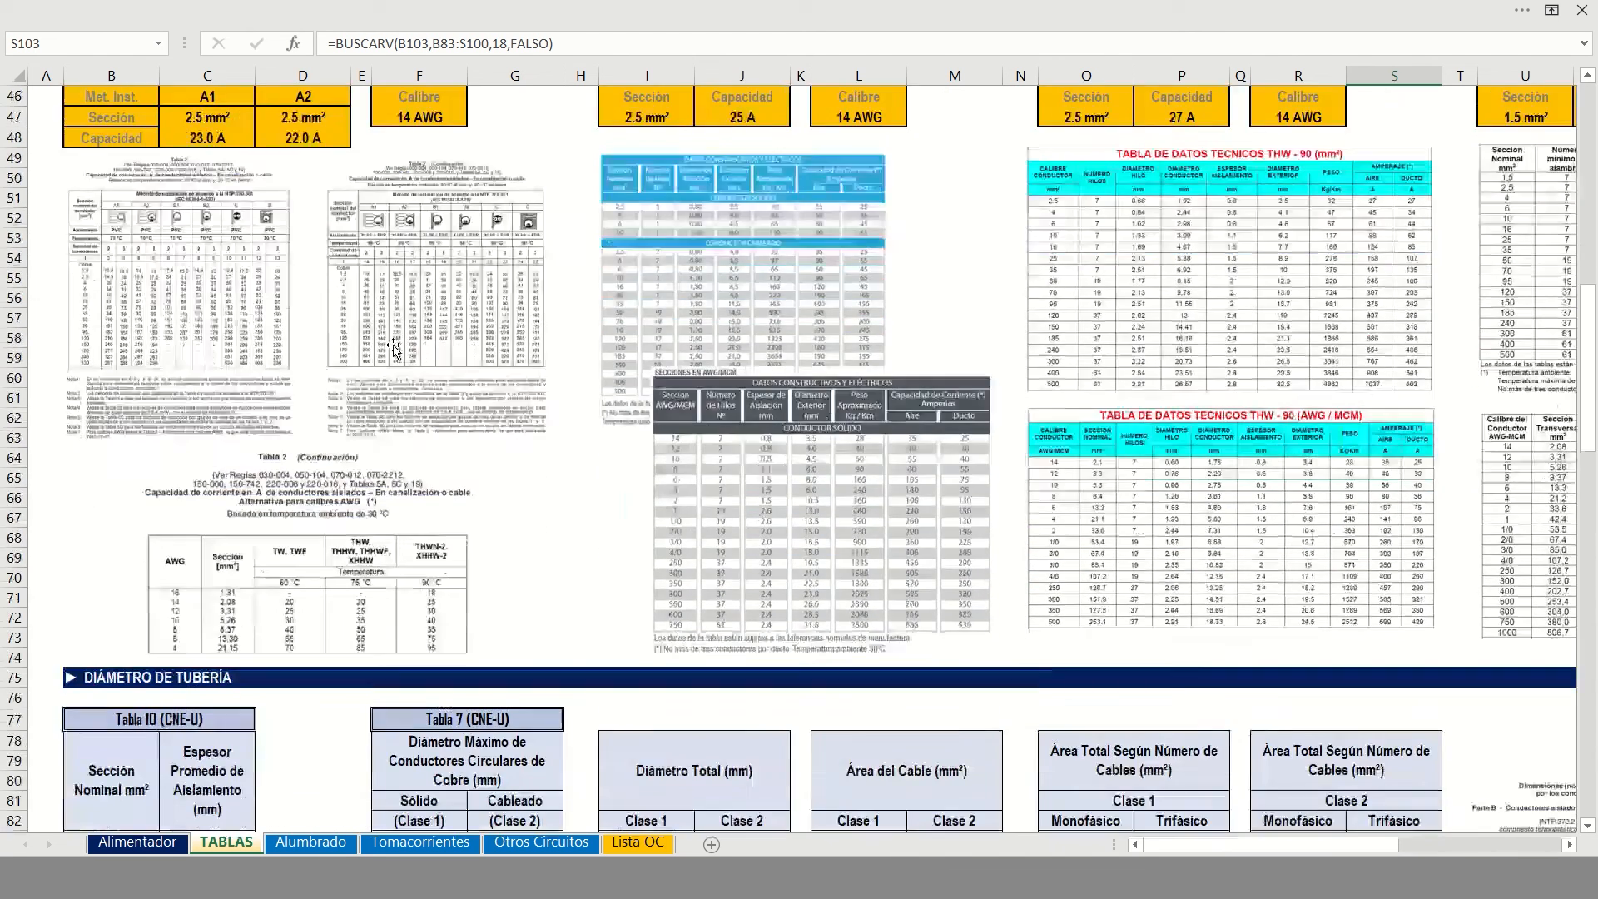
pyautogui.scroll(-1, 248, 442)
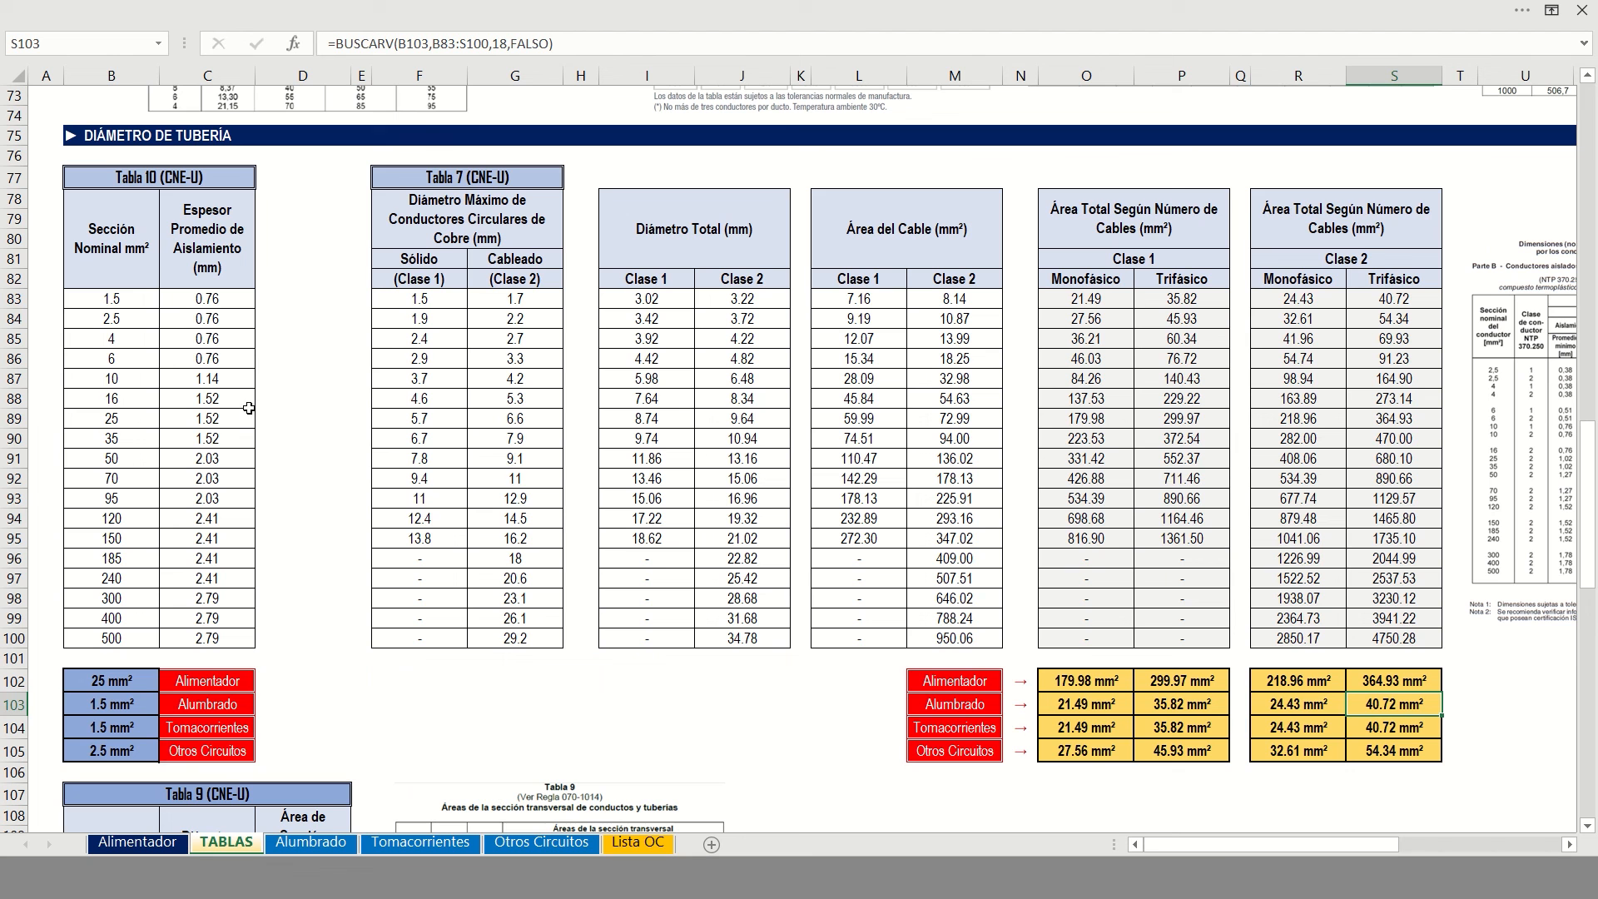
pyautogui.click(133, 423)
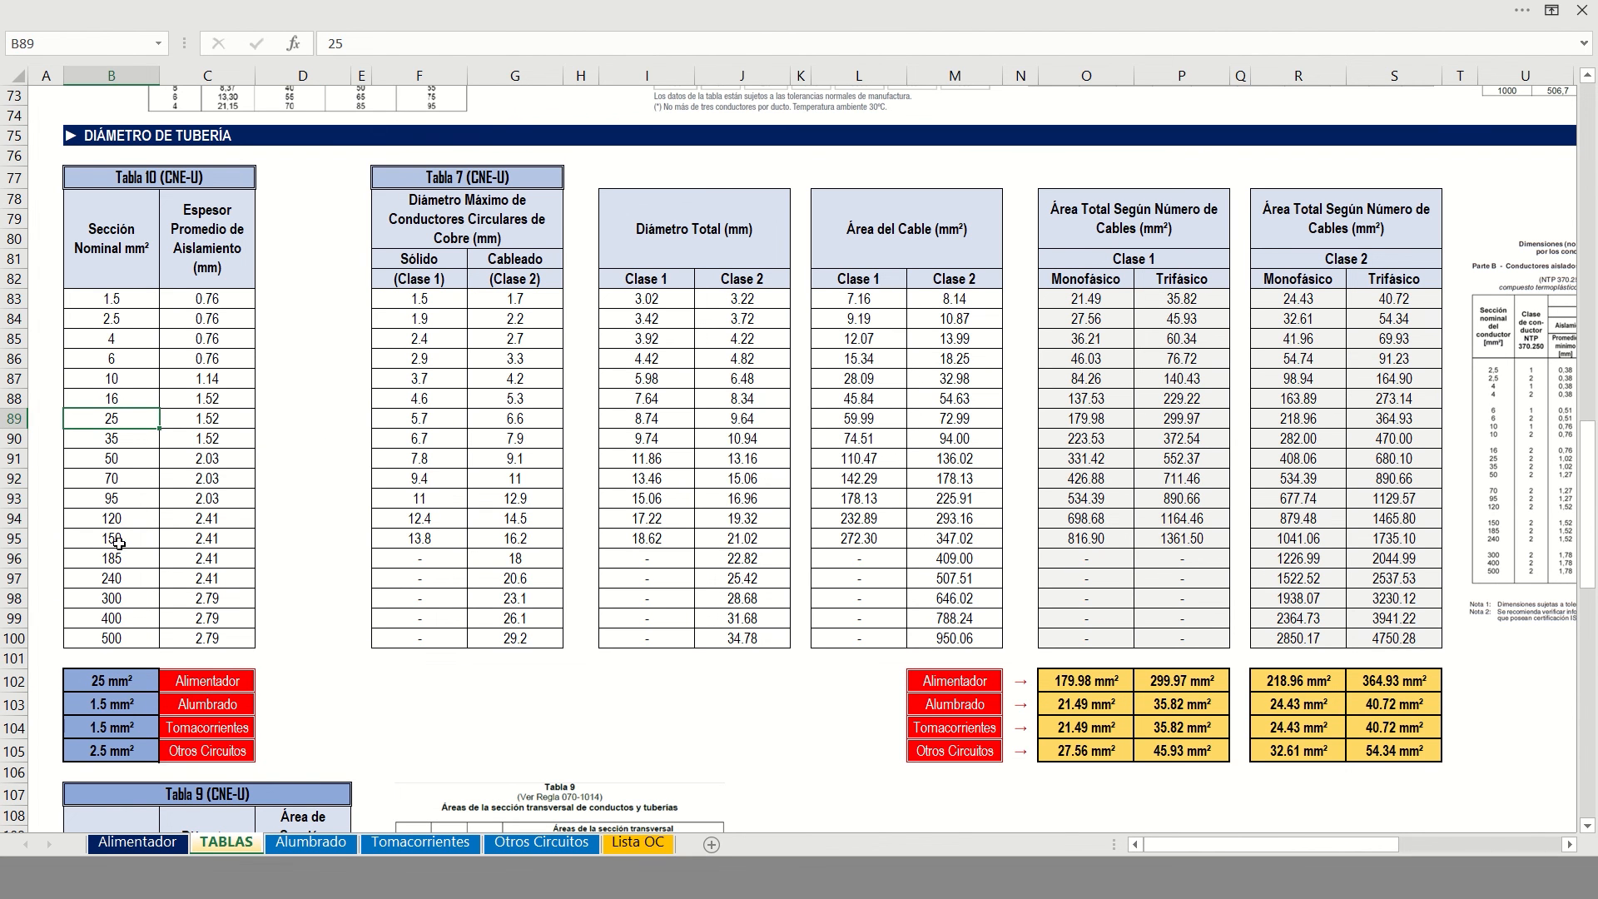
pyautogui.click(223, 419)
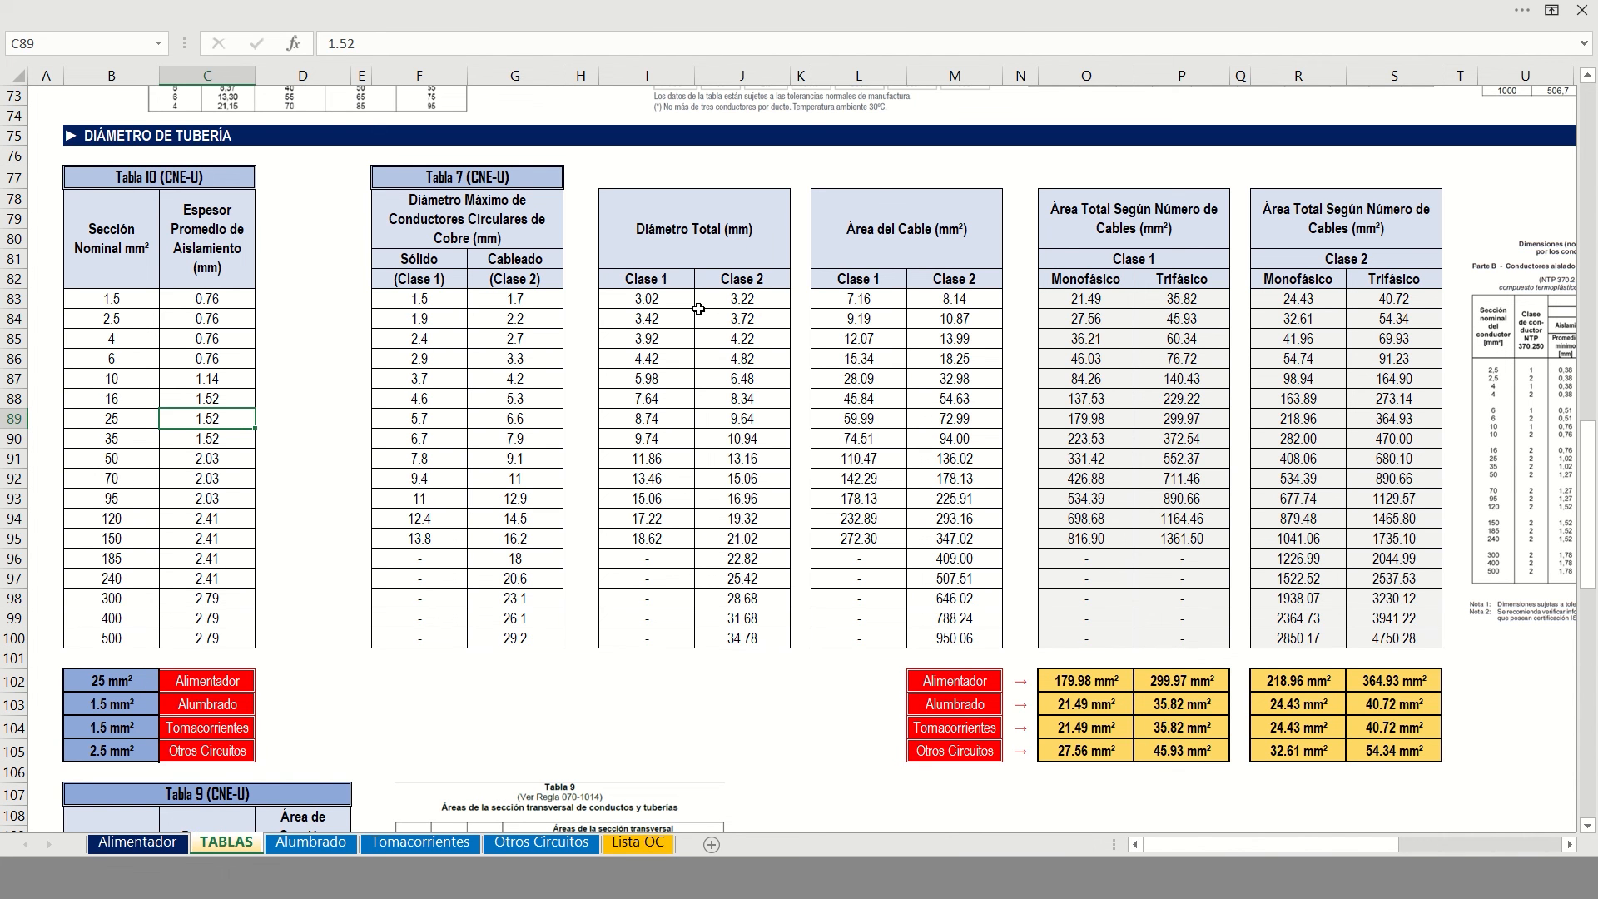
# Inspect the Clase 2 formulas for the 25 mm² conductor's total diameter in J89 and cable area in M89
pyautogui.doubleClick(723, 418)
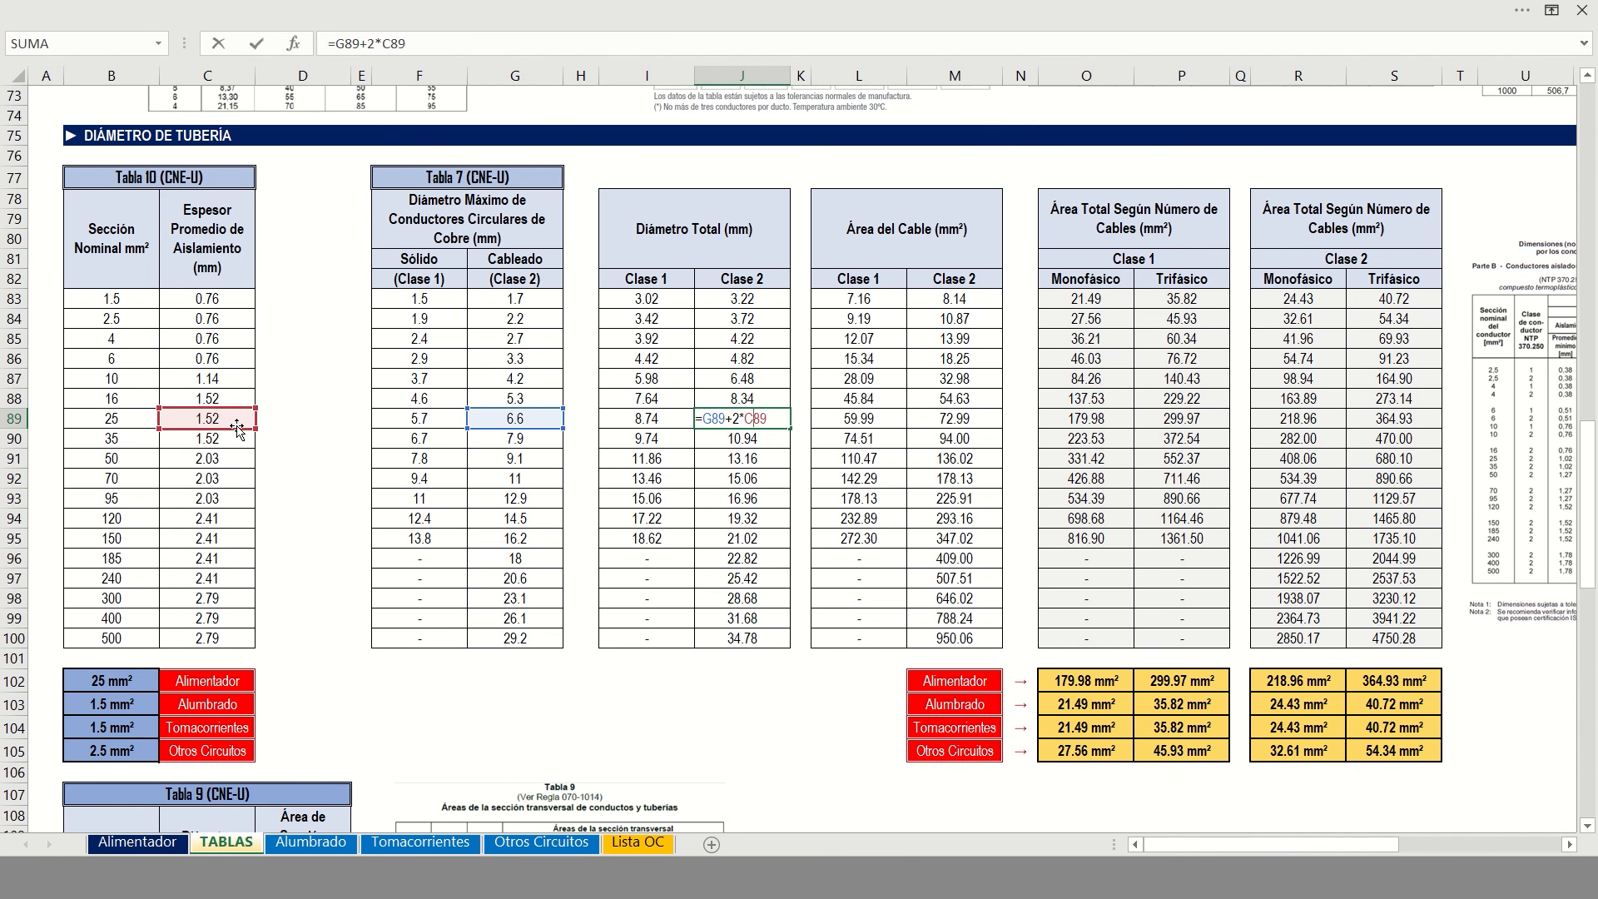
pyautogui.press('Return')
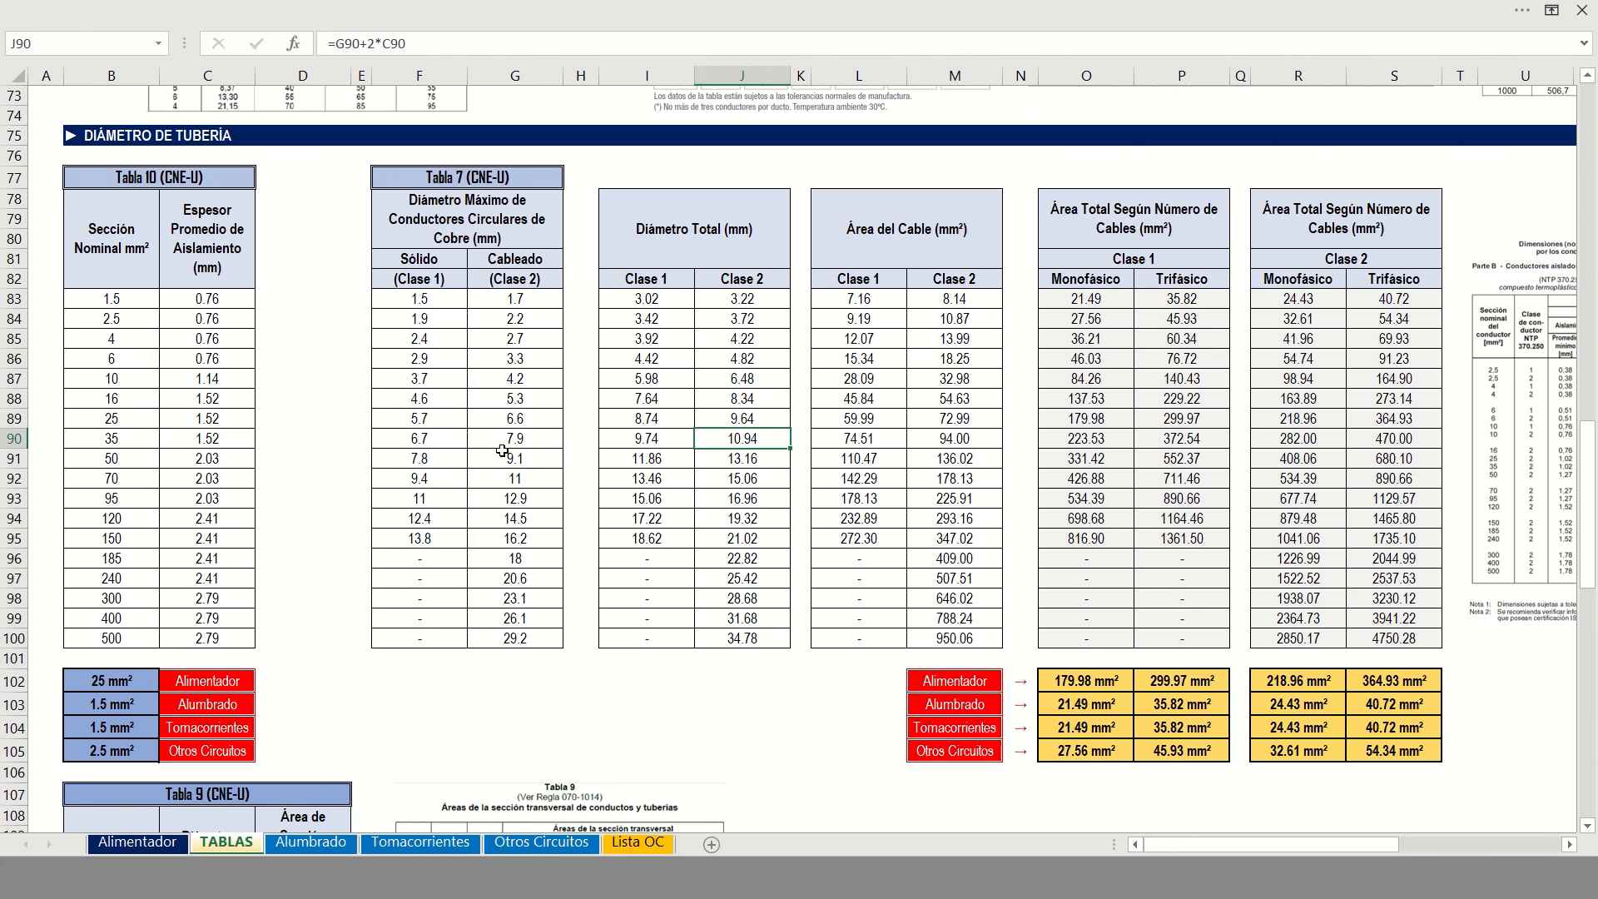
pyautogui.click(766, 417)
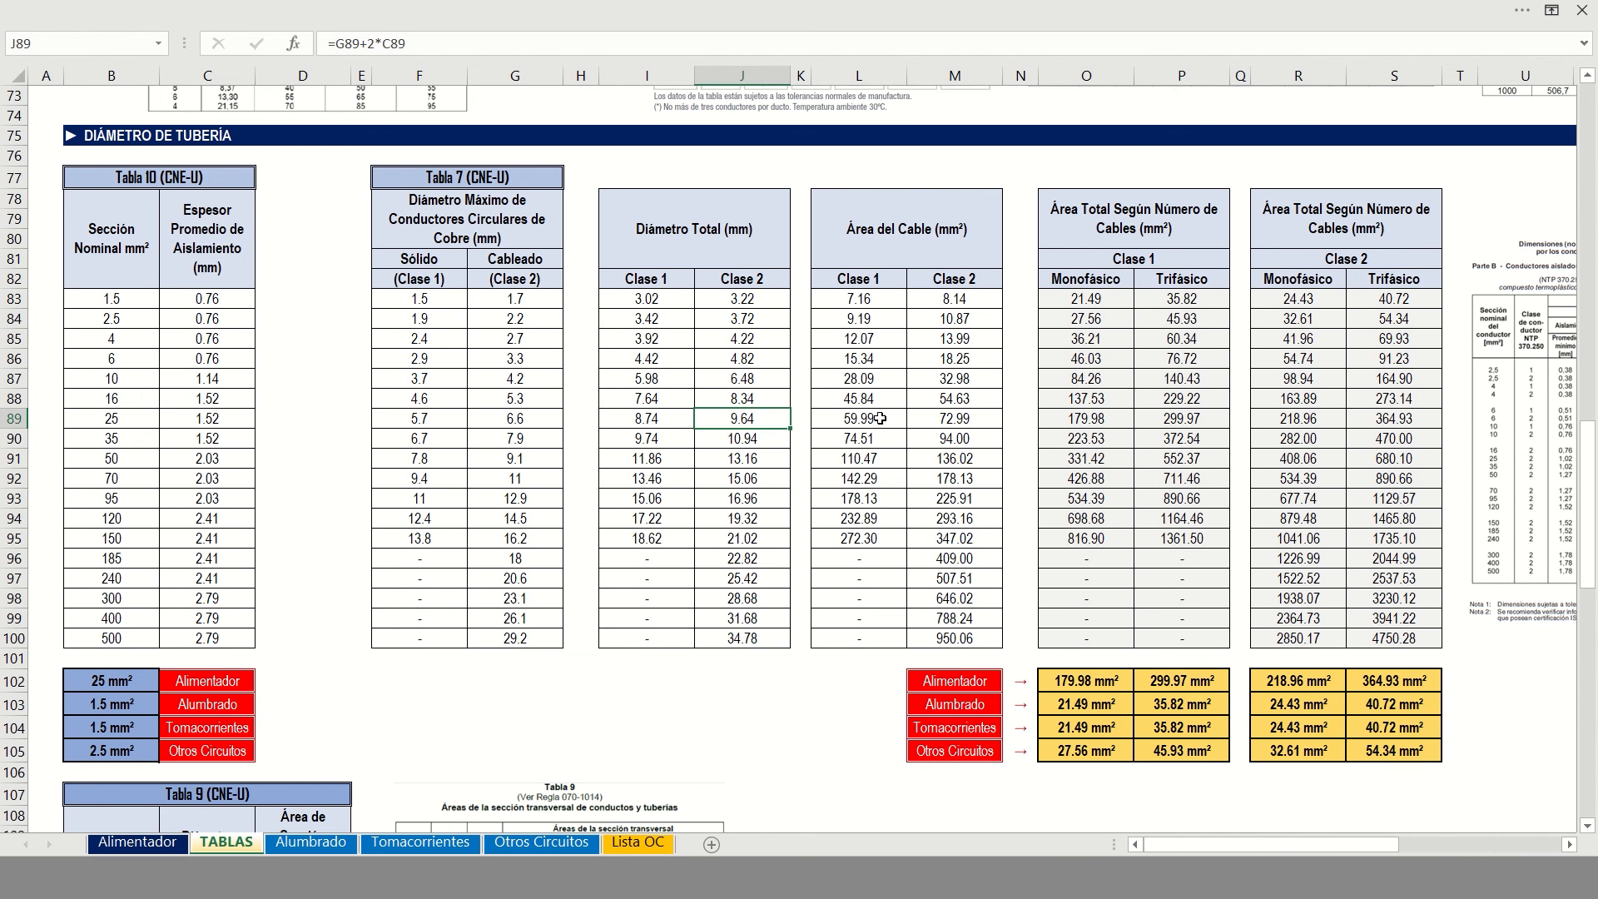
pyautogui.click(948, 420)
pyautogui.doubleClick(948, 419)
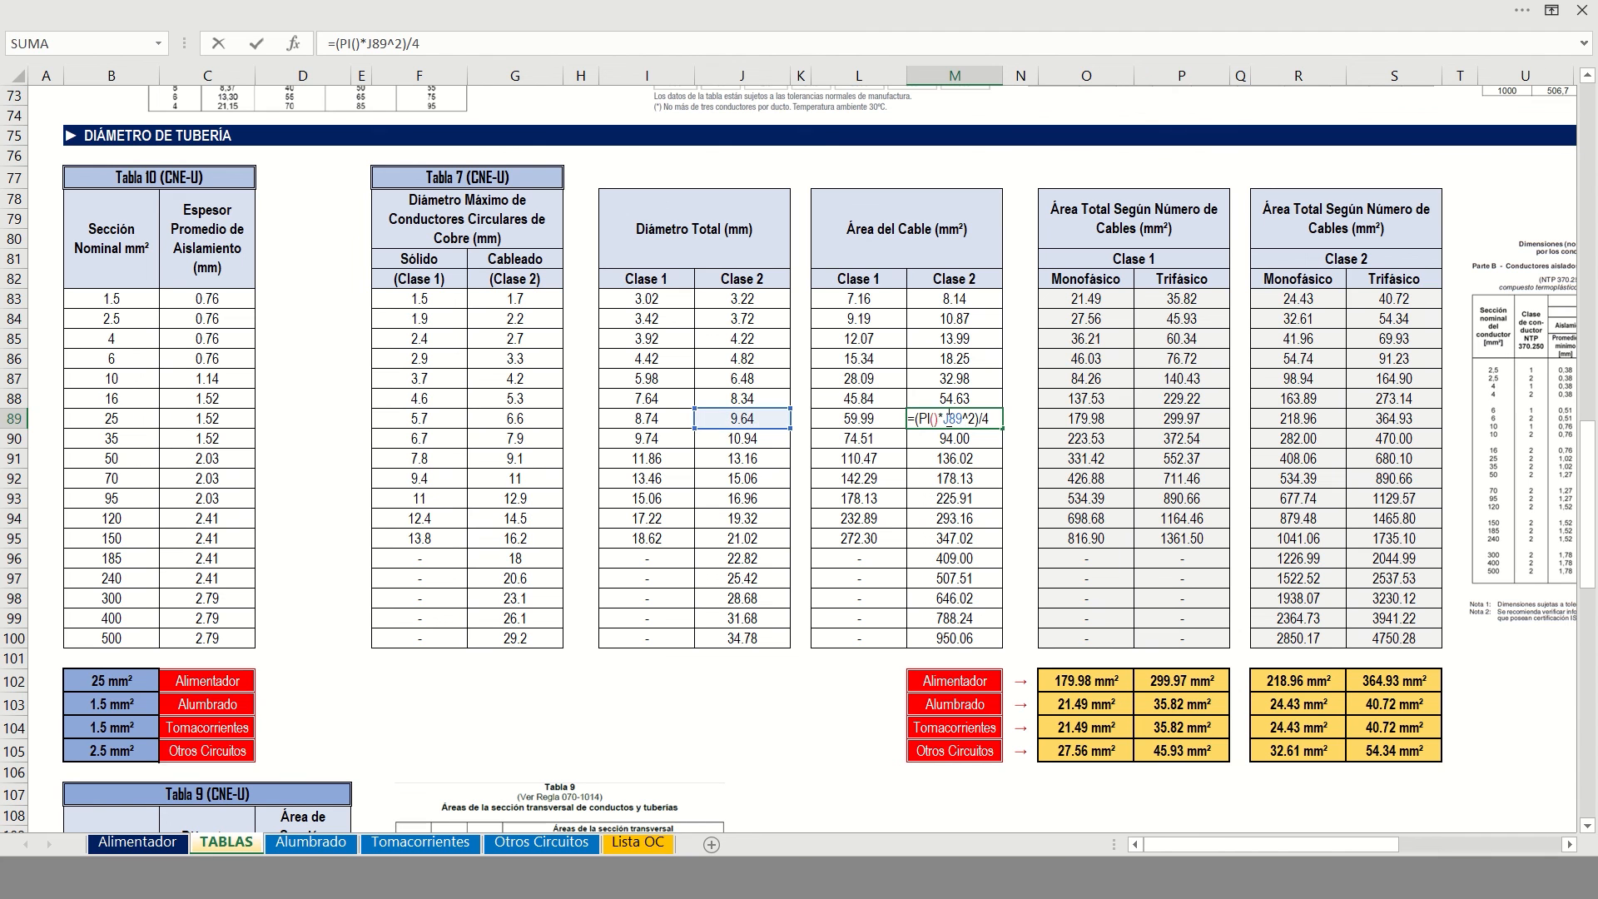
pyautogui.press('Return')
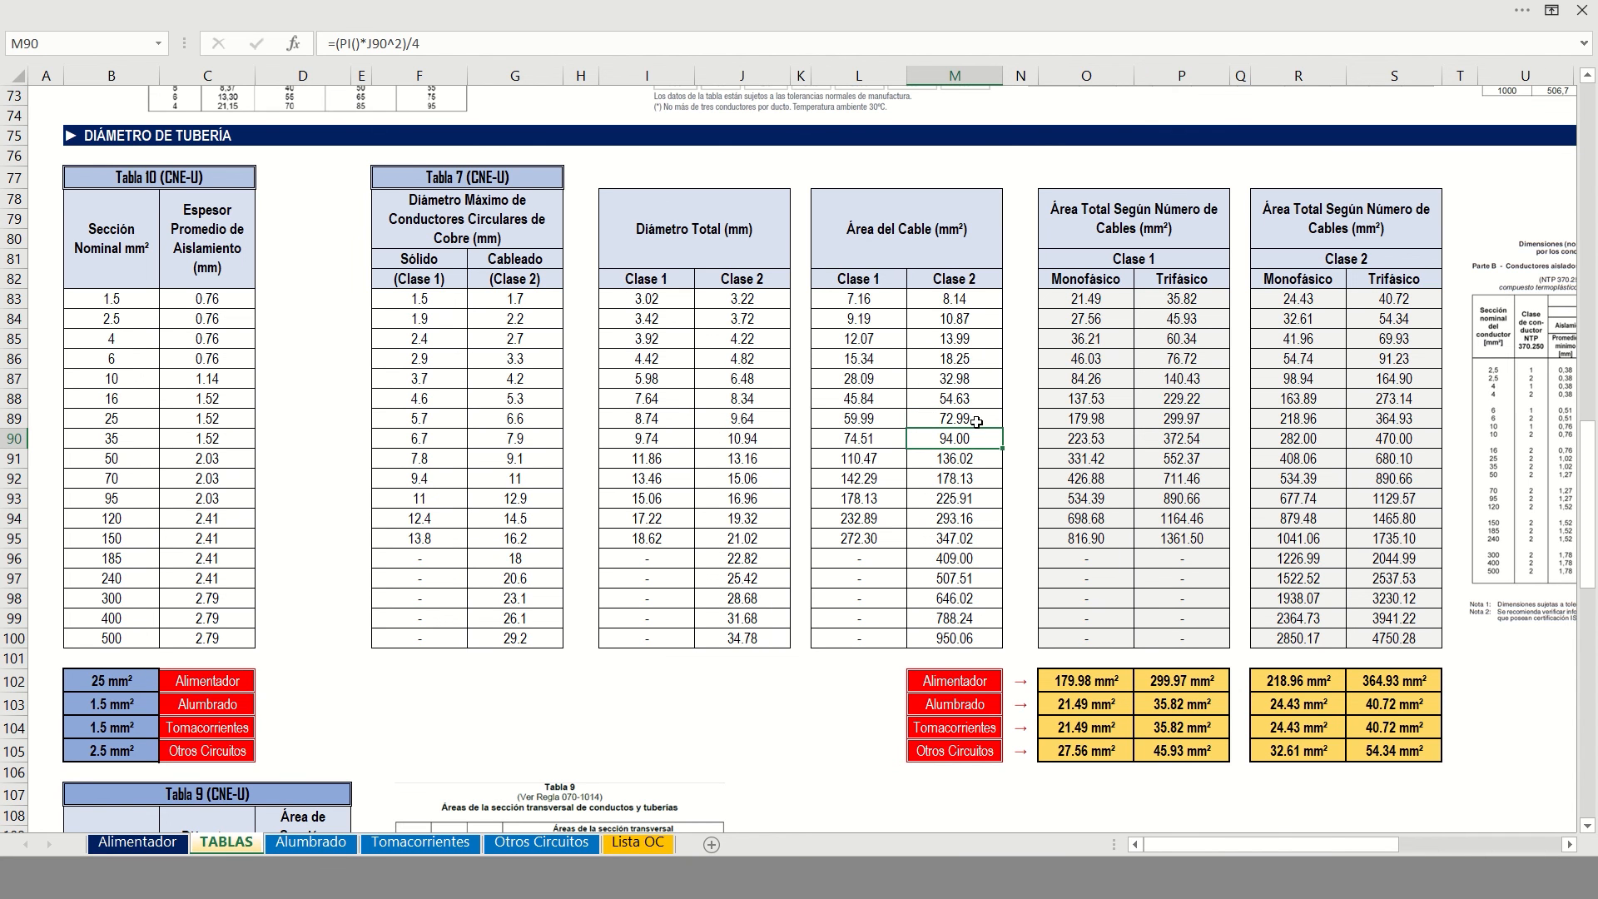
pyautogui.click(976, 421)
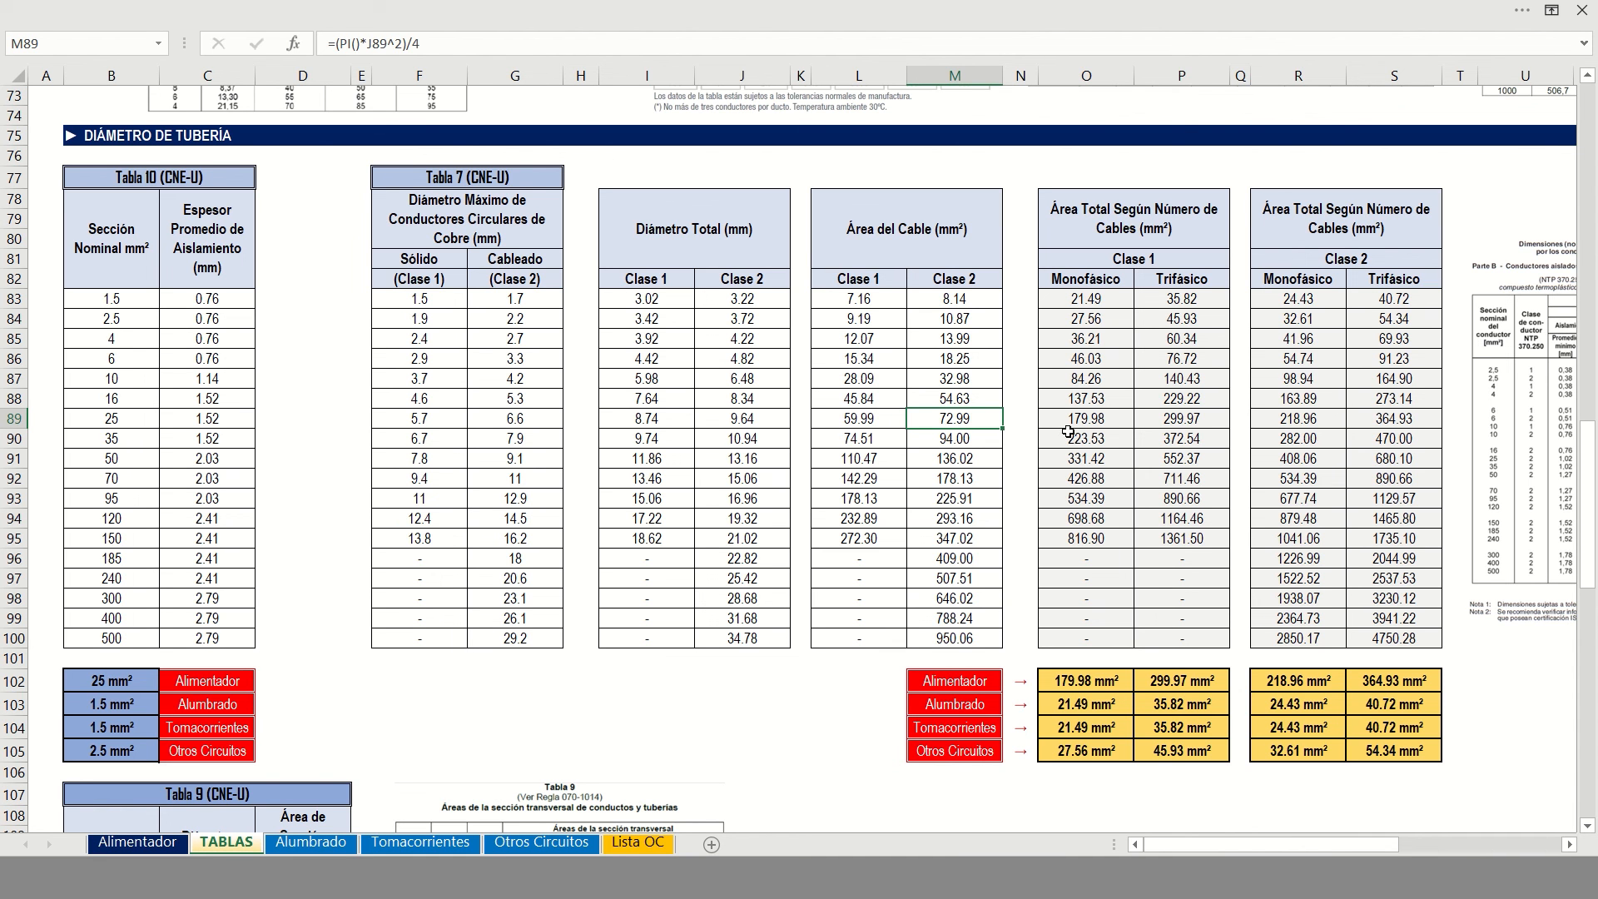
# Inspect the three-phase total cable area formulas for the 25 mm² section in P89 and S89
pyautogui.click(1181, 419)
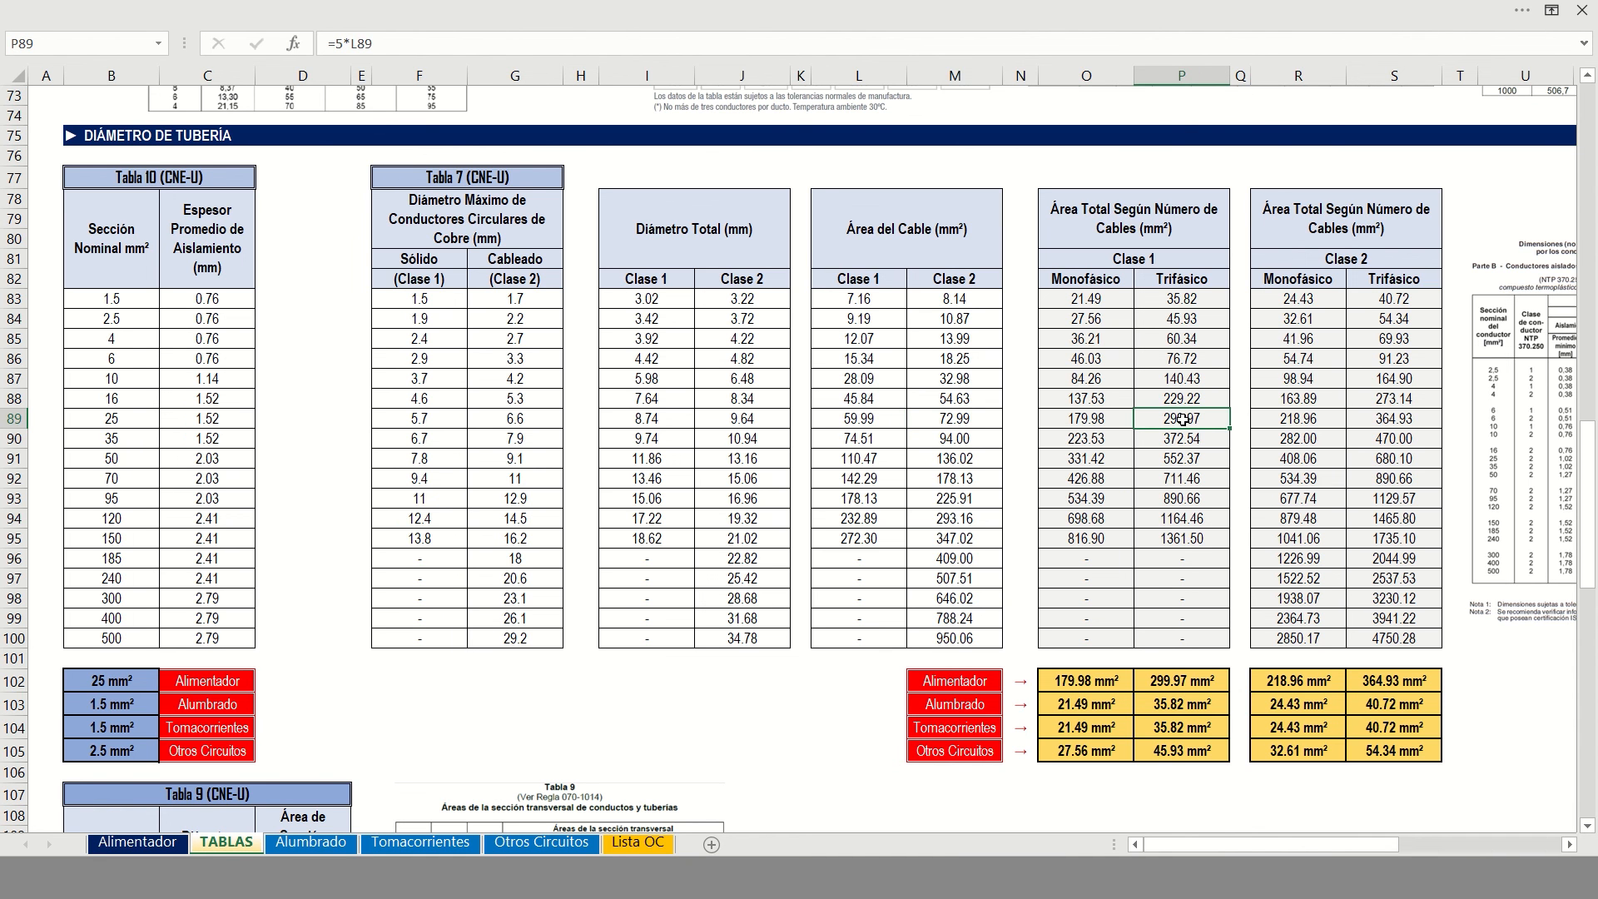
pyautogui.doubleClick(1375, 419)
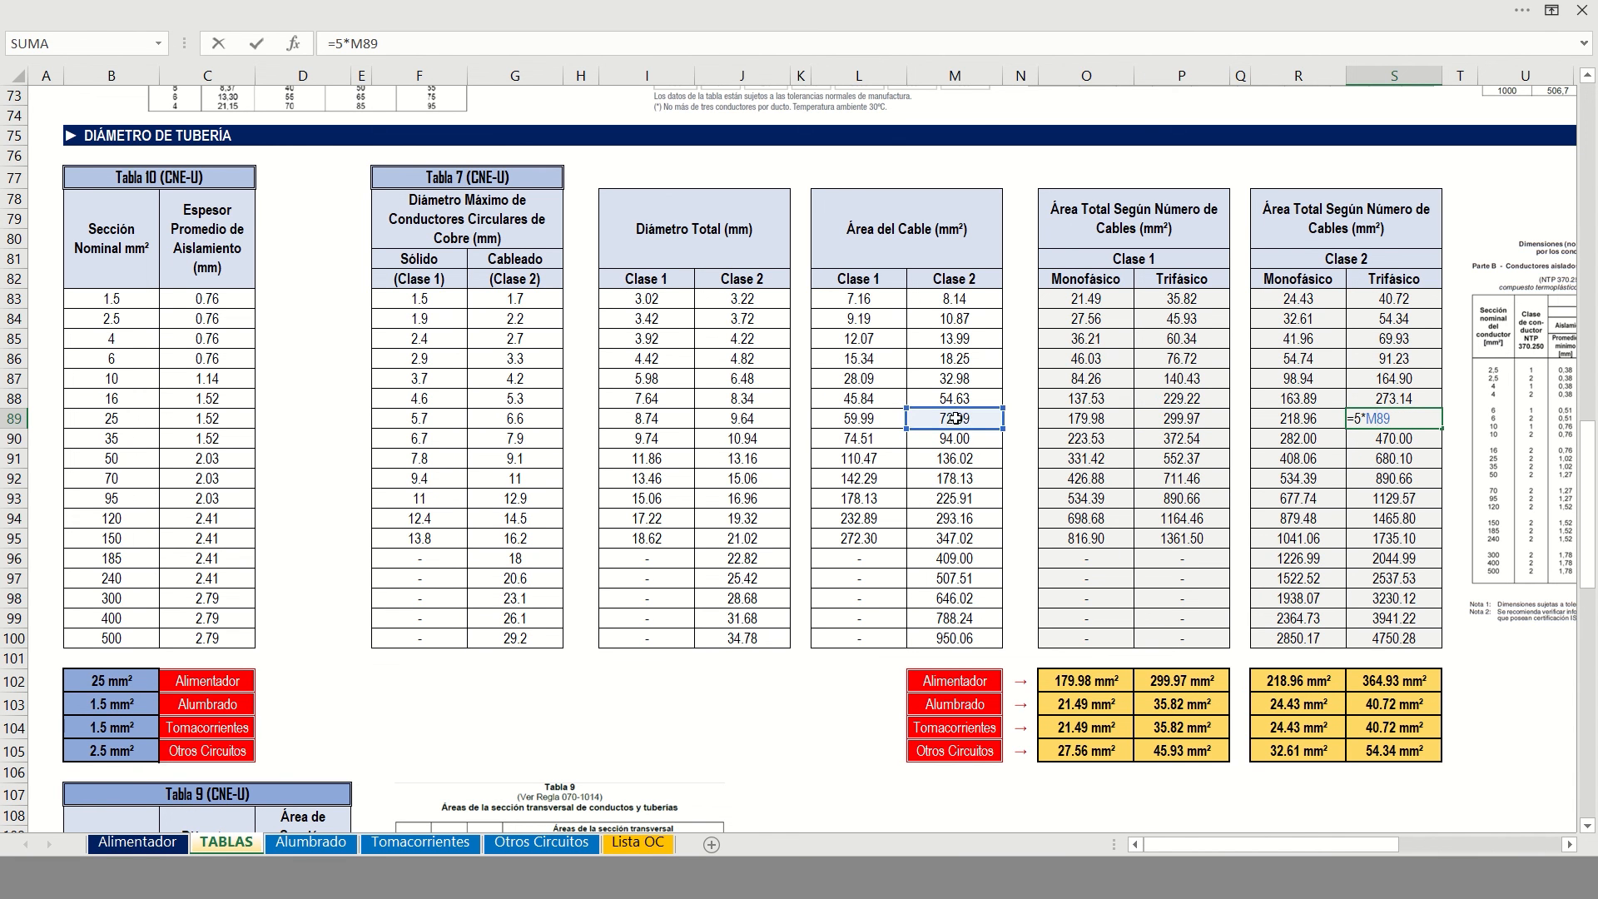
pyautogui.hotkey('ctrl', 'Return')
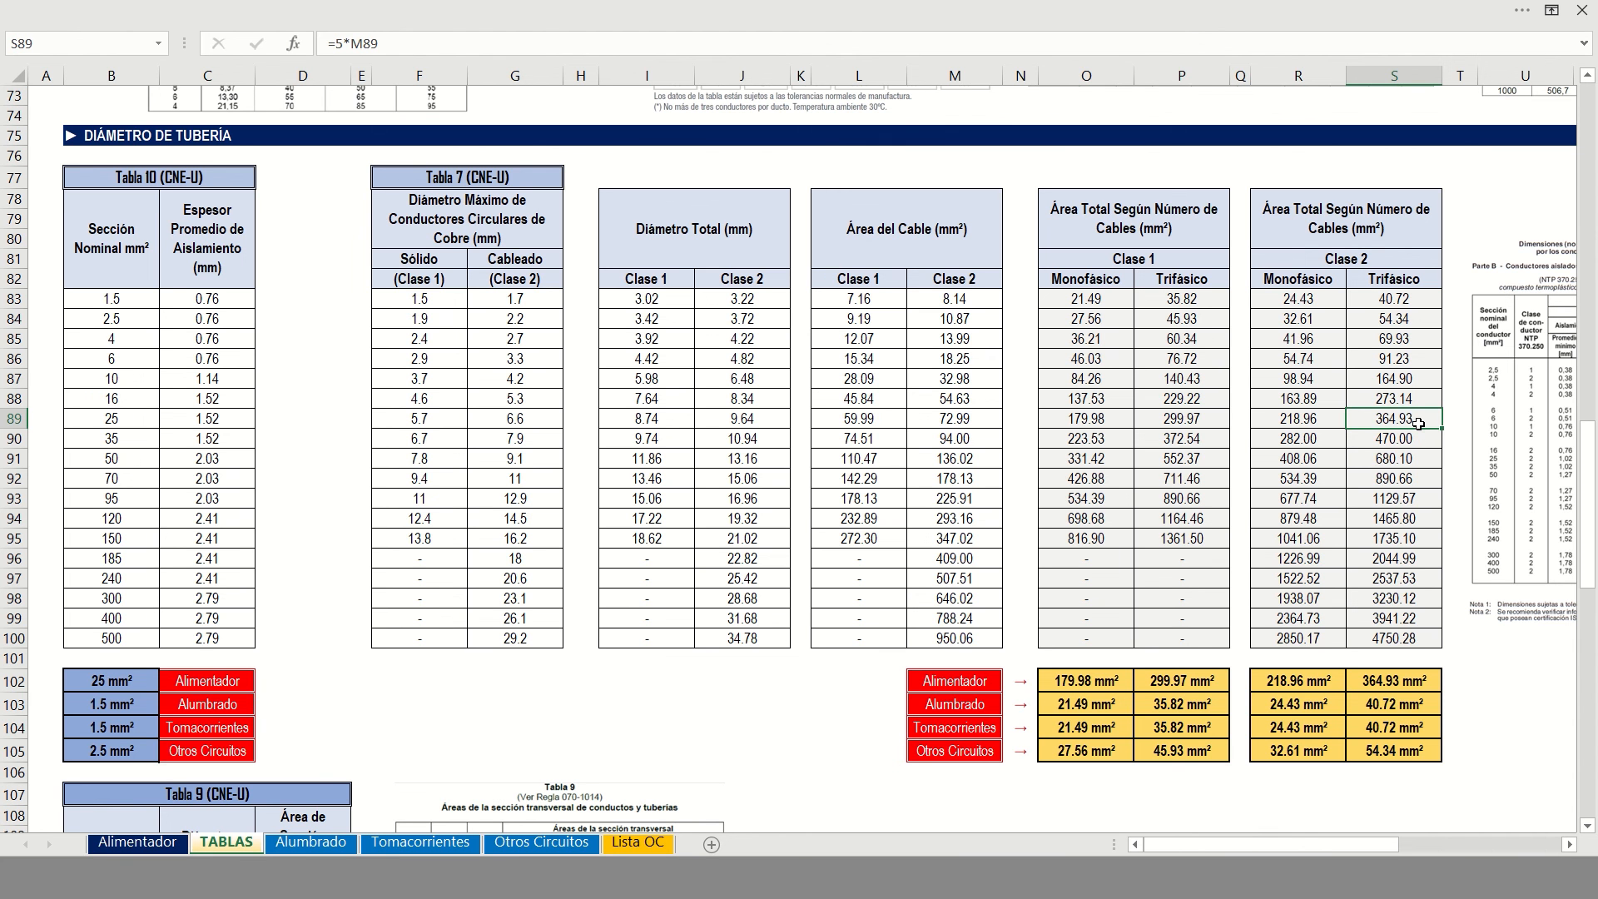
# Inspect the formula in S102 that retrieves the feeder's Clase 2 three-phase total cable area
pyautogui.click(1389, 678)
pyautogui.doubleClick(1388, 678)
pyautogui.press('Return')
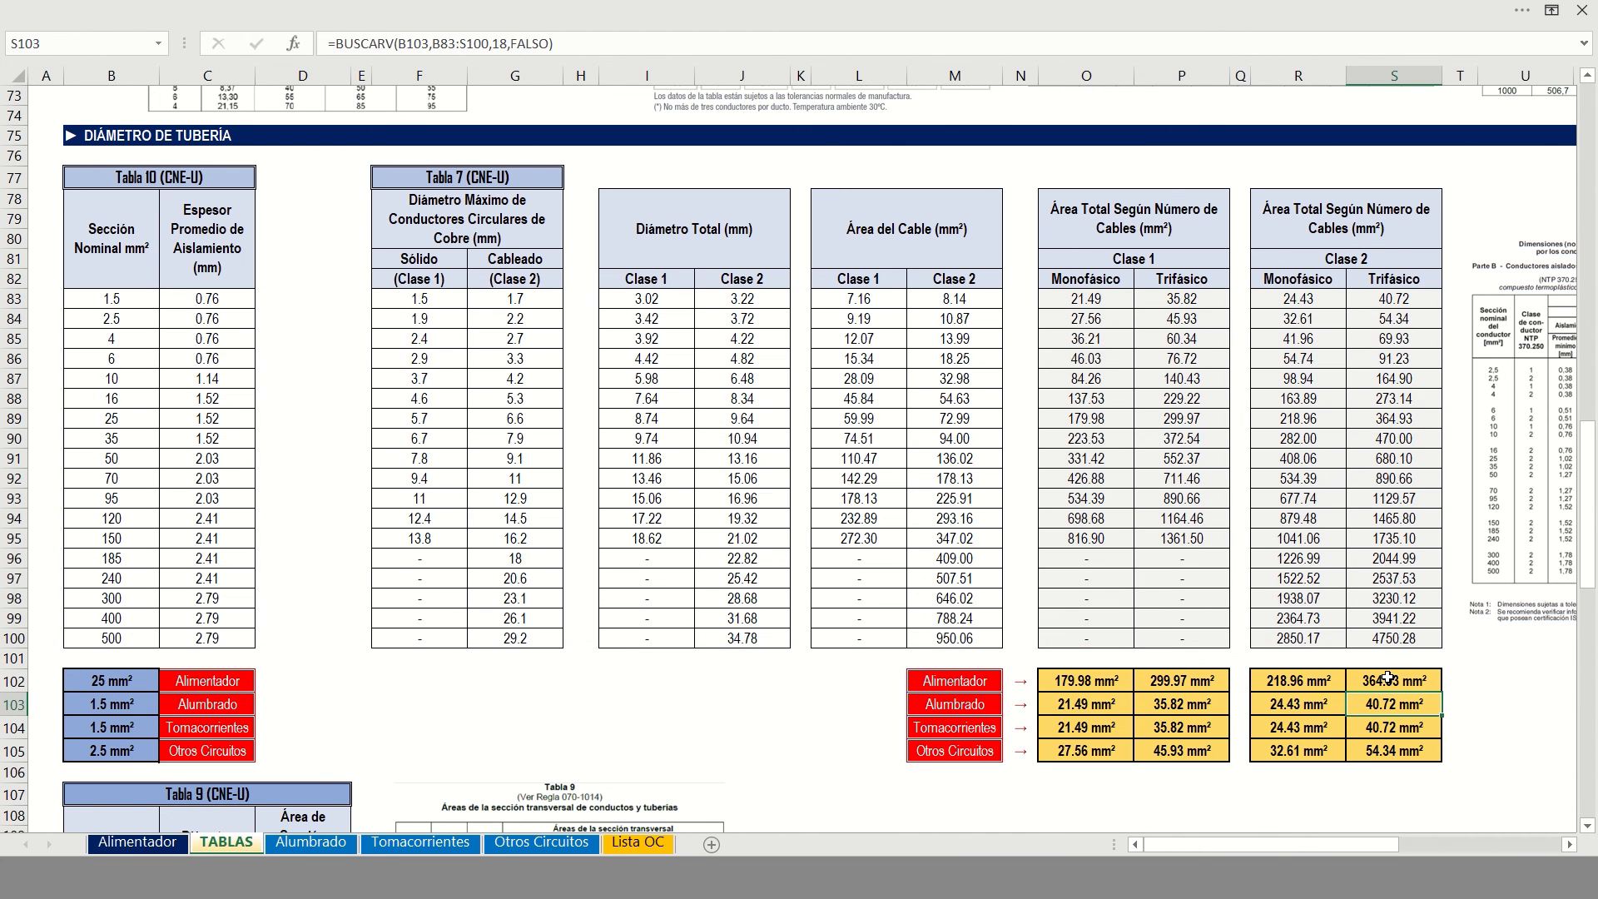
pyautogui.doubleClick(1391, 679)
pyautogui.press('Return')
# Check the 40% fill area and nominal diameters in the 35 mm row of Tabla 9 (CNE-U), and return to the Alimentador sheet
pyautogui.scroll(-1, 1399, 679)
pyautogui.scroll(-7, 1396, 666)
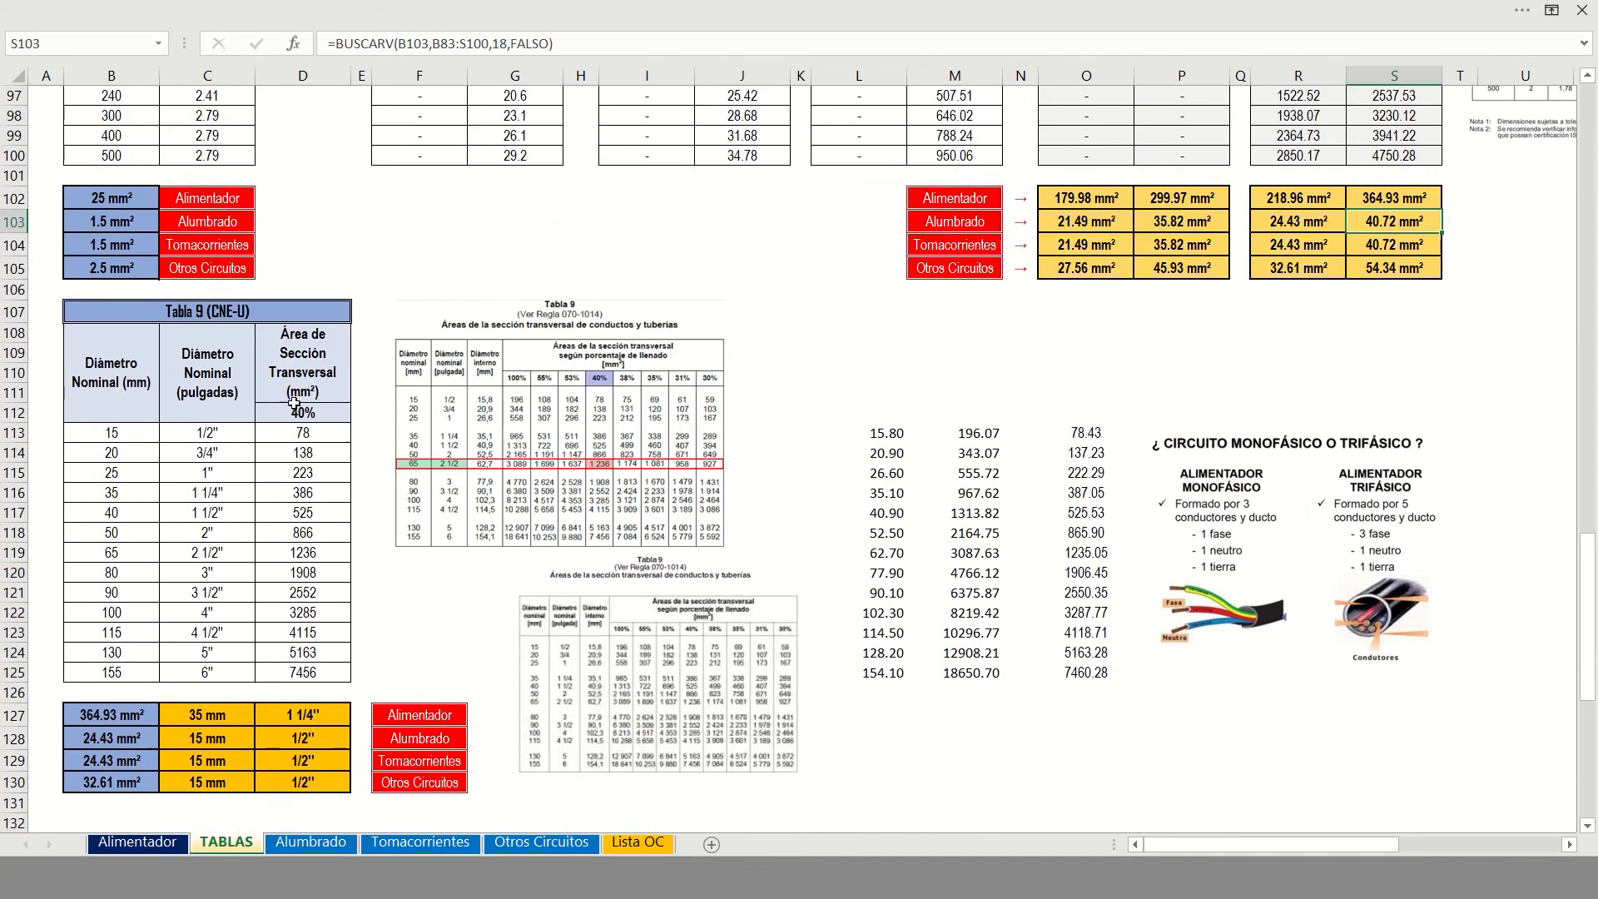
pyautogui.scroll(-3, 294, 400)
pyautogui.scroll(2, 296, 406)
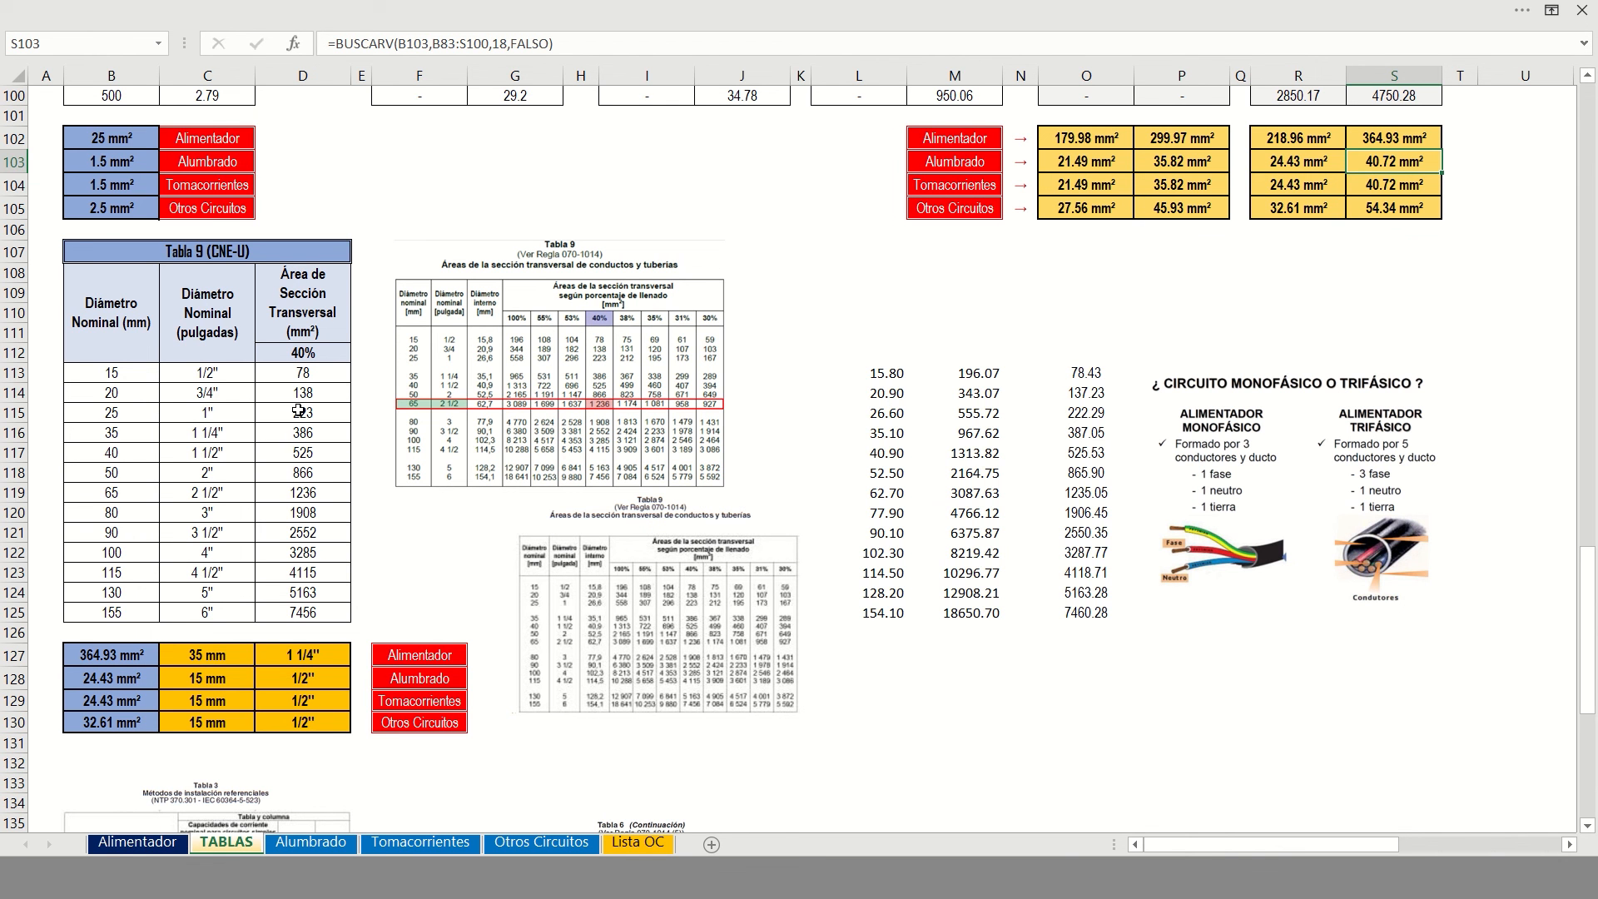
pyautogui.click(326, 348)
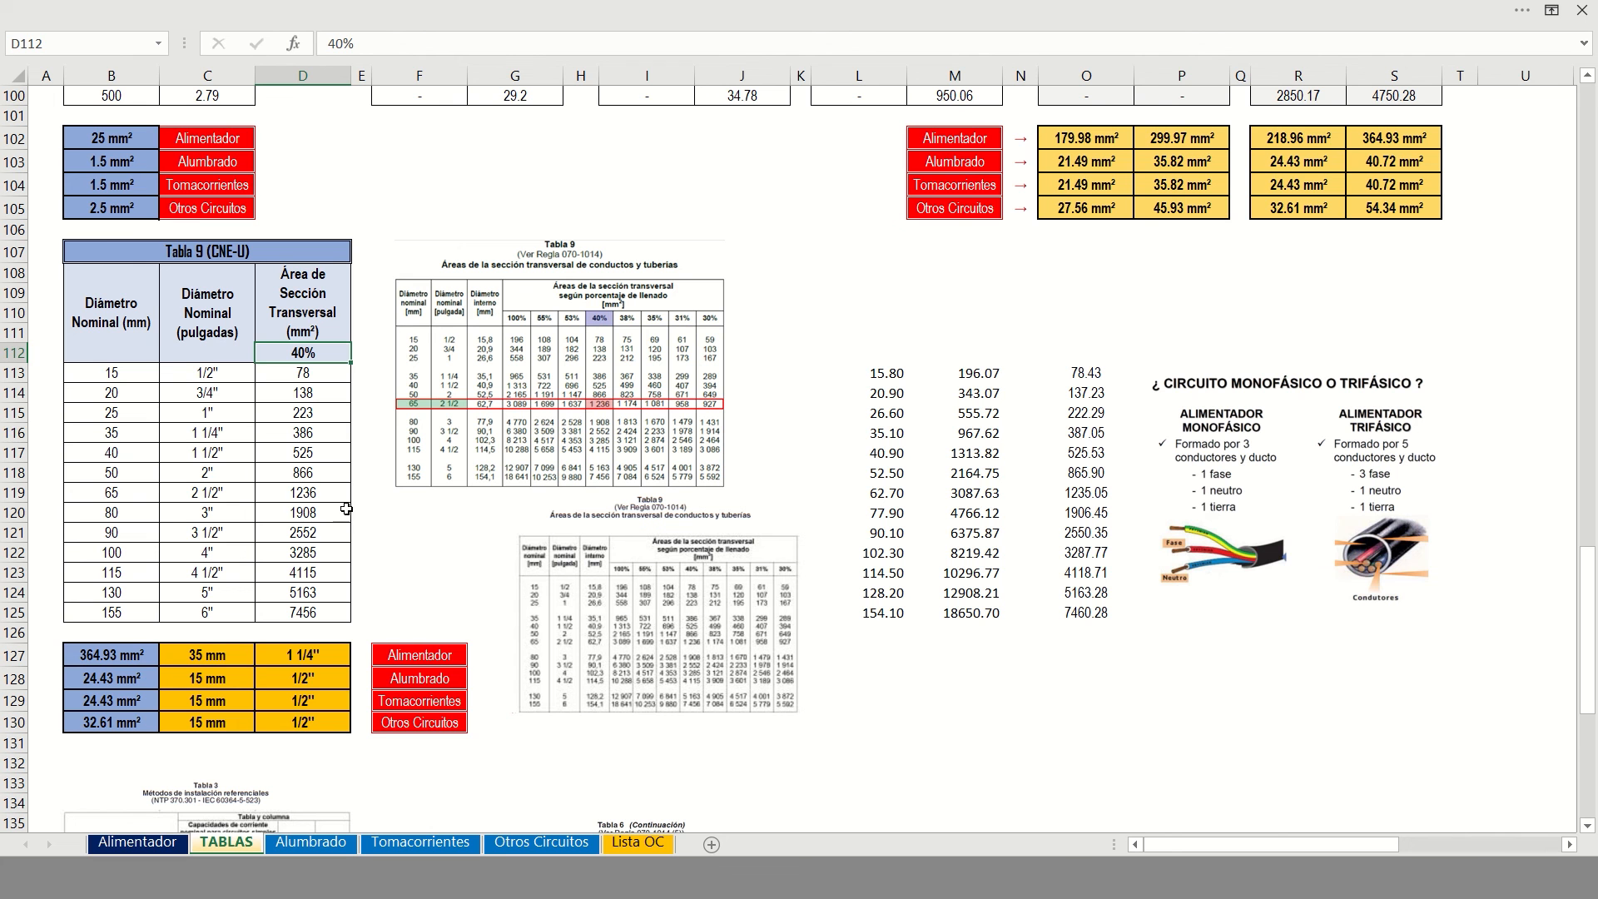
pyautogui.click(321, 435)
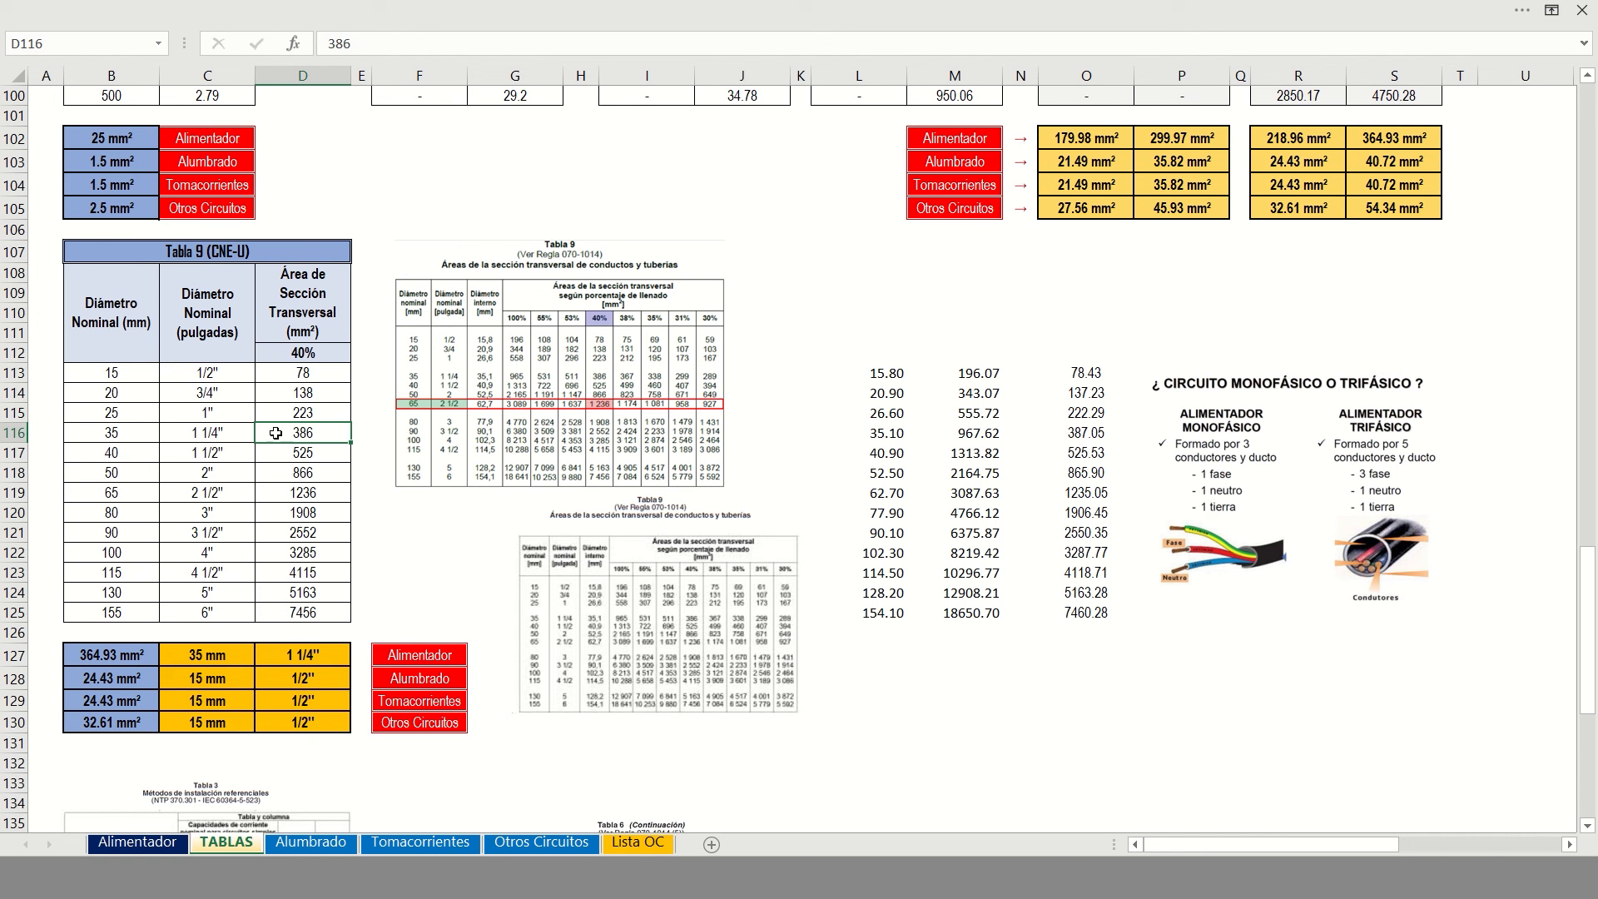
pyautogui.click(225, 433)
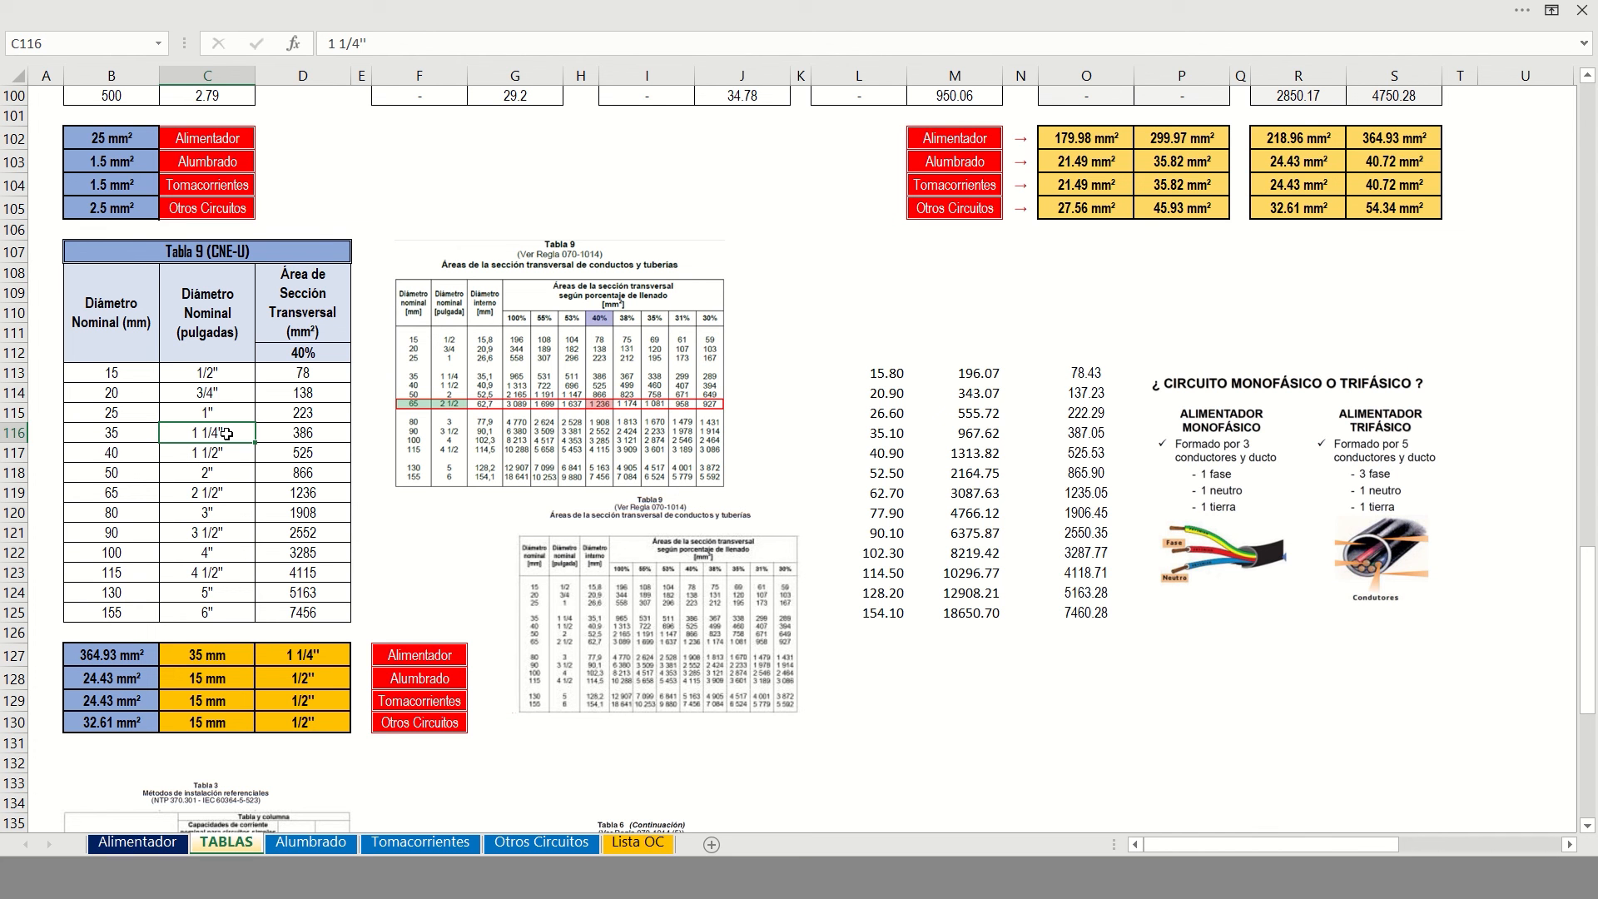
pyautogui.click(128, 433)
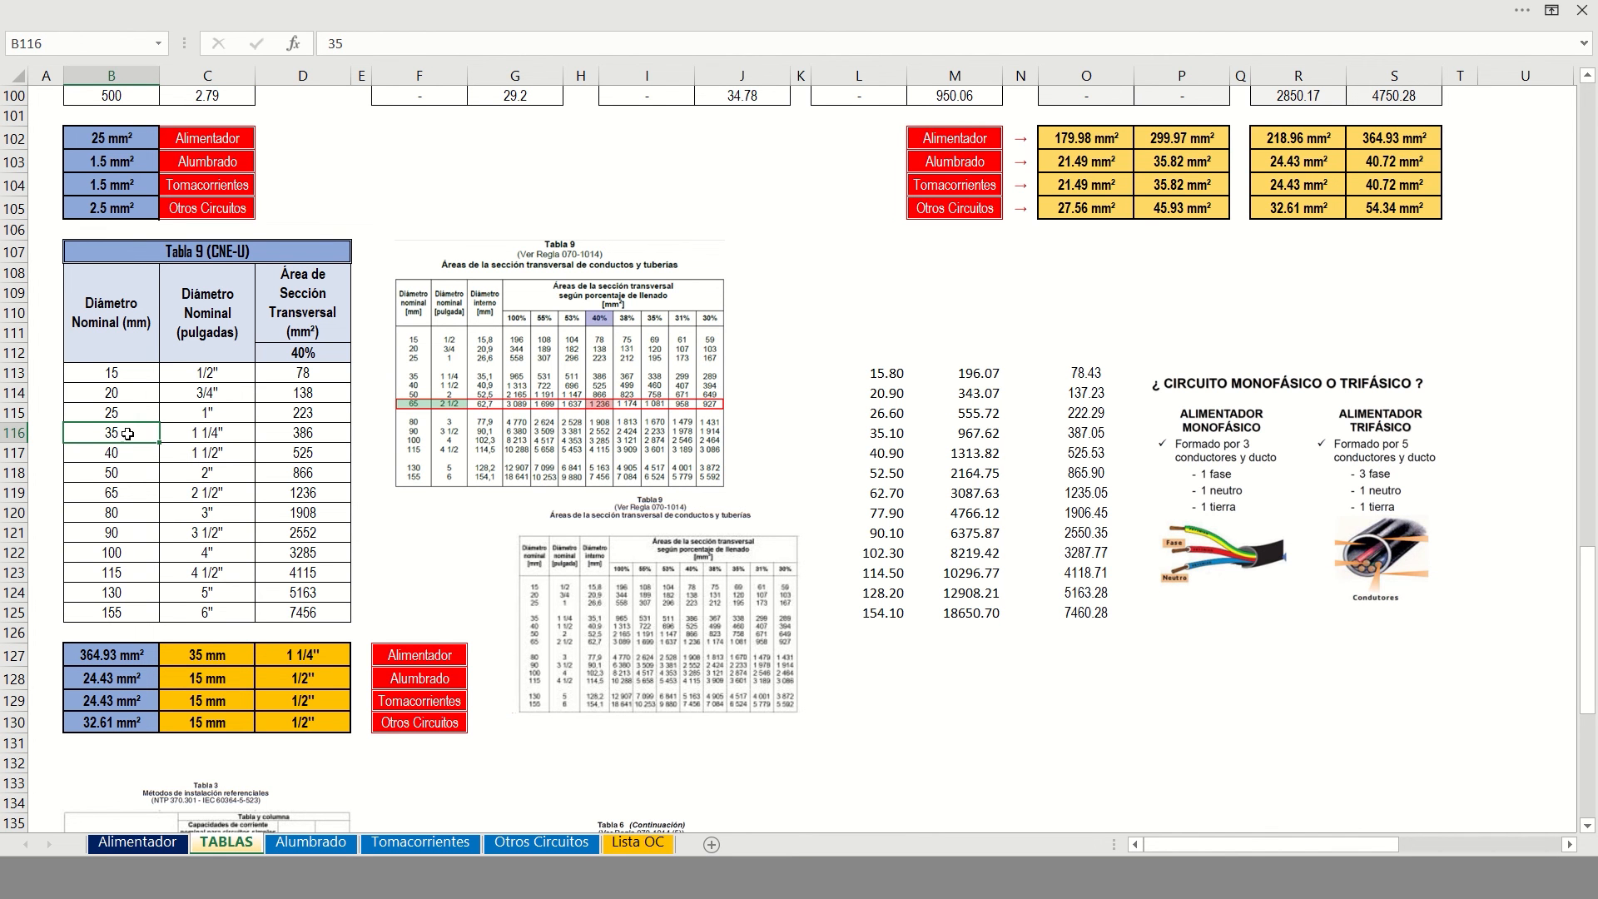
pyautogui.hotkey('ctrl', 'pageup')
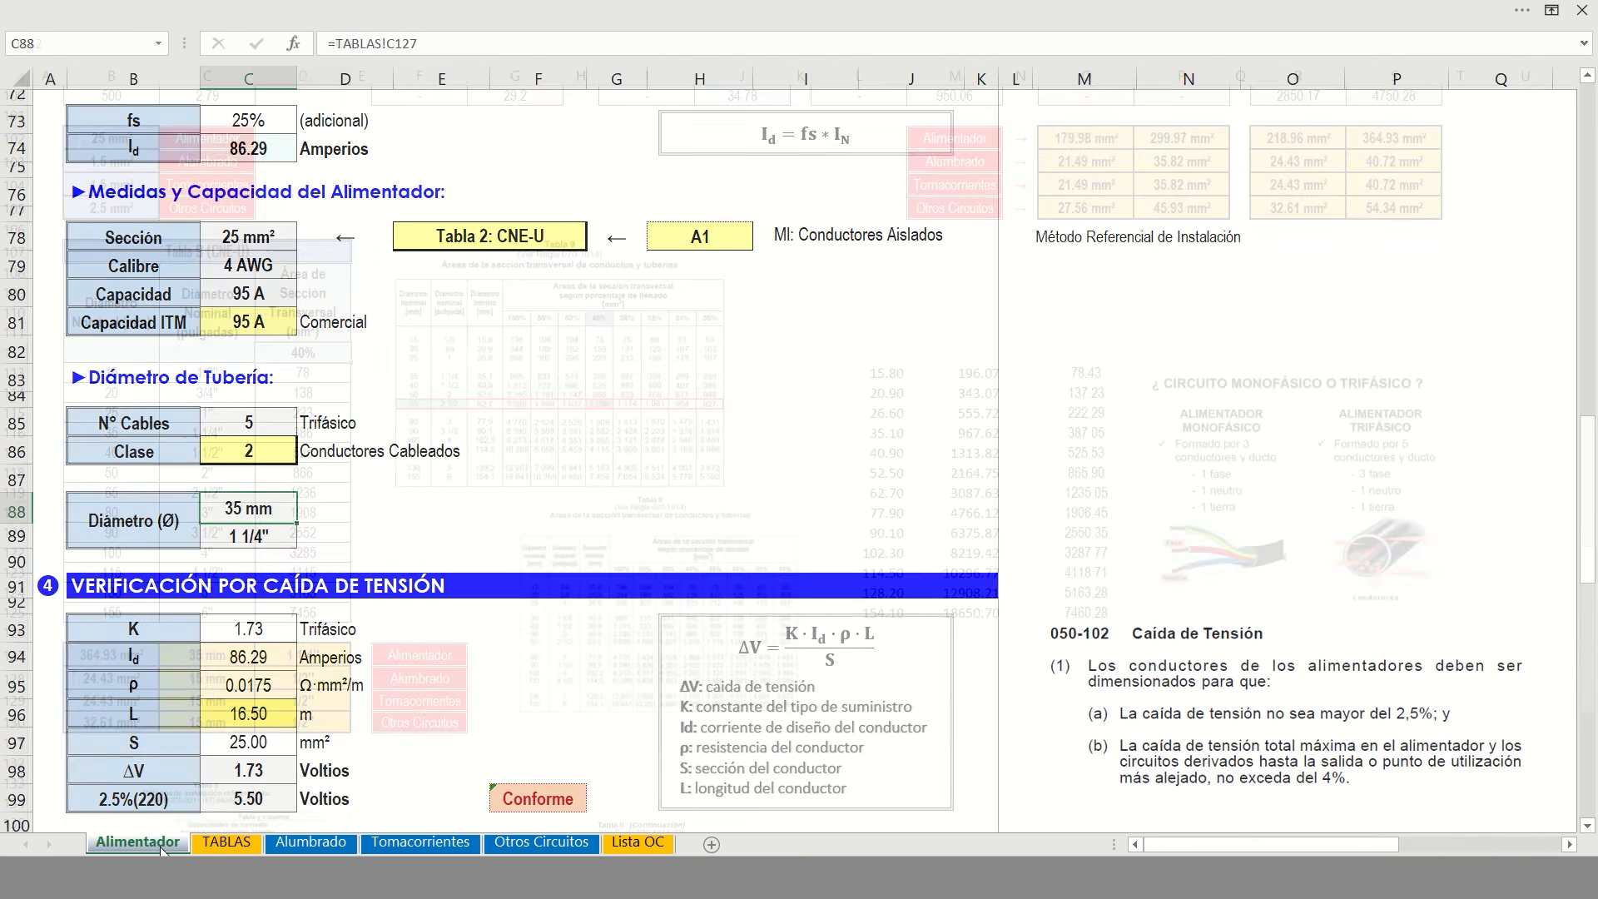
# Review the feeder's conduit diameter in C88:C89 and go to the voltage drop verification section
pyautogui.moveTo(250, 510); pyautogui.dragTo(258, 534)
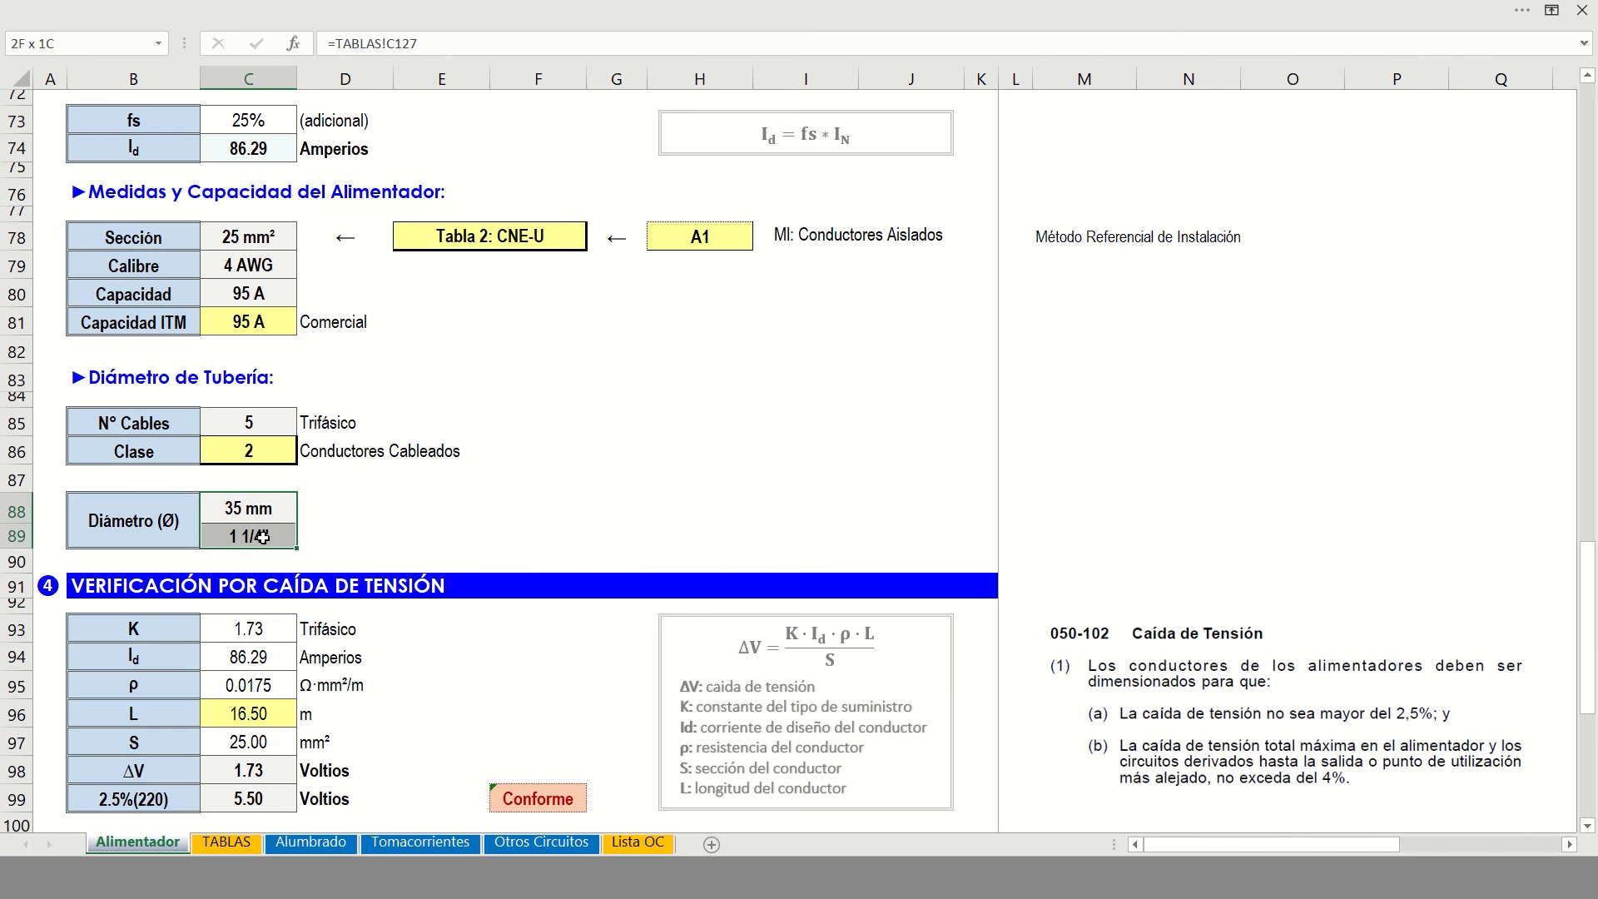
pyautogui.scroll(-2, 253, 526)
pyautogui.scroll(-1, 253, 526)
pyautogui.click(121, 368)
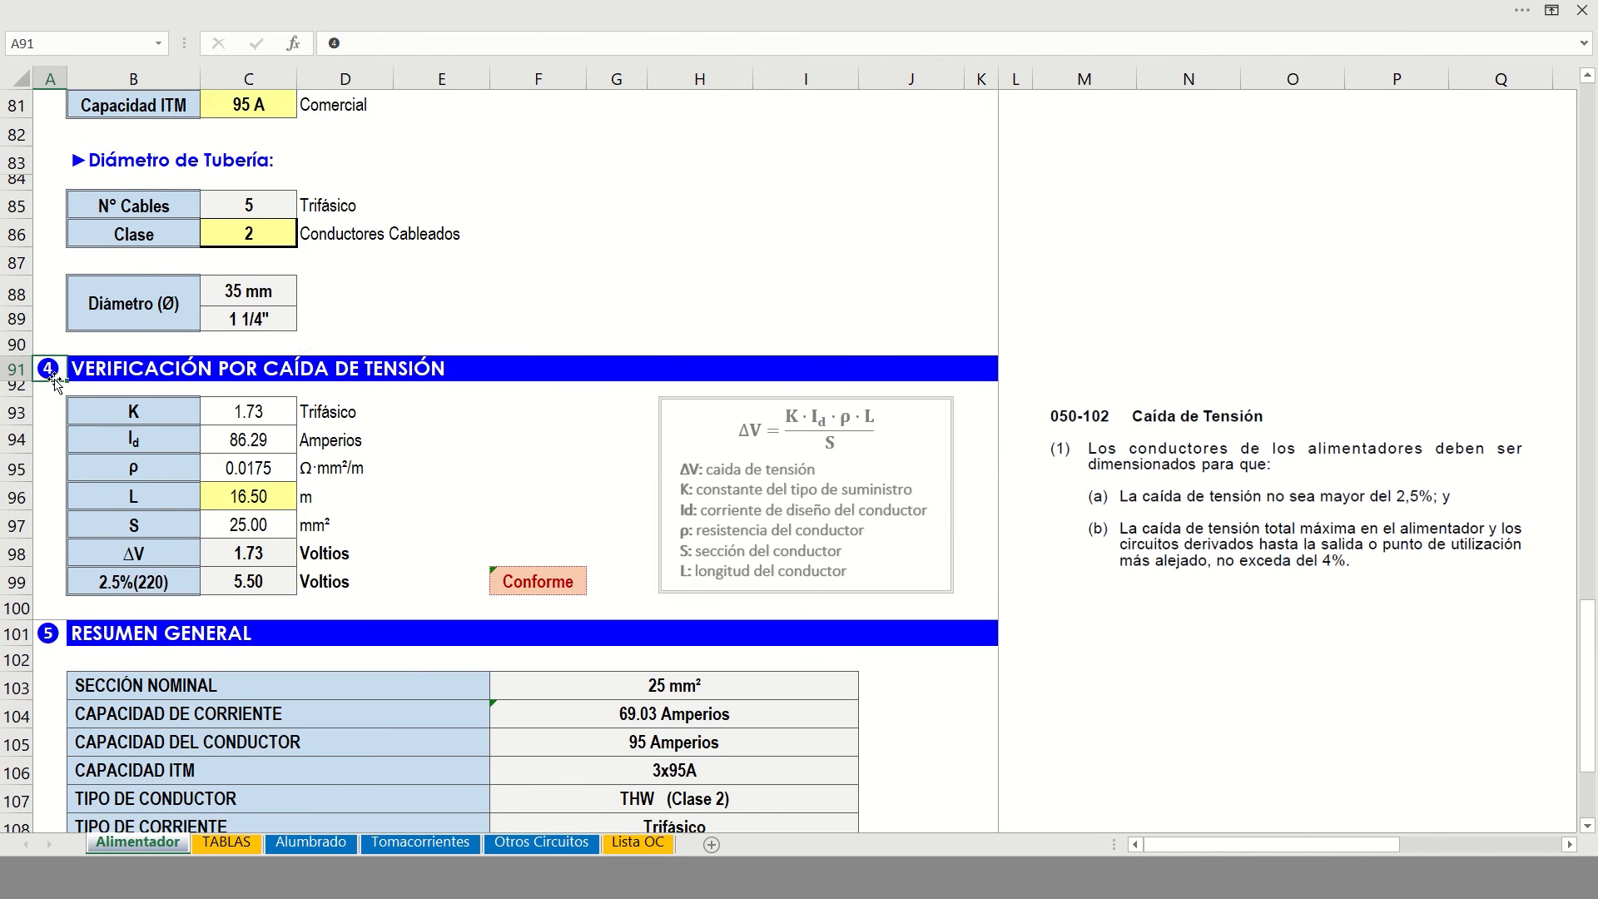
pyautogui.scroll(-2, 120, 250)
pyautogui.click(121, 211)
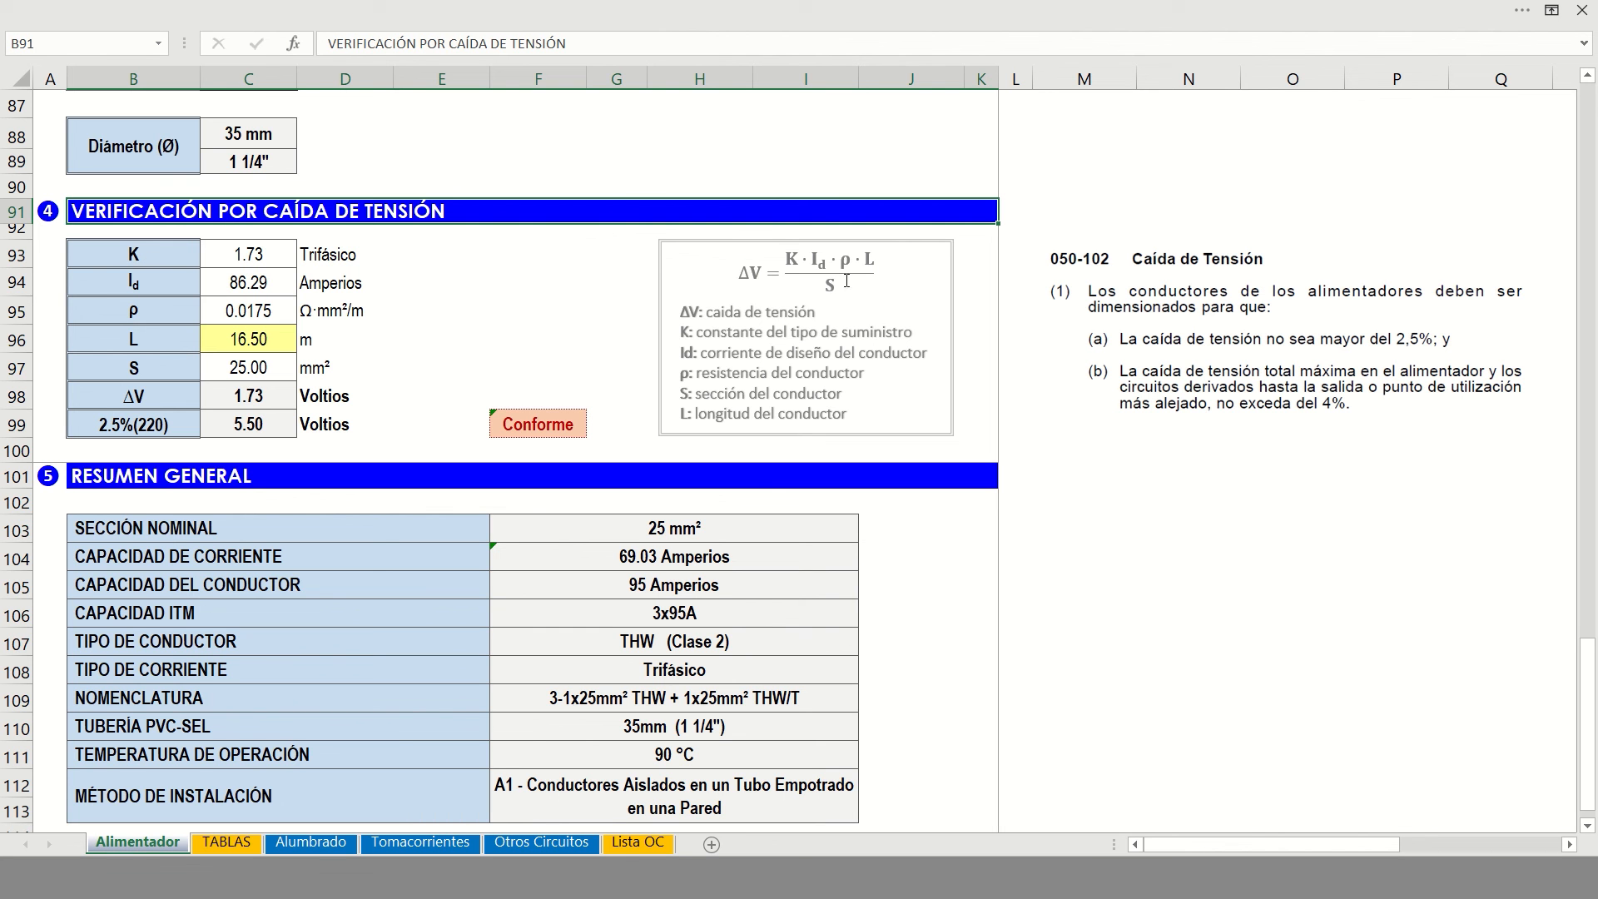
# Inspect the references feeding the K factor and supply type in row 93 and the design current in C94
pyautogui.click(155, 260)
pyautogui.click(249, 256)
pyautogui.click(328, 255)
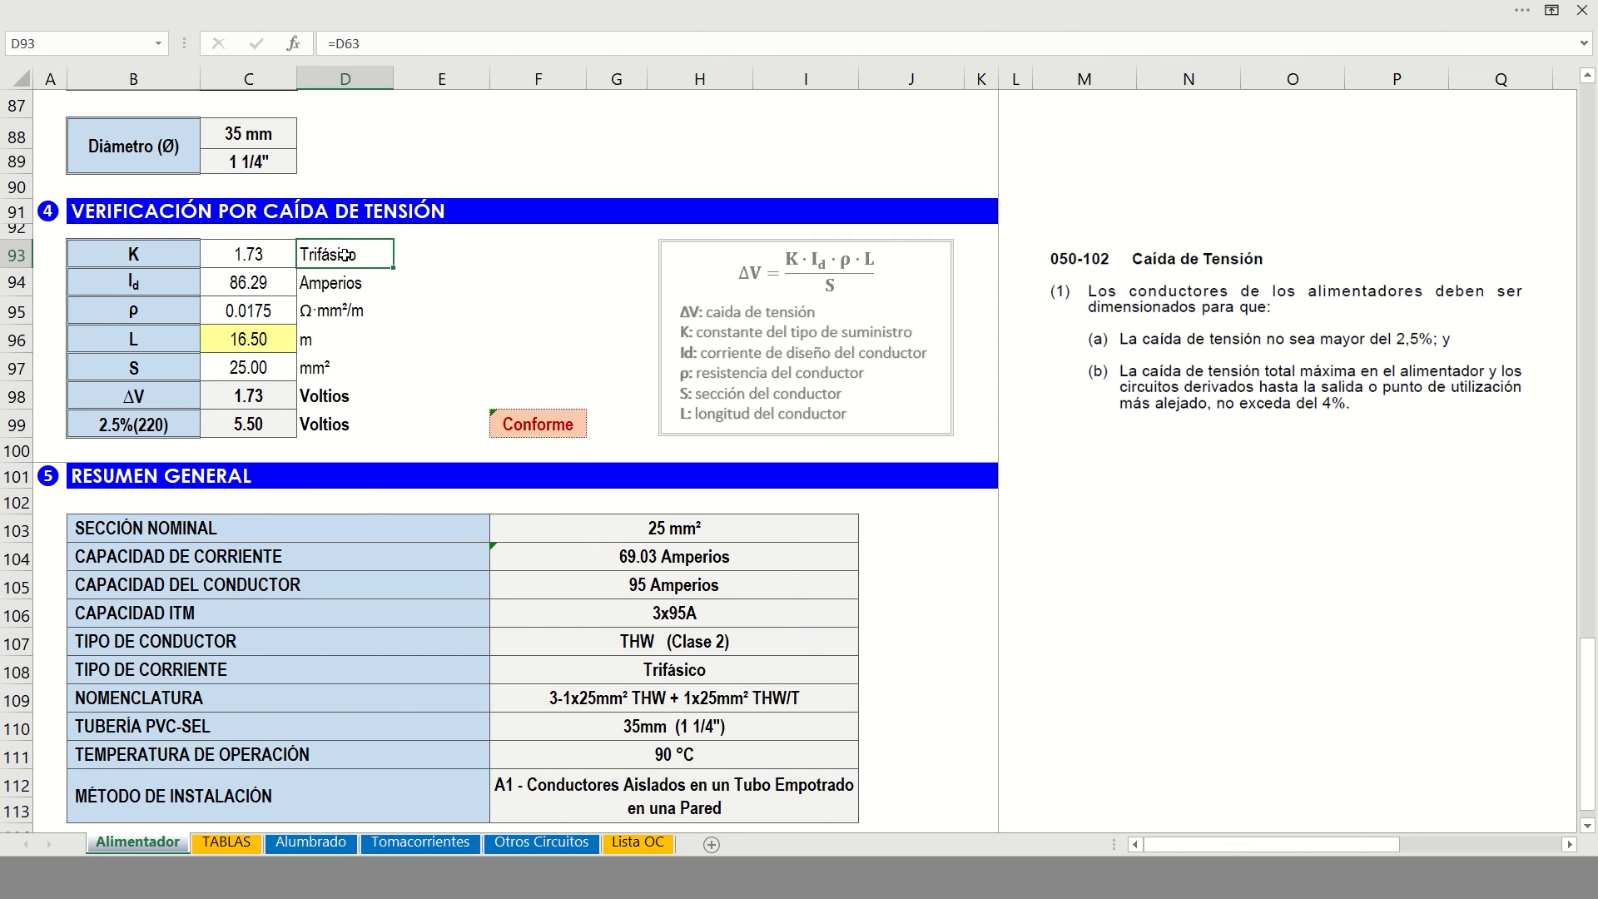
pyautogui.click(262, 256)
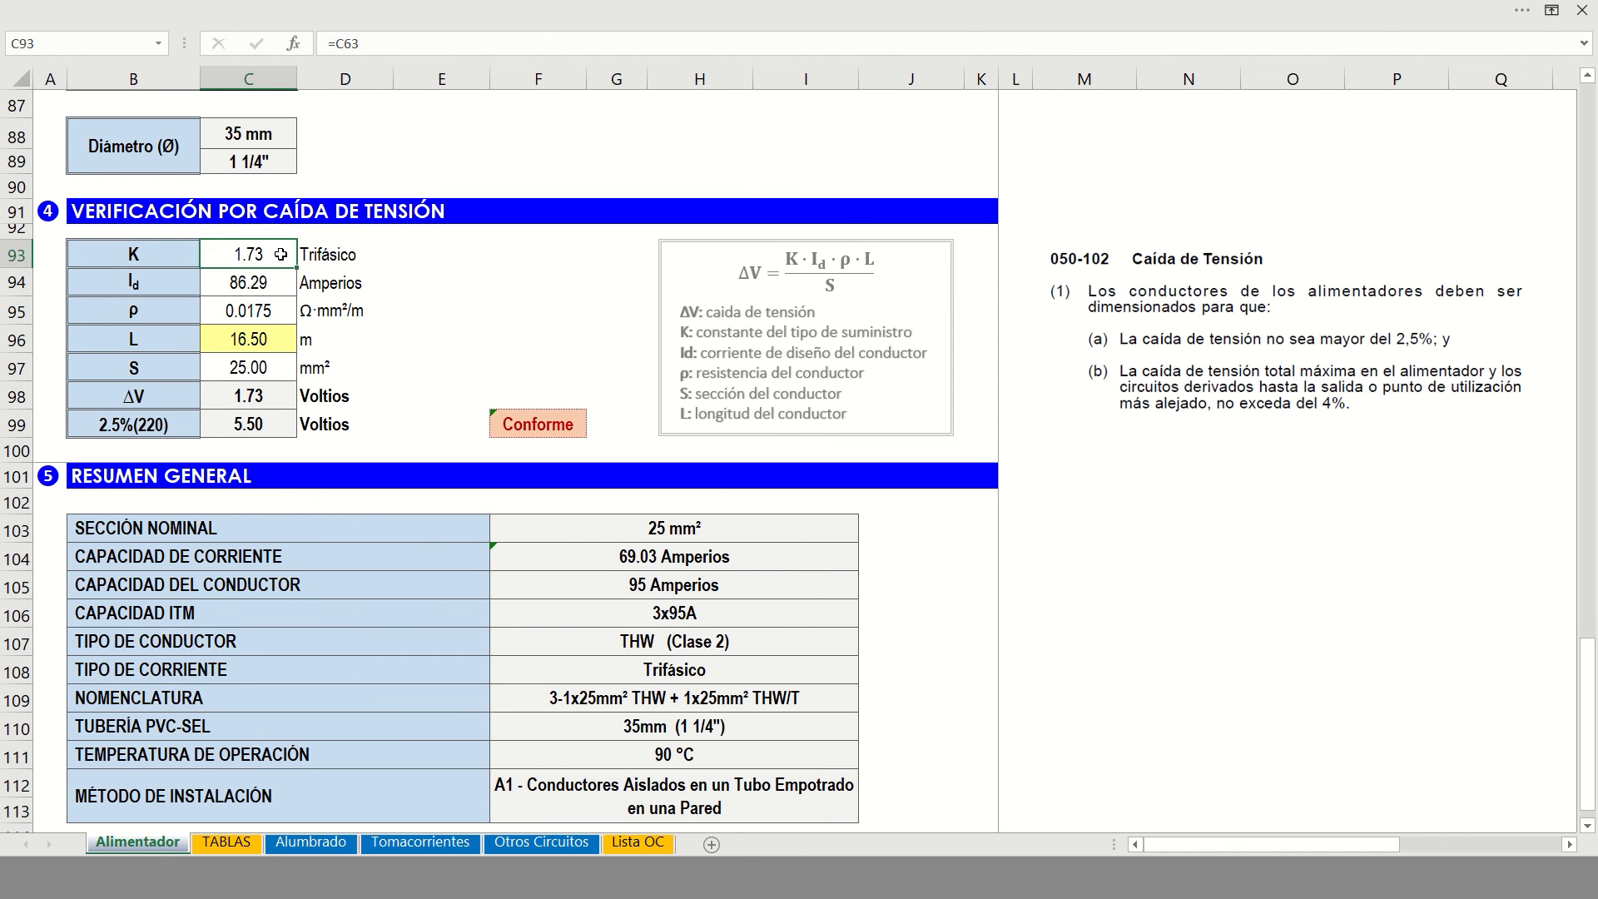
pyautogui.click(282, 282)
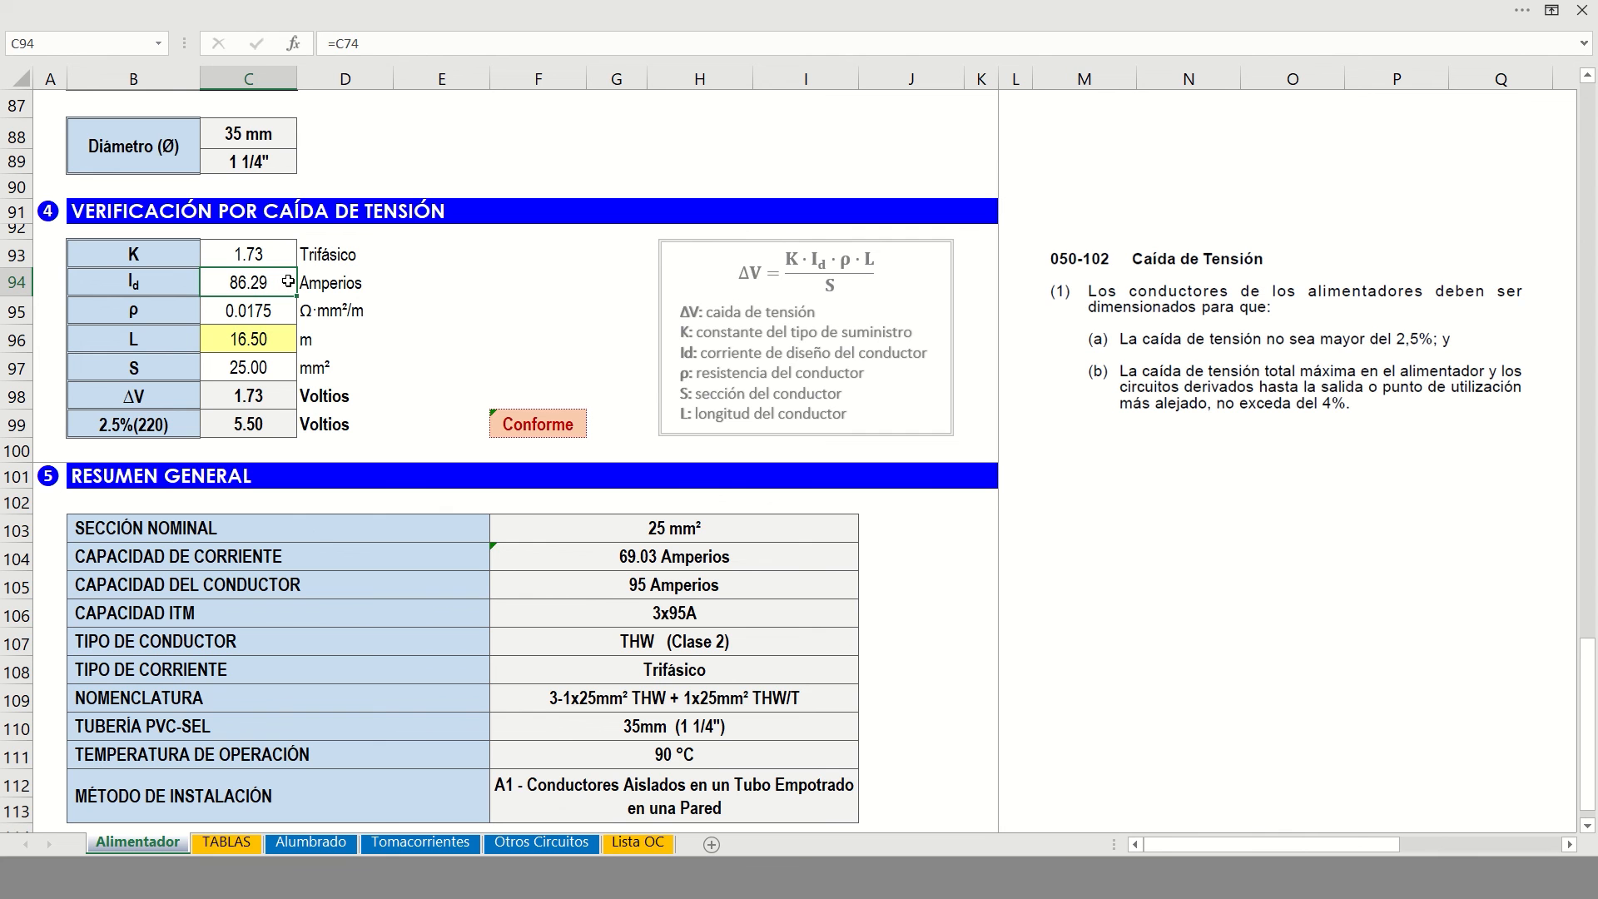
# Check the resistivity in C95 and the conductor length in C96 of the voltage drop verification
pyautogui.click(234, 311)
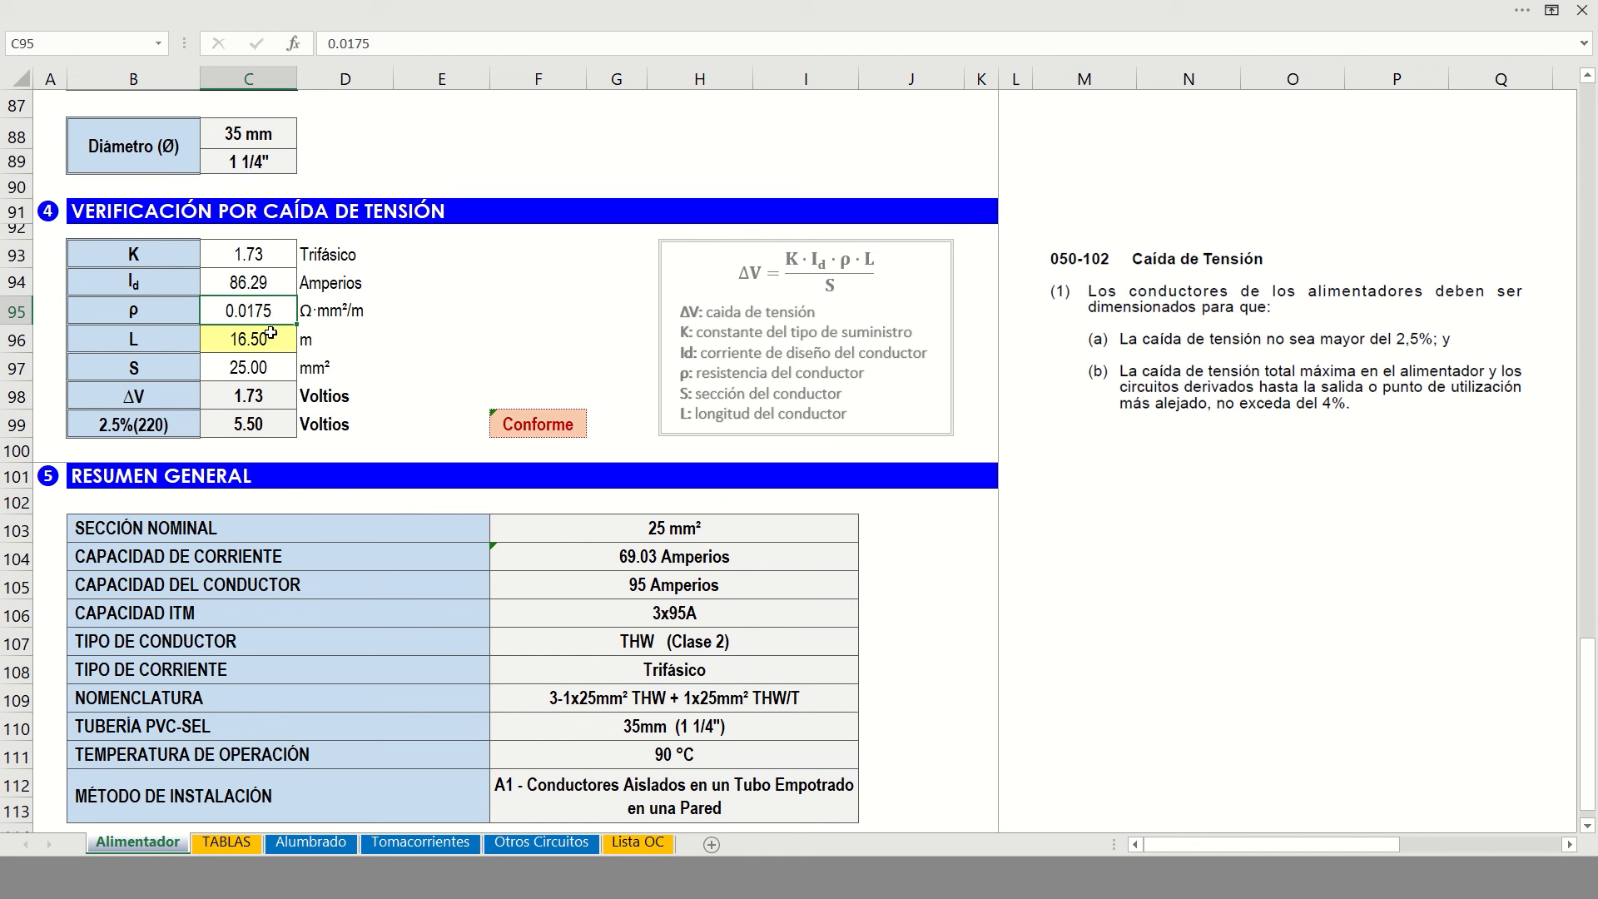
pyautogui.click(160, 344)
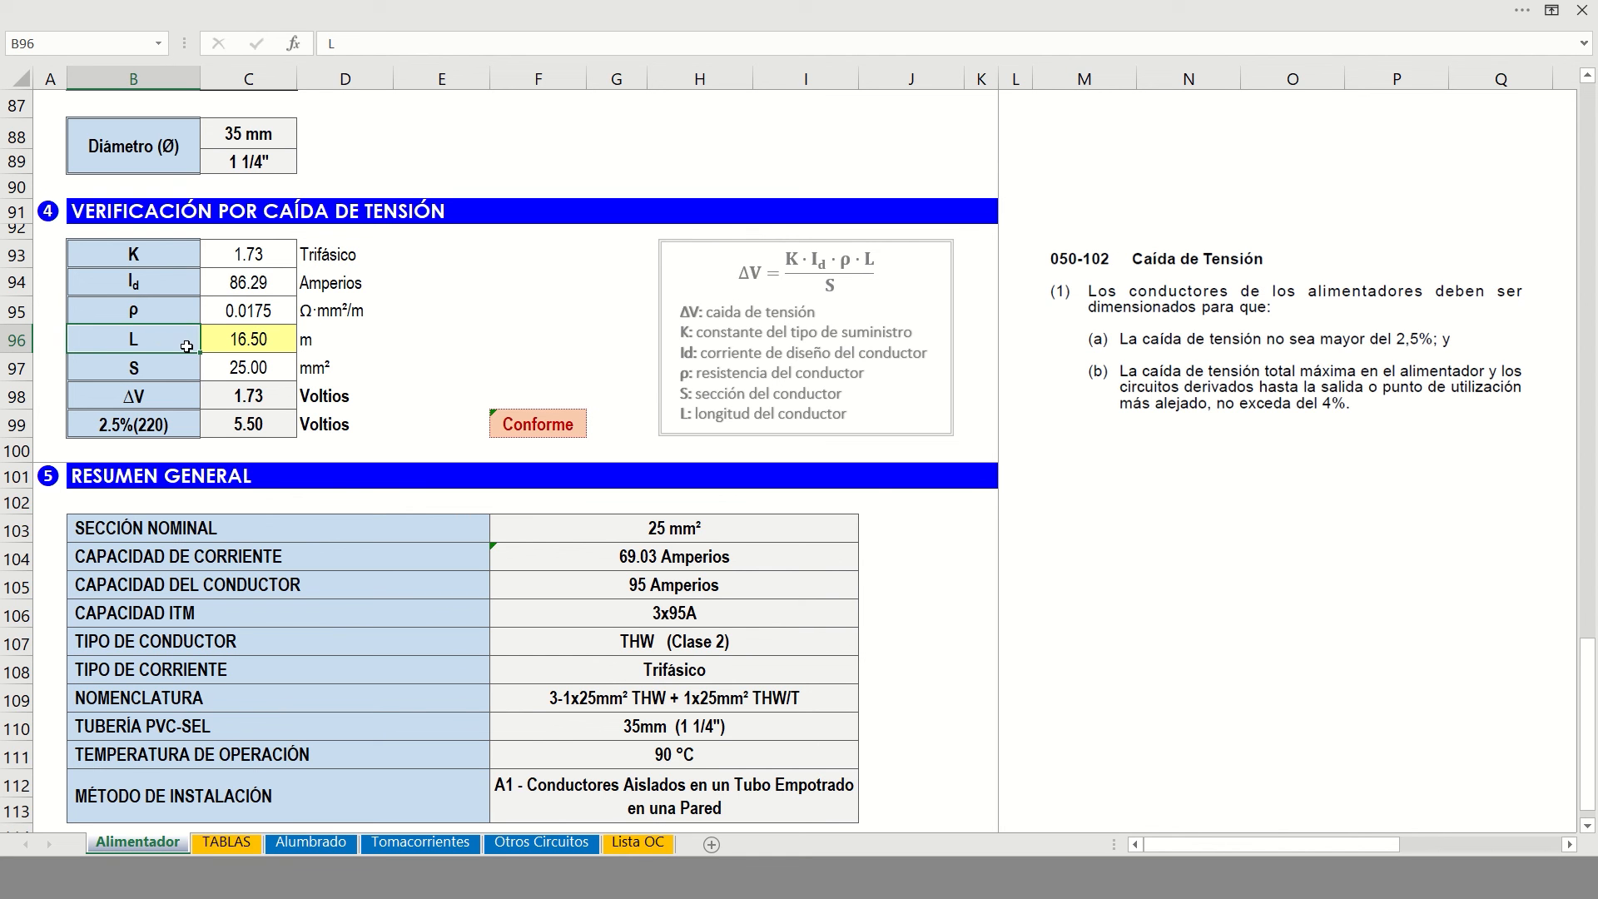
pyautogui.click(248, 343)
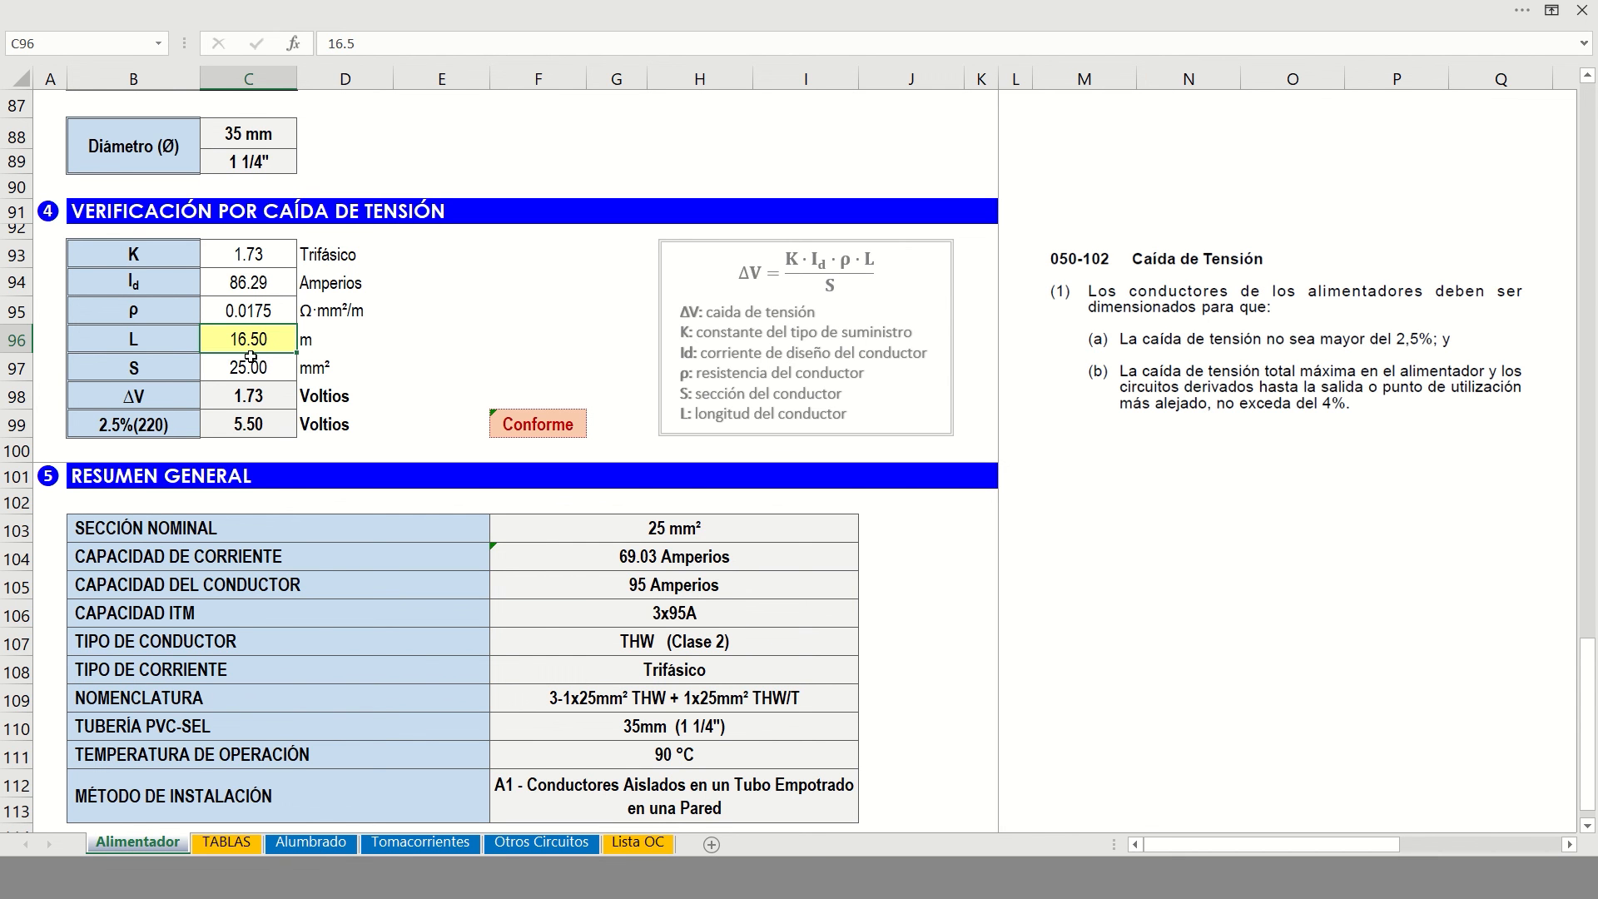
# Trace the conductor section S in C97 back to the feeder section in C78
pyautogui.click(258, 367)
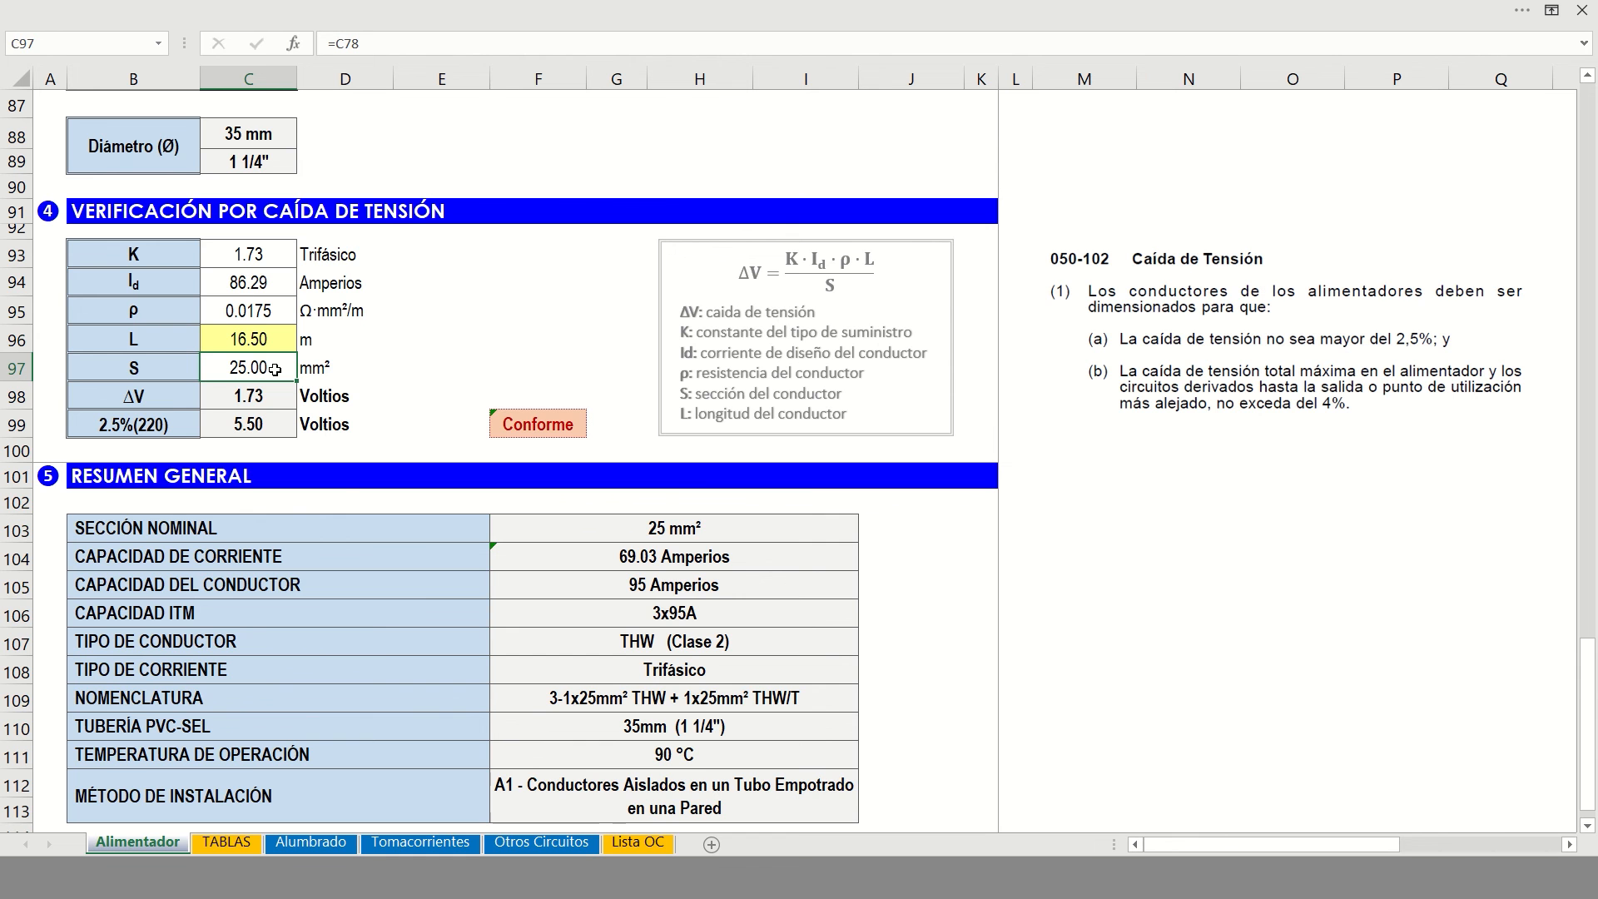
pyautogui.doubleClick(276, 369)
pyautogui.scroll(4, 277, 369)
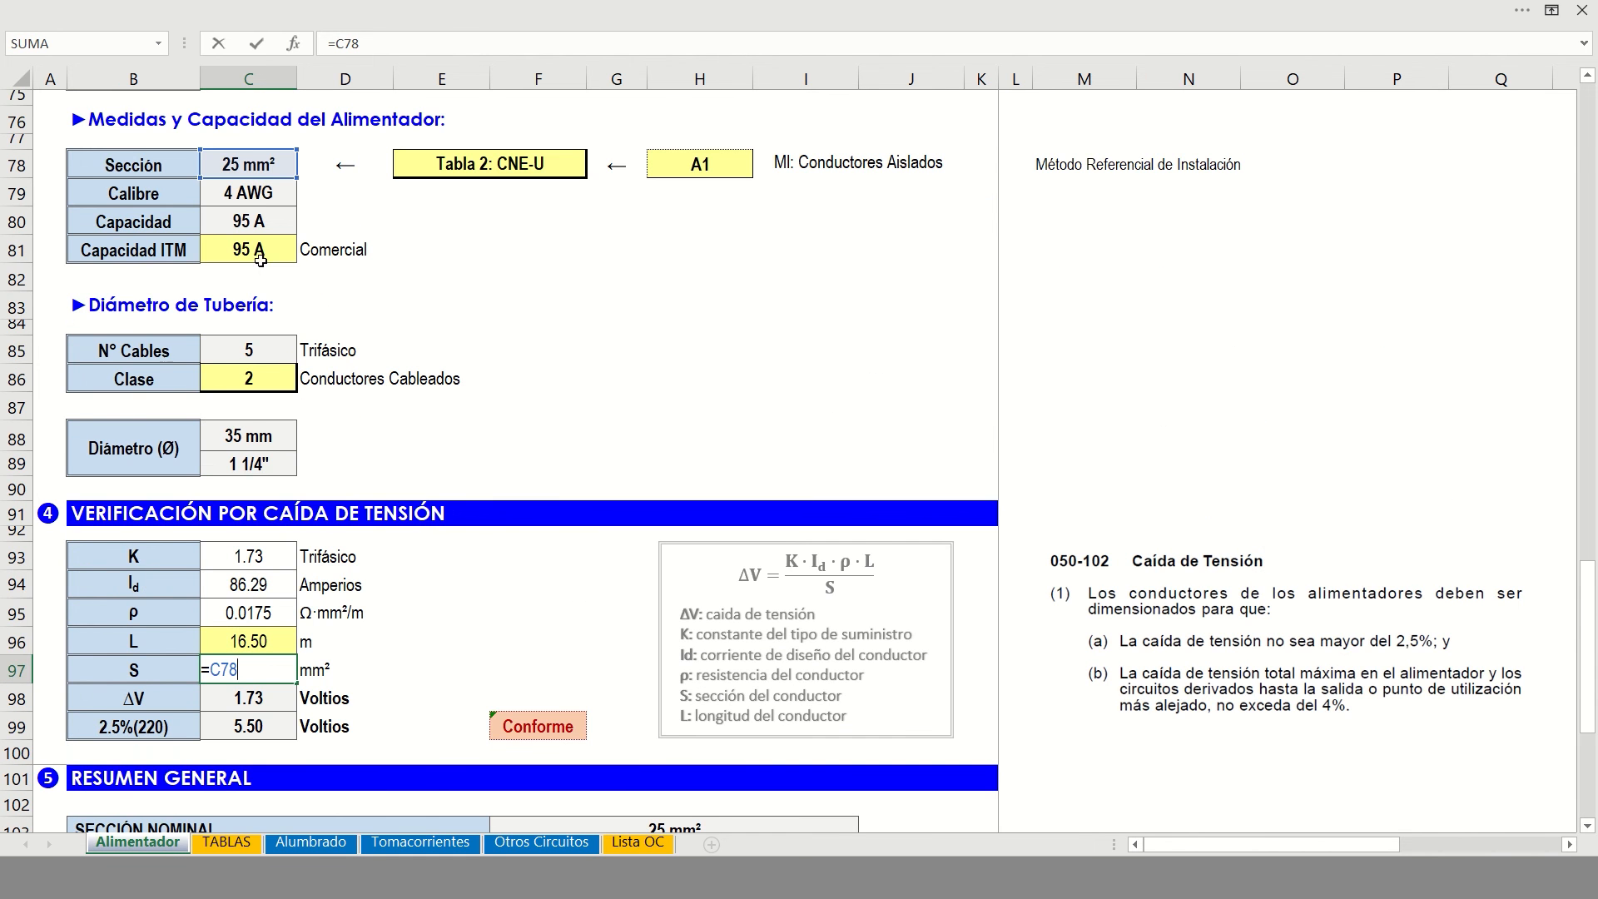
pyautogui.scroll(-5, 258, 262)
pyautogui.press('Return')
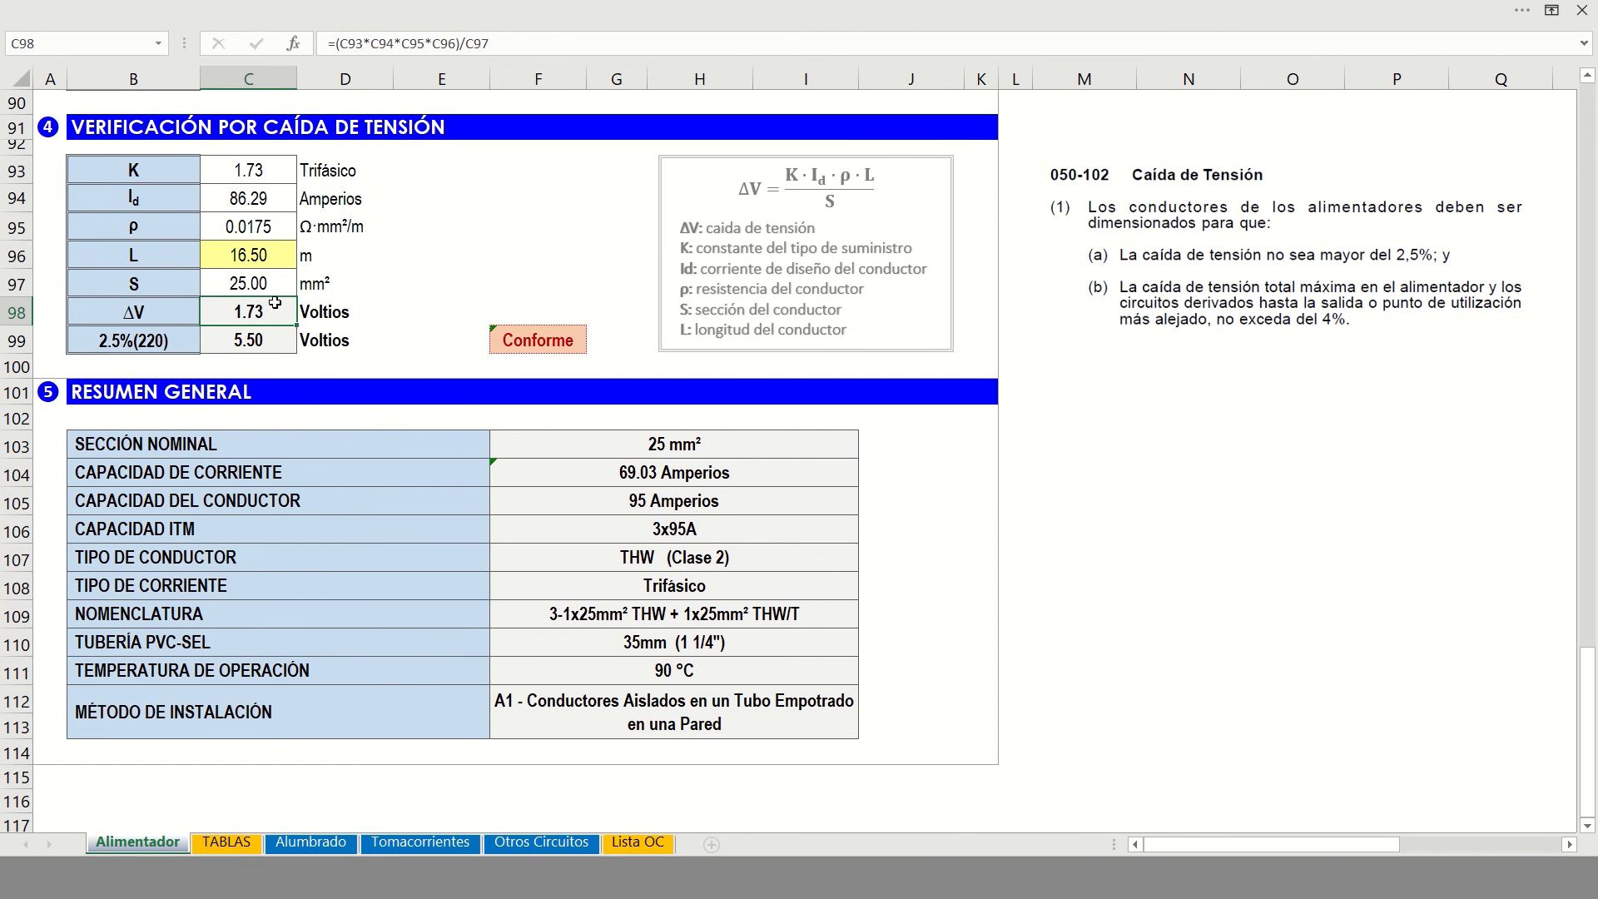
# Inspect the voltage drop formula in C98 and the compliance check formula in F99
pyautogui.scroll(1, 277, 315)
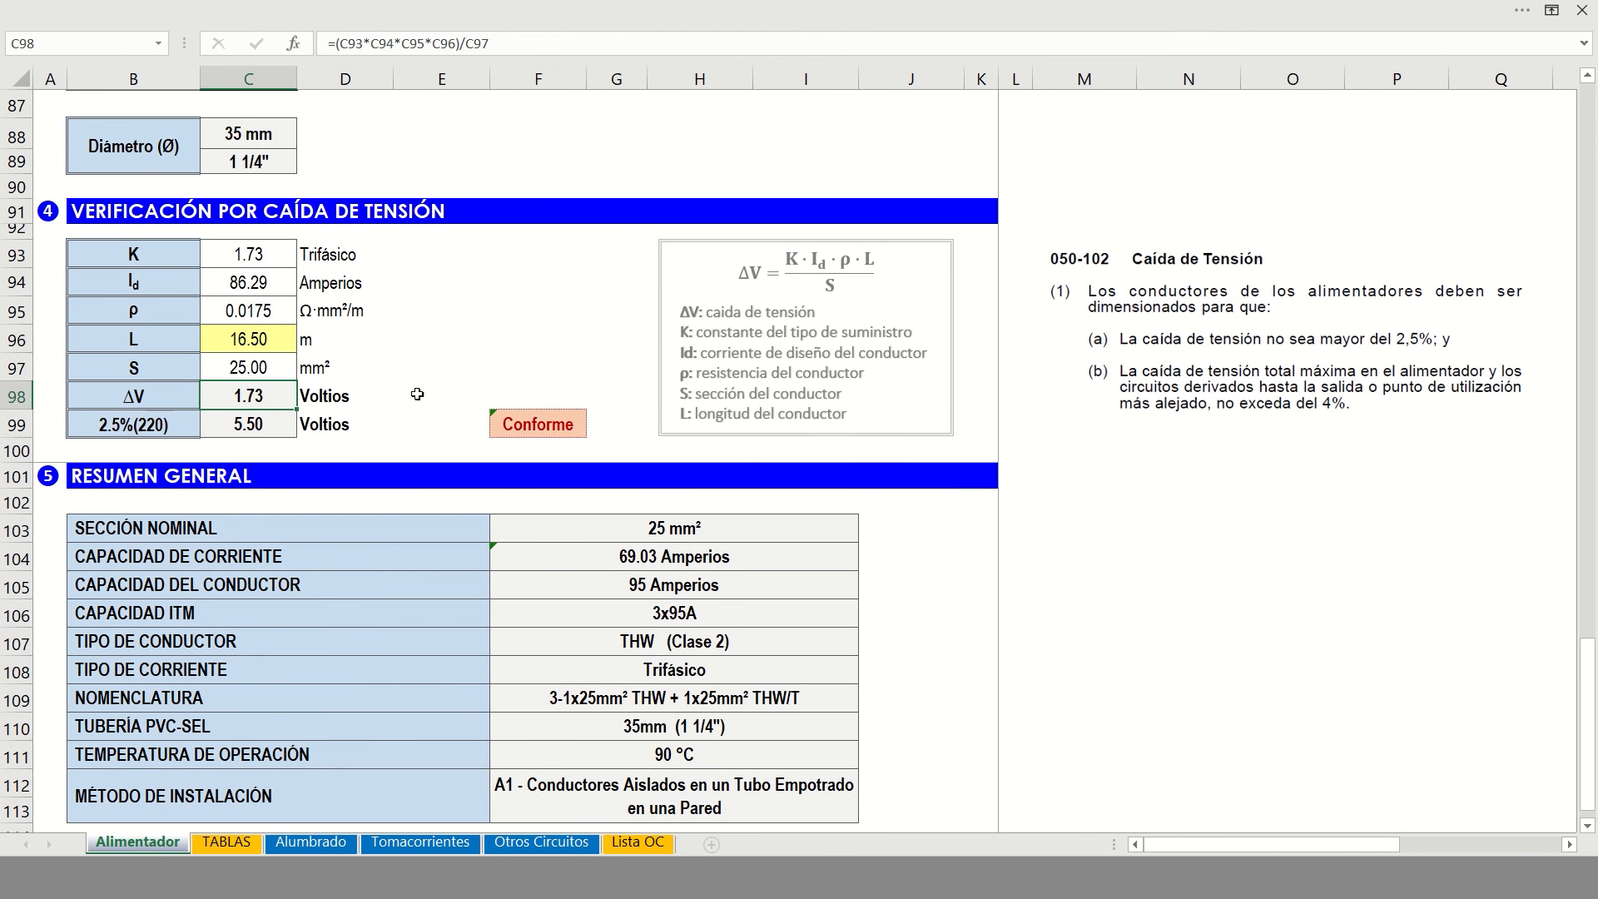
pyautogui.doubleClick(276, 398)
pyautogui.press('Return')
pyautogui.click(275, 398)
pyautogui.click(541, 424)
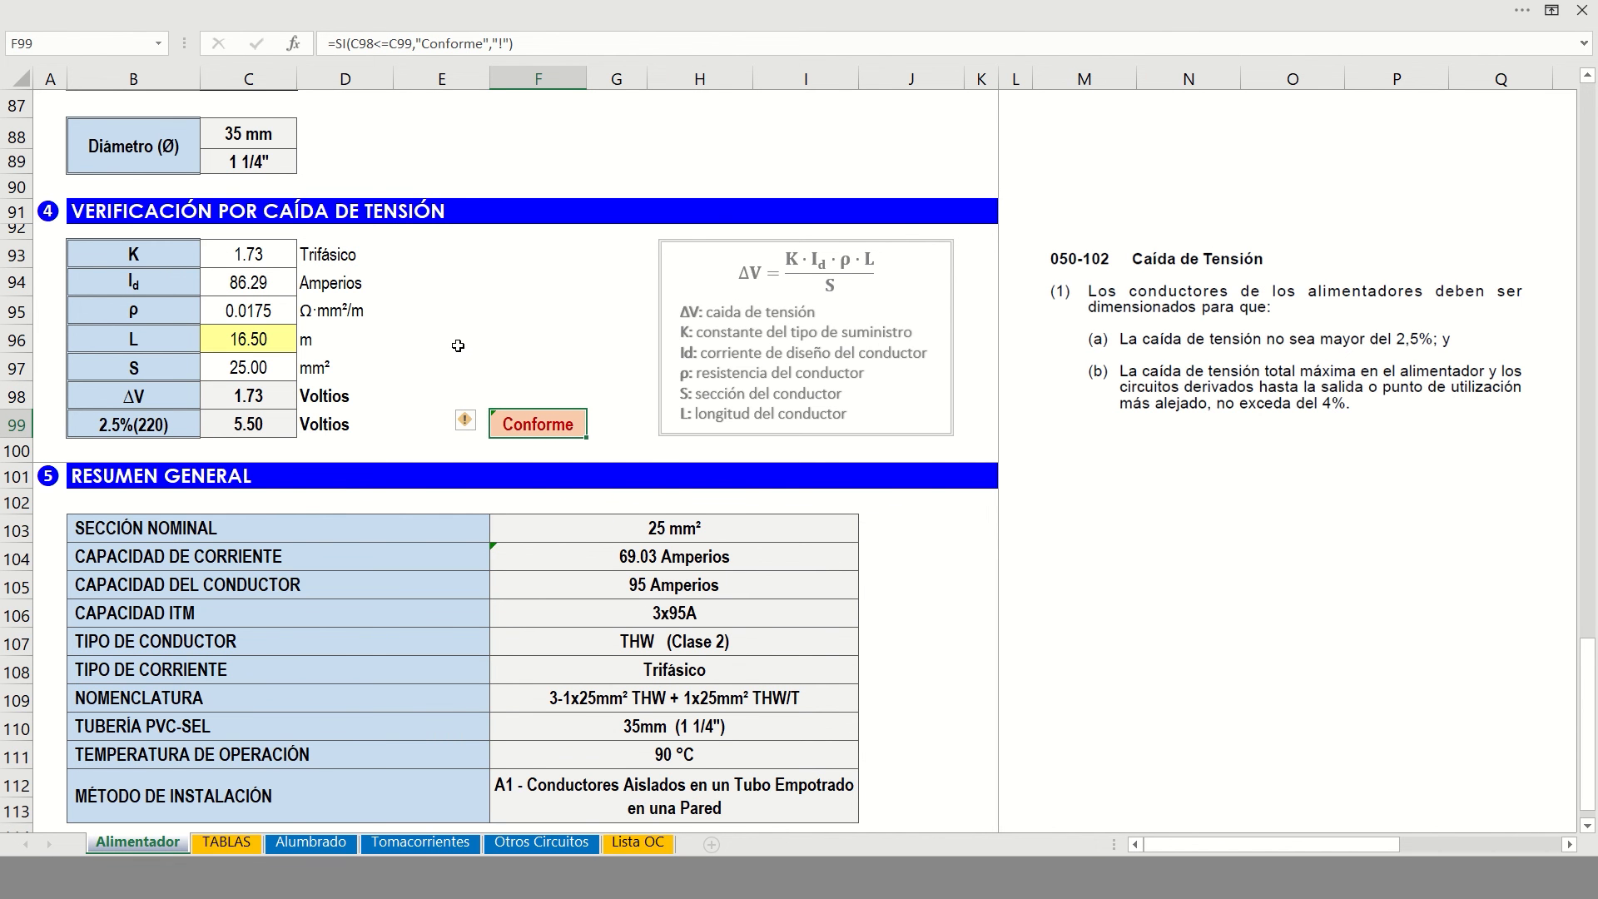
# Inspect the nominal section and current capacity references in F103 and F104 of the RESUMEN GENERAL table
pyautogui.scroll(-4, 458, 345)
pyautogui.click(54, 158)
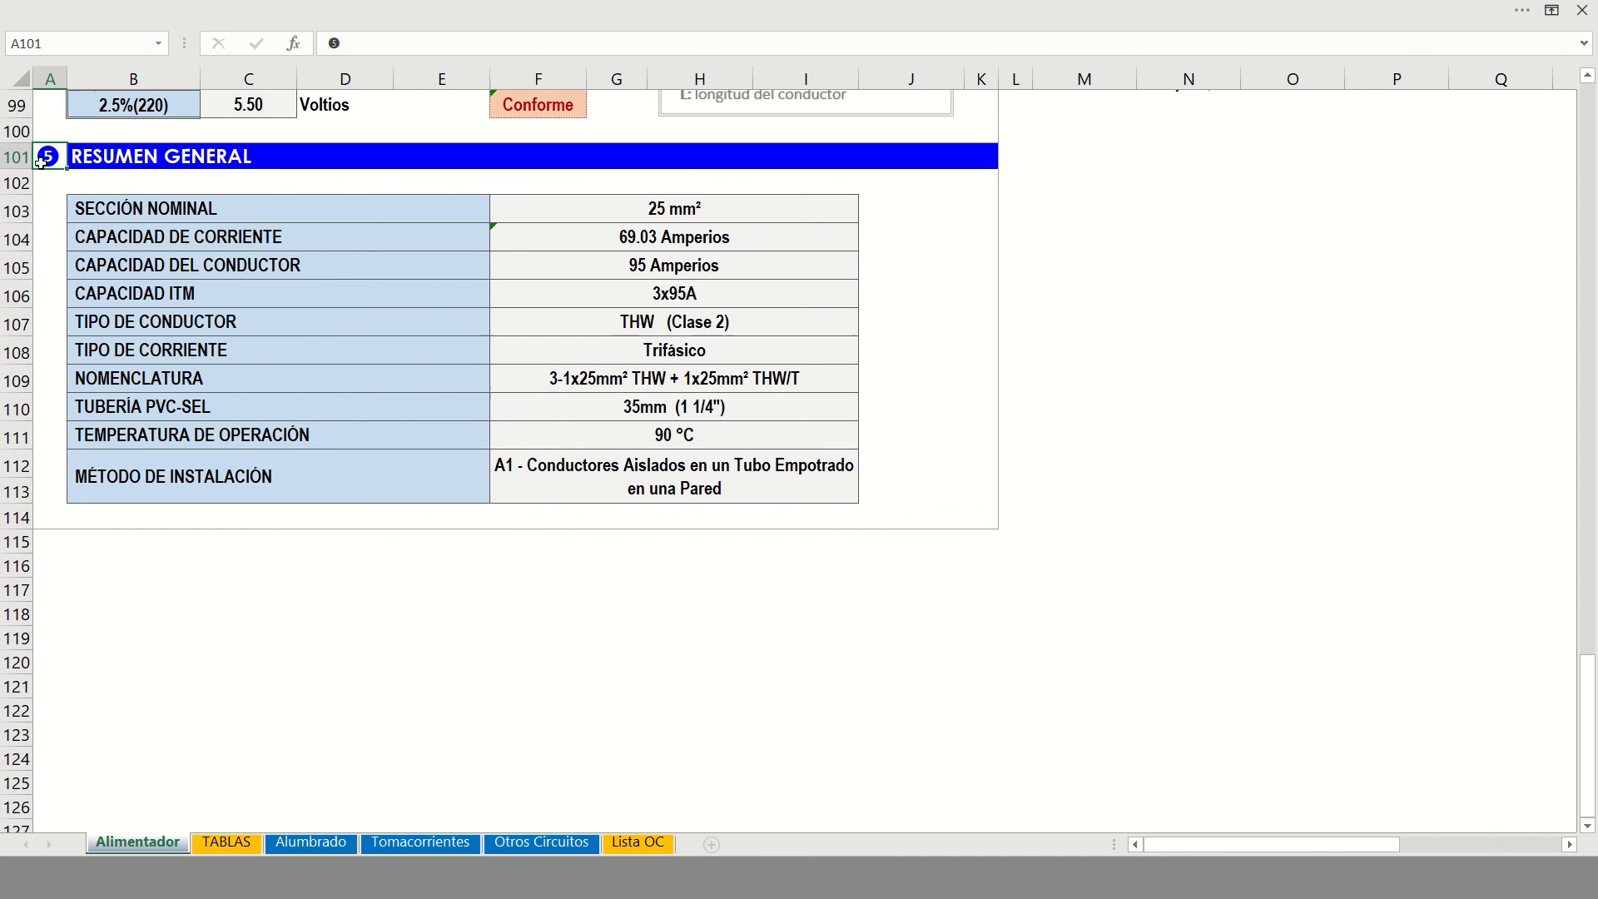
pyautogui.click(106, 158)
pyautogui.click(189, 215)
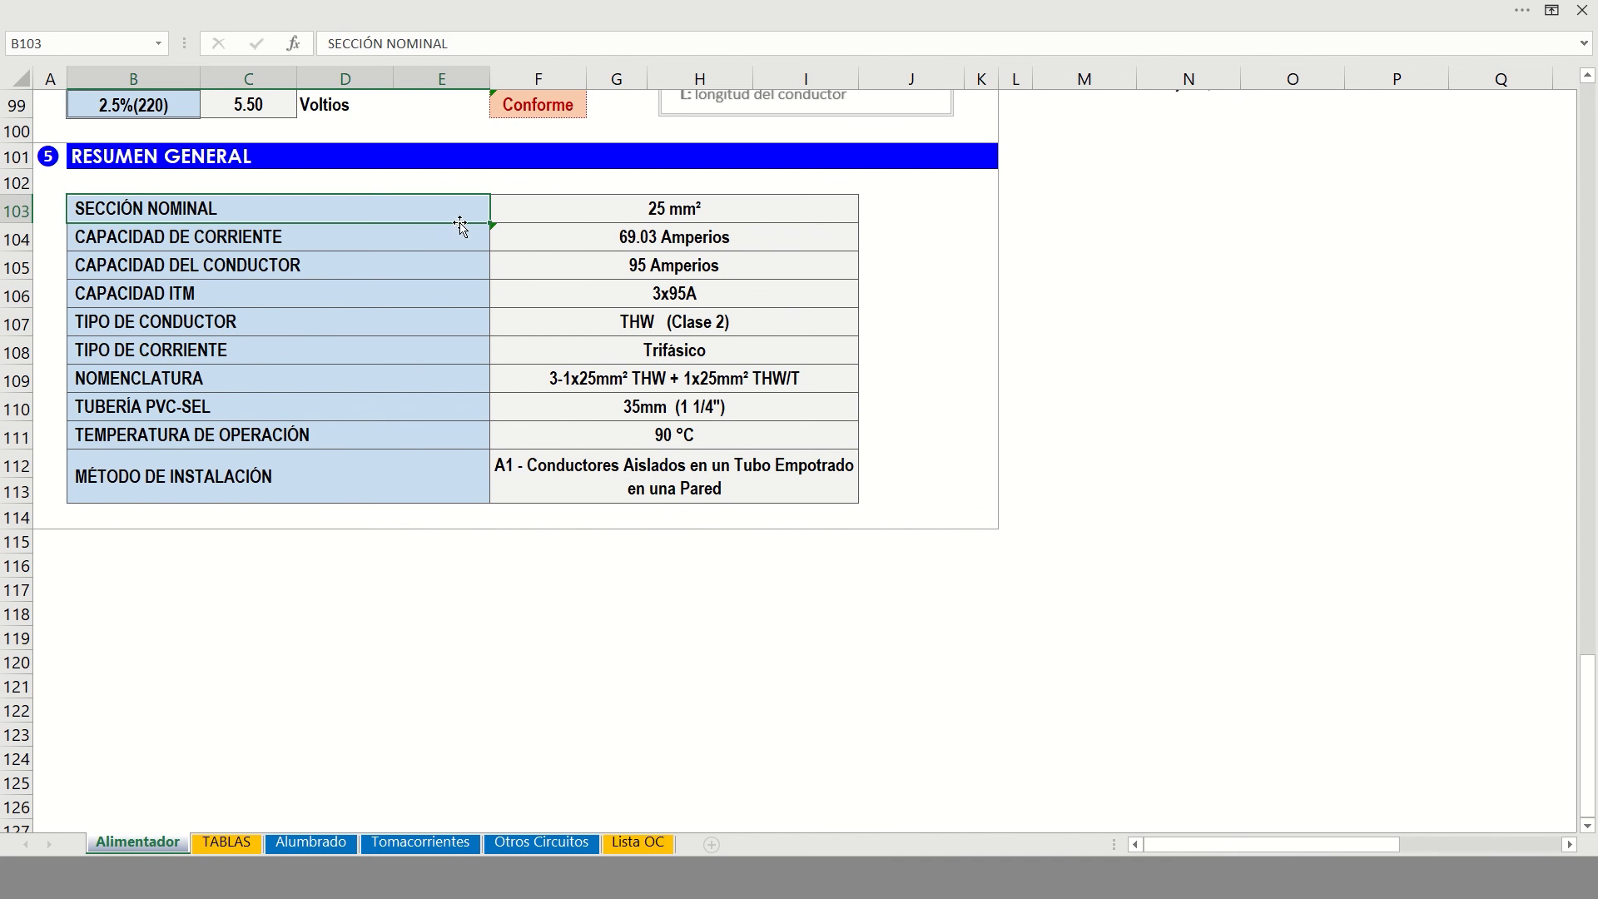
pyautogui.click(578, 213)
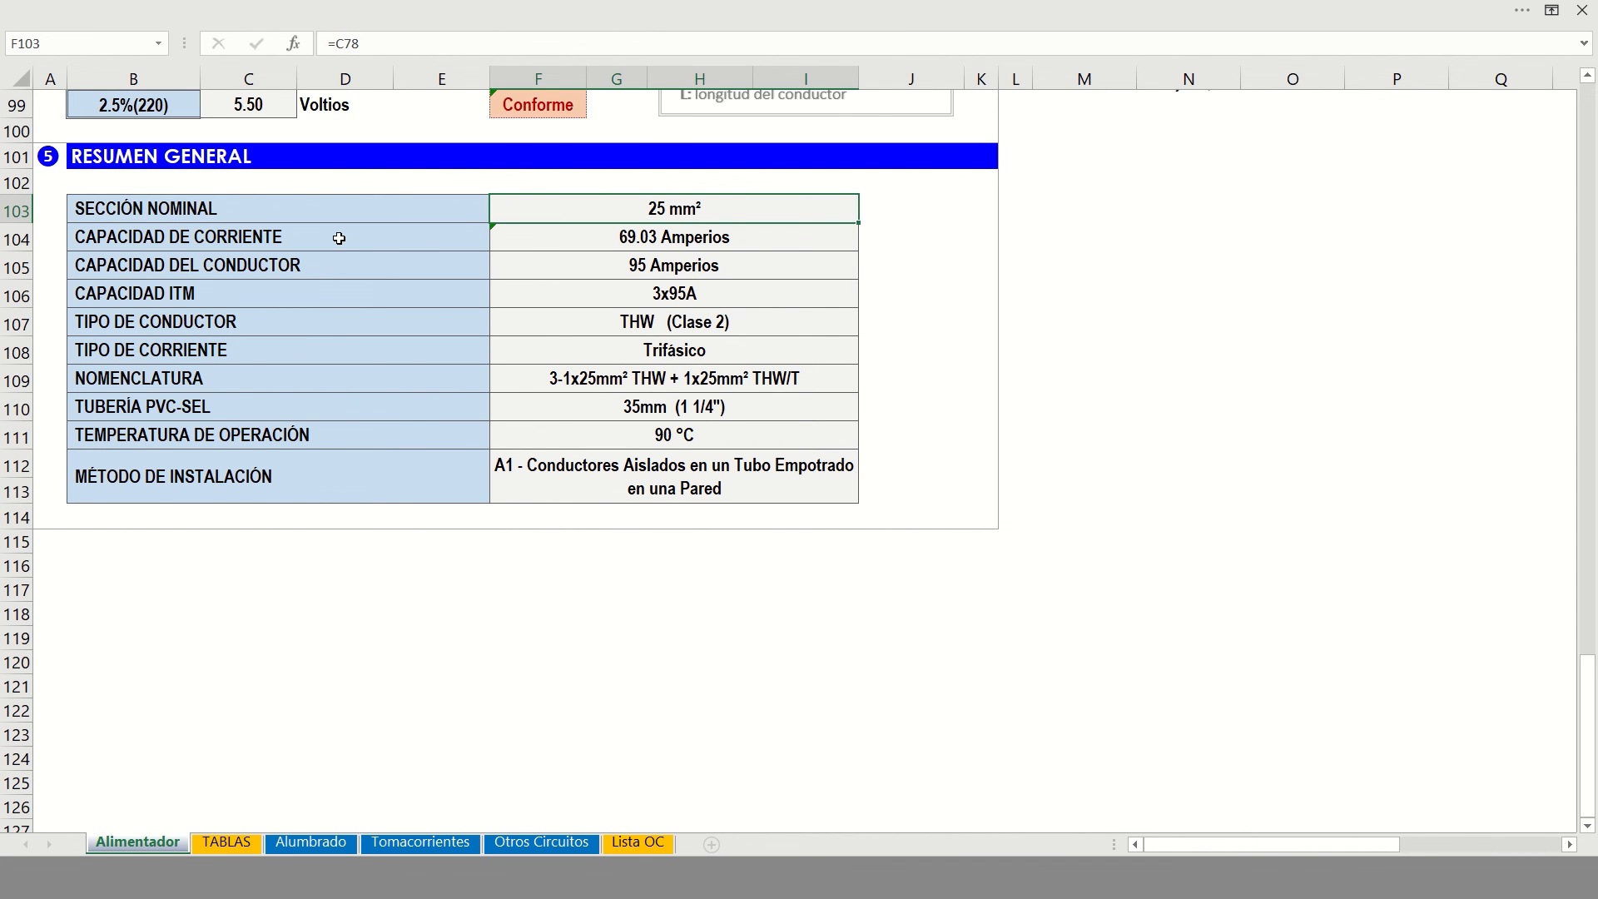
pyautogui.click(310, 242)
pyautogui.click(765, 244)
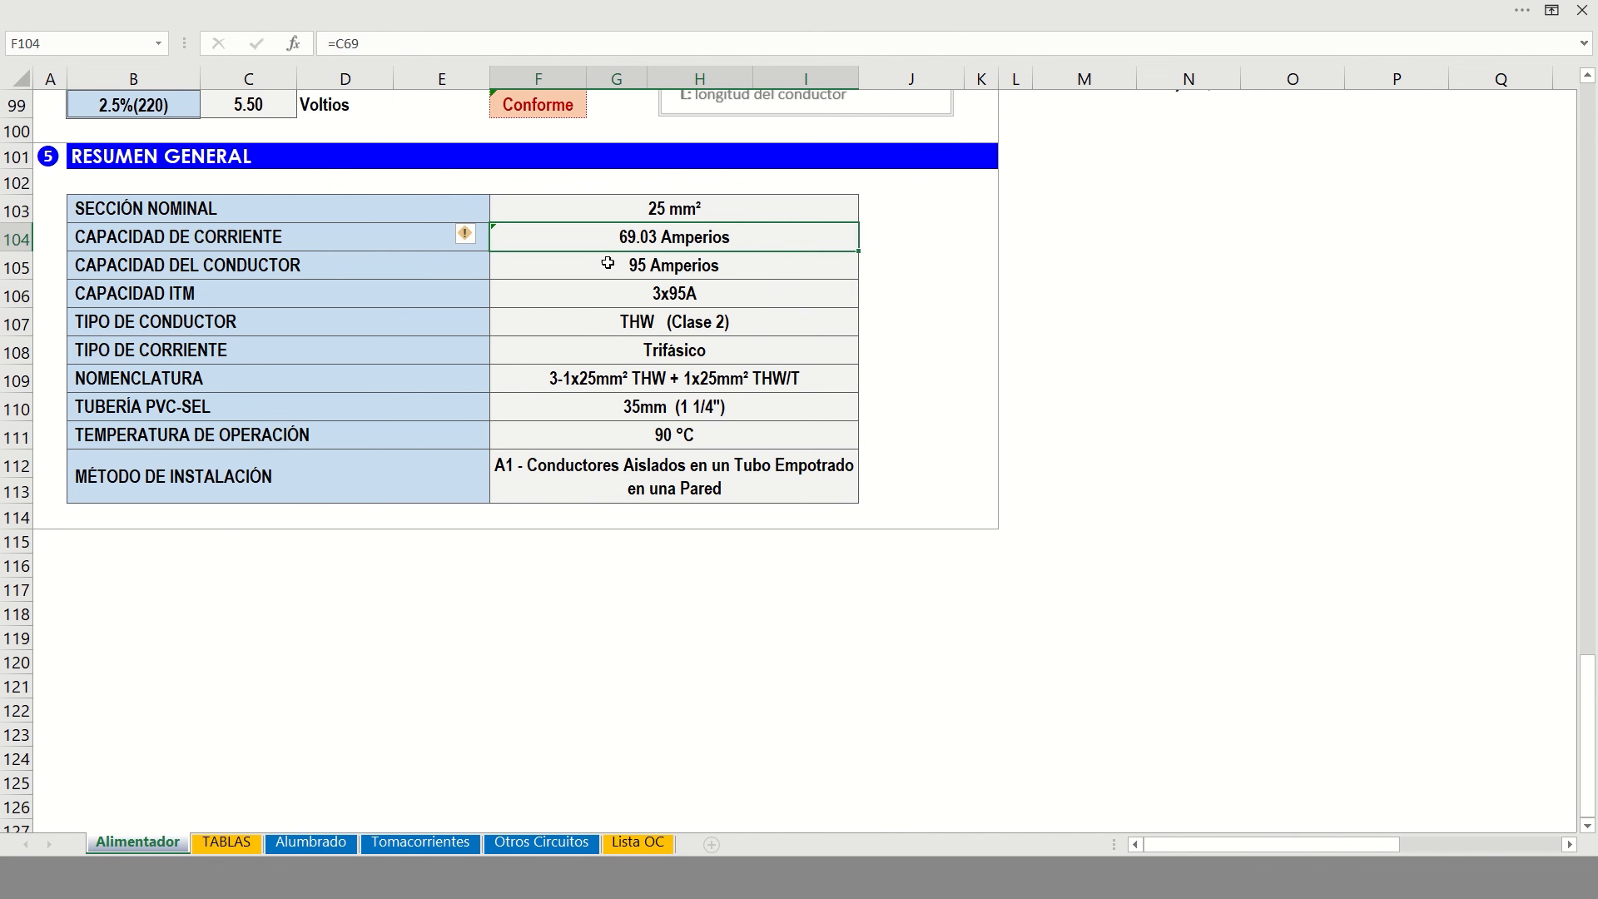
# Trace the summary's conductor capacity in F105 back to C80 and view the breaker capacity formula in F106
pyautogui.click(260, 265)
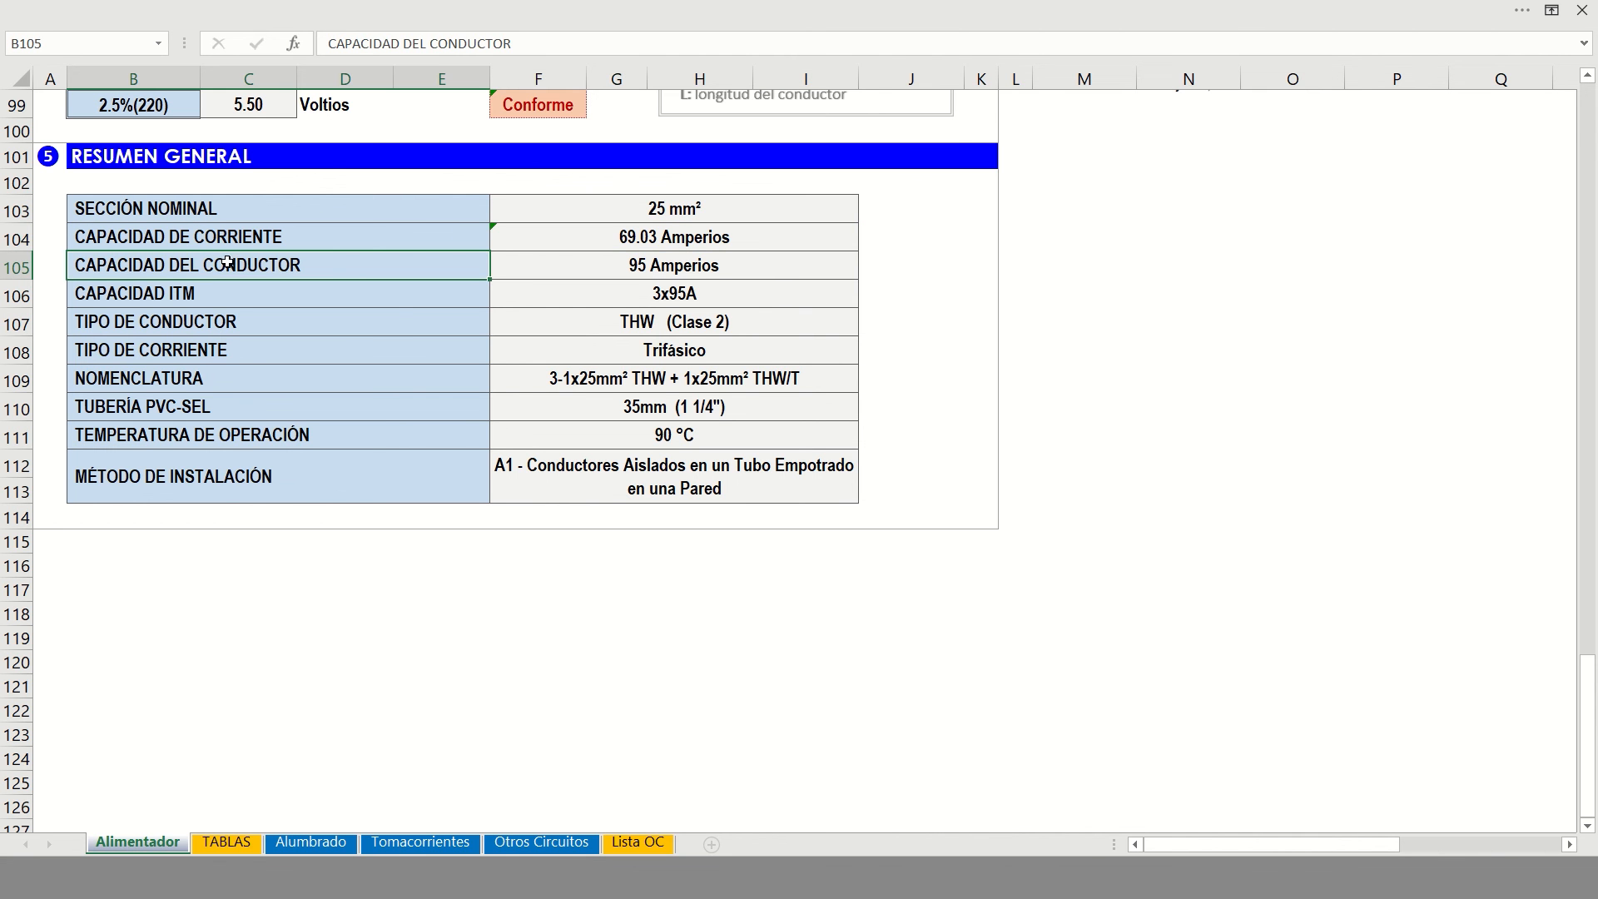
pyautogui.doubleClick(511, 273)
pyautogui.scroll(7, 615, 250)
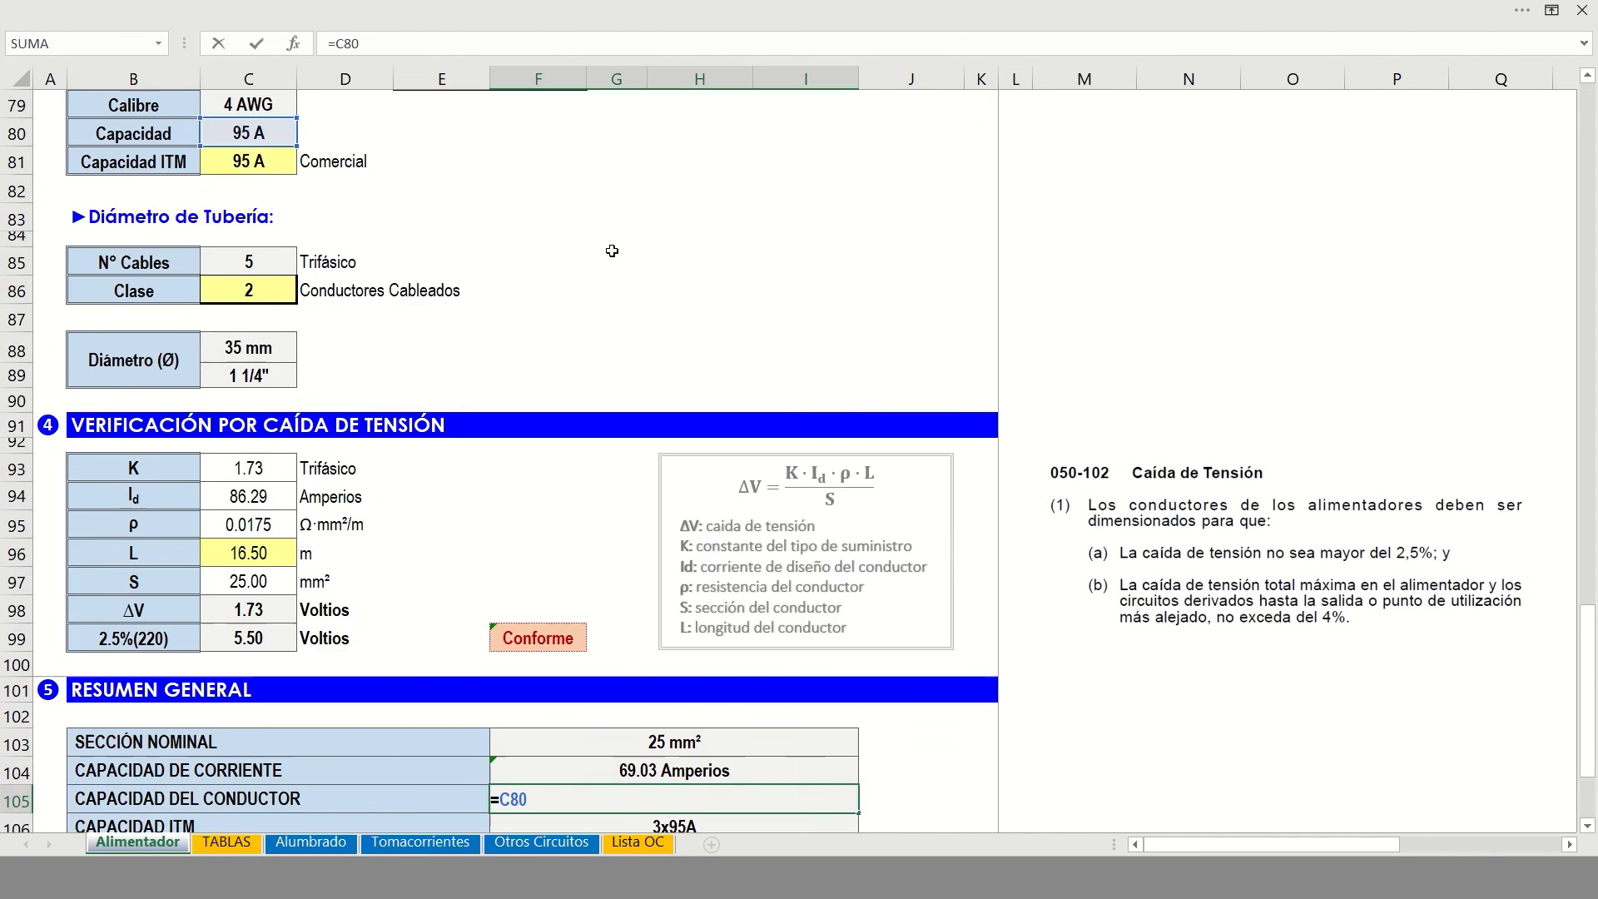
pyautogui.press('Return')
pyautogui.scroll(-7, 450, 420)
pyautogui.scroll(1, 449, 412)
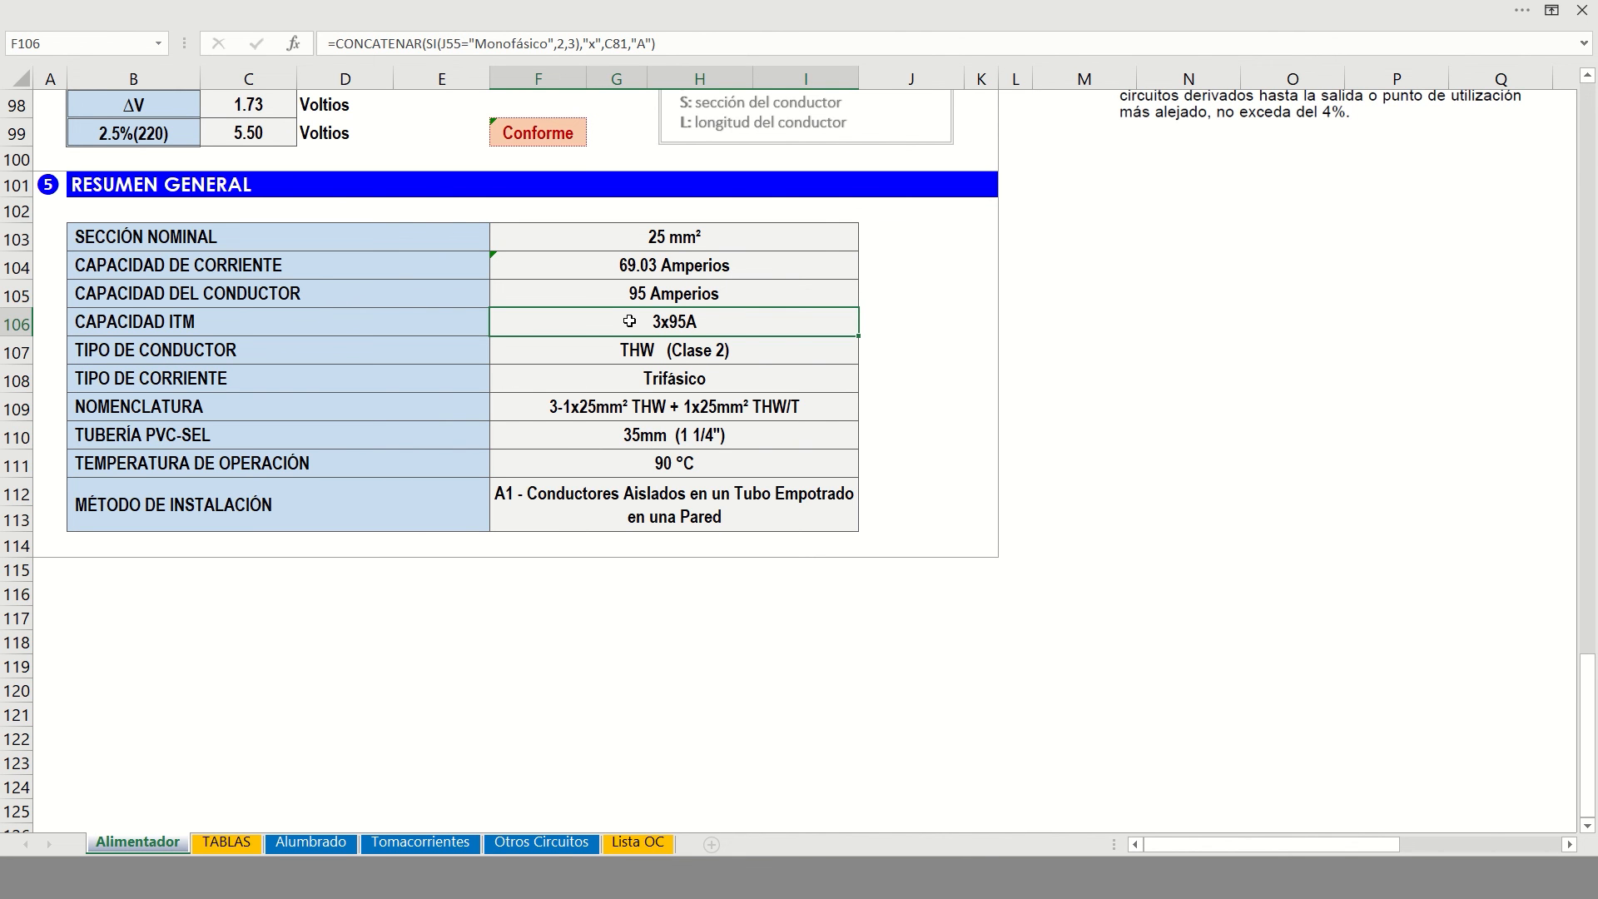
# Inspect the conductor type formula in F107 and the current type reference in F108
pyautogui.click(303, 351)
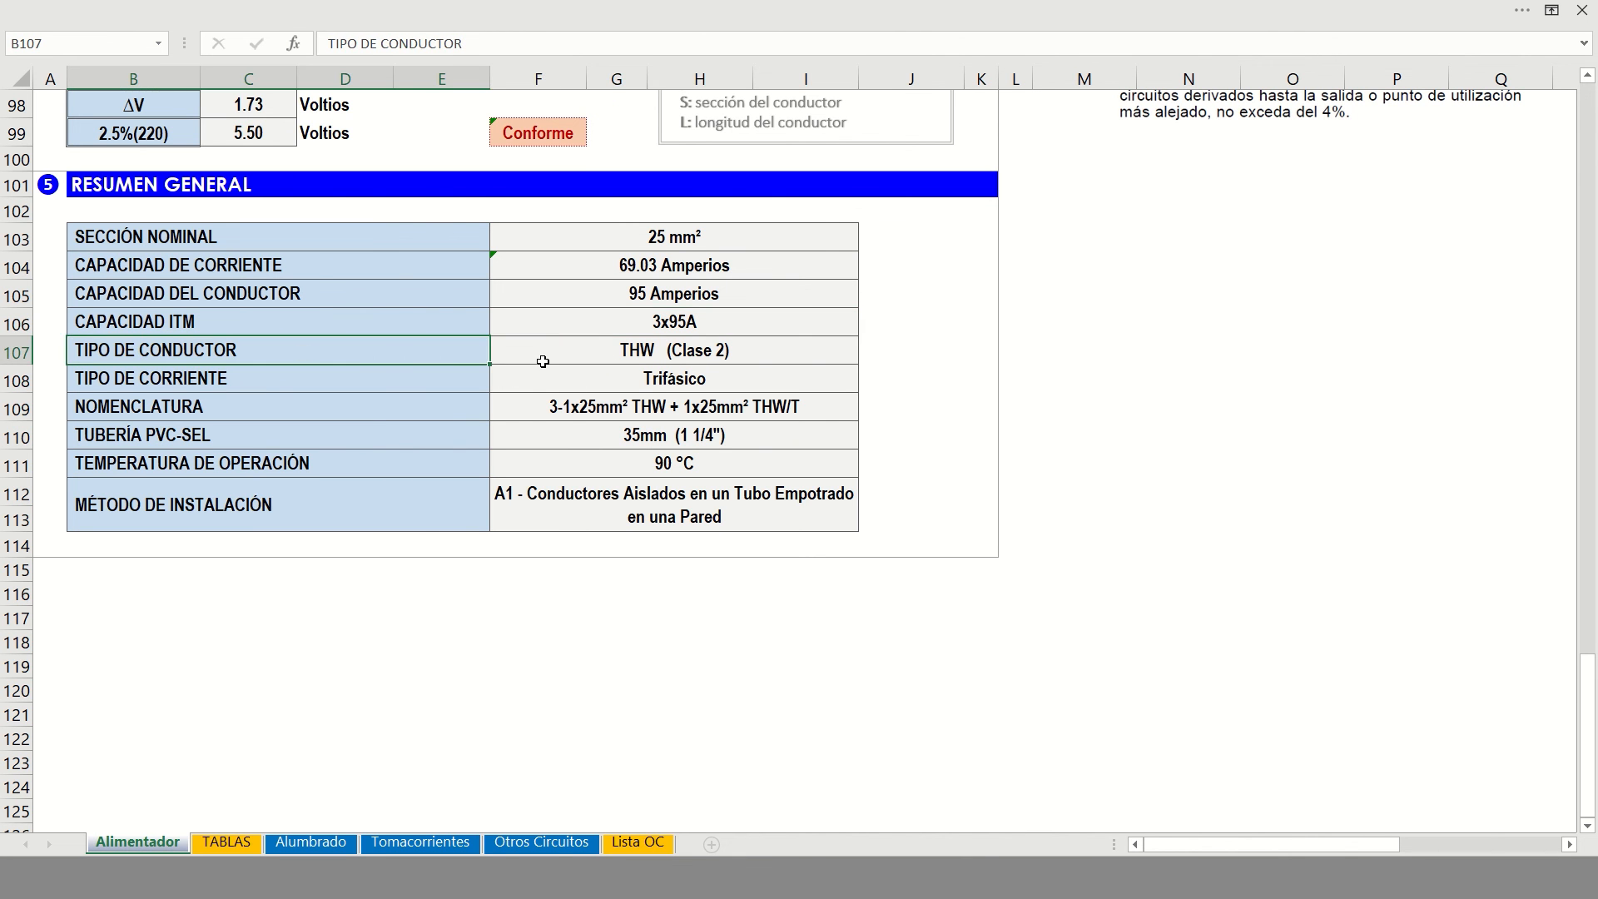
pyautogui.click(618, 358)
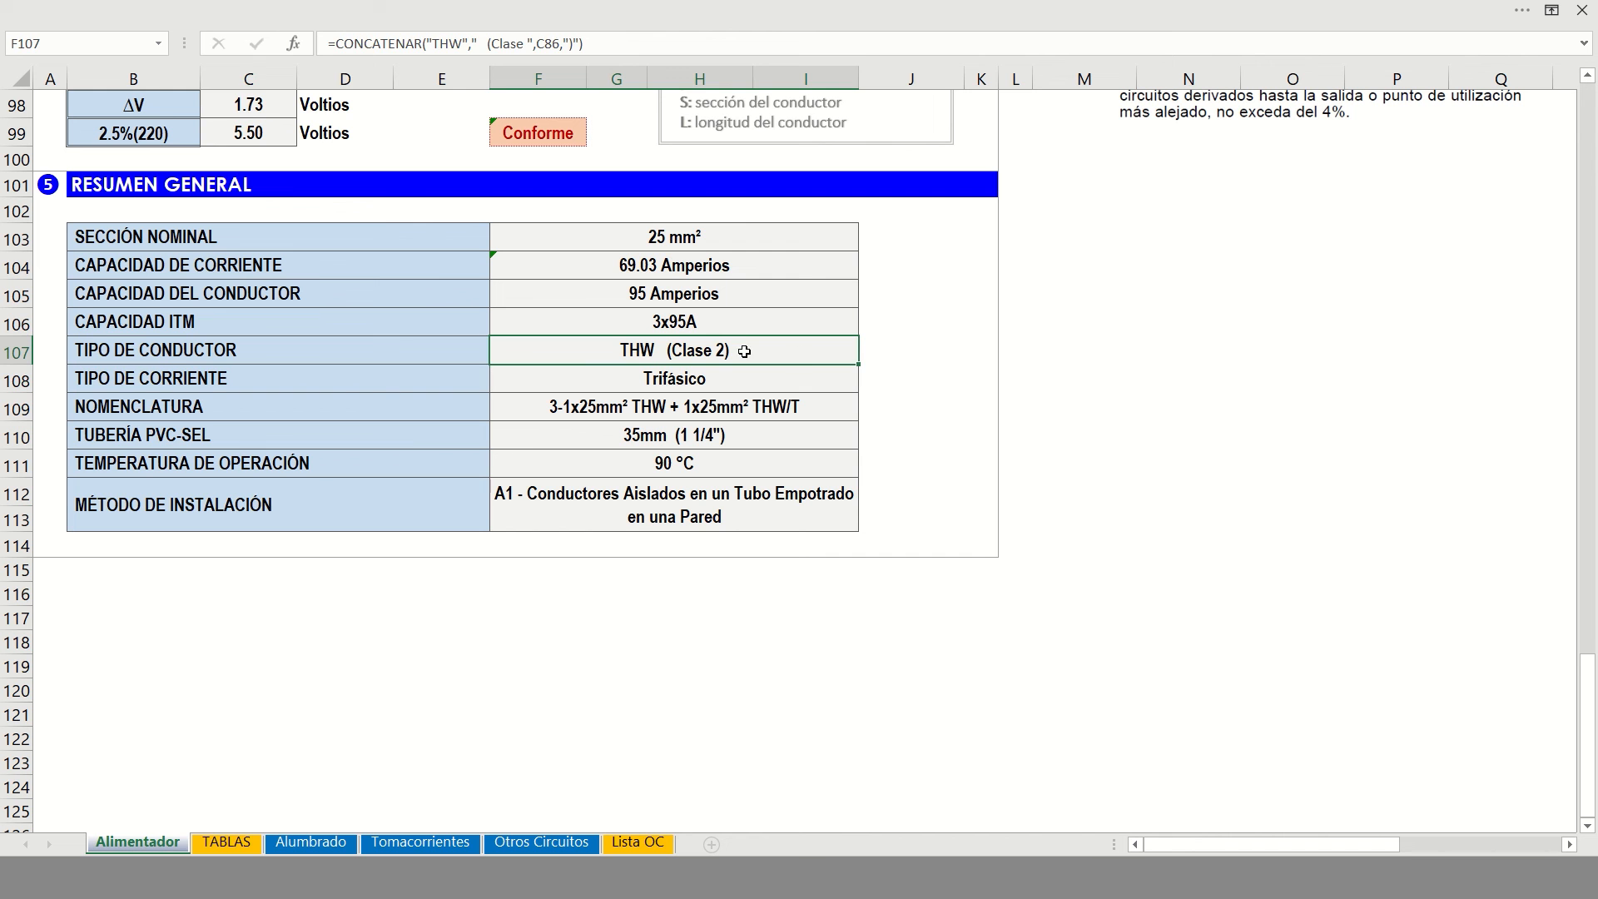
pyautogui.click(344, 382)
pyautogui.click(706, 385)
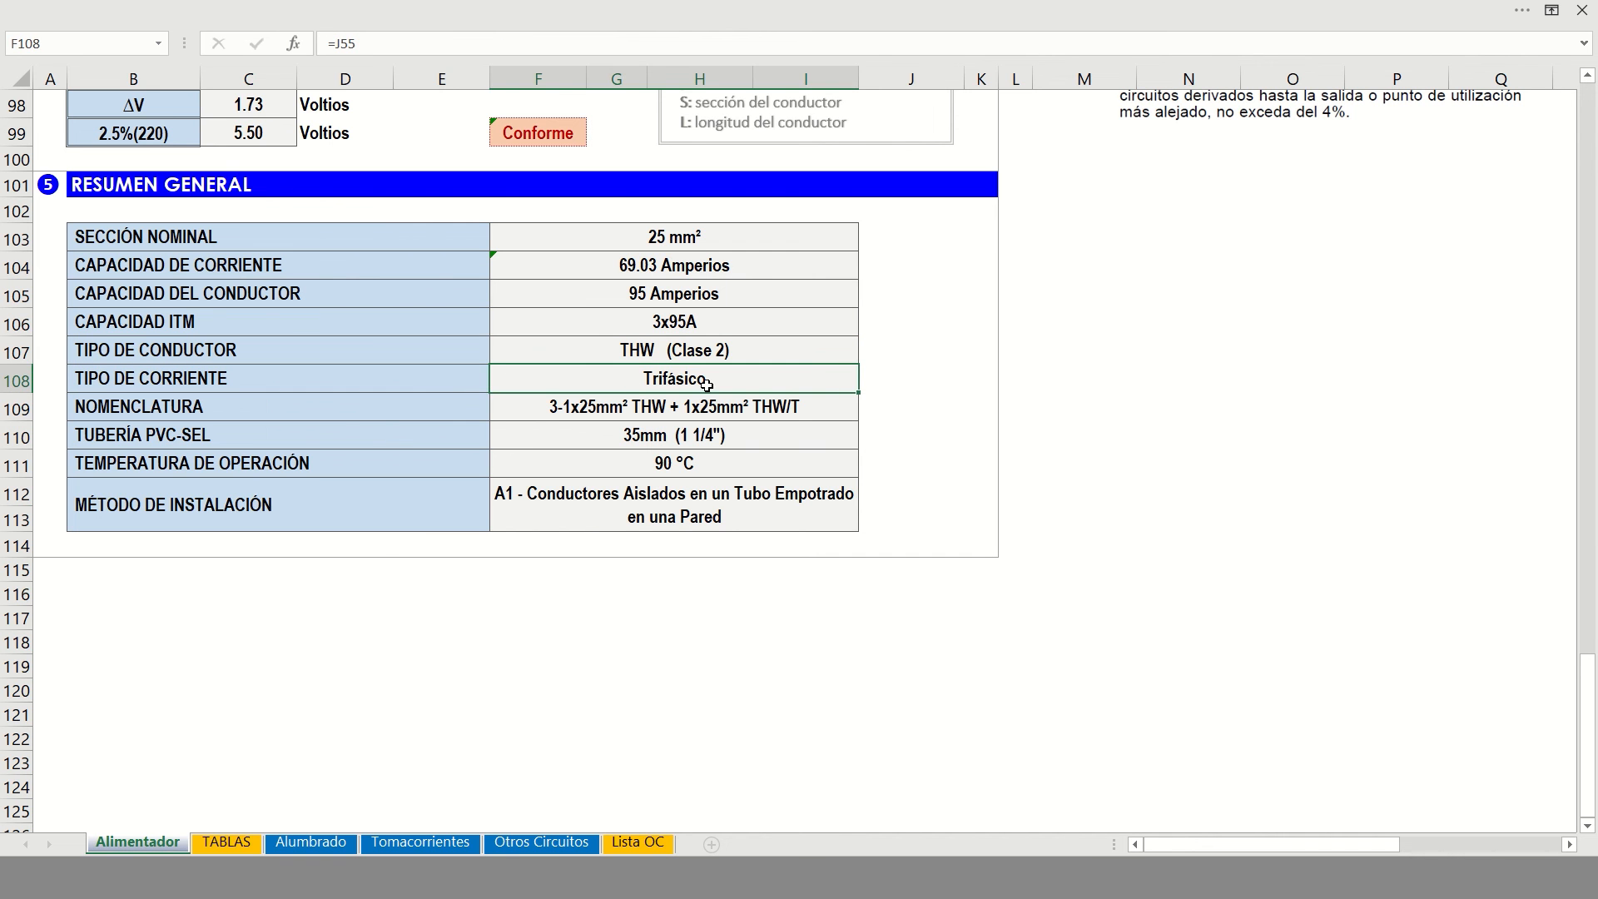
# Inspect the concatenation formulas for the cable nomenclature in F109 and the PVC-SEL conduit in F110
pyautogui.click(333, 407)
pyautogui.click(541, 410)
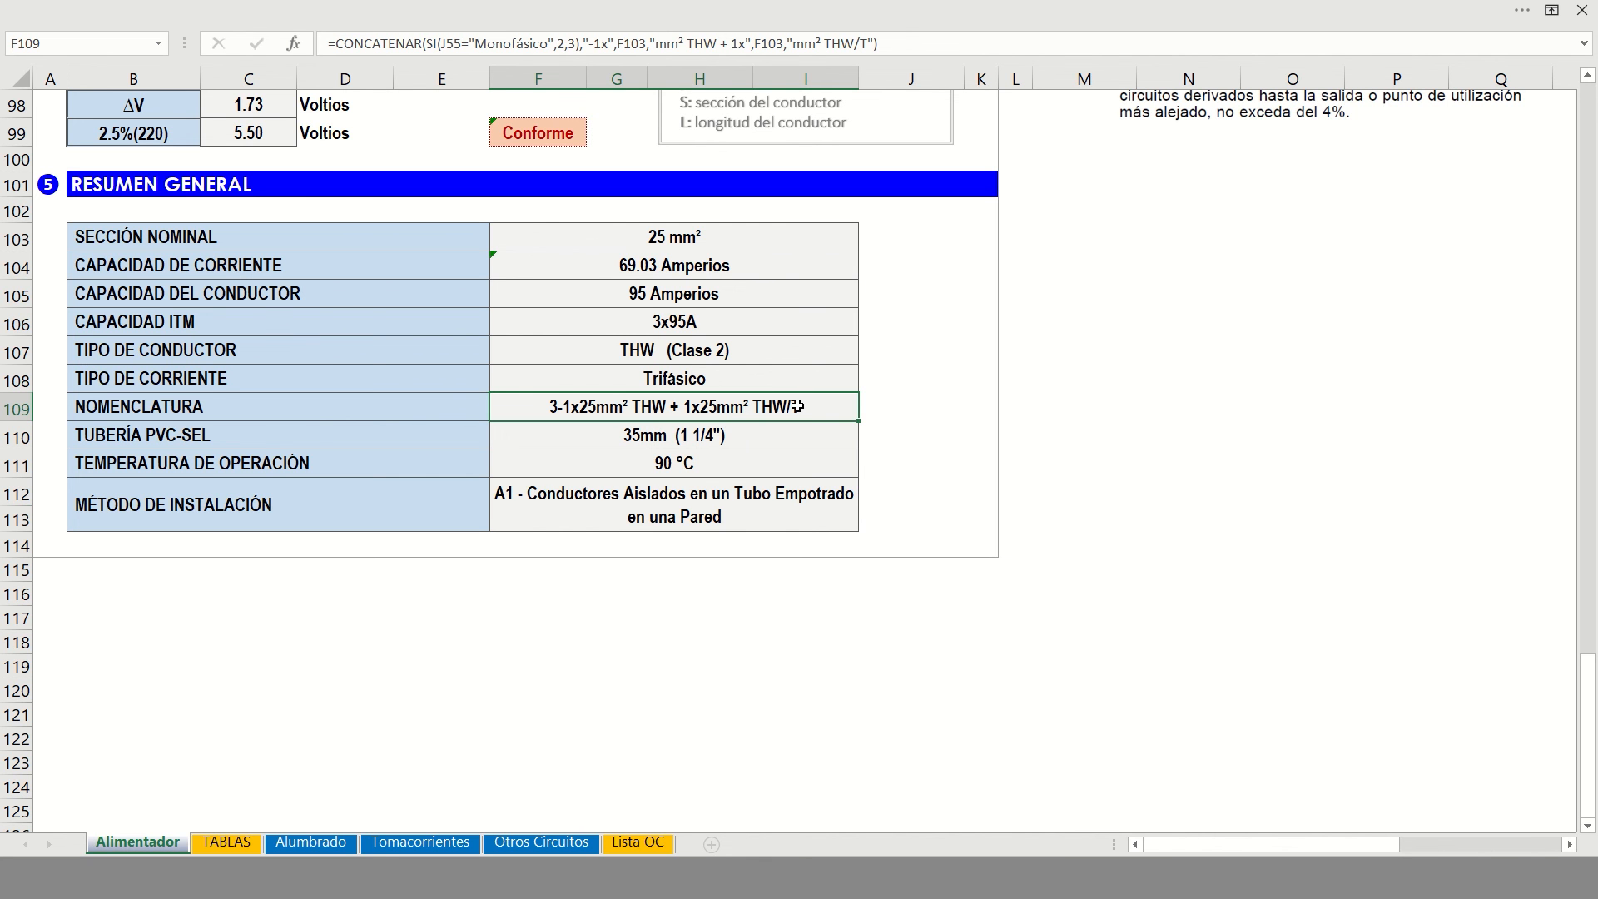
pyautogui.click(277, 442)
pyautogui.click(651, 442)
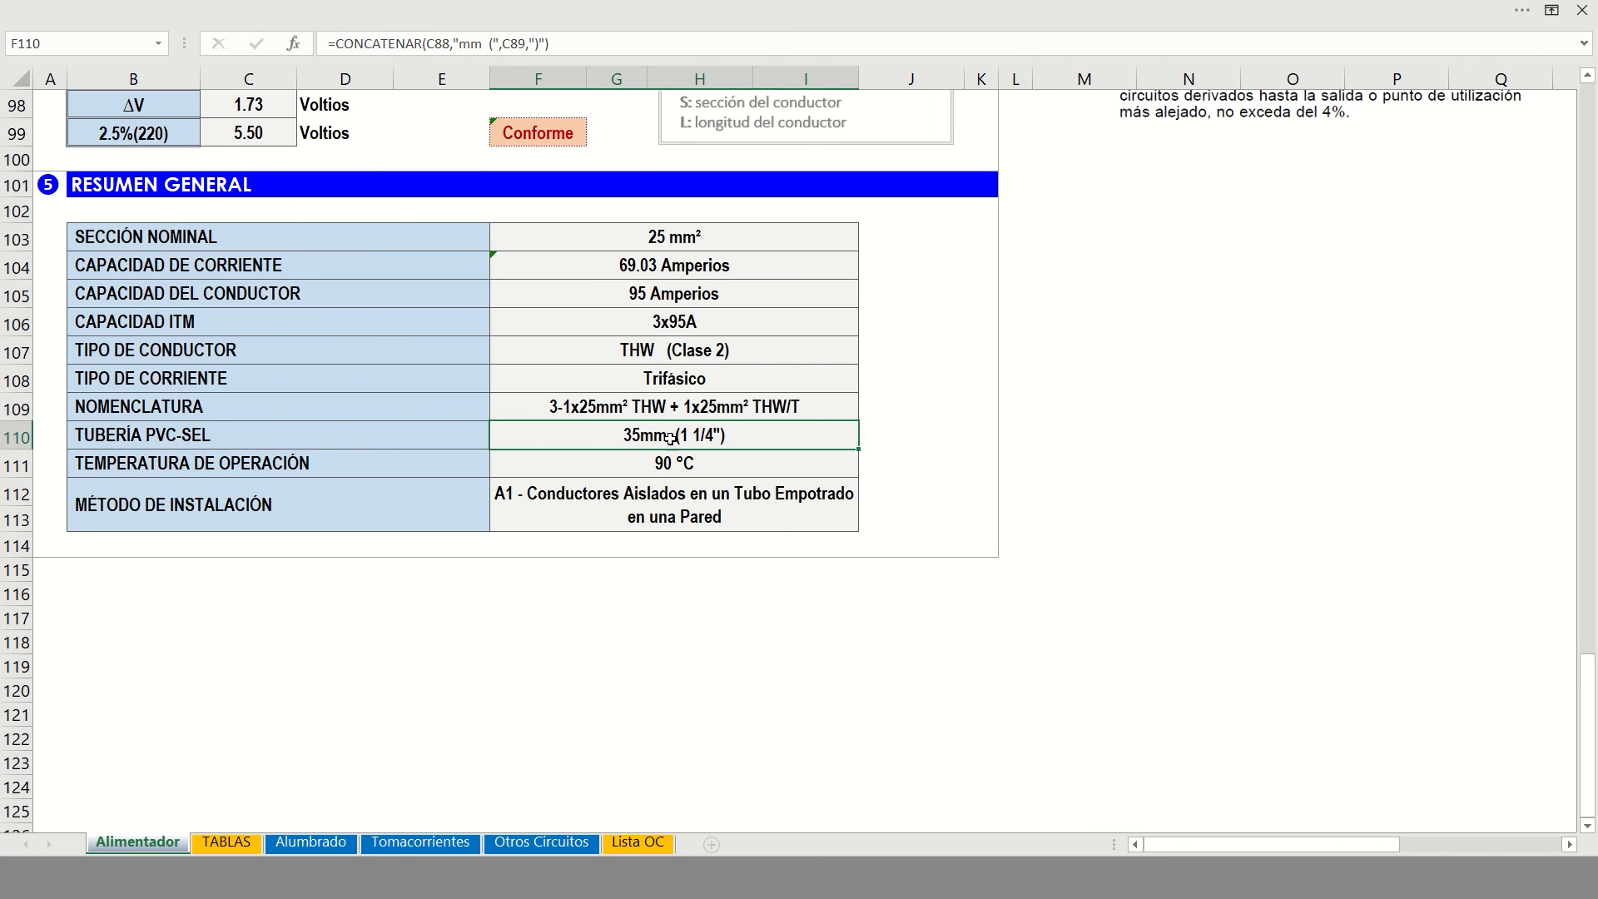
# Check the operating temperature in F111 and the installation method formula in F112
pyautogui.click(715, 463)
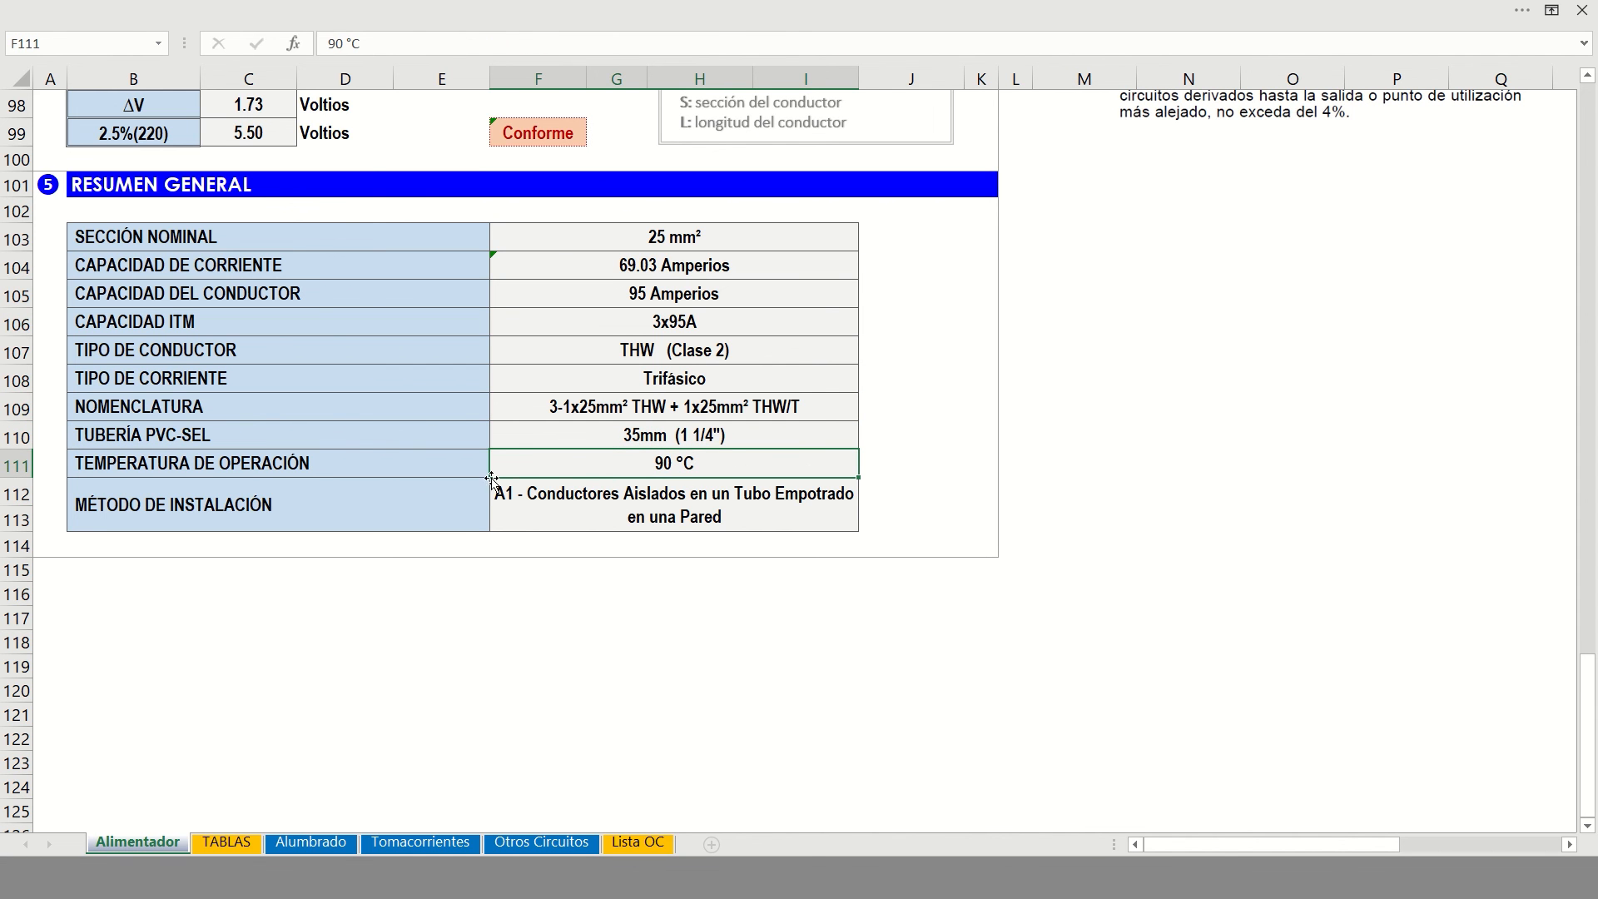
pyautogui.click(371, 497)
pyautogui.click(589, 513)
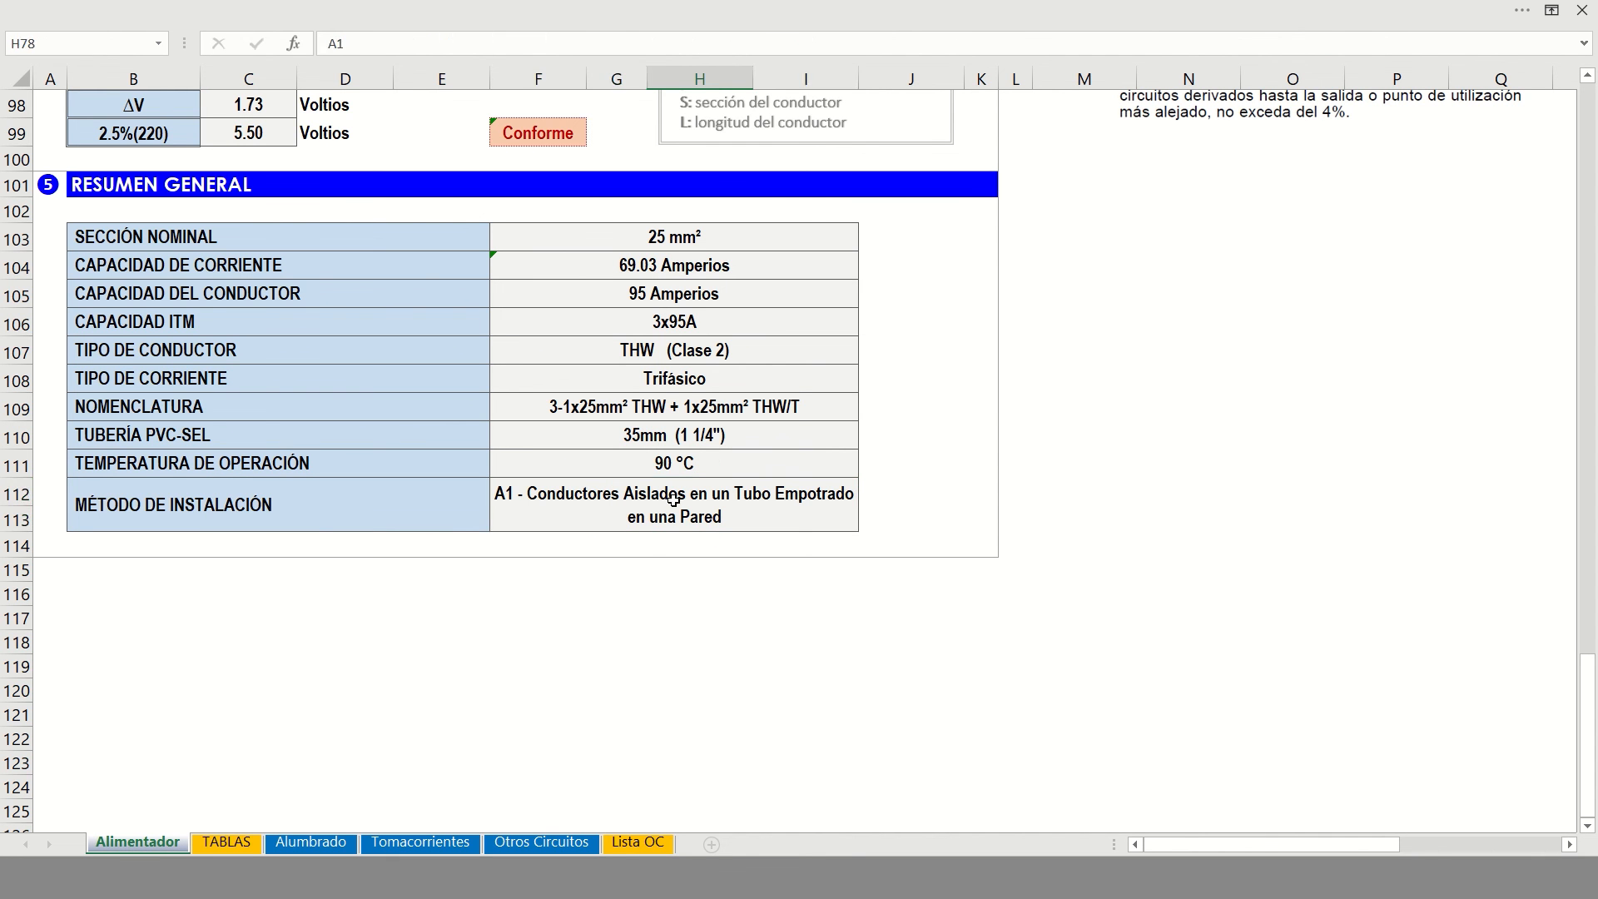
pyautogui.click(674, 499)
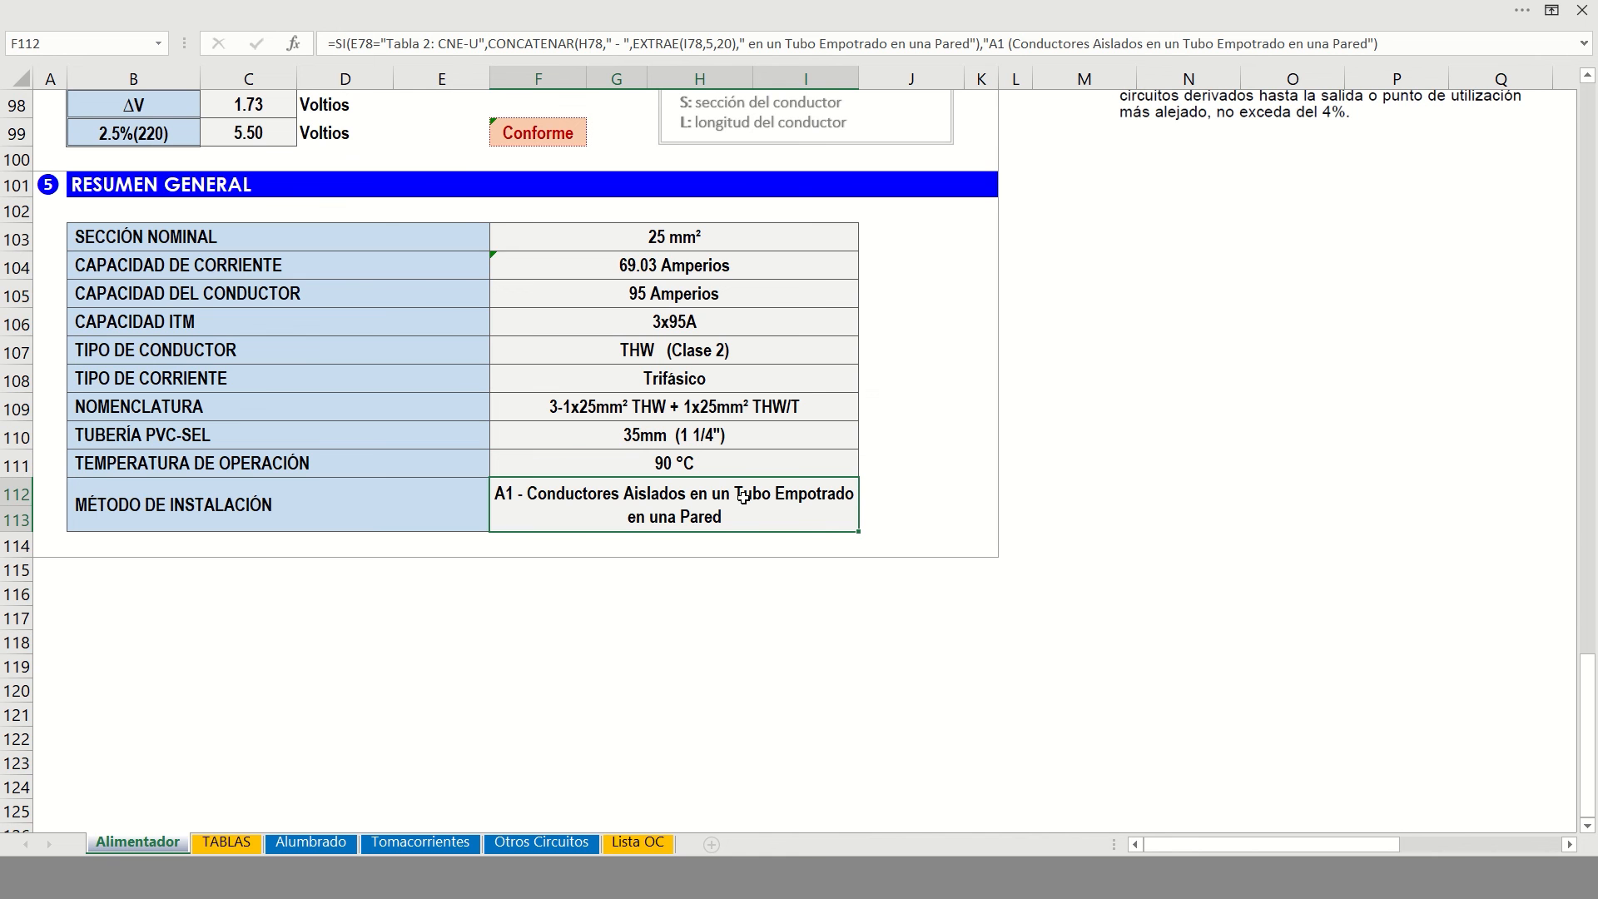
pyautogui.scroll(4, 744, 497)
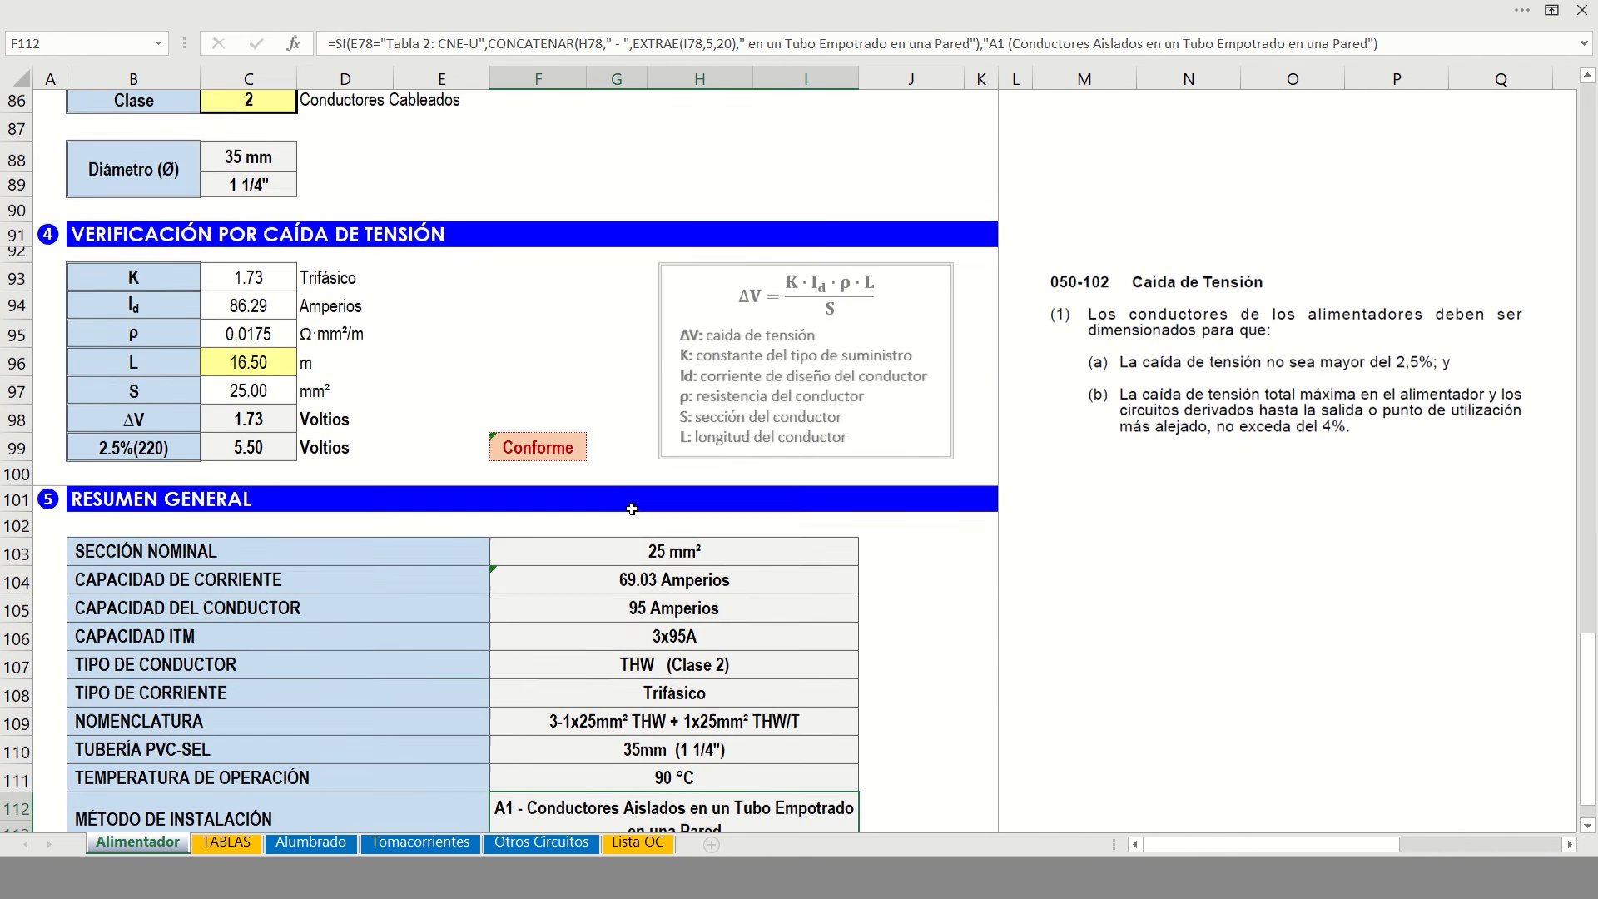
pyautogui.scroll(-4, 631, 508)
# Look over the roofed area and maximum demand sections of the Alimentador sheet, ending at its top
pyautogui.scroll(20, 631, 508)
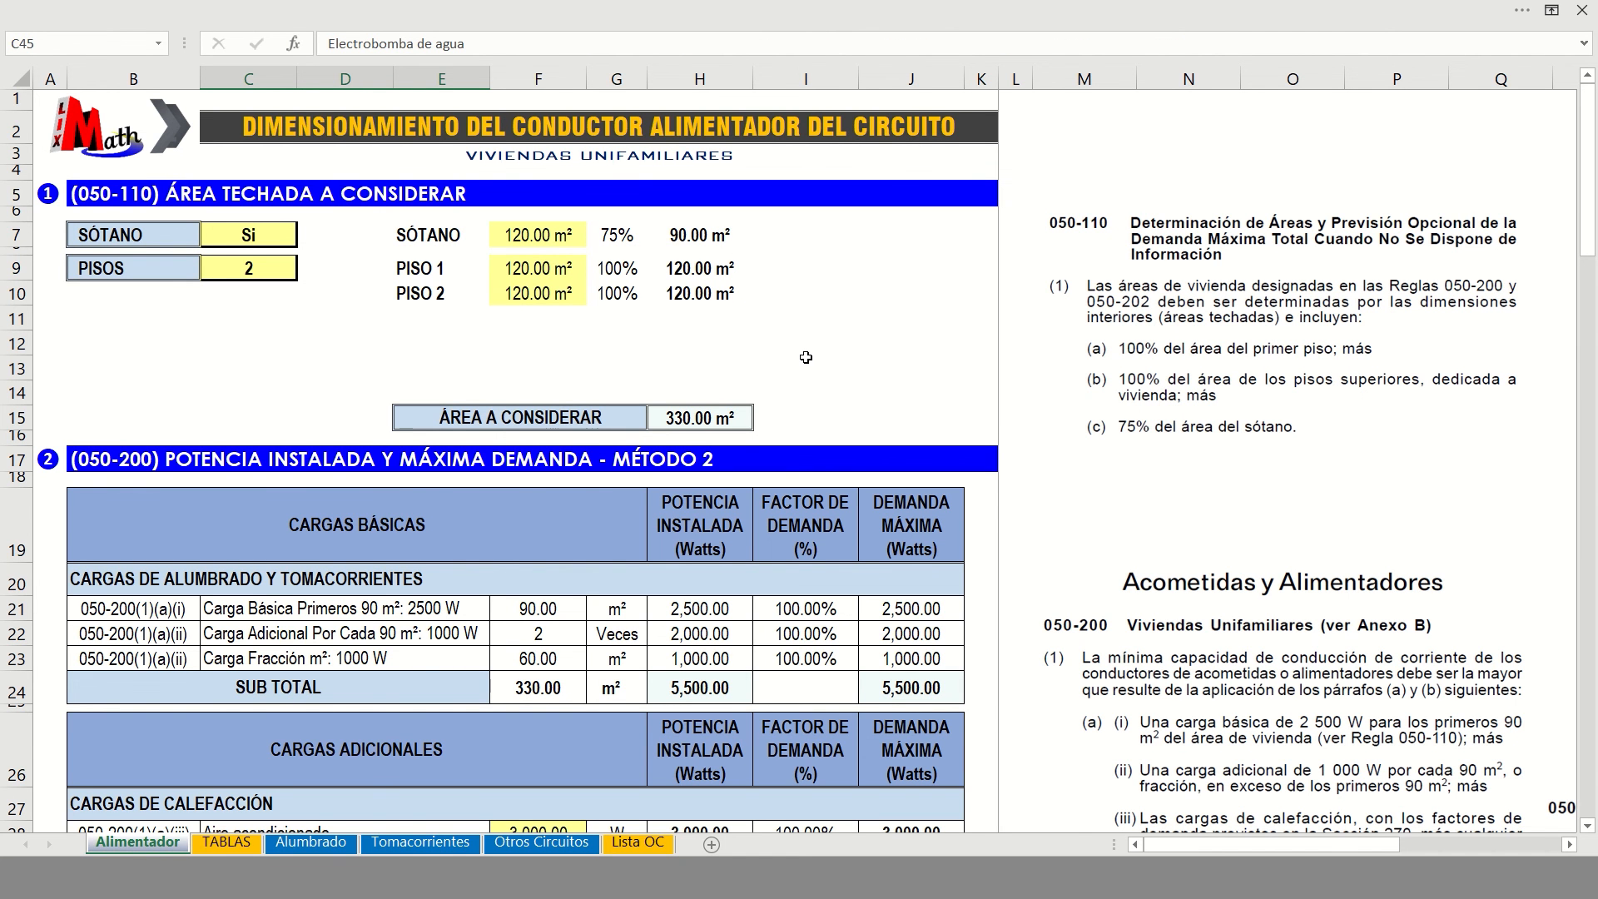
pyautogui.scroll(-2, 820, 359)
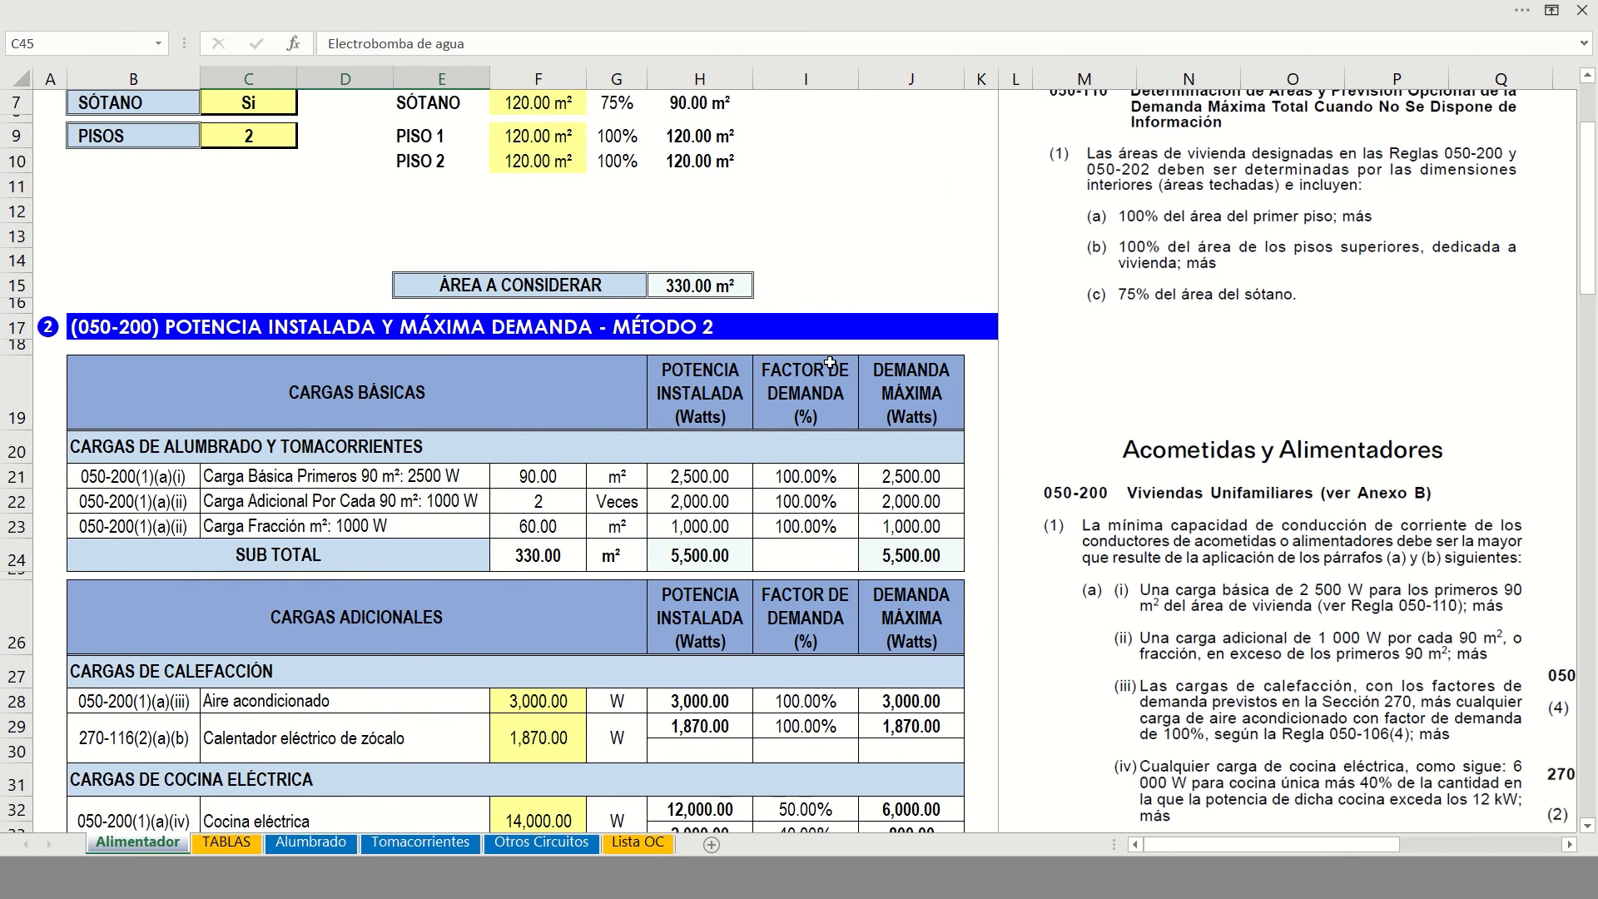
pyautogui.scroll(-3, 830, 362)
pyautogui.scroll(-10, 831, 363)
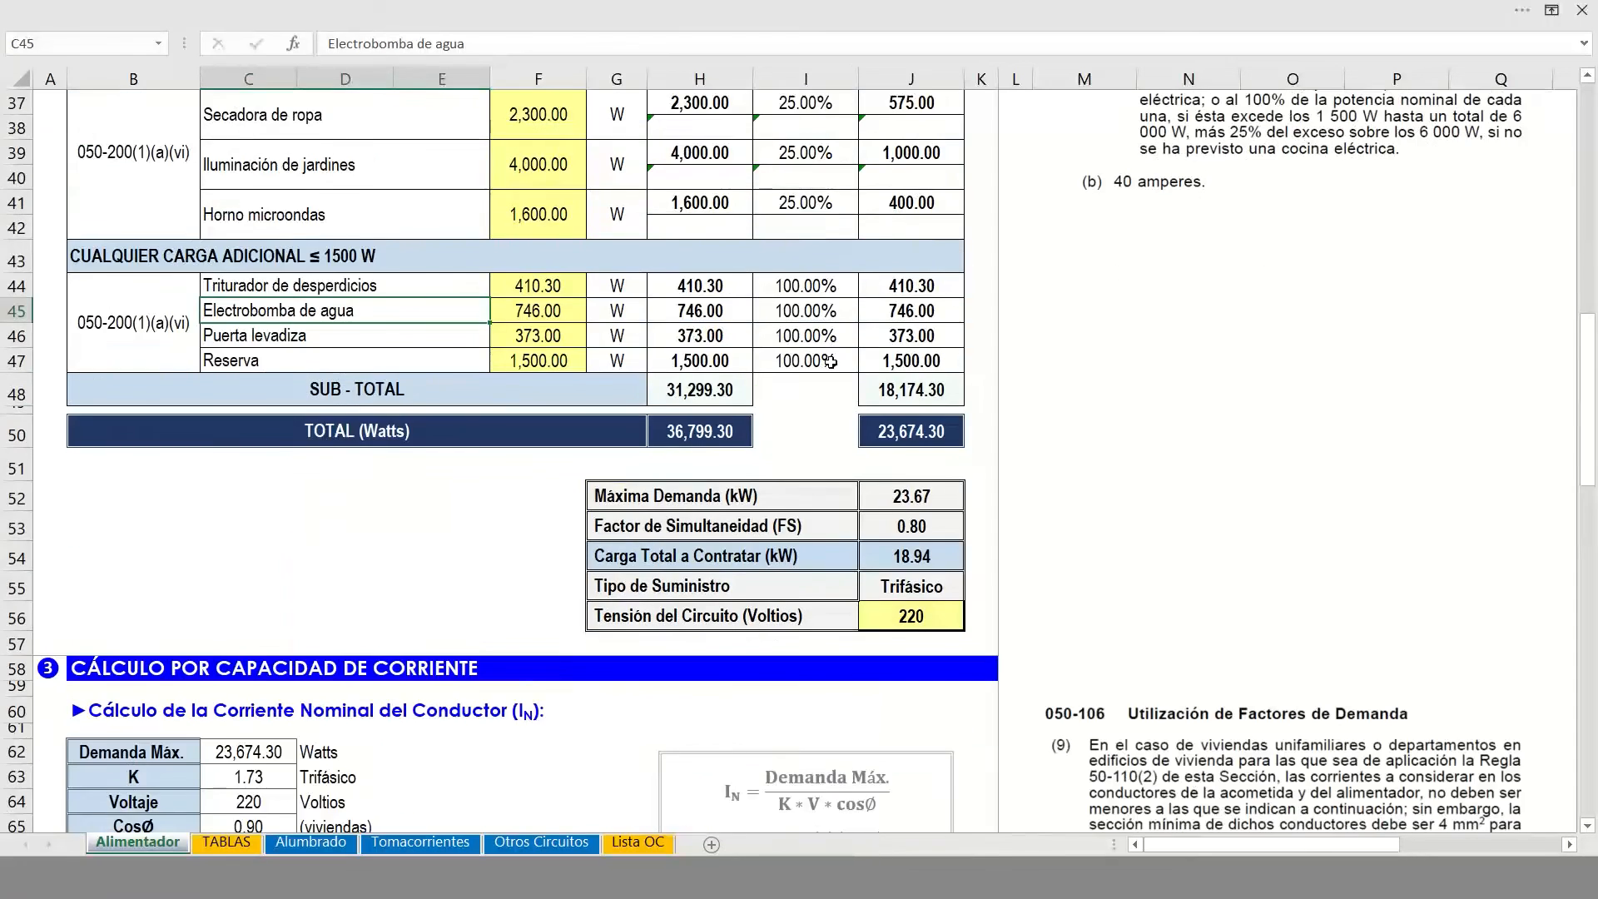
pyautogui.scroll(15, 819, 363)
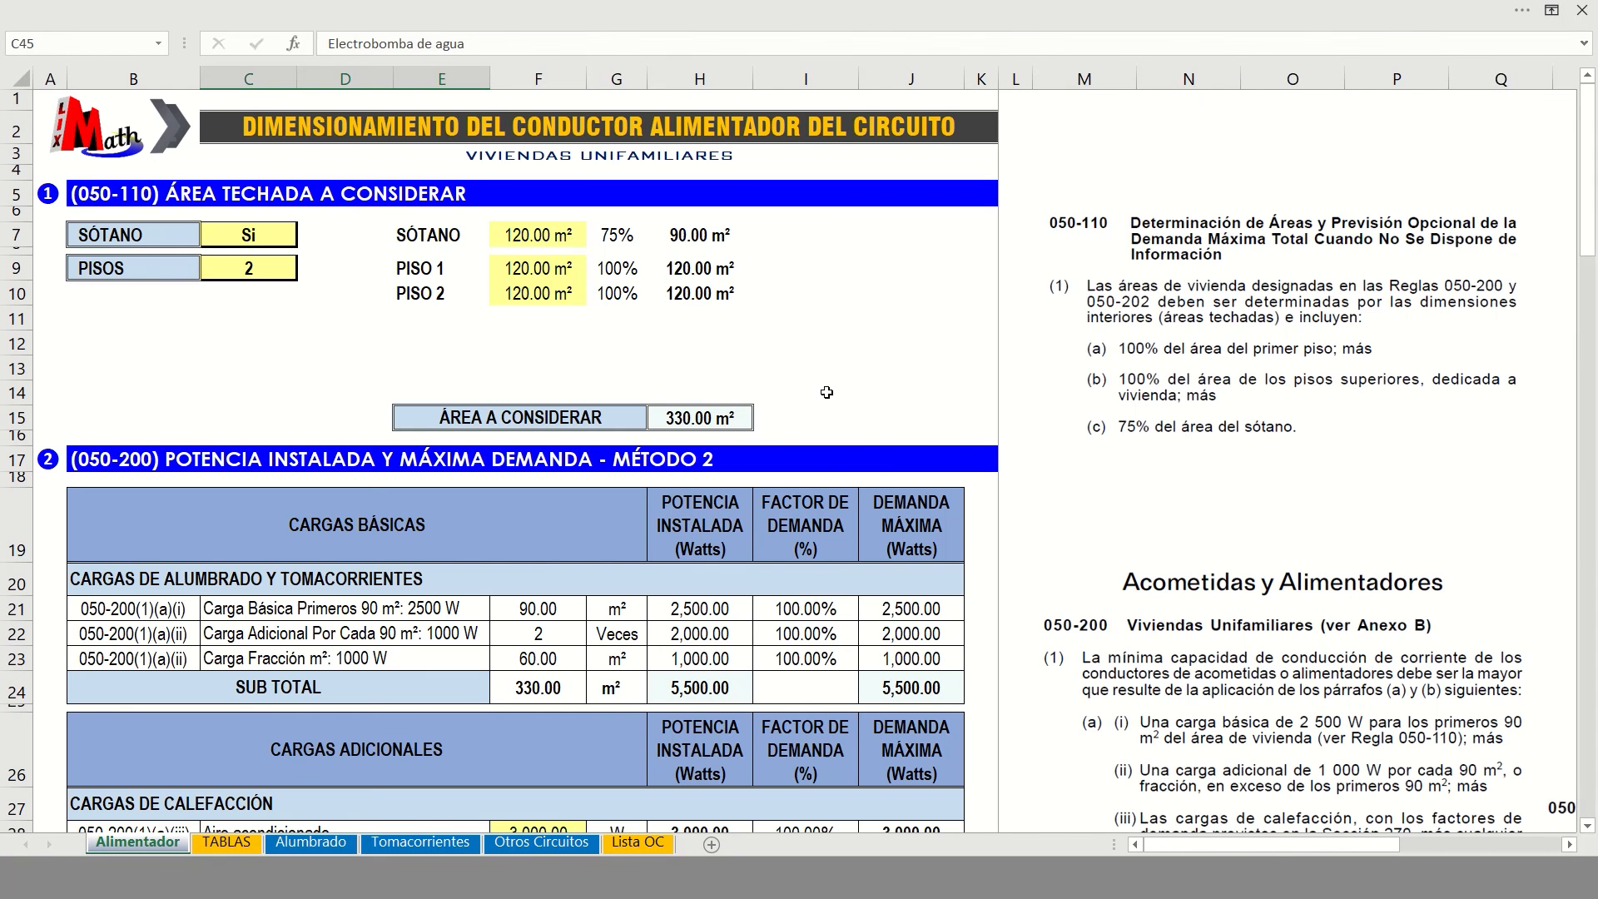